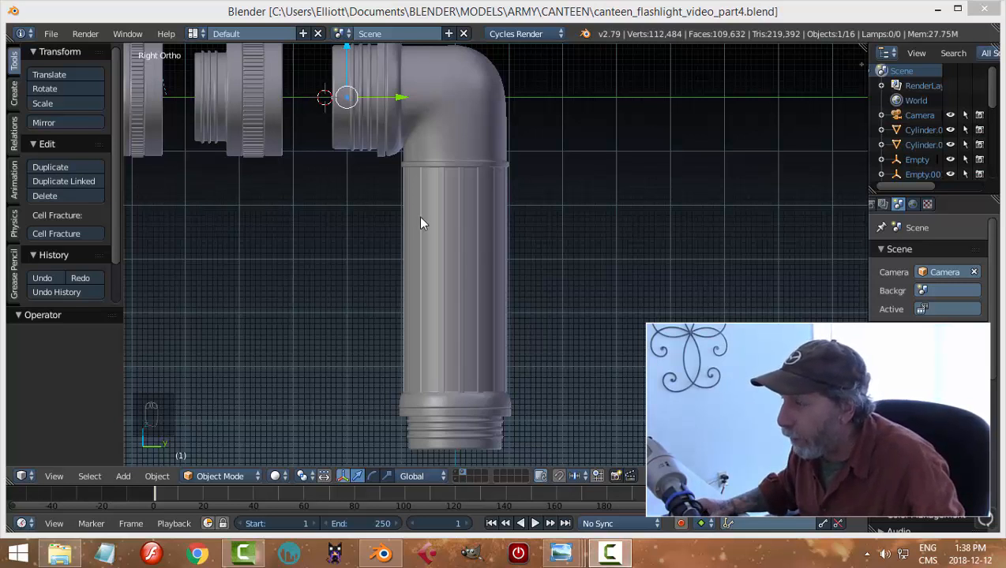
# Examine the reference photo of the angled olive-drab flashlight, focusing on the side switch and its guard, and return to Blender
pyautogui.moveTo(561, 553)
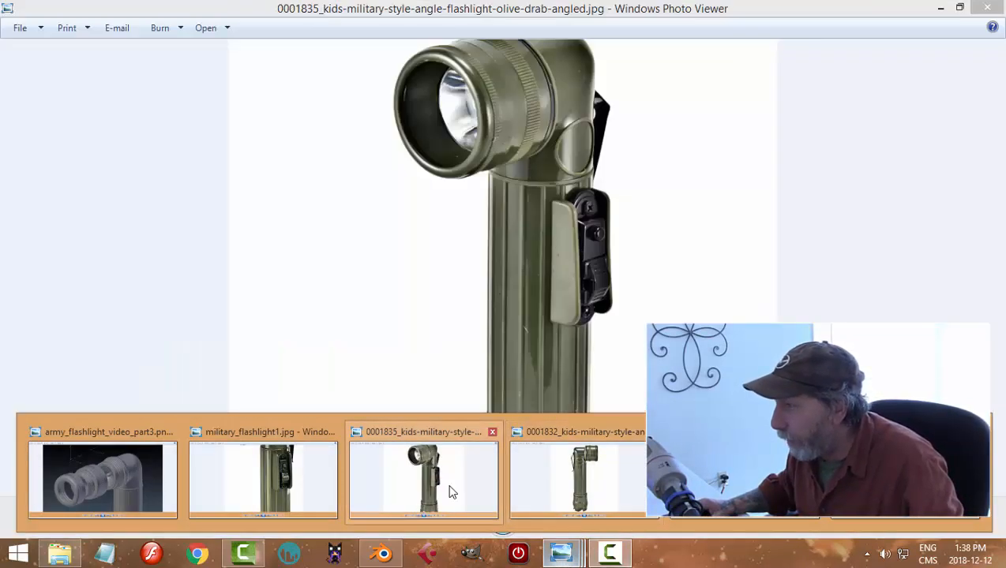
pyautogui.click(451, 491)
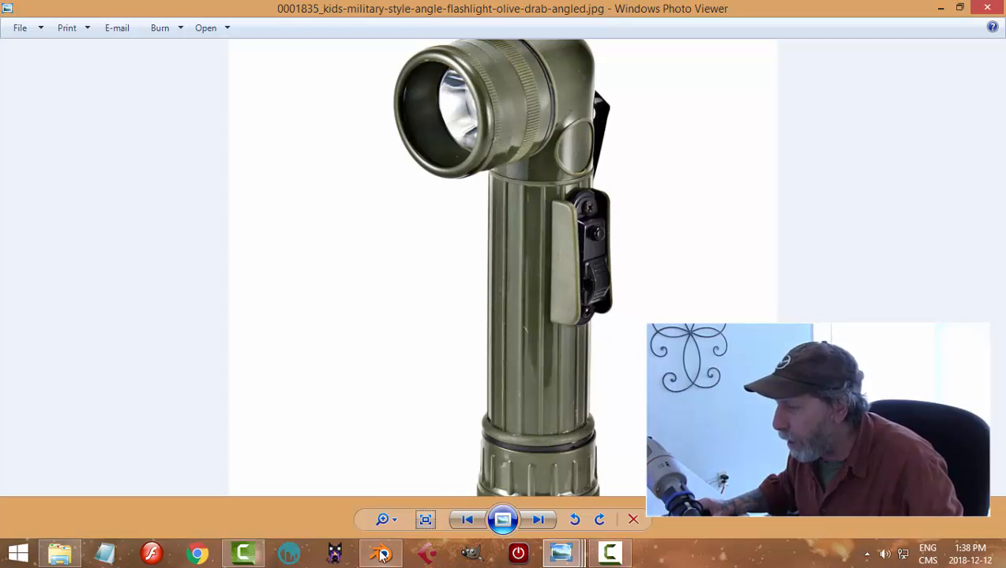
pyautogui.hotkey('alt', 'Tab')
# Set the ribbed barrel object's origin to its geometry and snap the 3D cursor to it
pyautogui.rightClick(461, 250)
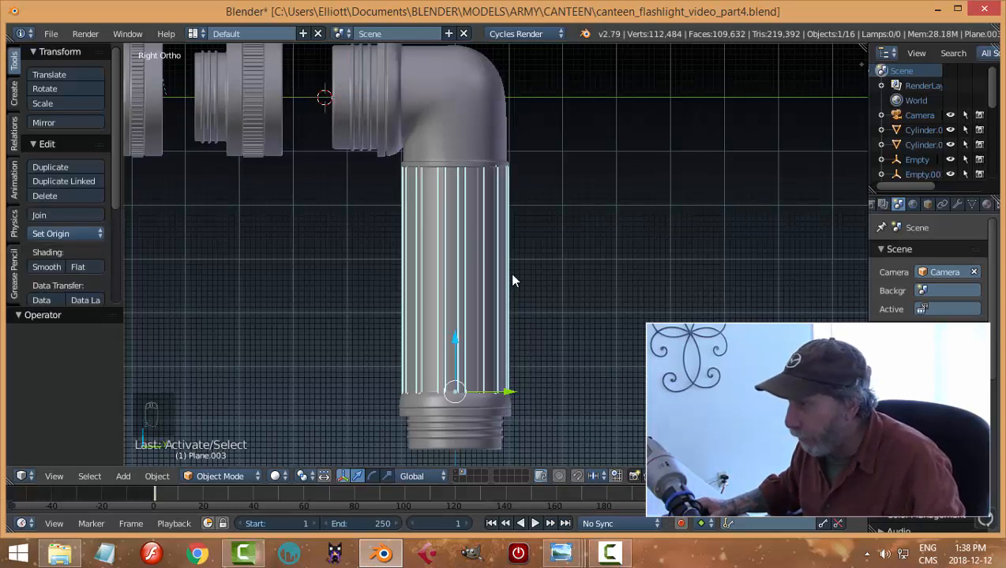
pyautogui.click(87, 234)
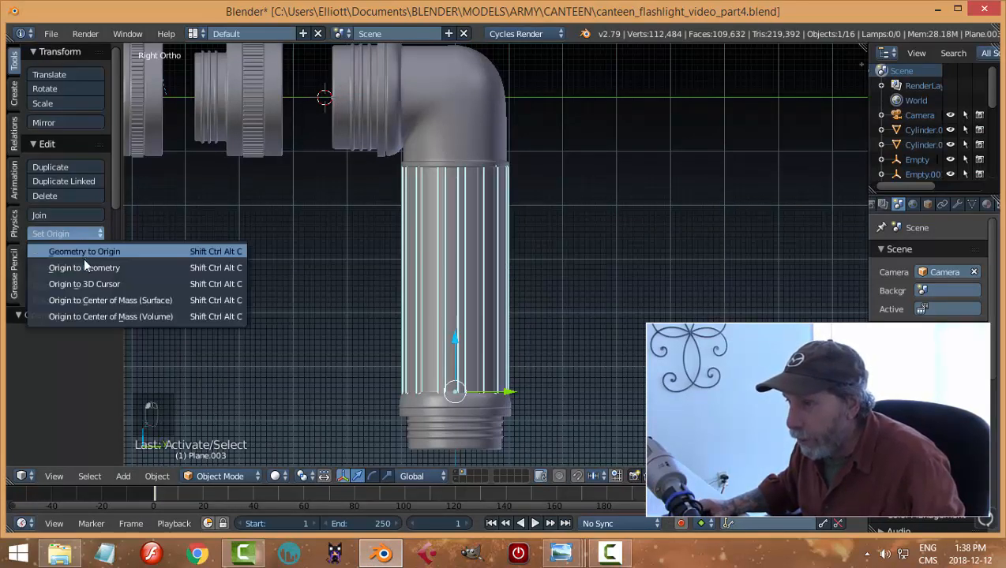
pyautogui.click(84, 265)
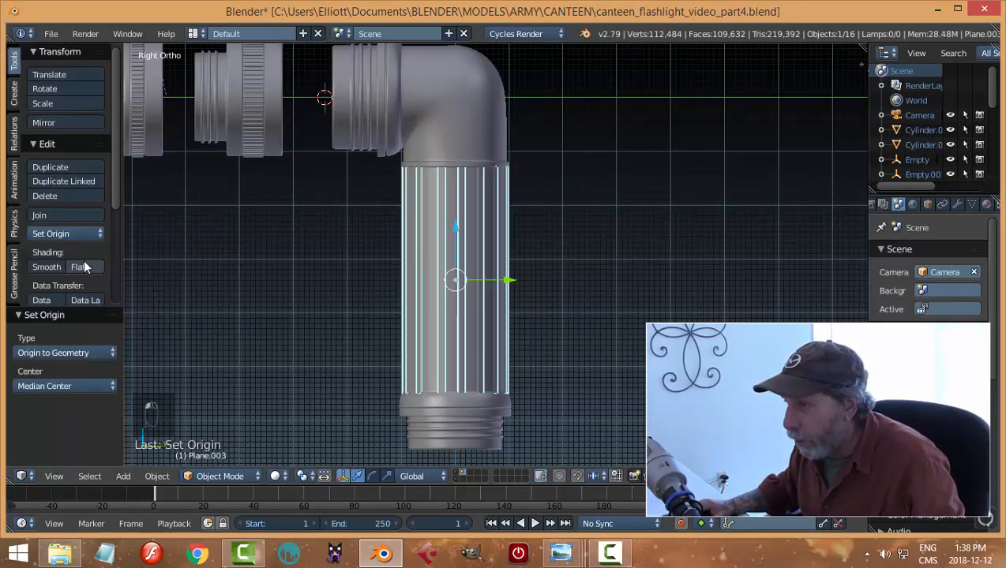
pyautogui.hotkey('shift', 's')
pyautogui.click(589, 291)
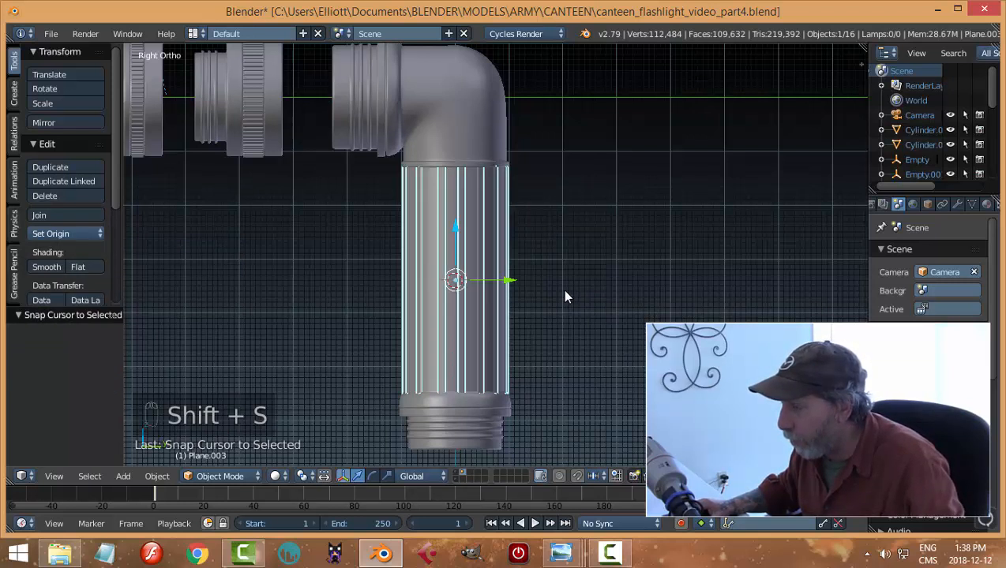
# Add a cube at the 3D cursor and, in Edit Mode, scale it to 0.077 along Y
pyautogui.press('a')
pyautogui.hotkey('shift', 'a')
pyautogui.moveTo(565, 292)
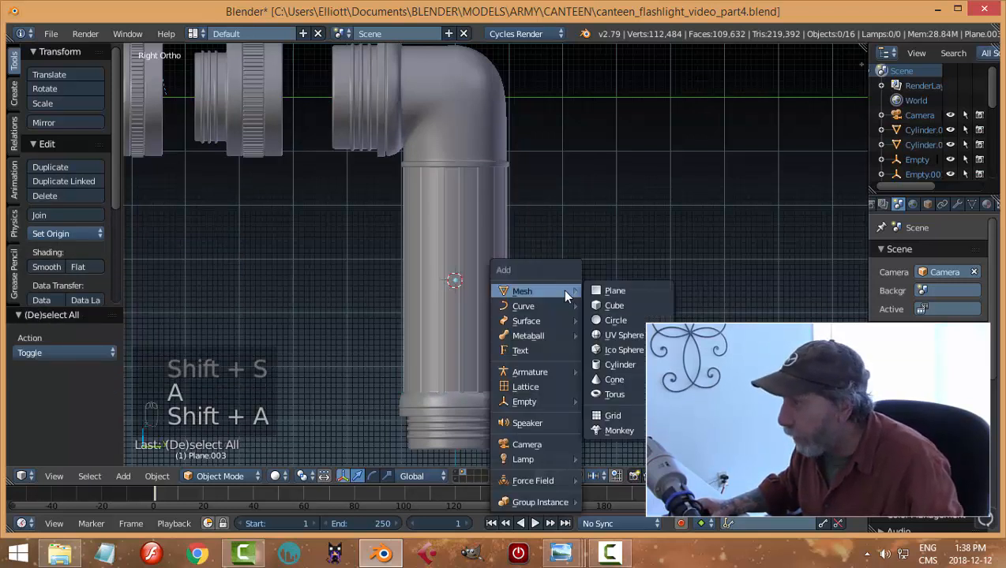
pyautogui.click(600, 306)
pyautogui.press('Tab')
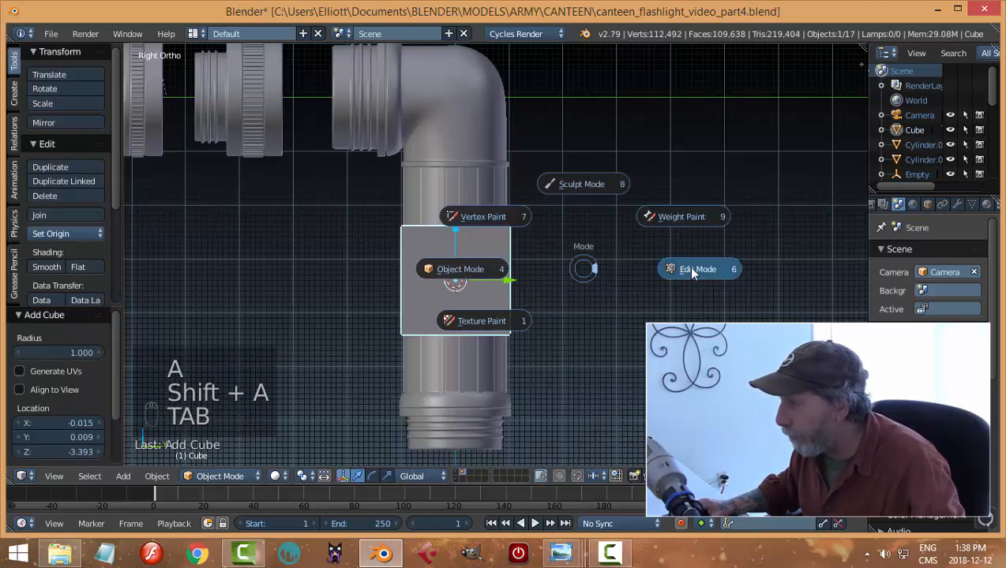
pyautogui.click(684, 269)
pyautogui.press('s')
pyautogui.press('y')
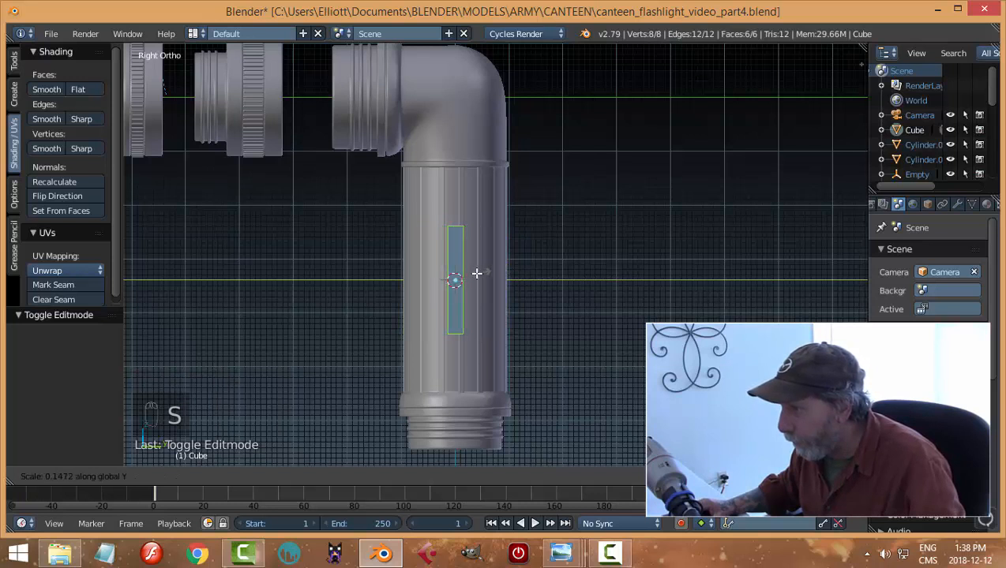
pyautogui.click(466, 274)
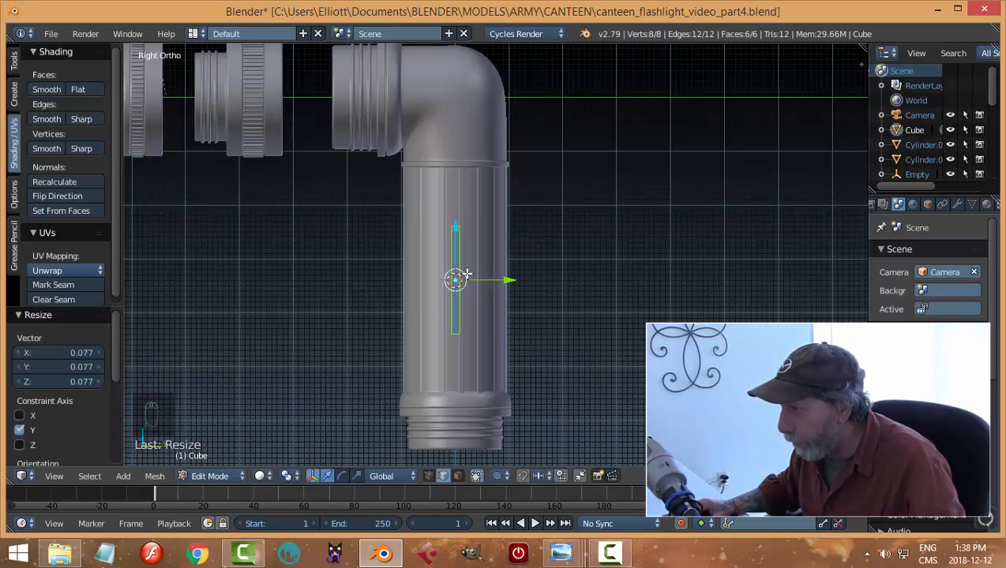
# Raise the thin block to the barrel's upper half, shift it slightly along negative Y, and offset it 2.079 along X
pyautogui.moveTo(452, 229); pyautogui.dragTo(459, 204)
pyautogui.moveTo(508, 226); pyautogui.dragTo(503, 226)
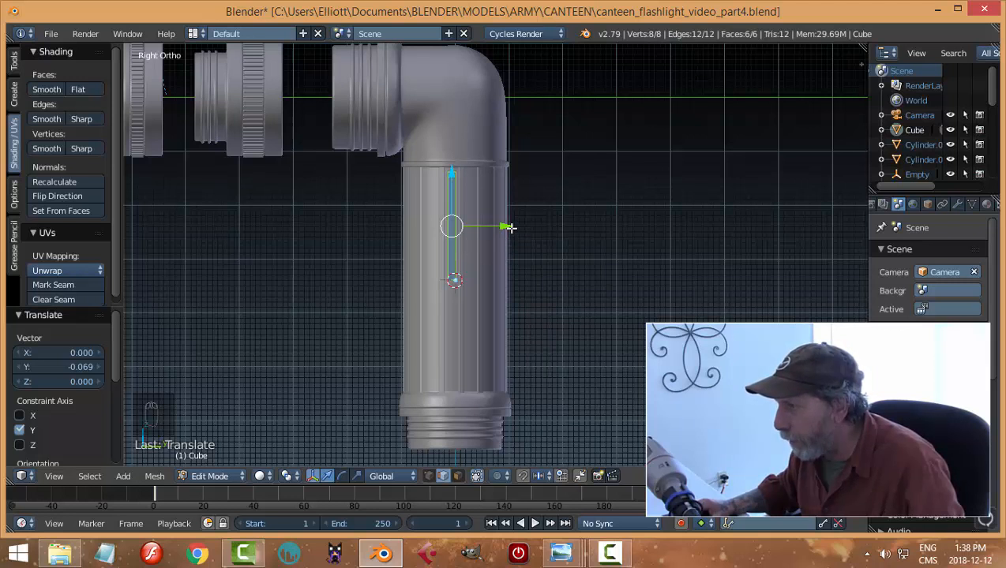
pyautogui.moveTo(509, 228); pyautogui.dragTo(492, 229)
pyautogui.moveTo(471, 249); pyautogui.dragTo(488, 229, button='middle')
pyautogui.moveTo(487, 229); pyautogui.dragTo(602, 230)
# Scale the block to about 0.27 along X and move it -1.141 along X into the barrel's side
pyautogui.press('s')
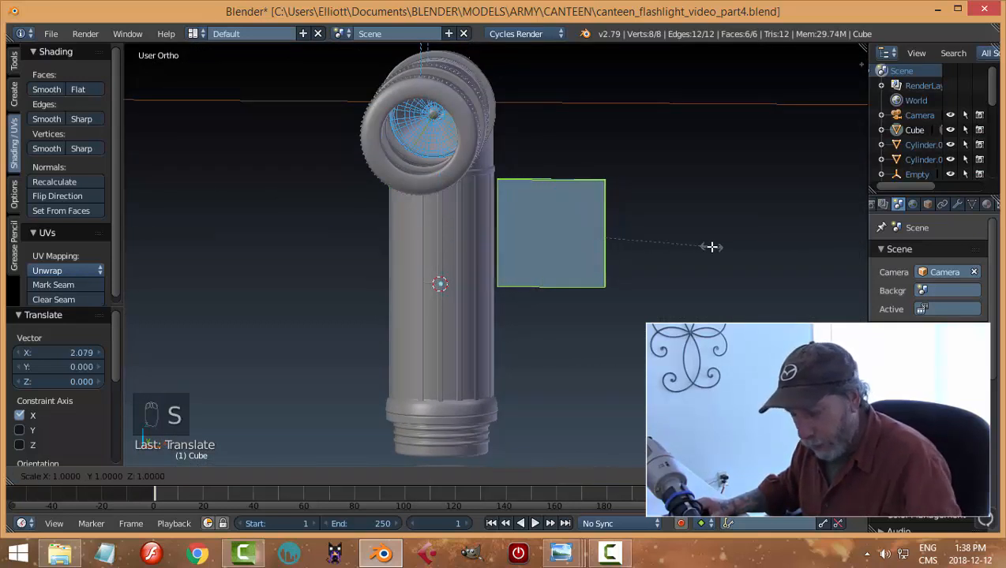
pyautogui.press('x')
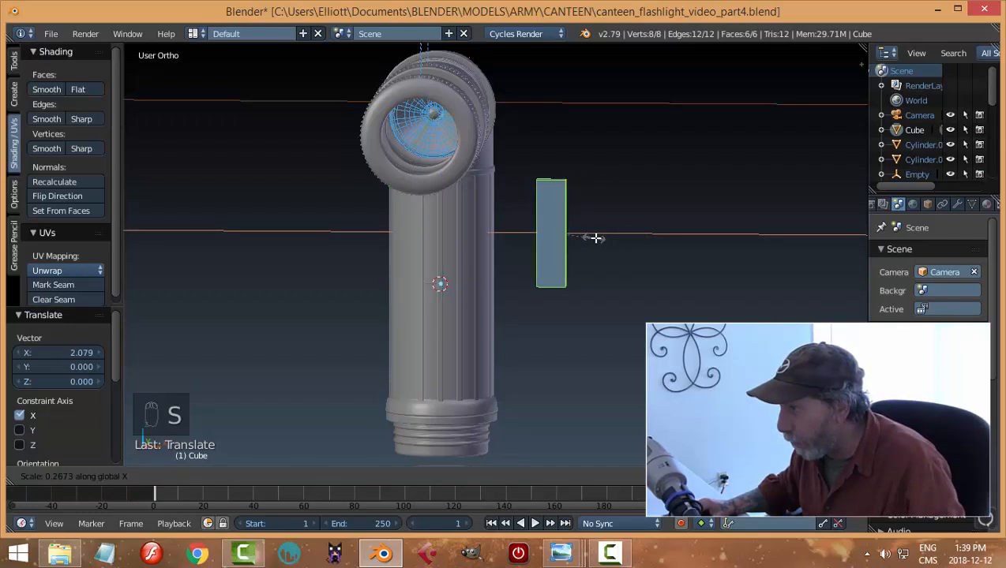
pyautogui.click(596, 237)
pyautogui.moveTo(600, 235); pyautogui.dragTo(549, 240)
# Narrow the block slightly by scaling it to 0.874 along Y
pyautogui.moveTo(587, 240); pyautogui.dragTo(618, 241, button='middle')
pyautogui.scroll(2, 478, 236)
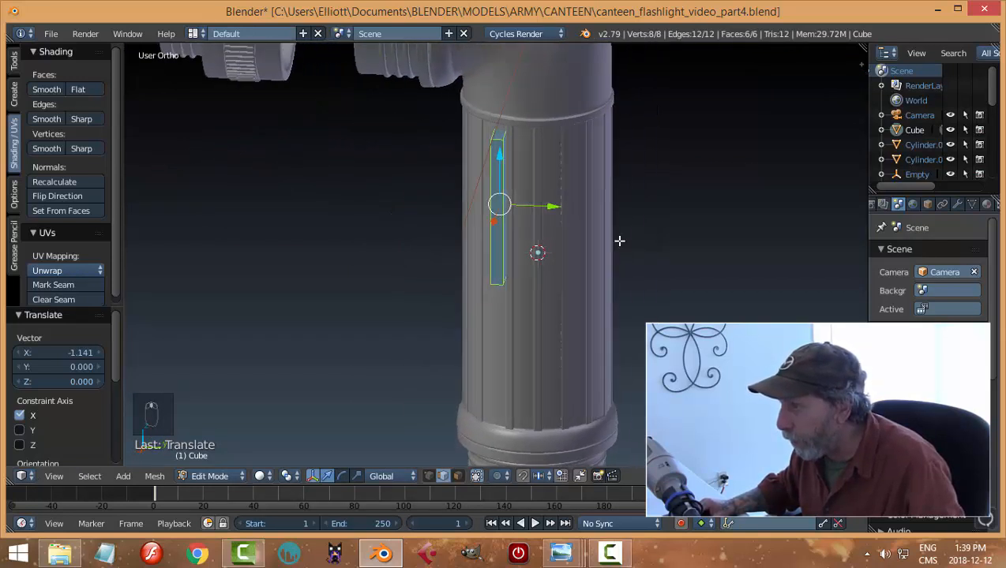
pyautogui.press('s')
pyautogui.press('y')
pyautogui.click(585, 237)
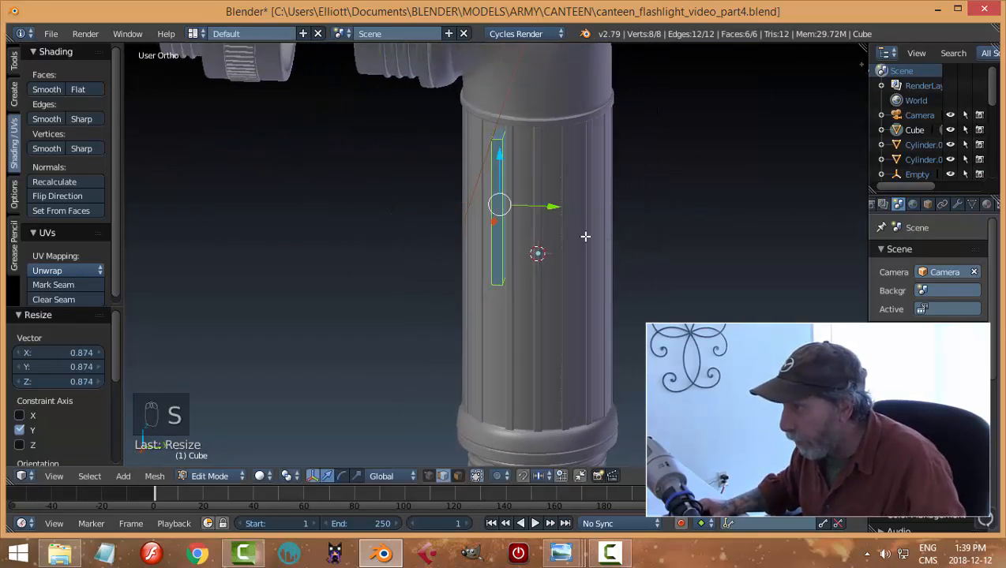
# Add a loop cut around the block and slide it close to the upper end
pyautogui.scroll(3, 552, 241)
pyautogui.keyDown('shift'); pyautogui.moveTo(589, 161); pyautogui.dragTo(532, 161, button='middle'); pyautogui.keyUp('shift')
pyautogui.moveTo(558, 209); pyautogui.dragTo(535, 146, button='middle')
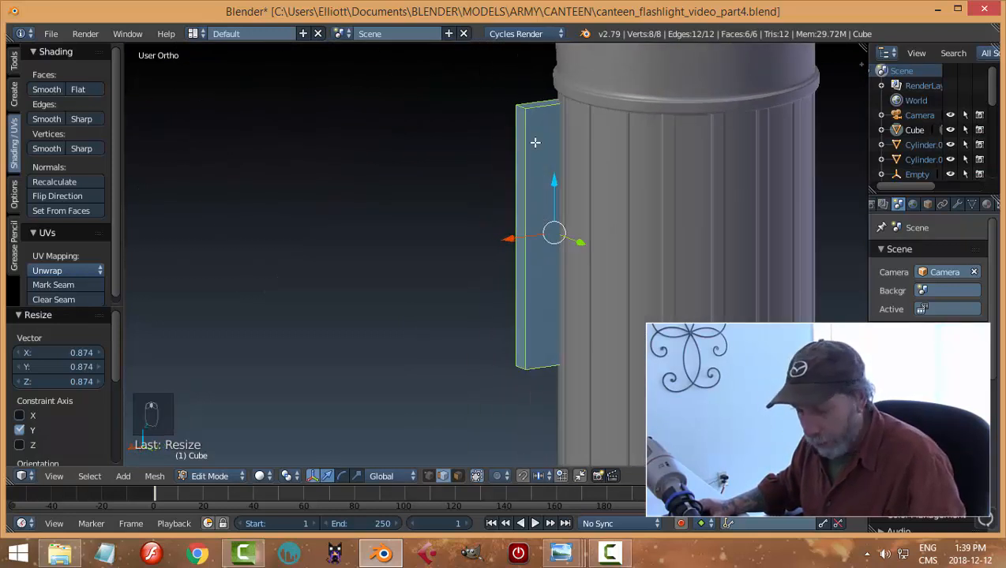
pyautogui.hotkey('ctrl', 'r')
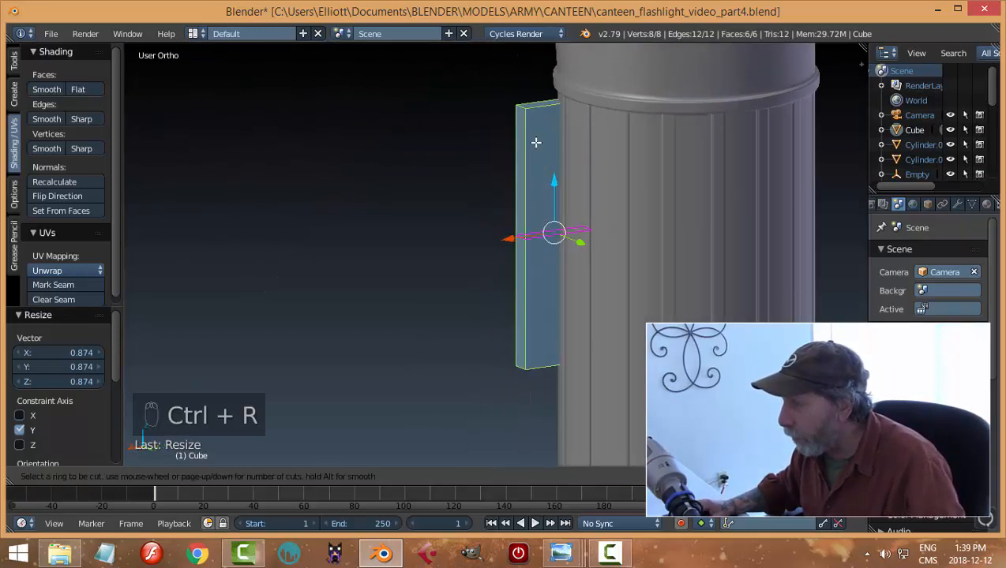
pyautogui.click(536, 143)
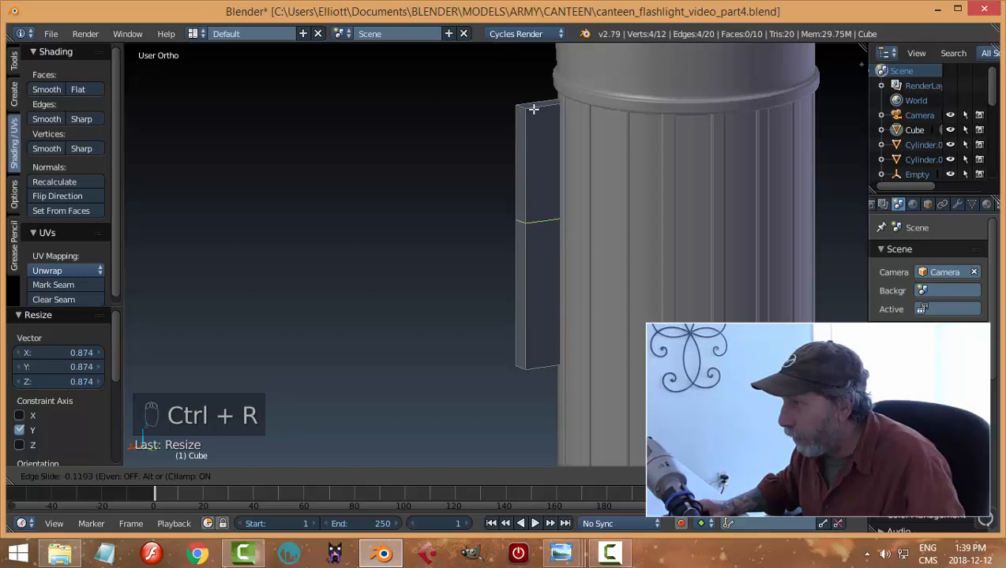
pyautogui.click(537, 452)
pyautogui.press('a')
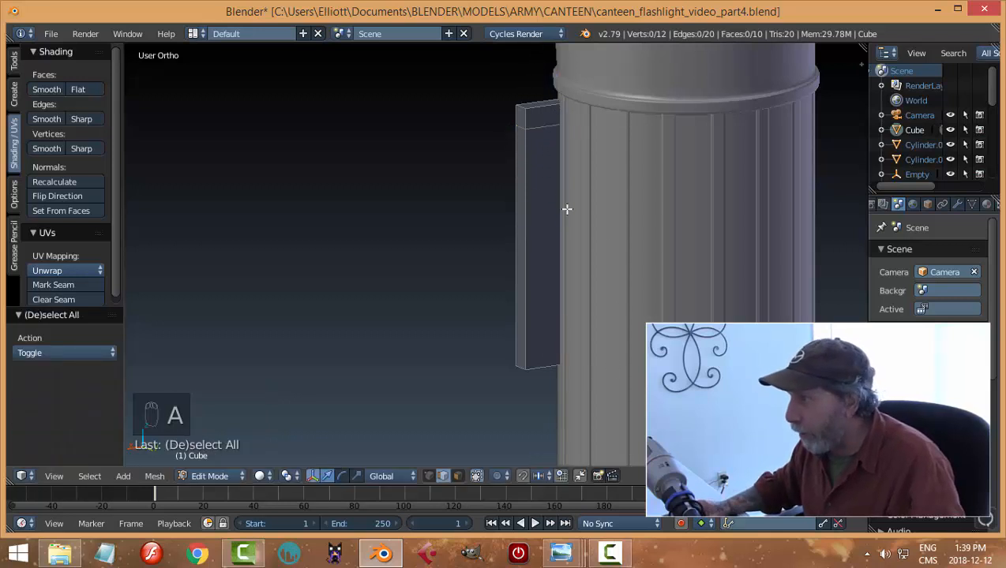
# Move the block's upper outer edge -0.077 along X to chamfer the corner
pyautogui.moveTo(566, 209); pyautogui.dragTo(545, 257, button='middle')
pyautogui.scroll(3, 544, 258)
pyautogui.keyDown('shift'); pyautogui.moveTo(557, 138); pyautogui.dragTo(511, 246, button='middle'); pyautogui.keyUp('shift')
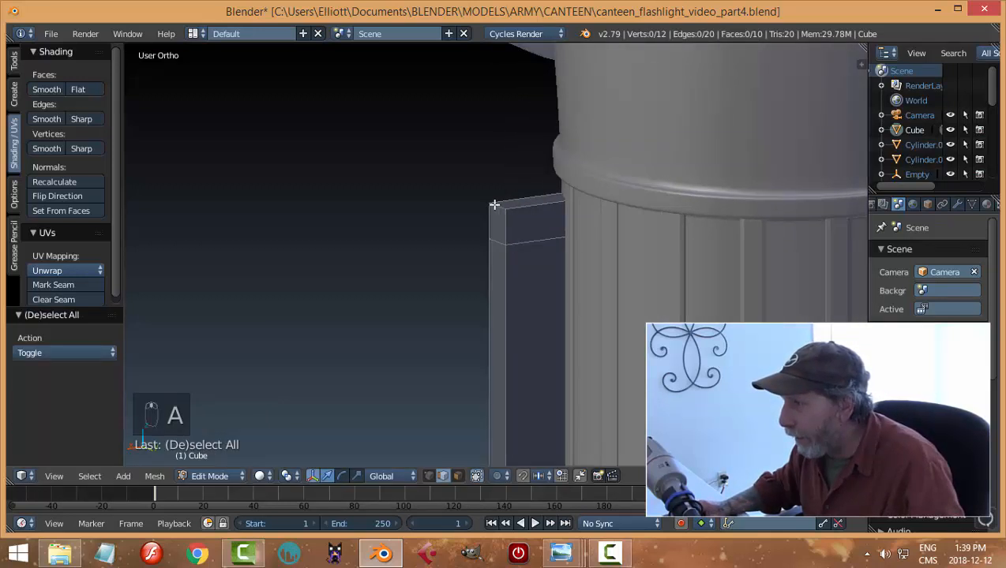
pyautogui.rightClick(495, 205)
pyautogui.press('g')
pyautogui.press('x')
pyautogui.click(482, 220)
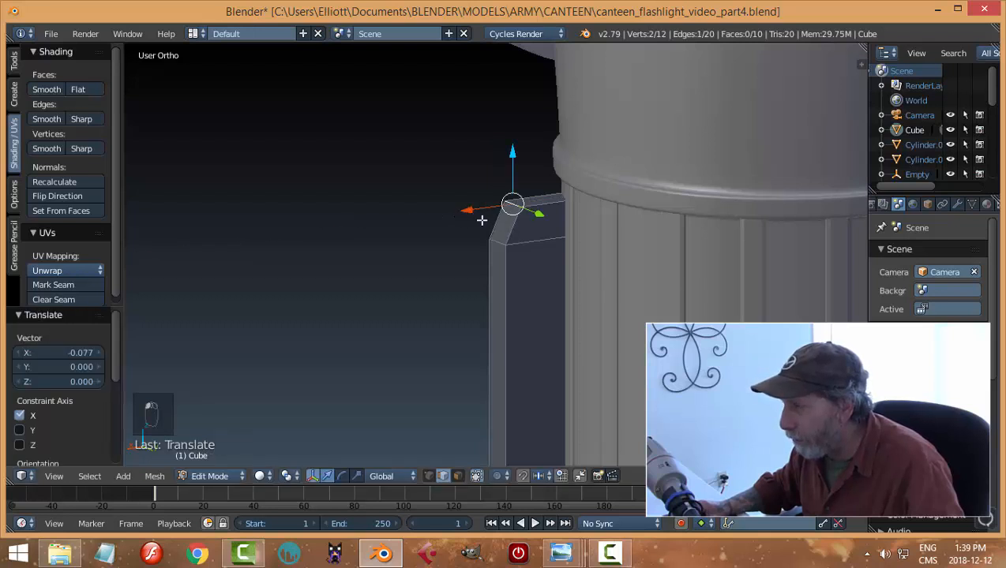
pyautogui.press('a')
# Add a loop cut across the middle of the block's upper chamfer
pyautogui.hotkey('ctrl', 'r')
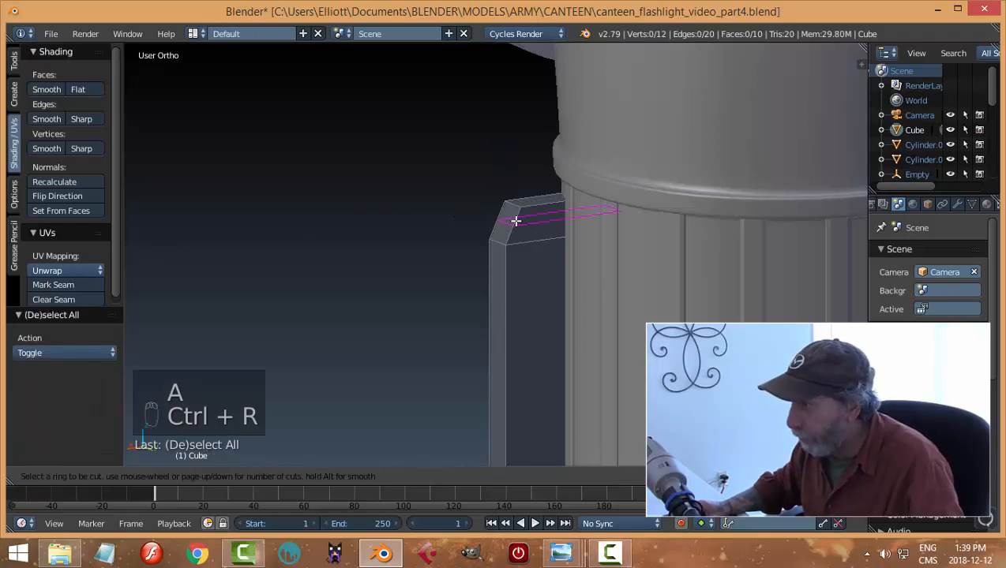
pyautogui.click(515, 219)
pyautogui.click(505, 221)
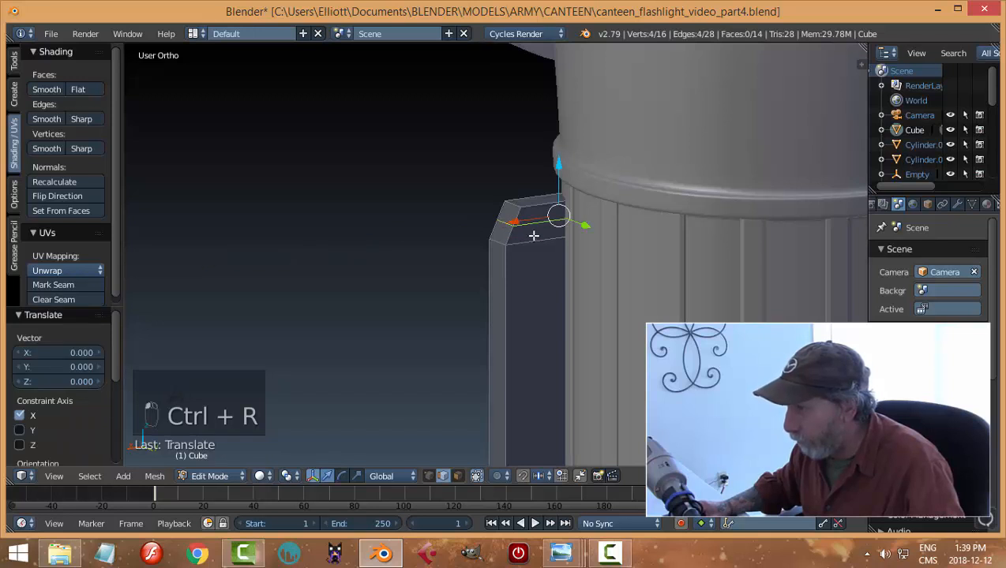
pyautogui.press('a')
# Move the outer edge of the upper chamfer's middle loop 0.022 along X in front view to round the corner
pyautogui.rightClick(498, 226)
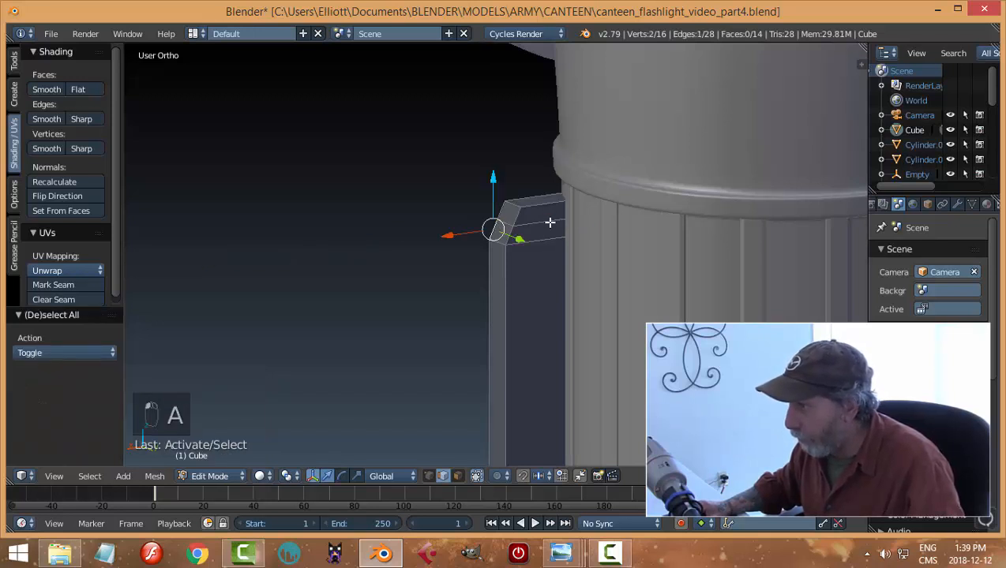
pyautogui.press('a')
pyautogui.rightClick(509, 226)
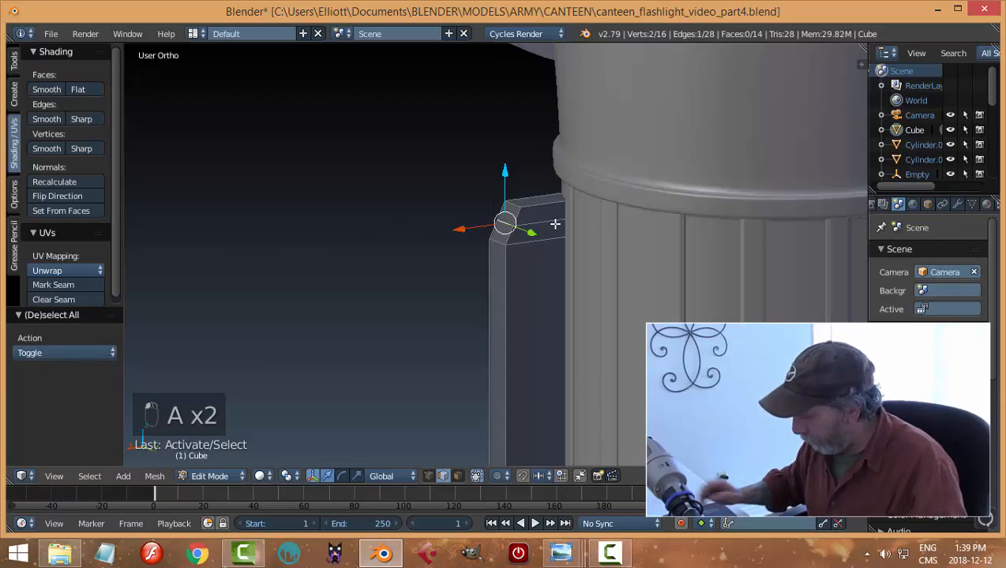
pyautogui.press('KP_3')
pyautogui.press('KP_1')
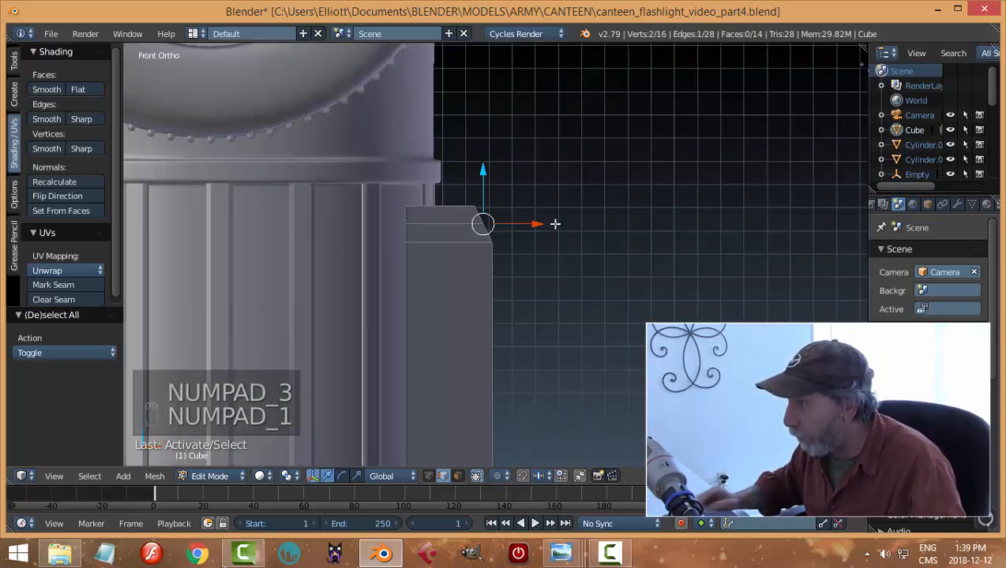
pyautogui.moveTo(544, 225); pyautogui.dragTo(551, 225)
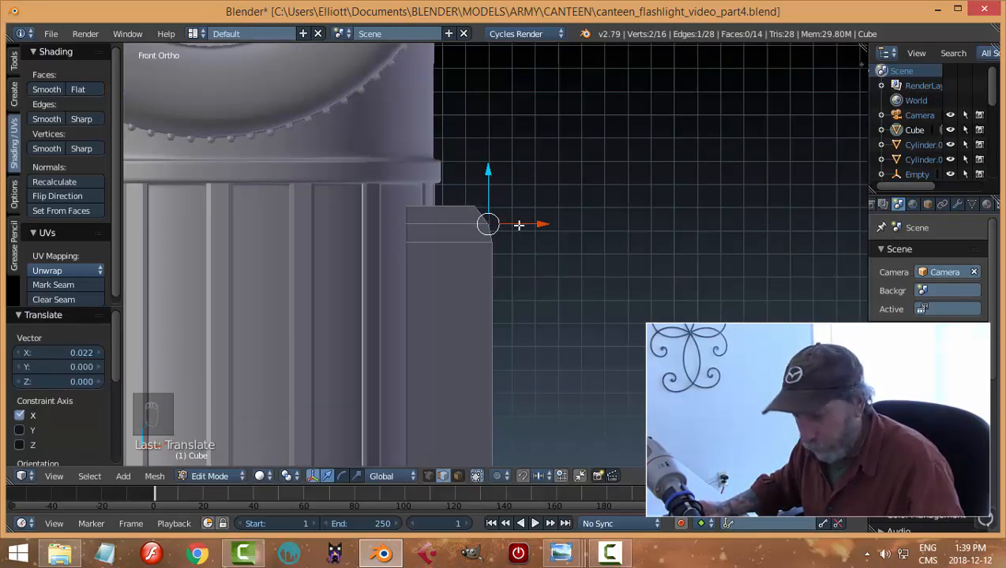
# Raise the whole middle loop of the upper chamfer by 0.016 along Z
pyautogui.press('a')
pyautogui.keyDown('alt'); pyautogui.rightClick(464, 225); pyautogui.keyUp('alt')
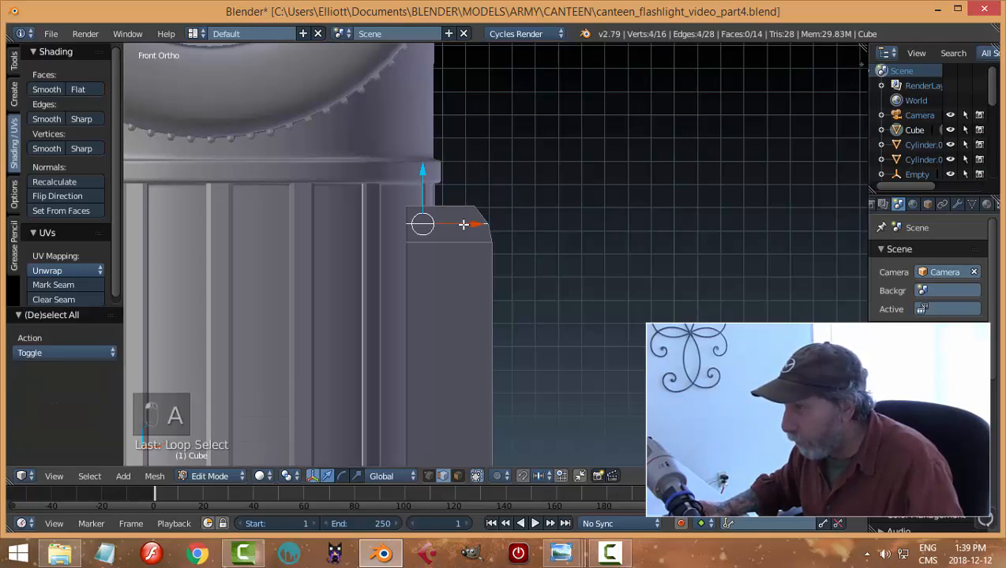
pyautogui.moveTo(431, 182); pyautogui.dragTo(427, 170)
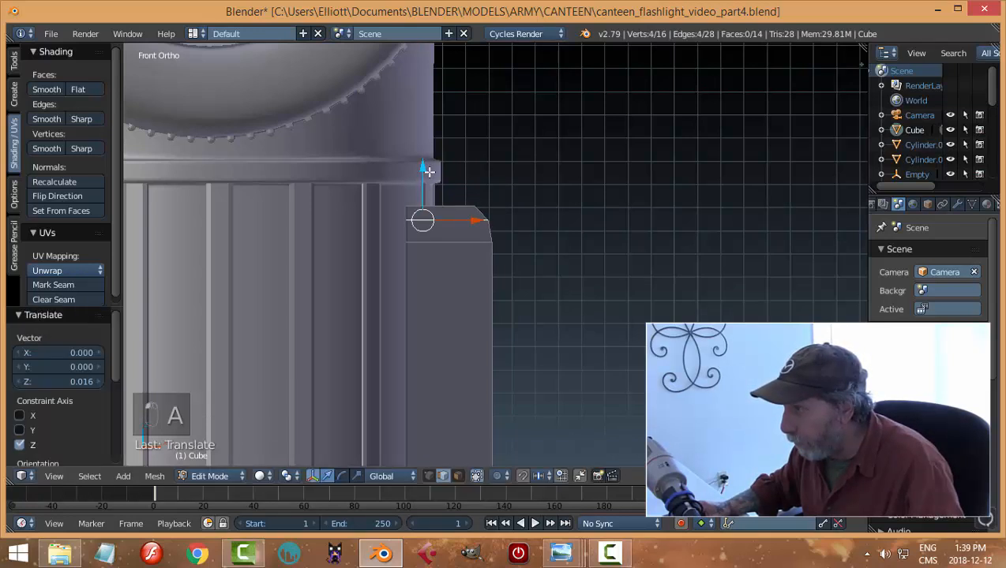
pyautogui.press('a')
# Add a loop cut around the block and slide it close to the lower end
pyautogui.scroll(-7, 548, 245)
pyautogui.scroll(3, 550, 247)
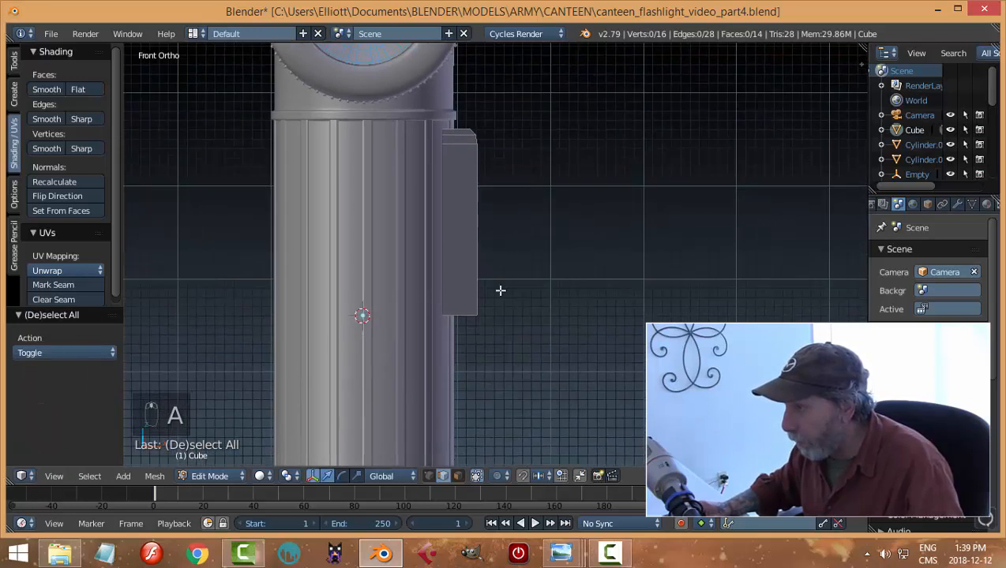
pyautogui.hotkey('ctrl', 'r')
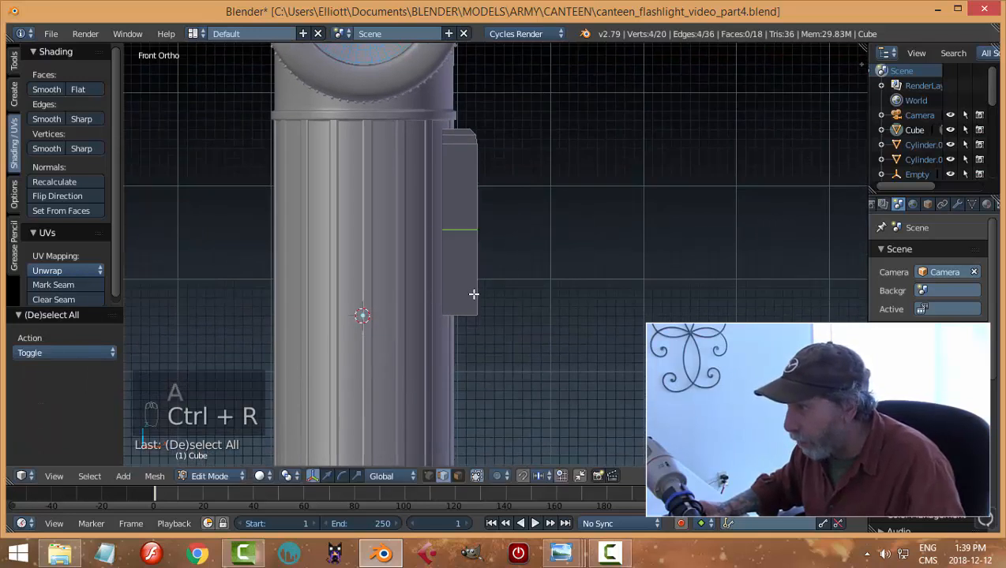
pyautogui.click(475, 308)
pyautogui.click(482, 365)
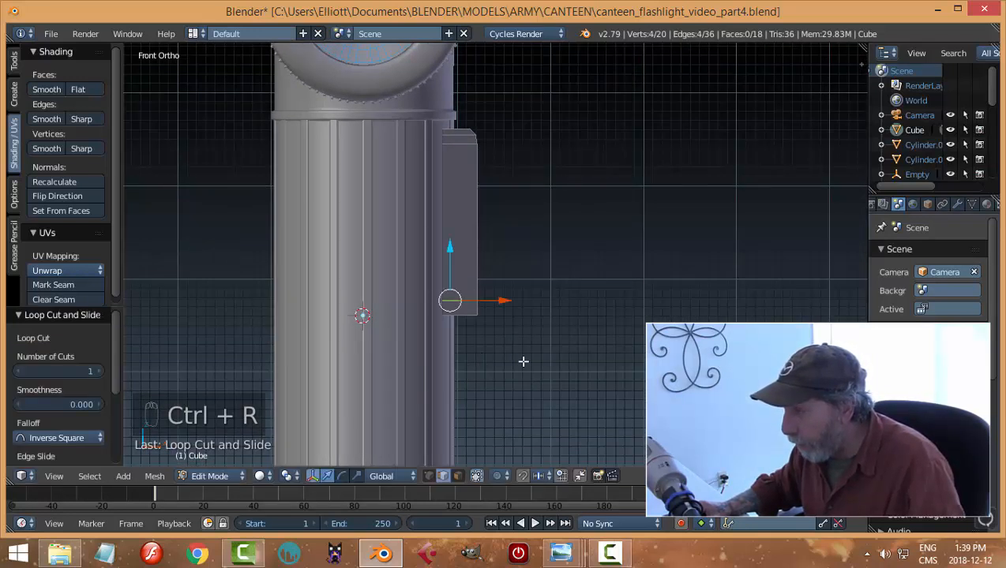
# Move the block's lower outer edge -0.128 along X to chamfer the bottom corner
pyautogui.moveTo(523, 359); pyautogui.dragTo(510, 258, button='middle')
pyautogui.scroll(3, 492, 334)
pyautogui.scroll(2, 510, 258)
pyautogui.rightClick(460, 214)
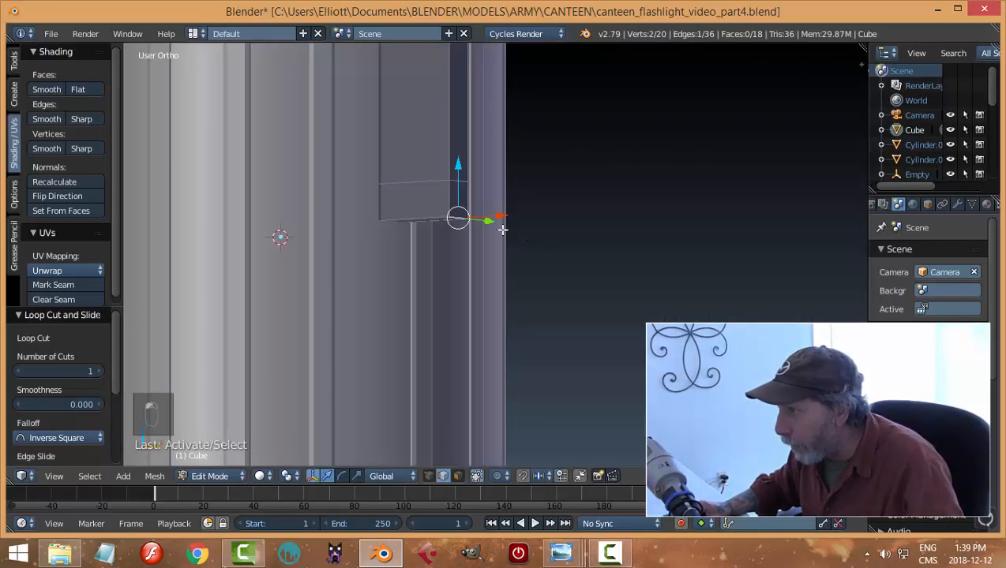
pyautogui.press('KP_1')
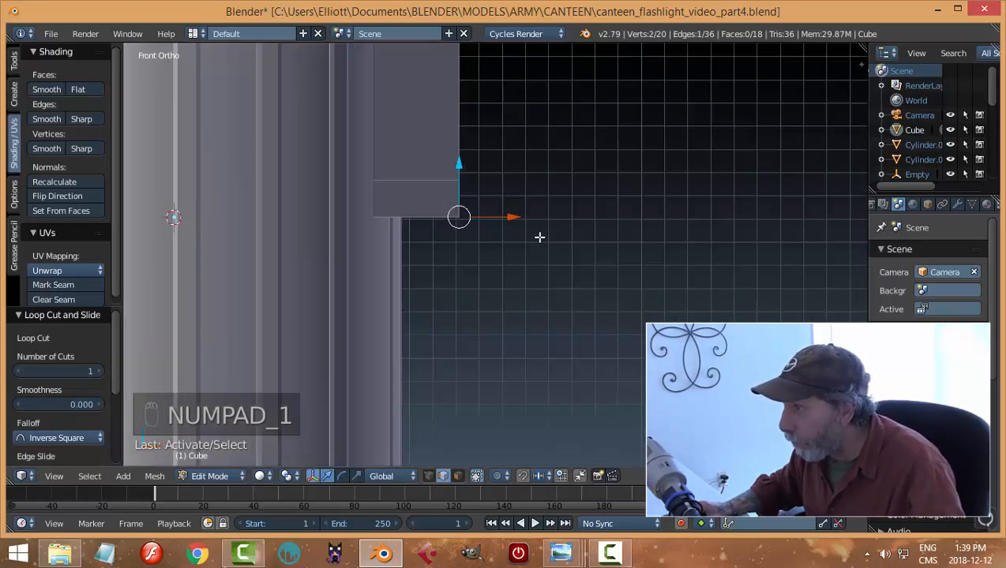
pyautogui.moveTo(519, 217); pyautogui.dragTo(489, 222)
# Add a loop cut through the middle of the lower chamfer and move its outer edge outward along X to round the corner
pyautogui.hotkey('ctrl', 'r')
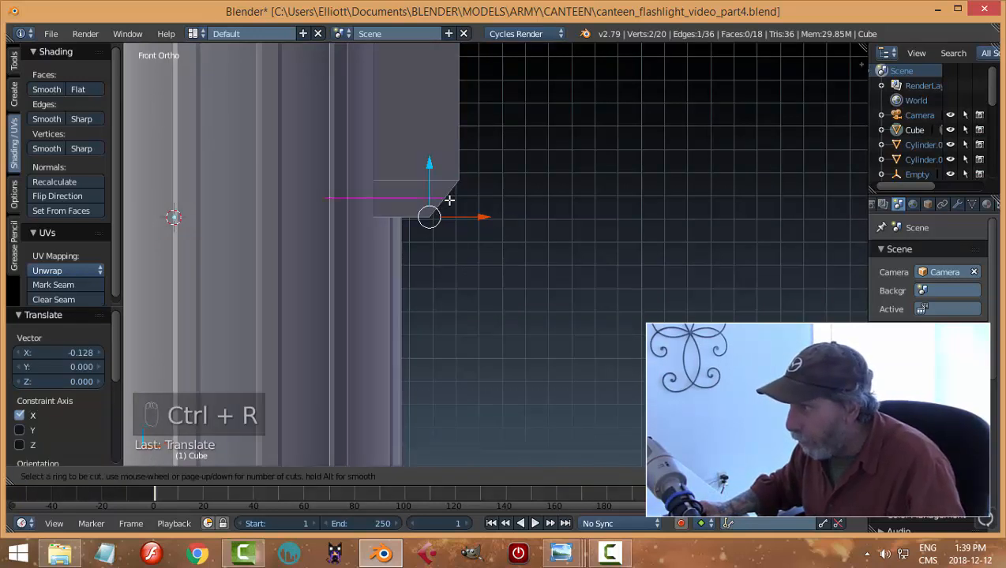
pyautogui.click(448, 201)
pyautogui.press('a')
pyautogui.moveTo(511, 215); pyautogui.dragTo(448, 235, button='middle')
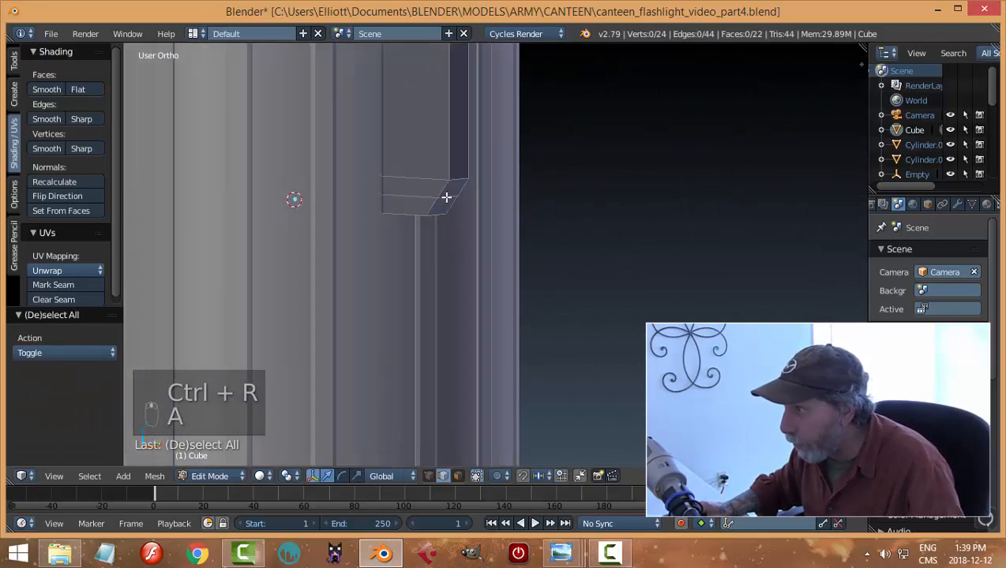
pyautogui.rightClick(445, 196)
pyautogui.press('KP_1')
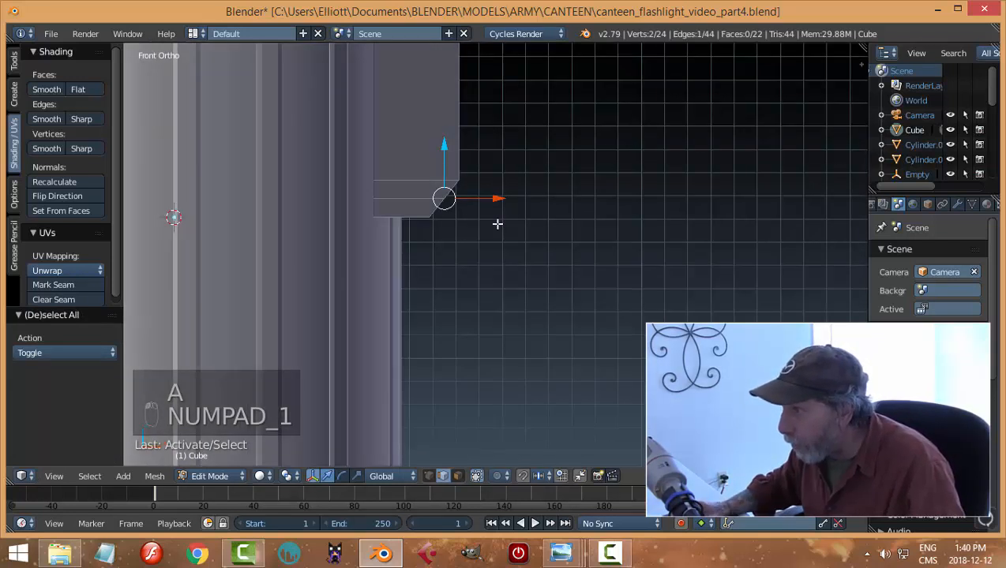
pyautogui.moveTo(497, 200); pyautogui.dragTo(505, 202)
pyautogui.press('a')
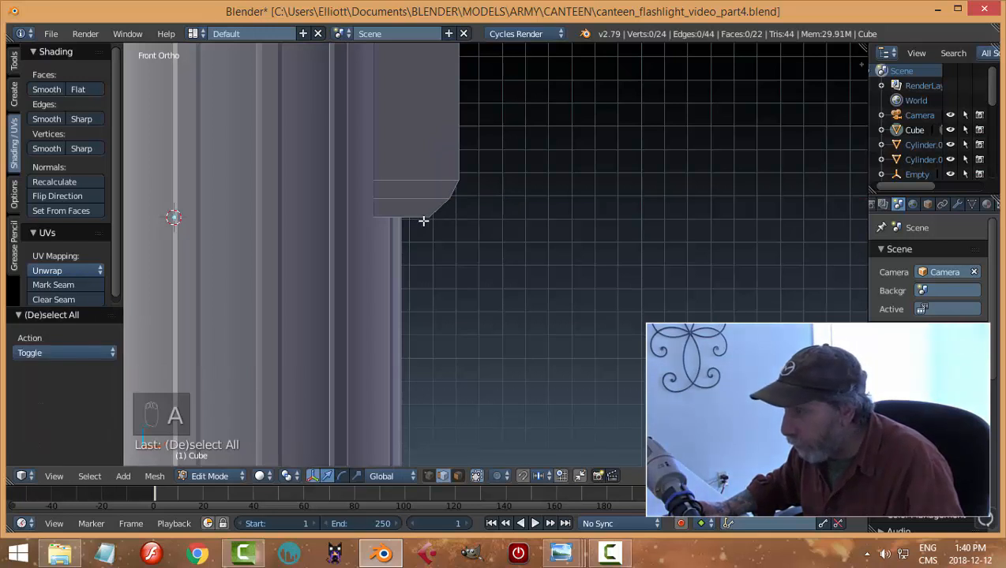
# Move the outer edge of the block's bottom face -0.021 along X
pyautogui.keyDown('alt'); pyautogui.rightClick(420, 215); pyautogui.keyUp('alt')
pyautogui.moveTo(484, 221); pyautogui.dragTo(462, 222, button='middle')
pyautogui.press('a')
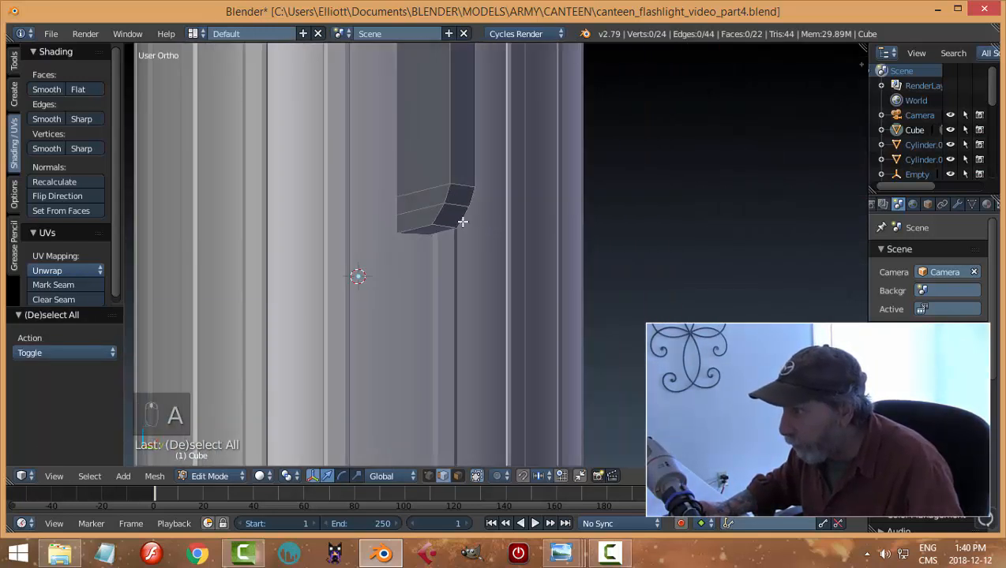
pyautogui.rightClick(443, 225)
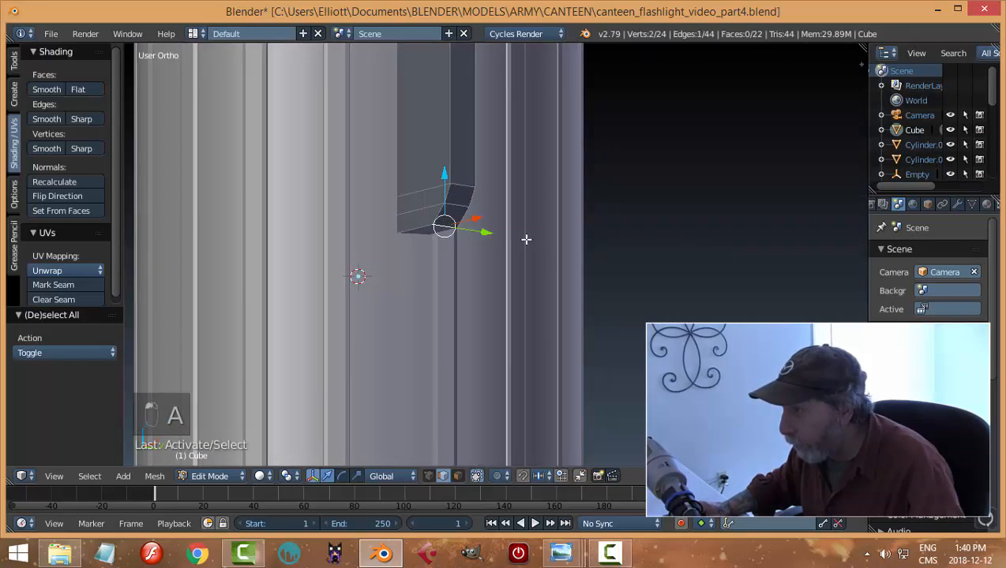
pyautogui.moveTo(526, 238); pyautogui.dragTo(503, 224, button='middle')
pyautogui.moveTo(480, 216); pyautogui.dragTo(477, 217)
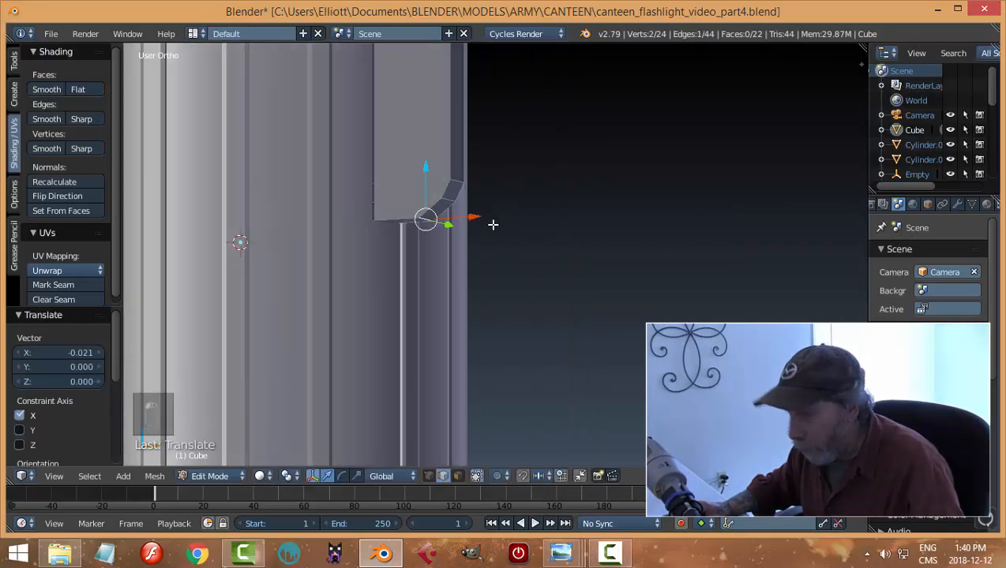
pyautogui.press('a')
pyautogui.moveTo(527, 242); pyautogui.dragTo(443, 219, button='middle')
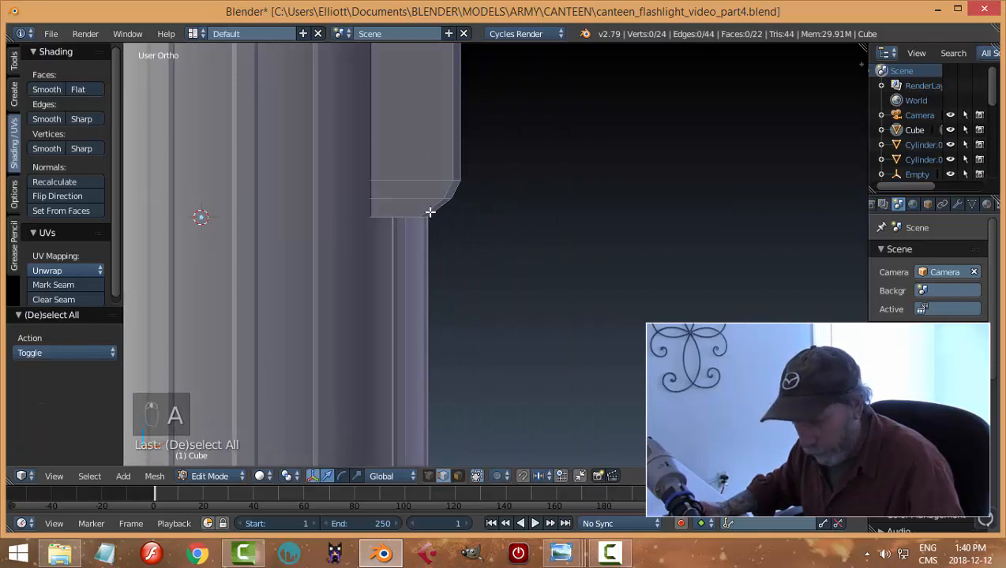
# Add a loop cut between the lower chamfer's middle loop and the block's bottom face
pyautogui.hotkey('ctrl', 'r')
pyautogui.click(430, 212)
pyautogui.click(434, 213)
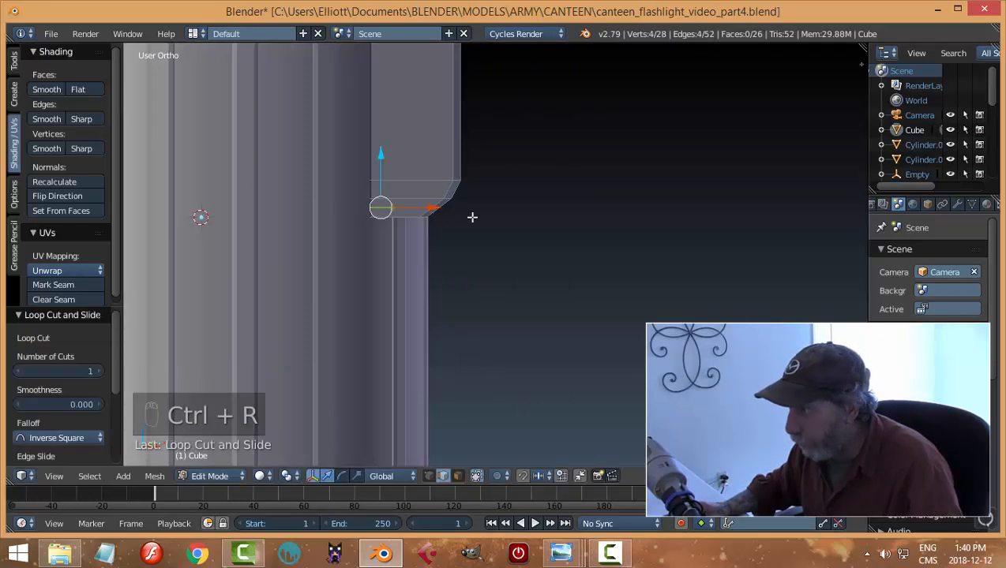
pyautogui.press('a')
pyautogui.moveTo(481, 213); pyautogui.dragTo(434, 212, button='middle')
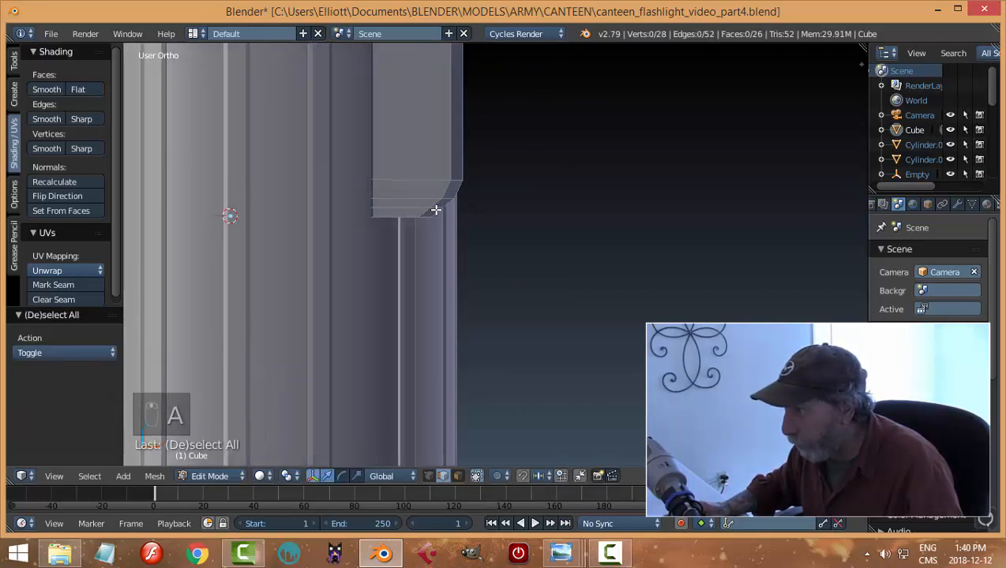
# Move the outer edge of the lowest chamfer loop outward along X in front view to smooth the curve
pyautogui.rightClick(436, 210)
pyautogui.scroll(3, 496, 220)
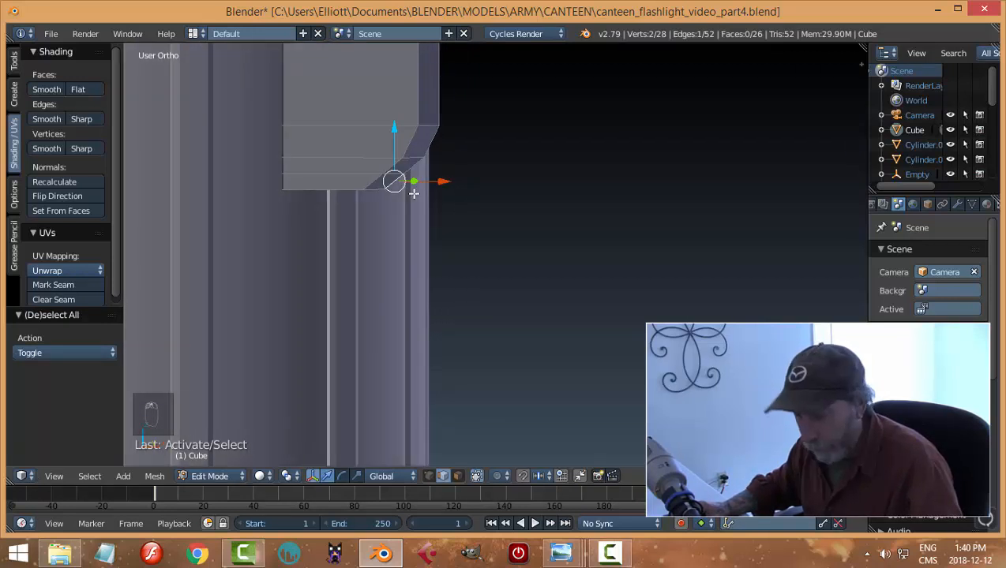
pyautogui.press('a')
pyautogui.rightClick(395, 174)
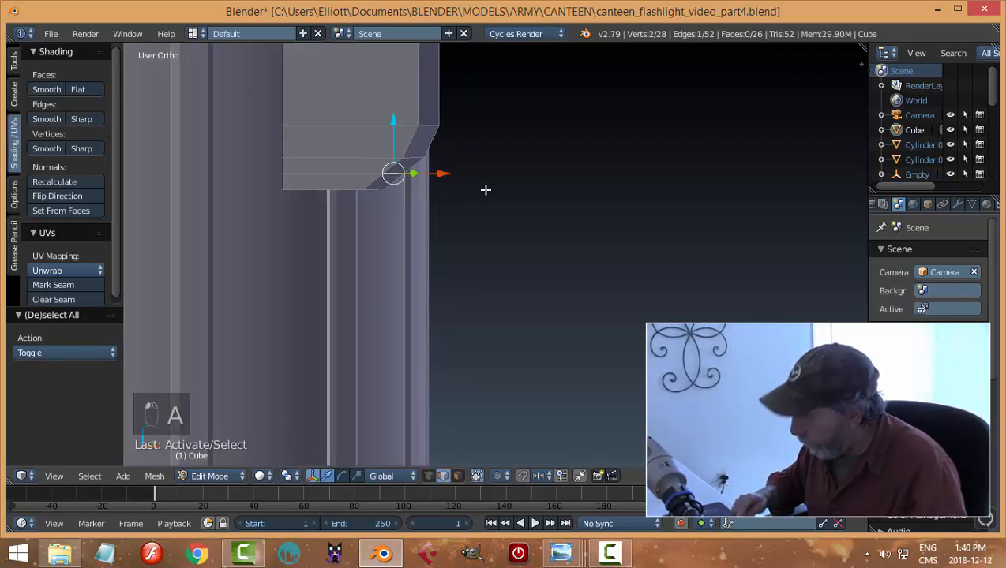
pyautogui.press('KP_1')
pyautogui.moveTo(449, 173); pyautogui.dragTo(453, 177)
pyautogui.press('a')
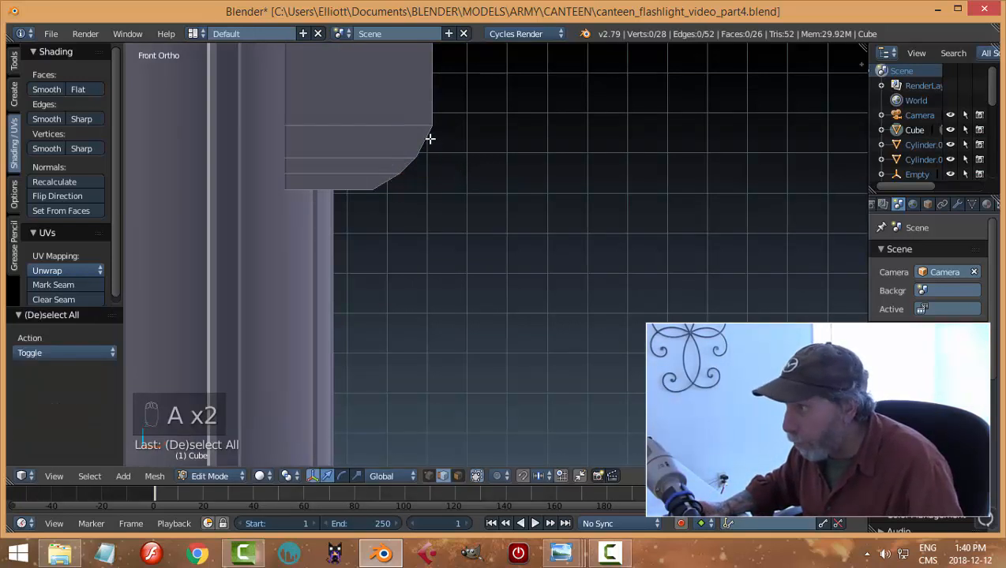
# Add a centred loop cut across the upper segment of the lower rounded corner
pyautogui.hotkey('ctrl', 'r')
pyautogui.click(427, 142)
pyautogui.rightClick(427, 143)
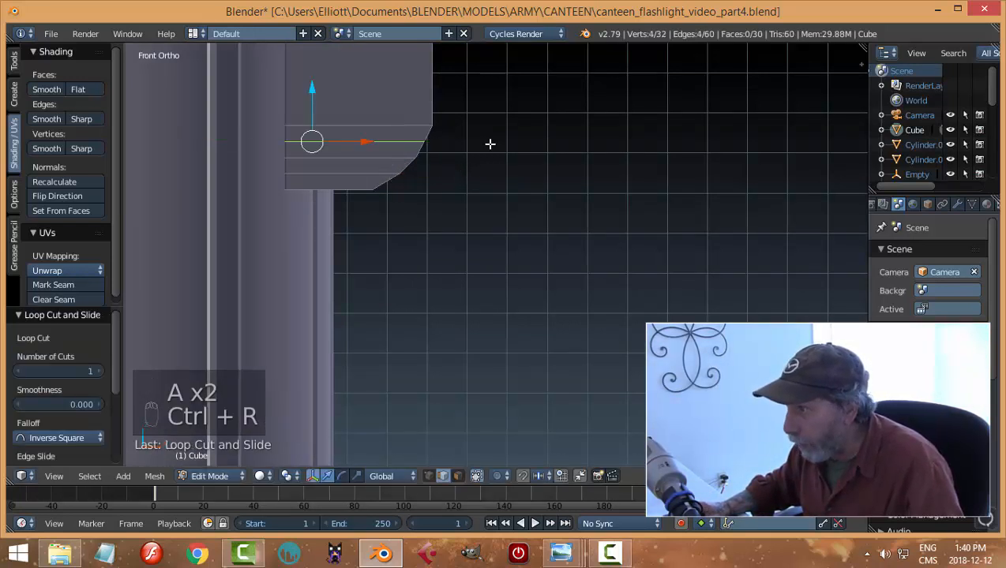
pyautogui.press('a')
# Move the outer edge of the upper-segment loop outward along X in front view to continue the lower corner's curve
pyautogui.moveTo(496, 150); pyautogui.dragTo(439, 157, button='middle')
pyautogui.rightClick(423, 139)
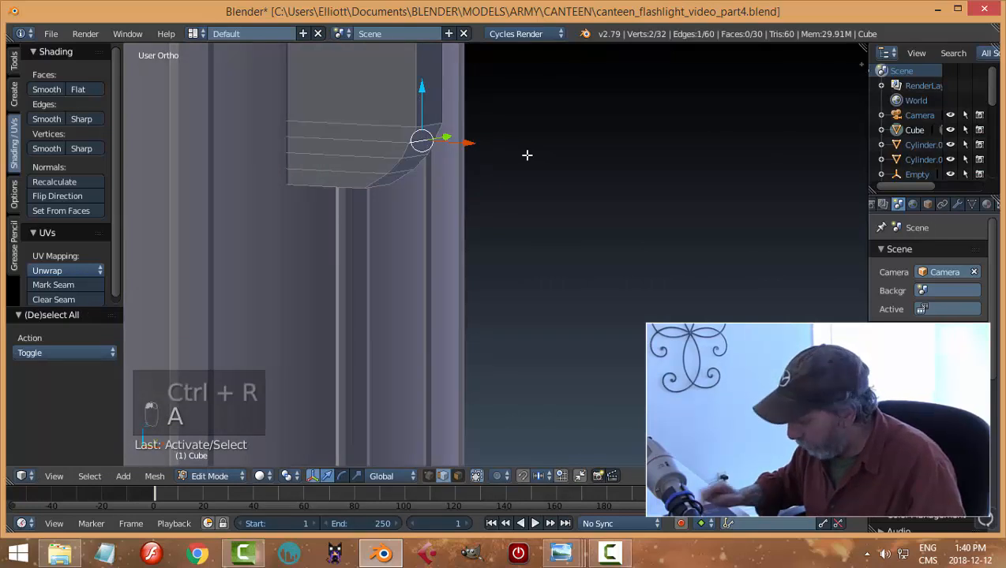
pyautogui.press('KP_1')
pyautogui.moveTo(486, 142); pyautogui.dragTo(491, 144)
pyautogui.press('a')
pyautogui.press('a')
pyautogui.scroll(-4, 441, 179)
pyautogui.scroll(-3, 442, 179)
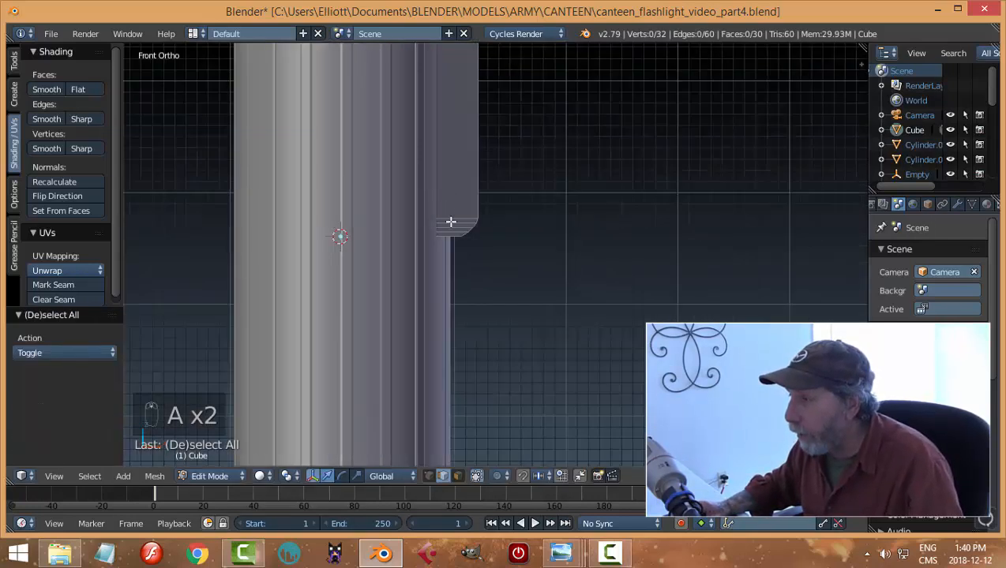
# Add two lengthwise loop cuts around the block, one slid near its outer edge and one near its barrel-side edge
pyautogui.hotkey('ctrl', 'r')
pyautogui.click(492, 225)
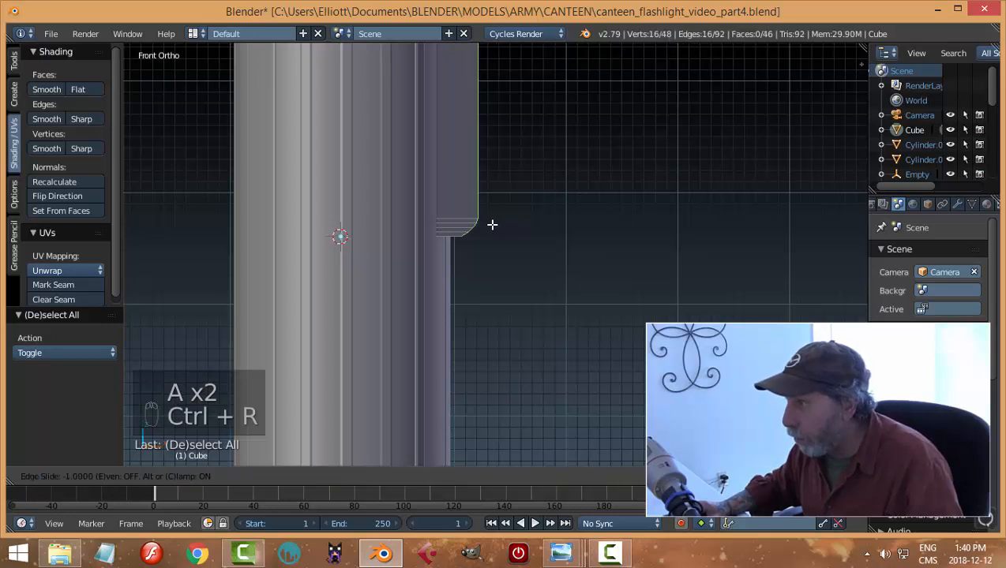
pyautogui.click(488, 225)
pyautogui.hotkey('ctrl', 'r')
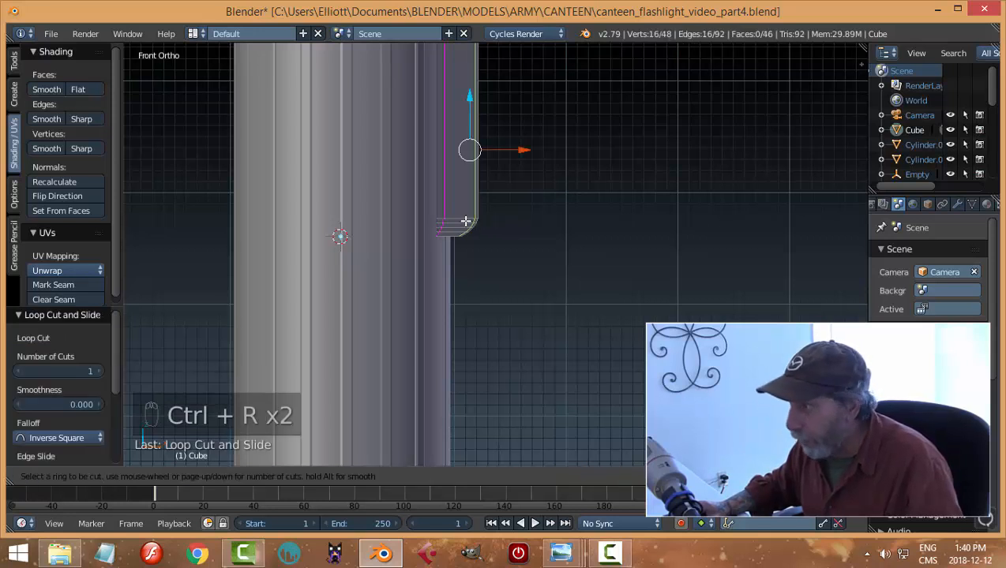
pyautogui.click(466, 222)
pyautogui.click(463, 219)
pyautogui.press('a')
# Return to Object Mode, set the block's origin to its geometry, and snap the 3D cursor to the block
pyautogui.press('Tab')
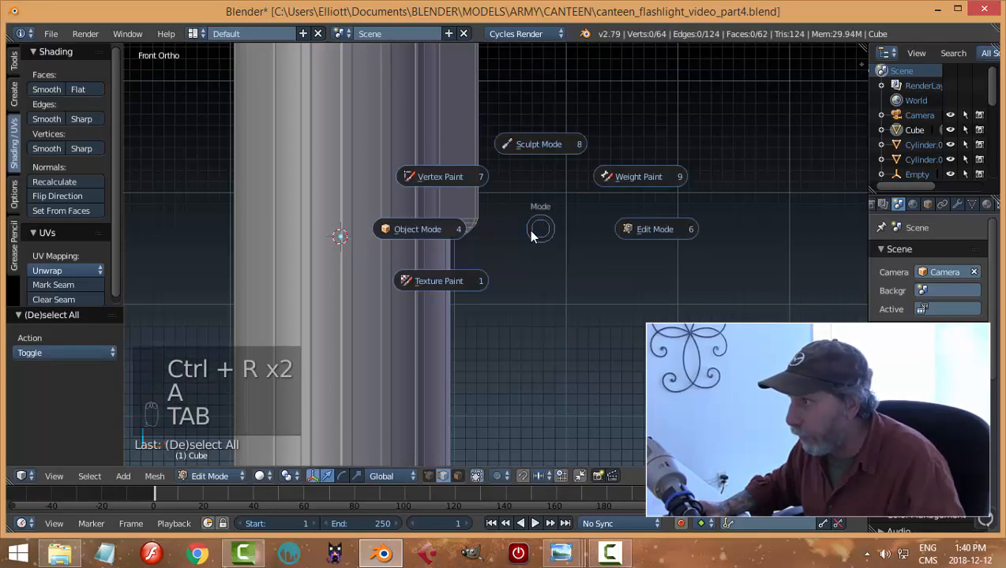
pyautogui.moveTo(532, 240); pyautogui.dragTo(481, 257, button='middle')
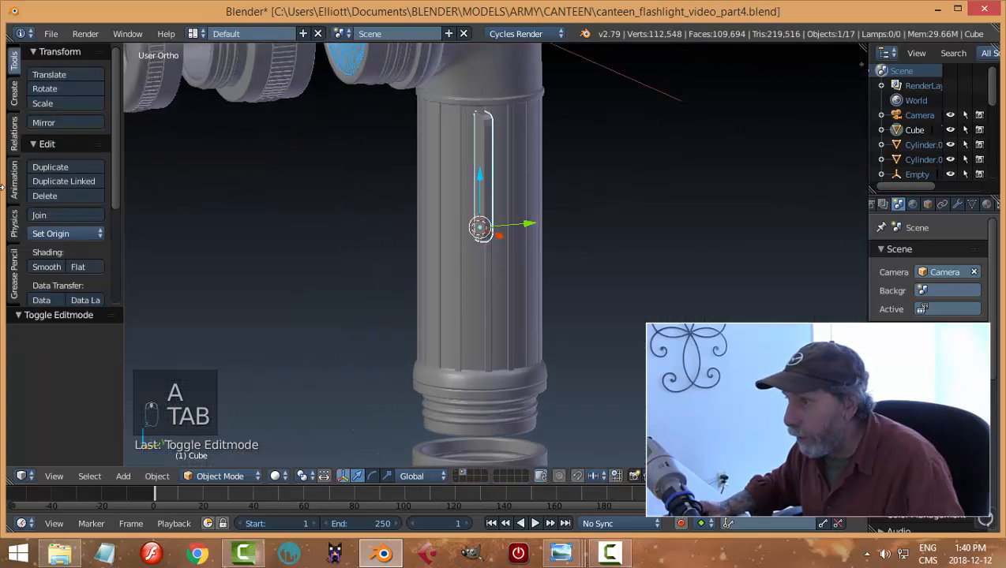
pyautogui.click(76, 235)
pyautogui.click(91, 262)
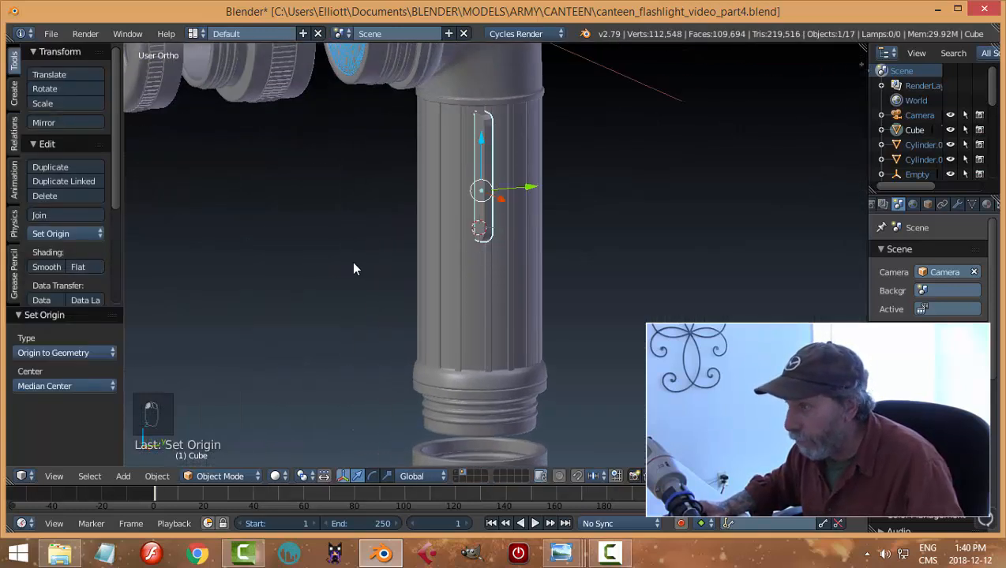
pyautogui.hotkey('shift', 's')
pyautogui.click(355, 262)
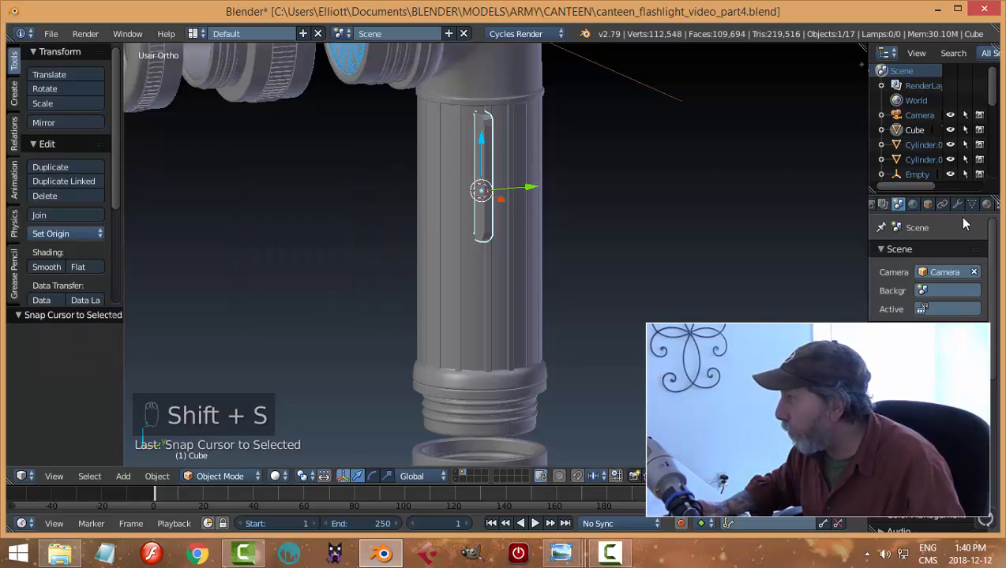
# Add a Subdivision Surface modifier to the block and apply smooth shading
pyautogui.click(957, 205)
pyautogui.click(915, 254)
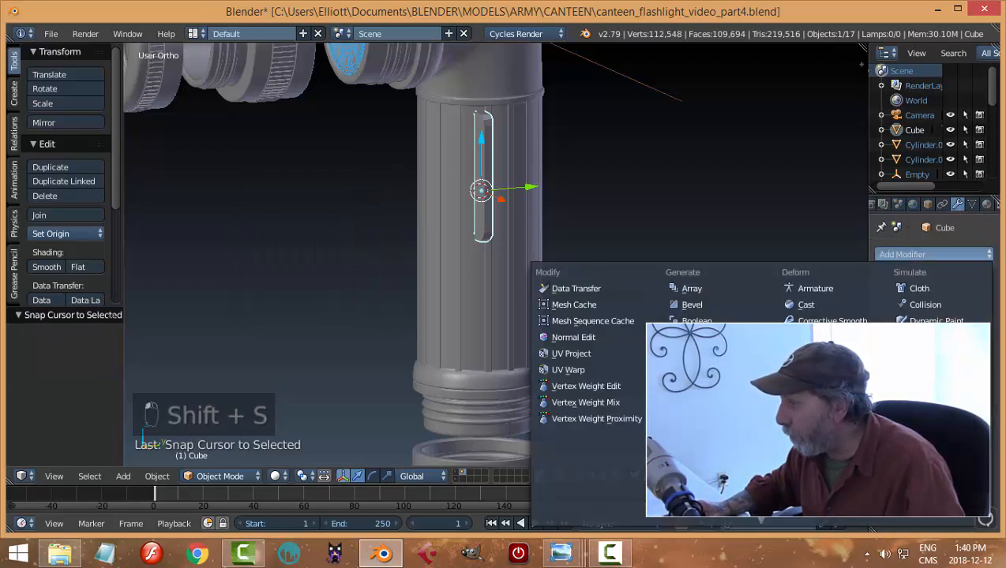
pyautogui.click(712, 499)
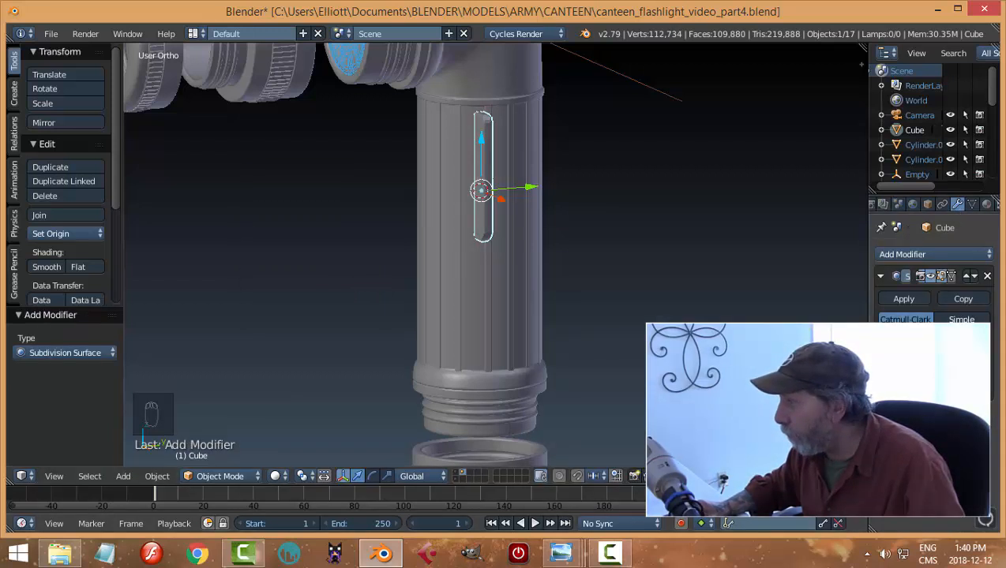
pyautogui.moveTo(600, 268); pyautogui.dragTo(308, 272, button='middle')
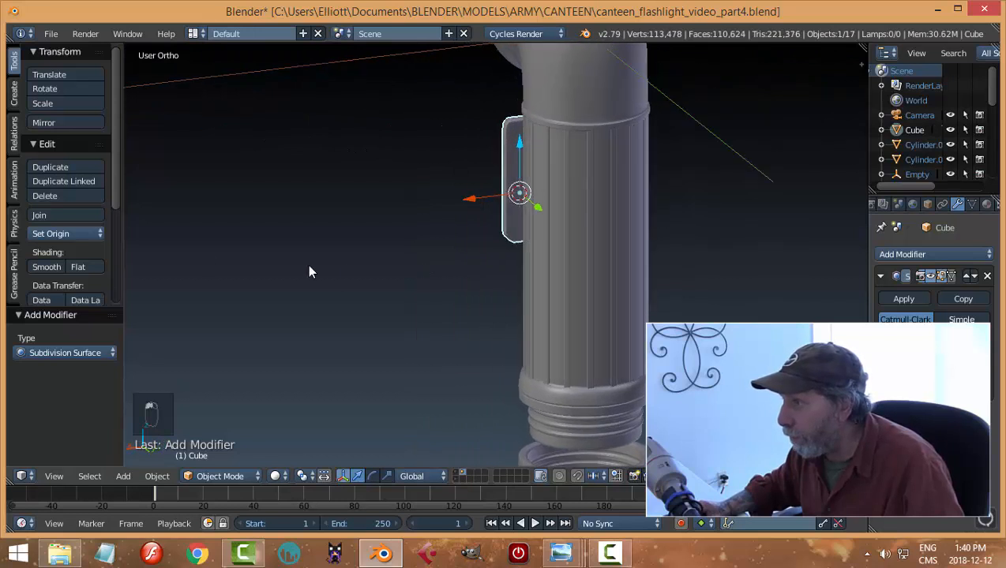
pyautogui.click(37, 267)
pyautogui.press('a')
# Raise the horizontal edge loop at the top of the lower rounded corner by 0.040 along Z, then return to Object Mode
pyautogui.moveTo(432, 244); pyautogui.dragTo(608, 233, button='middle')
pyautogui.scroll(3, 552, 233)
pyautogui.moveTo(525, 233); pyautogui.dragTo(498, 242, button='middle')
pyautogui.press('Tab')
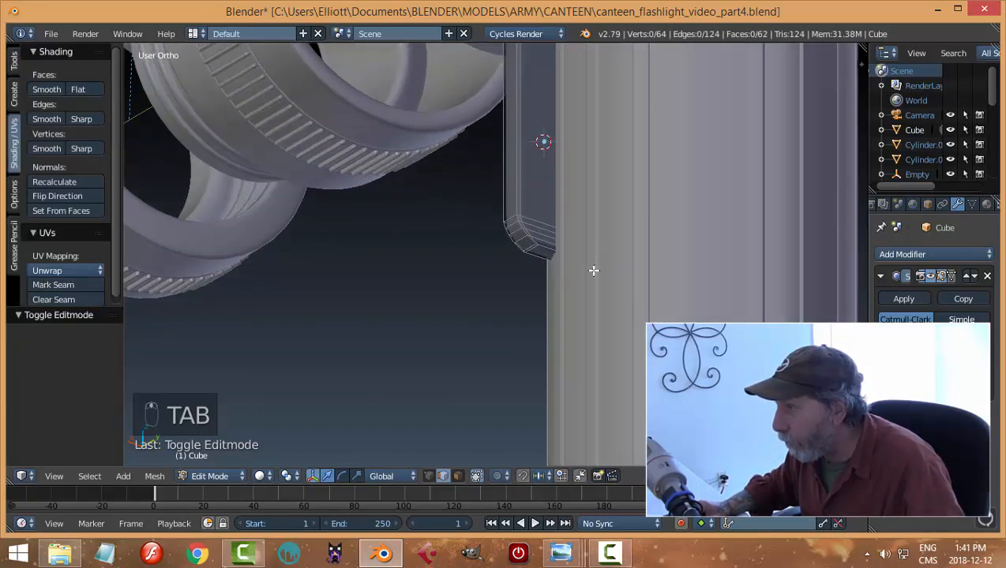
pyautogui.moveTo(594, 271); pyautogui.dragTo(573, 202, button='middle')
pyautogui.keyDown('alt'); pyautogui.click(517, 186); pyautogui.keyUp('alt')
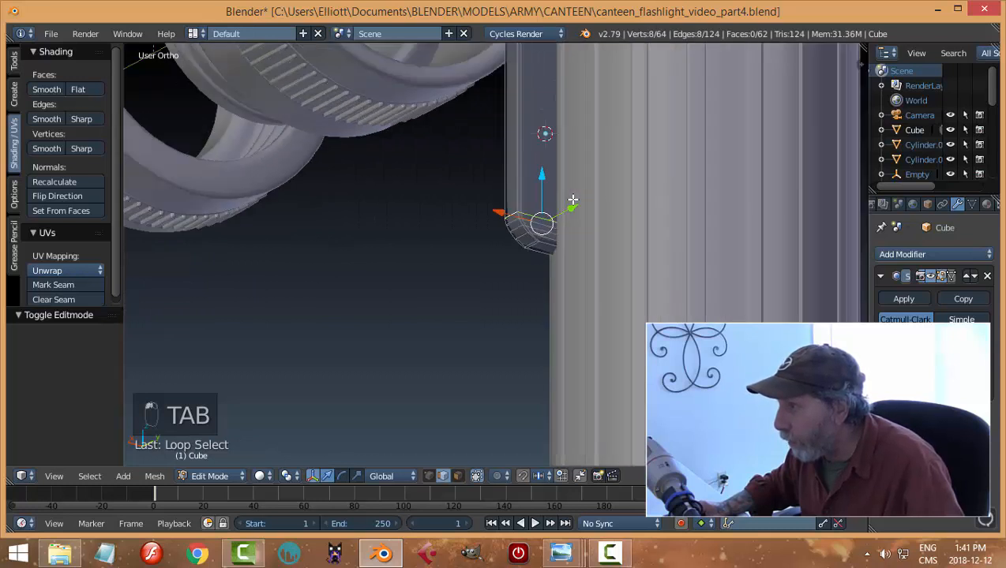
pyautogui.moveTo(541, 177); pyautogui.dragTo(546, 169)
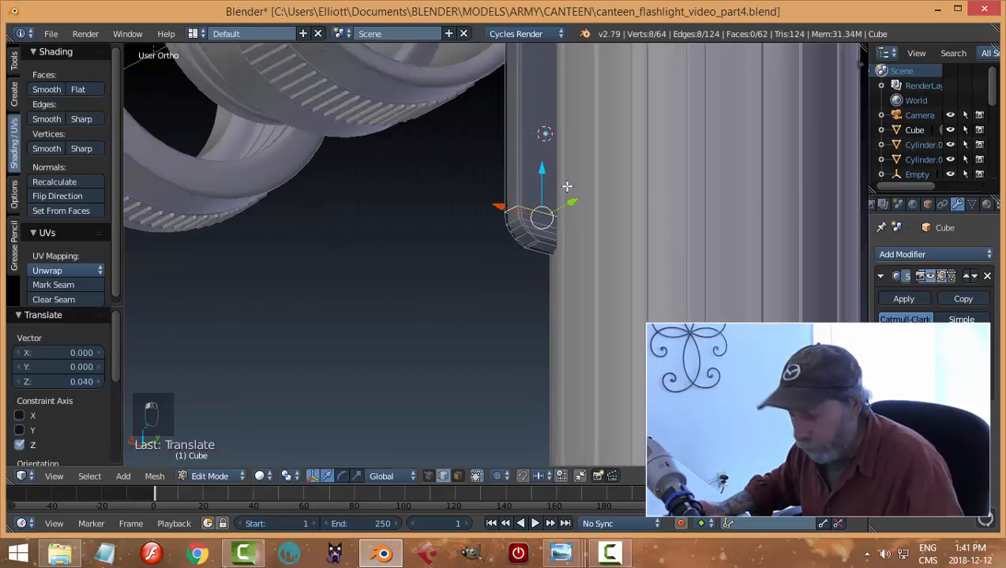
pyautogui.press('a')
pyautogui.press('Tab')
pyautogui.click(463, 195)
# Move the support edge on the block's bottom face, beside the lower outer corner, -0.016 along X
pyautogui.moveTo(573, 231); pyautogui.dragTo(418, 243, button='middle')
pyautogui.press('Tab')
pyautogui.click(480, 253)
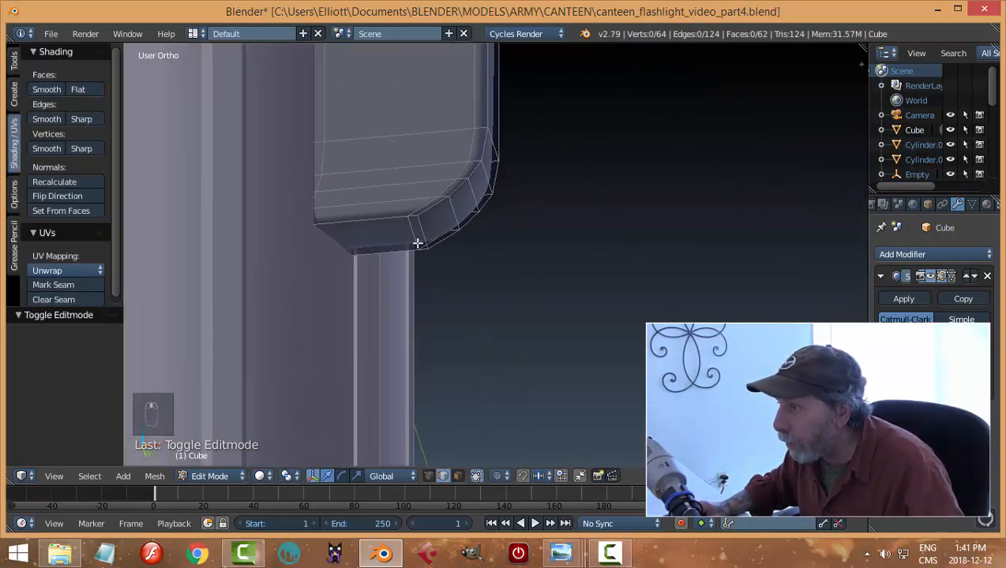
pyautogui.rightClick(410, 229)
pyautogui.moveTo(462, 235); pyautogui.dragTo(454, 236)
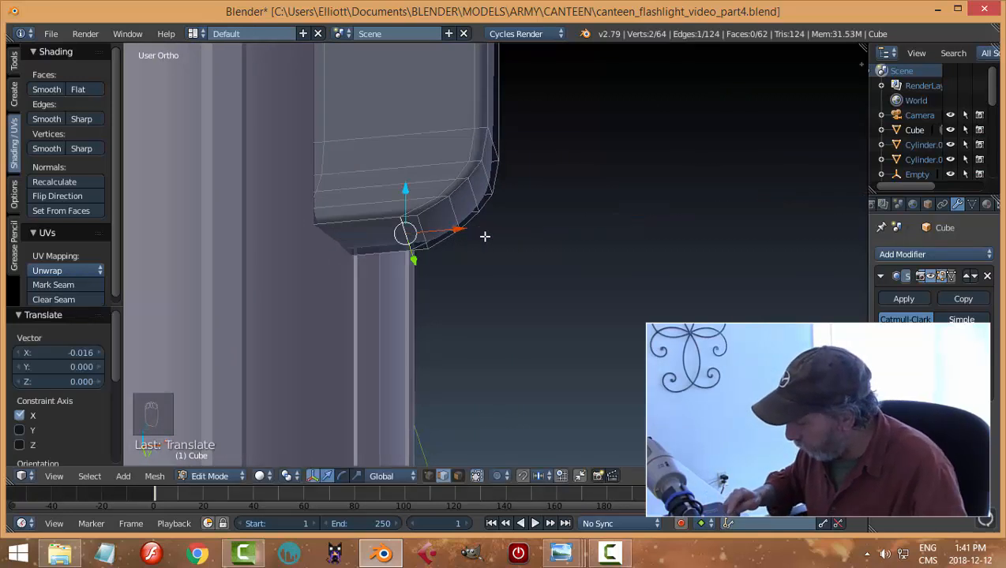
# Raise the short edge where the bottom face meets the lower outer curve by 0.005 along Z in front view
pyautogui.press('KP_1')
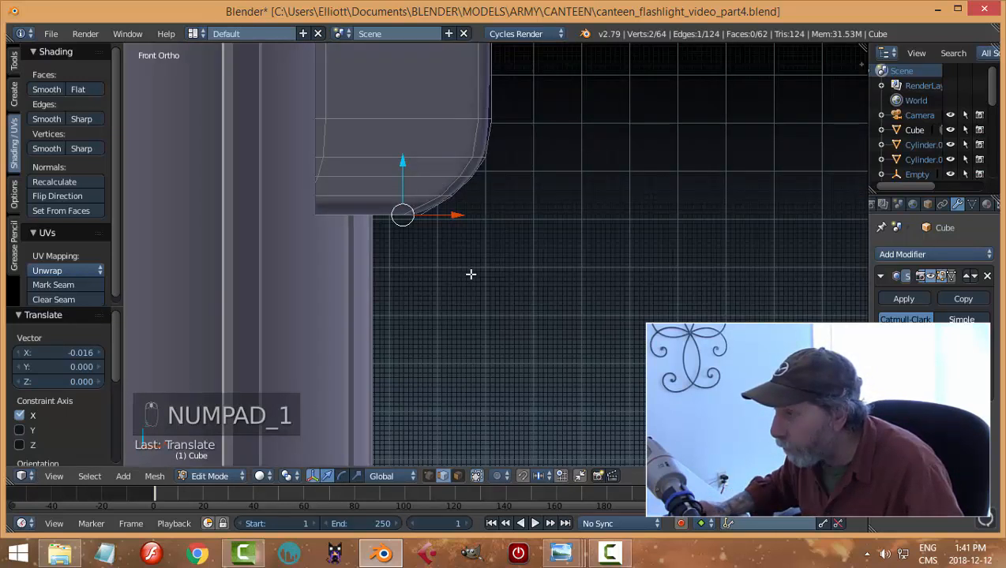
pyautogui.moveTo(470, 273); pyautogui.dragTo(460, 240, button='middle')
pyautogui.press('a')
pyautogui.rightClick(421, 217)
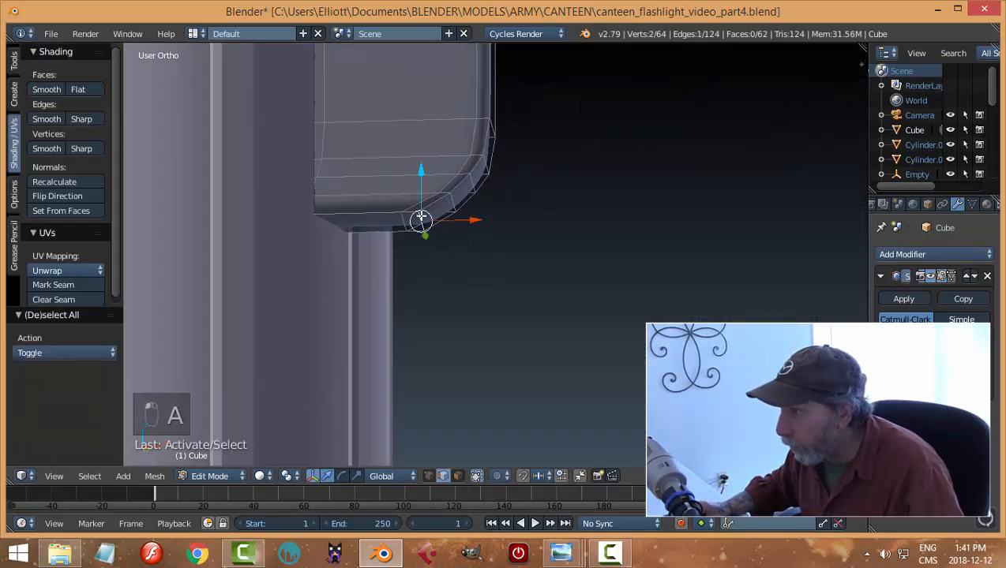
pyautogui.press('KP_1')
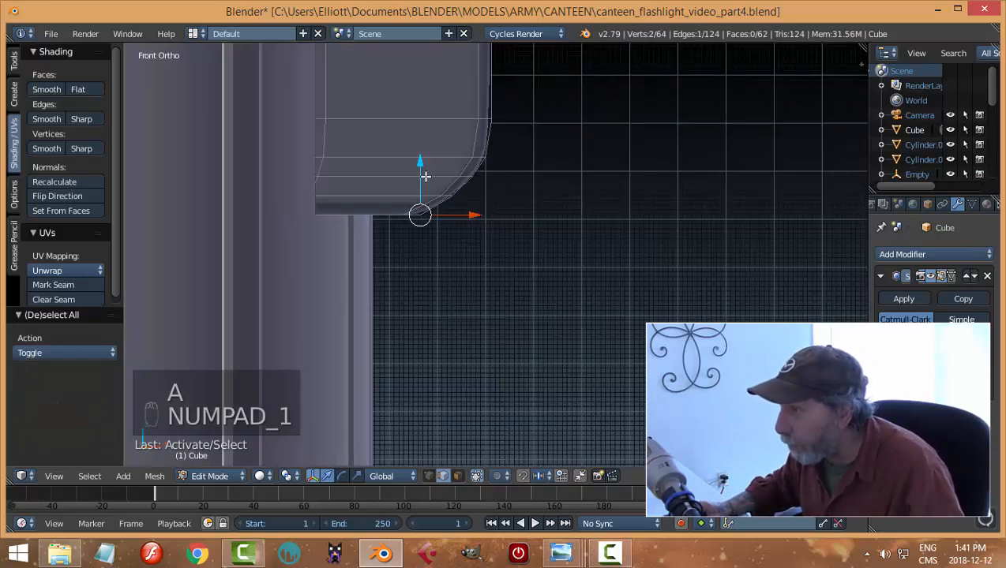
pyautogui.moveTo(425, 177); pyautogui.dragTo(421, 165)
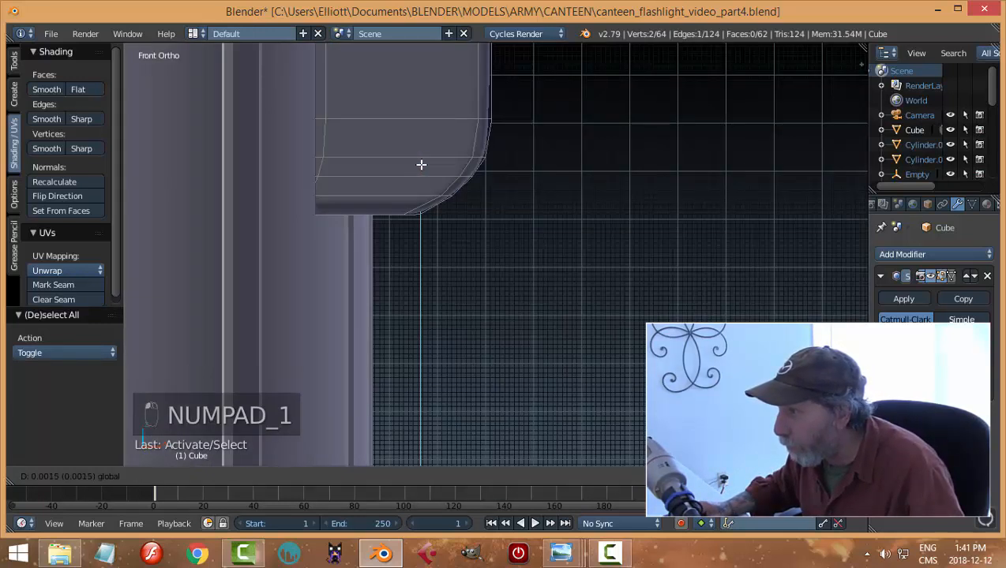
pyautogui.click(421, 164)
pyautogui.press('Tab')
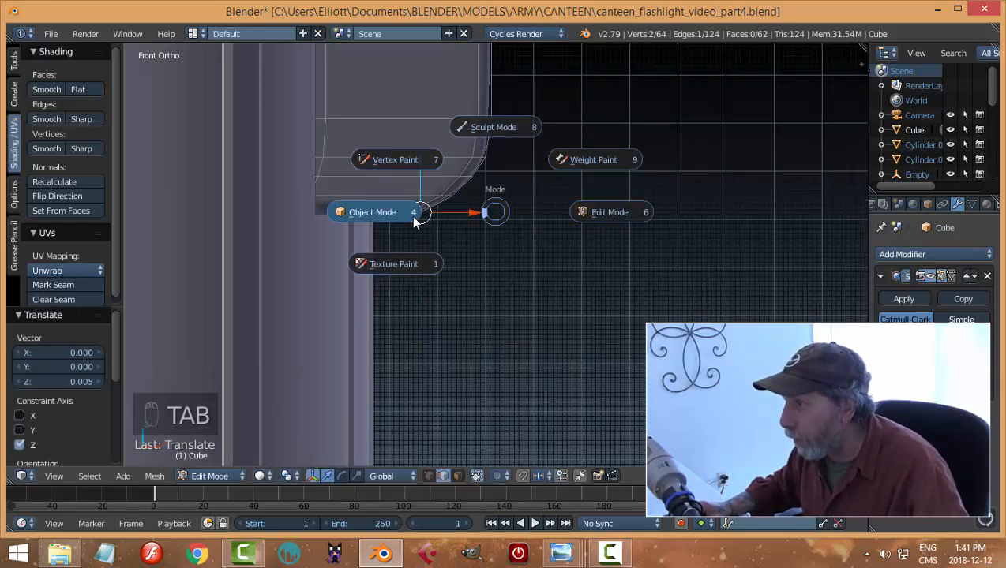
# Compare the smoothed guard block on the flashlight body with the reference photos of the real switch guard
pyautogui.moveTo(626, 262); pyautogui.dragTo(606, 292, button='middle')
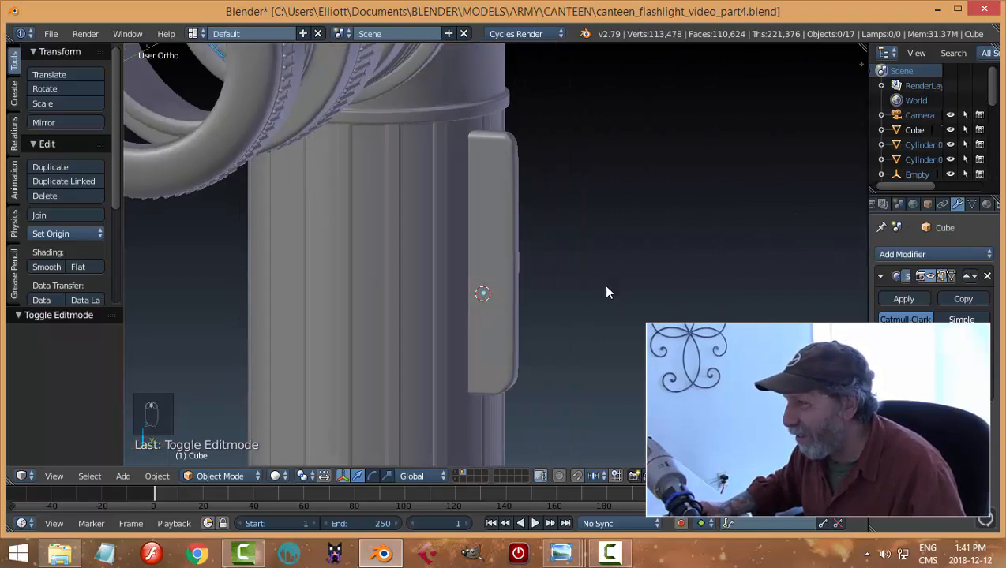
pyautogui.moveTo(563, 553)
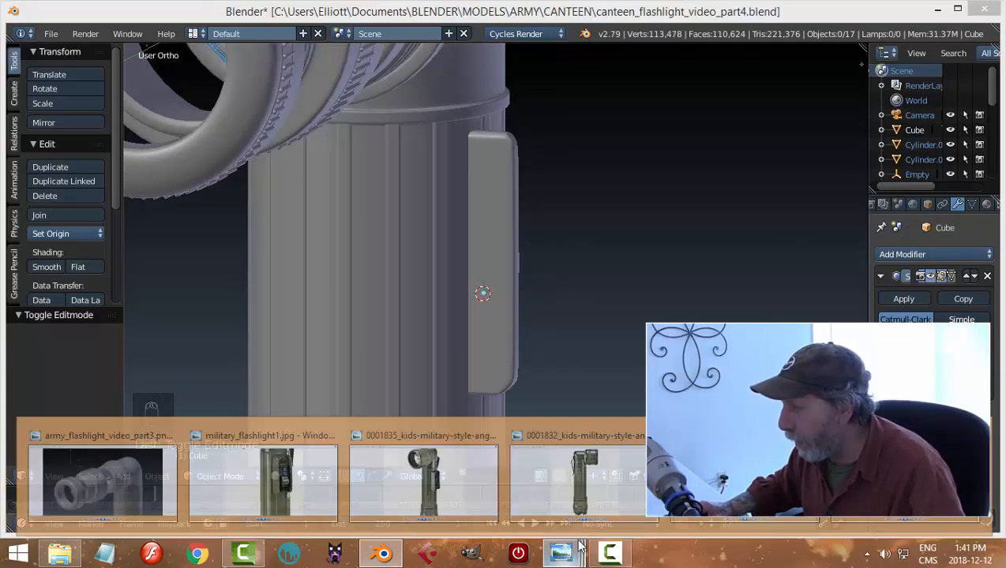
pyautogui.moveTo(644, 474)
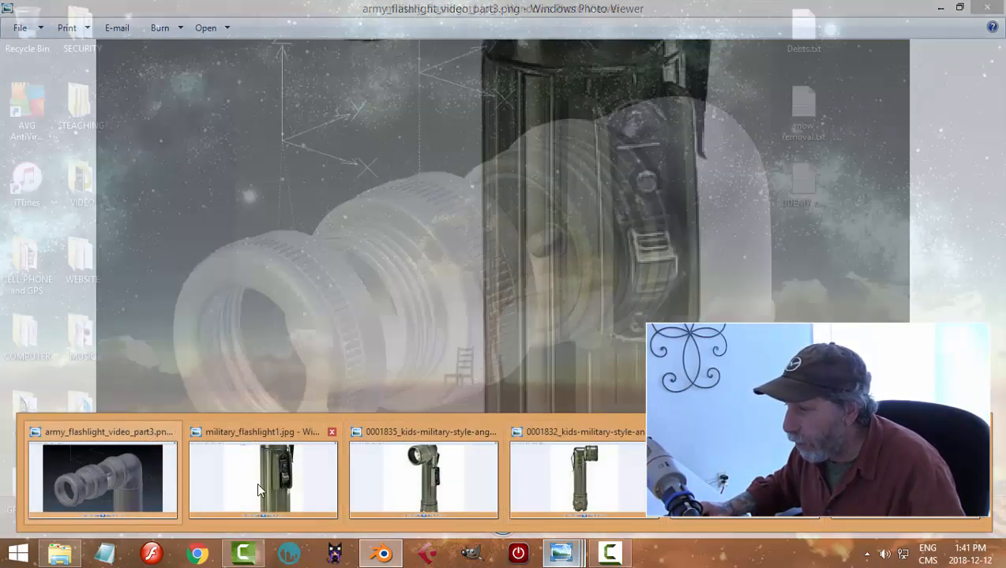
pyautogui.moveTo(259, 481)
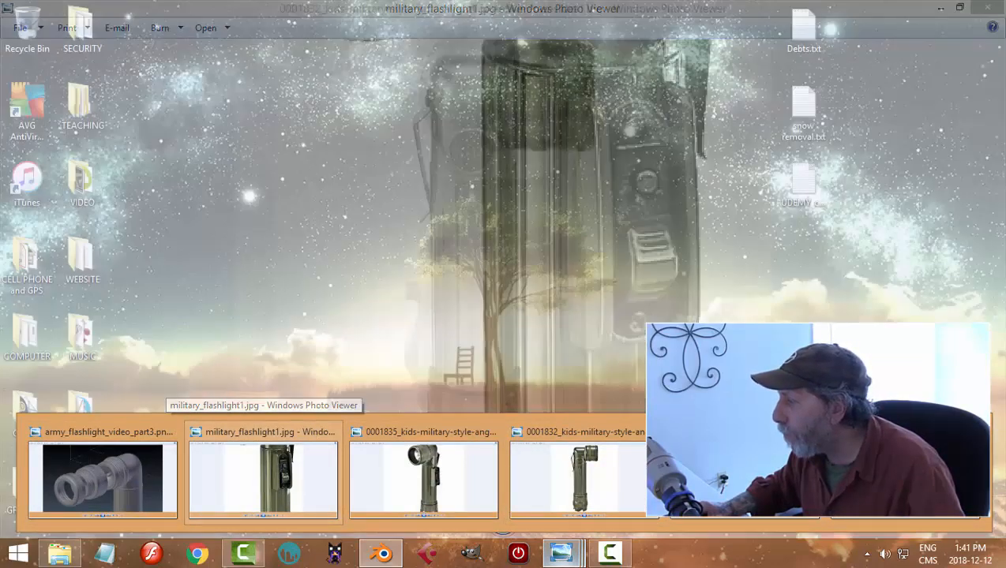
pyautogui.moveTo(744, 481)
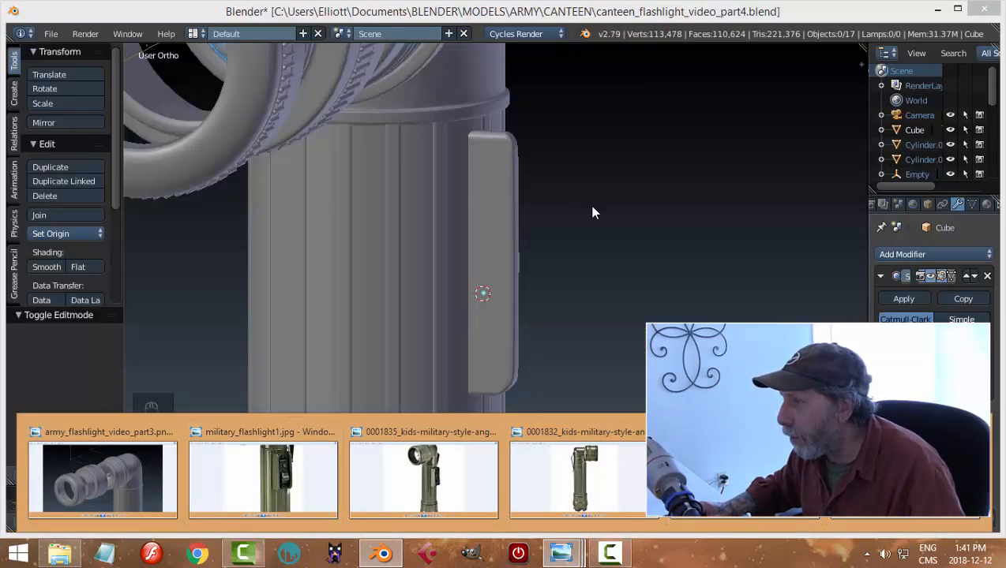
# Duplicate the guard block in right view and place the copy about 0.65 along Y
pyautogui.moveTo(592, 206); pyautogui.dragTo(447, 229, button='middle')
pyautogui.press('a')
pyautogui.moveTo(542, 232); pyautogui.dragTo(572, 241, button='middle')
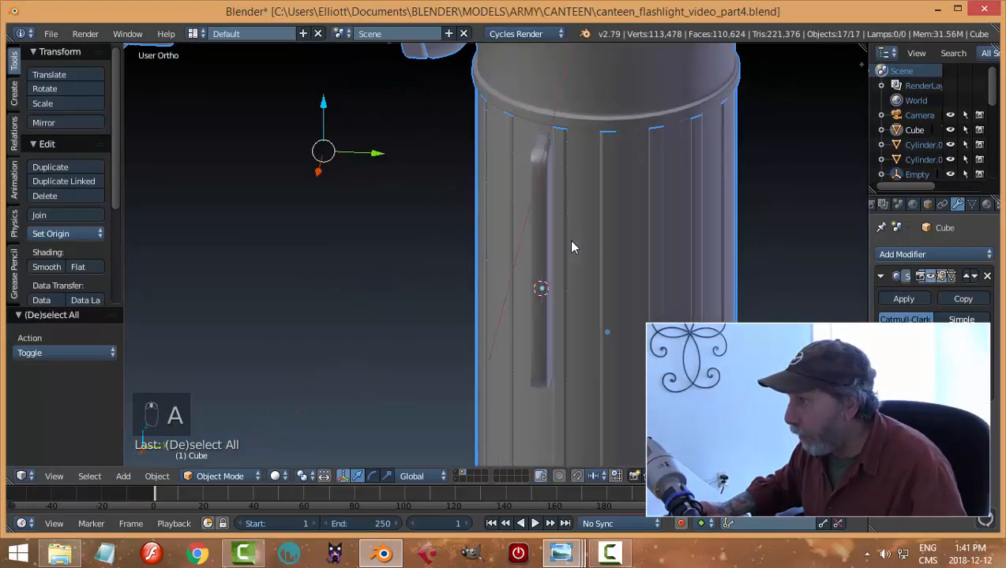
pyautogui.press('a')
pyautogui.press('KP_3')
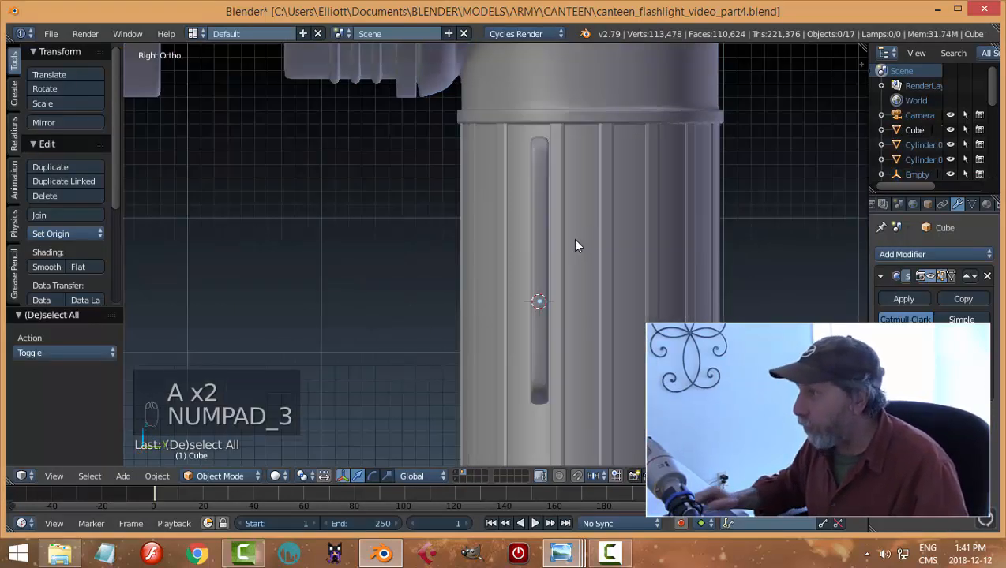
pyautogui.scroll(-2, 521, 225)
pyautogui.rightClick(520, 226)
pyautogui.keyDown('shift'); pyautogui.moveTo(651, 243); pyautogui.dragTo(543, 228, button='middle'); pyautogui.keyUp('shift')
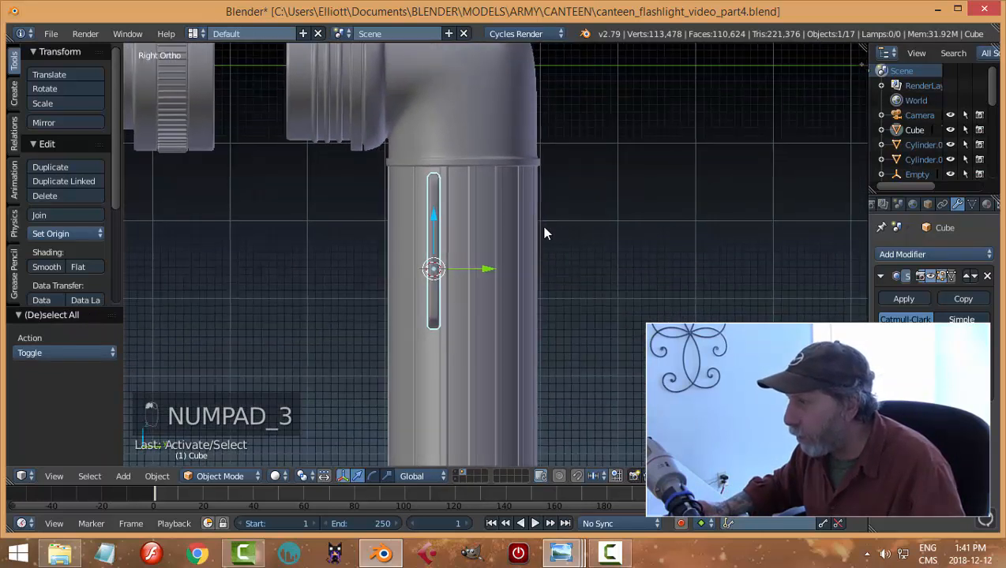
pyautogui.scroll(1, 527, 234)
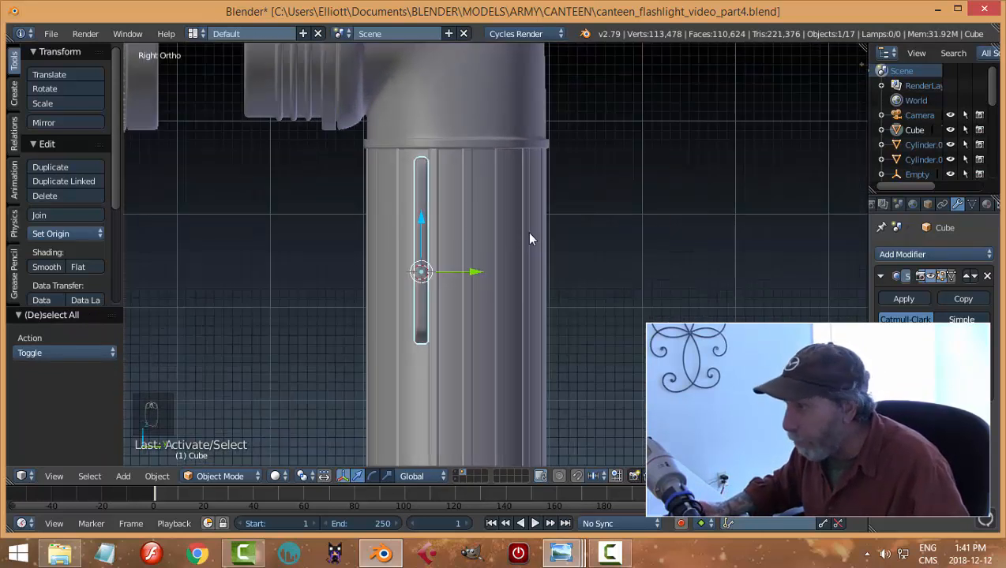
pyautogui.hotkey('shift', 'd')
pyautogui.press('y')
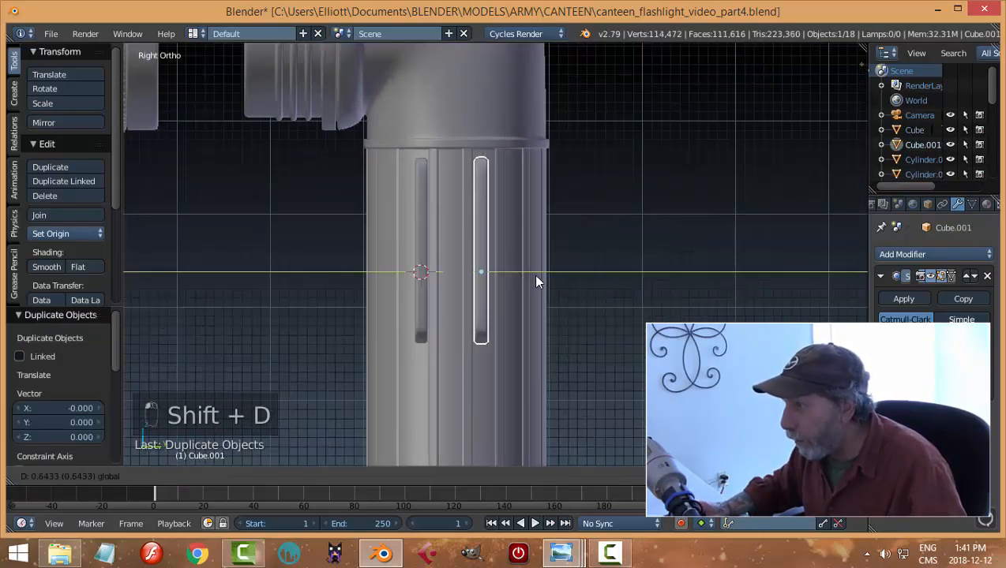
pyautogui.click(536, 278)
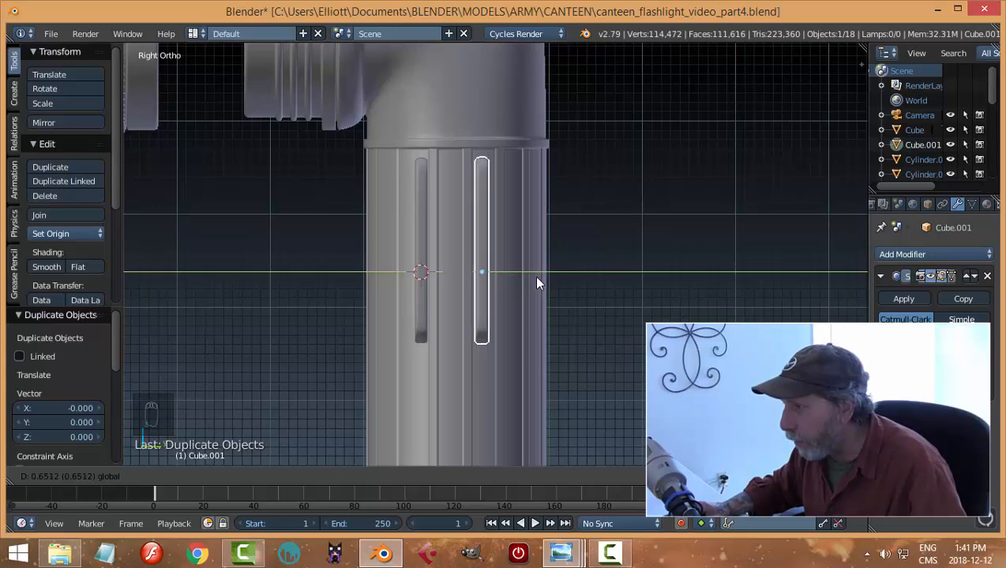
# Deselect everything and save the file over the existing version
pyautogui.press('a')
pyautogui.moveTo(573, 250)
pyautogui.mouseDown(button='middle')
pyautogui.moveTo(498, 272)
pyautogui.moveTo(405, 267)
pyautogui.moveTo(726, 212)
pyautogui.moveTo(727, 224)
pyautogui.moveTo(471, 238)
pyautogui.moveTo(594, 230)
pyautogui.moveTo(574, 227)
pyautogui.moveTo(624, 254)
pyautogui.moveTo(618, 265)
pyautogui.moveTo(505, 274)
pyautogui.moveTo(420, 265)
pyautogui.moveTo(473, 248)
pyautogui.moveTo(588, 254)
pyautogui.mouseUp(button='middle')
pyautogui.hotkey('ctrl', 's')
pyautogui.click(592, 224)
# Move the upper outer corner vertices of the original guard block 0.055 along X, using wireframe front view
pyautogui.rightClick(459, 185)
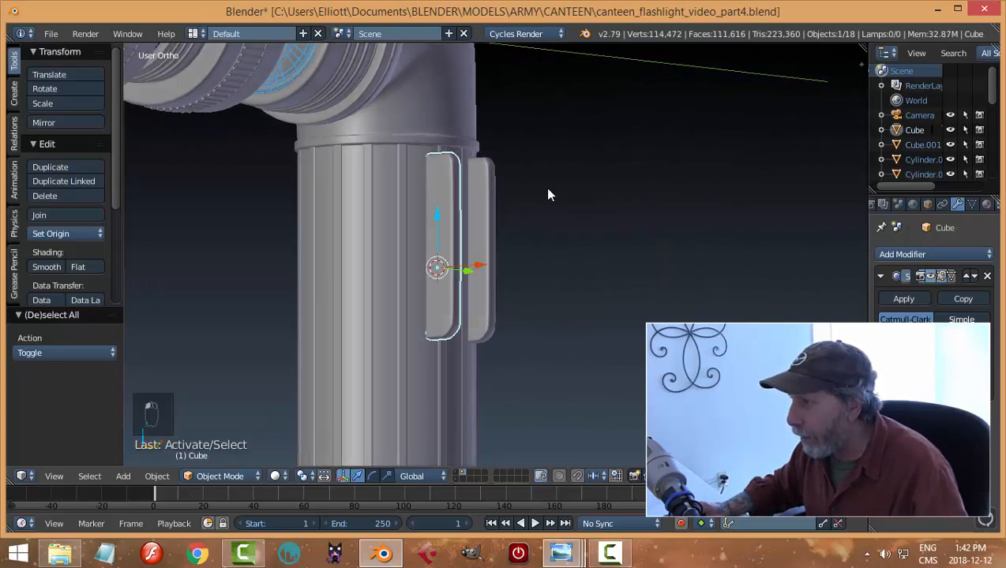
pyautogui.press('Tab')
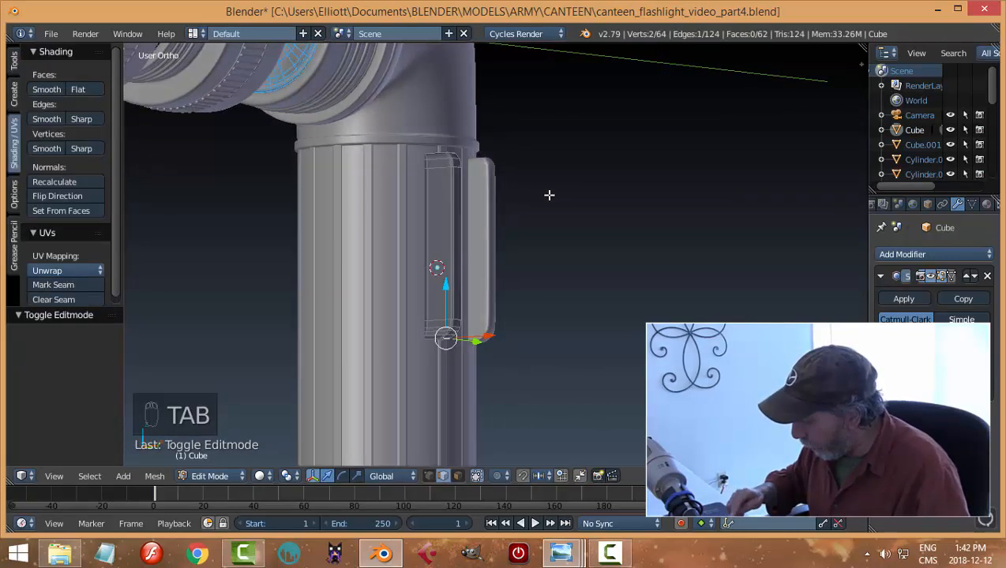
pyautogui.press('KP_1')
pyautogui.press('a')
pyautogui.press('a')
pyautogui.scroll(4, 552, 182)
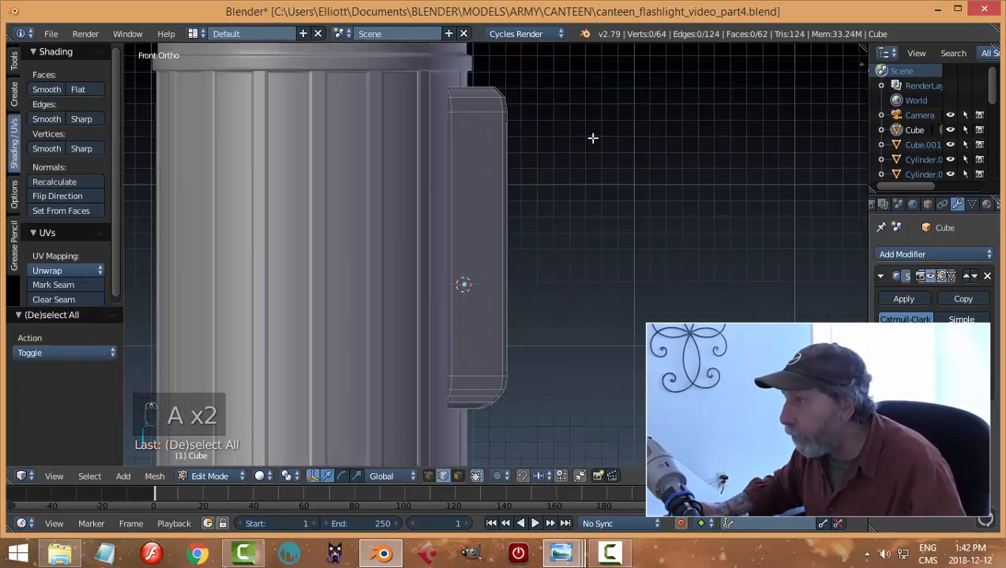
pyautogui.hotkey('ctrl', 'Tab')
pyautogui.click(566, 141)
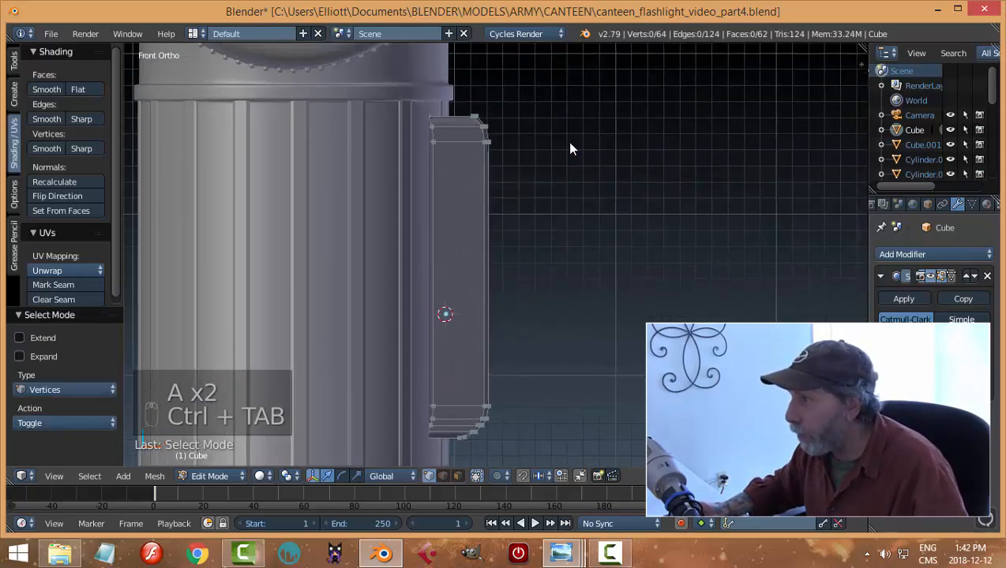
pyautogui.press('z')
pyautogui.click(688, 142)
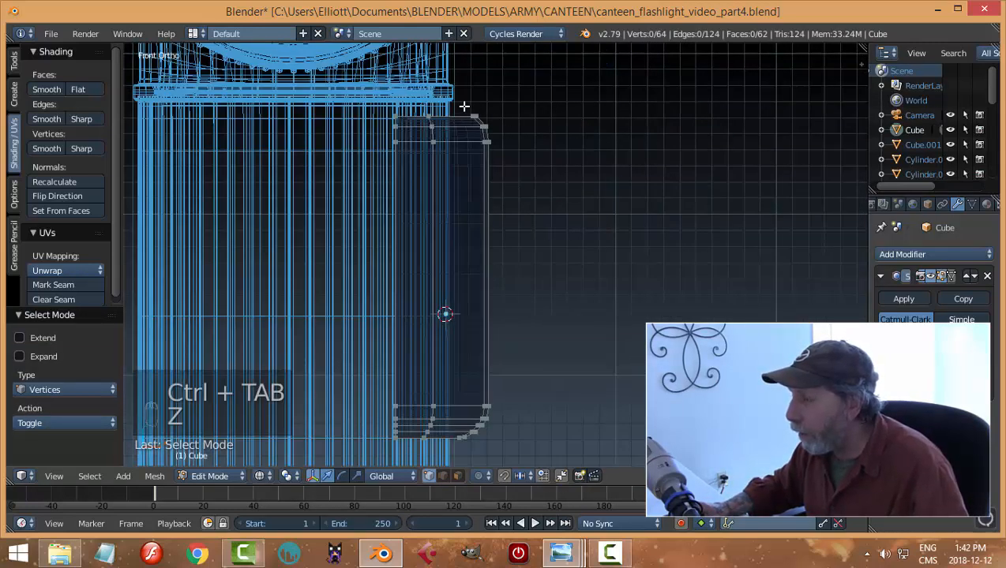
pyautogui.press('b')
pyautogui.moveTo(446, 92); pyautogui.dragTo(518, 191)
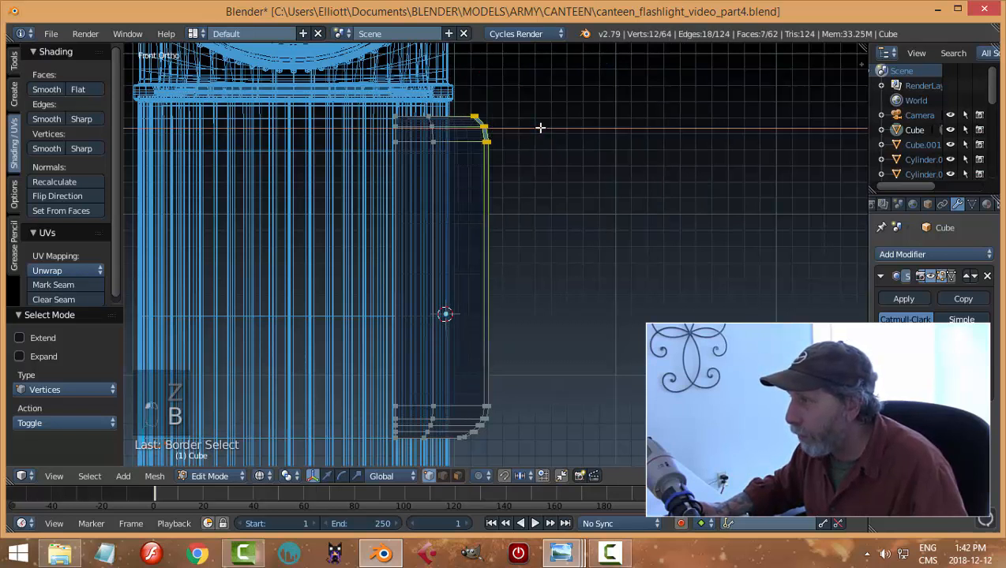
pyautogui.click(552, 141)
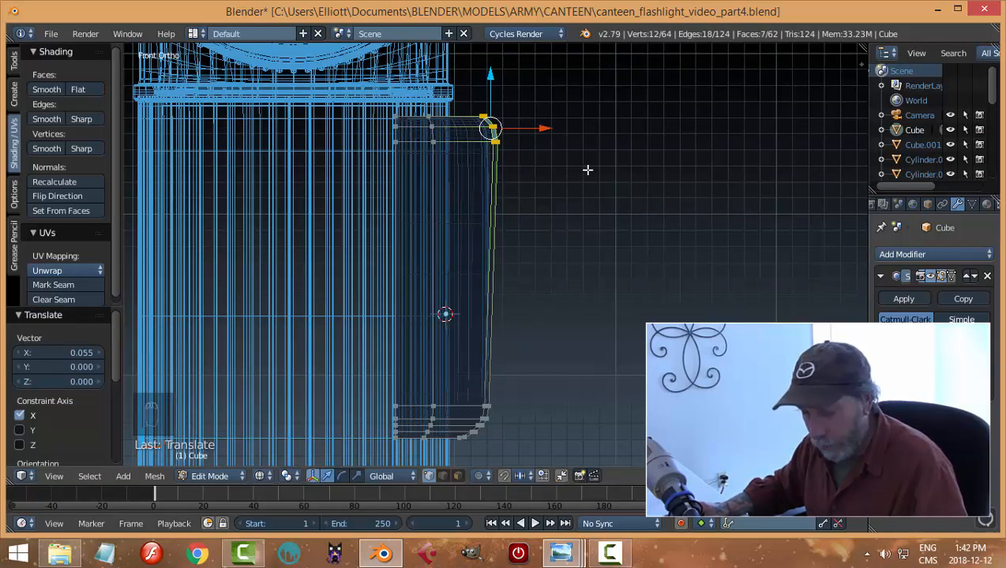
# Deselect the vertices, restore solid shading and return to Object Mode
pyautogui.press('a')
pyautogui.press('z')
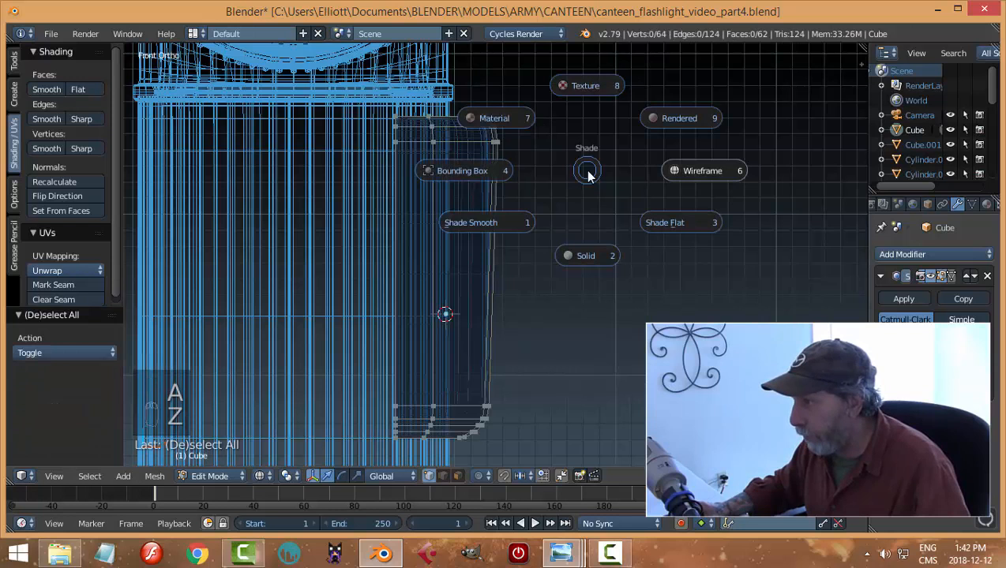
pyautogui.click(580, 253)
pyautogui.press('Tab')
pyautogui.click(490, 243)
# Delete the unmodified duplicate of the guard block and clear the selection
pyautogui.press('a')
pyautogui.press('a')
pyautogui.moveTo(581, 217); pyautogui.dragTo(474, 246, button='middle')
pyautogui.rightClick(477, 225)
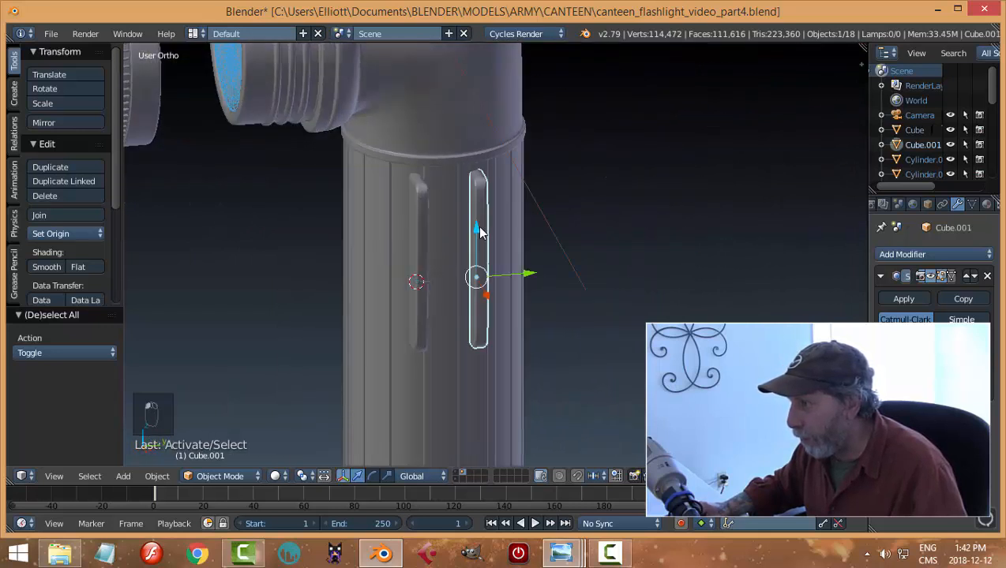
pyautogui.press('x')
pyautogui.click(478, 226)
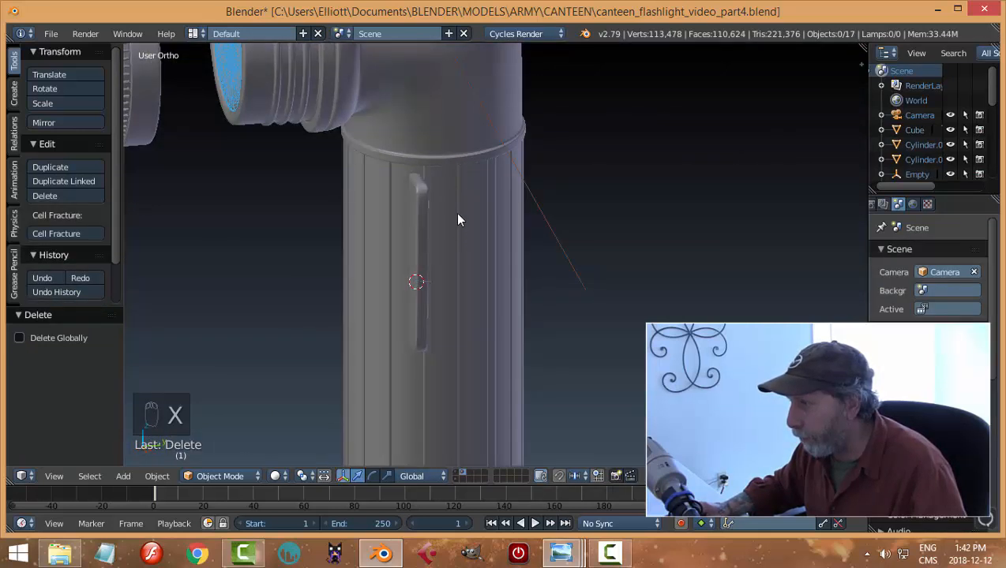
pyautogui.rightClick(460, 219)
pyautogui.rightClick(467, 221)
pyautogui.press('a')
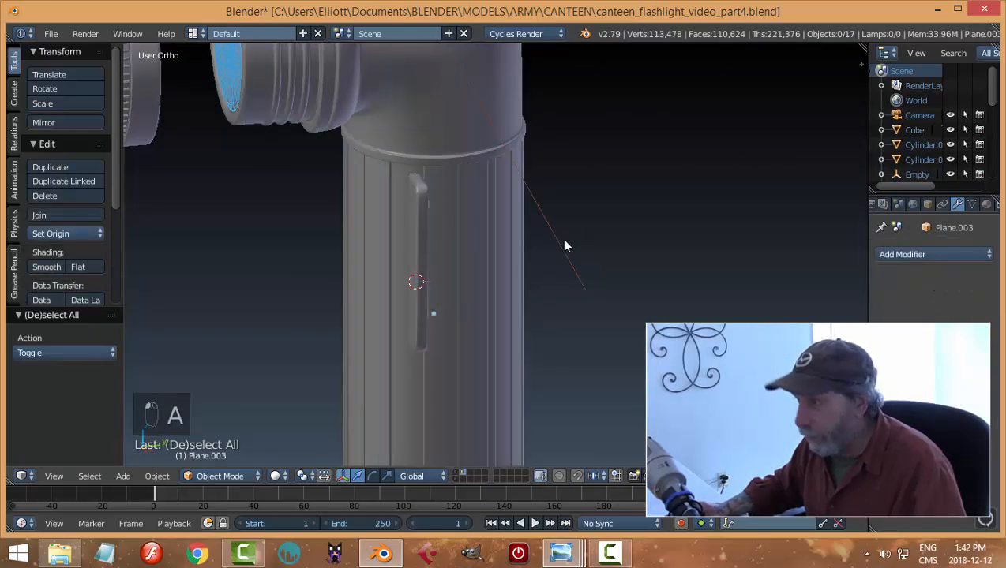
# Duplicate the reshaped guard block in right view and move the copy 0.635 along Y
pyautogui.rightClick(418, 214)
pyautogui.press('KP_3')
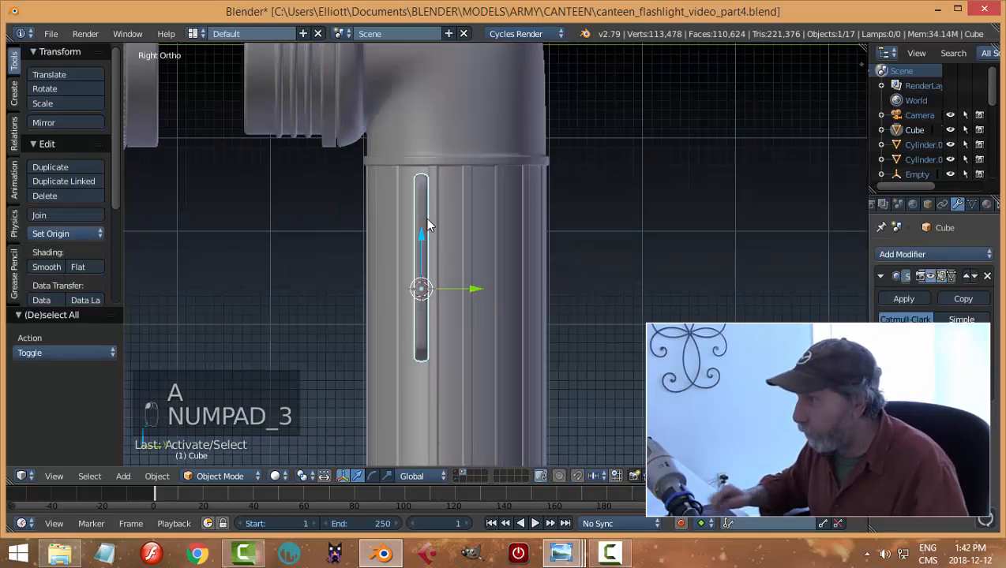
pyautogui.hotkey('shift', 'd')
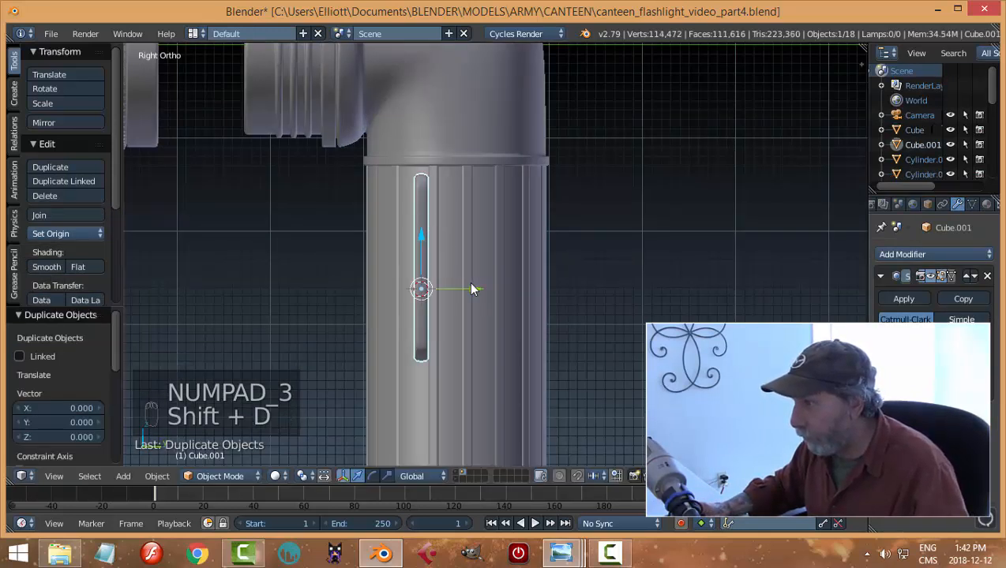
pyautogui.click(528, 299)
# Snap the 3D cursor to the midpoint between the two guard blocks
pyautogui.keyDown('shift'); pyautogui.rightClick(424, 210); pyautogui.keyUp('shift')
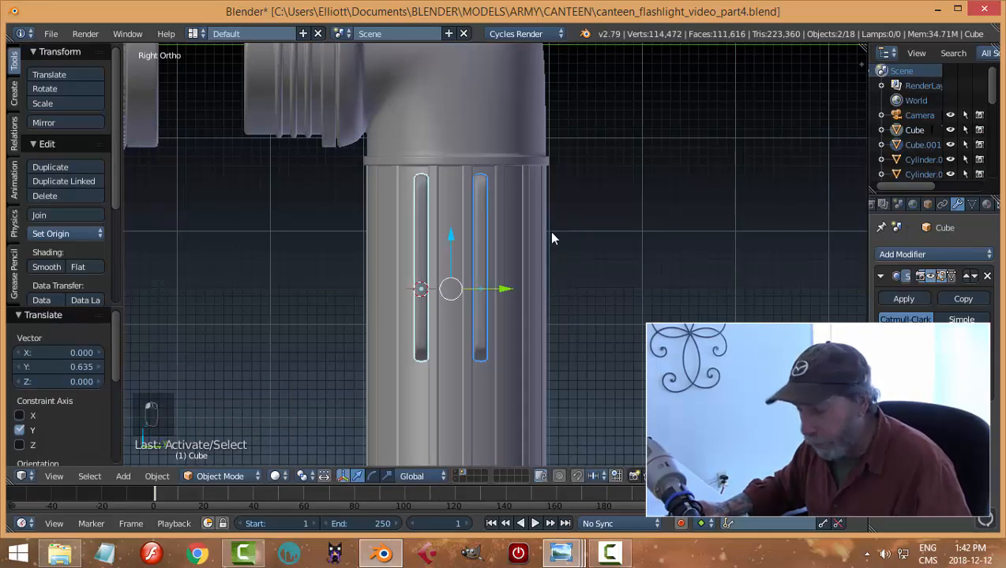
pyautogui.hotkey('shift', 's')
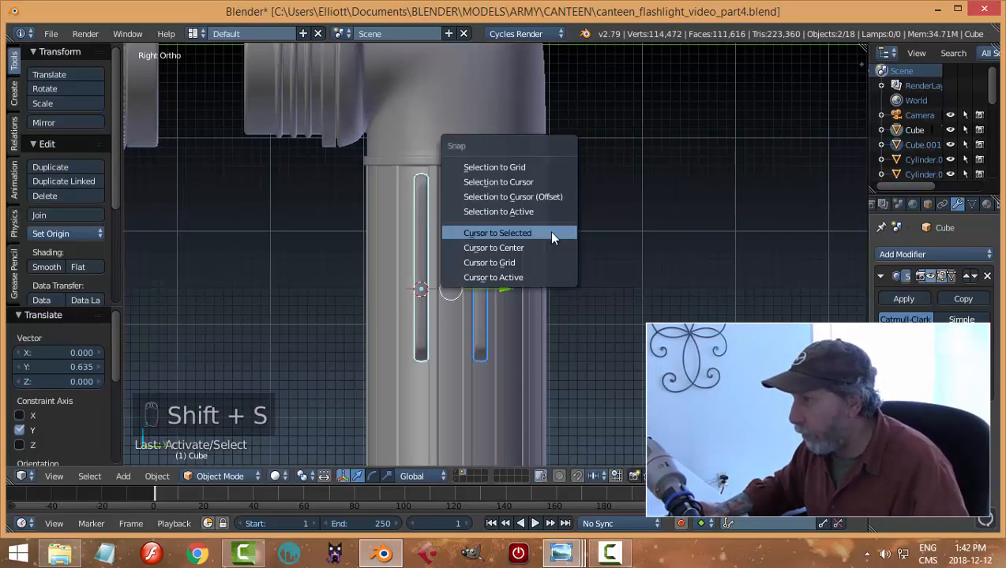
pyautogui.click(550, 231)
pyautogui.press('a')
# Add a cube at the 3D cursor and scale its mesh down to about 0.217
pyautogui.moveTo(558, 259); pyautogui.dragTo(536, 267, button='middle')
pyautogui.hotkey('shift', 'a')
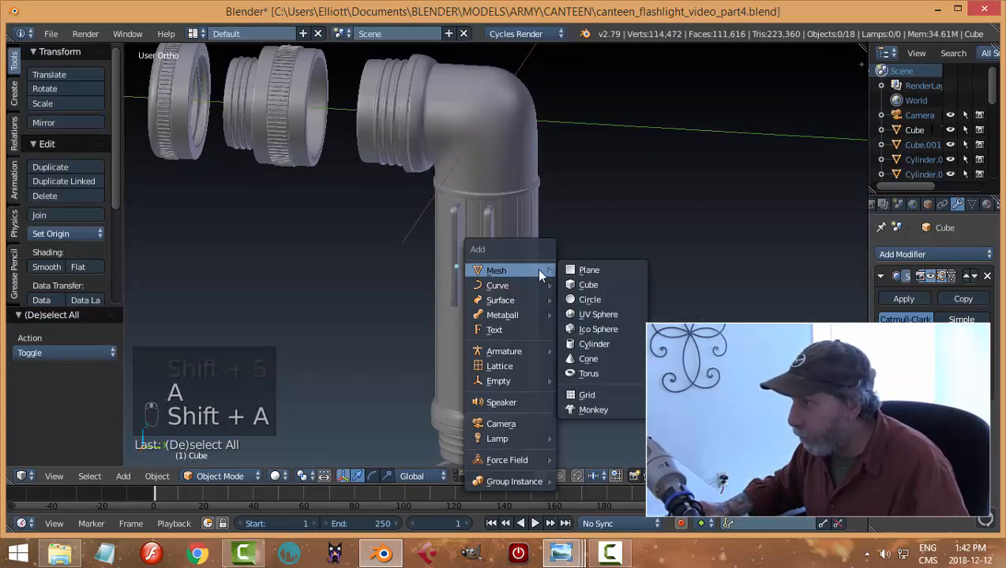
pyautogui.click(591, 279)
pyautogui.scroll(1, 588, 256)
pyautogui.press('Tab')
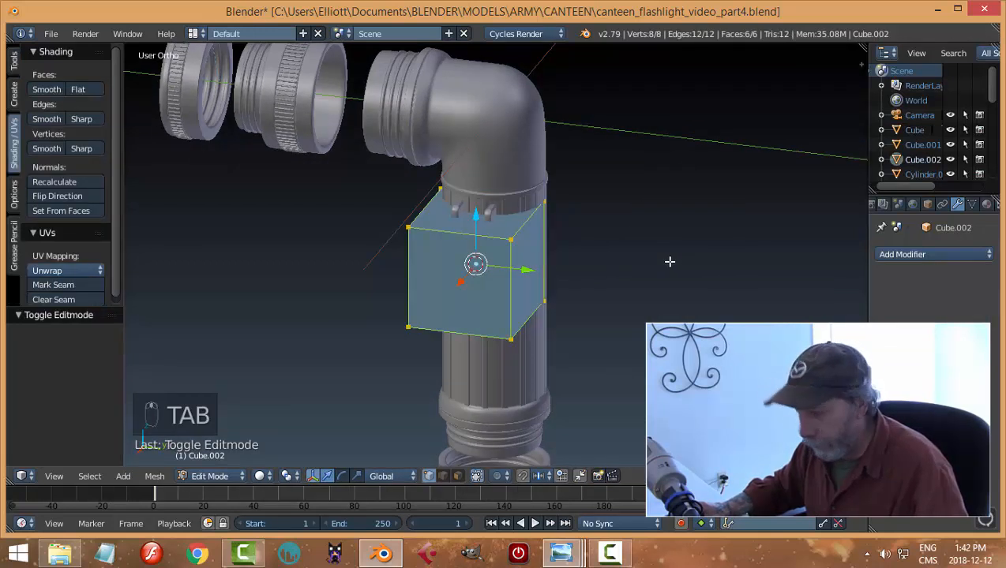
pyautogui.press('s')
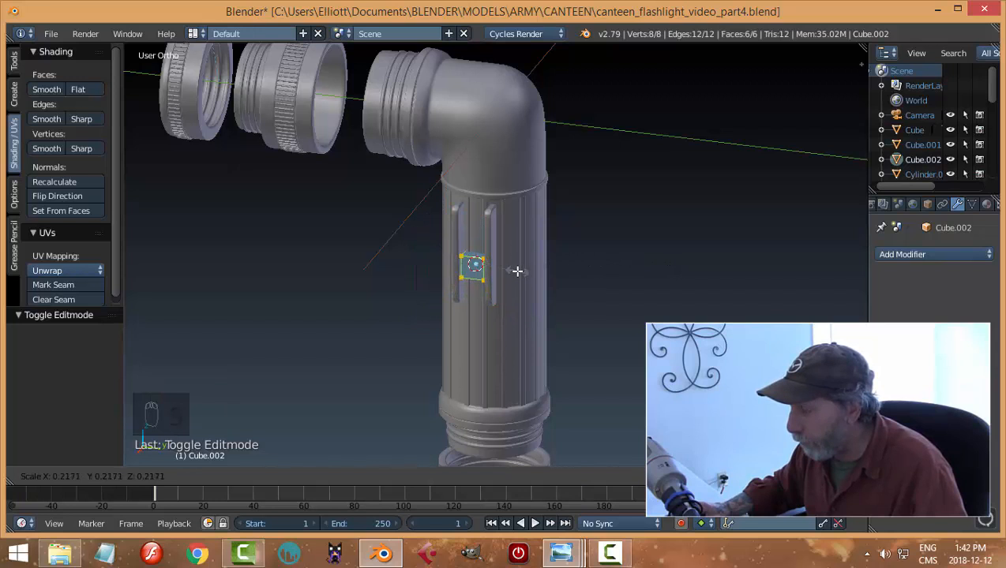
pyautogui.click(517, 271)
# Raise the cube's top face along Z to near the upper ends of the guard blocks
pyautogui.press('a')
pyautogui.hotkey('ctrl', 'Tab')
pyautogui.click(519, 292)
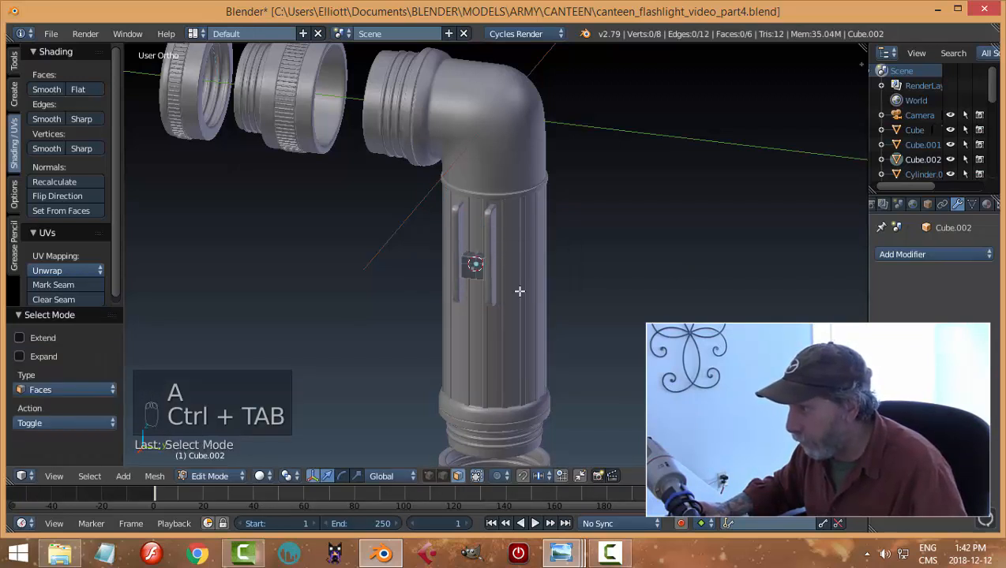
pyautogui.rightClick(472, 259)
pyautogui.scroll(3, 559, 245)
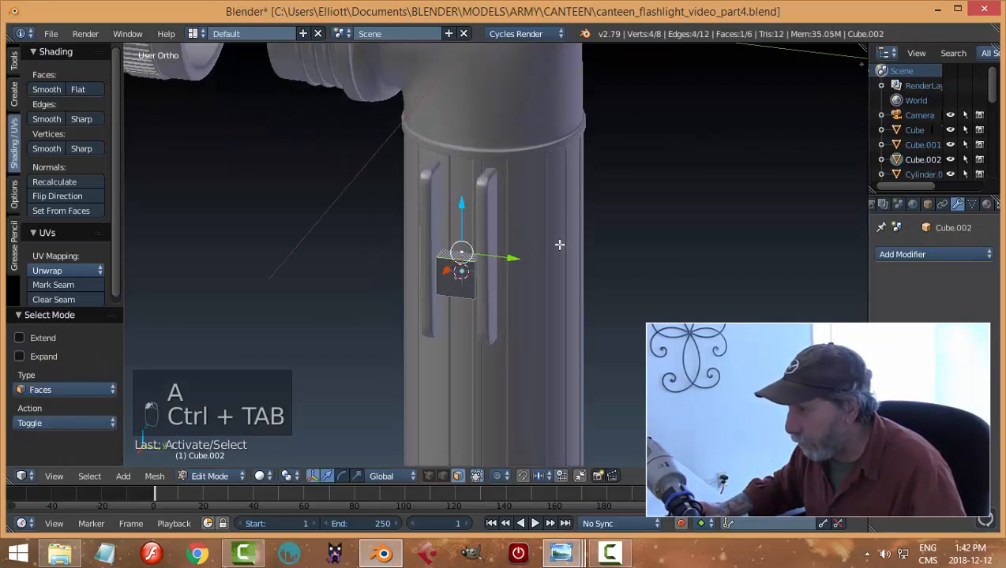
pyautogui.moveTo(460, 207); pyautogui.dragTo(461, 141)
pyautogui.press('a')
# Return to Object Mode and delete the stretched cube between the guard blocks
pyautogui.press('Tab')
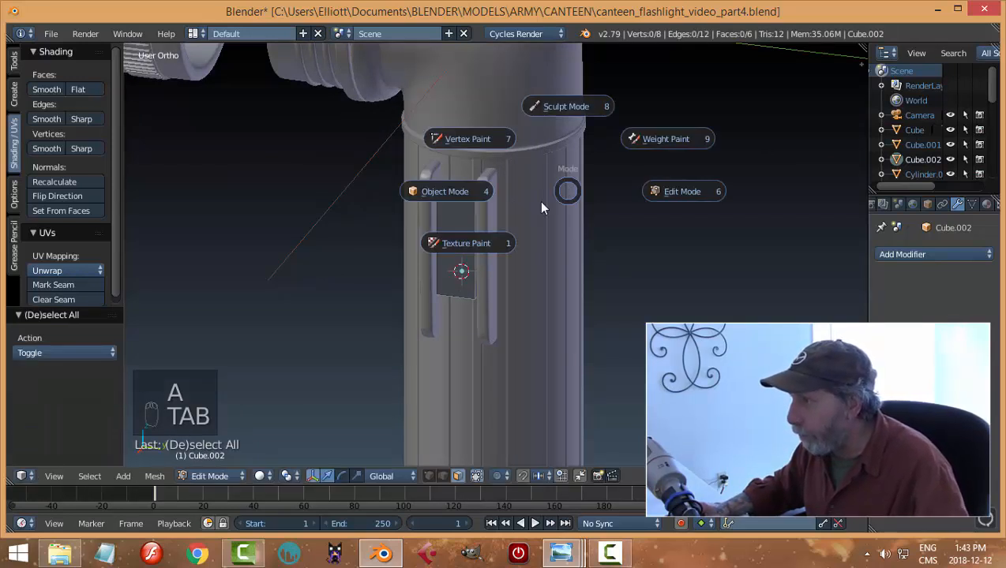
pyautogui.press('x')
pyautogui.click(520, 194)
# Inspect the paired guard blocks and open the reference photo 0001830_kids-military-style-angle-flashlight-olive-drab-back.jpg
pyautogui.moveTo(544, 221); pyautogui.dragTo(605, 255, button='middle')
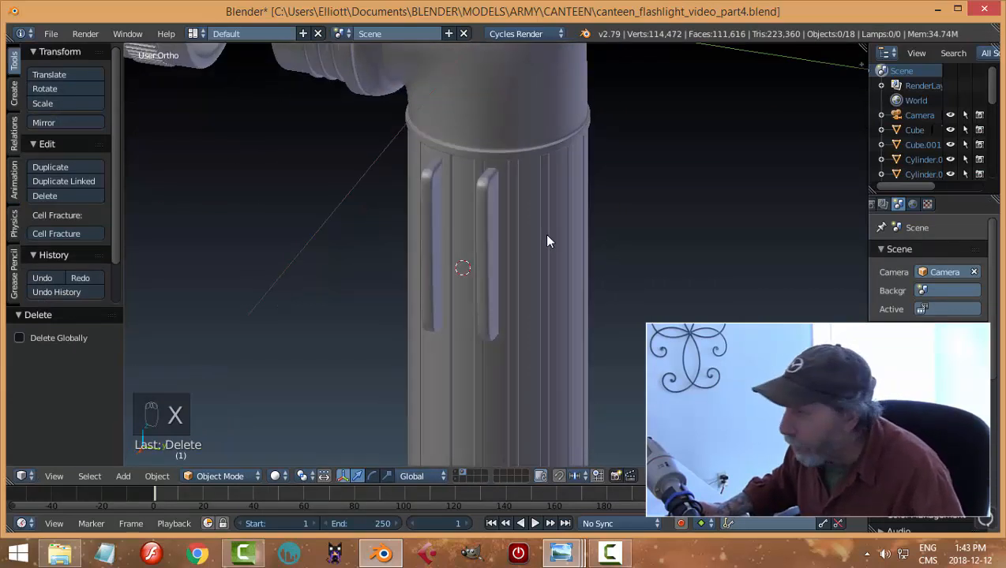
pyautogui.moveTo(548, 237); pyautogui.dragTo(612, 277, button='middle')
pyautogui.click(567, 554)
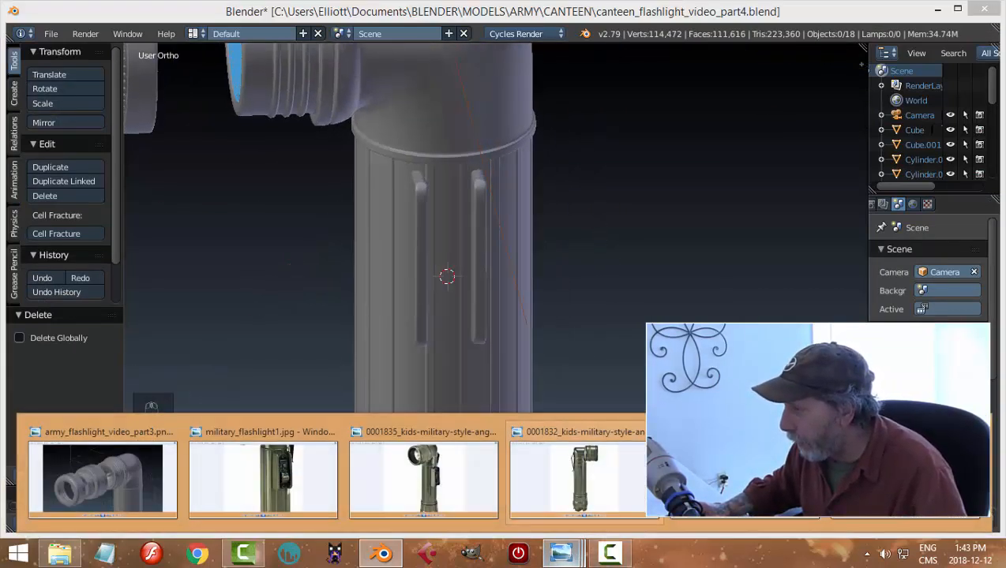
pyautogui.click(740, 482)
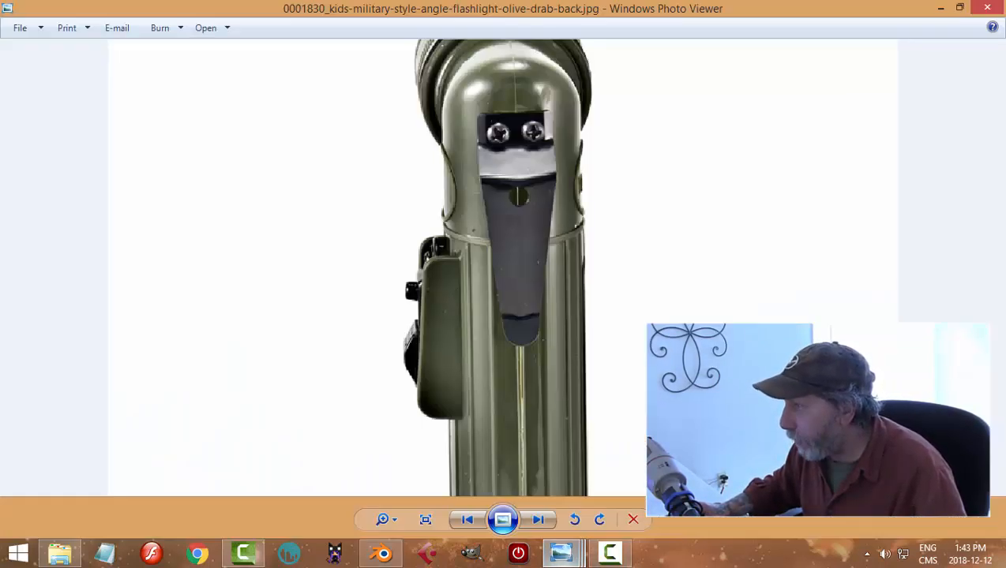
# Examine the switch housing between the guards in reference photos military_flashlight1.jpg, 0001835_kids-military-style-angle-flashlight-olive-drab-angled.jpg and 0-9ff73672-800.jpg
pyautogui.click(562, 550)
pyautogui.click(824, 517)
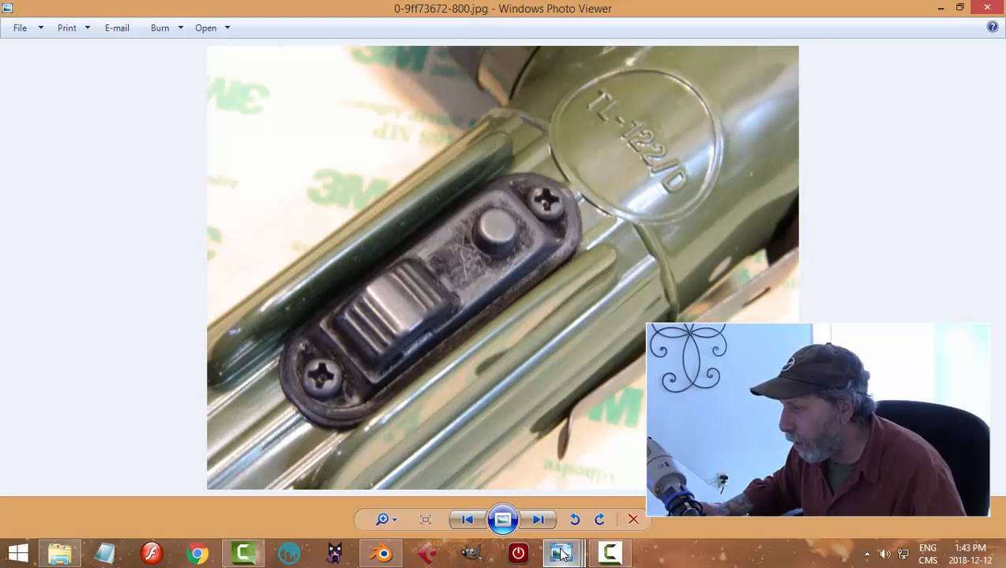
pyautogui.moveTo(561, 552)
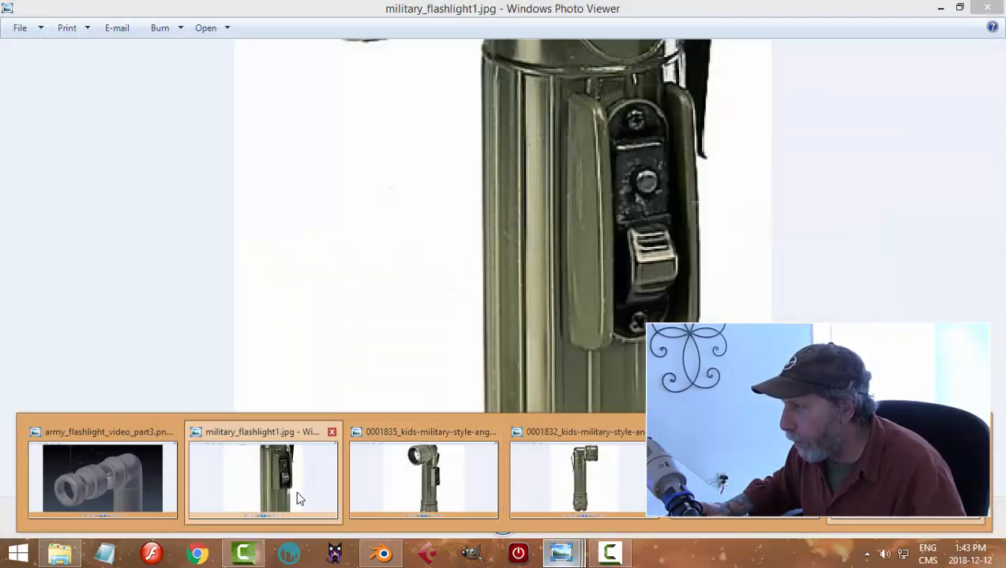
pyautogui.click(299, 499)
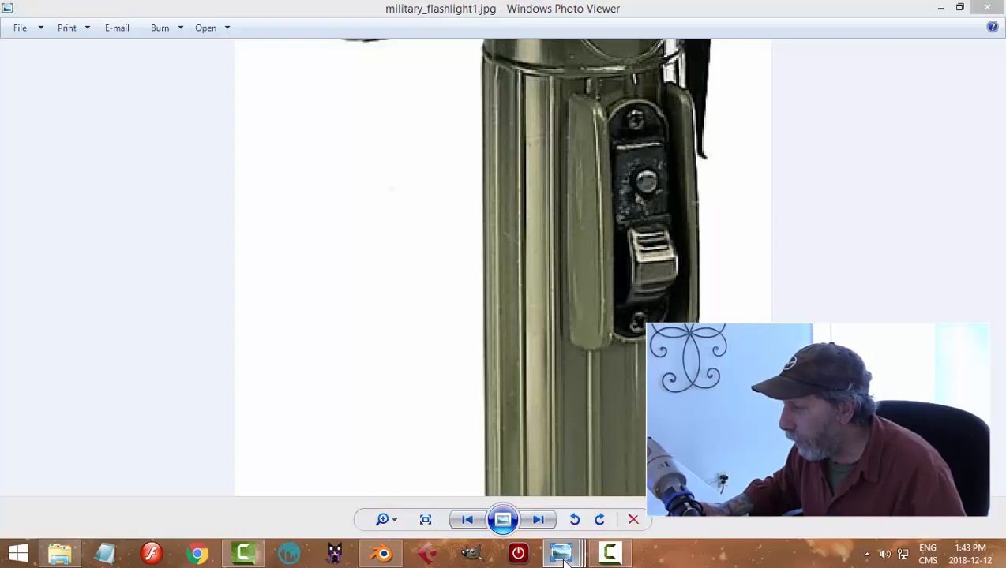
pyautogui.moveTo(562, 553)
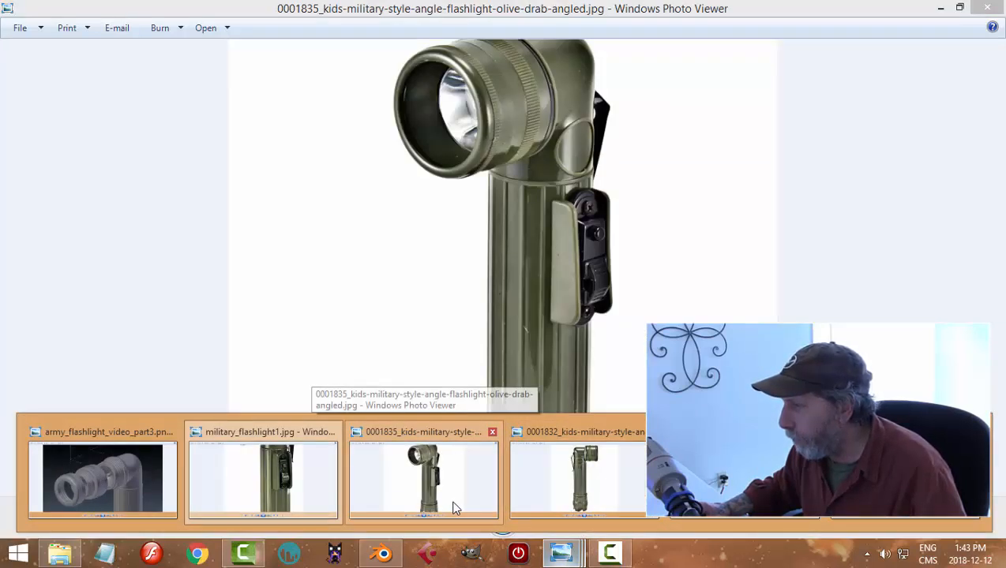
pyautogui.click(452, 506)
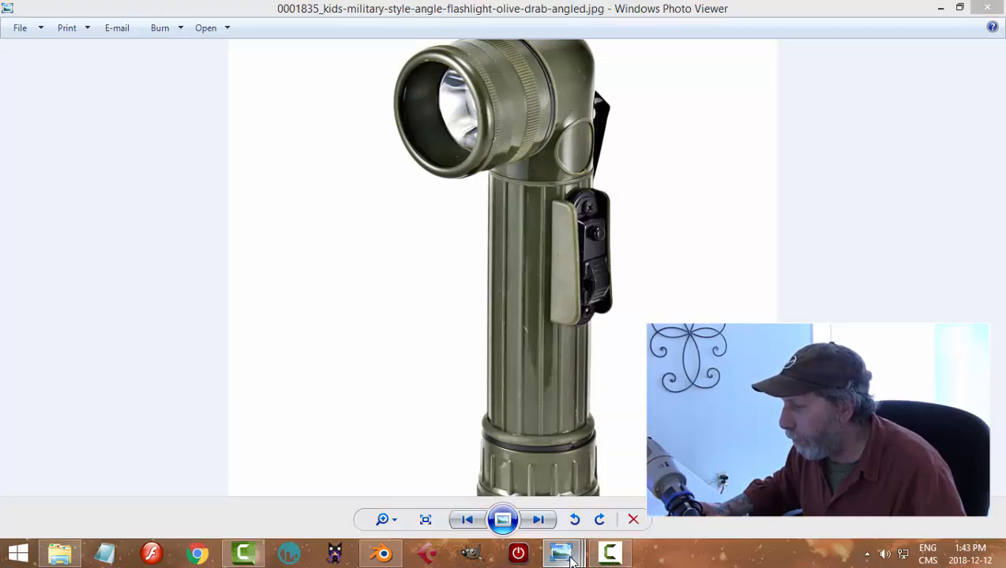
pyautogui.moveTo(575, 559)
pyautogui.click(579, 474)
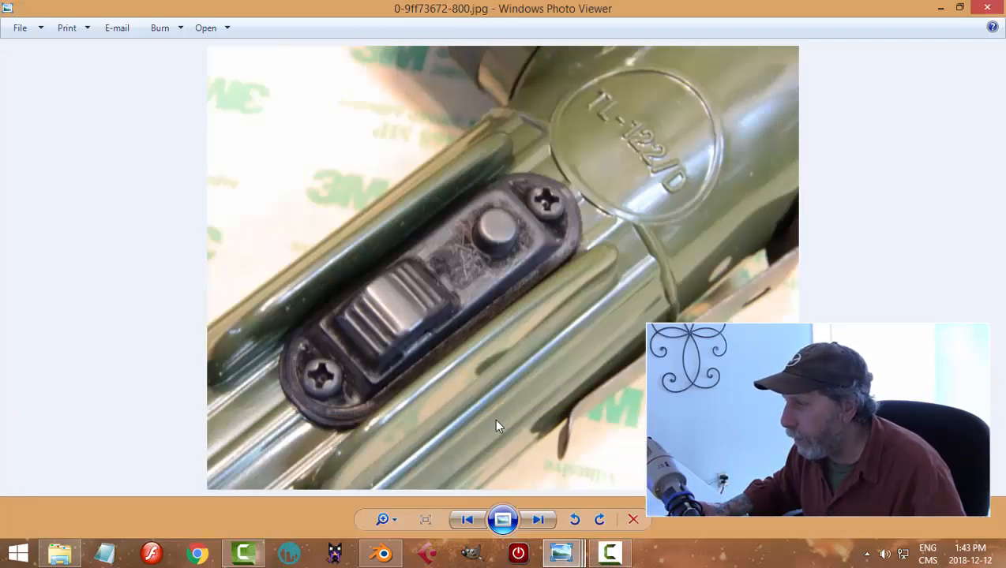
# Switch back to Blender, add a 12-vertex circle at the 3D cursor and rotate it 90° about Y
pyautogui.click(384, 553)
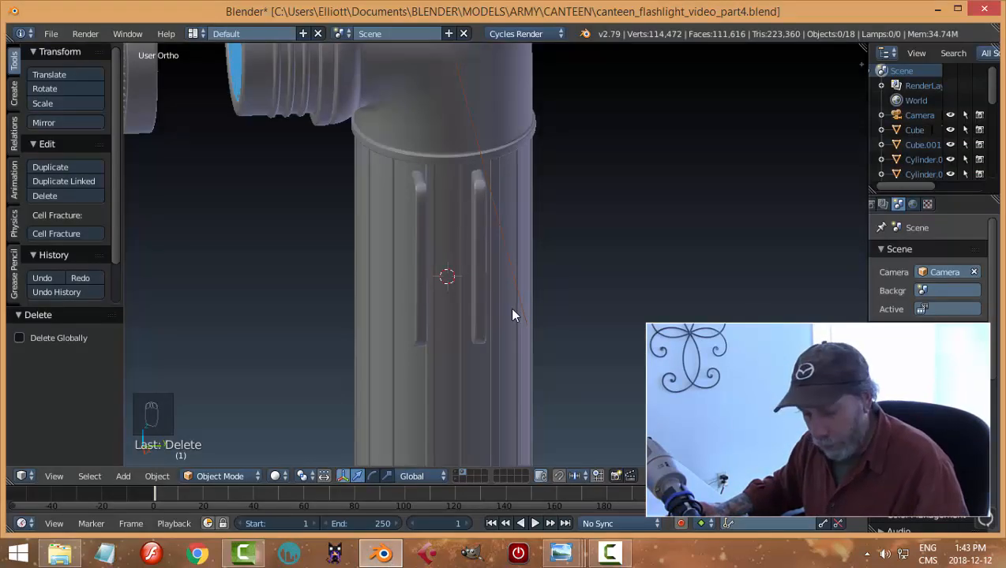
pyautogui.hotkey('shift', 'a')
pyautogui.moveTo(498, 307)
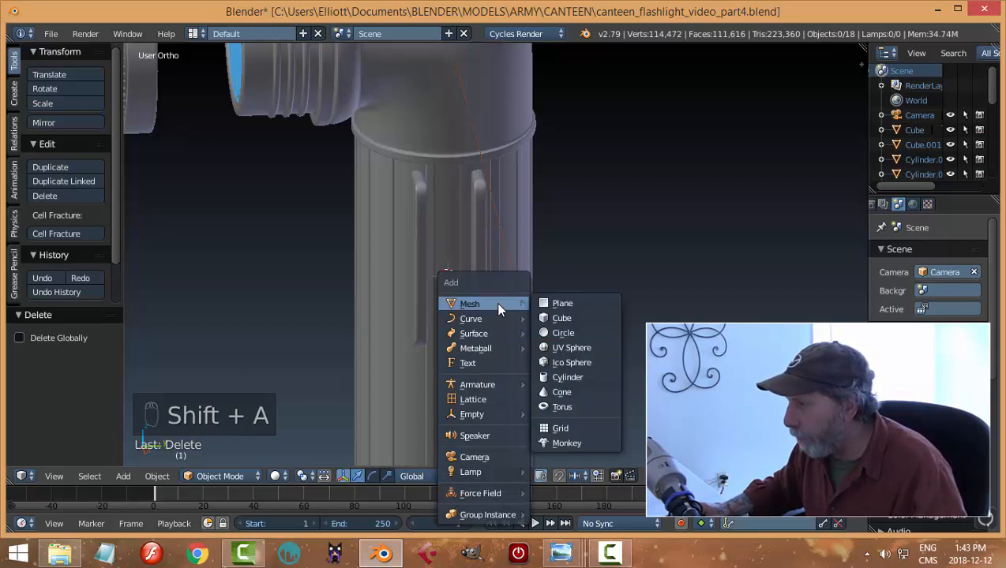
pyautogui.click(572, 330)
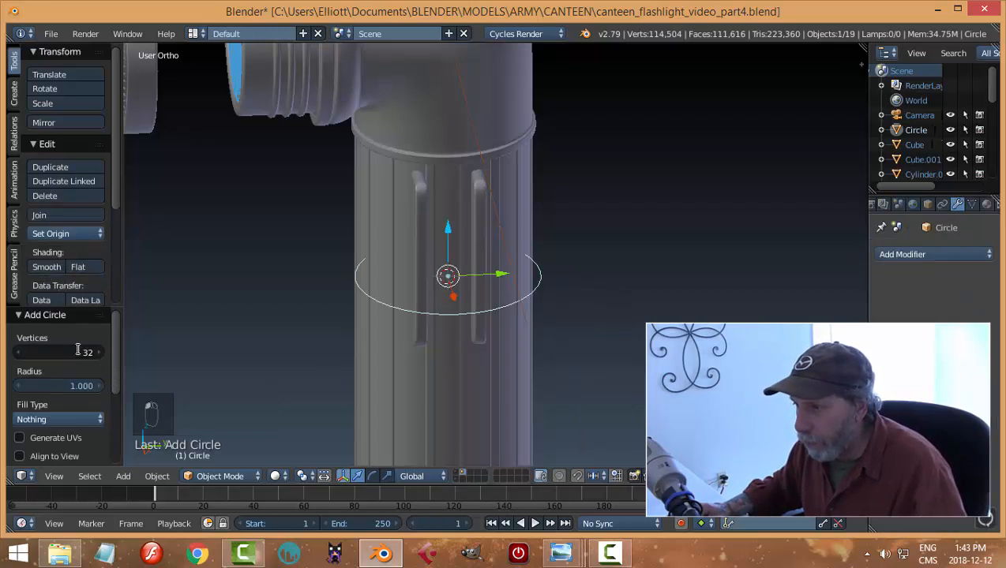
pyautogui.press('Return')
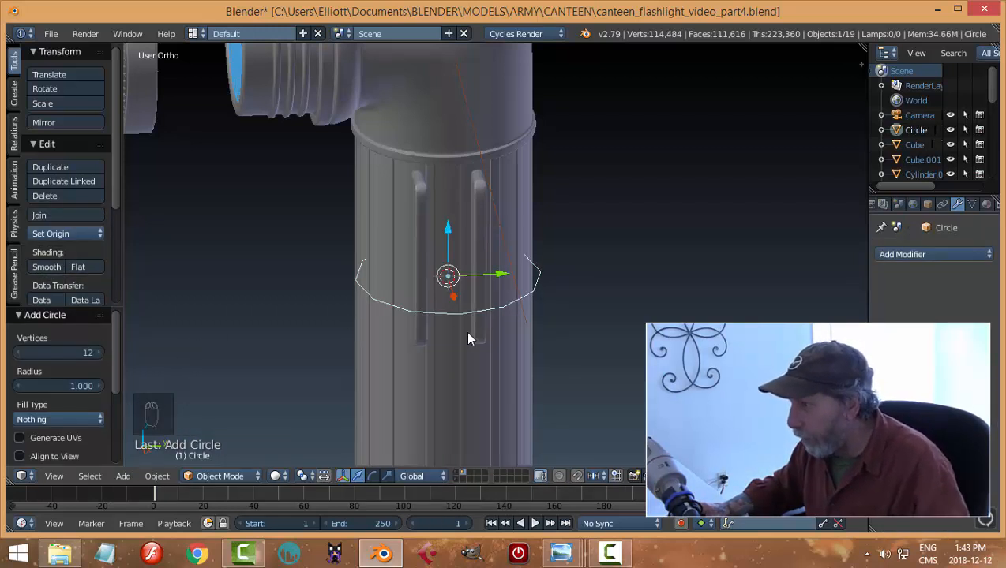
pyautogui.write('ry90')
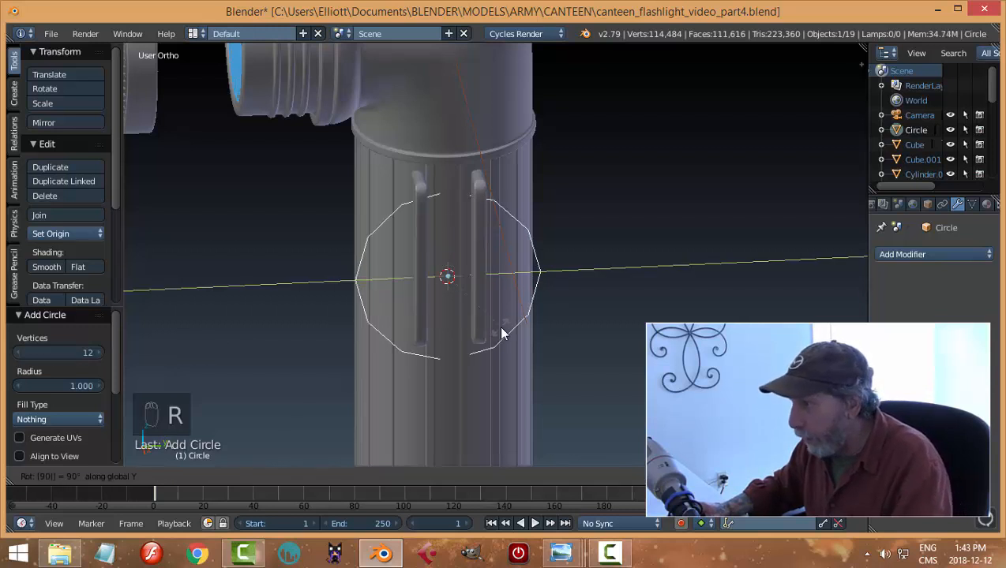
pyautogui.press('Return')
# In Edit Mode, scale the circle's mesh to about 0.24 and raise it 0.873 along Z between the guard blocks
pyautogui.press('Tab')
pyautogui.click(714, 303)
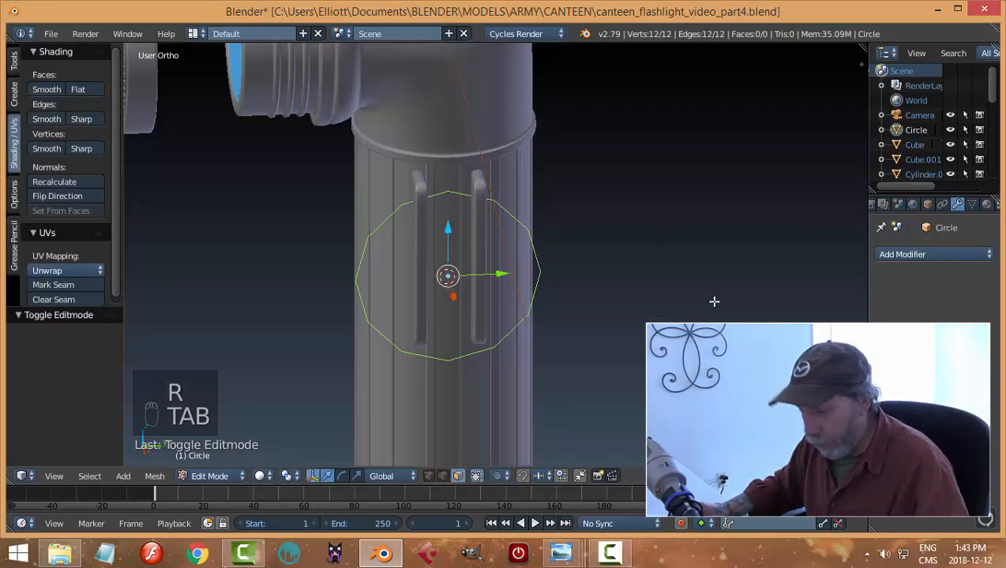
pyautogui.press('s')
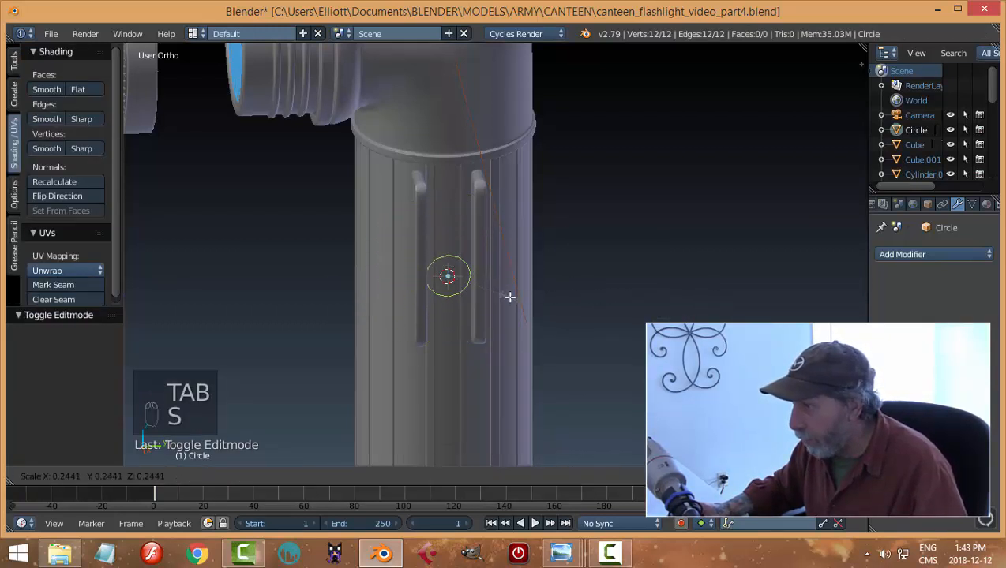
pyautogui.click(510, 296)
pyautogui.moveTo(449, 239); pyautogui.dragTo(449, 166)
# Flatten the circle vertically by scaling its mesh to 0.745 along Z
pyautogui.moveTo(521, 229); pyautogui.dragTo(514, 222, button='middle')
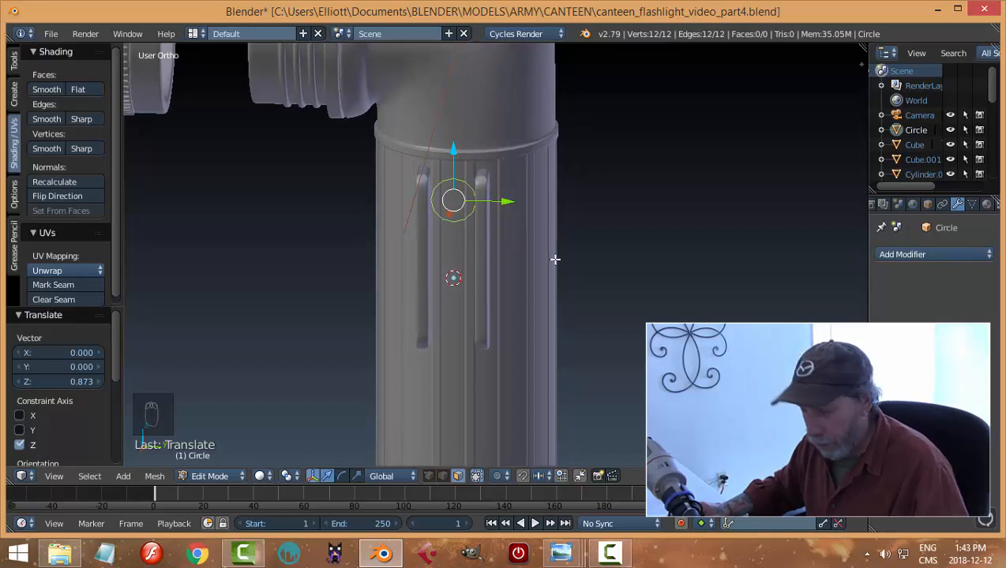
pyautogui.press('s')
pyautogui.click(527, 247)
pyautogui.press('Tab')
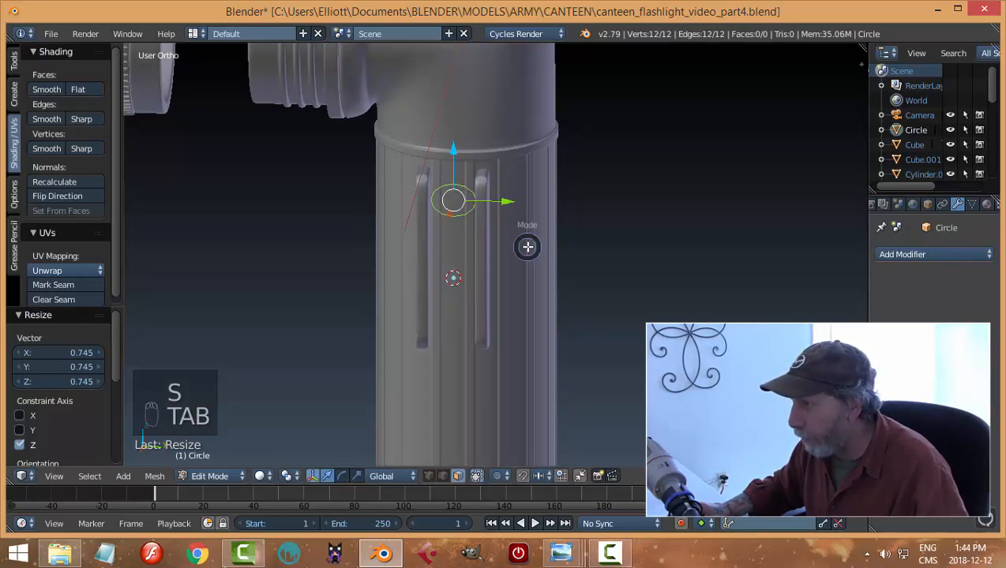
# In vertex select mode, delete the lower five vertices of the circle to leave only the upper arc
pyautogui.press('KP_3')
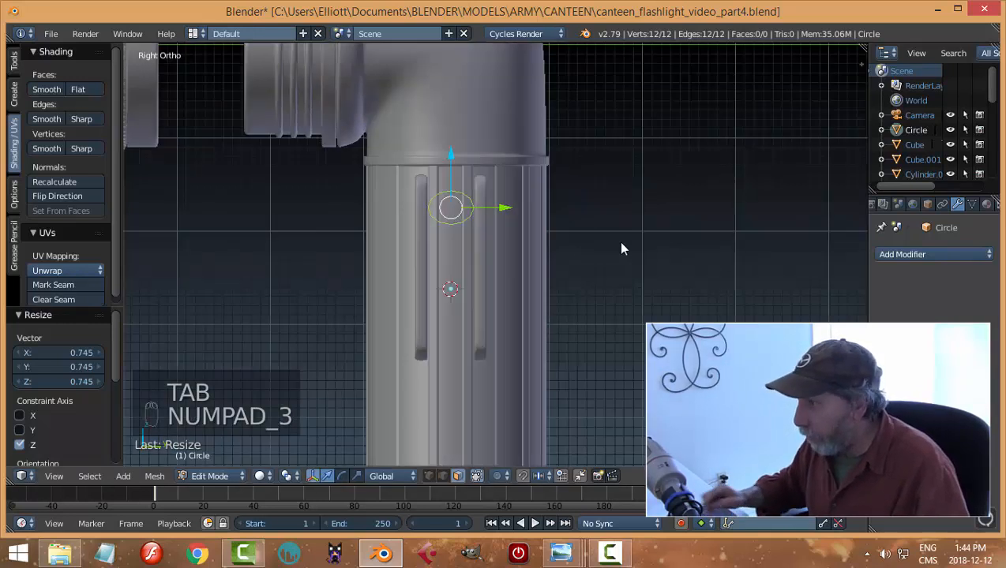
pyautogui.hotkey('ctrl', 'Tab')
pyautogui.click(582, 214)
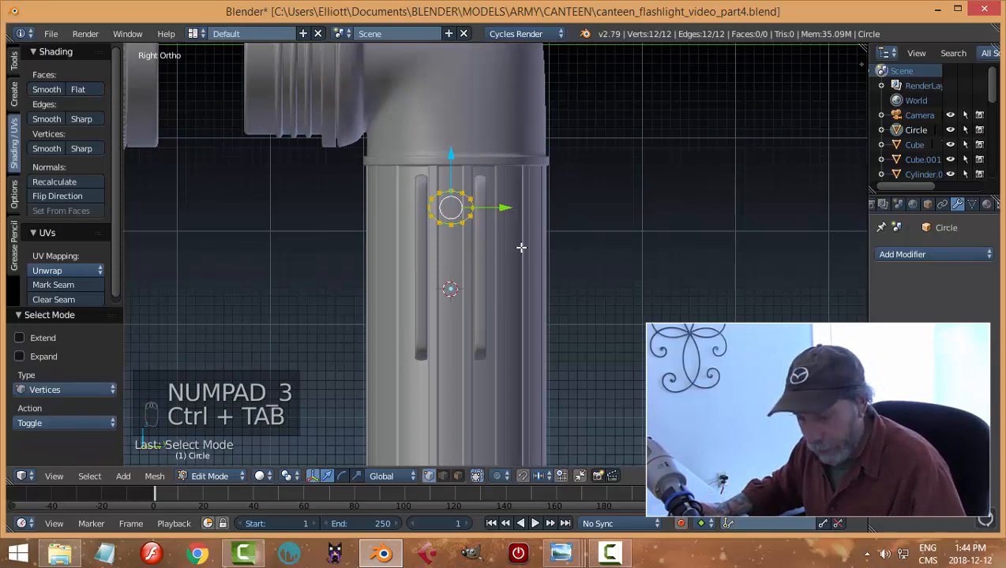
pyautogui.press('a')
pyautogui.scroll(3, 521, 246)
pyautogui.press('b')
pyautogui.moveTo(498, 227); pyautogui.dragTo(353, 180)
pyautogui.press('x')
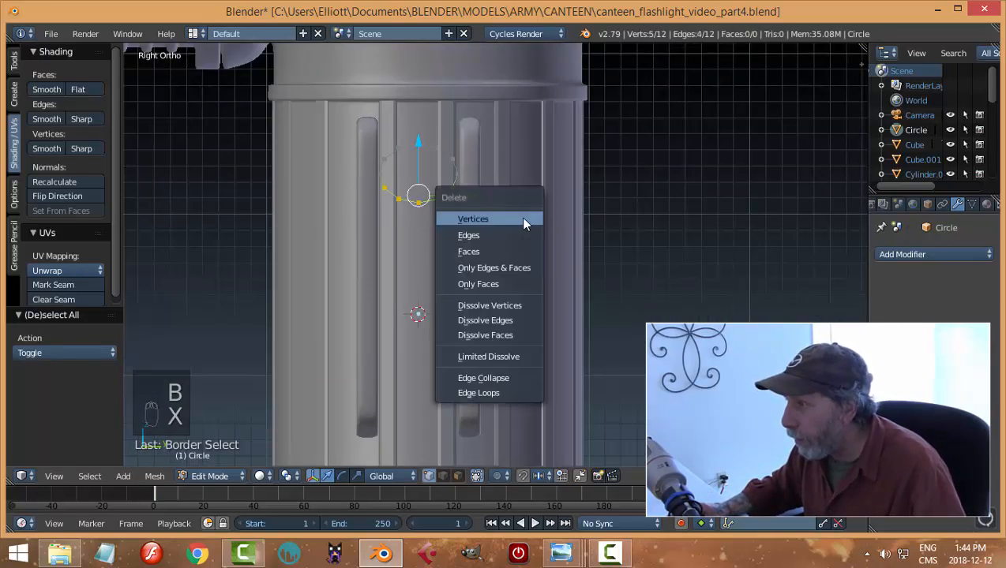
pyautogui.click(523, 218)
# Duplicate the whole arc, rotate the copy 180° about X and move it down 1.588 along Z
pyautogui.press('a')
pyautogui.scroll(-2, 528, 243)
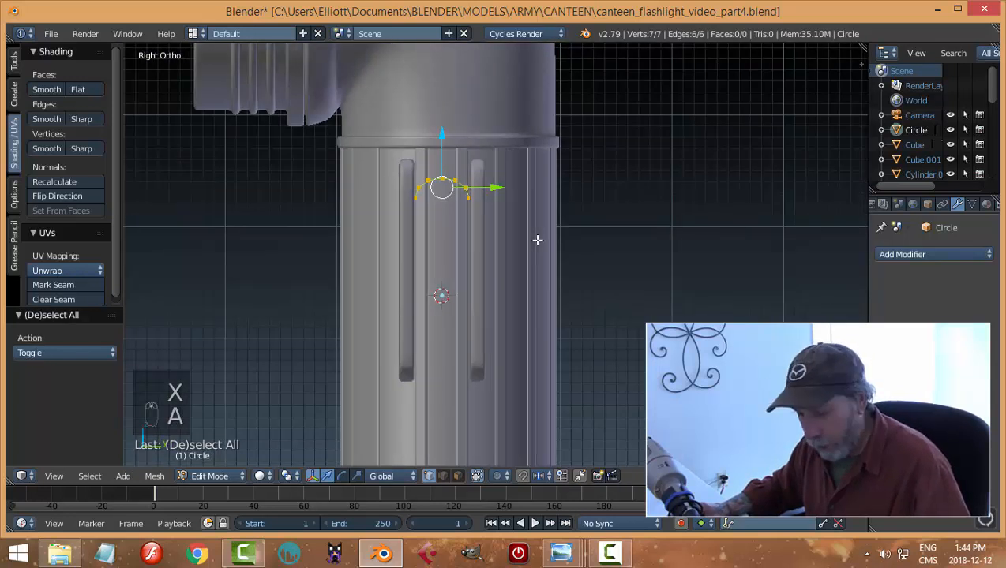
pyautogui.hotkey('shift', 'd')
pyautogui.press('r')
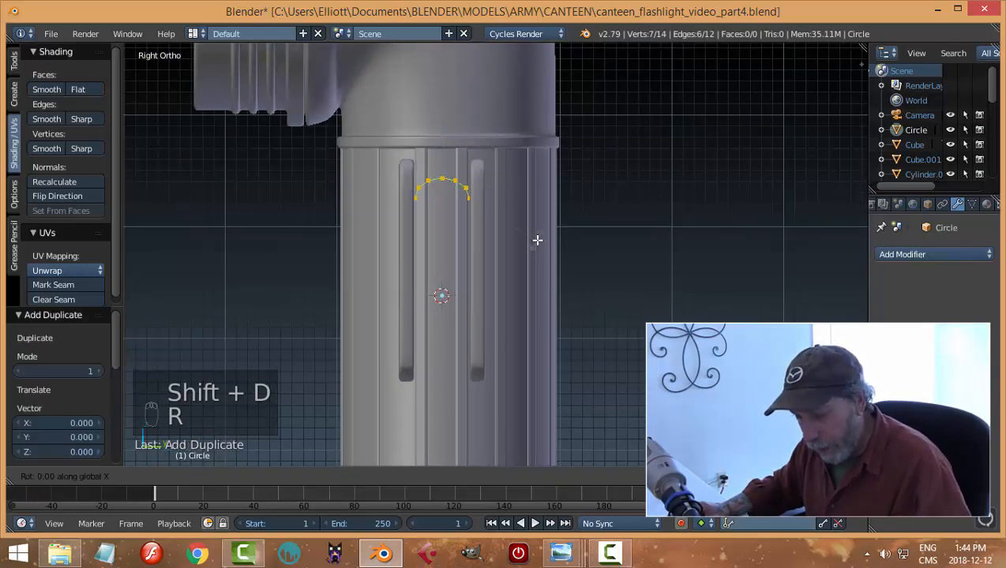
pyautogui.write('180')
pyautogui.press('Return')
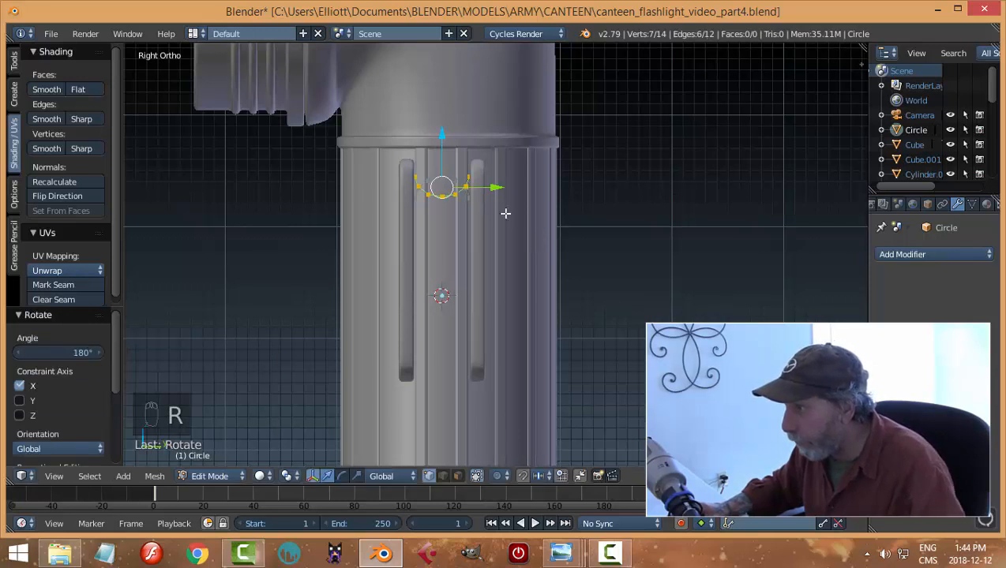
pyautogui.press('g')
pyautogui.press('z')
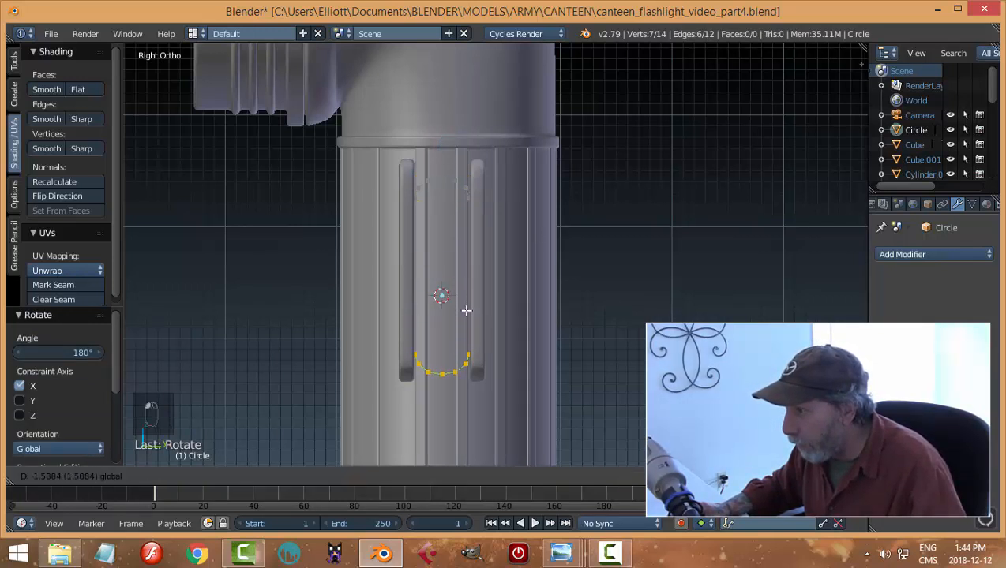
pyautogui.click(466, 310)
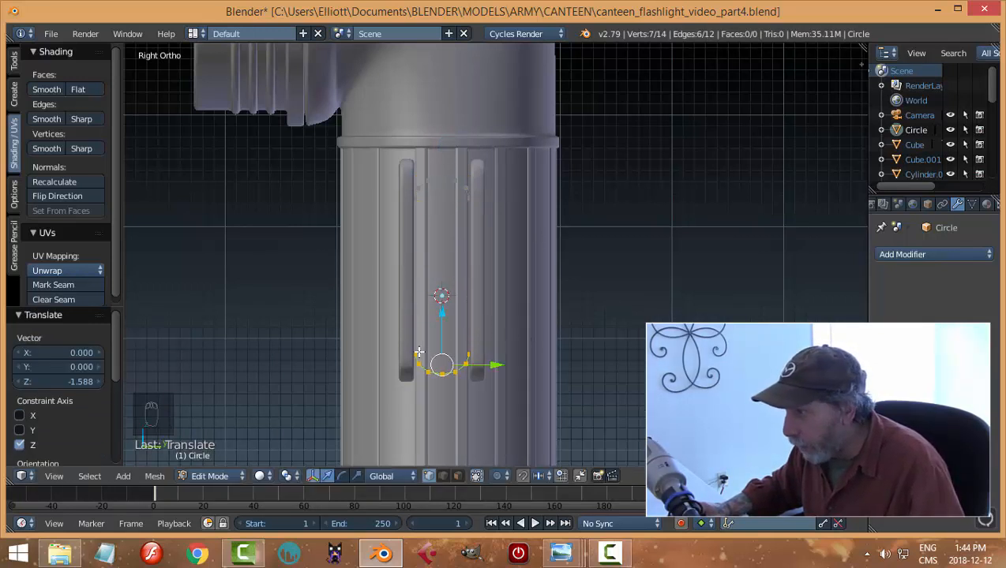
# Connect the outermost end vertices of the upper and lower arcs with a straight edge on each side
pyautogui.press('a')
pyautogui.rightClick(416, 354)
pyautogui.keyDown('shift'); pyautogui.rightClick(415, 200); pyautogui.keyUp('shift')
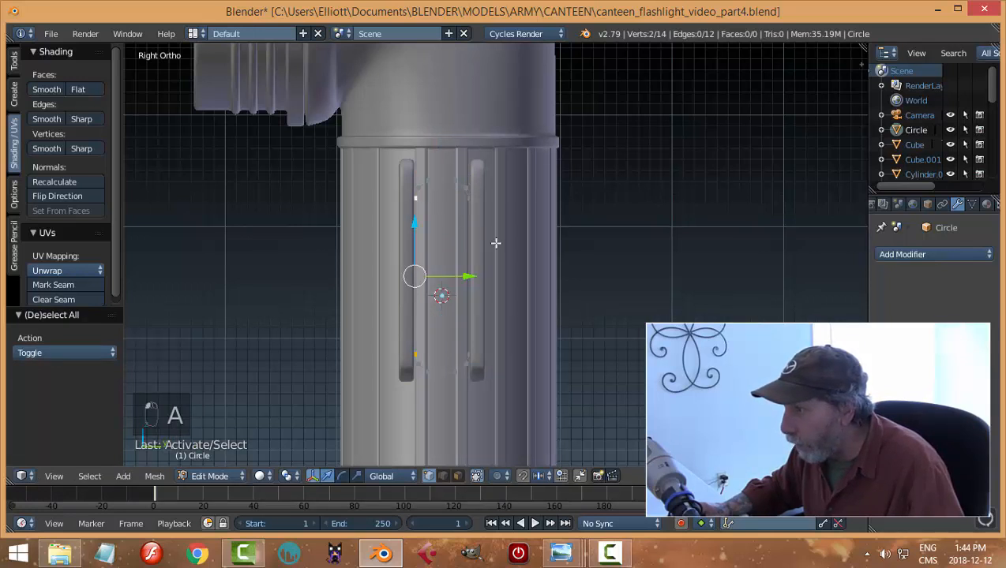
pyautogui.press('f')
pyautogui.rightClick(469, 198)
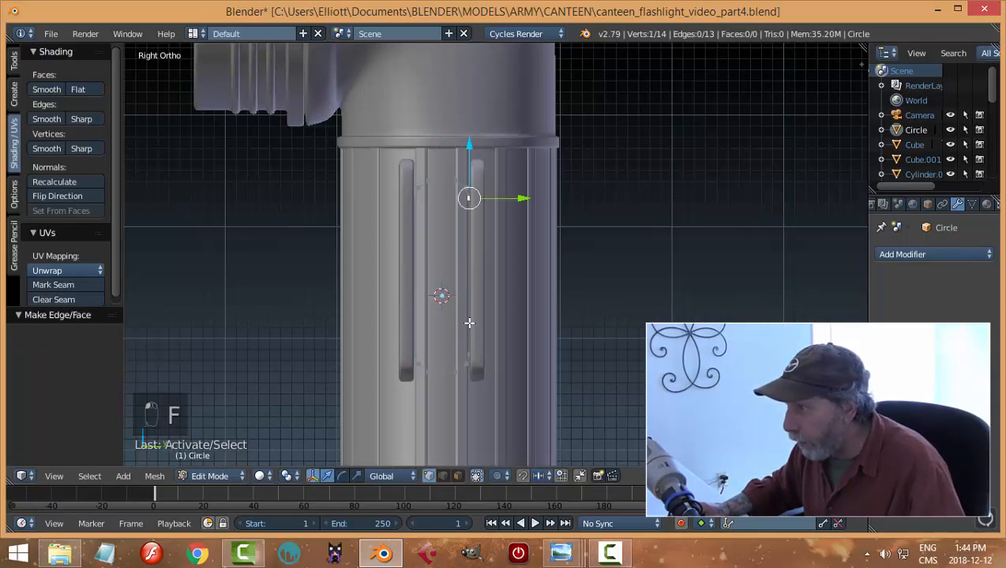
pyautogui.keyDown('shift'); pyautogui.rightClick(469, 354); pyautogui.keyUp('shift')
pyautogui.press('f')
pyautogui.press('a')
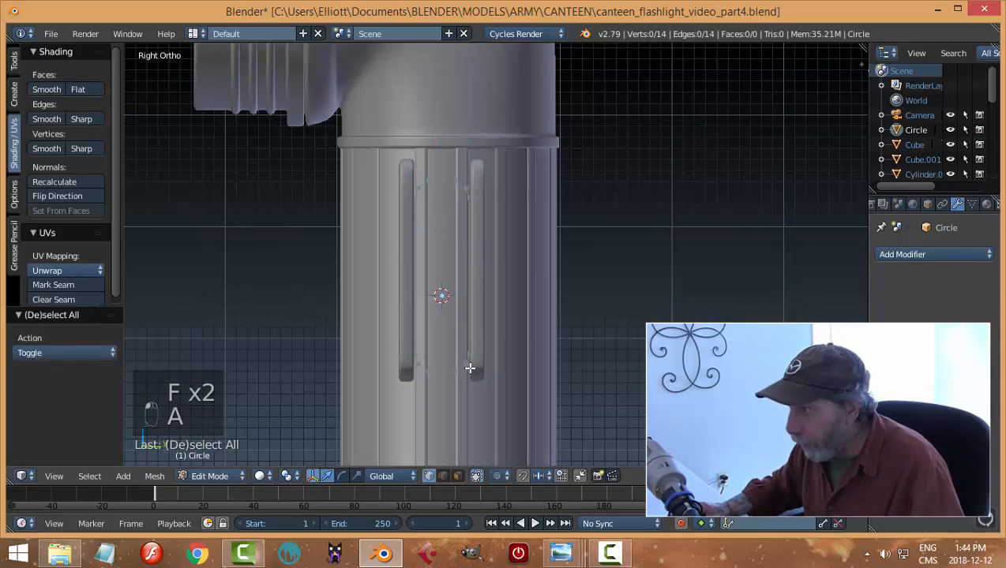
# Bridge the five remaining inner vertex pairs of the upper and lower arcs with vertical edges
pyautogui.rightClick(423, 364)
pyautogui.keyDown('shift'); pyautogui.rightClick(424, 184); pyautogui.keyUp('shift')
pyautogui.press('f')
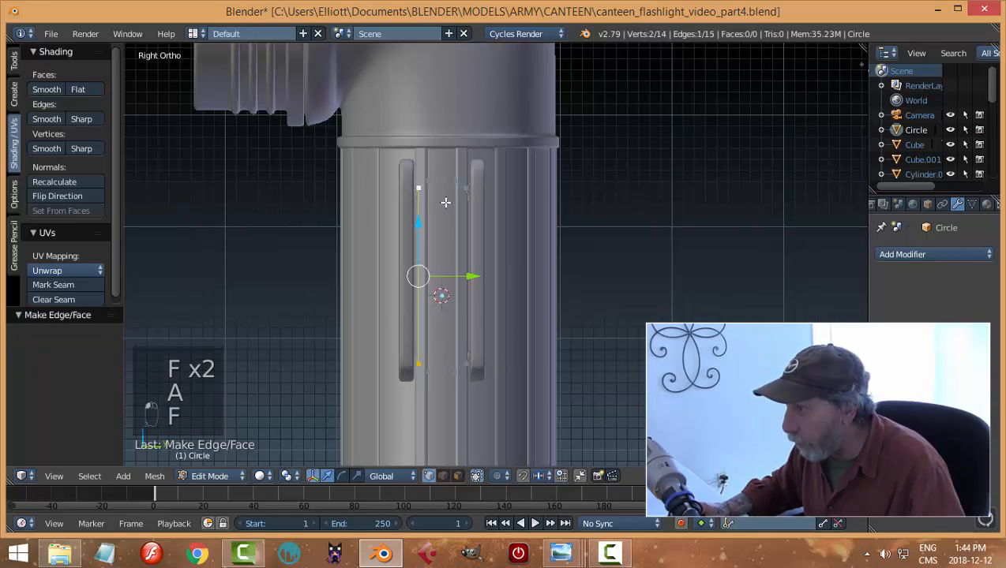
pyautogui.rightClick(428, 182)
pyautogui.keyDown('shift'); pyautogui.rightClick(440, 371); pyautogui.keyUp('shift')
pyautogui.press('f')
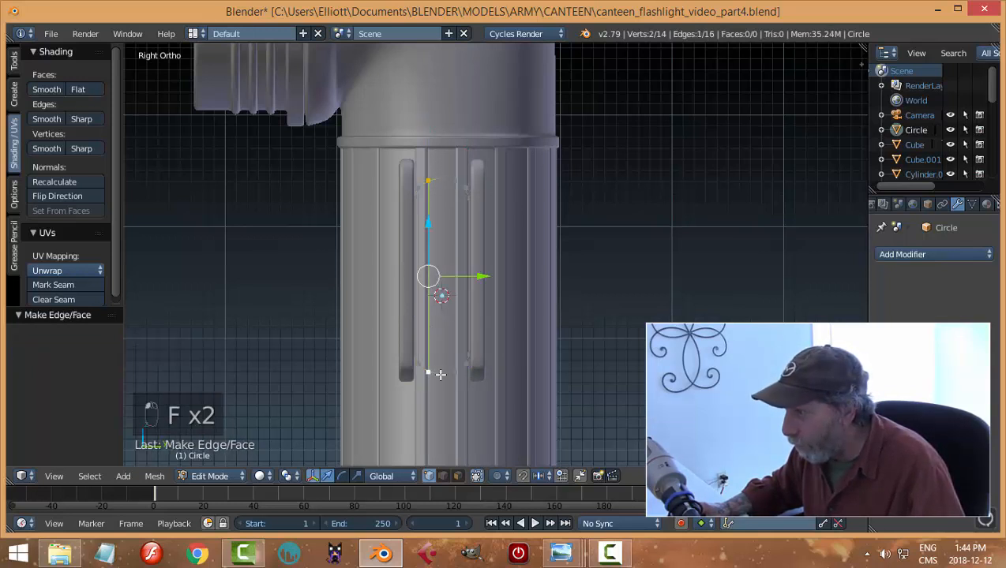
pyautogui.rightClick(441, 373)
pyautogui.keyDown('shift'); pyautogui.rightClick(442, 181); pyautogui.keyUp('shift')
pyautogui.press('f')
pyautogui.rightClick(448, 178)
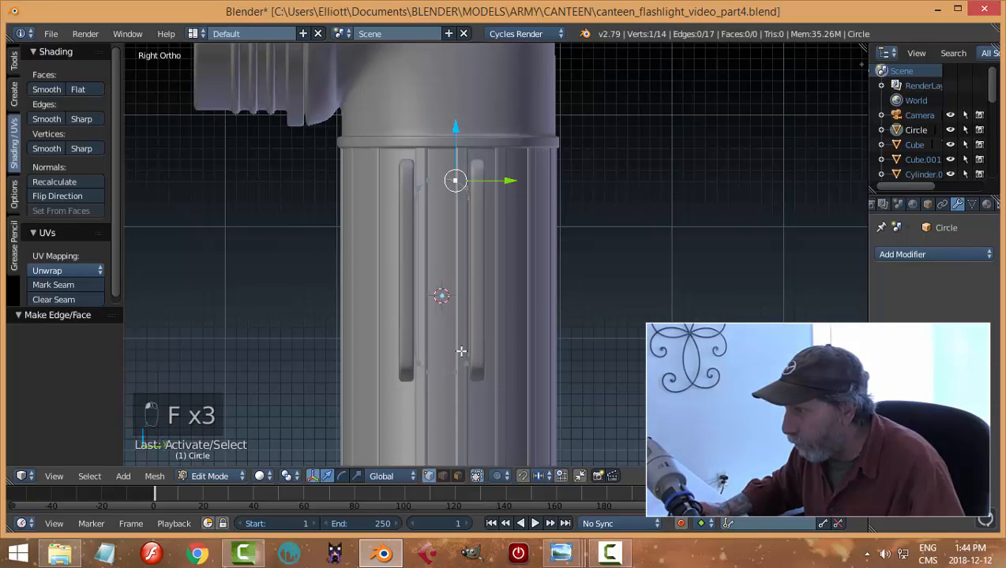
pyautogui.keyDown('shift'); pyautogui.rightClick(456, 370); pyautogui.keyUp('shift')
pyautogui.press('f')
pyautogui.rightClick(464, 363)
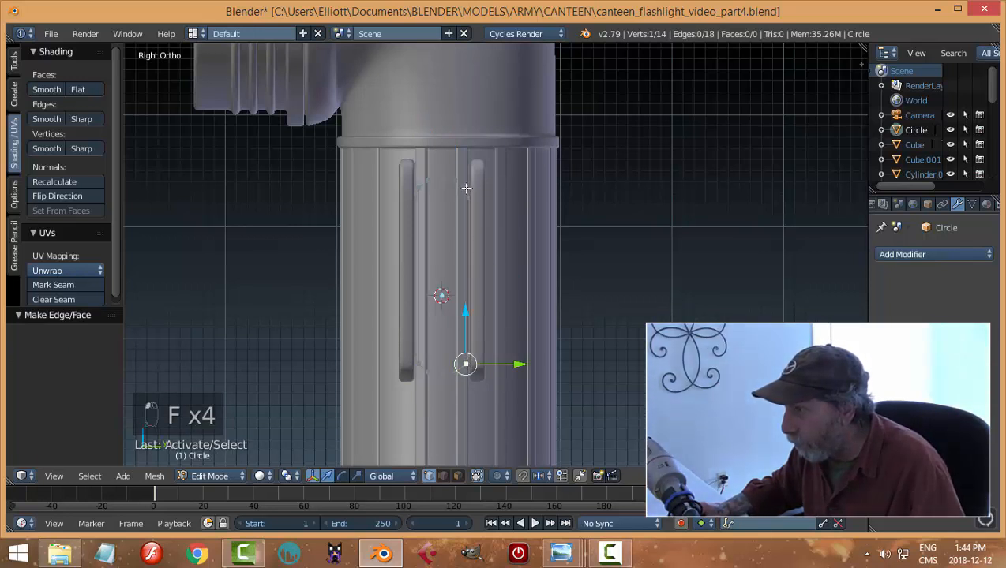
pyautogui.keyDown('shift'); pyautogui.rightClick(466, 188); pyautogui.keyUp('shift')
pyautogui.press('f')
# Select the entire slot-shaped outline and move it 0.979 along X, out in front of the guard blocks
pyautogui.press('a')
pyautogui.press('a')
pyautogui.press('a')
pyautogui.scroll(-2, 590, 270)
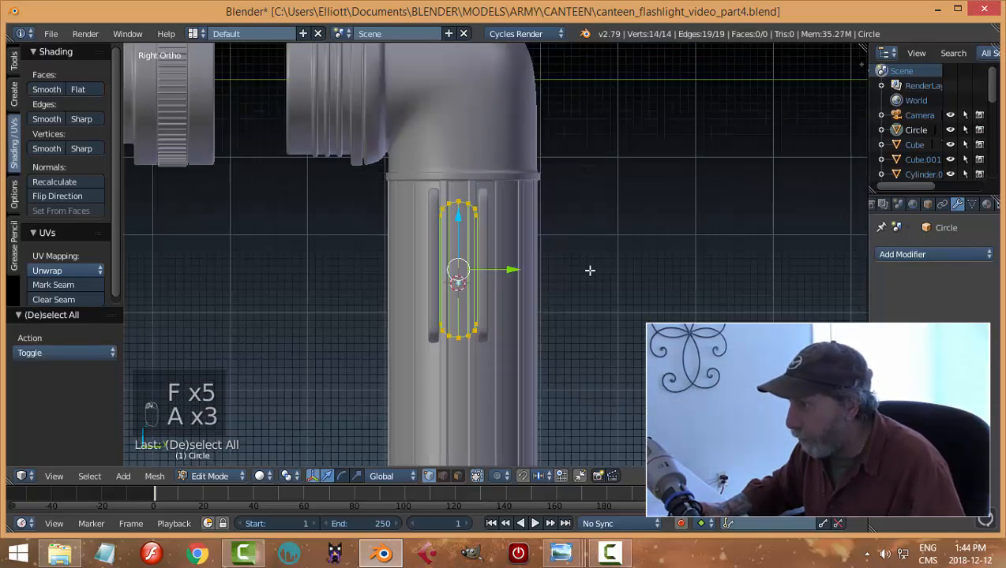
pyautogui.moveTo(590, 271); pyautogui.dragTo(491, 305, button='middle')
pyautogui.moveTo(447, 268); pyautogui.dragTo(392, 269)
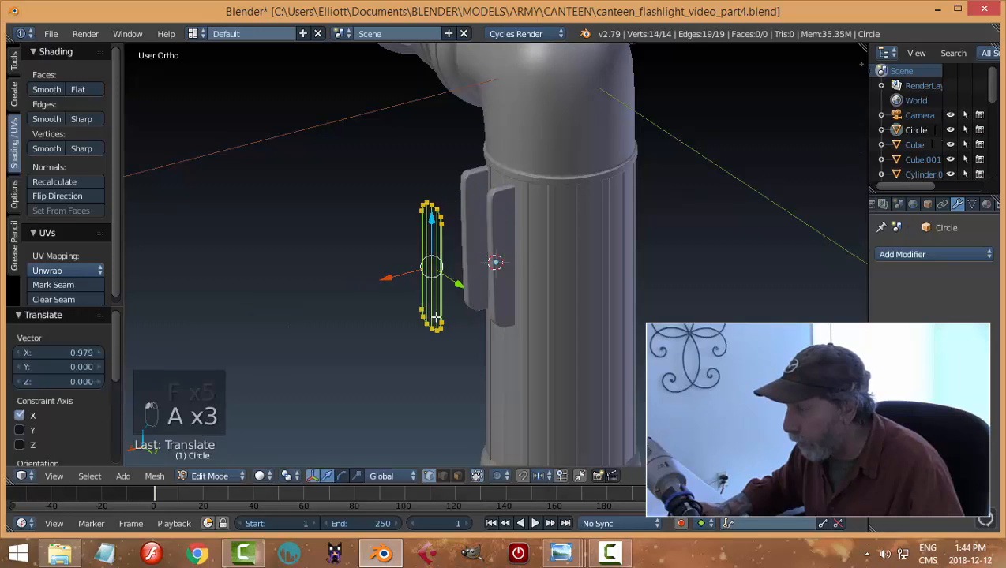
pyautogui.moveTo(392, 268); pyautogui.dragTo(533, 307, button='middle')
# In edge select mode, fill the slot-shaped outline with six faces, one between each pair of neighbouring vertical edges
pyautogui.press('a')
pyautogui.scroll(3, 533, 308)
pyautogui.hotkey('ctrl', 'Tab')
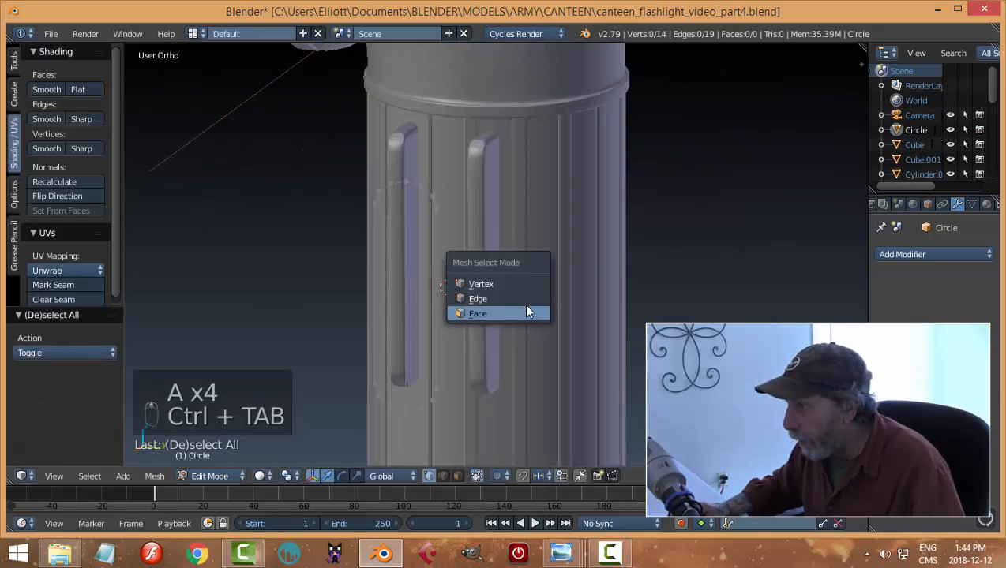
pyautogui.click(521, 297)
pyautogui.moveTo(476, 294); pyautogui.dragTo(496, 269, button='middle')
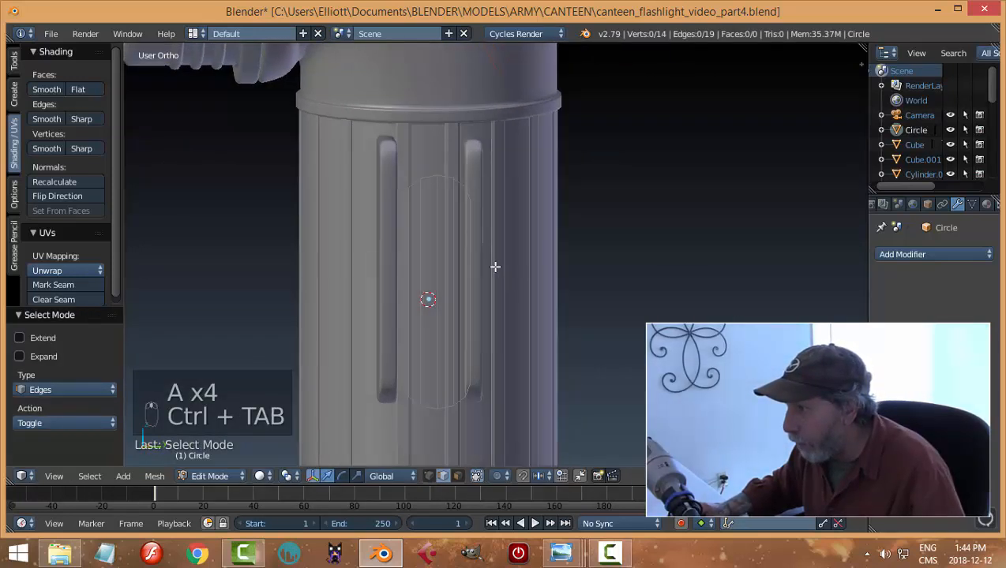
pyautogui.rightClick(455, 209)
pyautogui.scroll(2, 481, 232)
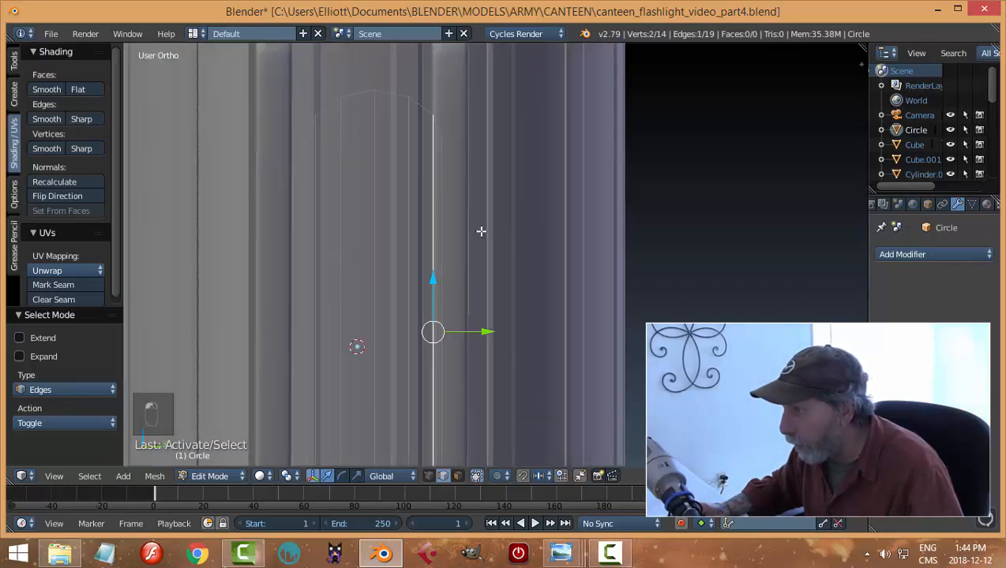
pyautogui.keyDown('shift'); pyautogui.rightClick(444, 188); pyautogui.keyUp('shift')
pyautogui.press('f')
pyautogui.rightClick(427, 172)
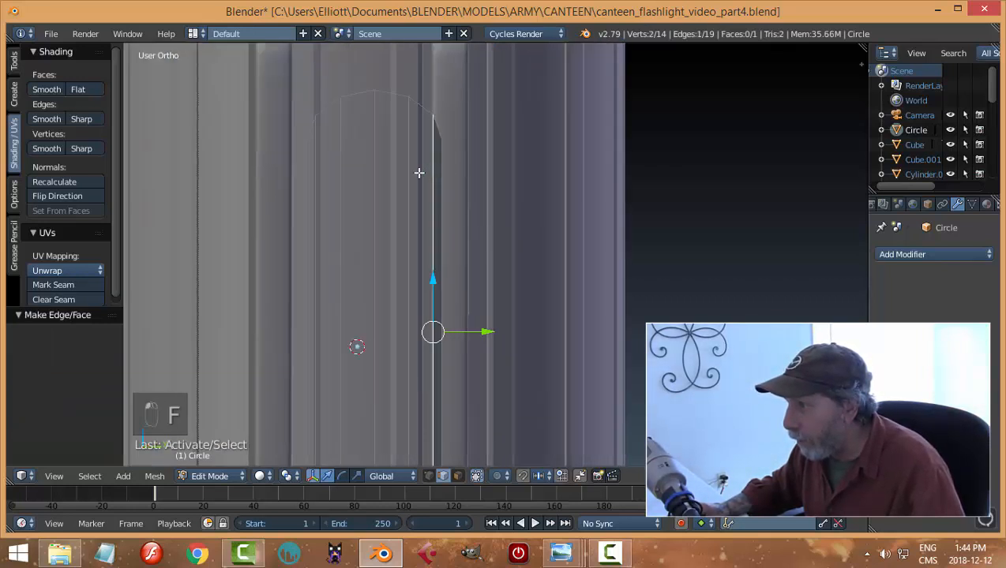
pyautogui.press('f')
pyautogui.rightClick(408, 158)
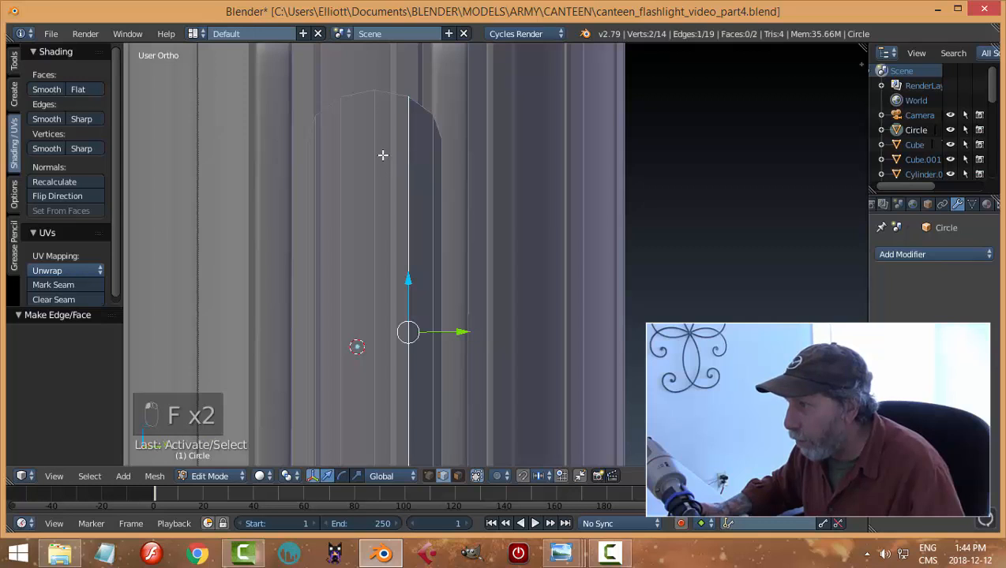
pyautogui.keyDown('shift'); pyautogui.rightClick(375, 152); pyautogui.keyUp('shift')
pyautogui.press('f')
pyautogui.rightClick(372, 154)
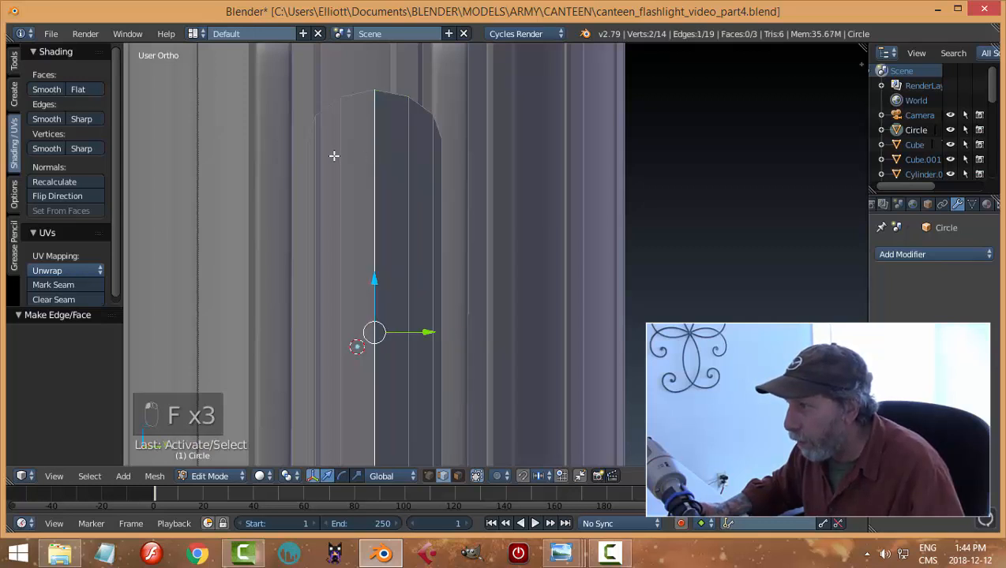
pyautogui.keyDown('shift'); pyautogui.rightClick(338, 154); pyautogui.keyUp('shift')
pyautogui.press('f')
pyautogui.rightClick(327, 160)
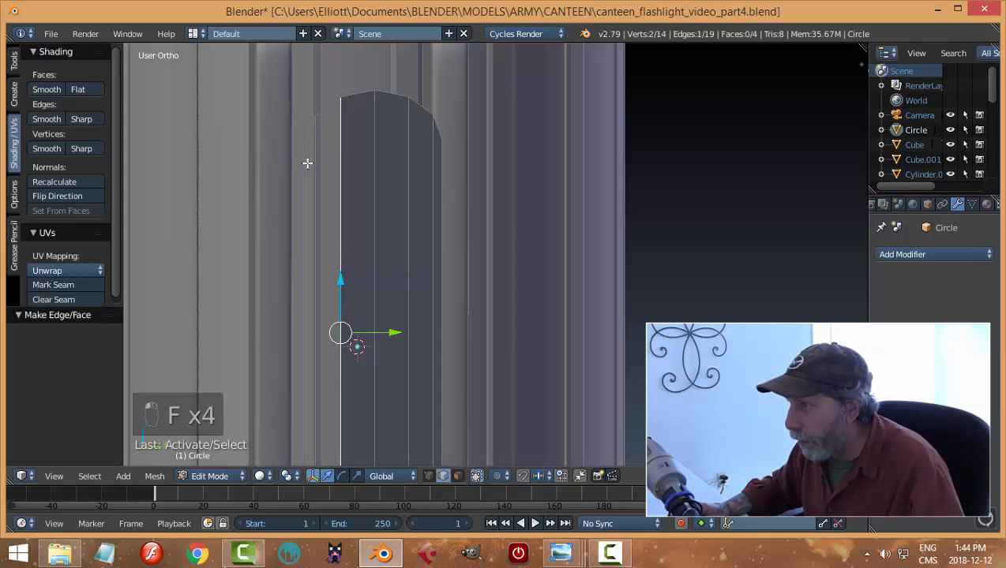
pyautogui.keyDown('shift'); pyautogui.rightClick(320, 151); pyautogui.keyUp('shift')
pyautogui.press('f')
pyautogui.rightClick(313, 156)
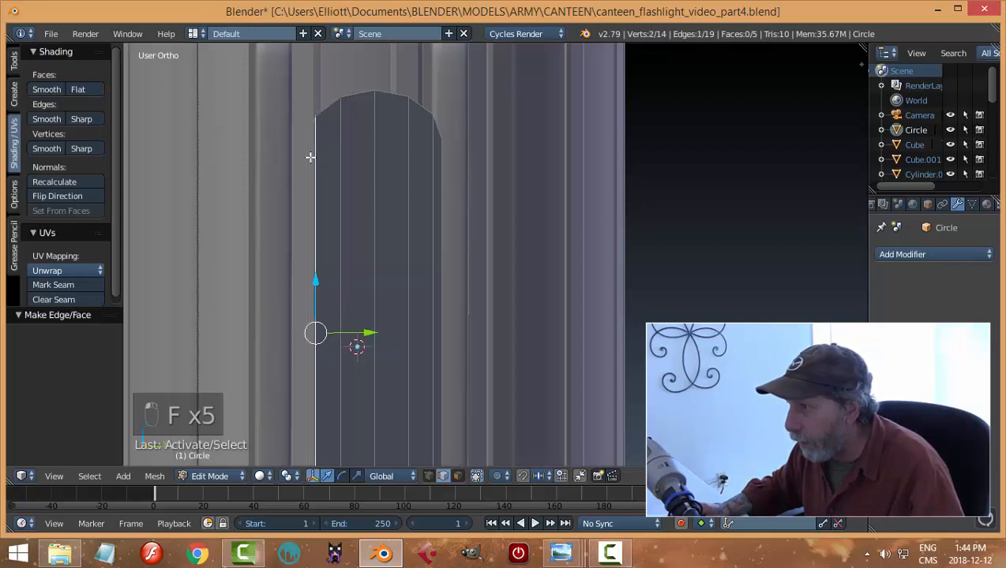
pyautogui.keyDown('shift'); pyautogui.rightClick(303, 156); pyautogui.keyUp('shift')
pyautogui.press('f')
pyautogui.press('a')
# Select the whole filled slot shape and move it -0.889 along X, back between the guard blocks
pyautogui.scroll(-2, 465, 222)
pyautogui.moveTo(465, 221); pyautogui.dragTo(503, 272, button='middle')
pyautogui.press('a')
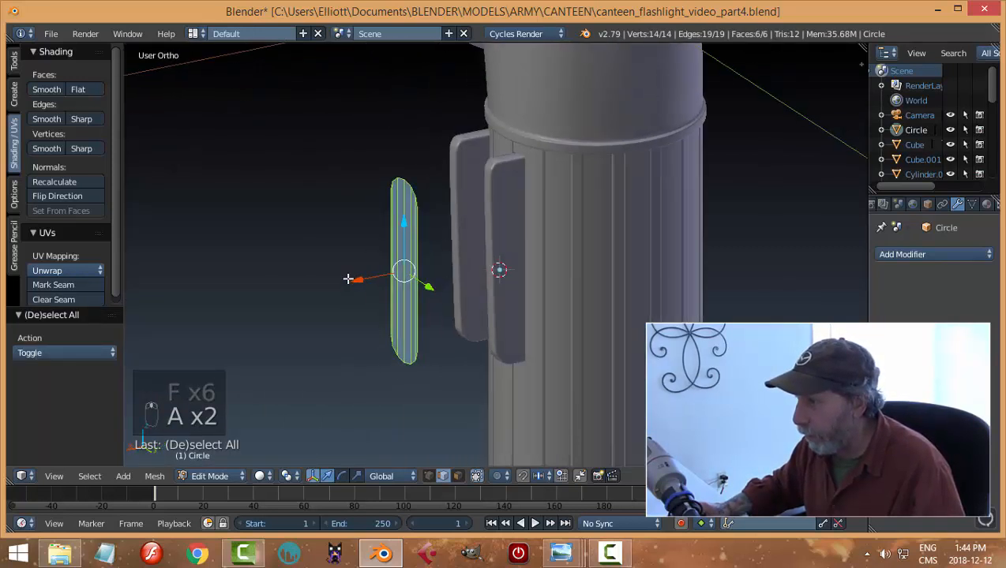
pyautogui.press('g')
pyautogui.press('x')
pyautogui.click(437, 268)
# Scale the slot shape uniformly to 0.928, and stretch it slightly along Z to lengthen it between the guard blocks
pyautogui.moveTo(437, 268); pyautogui.dragTo(582, 254, button='middle')
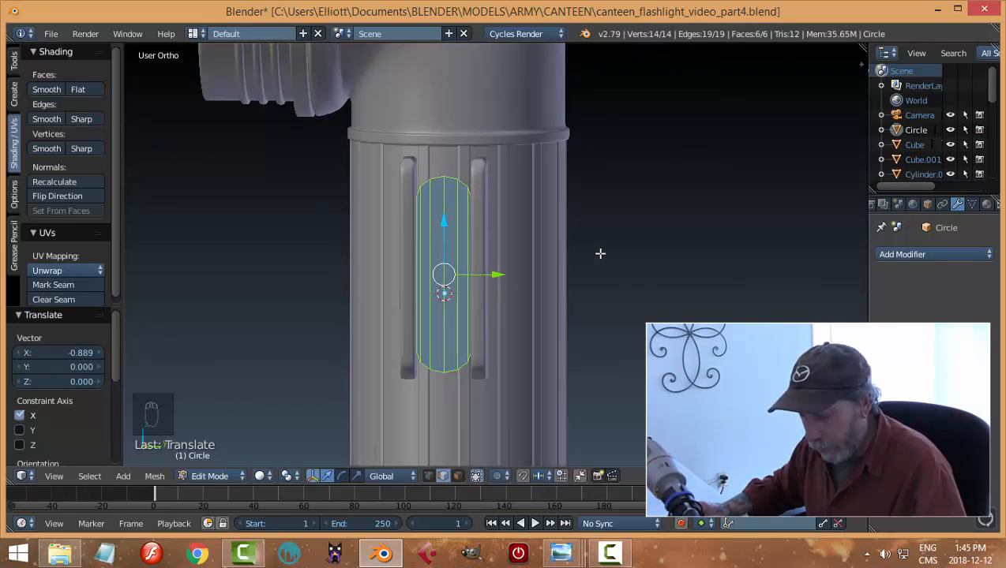
pyautogui.press('s')
pyautogui.click(588, 250)
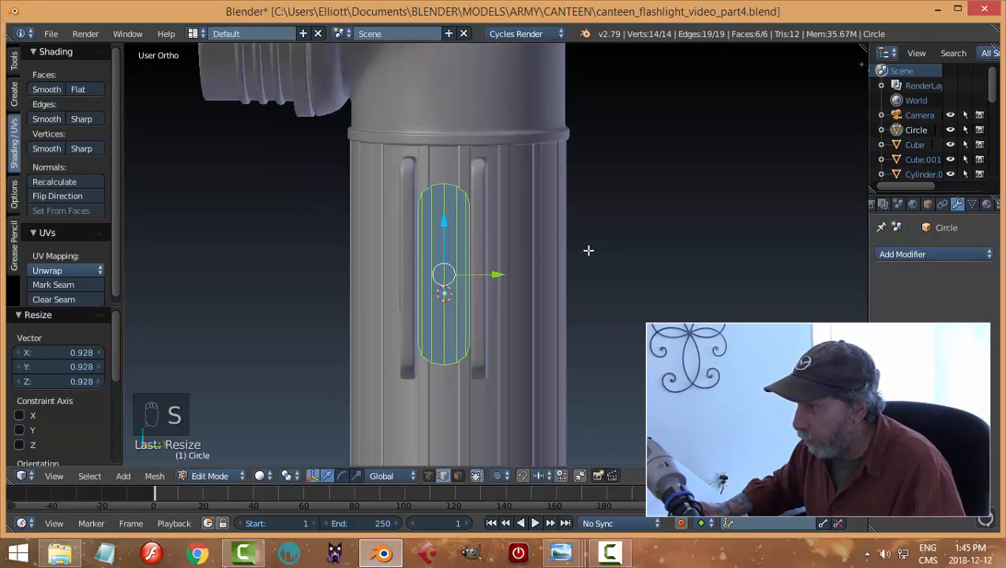
pyautogui.press('s')
pyautogui.press('z')
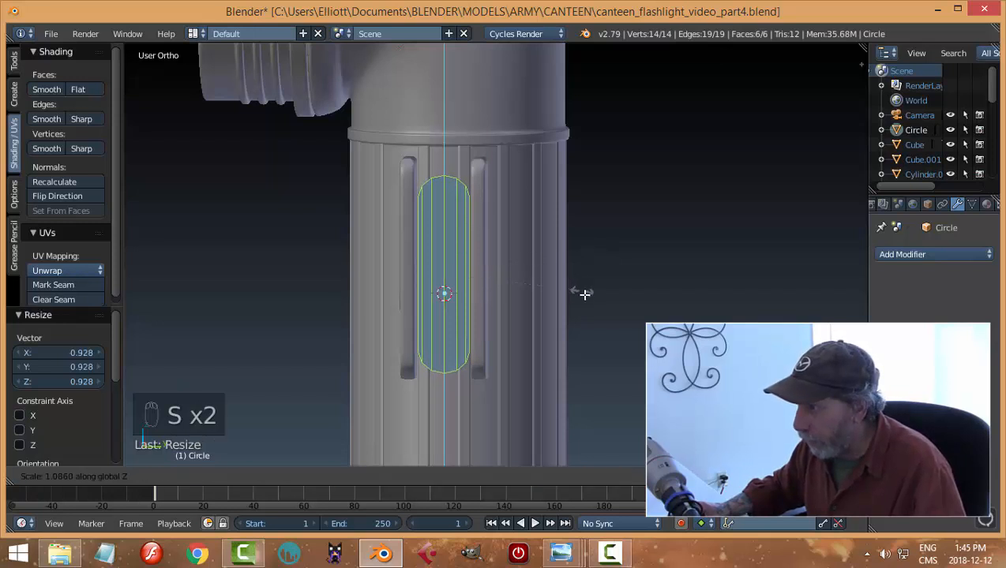
pyautogui.click(589, 301)
# Extrude the slot-shaped faces outward by moving them 0.149 along X to give the housing thickness
pyautogui.moveTo(568, 269); pyautogui.dragTo(543, 267, button='middle')
pyautogui.press('e')
pyautogui.click(542, 266)
pyautogui.moveTo(446, 272); pyautogui.dragTo(436, 274)
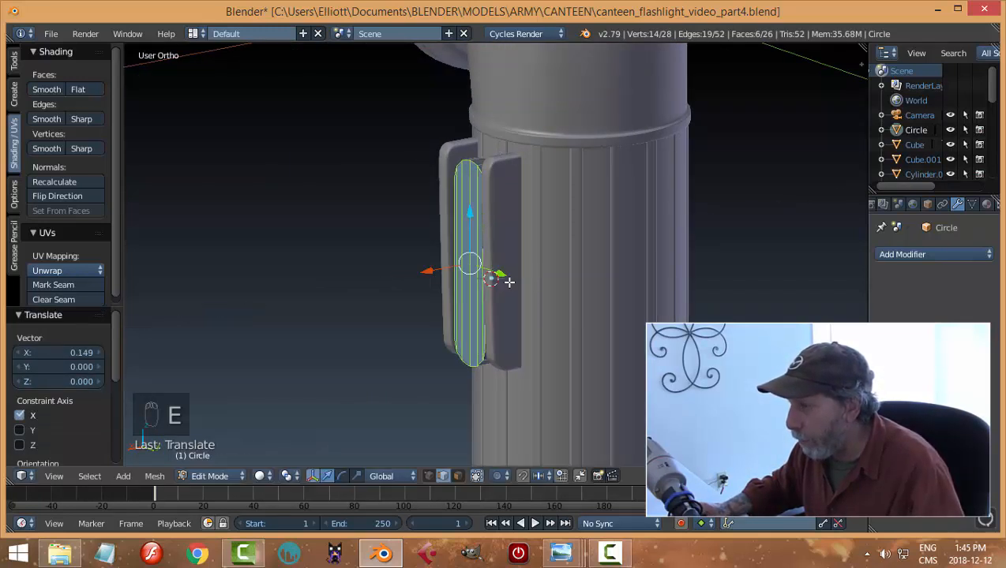
# Return to Object Mode and shift the switch housing slightly along X toward the flashlight body
pyautogui.press('a')
pyautogui.press('Tab')
pyautogui.click(438, 281)
pyautogui.moveTo(528, 264); pyautogui.dragTo(540, 311, button='middle')
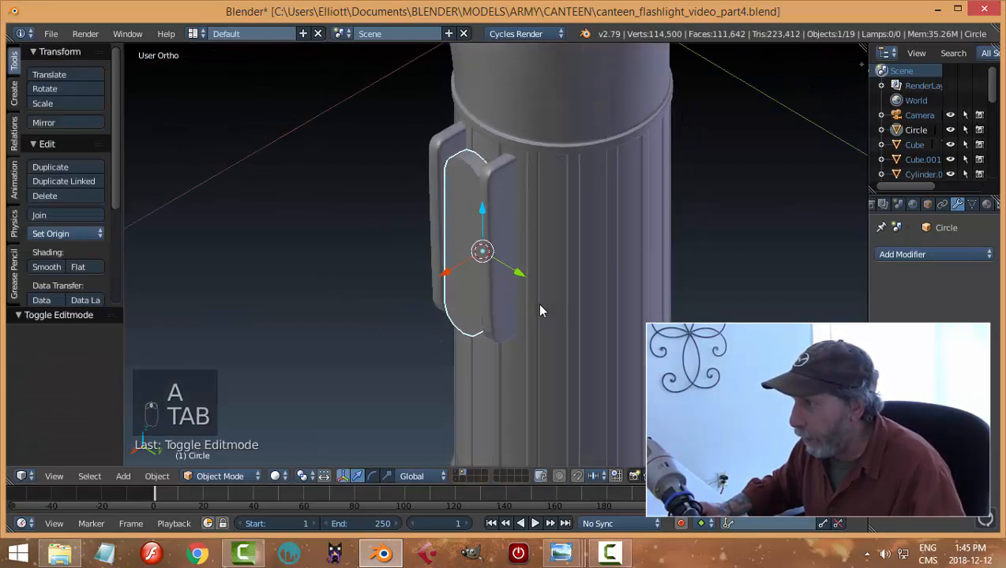
pyautogui.moveTo(446, 273); pyautogui.dragTo(452, 267)
pyautogui.moveTo(452, 267); pyautogui.dragTo(583, 427, button='middle')
pyautogui.press('a')
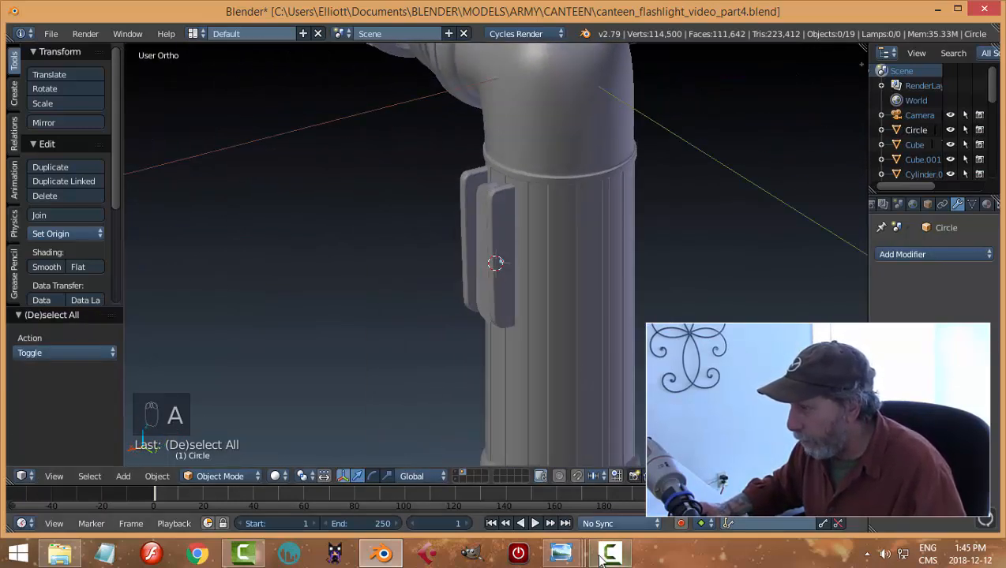
# Switch to Windows Photo Viewer and examine the side switch in the angled and back reference photos of the flashlight
pyautogui.moveTo(562, 553)
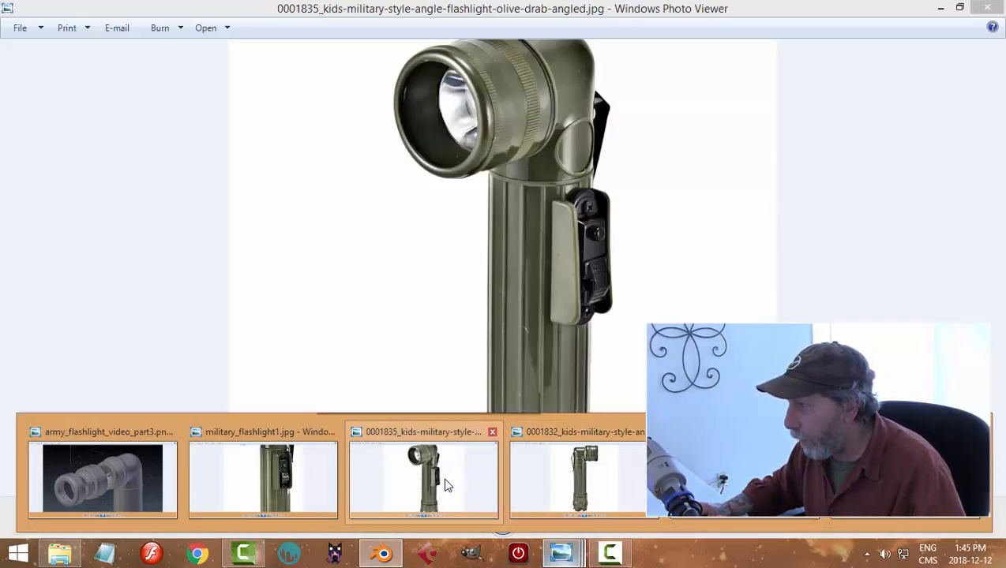
pyautogui.click(445, 482)
pyautogui.scroll(2, 618, 220)
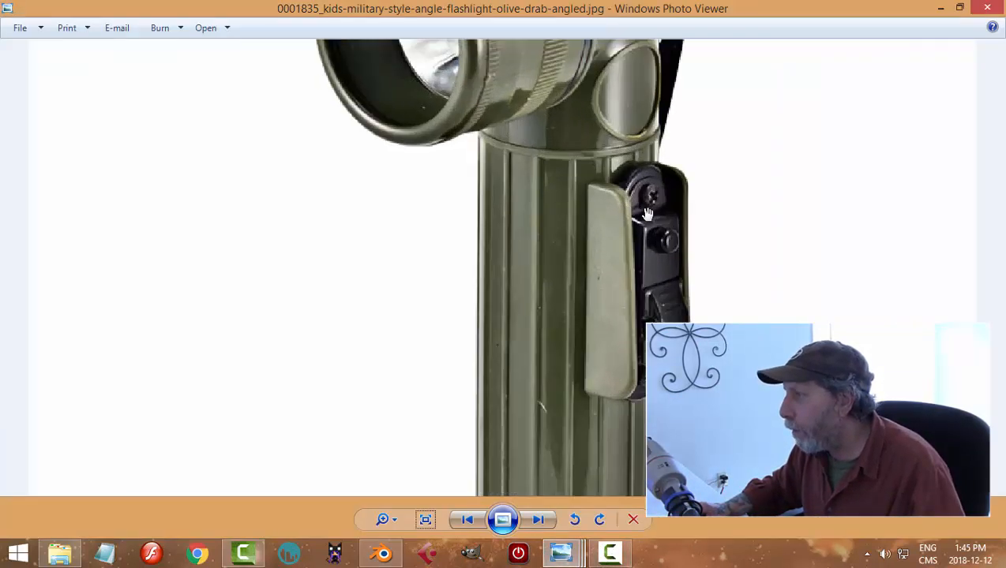
pyautogui.scroll(-1, 644, 221)
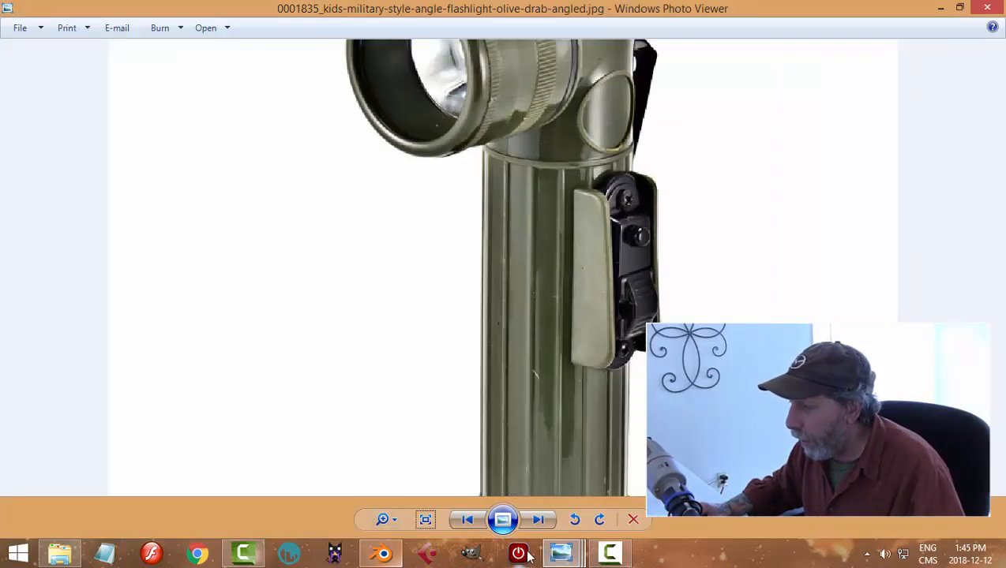
pyautogui.moveTo(561, 552)
pyautogui.moveTo(285, 493)
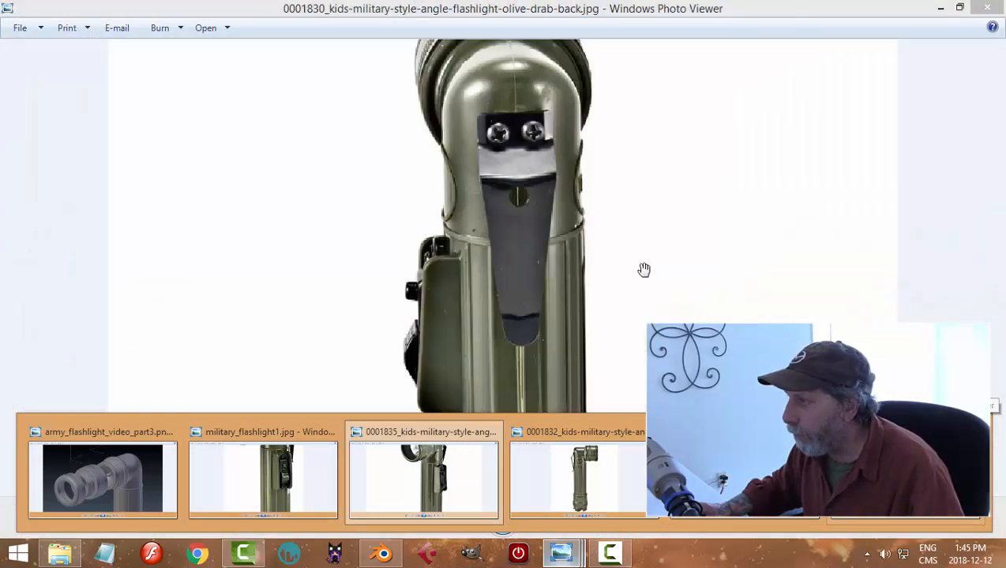
# Switch back to Blender and cut one edge loop around the side wall of the slot-shaped switch housing
pyautogui.click(381, 553)
pyautogui.moveTo(538, 256); pyautogui.dragTo(638, 263, button='middle')
pyautogui.scroll(3, 505, 234)
pyautogui.rightClick(483, 135)
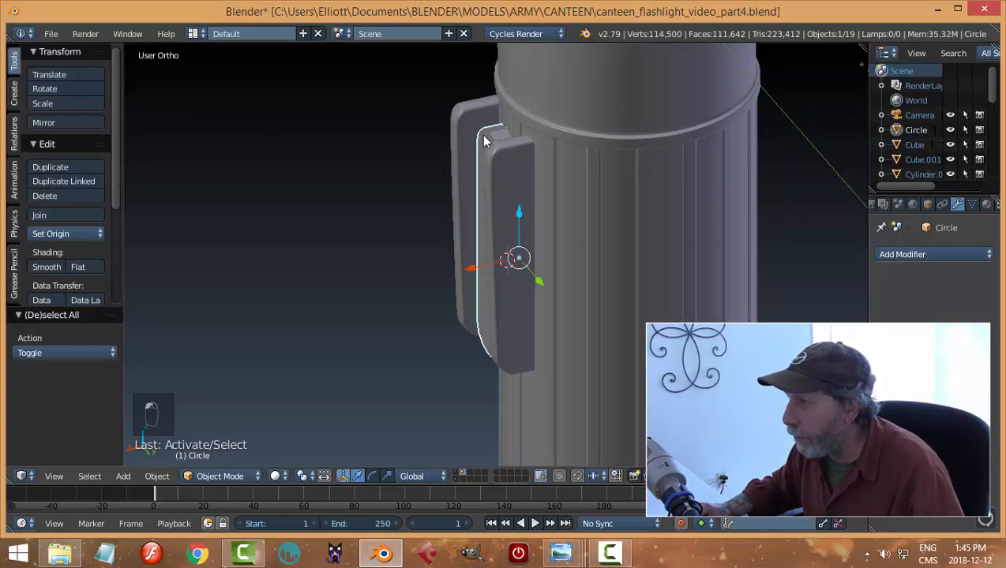
pyautogui.moveTo(483, 136); pyautogui.dragTo(597, 180, button='middle')
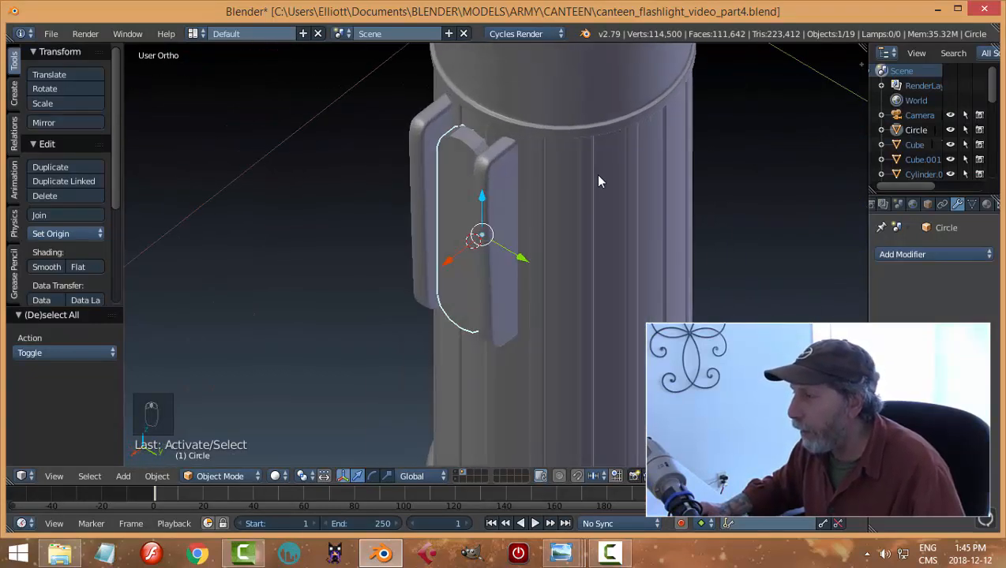
pyautogui.press('Tab')
pyautogui.scroll(4, 488, 180)
pyautogui.moveTo(489, 181); pyautogui.dragTo(452, 162, button='middle')
pyautogui.scroll(2, 451, 151)
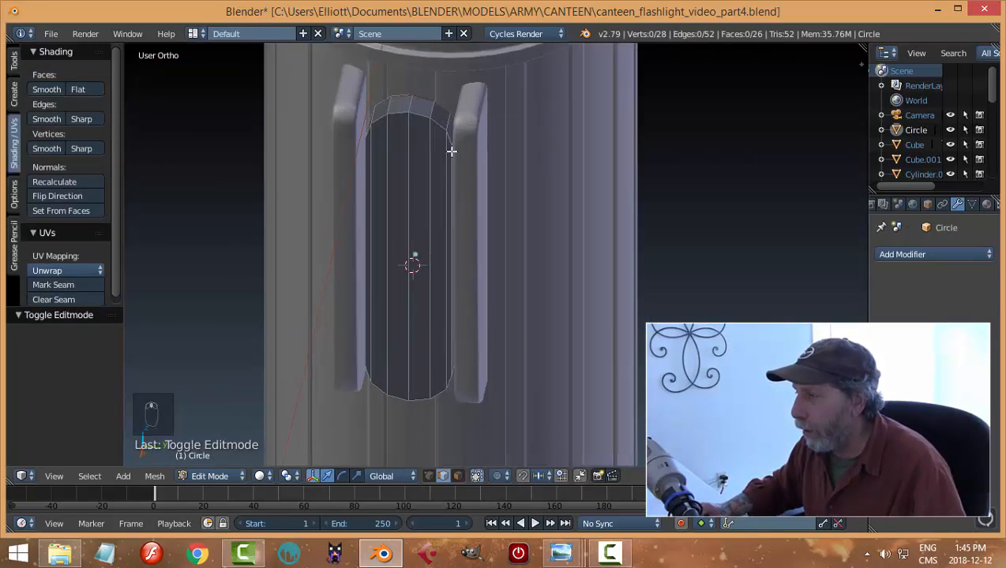
pyautogui.hotkey('ctrl', 'r')
pyautogui.click(432, 109)
pyautogui.click(439, 107)
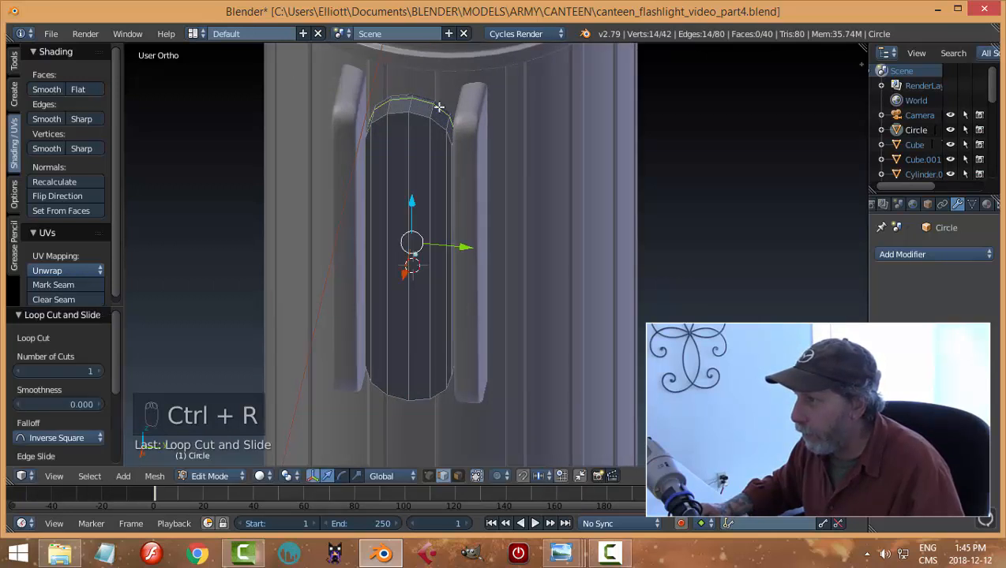
# Extrude the side-wall face ring nearest the flashlight body in place and scale it to 1.077 along Y
pyautogui.press('a')
pyautogui.hotkey('ctrl', 'Tab')
pyautogui.click(428, 123)
pyautogui.scroll(3, 425, 89)
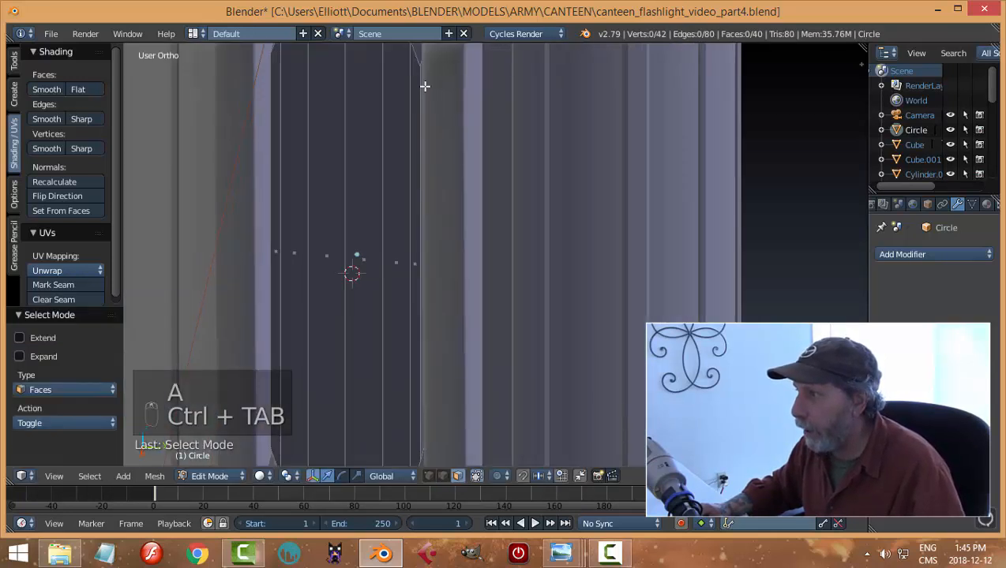
pyautogui.keyDown('shift'); pyautogui.moveTo(405, 65); pyautogui.dragTo(460, 207, button='middle'); pyautogui.keyUp('shift')
pyautogui.scroll(1, 450, 192)
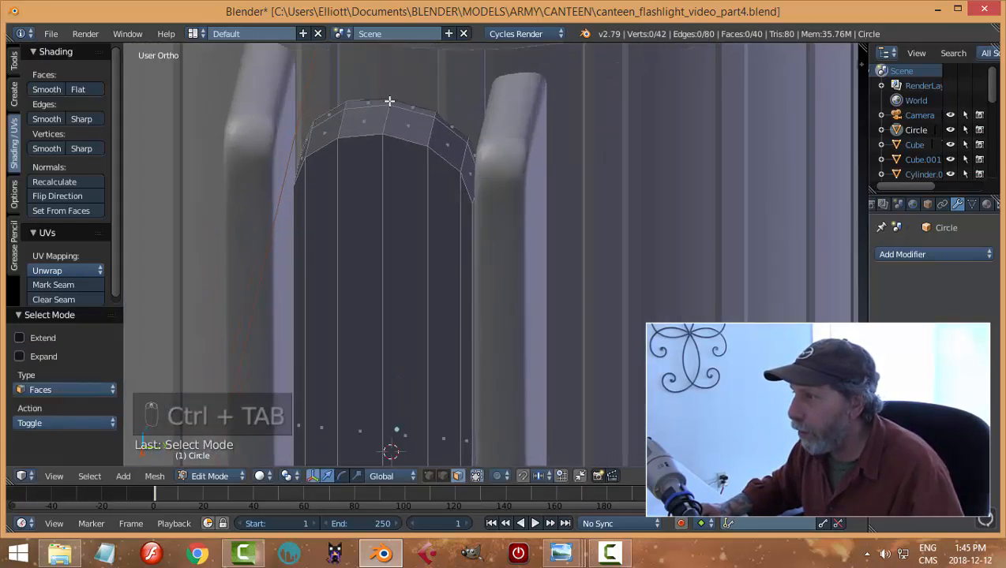
pyautogui.keyDown('alt'); pyautogui.rightClick(393, 99); pyautogui.keyUp('alt')
pyautogui.scroll(-3, 489, 224)
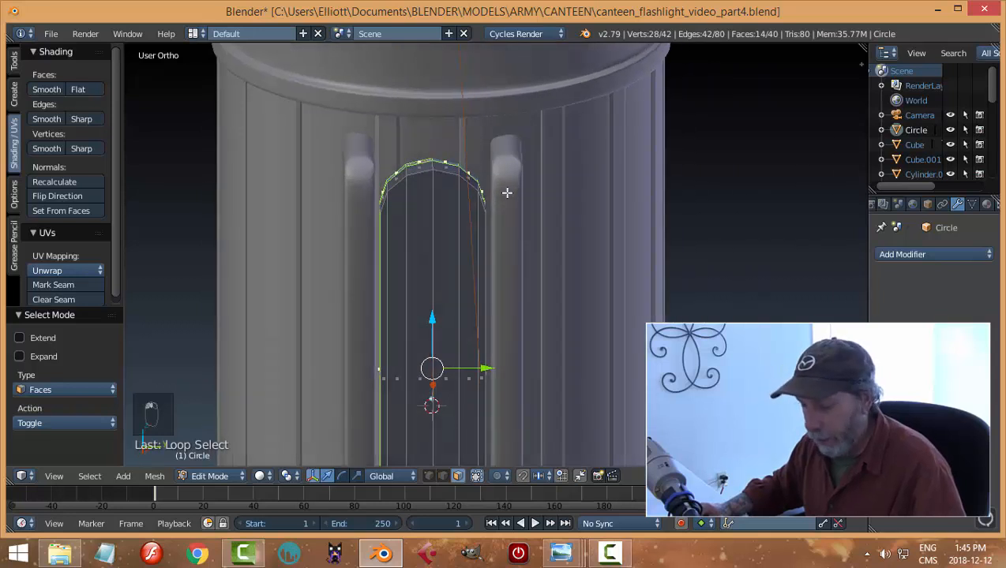
pyautogui.press('e')
pyautogui.rightClick(562, 243)
pyautogui.press('s')
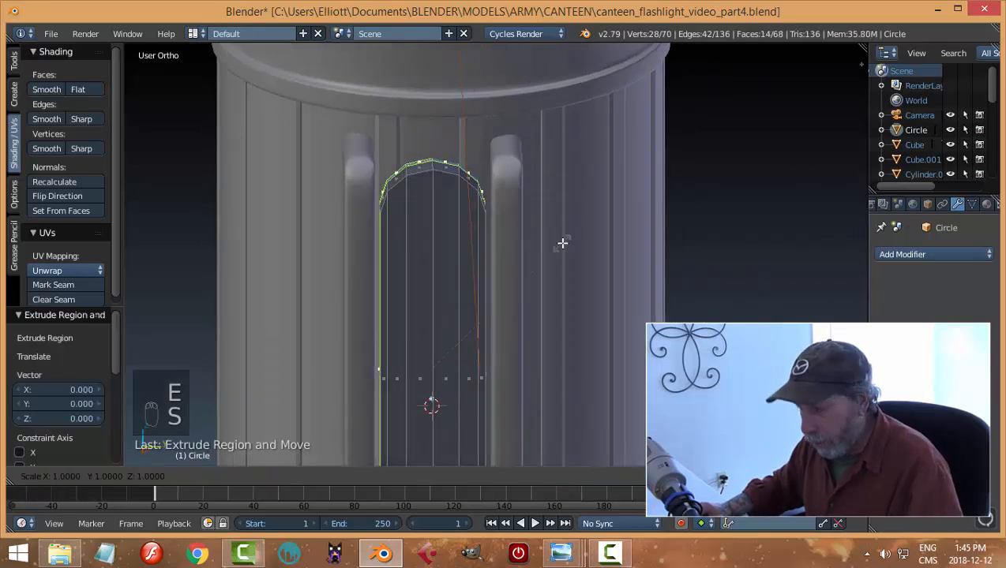
pyautogui.press('y')
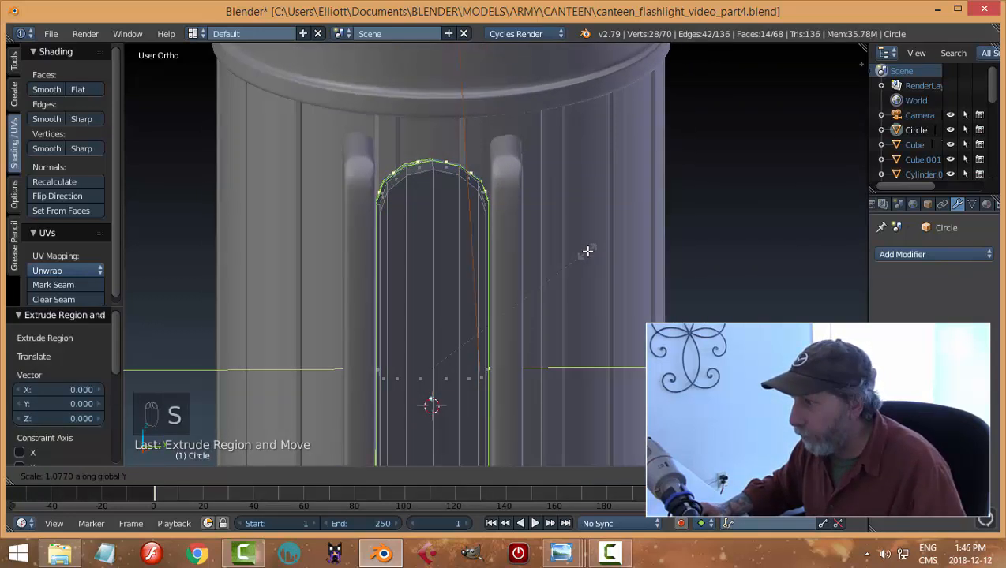
pyautogui.click(575, 254)
# Scale the extruded face ring to about 1.03 along Z and deselect everything
pyautogui.moveTo(572, 256); pyautogui.dragTo(564, 249, button='middle')
pyautogui.press('s')
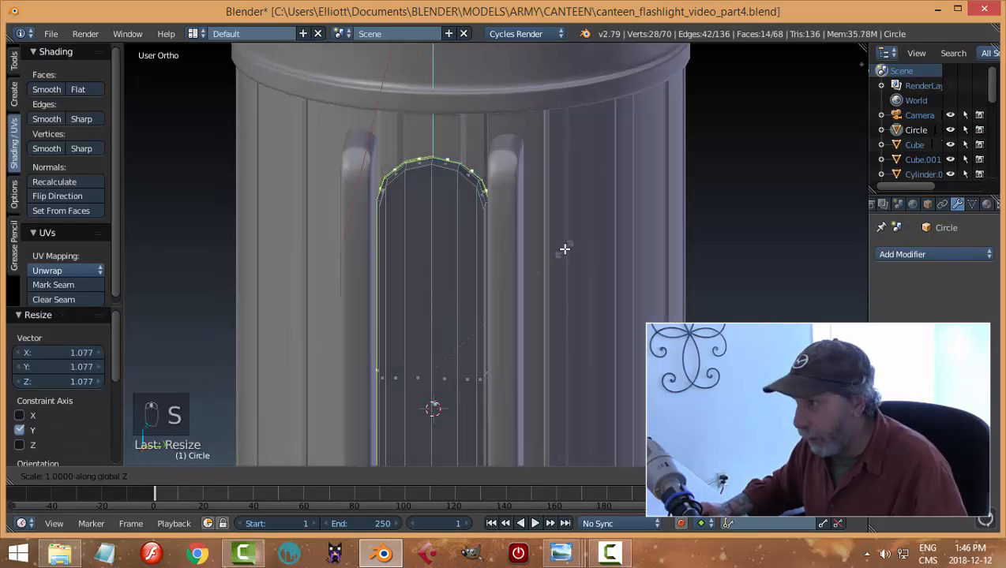
pyautogui.press('z')
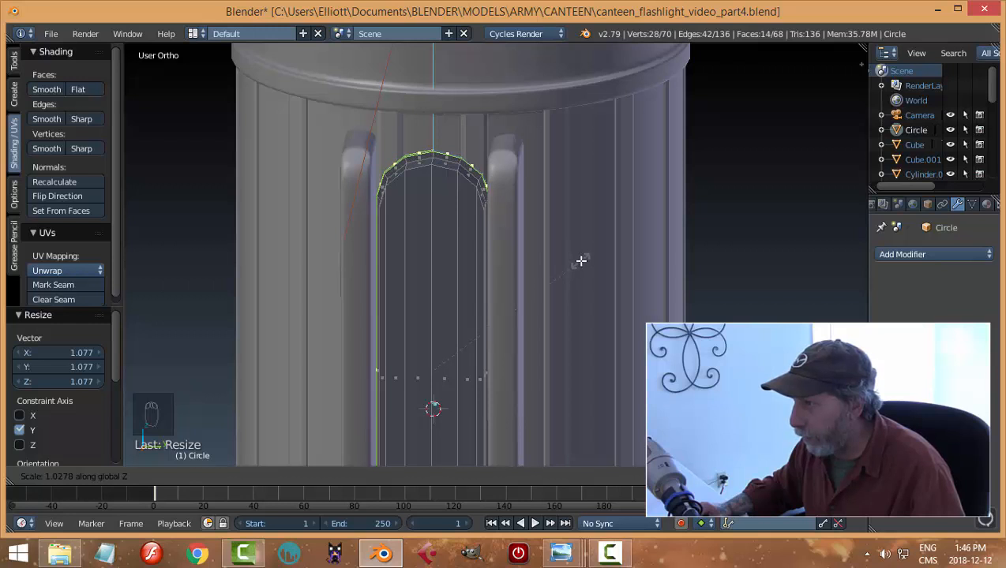
pyautogui.click(579, 258)
pyautogui.press('a')
pyautogui.moveTo(554, 247); pyautogui.dragTo(548, 245, button='middle')
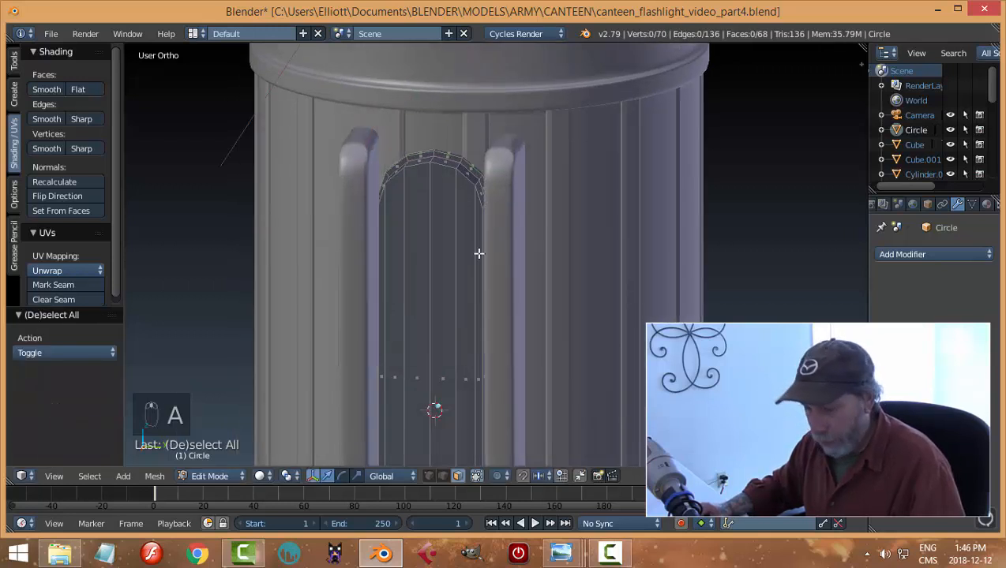
# Add three evenly spaced horizontal loop cuts across the height of the switch housing
pyautogui.hotkey('ctrl', 'r')
pyautogui.scroll(1, 478, 253)
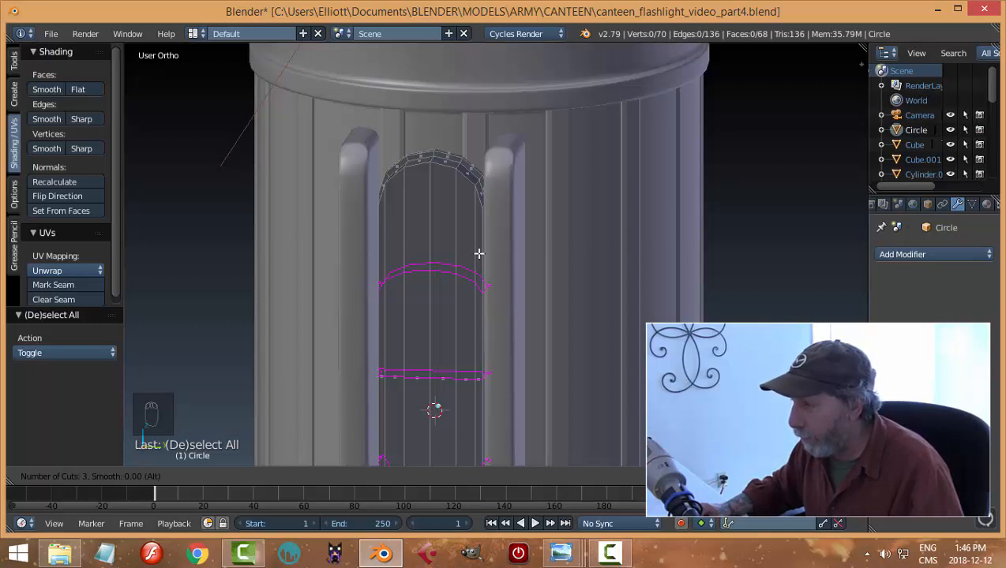
pyautogui.click(478, 254)
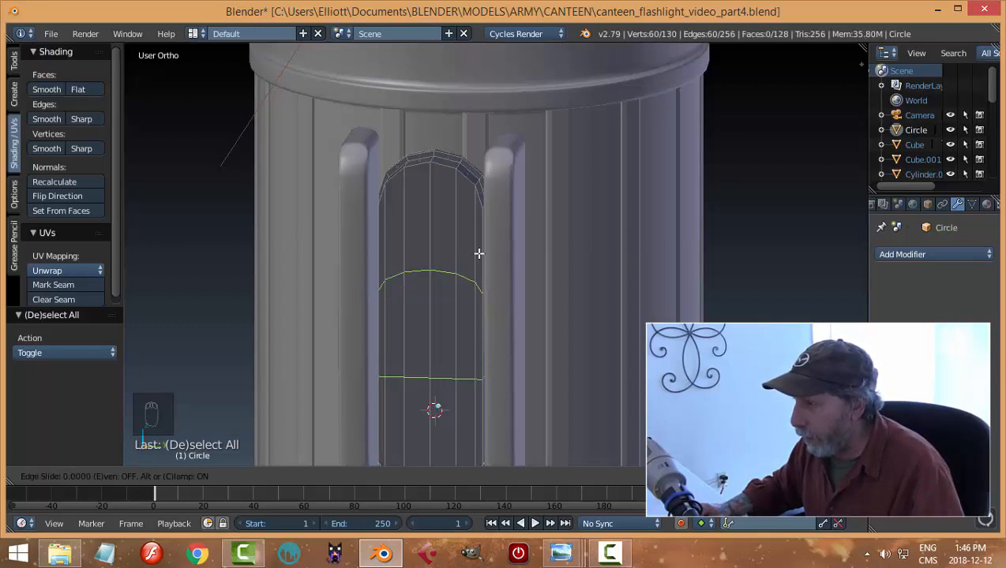
pyautogui.click(478, 254)
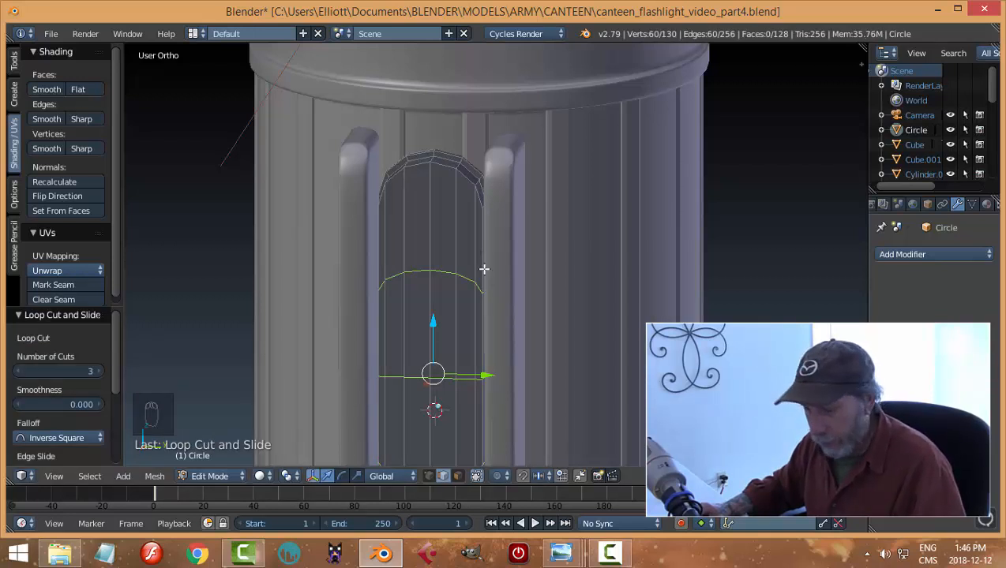
# Flatten the upper added edge loop on the switch housing by scaling it to 0 along Z
pyautogui.press('a')
pyautogui.keyDown('alt'); pyautogui.rightClick(437, 273); pyautogui.keyUp('alt')
pyautogui.scroll(-3, 515, 300)
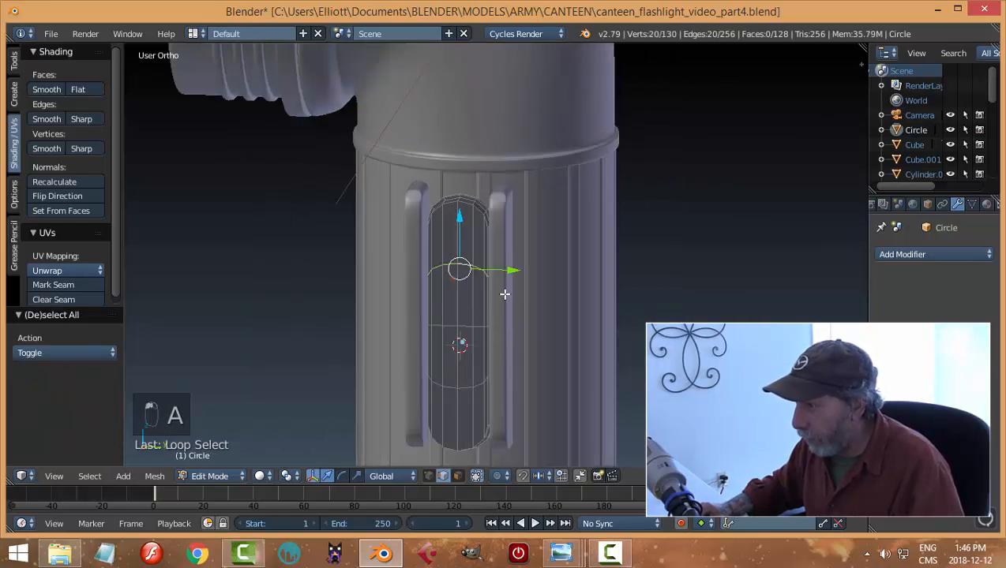
pyautogui.keyDown('shift'); pyautogui.moveTo(590, 332); pyautogui.dragTo(586, 249, button='middle'); pyautogui.keyUp('shift')
pyautogui.press('s')
pyautogui.press('z')
pyautogui.press('0')
pyautogui.press('Return')
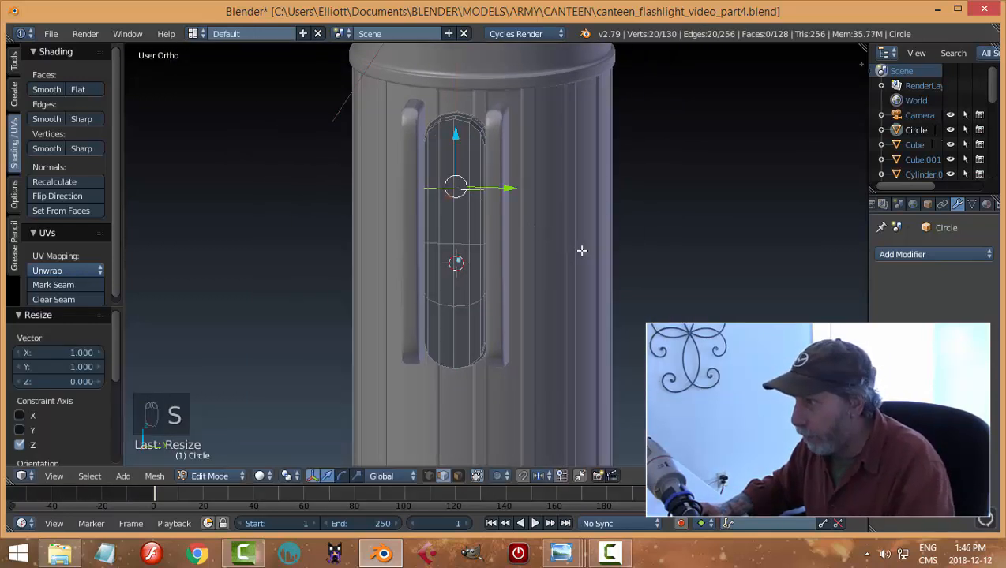
pyautogui.press('a')
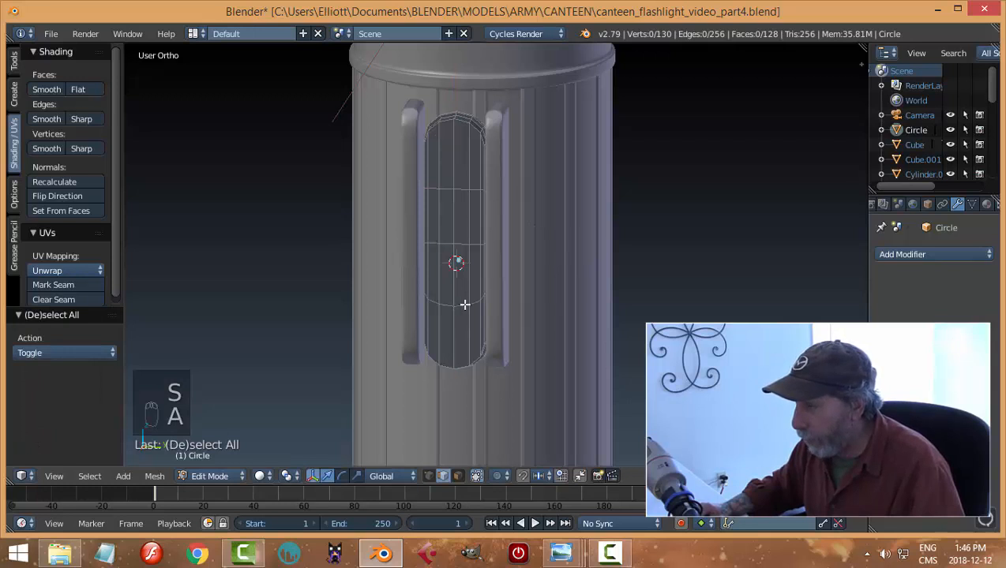
# Flatten the lower added edge loop on the switch housing by scaling it to 0 along Z
pyautogui.keyDown('alt'); pyautogui.rightClick(465, 305); pyautogui.keyUp('alt')
pyautogui.press('s')
pyautogui.press('z')
pyautogui.press('0')
pyautogui.press('Return')
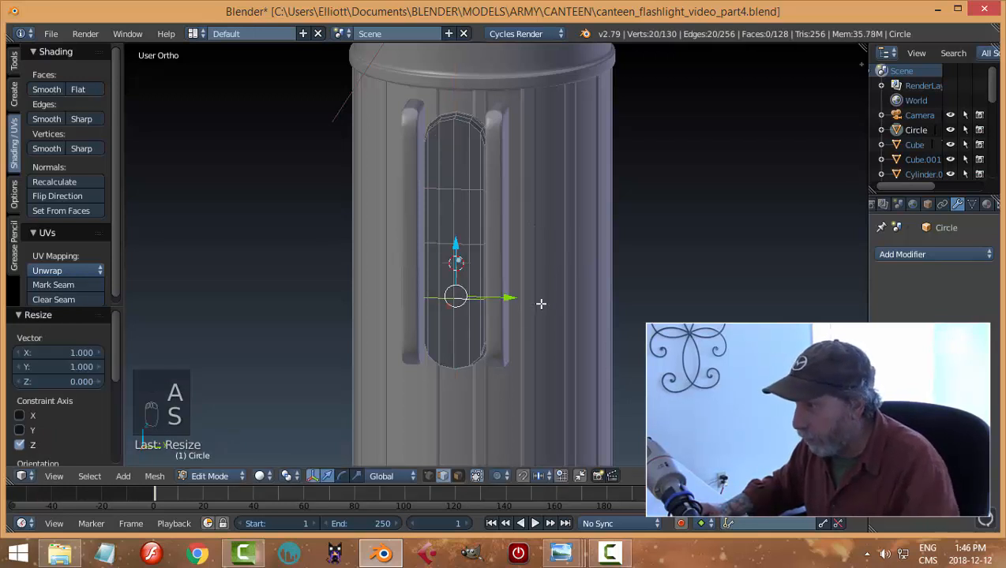
pyautogui.press('a')
# Add a horizontal loop cut near each rounded end of the housing, one at the top and one at the bottom
pyautogui.hotkey('ctrl', 'r')
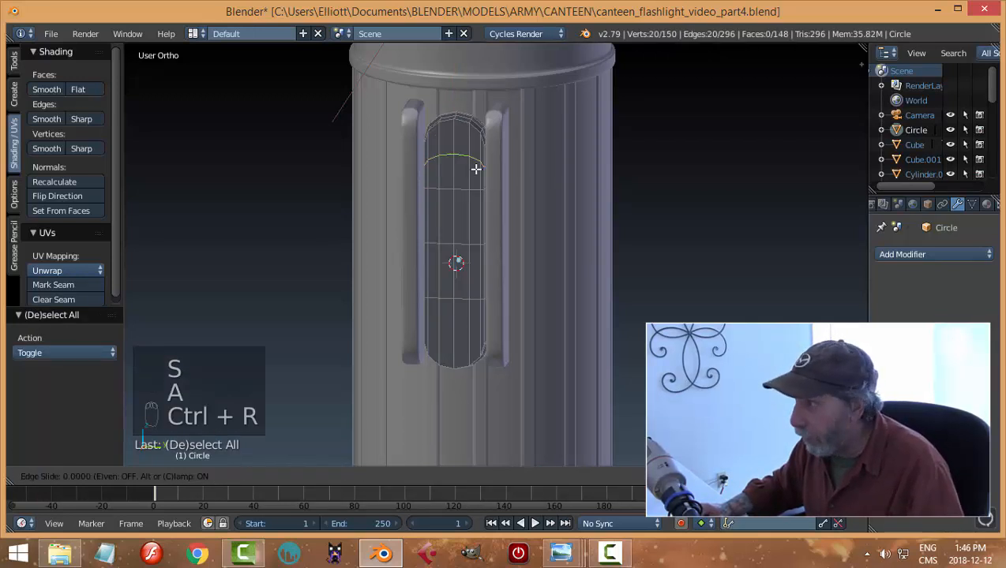
pyautogui.click(473, 146)
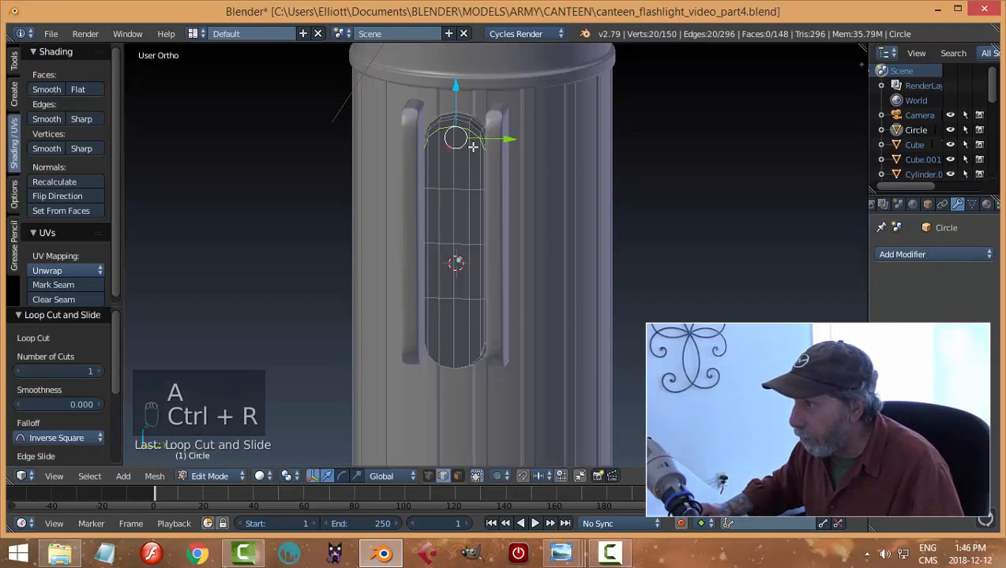
pyautogui.hotkey('ctrl', 'r')
pyautogui.click(482, 320)
pyautogui.click(482, 348)
pyautogui.press('a')
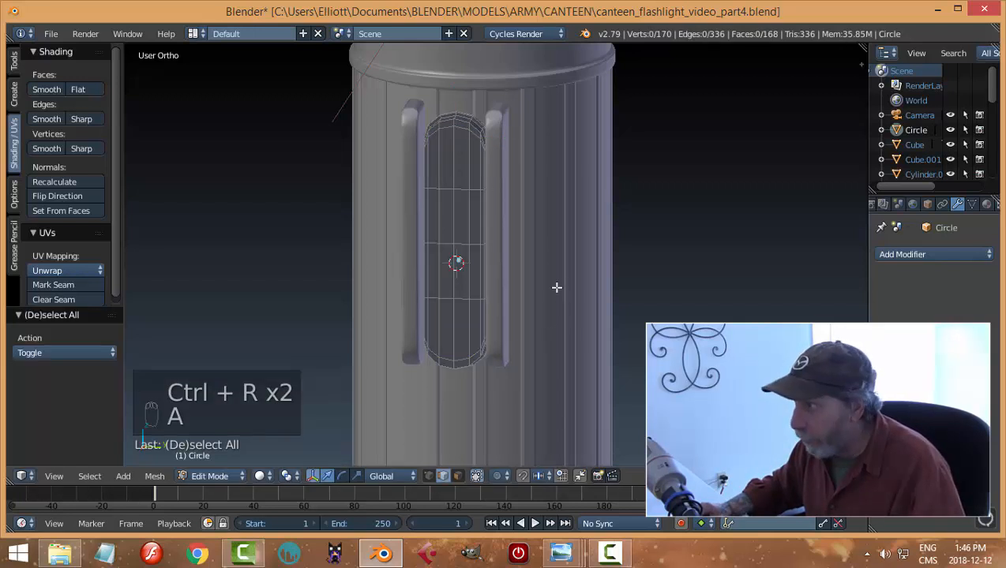
# Cut an edge loop around the housing's side wall and slide it towards the front face
pyautogui.moveTo(558, 331); pyautogui.dragTo(518, 349, button='middle')
pyautogui.scroll(2, 497, 207)
pyautogui.scroll(-2, 519, 348)
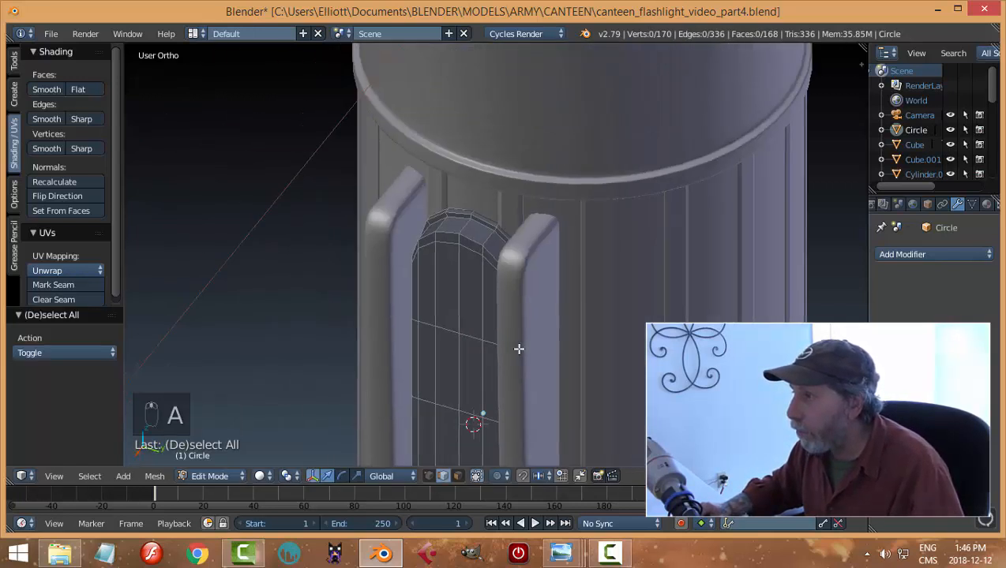
pyautogui.scroll(3, 437, 244)
pyautogui.hotkey('ctrl', 'r')
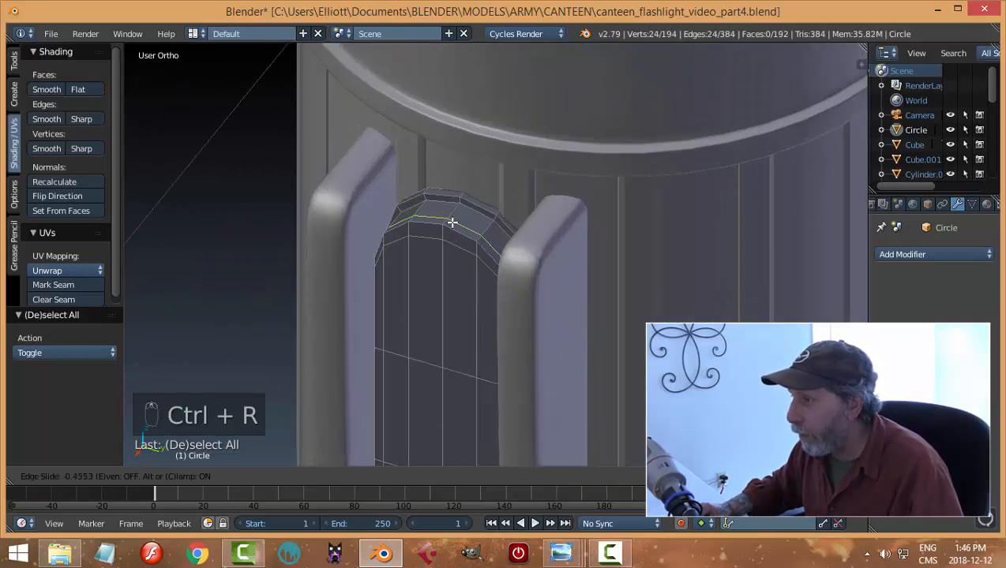
pyautogui.click(452, 217)
pyautogui.click(451, 222)
pyautogui.press('a')
# Add a Subdivision Surface modifier with a raised view level to the switch housing and shade the housing smooth
pyautogui.press('Tab')
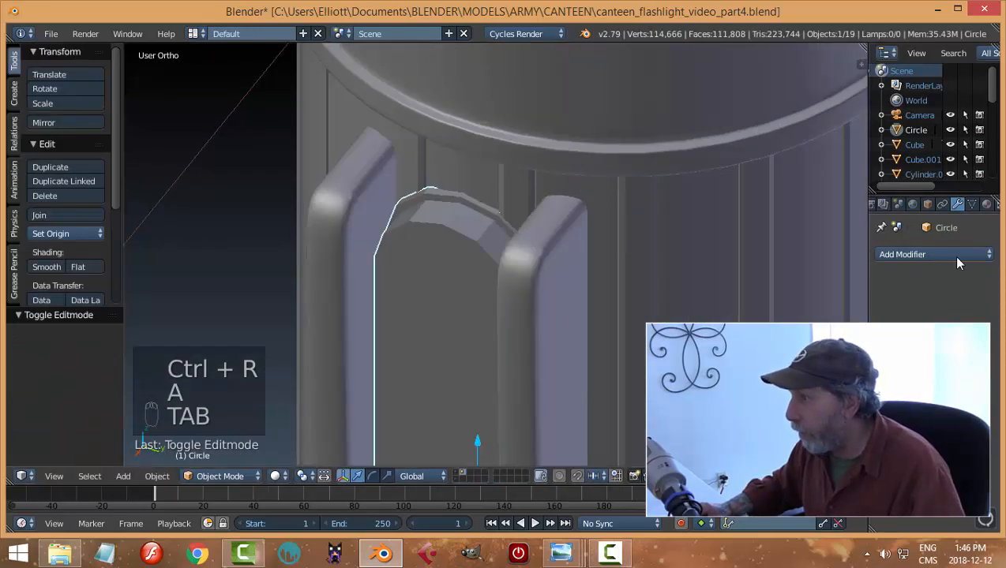
pyautogui.click(951, 254)
pyautogui.click(712, 499)
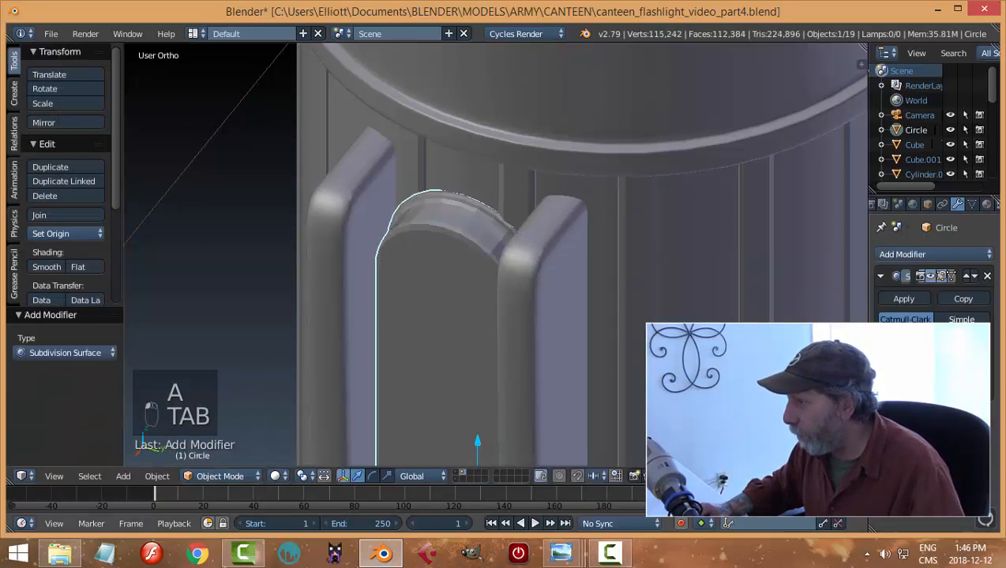
pyautogui.click(927, 353)
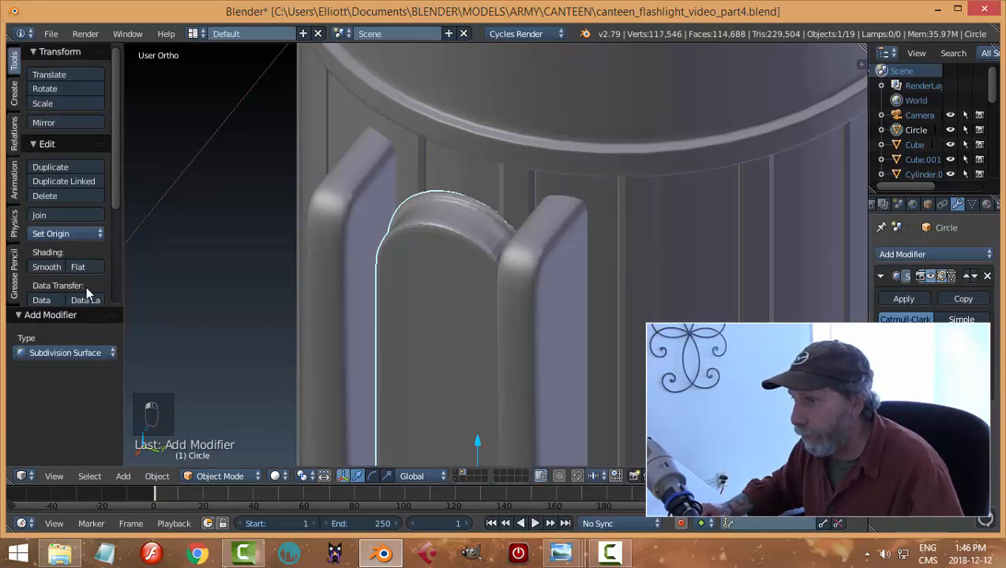
pyautogui.click(46, 267)
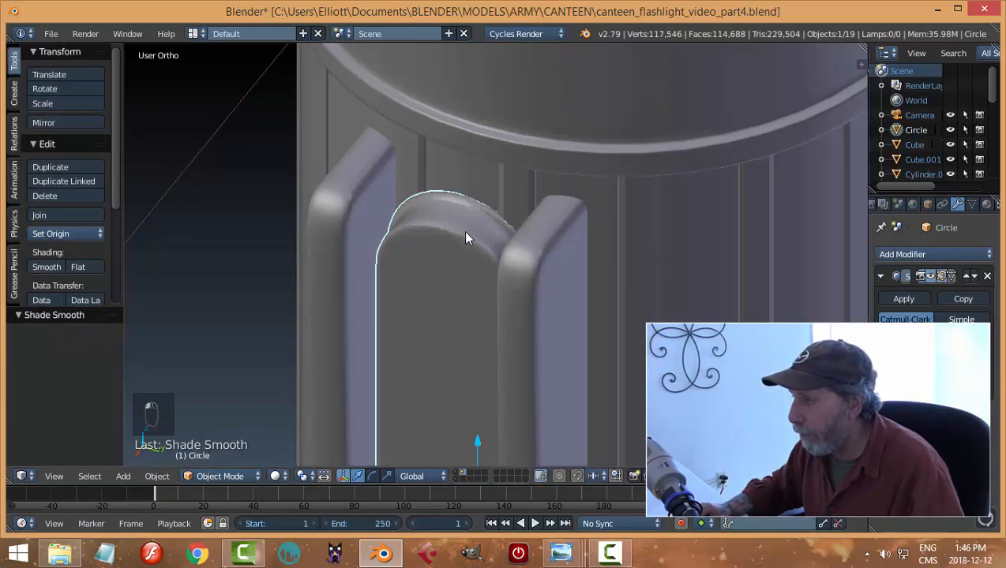
# Cut another edge loop around the housing's side wall close to the rim, and check the smoothed shape in Object Mode
pyautogui.press('Tab')
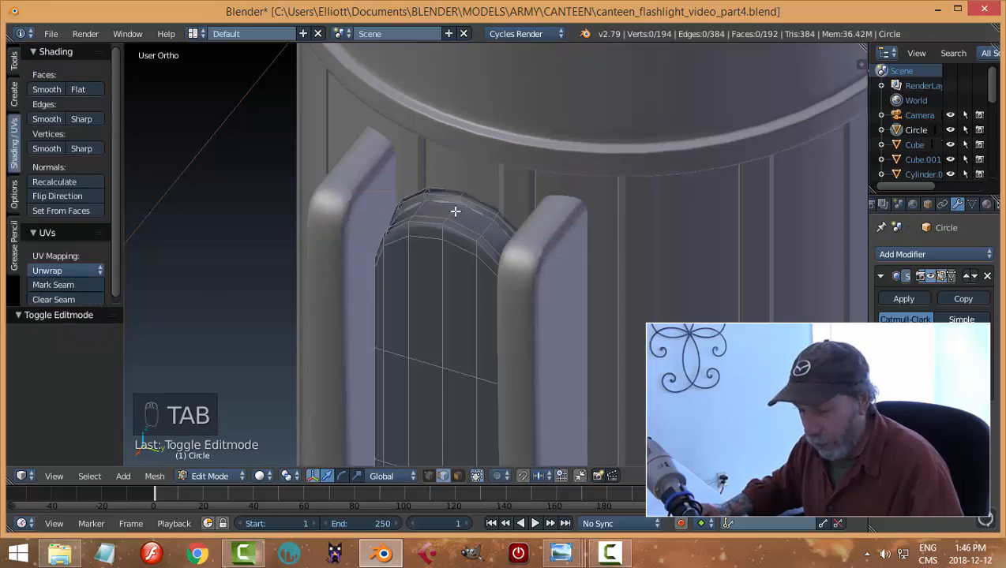
pyautogui.hotkey('ctrl', 'r')
pyautogui.click(458, 204)
pyautogui.press('Tab')
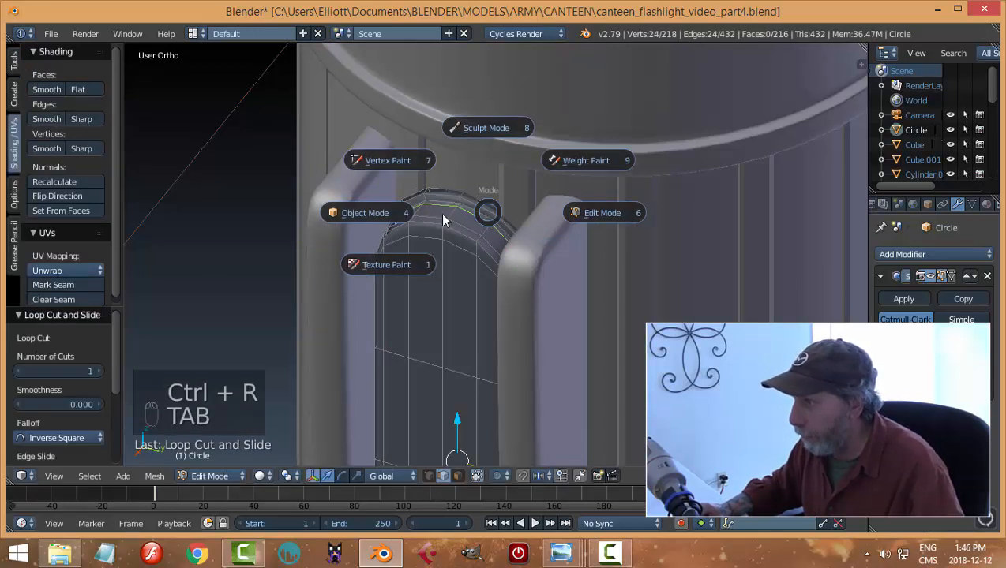
pyautogui.scroll(-3, 537, 225)
pyautogui.press('a')
pyautogui.press('a')
pyautogui.scroll(2, 553, 229)
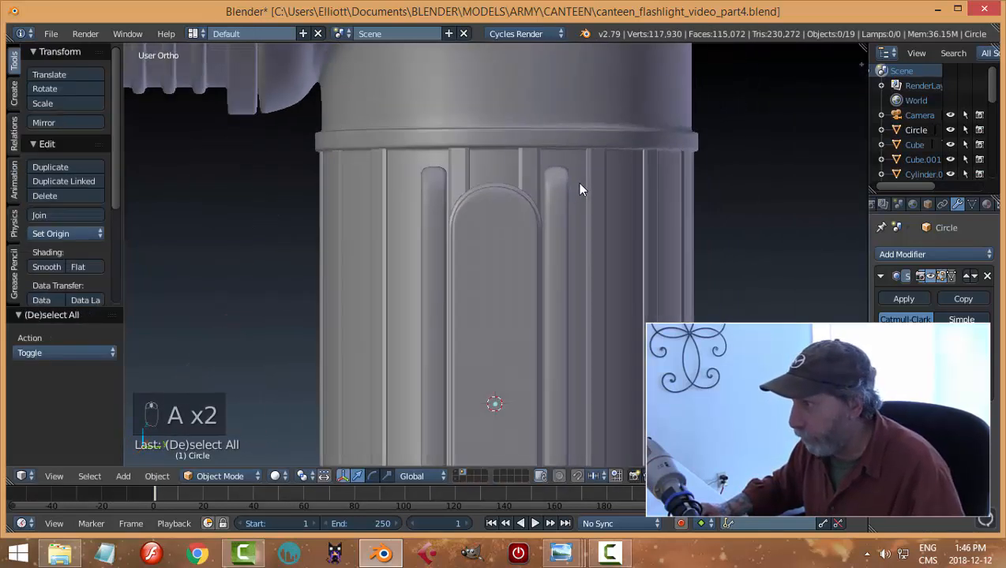
pyautogui.moveTo(580, 190); pyautogui.dragTo(521, 250, button='middle')
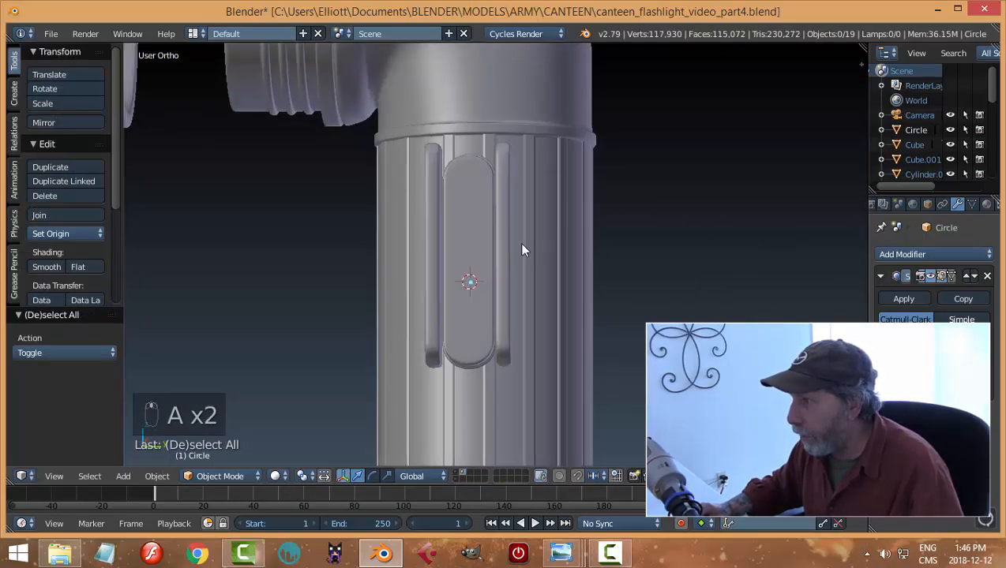
# Move the switch housing up slightly along Z between the guard blocks
pyautogui.rightClick(466, 203)
pyautogui.moveTo(472, 235); pyautogui.dragTo(472, 224)
pyautogui.moveTo(559, 229); pyautogui.dragTo(524, 251, button='middle')
# Scale the whole housing mesh slightly shorter along Z in Edit Mode and nudge it upward
pyautogui.press('Tab')
pyautogui.click(638, 248)
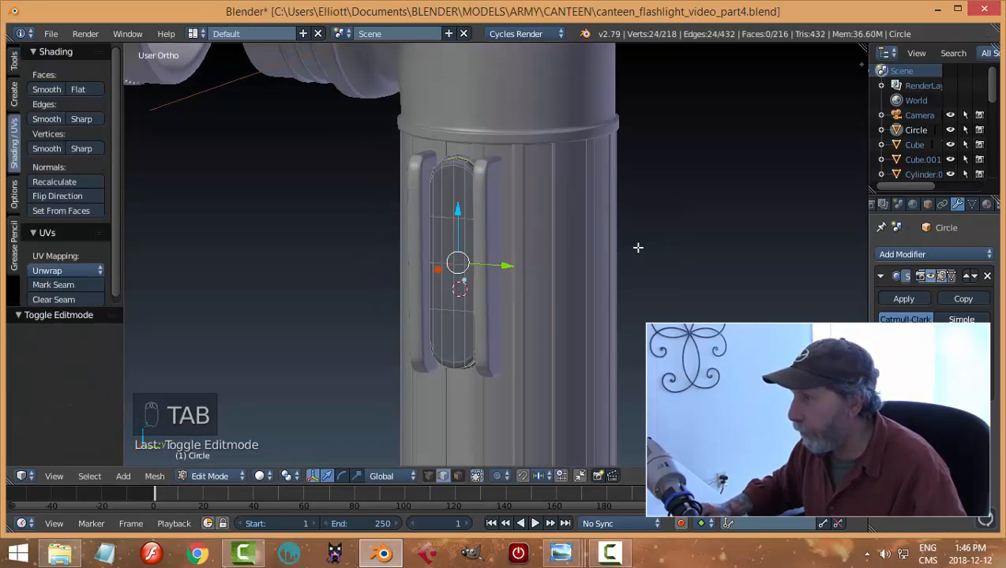
pyautogui.press('a')
pyautogui.press('a')
pyautogui.press('a')
pyautogui.press('s')
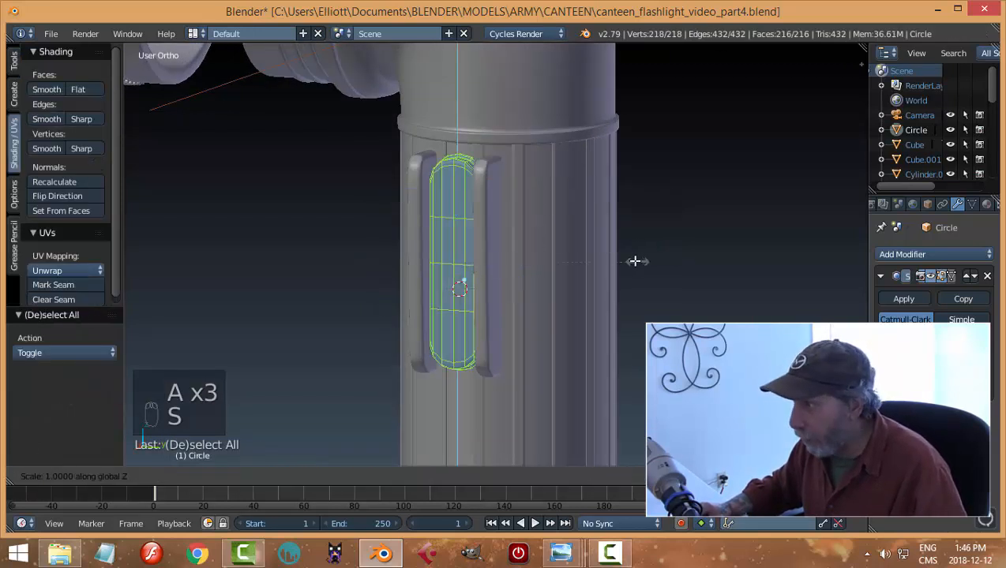
pyautogui.click(626, 251)
pyautogui.moveTo(460, 218); pyautogui.dragTo(460, 211)
pyautogui.press('a')
# Return to Object Mode and scale the switch housing to 1.124 along X
pyautogui.scroll(-4, 545, 247)
pyautogui.moveTo(546, 247); pyautogui.dragTo(637, 246, button='middle')
pyautogui.press('Tab')
pyautogui.press('a')
pyautogui.scroll(4, 558, 293)
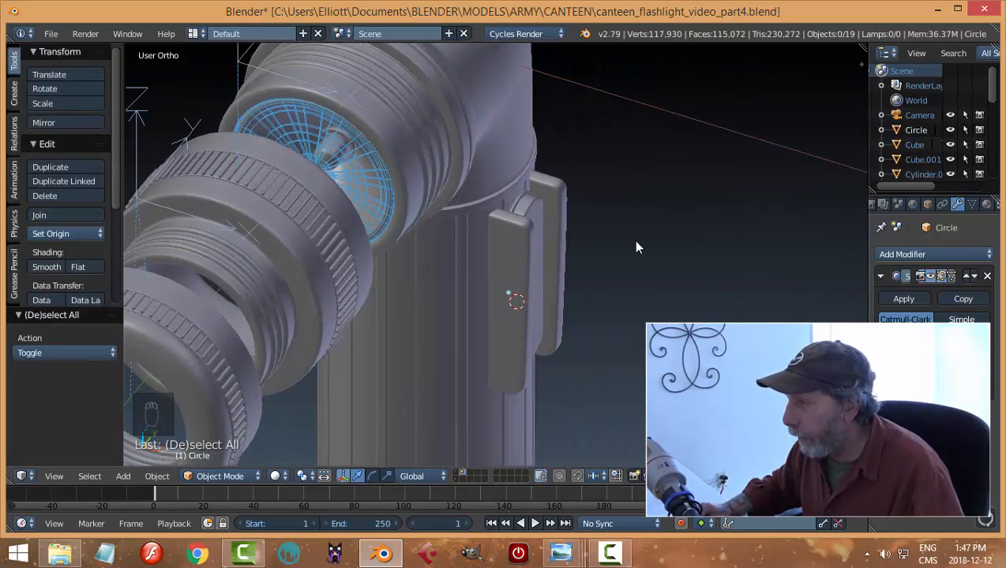
pyautogui.rightClick(542, 212)
pyautogui.moveTo(552, 215); pyautogui.dragTo(641, 252, button='middle')
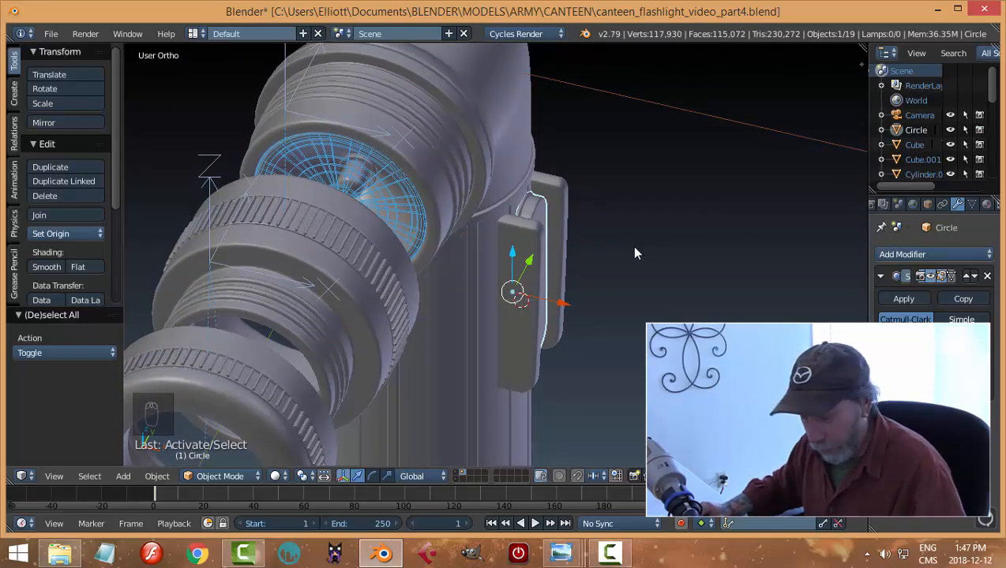
pyautogui.press('s')
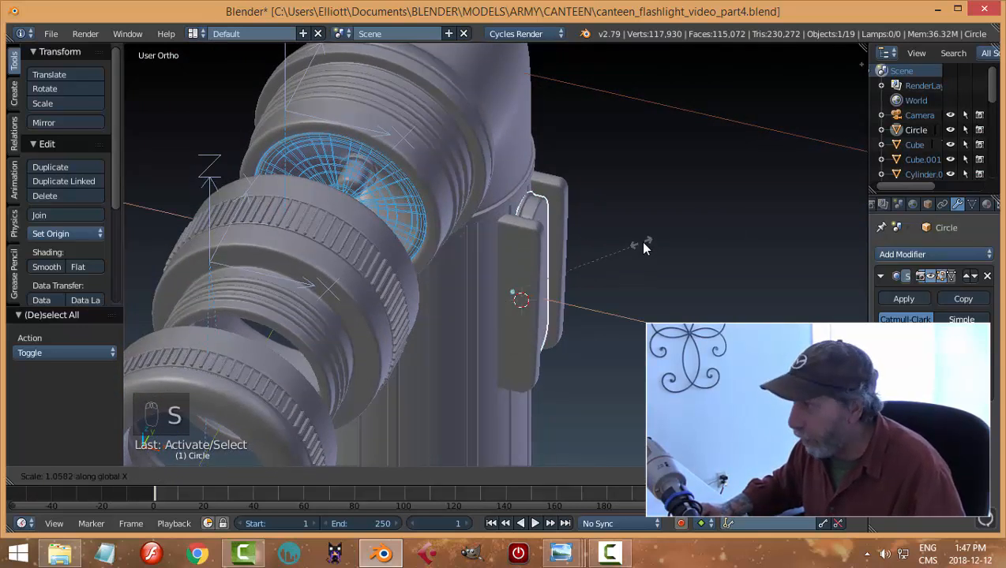
pyautogui.click(652, 258)
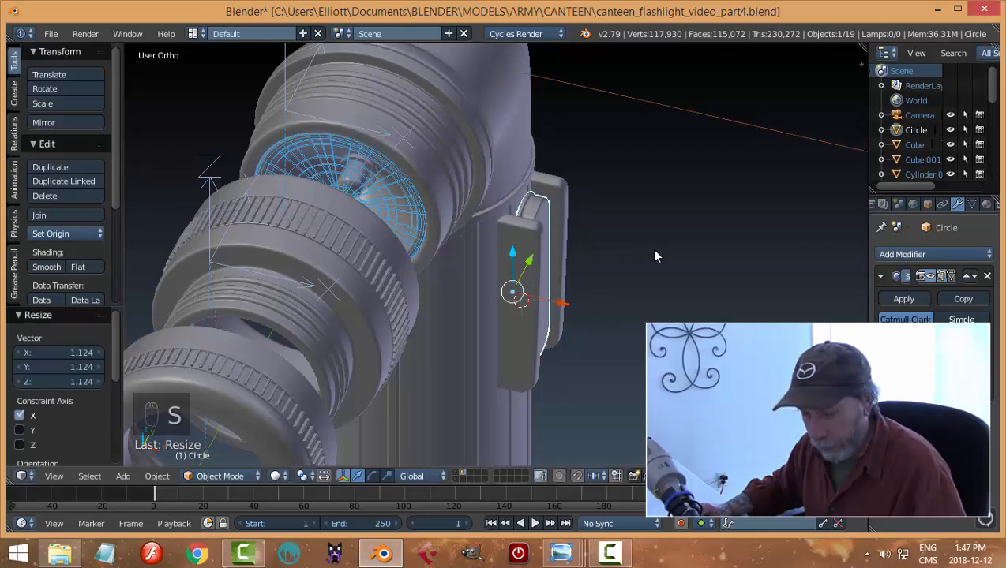
pyautogui.press('a')
# Set the switch housing's origin to its geometry and snap the 3D cursor to the housing
pyautogui.scroll(-2, 650, 251)
pyautogui.moveTo(636, 266); pyautogui.dragTo(523, 227, button='middle')
pyautogui.rightClick(494, 230)
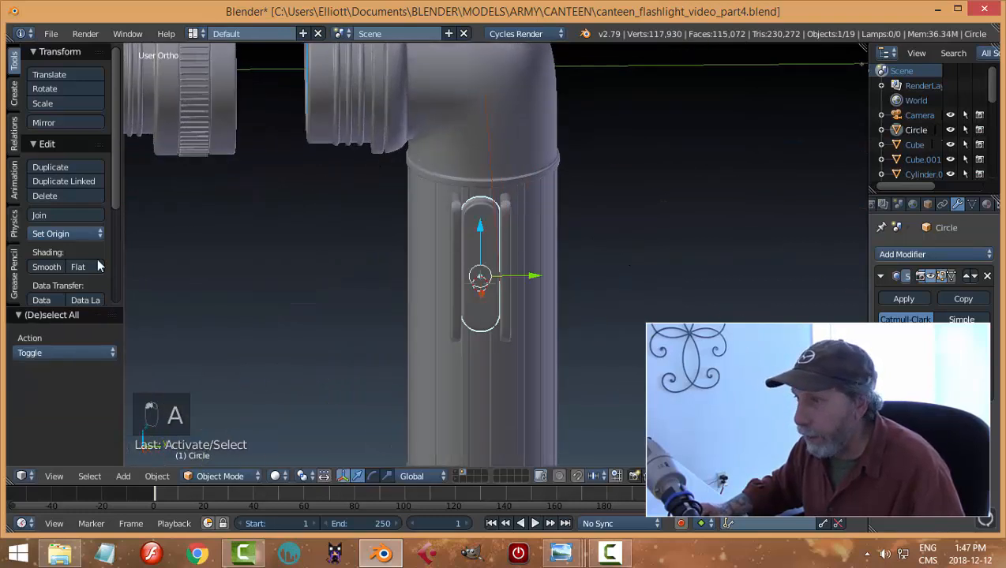
pyautogui.click(49, 232)
pyautogui.click(71, 265)
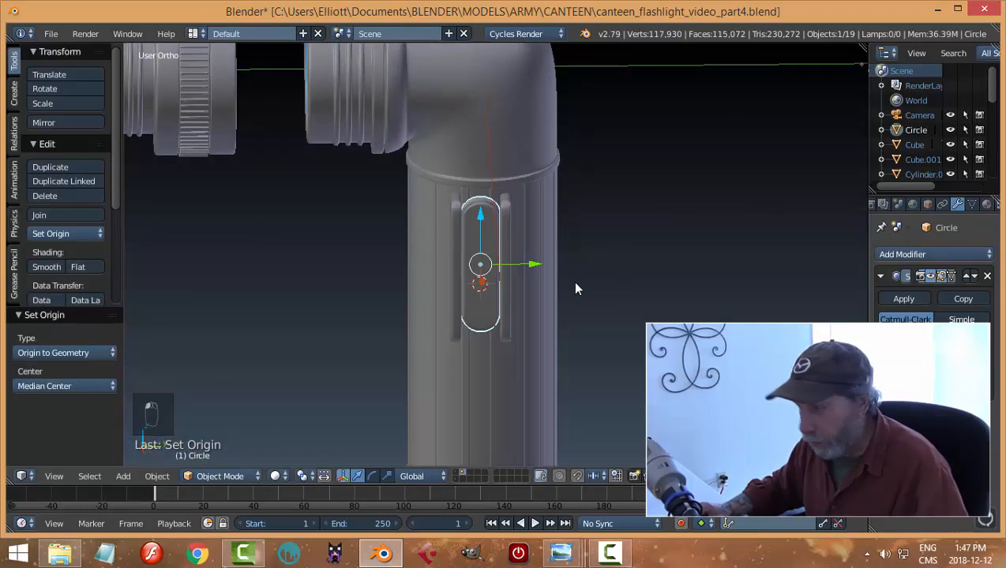
pyautogui.hotkey('shift', 's')
pyautogui.click(574, 282)
pyautogui.moveTo(574, 282)
pyautogui.mouseDown(button='middle')
pyautogui.moveTo(592, 286)
pyautogui.moveTo(521, 276)
pyautogui.moveTo(509, 259)
pyautogui.moveTo(505, 283)
pyautogui.moveTo(551, 275)
pyautogui.moveTo(552, 286)
pyautogui.mouseUp(button='middle')
# Deselect everything and save the flashlight file
pyautogui.press('a')
pyautogui.scroll(-3, 534, 282)
pyautogui.hotkey('ctrl', 's')
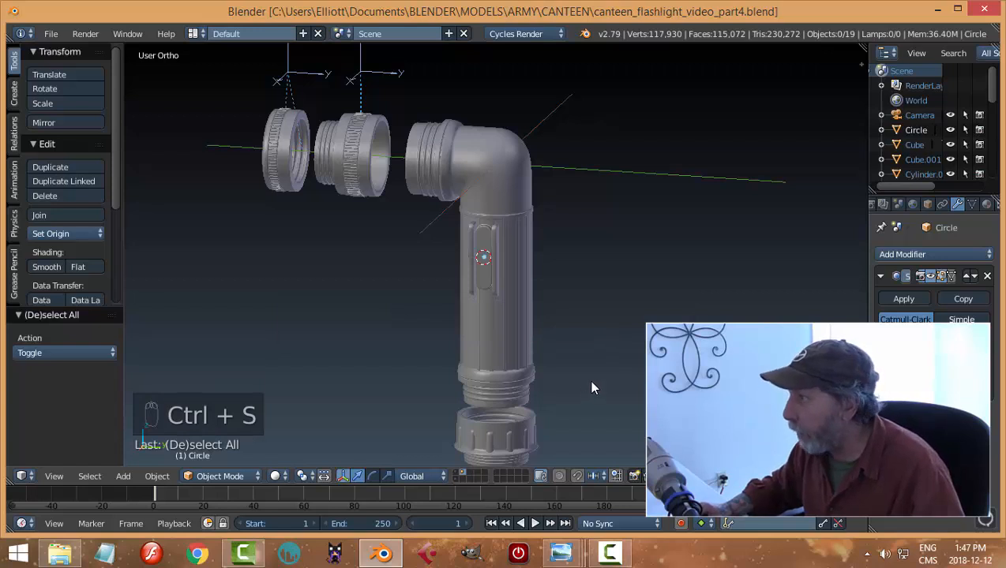
# Switch to Windows Photo Viewer and examine the screws, button and slider of the switch in the two reference photos
pyautogui.moveTo(562, 555)
pyautogui.moveTo(645, 478)
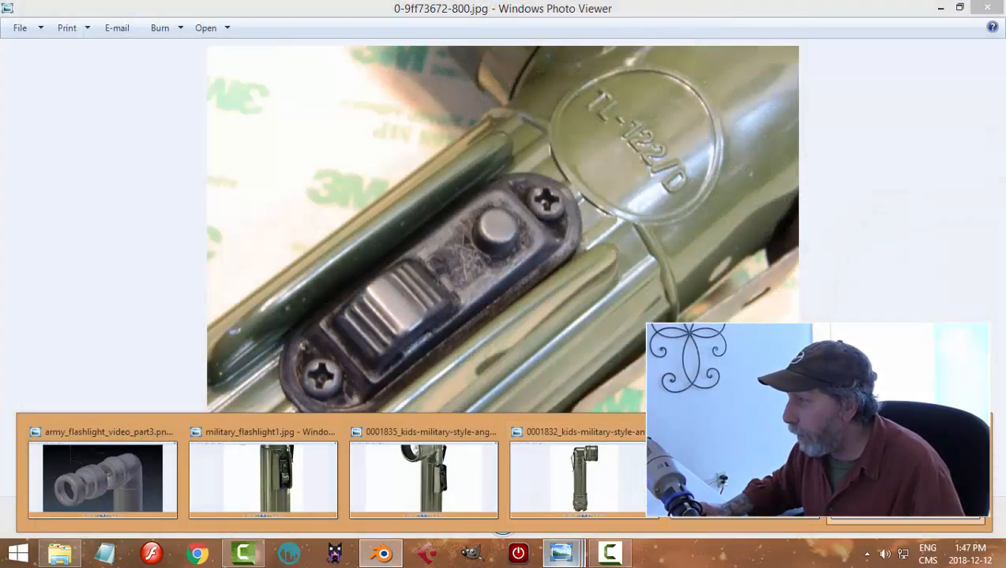
pyautogui.click(904, 474)
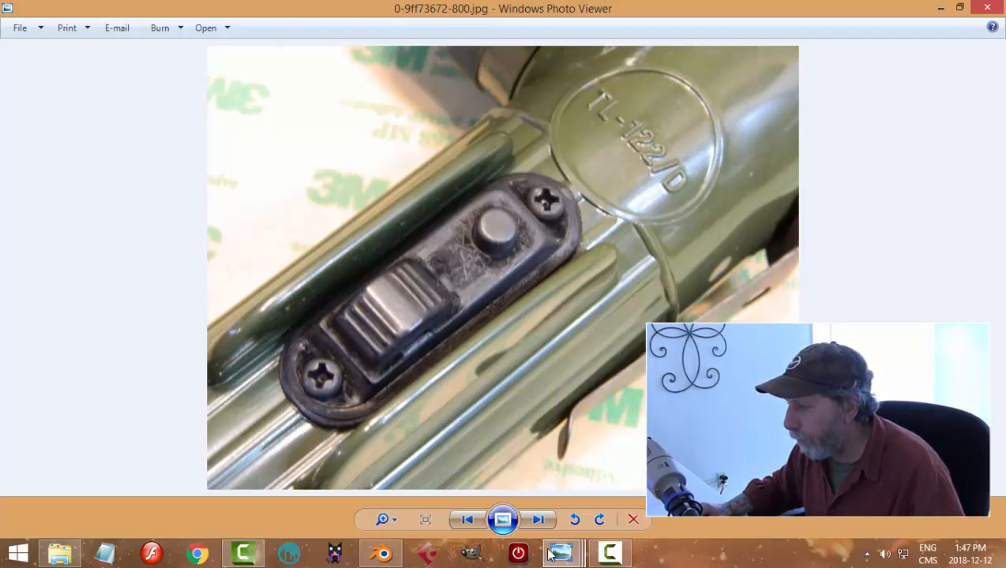
pyautogui.moveTo(553, 555)
pyautogui.click(450, 490)
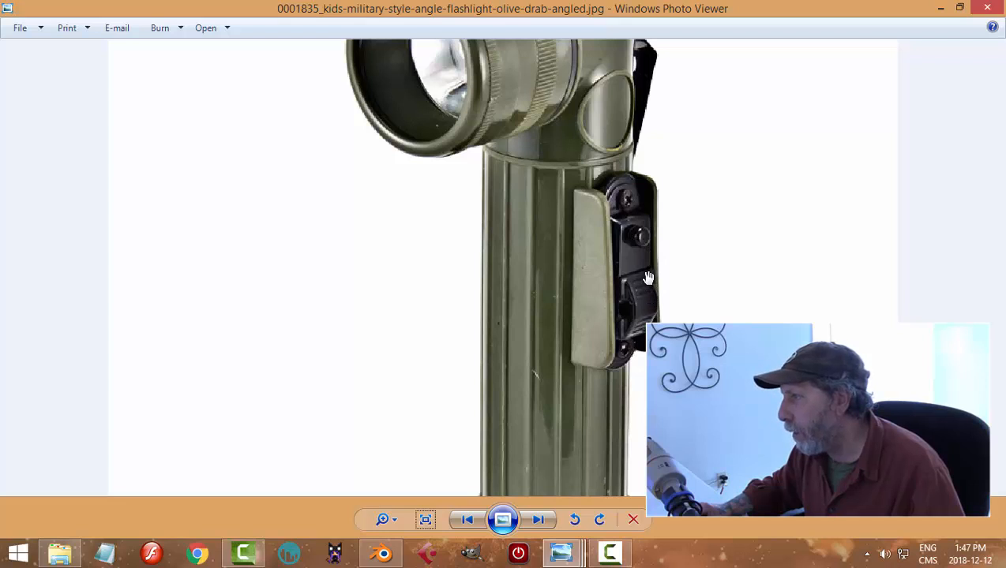
# Switch back to Blender and add a 12-vertex mesh circle at the centre of the switch housing
pyautogui.click(384, 553)
pyautogui.scroll(6, 527, 251)
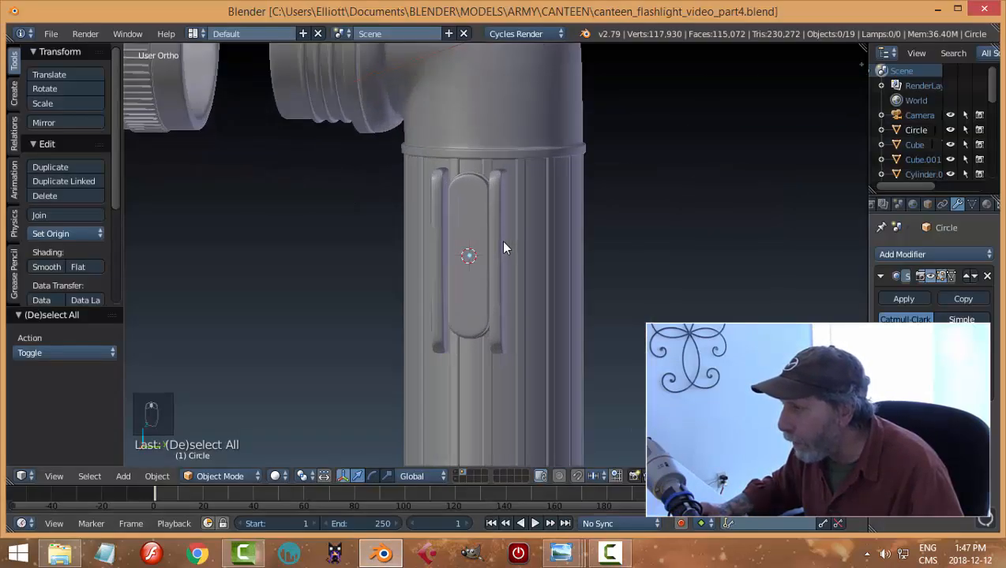
pyautogui.moveTo(501, 240); pyautogui.dragTo(461, 195, button='middle')
pyautogui.rightClick(462, 195)
pyautogui.hotkey('shift', 'a')
pyautogui.moveTo(505, 206)
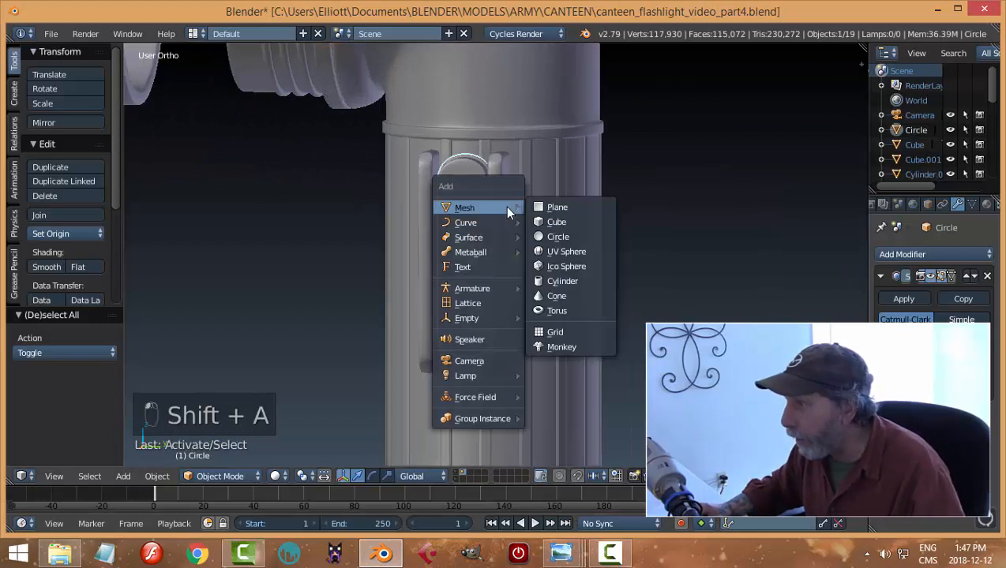
pyautogui.click(559, 235)
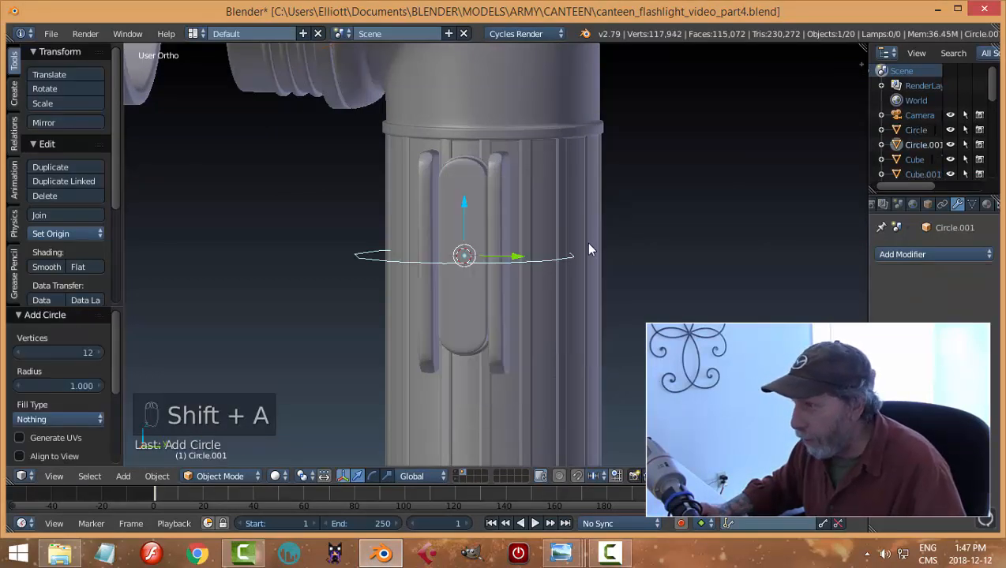
# Rotate the new circle 90° about the Y axis
pyautogui.press('r')
pyautogui.press('y')
pyautogui.press('9')
pyautogui.press('0')
pyautogui.press('Return')
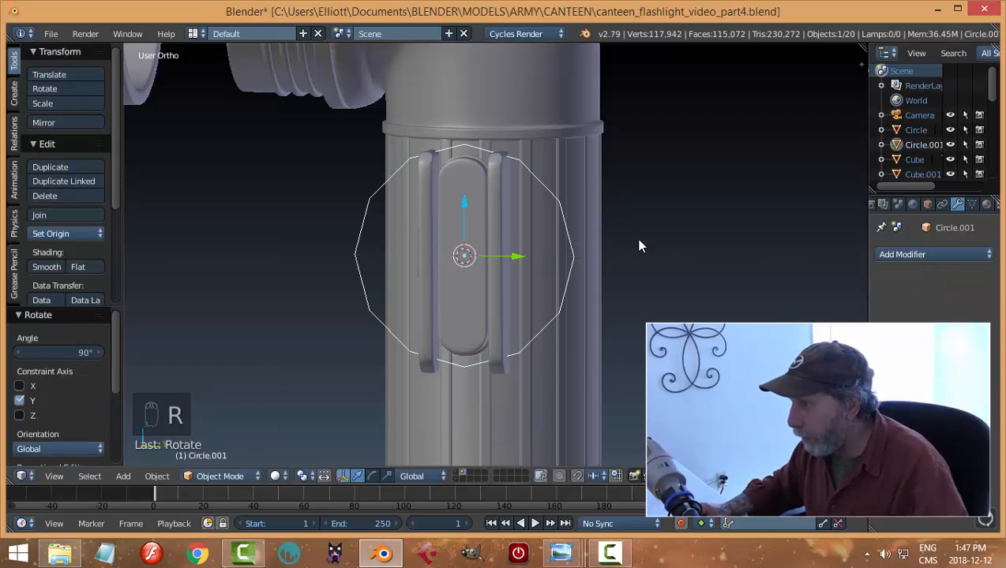
# Scale the circle's vertices to 0.183 in Edit Mode so that it fits within the housing's width
pyautogui.press('Tab')
pyautogui.click(743, 242)
pyautogui.press('s')
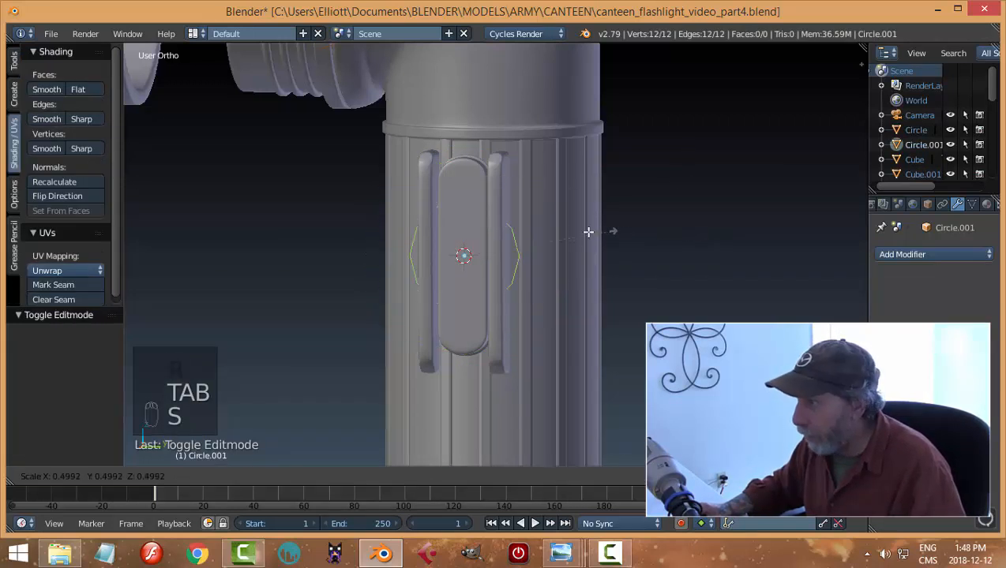
pyautogui.click(517, 242)
pyautogui.moveTo(516, 243); pyautogui.dragTo(425, 270, button='middle')
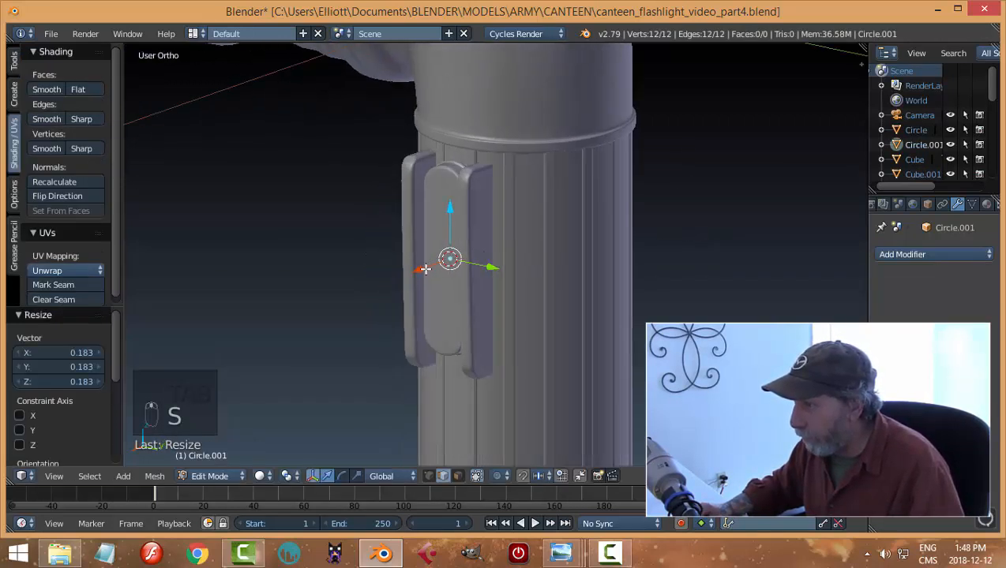
# Move the circle out to the housing's front, scale it to 0.658 and raise it 0.674 along Z to the housing's upper end
pyautogui.moveTo(425, 269); pyautogui.dragTo(411, 277)
pyautogui.press('s')
pyautogui.click(537, 282)
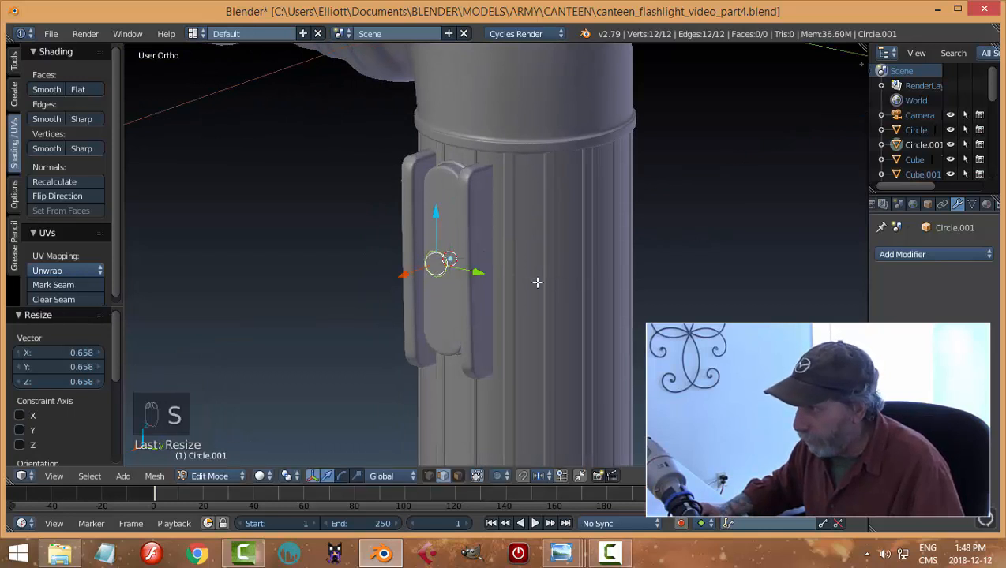
pyautogui.moveTo(444, 220); pyautogui.dragTo(446, 168)
pyautogui.click(448, 145)
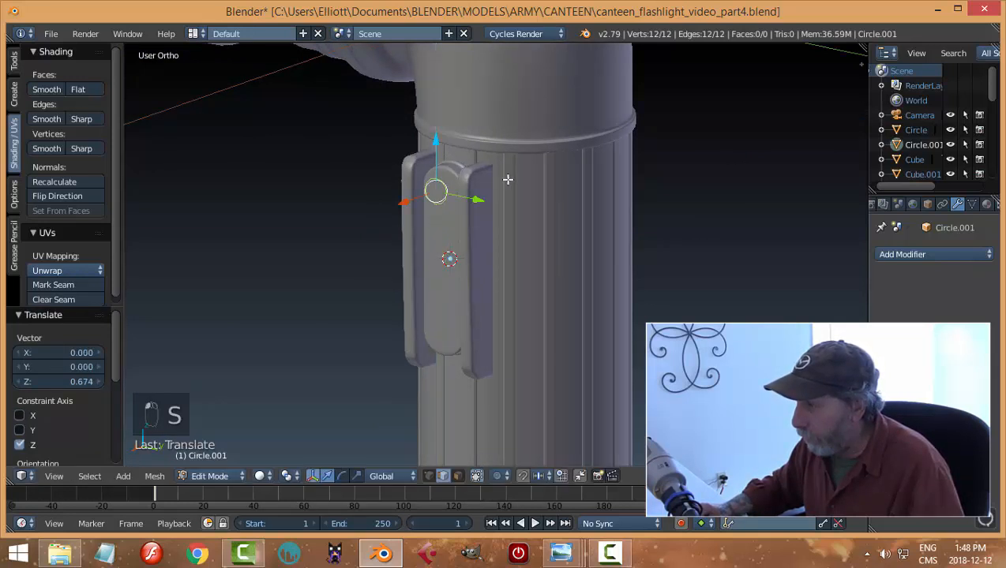
# Fill the circle with a face and extrude it about 0.086 outward to form a screw head
pyautogui.press('f')
pyautogui.moveTo(508, 175); pyautogui.dragTo(487, 216, button='middle')
pyautogui.press('e')
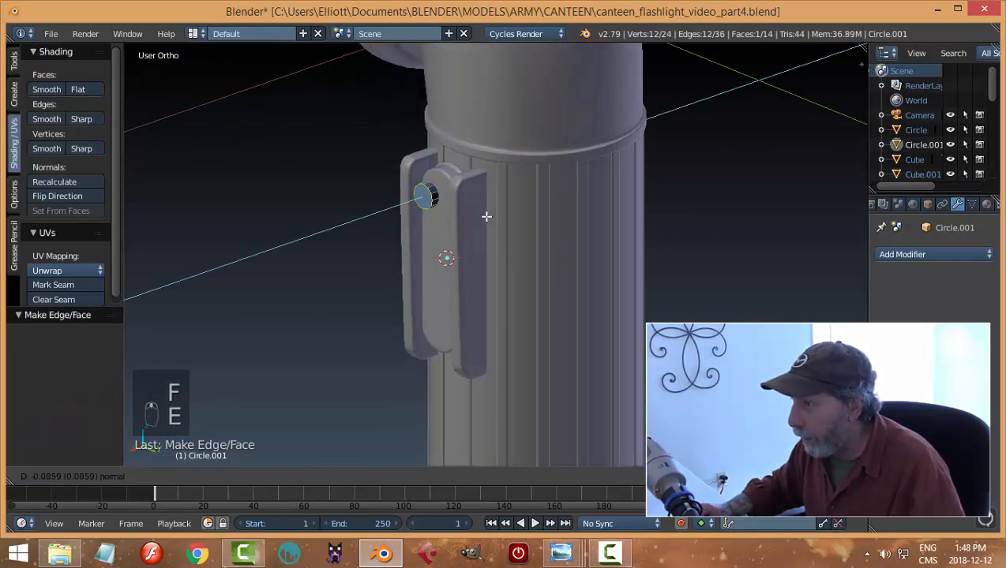
pyautogui.click(485, 216)
# Recalculate the normals of the whole screw head
pyautogui.press('a')
pyautogui.press('a')
pyautogui.press('a')
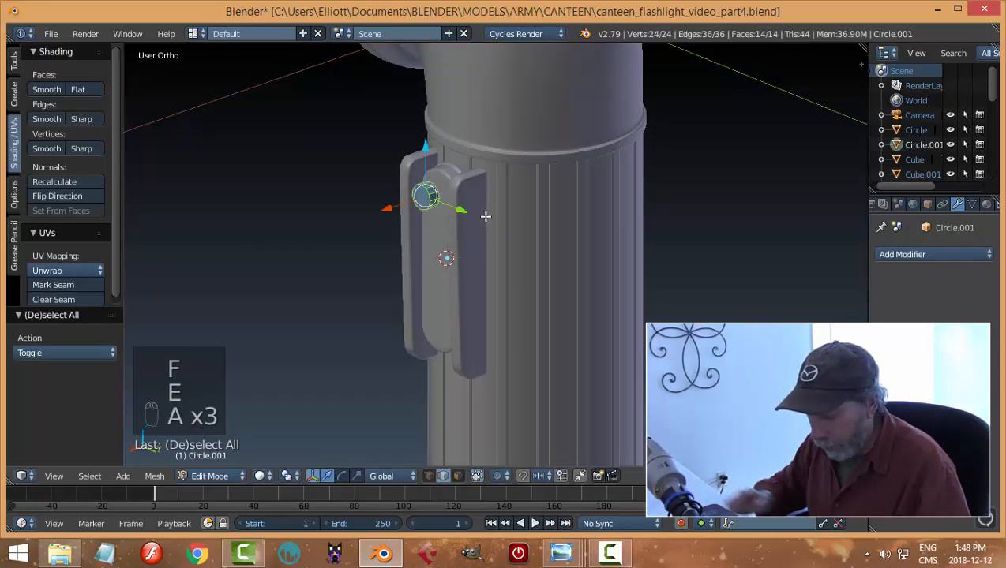
pyautogui.hotkey('ctrl', 'n')
pyautogui.press('a')
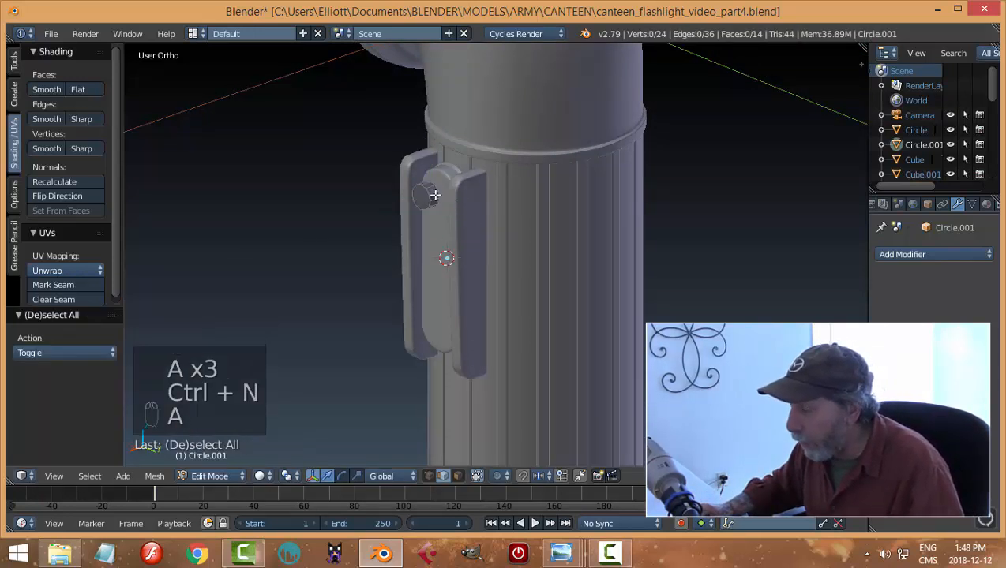
# Bevel the screw head's front edge loop with one segment and an offset of about 0.027
pyautogui.scroll(4, 420, 195)
pyautogui.keyDown('alt'); pyautogui.rightClick(358, 128); pyautogui.keyUp('alt')
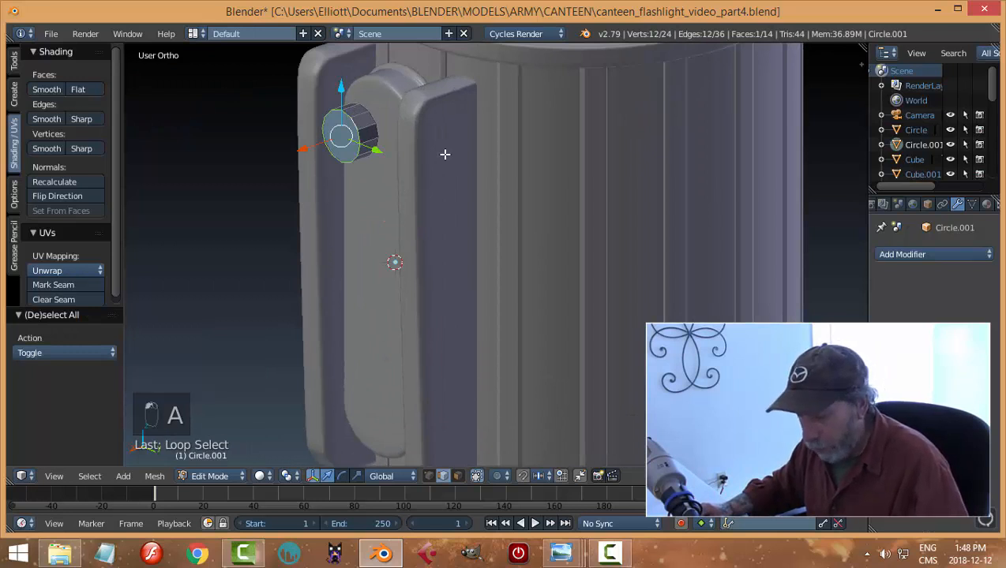
pyautogui.hotkey('ctrl', 'b')
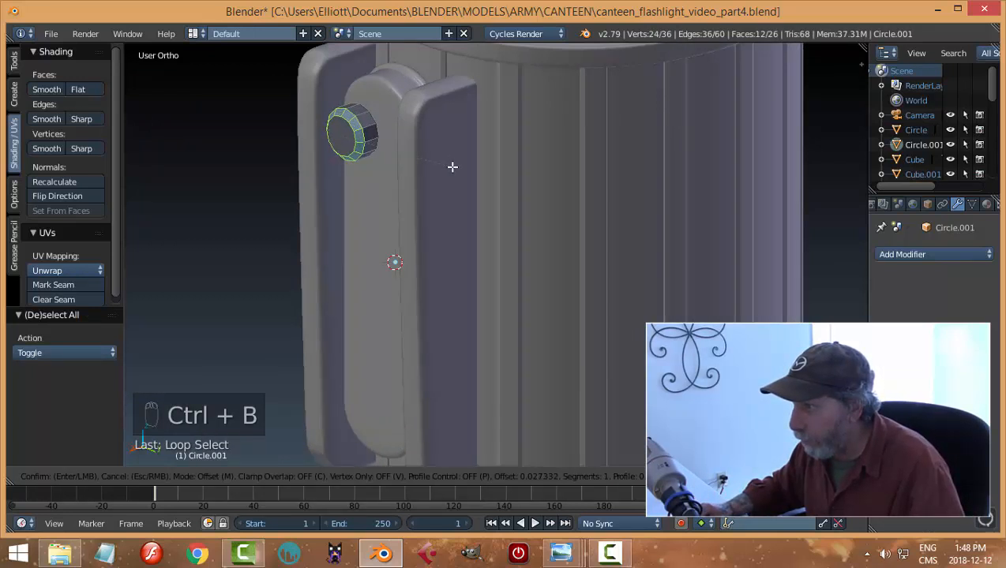
pyautogui.click(453, 167)
pyautogui.press('a')
# In Object Mode, move the screw head -0.155 along X into the housing and set its origin to its geometry
pyautogui.press('Tab')
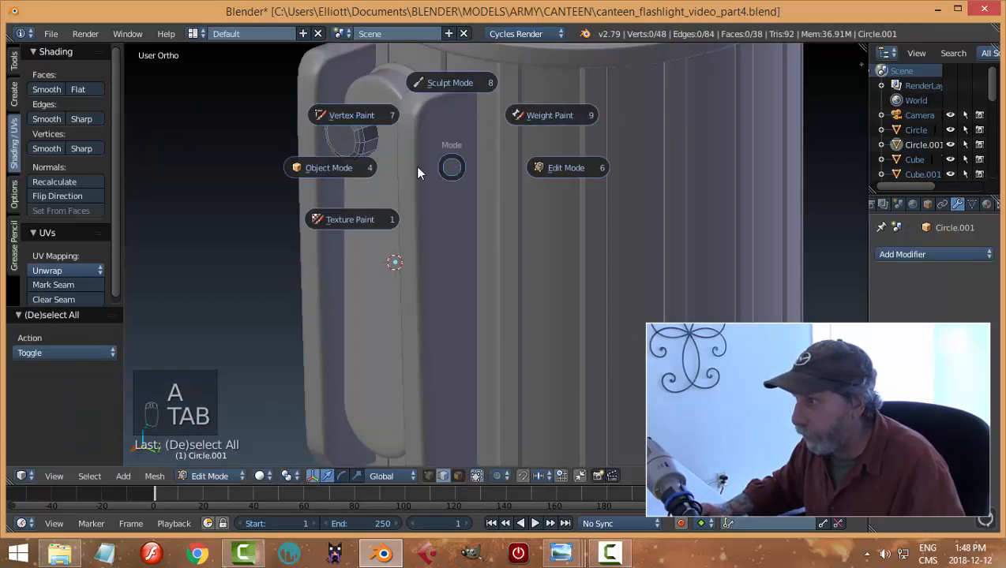
pyautogui.moveTo(353, 275); pyautogui.dragTo(382, 271)
pyautogui.click(99, 236)
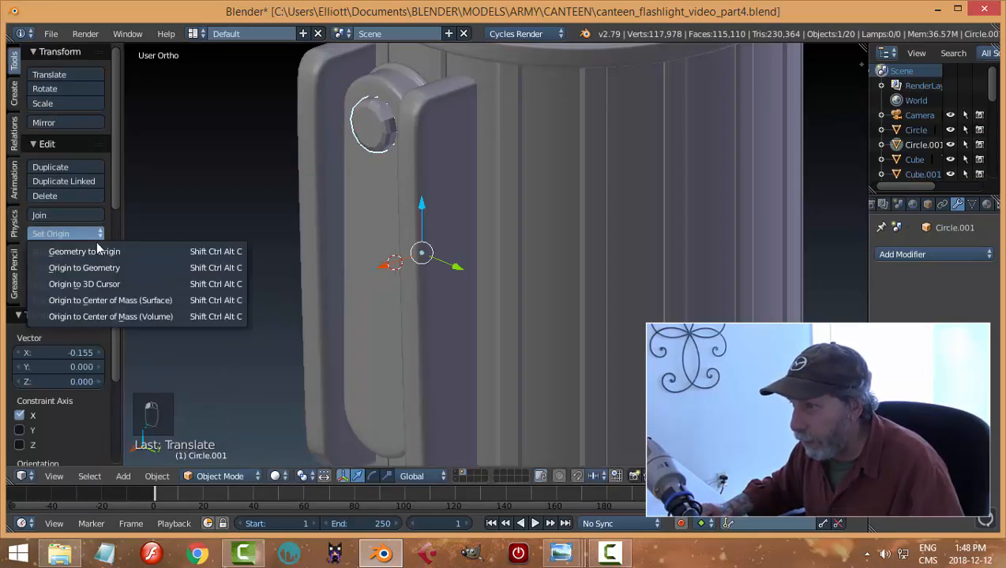
pyautogui.click(102, 267)
# Scale the screw head to 0.917
pyautogui.scroll(-3, 406, 271)
pyautogui.moveTo(406, 270); pyautogui.dragTo(492, 248, button='middle')
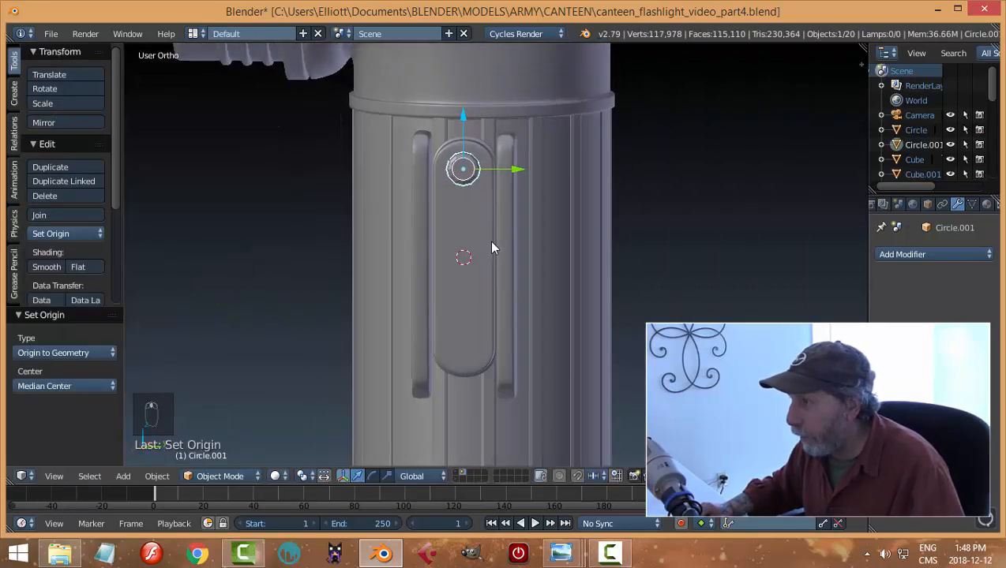
pyautogui.press('s')
pyautogui.click(562, 237)
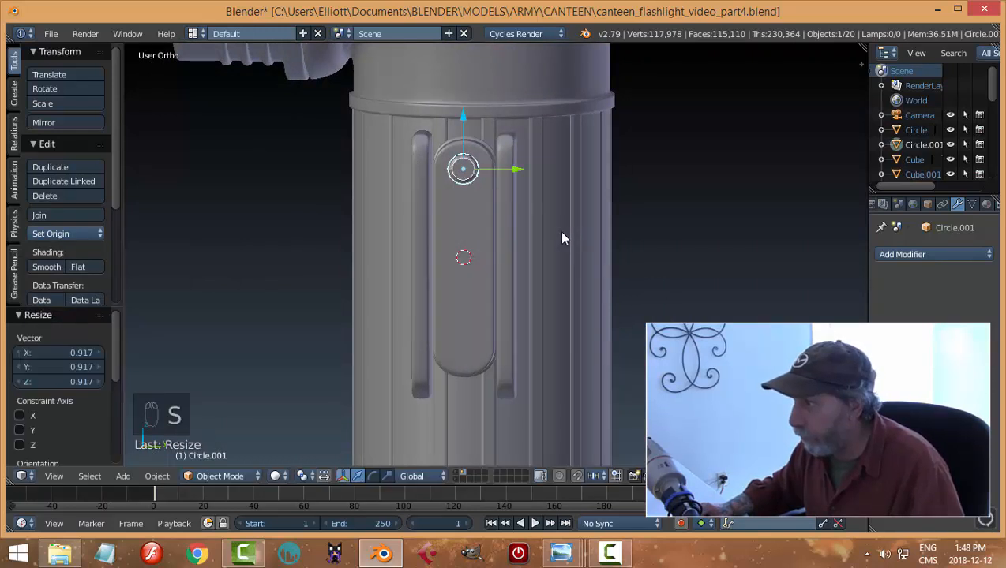
# Duplicate the screw head and move the copy about 1.36 down the Z axis to the housing's lower end, fine-tuning its height
pyautogui.hotkey('shift', 'd')
pyautogui.rightClick(513, 229)
pyautogui.press('g')
pyautogui.press('z')
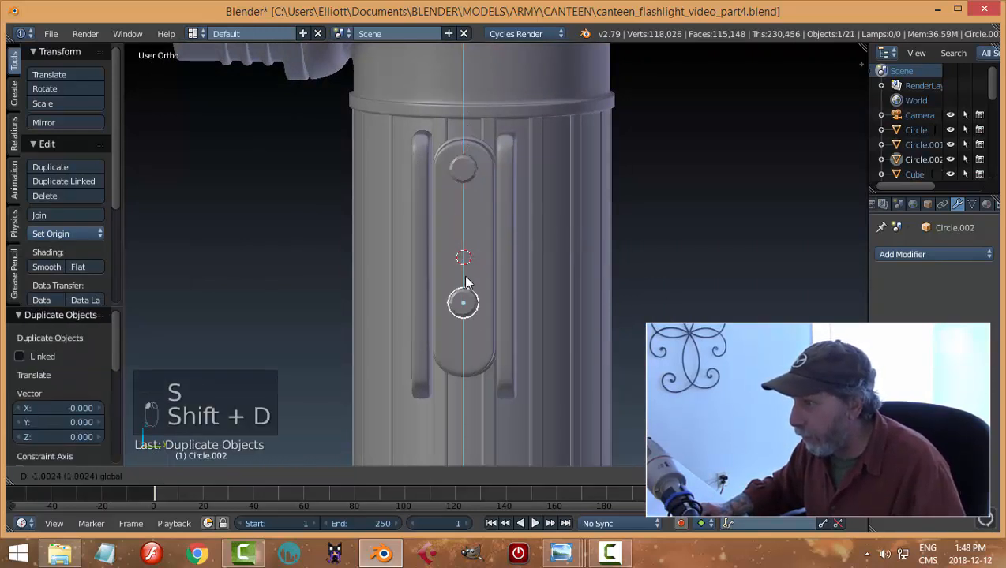
pyautogui.click(465, 300)
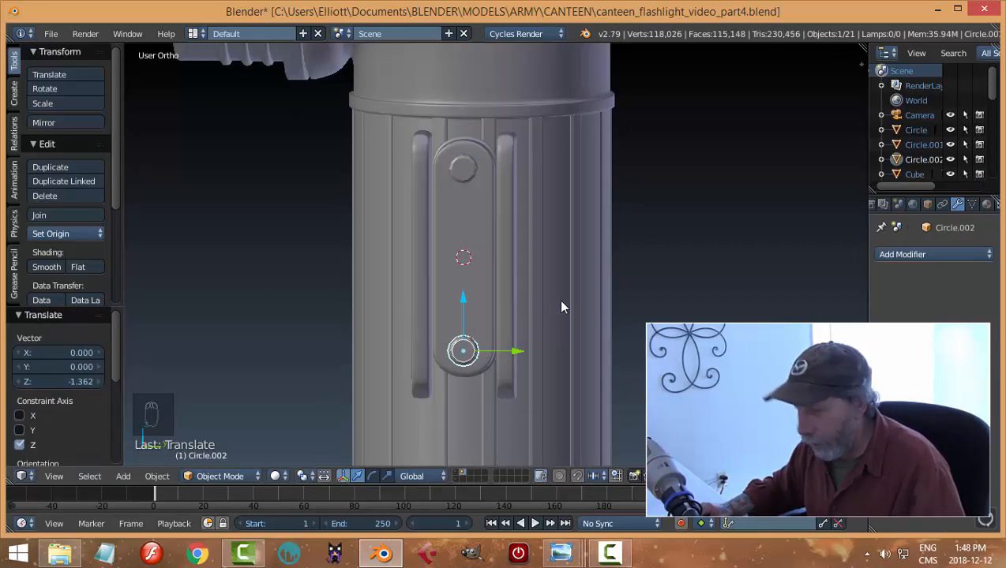
pyautogui.press('g')
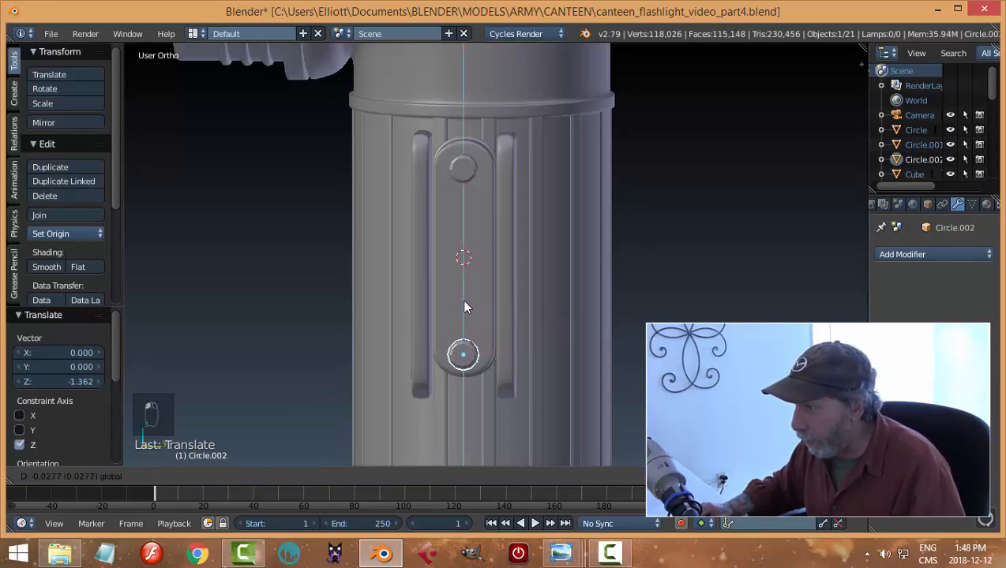
pyautogui.click(460, 297)
# Select both screw heads, sink them 0.017 into the housing along X and shade them smooth
pyautogui.press('a')
pyautogui.moveTo(574, 286); pyautogui.dragTo(410, 315, button='middle')
pyautogui.rightClick(408, 319)
pyautogui.keyDown('shift'); pyautogui.rightClick(416, 370); pyautogui.keyUp('shift')
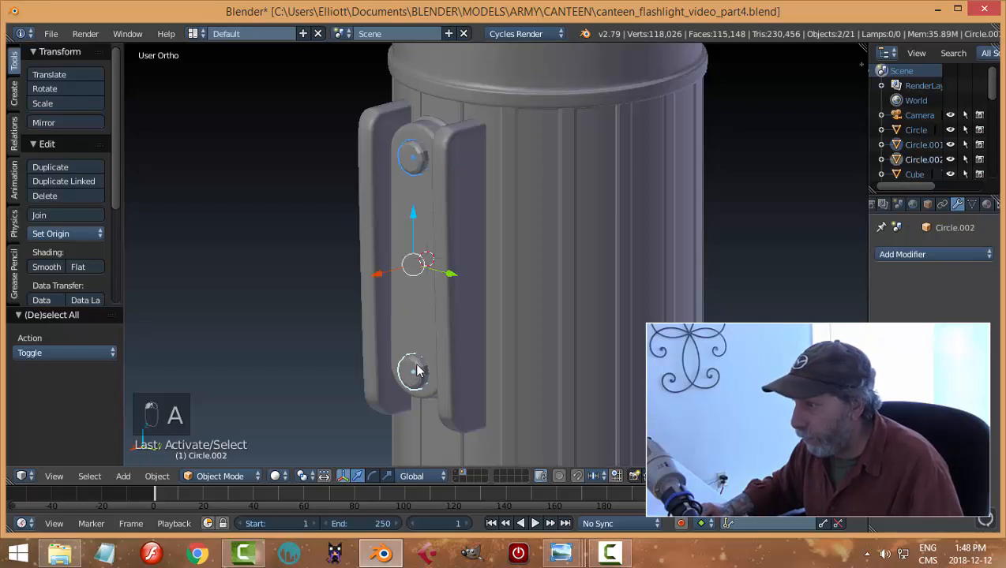
pyautogui.moveTo(383, 274); pyautogui.dragTo(375, 271)
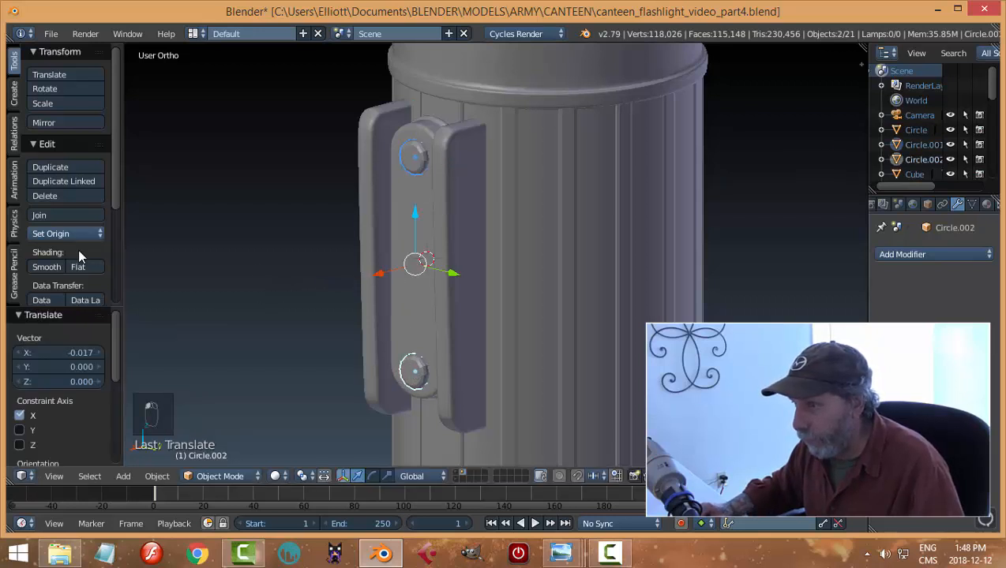
pyautogui.click(47, 267)
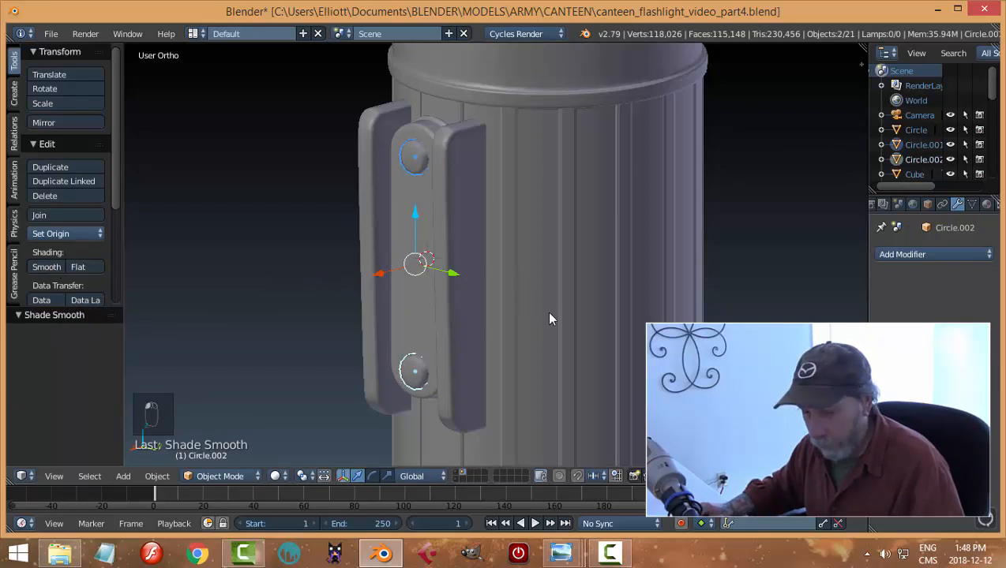
# Deselect everything and save the Blender file
pyautogui.press('a')
pyautogui.moveTo(550, 319); pyautogui.dragTo(517, 255, button='middle')
pyautogui.hotkey('ctrl', 's')
pyautogui.scroll(2, 514, 266)
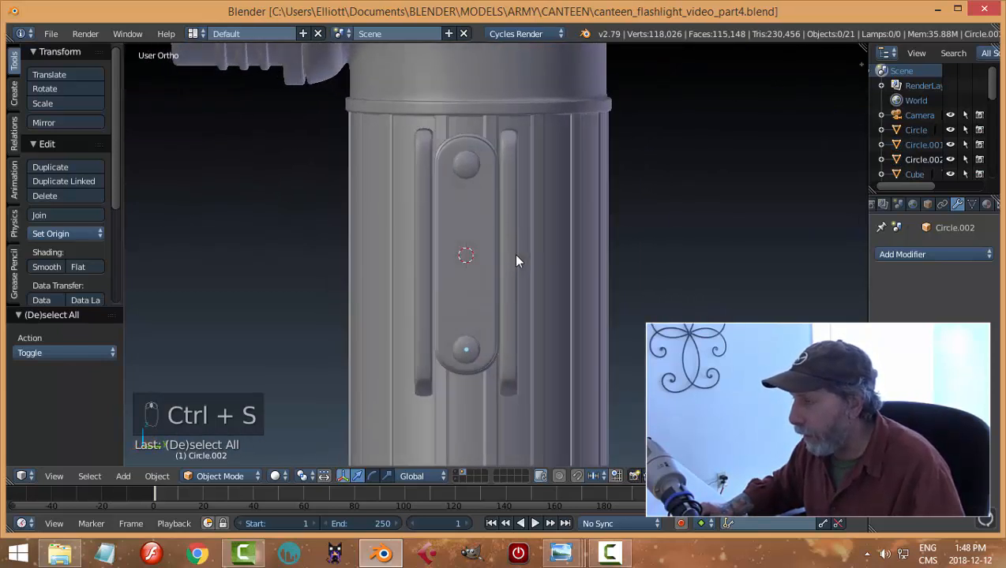
# Add a mesh plane at the centre of the switch housing and rotate it 90° about the Y axis
pyautogui.hotkey('shift', 'a')
pyautogui.moveTo(547, 250)
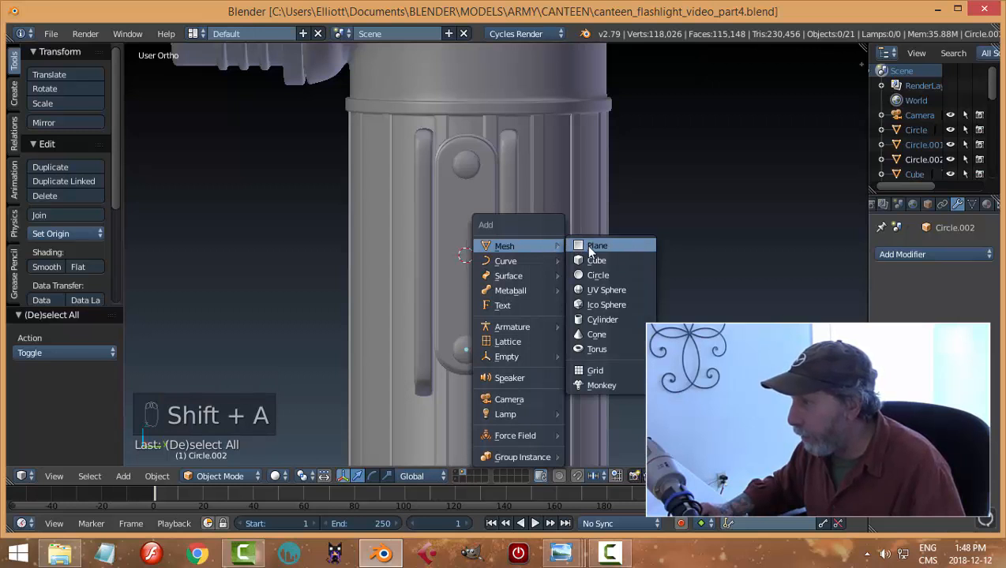
pyautogui.click(591, 249)
pyautogui.press('r')
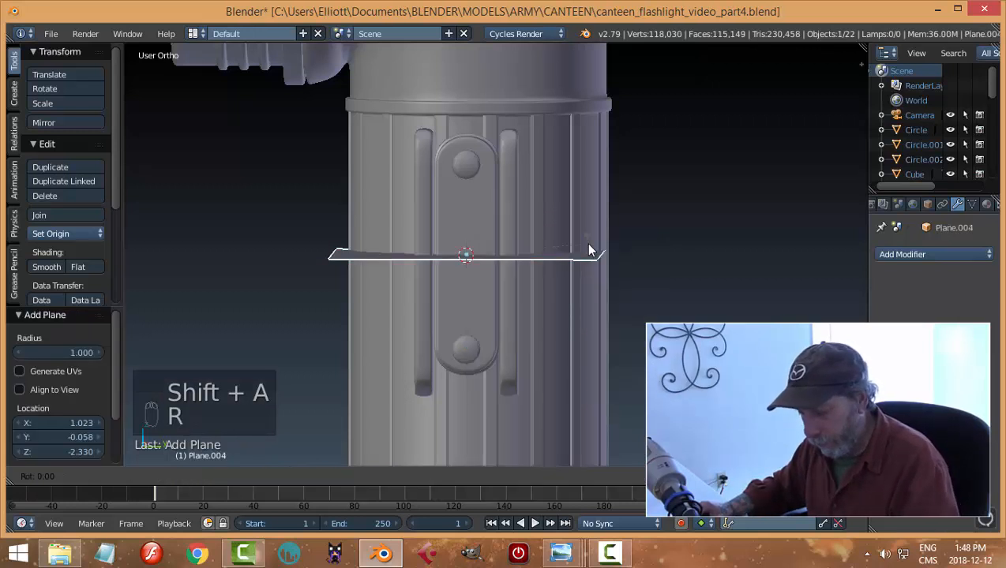
pyautogui.press('y')
pyautogui.press('9')
pyautogui.press('0')
pyautogui.press('Return')
# In Edit Mode, scale the plane to 0.565 and narrow it to 0.330 along Y to fit the housing's width
pyautogui.press('Tab')
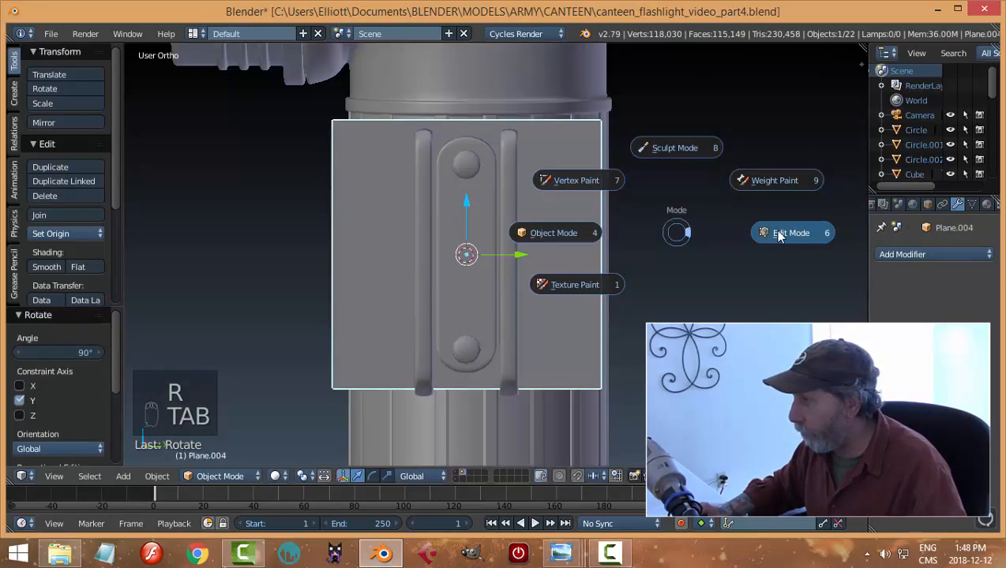
pyautogui.click(774, 229)
pyautogui.press('s')
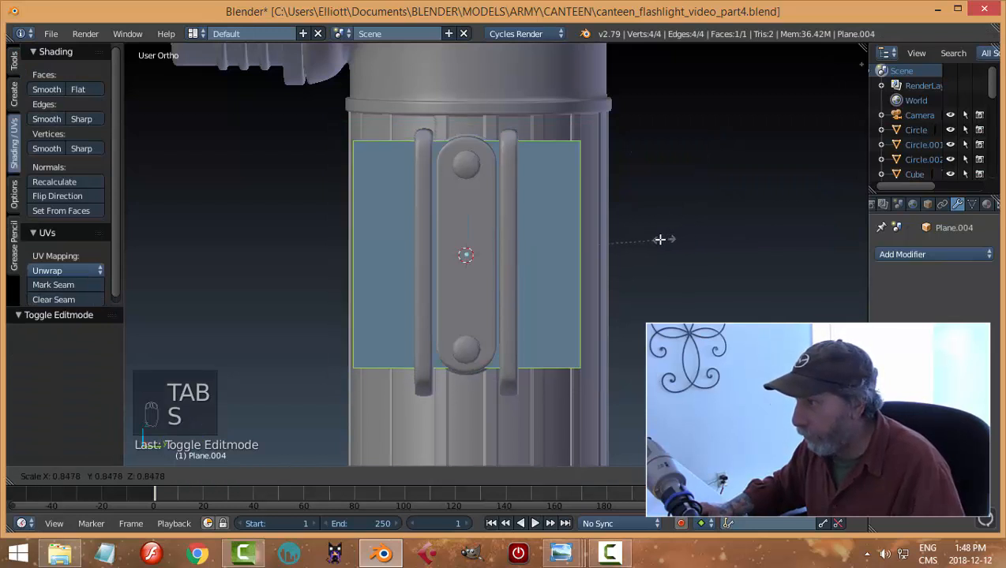
pyautogui.click(599, 251)
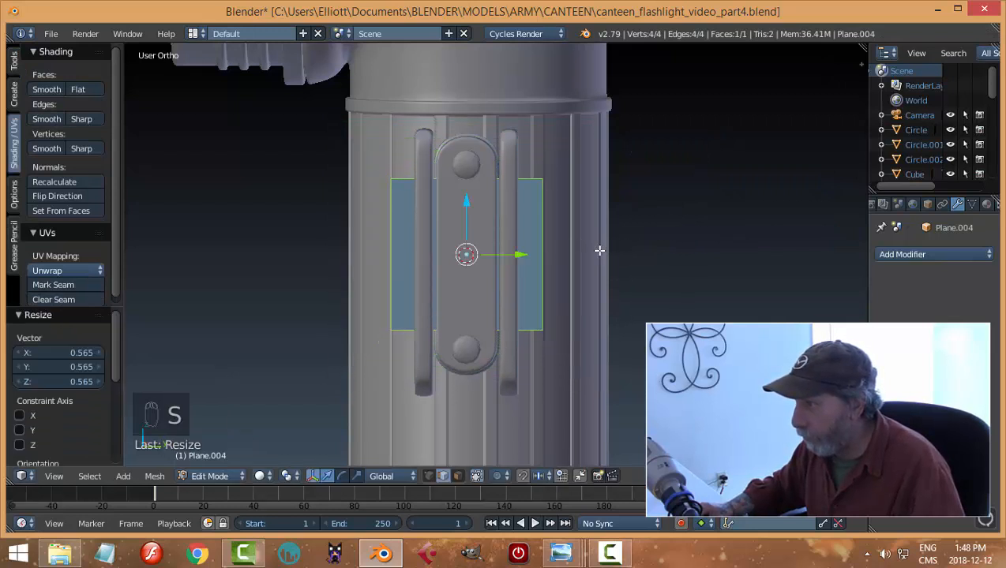
pyautogui.press('s')
pyautogui.press('y')
pyautogui.click(513, 255)
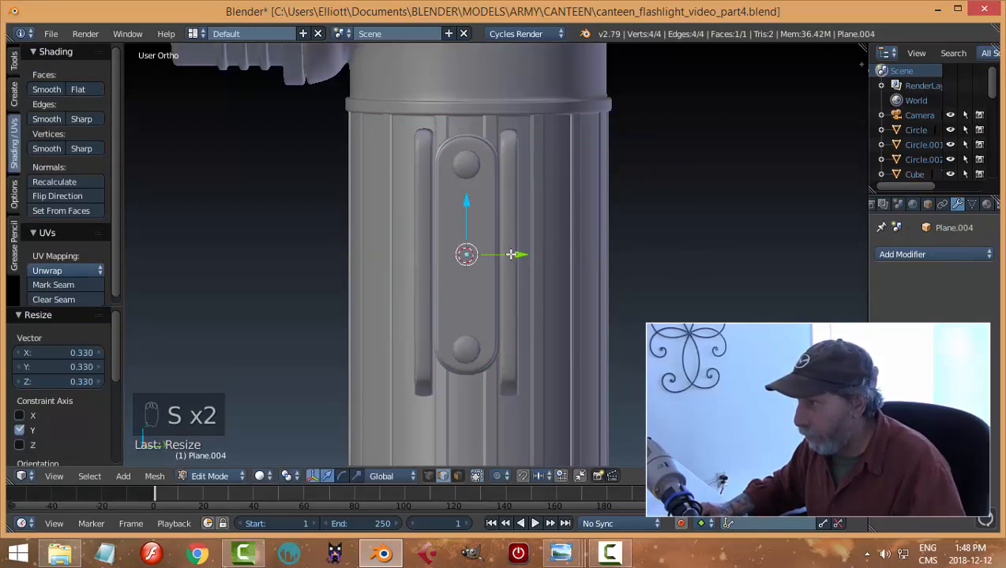
# Move the plane about 0.163 outward along X to the housing's front and scale it to 0.940
pyautogui.moveTo(518, 254); pyautogui.dragTo(581, 253, button='middle')
pyautogui.press('g')
pyautogui.press('x')
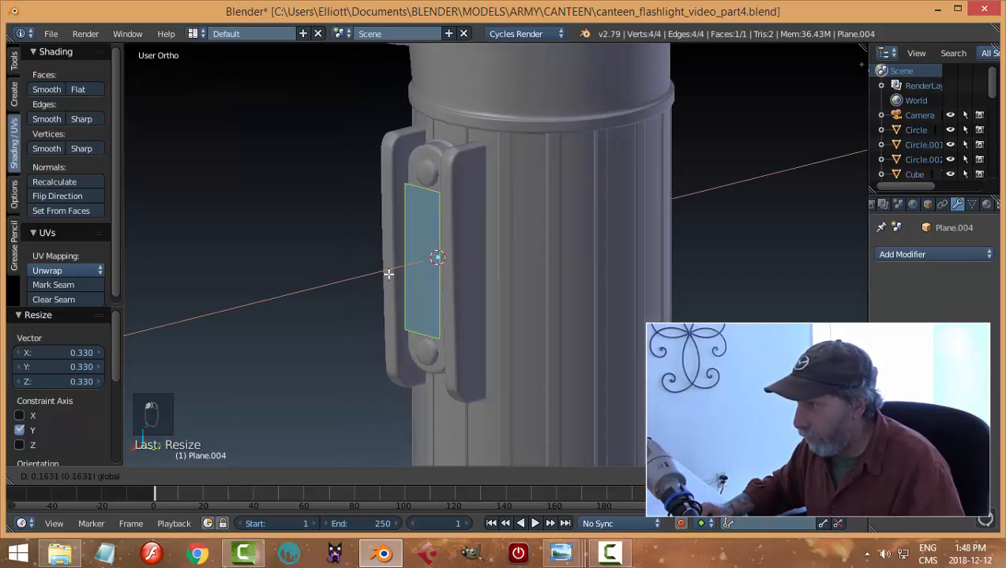
pyautogui.click(390, 273)
pyautogui.moveTo(496, 251)
pyautogui.mouseDown(button='middle')
pyautogui.moveTo(577, 222)
pyautogui.moveTo(500, 263)
pyautogui.mouseUp(button='middle')
pyautogui.press('s')
pyautogui.click(591, 234)
# Extrude the plane about 0.13 outward into a rectangular slider block
pyautogui.press('e')
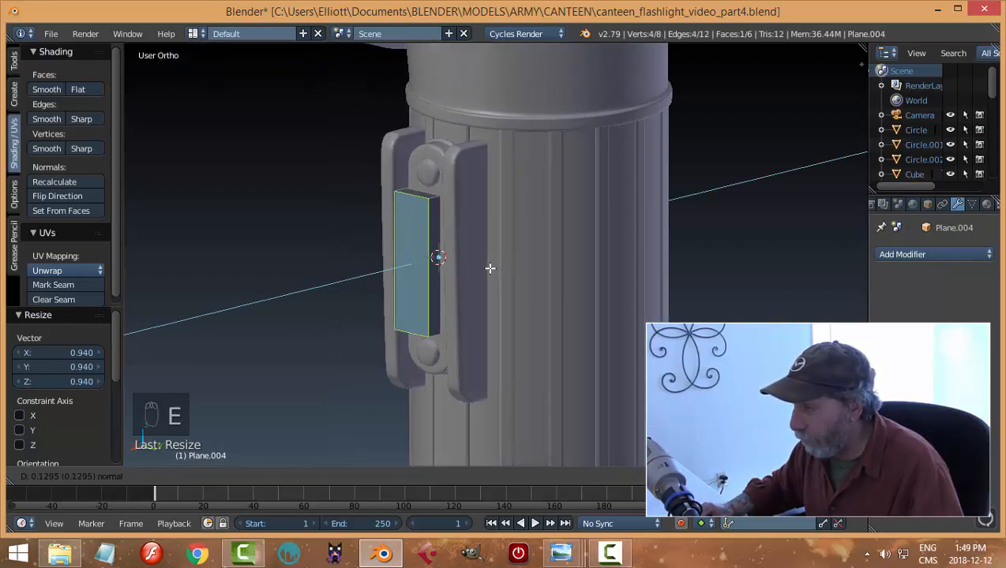
pyautogui.click(489, 268)
pyautogui.press('a')
pyautogui.scroll(2, 503, 256)
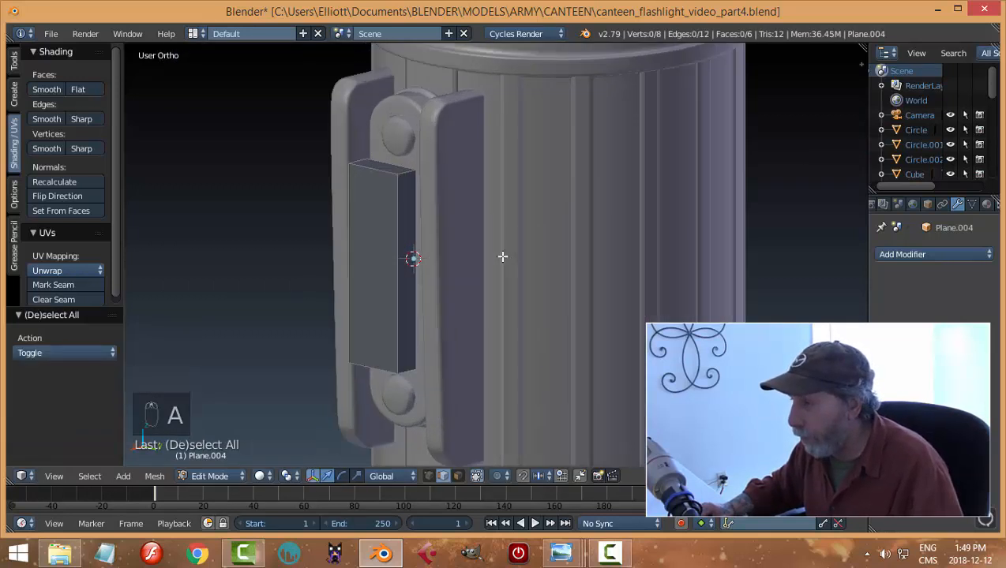
# Switch to face selection and move the slider block's bottom face 0.044 down along Z
pyautogui.moveTo(502, 256); pyautogui.dragTo(557, 198, button='middle')
pyautogui.hotkey('ctrl', 'Tab')
pyautogui.click(552, 207)
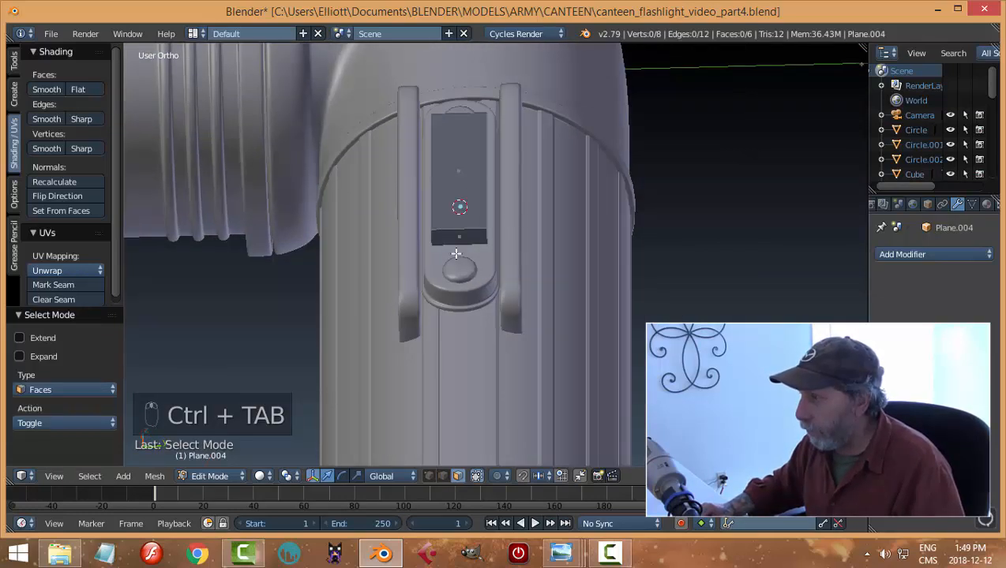
pyautogui.rightClick(474, 237)
pyautogui.moveTo(473, 238); pyautogui.dragTo(570, 240, button='middle')
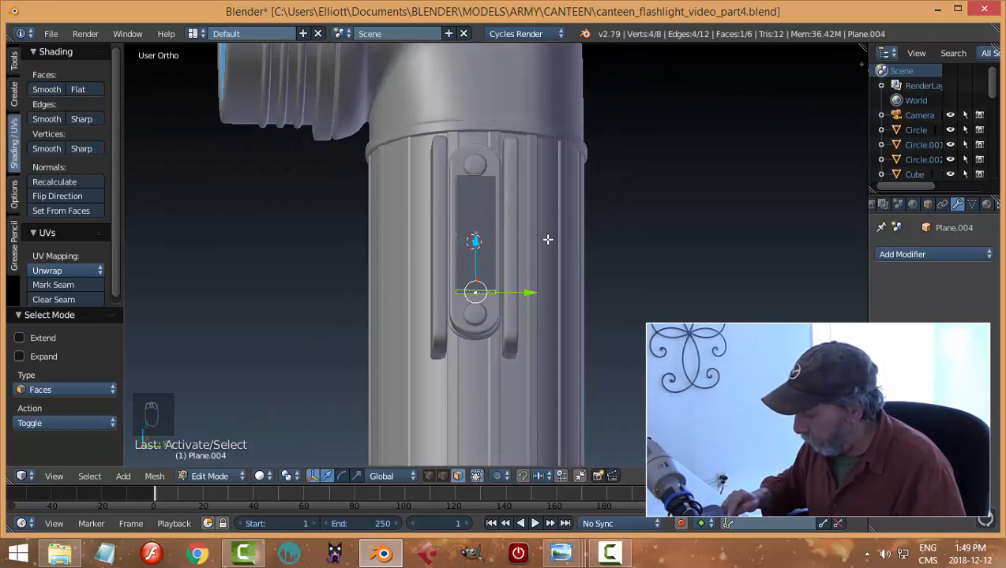
pyautogui.press('KP_3')
pyautogui.scroll(1, 523, 249)
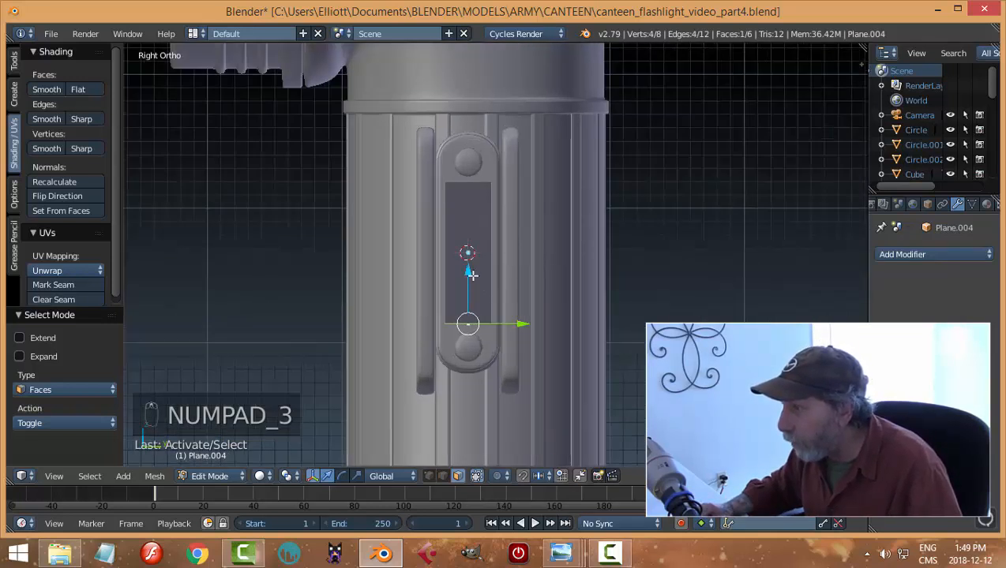
pyautogui.moveTo(472, 274); pyautogui.dragTo(472, 281)
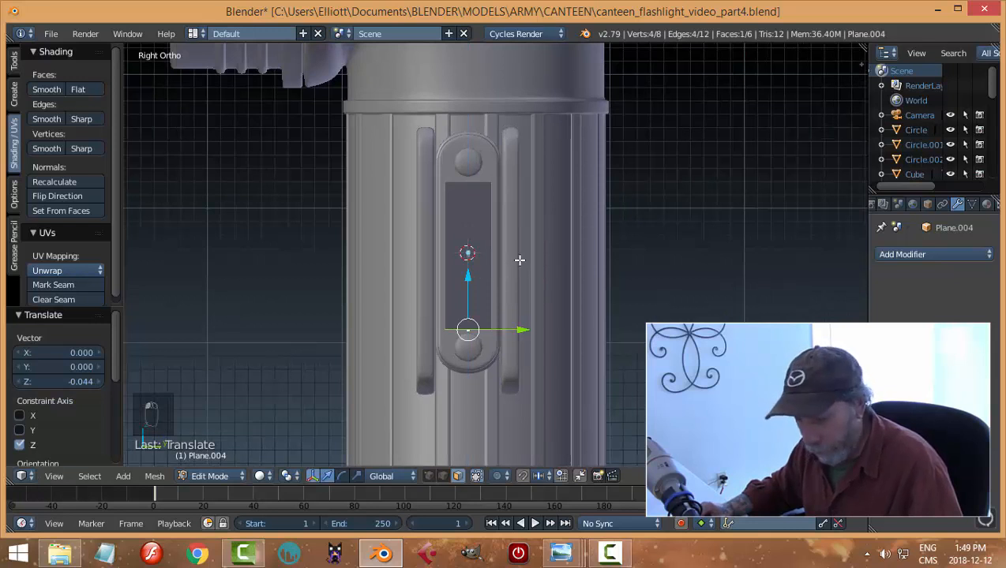
# Move the slider block's top face slightly up along Z towards the upper screw head
pyautogui.press('a')
pyautogui.moveTo(519, 259); pyautogui.dragTo(448, 226, button='middle')
pyautogui.rightClick(456, 211)
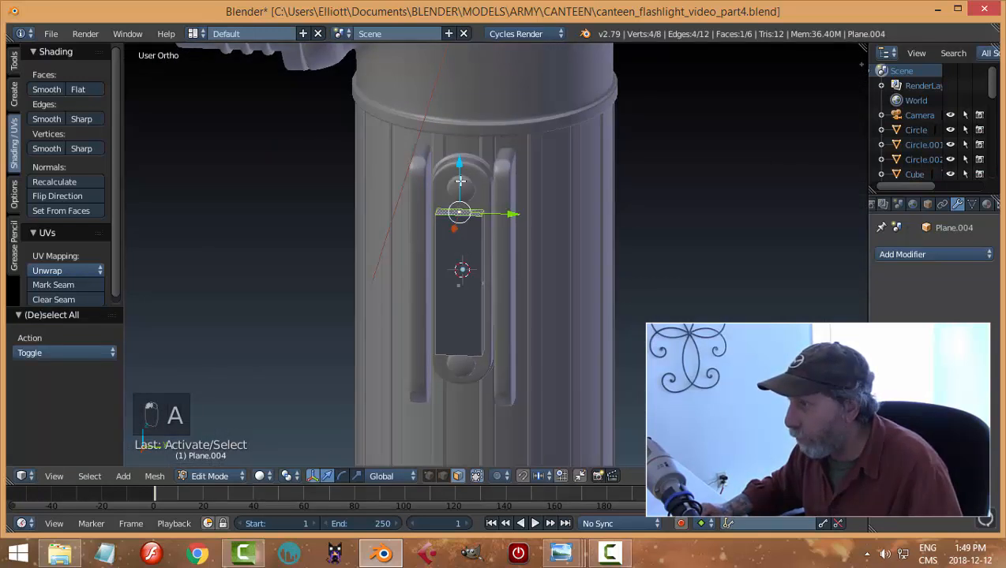
pyautogui.moveTo(460, 171); pyautogui.dragTo(548, 211)
pyautogui.press('a')
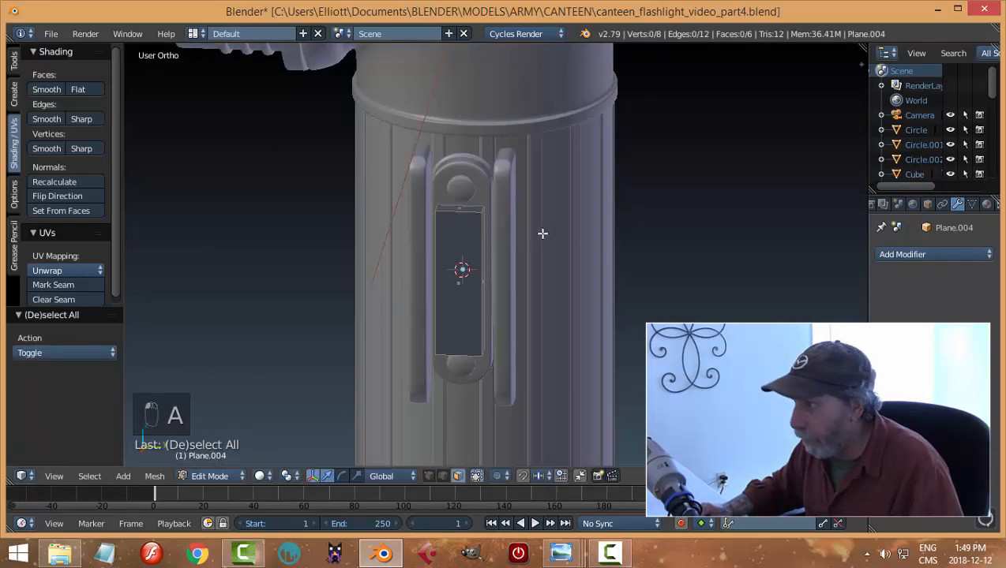
# Move the slider block's front face slightly inward along X to make the block thinner
pyautogui.scroll(-3, 530, 208)
pyautogui.moveTo(529, 227); pyautogui.dragTo(462, 284, button='middle')
pyautogui.scroll(3, 450, 254)
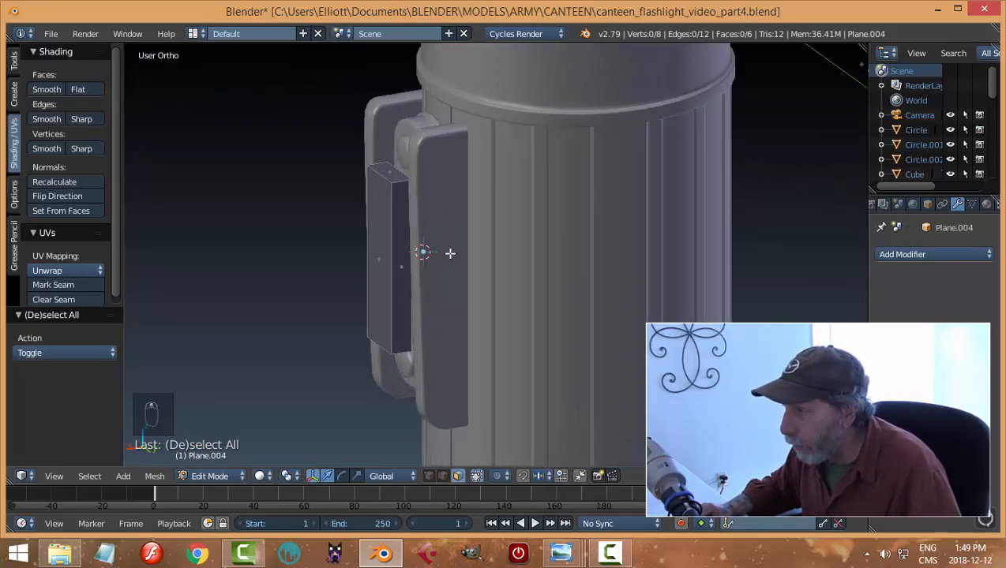
pyautogui.rightClick(382, 212)
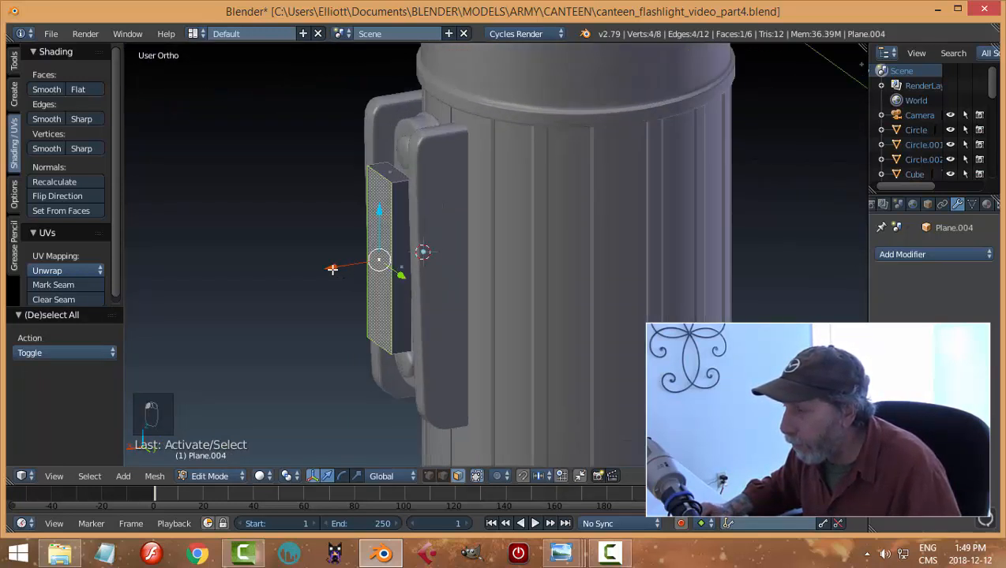
pyautogui.moveTo(332, 269); pyautogui.dragTo(338, 265)
# Select the whole slider block and shift it slightly along X towards the flashlight housing
pyautogui.press('a')
pyautogui.press('a')
pyautogui.press('a')
pyautogui.moveTo(388, 241); pyautogui.dragTo(398, 256, button='middle')
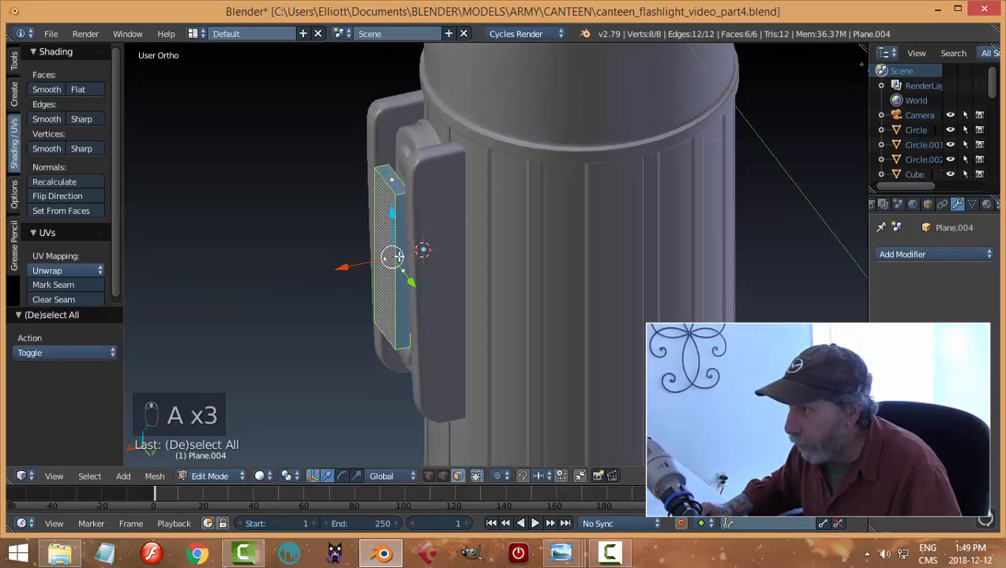
pyautogui.moveTo(338, 269); pyautogui.dragTo(348, 272)
pyautogui.moveTo(348, 271); pyautogui.dragTo(453, 247, button='middle')
pyautogui.press('a')
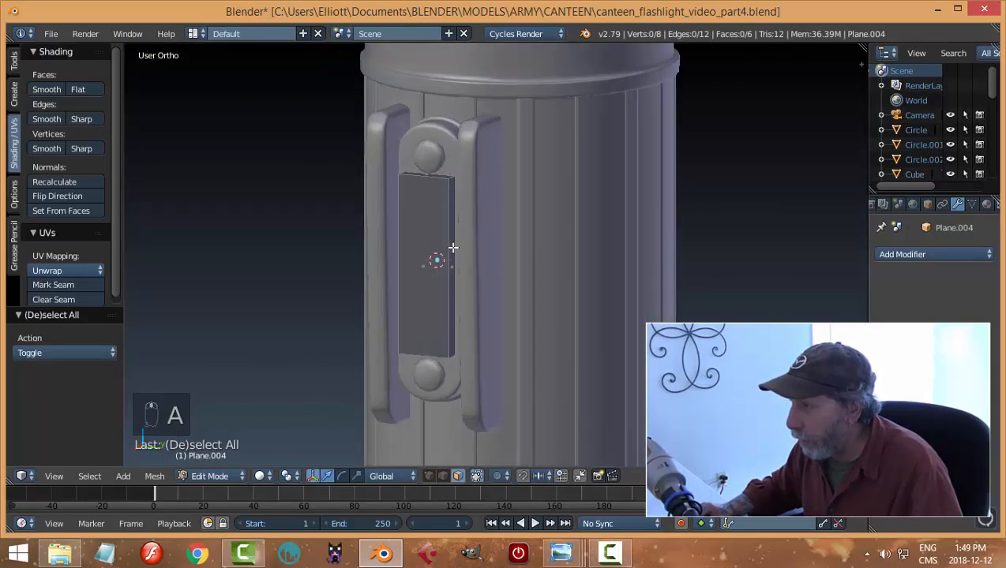
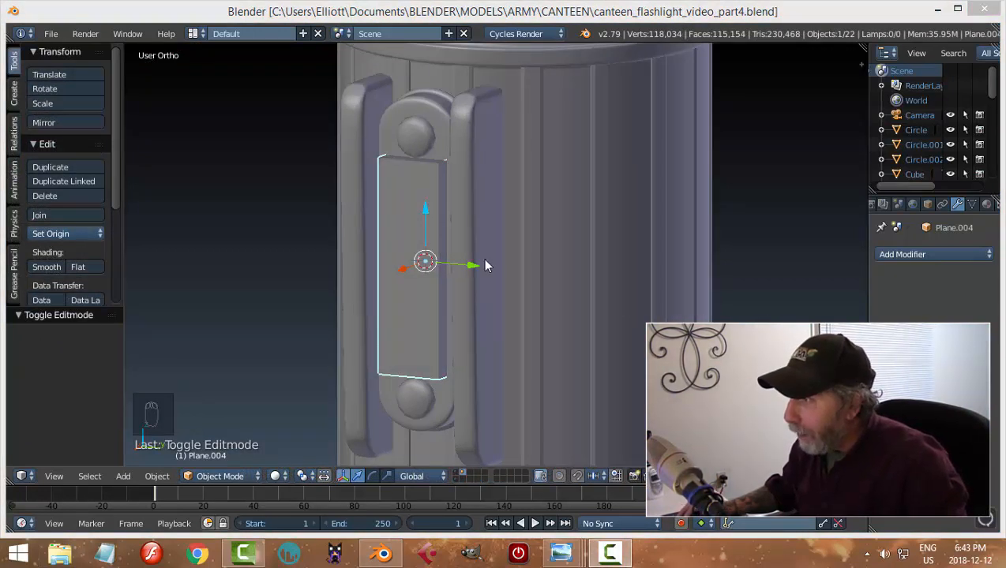
# Reopen the slider block between the two screw heads for mesh editing
pyautogui.rightClick(415, 193)
pyautogui.rightClick(433, 202)
pyautogui.press('Tab')
pyautogui.click(557, 216)
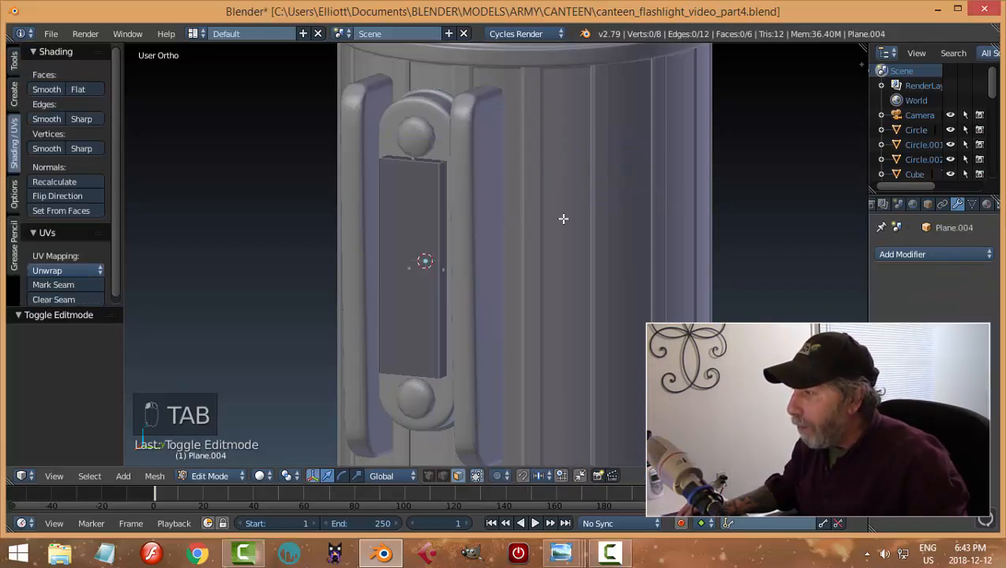
pyautogui.scroll(1, 482, 244)
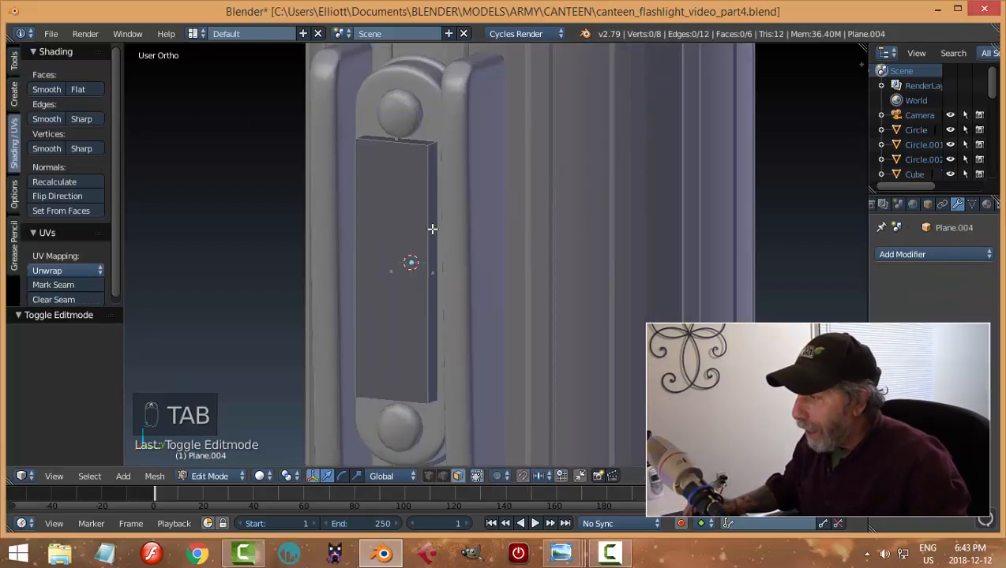
# Switch to Windows Photo Viewer, examine the round button above the slider in 0-9ff73672-800.jpg, and return to Blender
pyautogui.moveTo(561, 552)
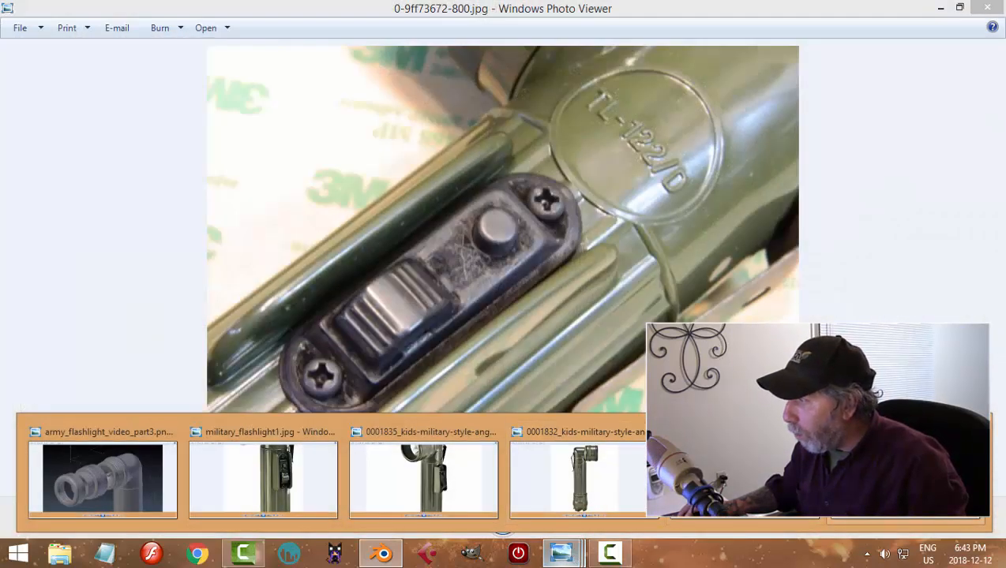
pyautogui.click(905, 481)
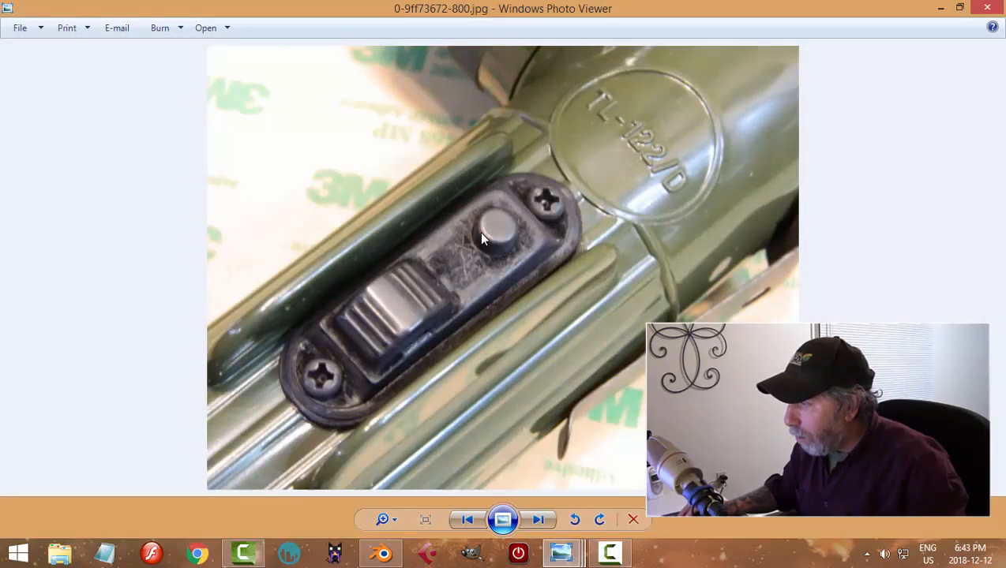
pyautogui.click(380, 553)
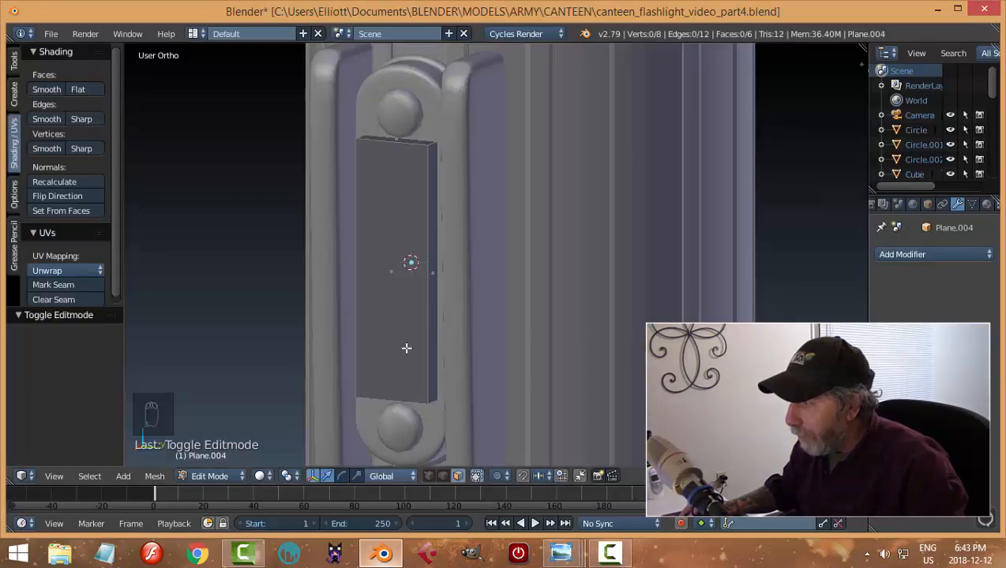
# Add two horizontal loop cuts across the slider block's upper half, sliding the second to about 0.58
pyautogui.hotkey('ctrl', 'r')
pyautogui.click(436, 293)
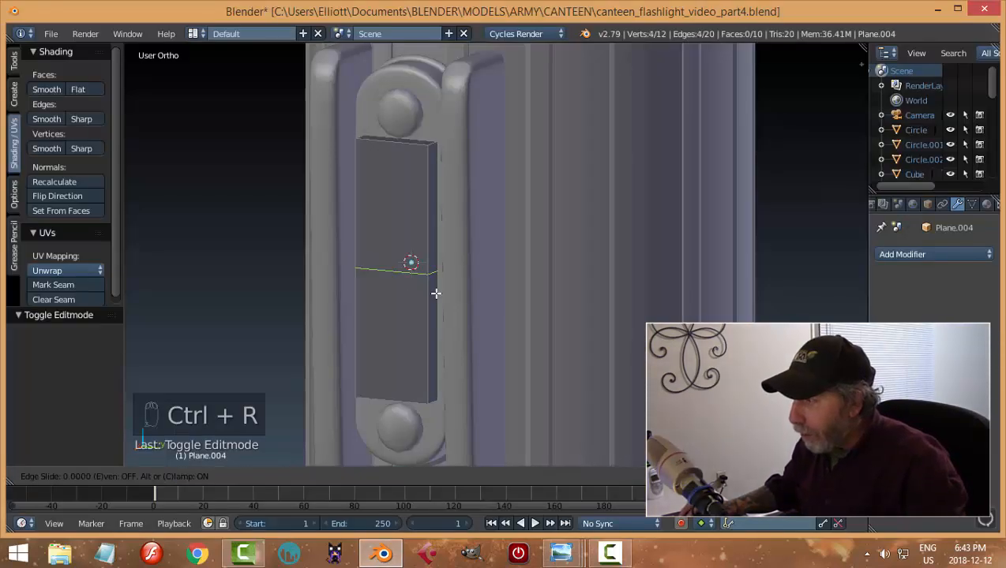
pyautogui.click(426, 200)
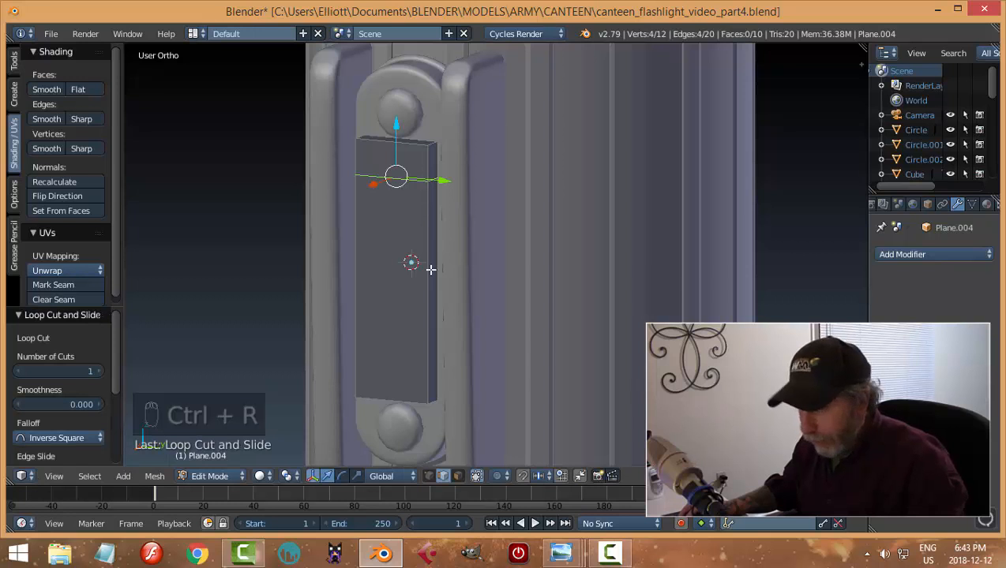
pyautogui.hotkey('ctrl', 'r')
pyautogui.click(430, 266)
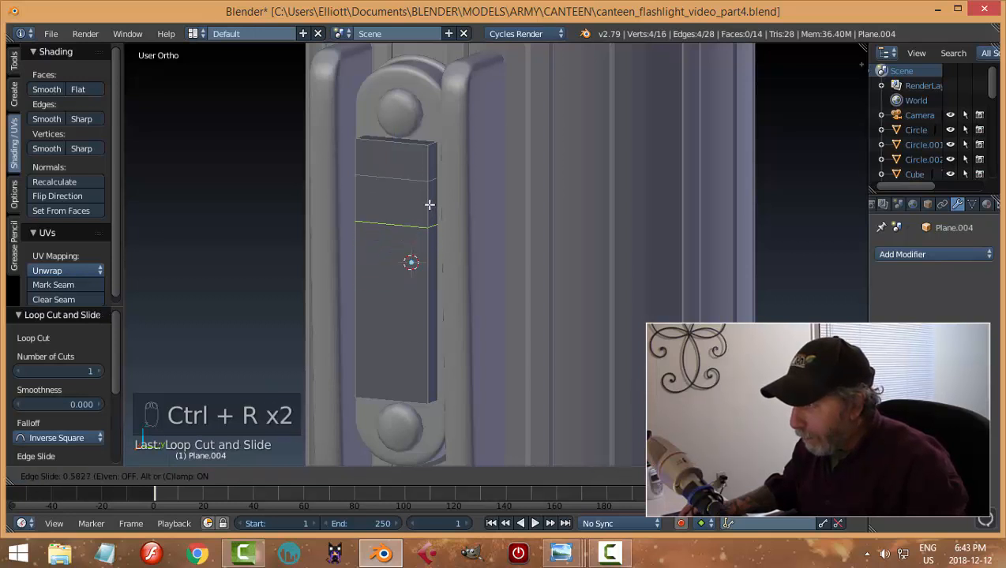
pyautogui.click(429, 204)
# Add two vertical loop cuts to the slider block and spread them apart by scaling about 1.836 along Y
pyautogui.moveTo(409, 265)
pyautogui.mouseDown(button='middle')
pyautogui.moveTo(411, 285)
pyautogui.moveTo(411, 263)
pyautogui.mouseUp(button='middle')
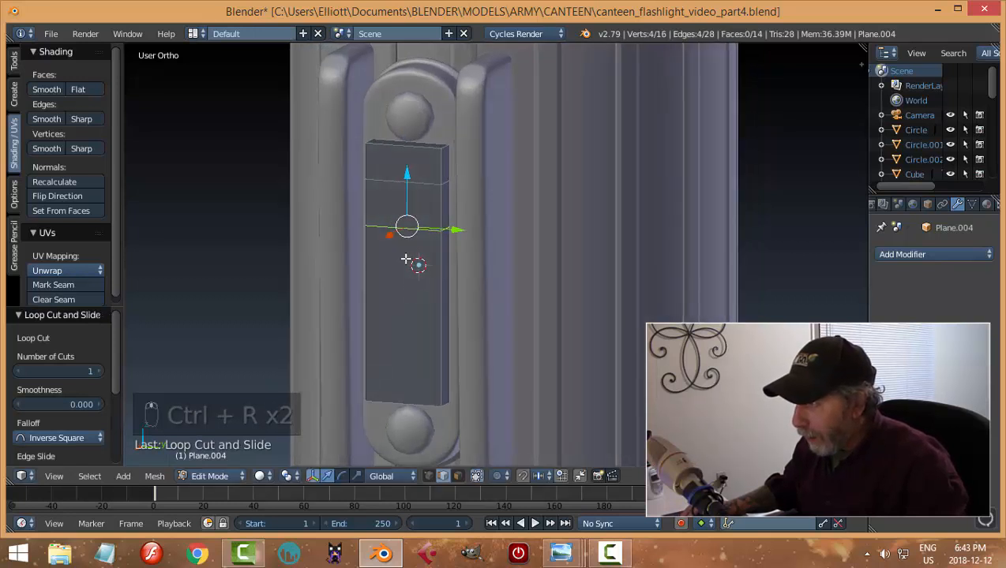
pyautogui.hotkey('ctrl', 'r')
pyautogui.scroll(1, 389, 218)
pyautogui.click(390, 219)
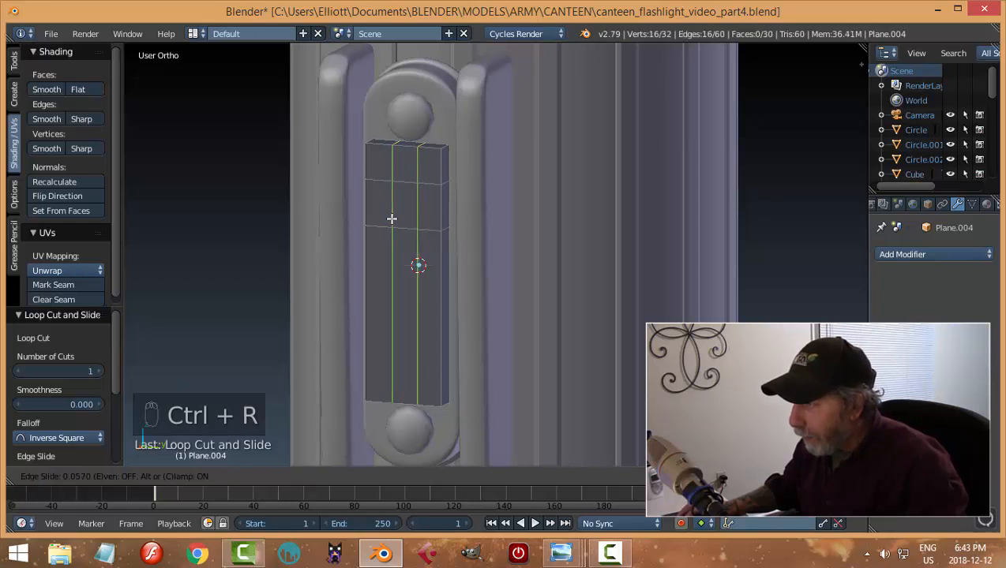
pyautogui.rightClick(393, 220)
pyautogui.press('s')
pyautogui.press('y')
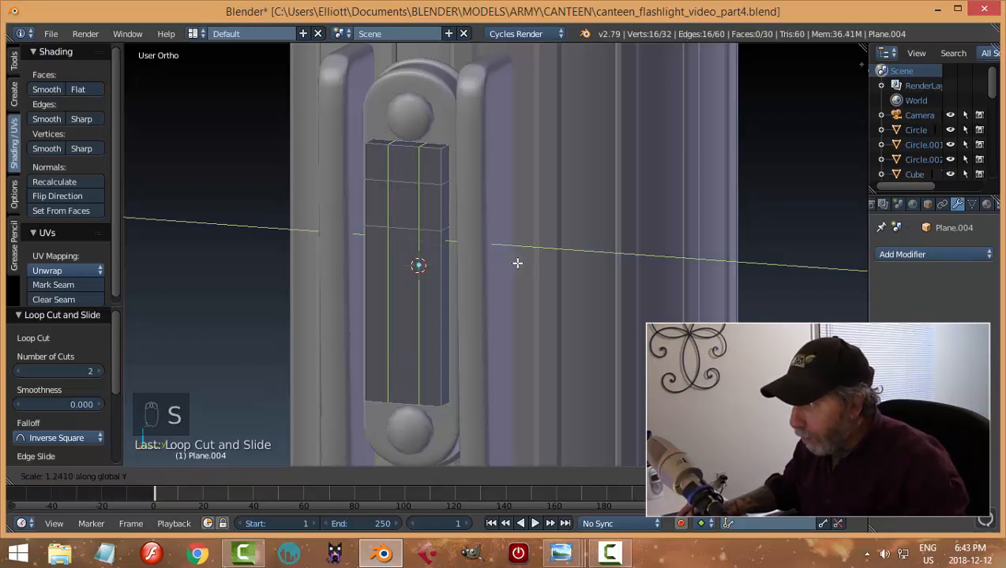
pyautogui.click(557, 265)
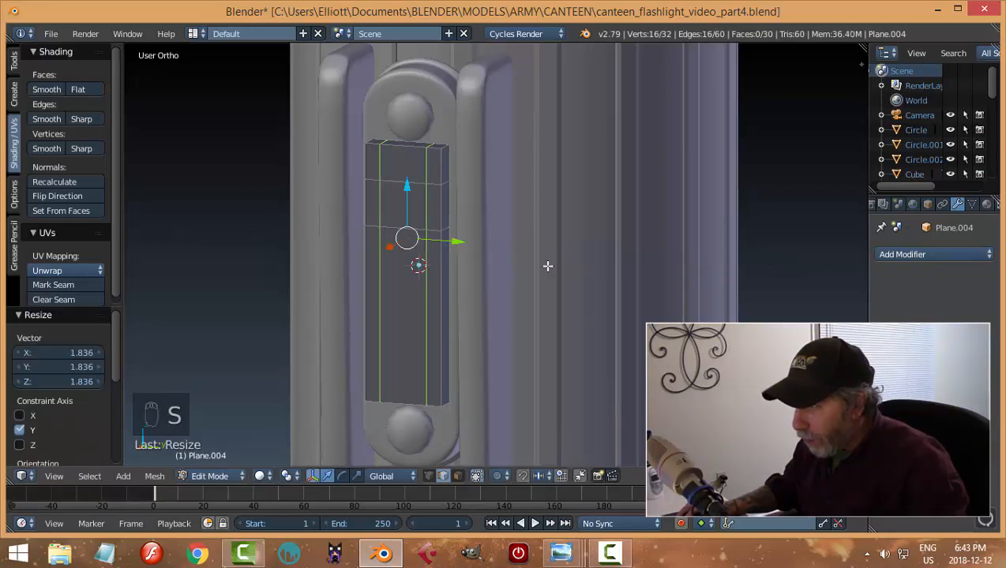
# Add a centred vertical loop cut and a centred horizontal loop cut between the two existing horizontal cuts
pyautogui.press('a')
pyautogui.hotkey('ctrl', 'r')
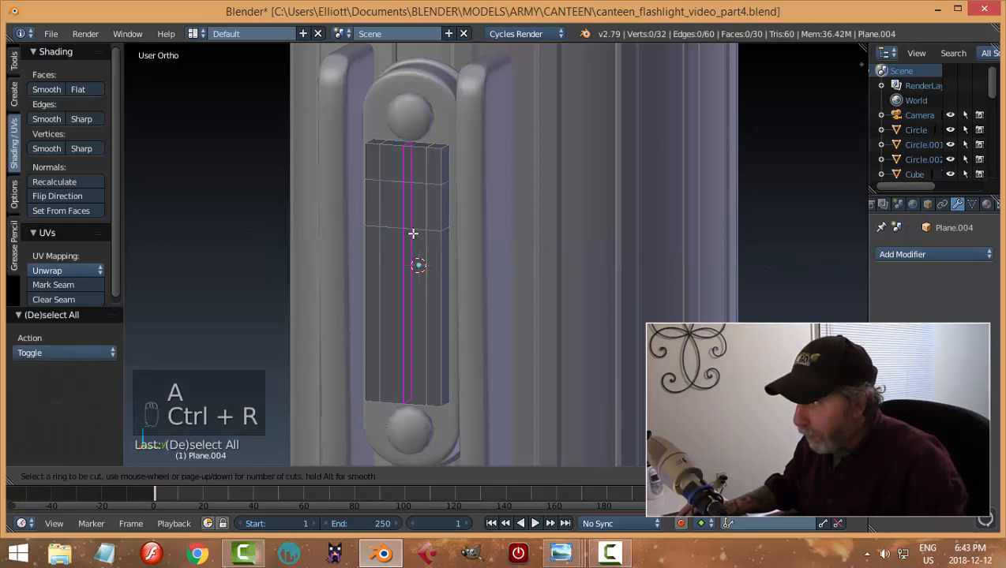
pyautogui.click(412, 231)
pyautogui.rightClick(414, 229)
pyautogui.hotkey('ctrl', 'r')
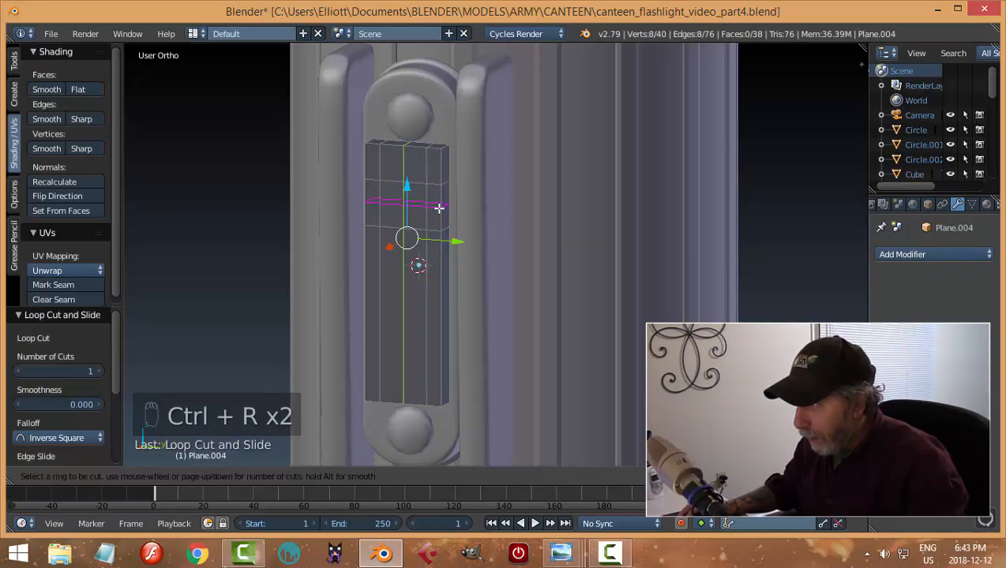
pyautogui.click(440, 207)
pyautogui.rightClick(442, 209)
pyautogui.press('a')
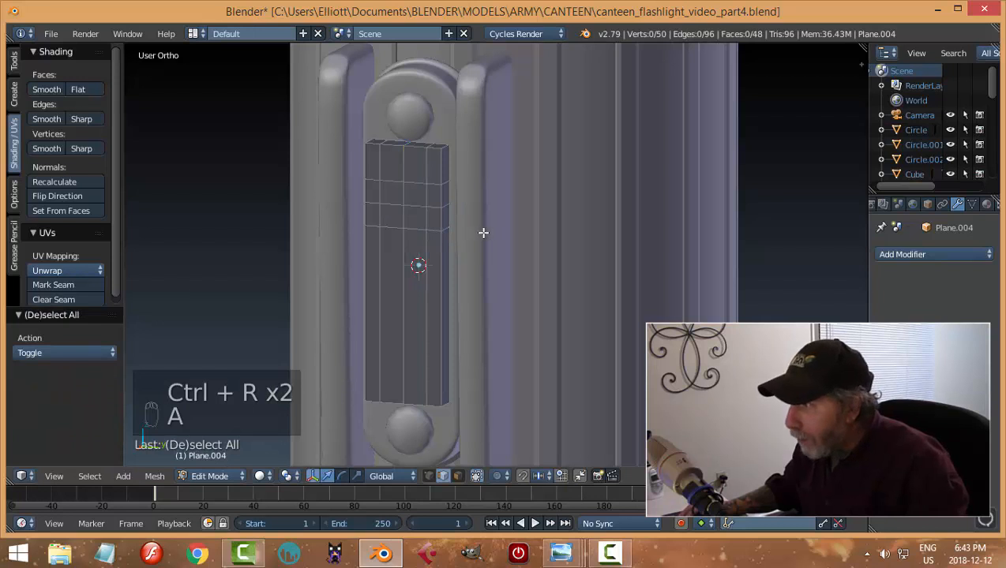
# Switch to vertex selection and snap the 3D cursor to the block's front vertex where the two centred cuts cross
pyautogui.moveTo(483, 233)
pyautogui.mouseDown(button='middle')
pyautogui.moveTo(511, 220)
pyautogui.moveTo(497, 228)
pyautogui.mouseUp(button='middle')
pyautogui.scroll(1, 497, 228)
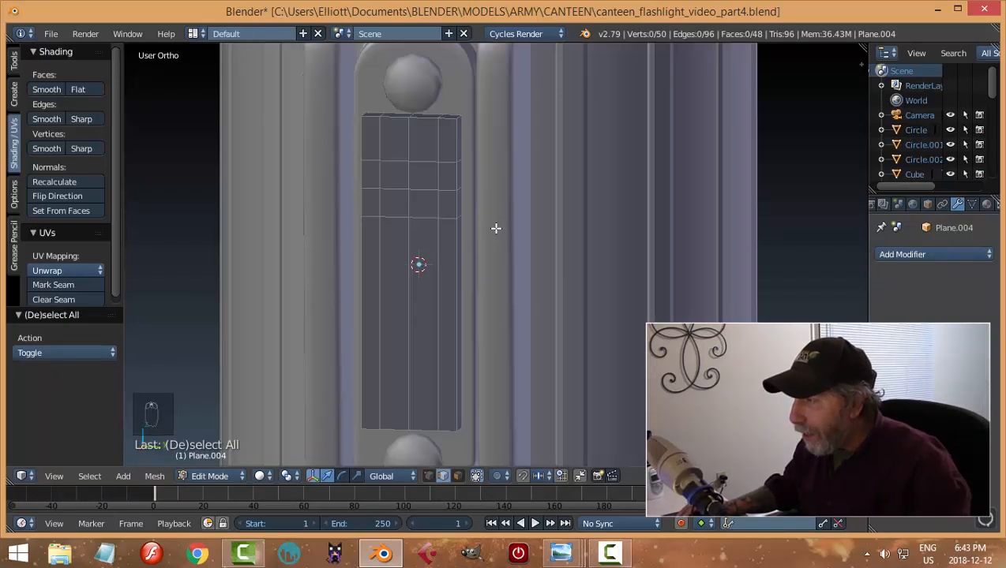
pyautogui.hotkey('ctrl', 'Tab')
pyautogui.click(461, 200)
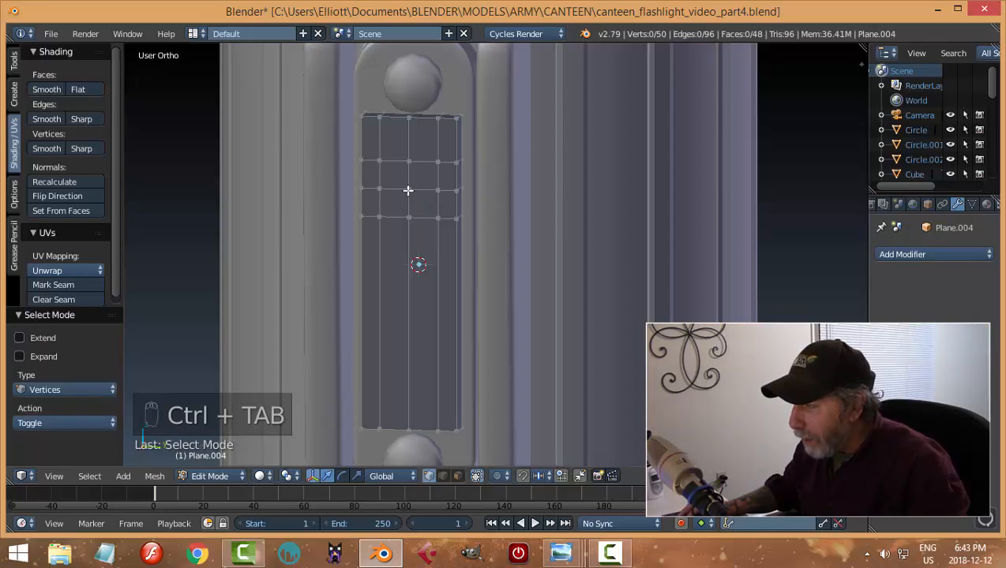
pyautogui.rightClick(407, 190)
pyautogui.hotkey('shift', 's')
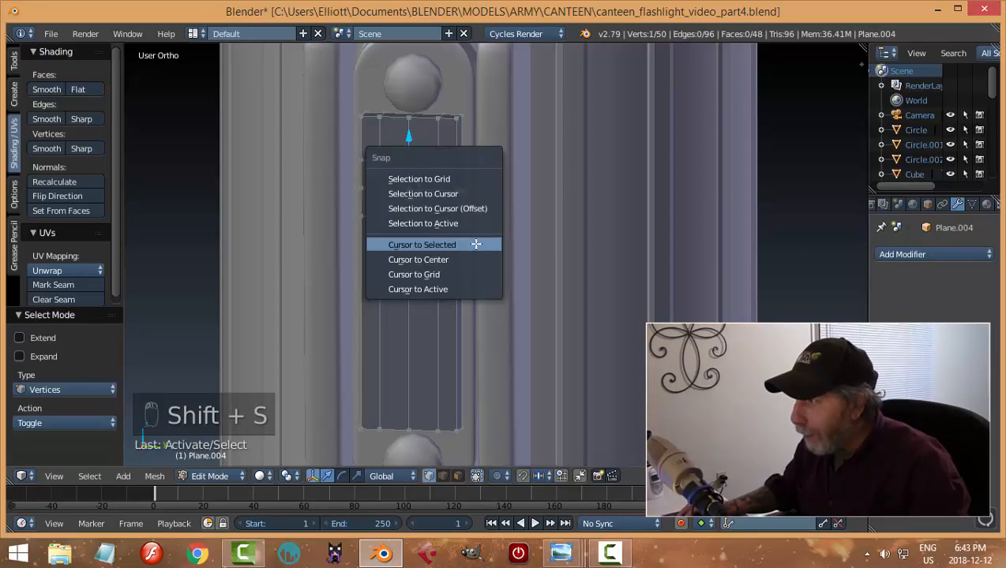
pyautogui.click(473, 241)
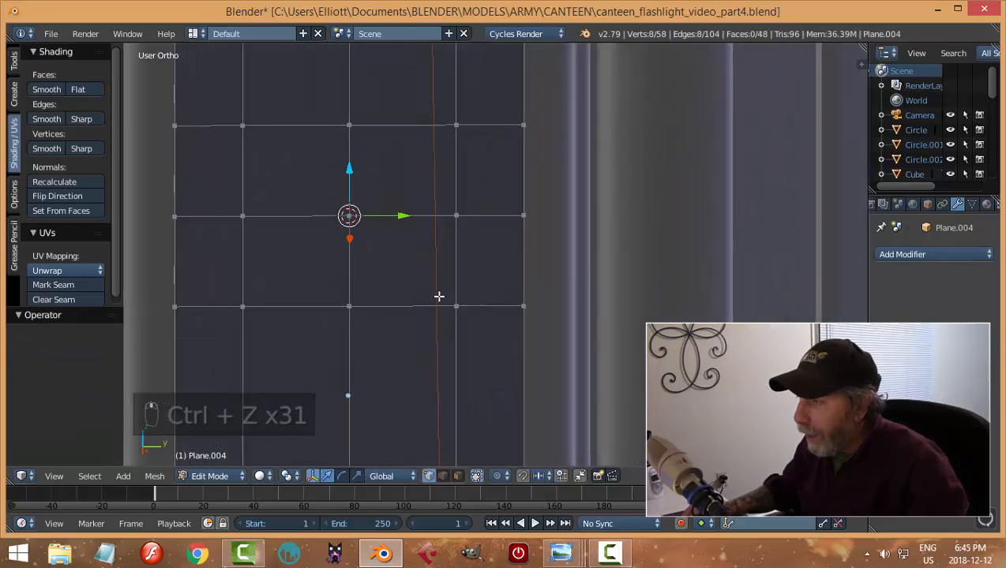
# Switch to face selection and inset the four front faces around the 3D cursor by 0.010
pyautogui.press('a')
pyautogui.hotkey('ctrl', 'Tab')
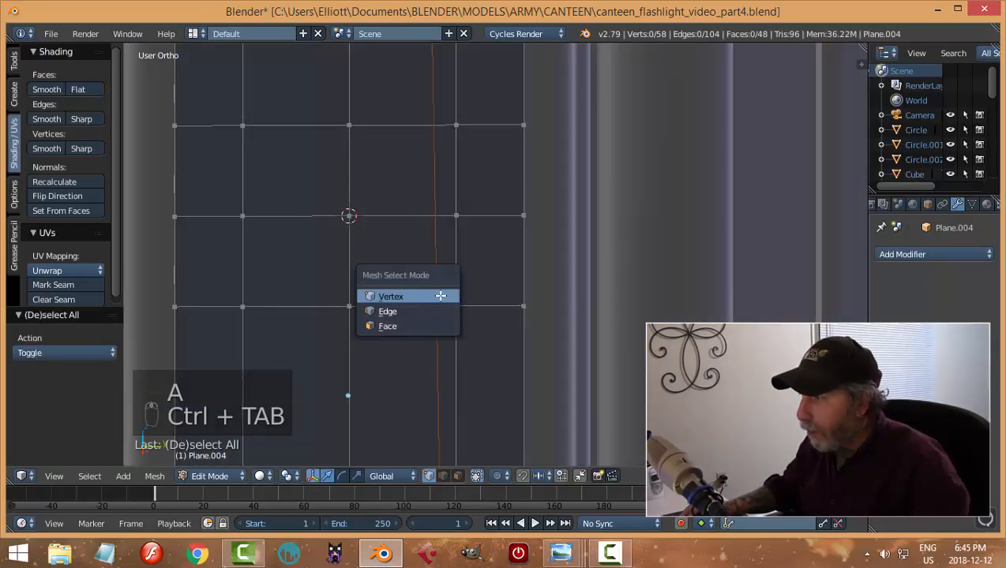
pyautogui.click(398, 322)
pyautogui.click(389, 187)
pyautogui.keyDown('shift'); pyautogui.click(296, 170); pyautogui.keyUp('shift')
pyautogui.keyDown('shift'); pyautogui.click(302, 248); pyautogui.keyUp('shift')
pyautogui.keyDown('shift'); pyautogui.click(403, 253); pyautogui.keyUp('shift')
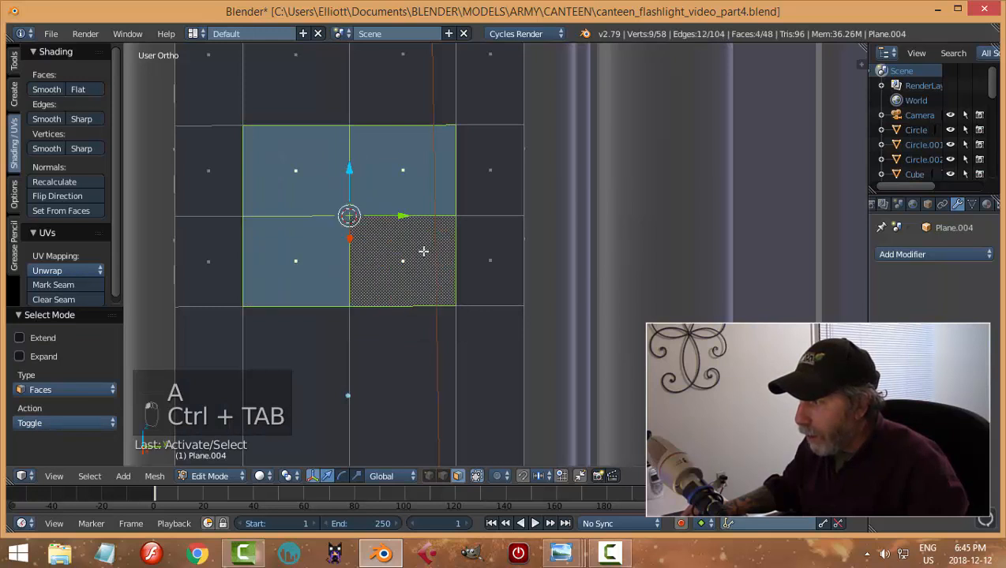
pyautogui.press('i')
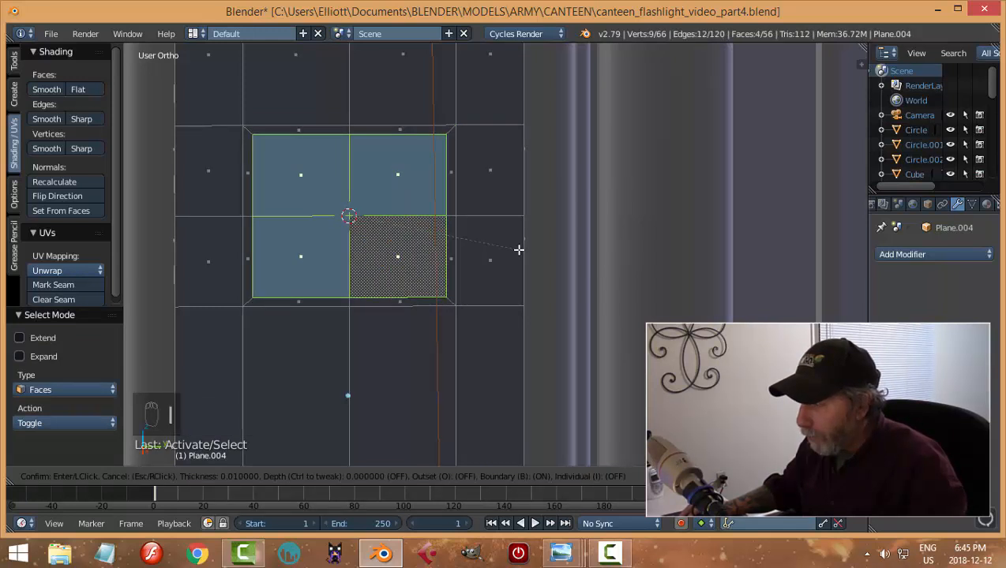
pyautogui.click(519, 250)
# Turn the inset faces into a circle with LoopTools and scale it to about 0.826
pyautogui.scroll(-1, 529, 272)
pyautogui.moveTo(522, 307)
pyautogui.mouseDown(button='middle')
pyautogui.moveTo(482, 237)
pyautogui.moveTo(545, 307)
pyautogui.moveTo(540, 299)
pyautogui.moveTo(550, 301)
pyautogui.moveTo(533, 305)
pyautogui.mouseUp(button='middle')
pyautogui.scroll(-3, 550, 307)
pyautogui.press('w')
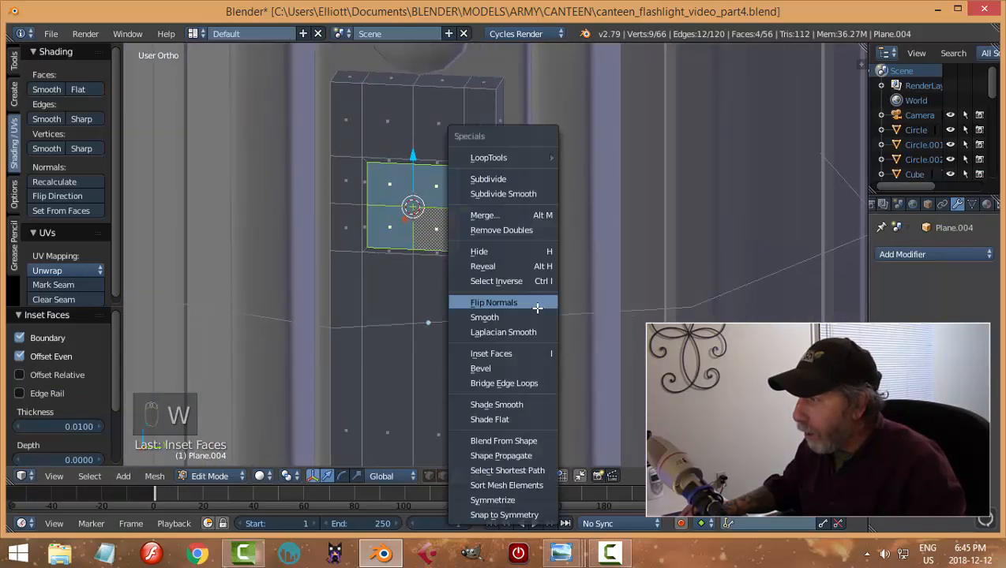
pyautogui.moveTo(519, 161)
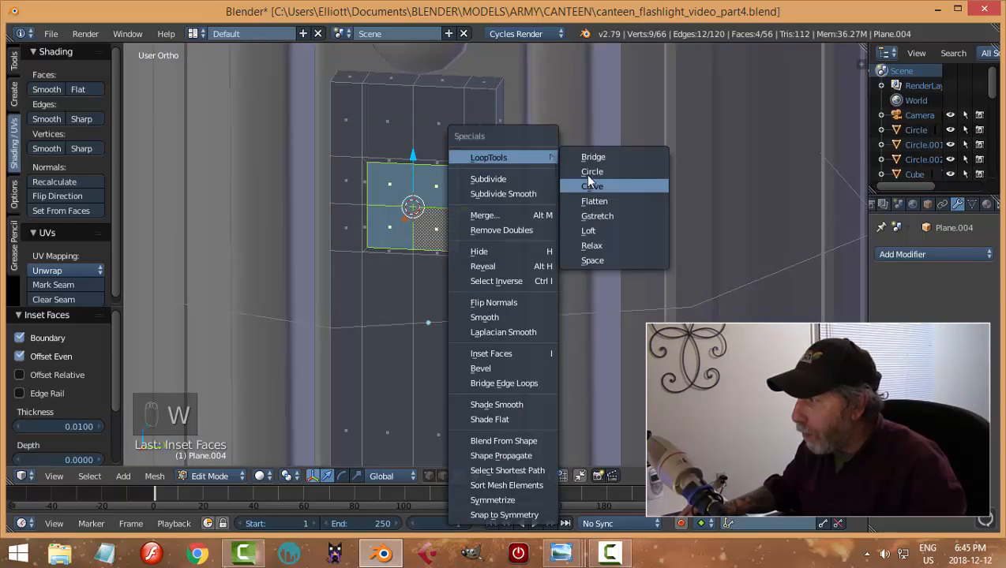
pyautogui.click(588, 172)
pyautogui.press('s')
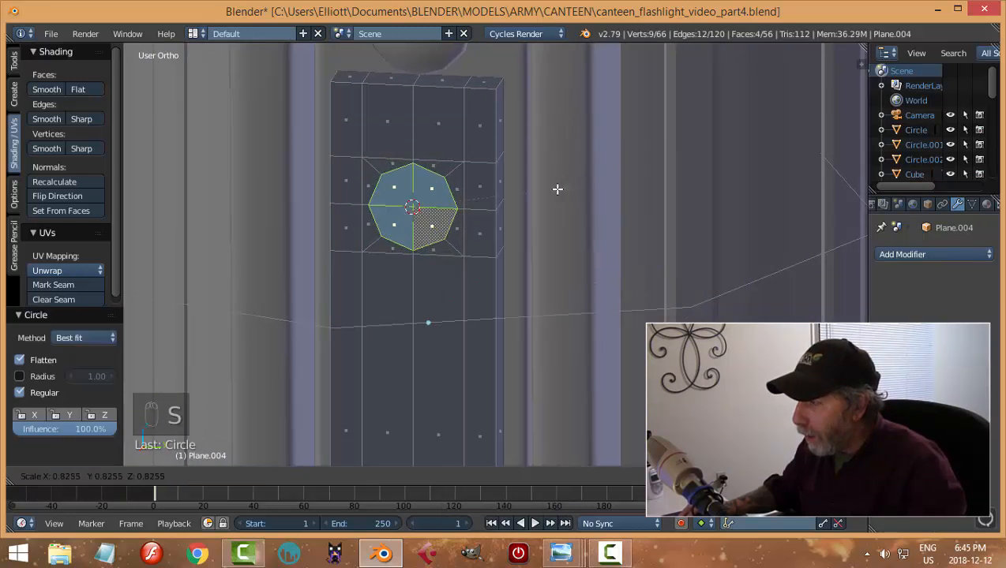
pyautogui.click(557, 189)
# Spread the two vertices directly above and below the circle apart by scaling them about 1.445 along Z
pyautogui.press('a')
pyautogui.hotkey('ctrl', 'Tab')
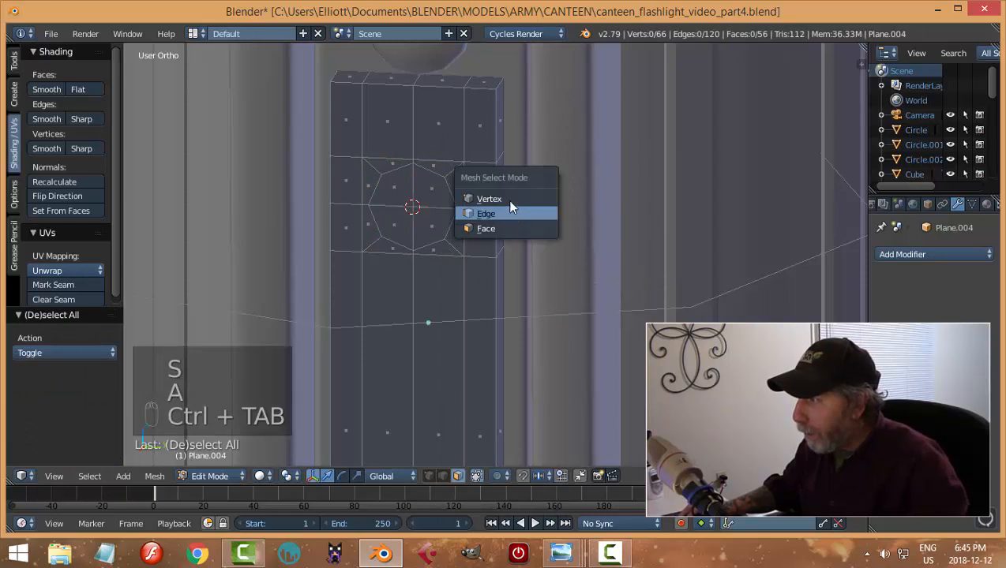
pyautogui.click(507, 200)
pyautogui.rightClick(411, 155)
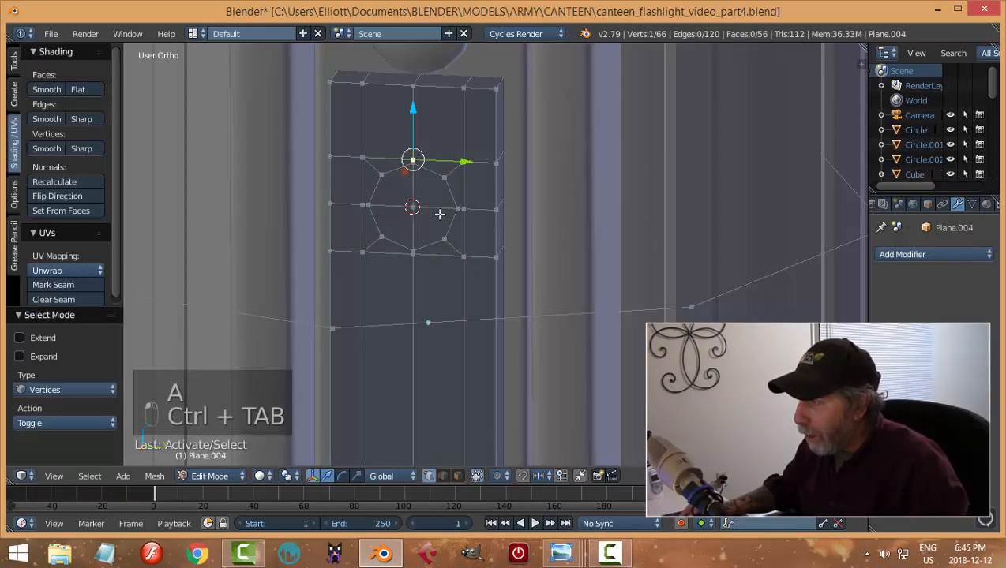
pyautogui.keyDown('shift'); pyautogui.rightClick(412, 255); pyautogui.keyUp('shift')
pyautogui.scroll(2, 456, 234)
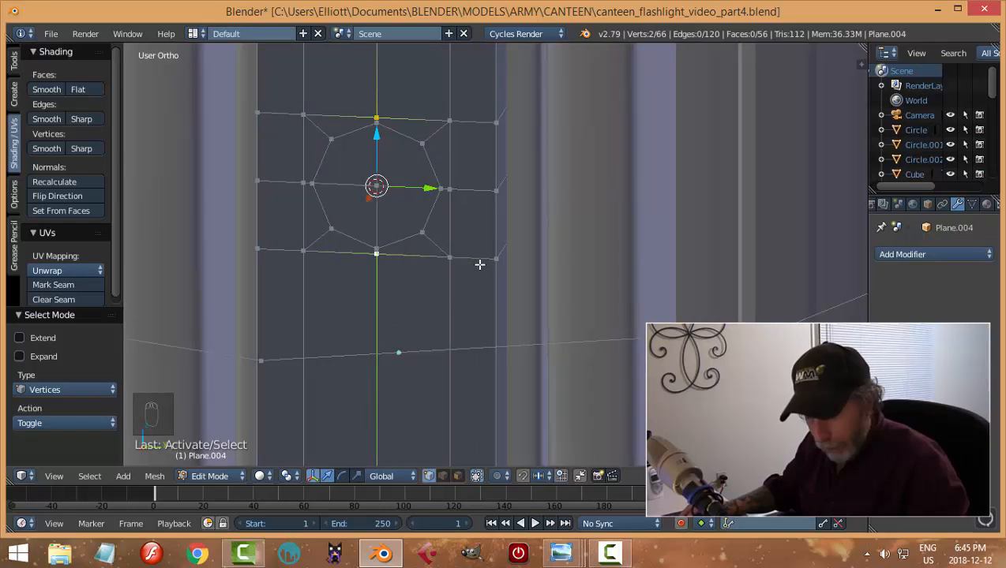
pyautogui.press('s')
pyautogui.press('z')
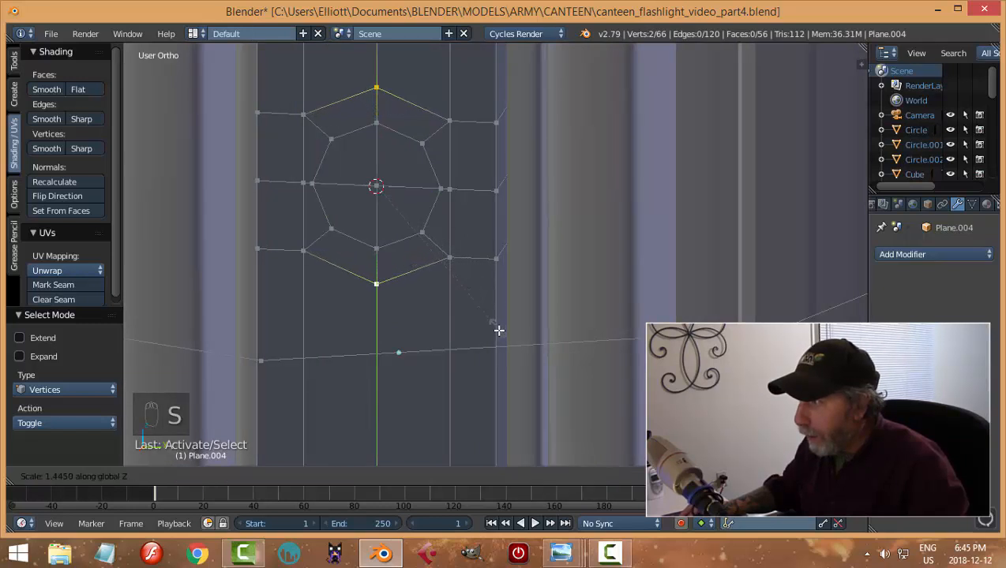
pyautogui.click(498, 331)
pyautogui.press('a')
pyautogui.scroll(-3, 498, 297)
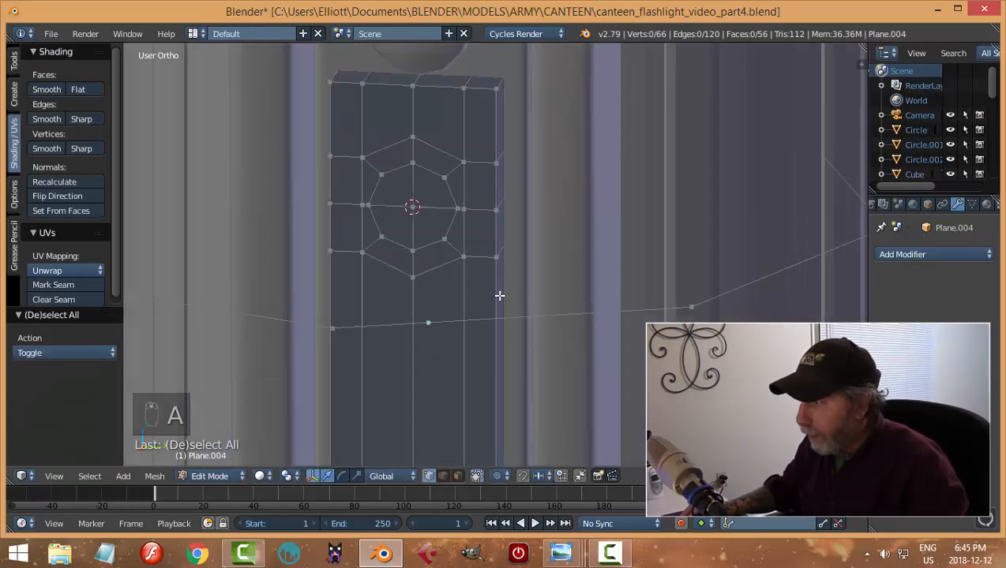
# Select the stray vertex loop crossing below the circle and delete its vertices
pyautogui.scroll(2, 498, 294)
pyautogui.keyDown('alt'); pyautogui.rightClick(454, 311); pyautogui.keyUp('alt')
pyautogui.press('x')
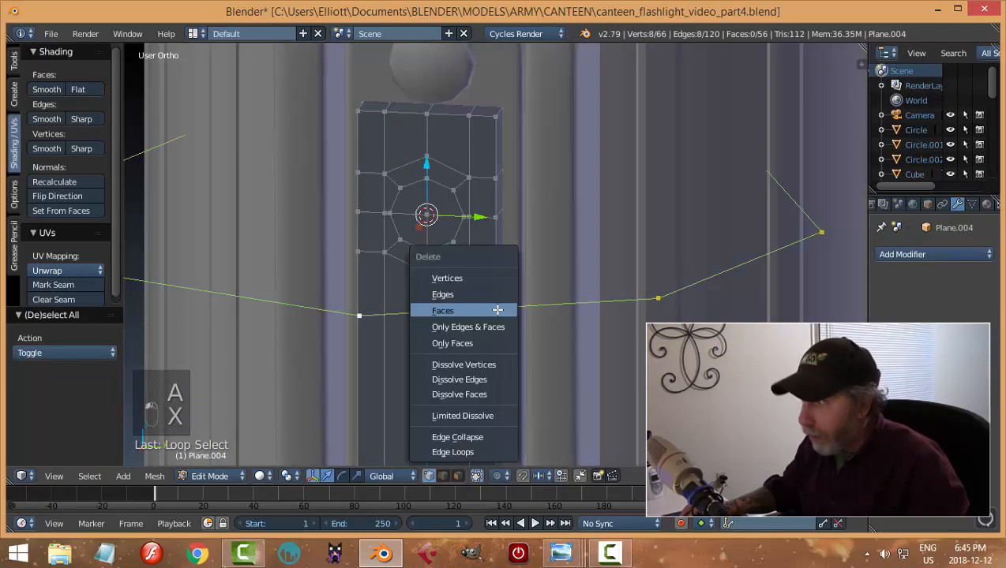
pyautogui.click(483, 281)
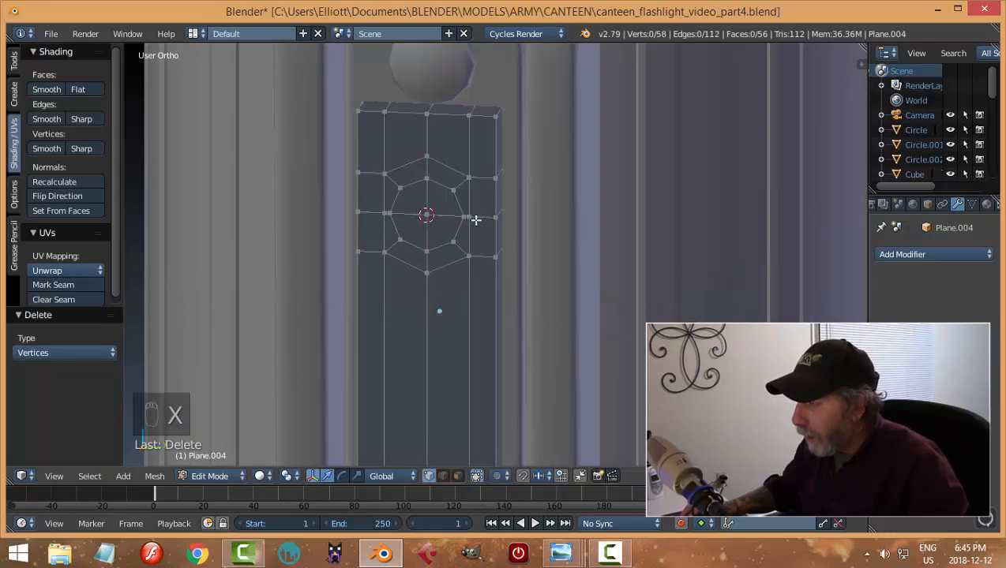
# Spread the two outer vertices on either side of the circle apart by scaling them about 1.31 along Y
pyautogui.rightClick(470, 217)
pyautogui.keyDown('shift'); pyautogui.rightClick(384, 213); pyautogui.keyUp('shift')
pyautogui.press('s')
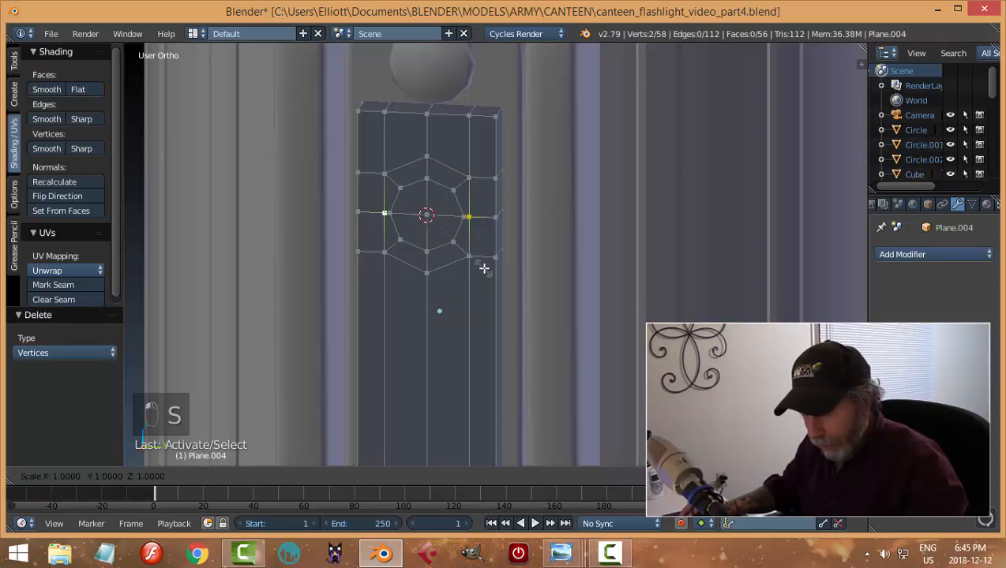
pyautogui.press('y')
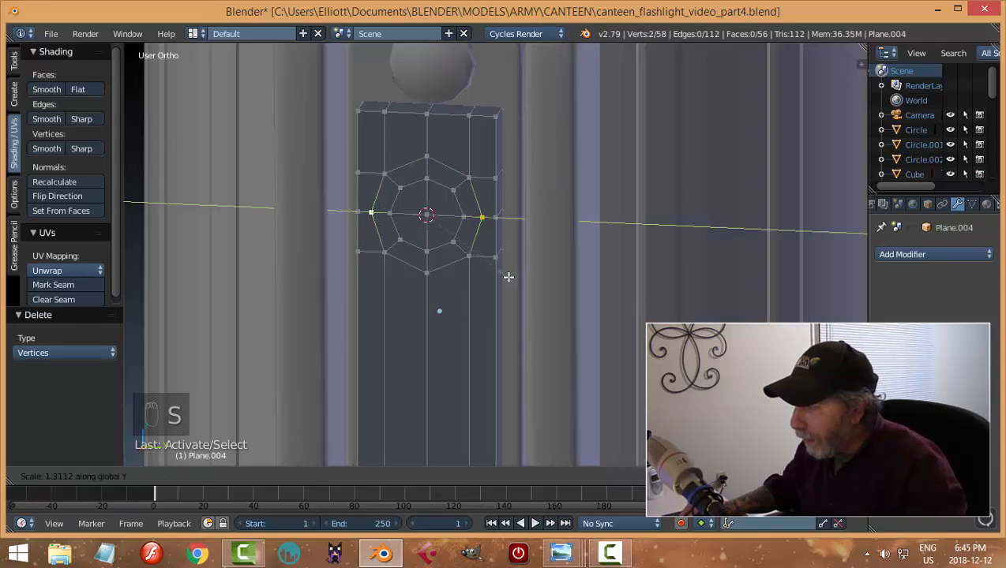
pyautogui.click(508, 277)
pyautogui.press('a')
# Switch to face selection and delete the four faces inside the circle to open a round hole
pyautogui.hotkey('ctrl', 'Tab')
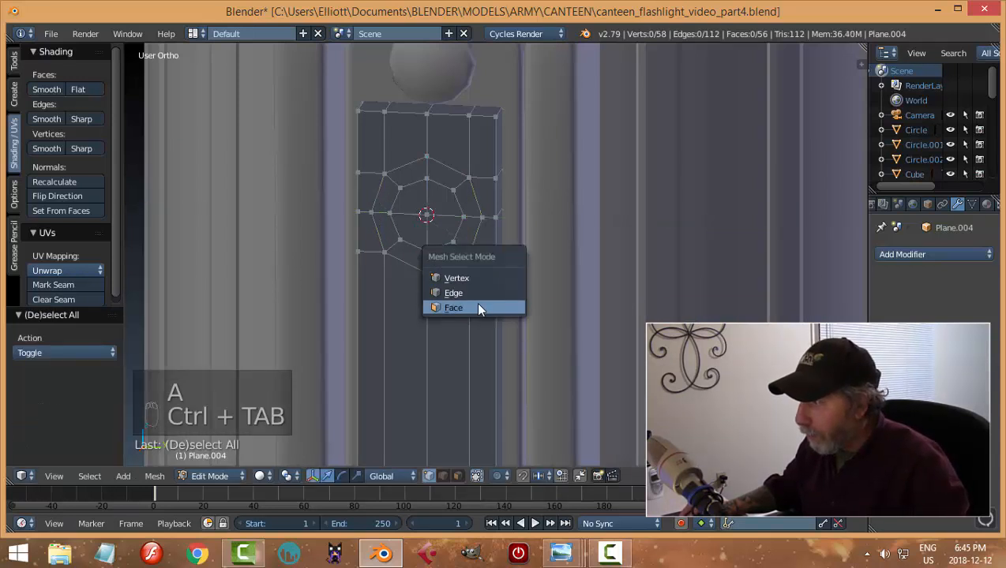
pyautogui.click(453, 308)
pyautogui.rightClick(446, 233)
pyautogui.keyDown('shift'); pyautogui.rightClick(406, 229); pyautogui.keyUp('shift')
pyautogui.keyDown('shift'); pyautogui.rightClick(413, 197); pyautogui.keyUp('shift')
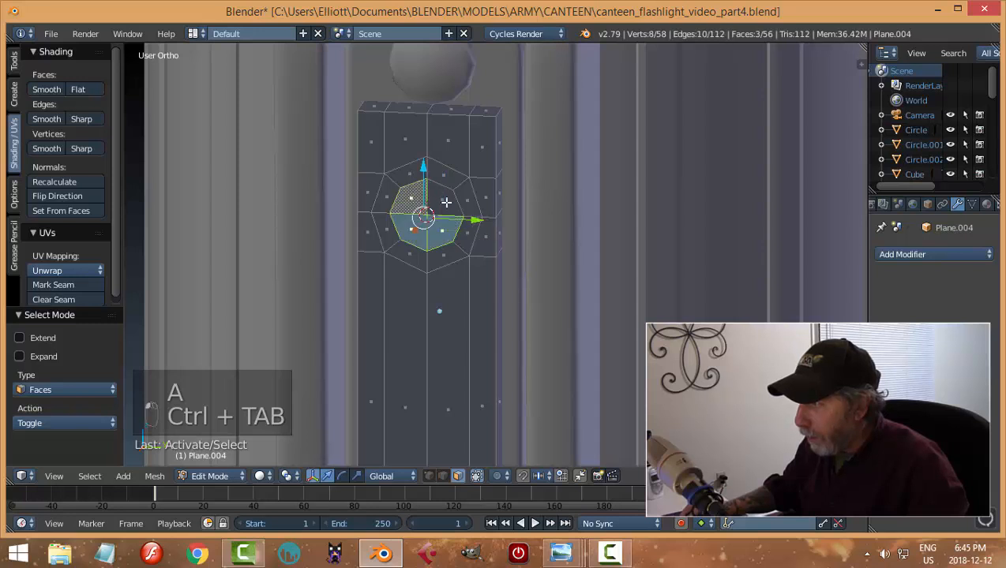
pyautogui.keyDown('shift'); pyautogui.rightClick(445, 199); pyautogui.keyUp('shift')
pyautogui.press('x')
pyautogui.click(467, 251)
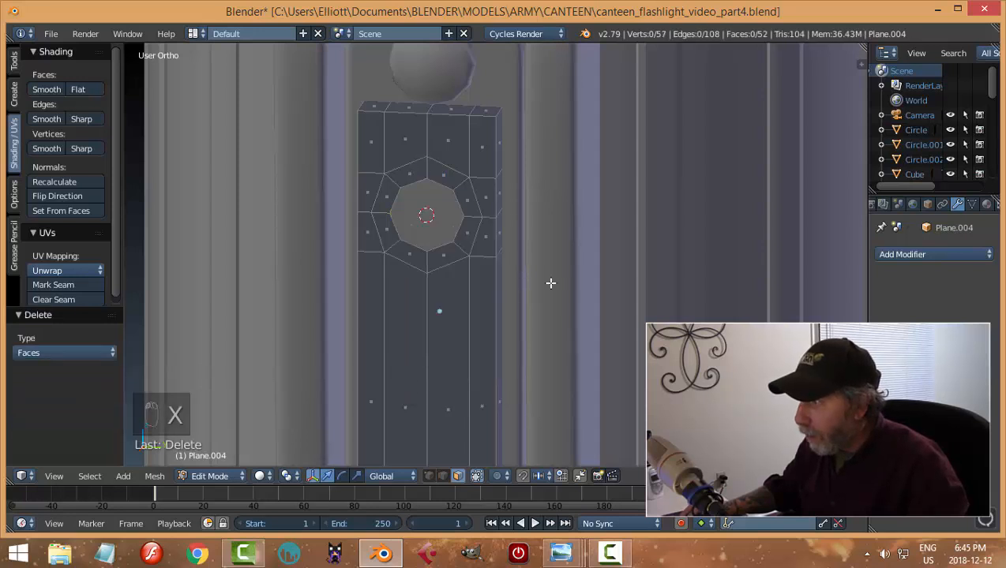
# Add a horizontal loop cut across the block and slide it close to the lower end
pyautogui.moveTo(550, 283); pyautogui.dragTo(489, 312, button='middle')
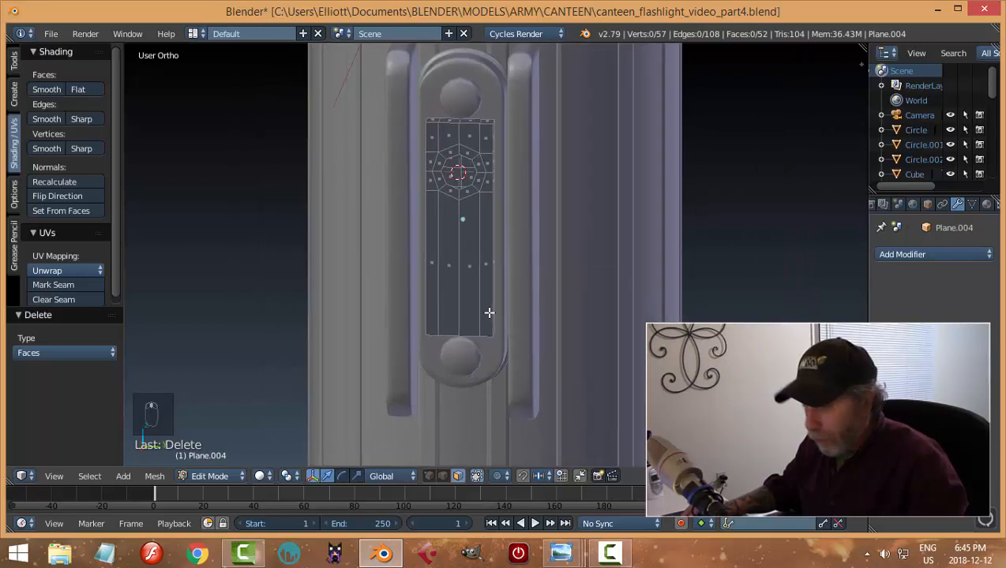
pyautogui.hotkey('ctrl', 'r')
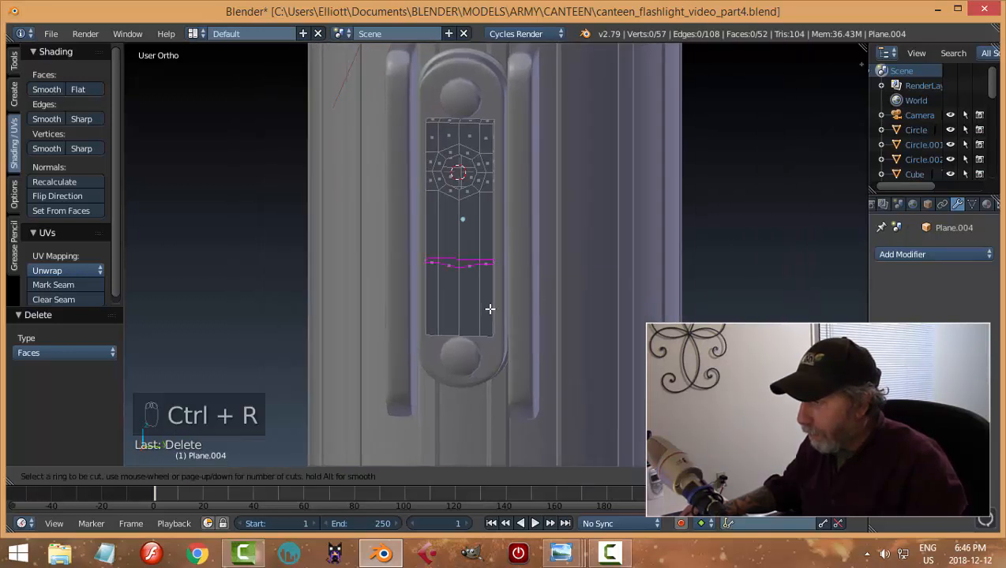
pyautogui.click(489, 307)
pyautogui.click(496, 376)
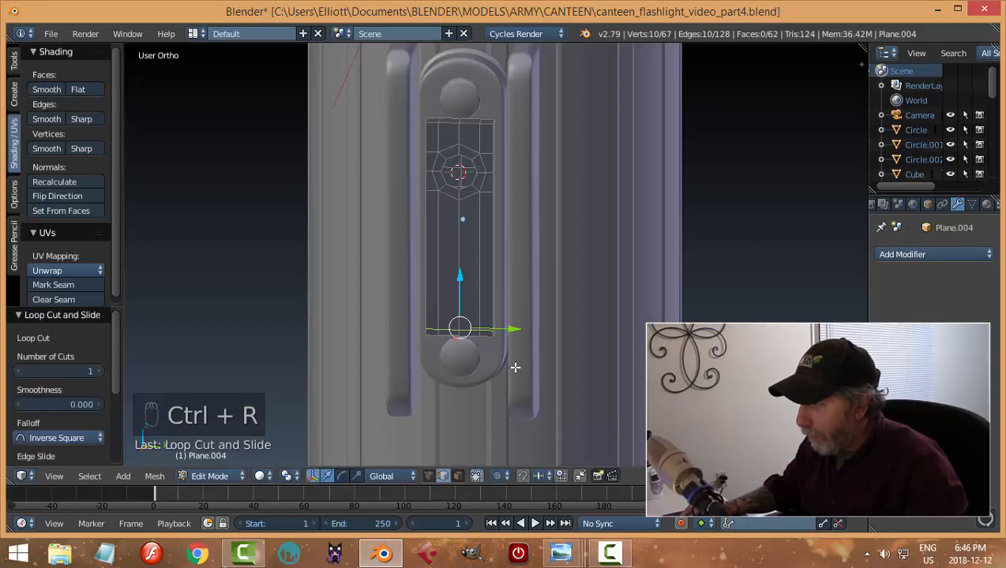
# Add two loop cuts around the block's side faces, one close to the front edge and one close to the back edge
pyautogui.moveTo(514, 365); pyautogui.dragTo(446, 320, button='middle')
pyautogui.hotkey('ctrl', 'r')
pyautogui.click(388, 368)
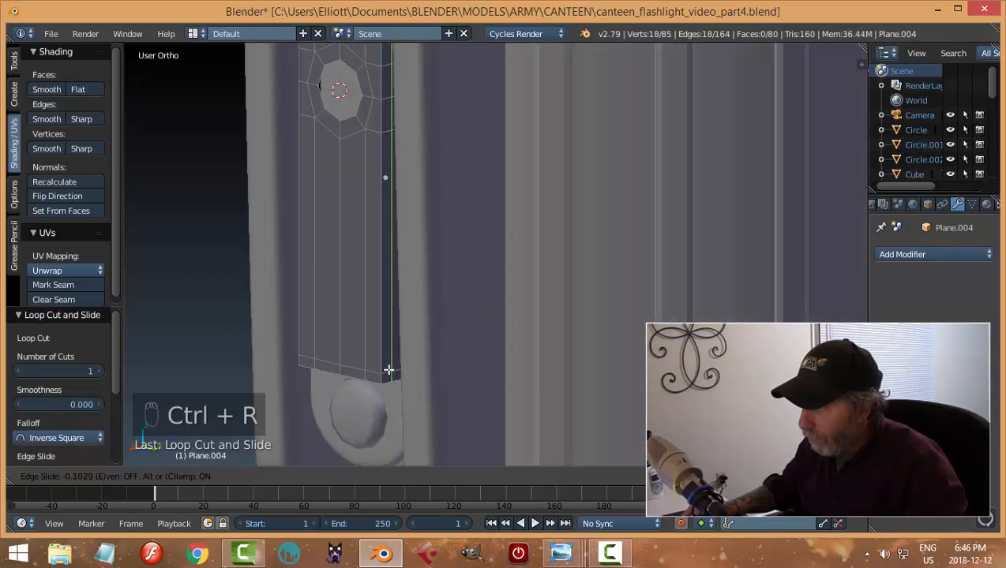
pyautogui.click(387, 368)
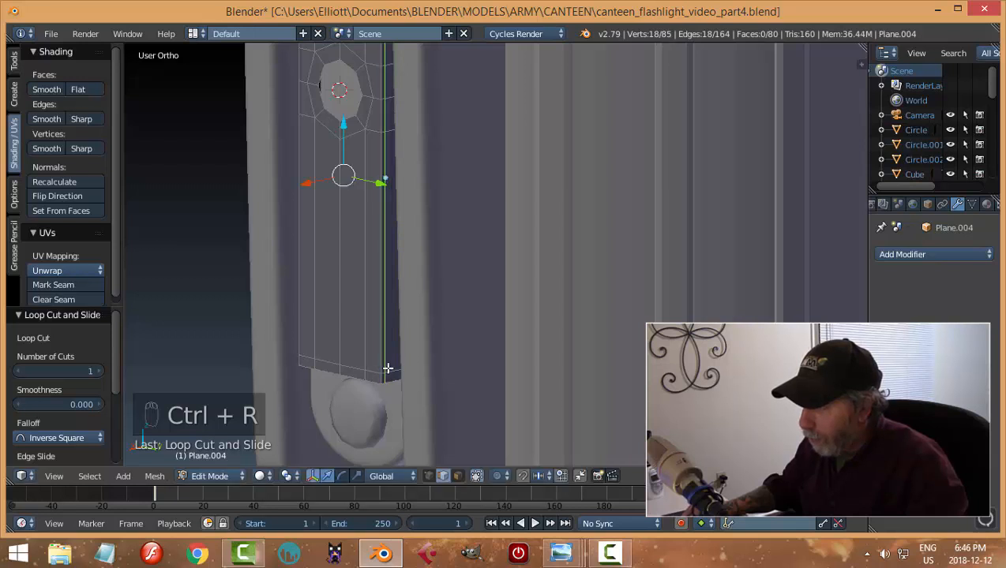
pyautogui.hotkey('ctrl', 'r')
pyautogui.click(390, 370)
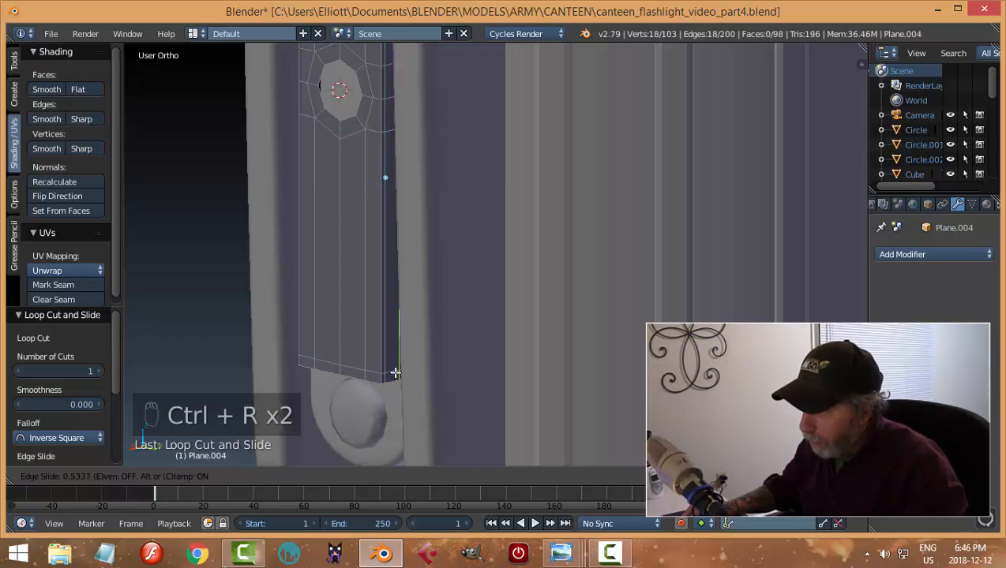
pyautogui.click(397, 374)
# Return to object mode and add a Subdivision Surface modifier to the slider block
pyautogui.press('a')
pyautogui.press('Tab')
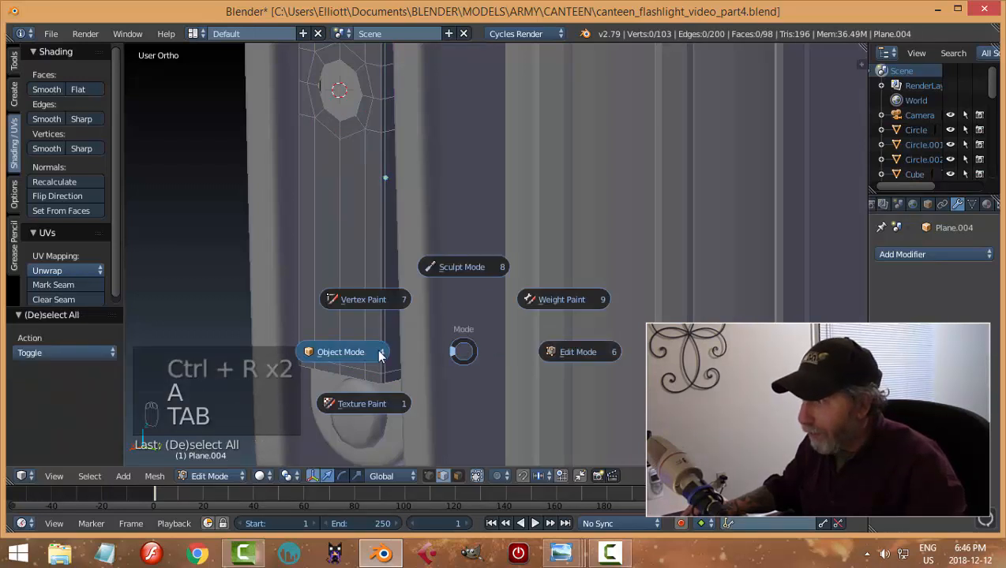
pyautogui.click(379, 352)
pyautogui.click(893, 257)
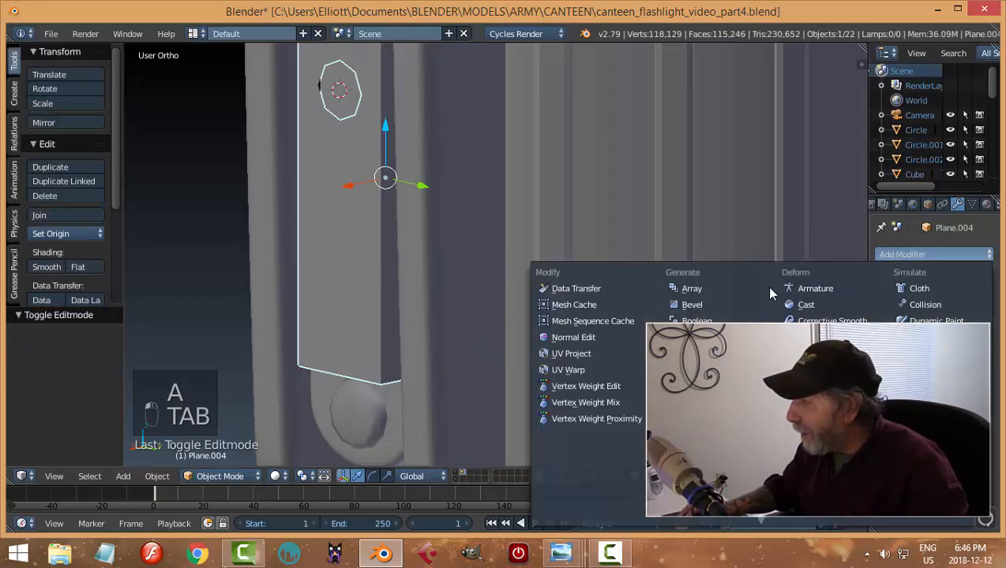
pyautogui.click(703, 501)
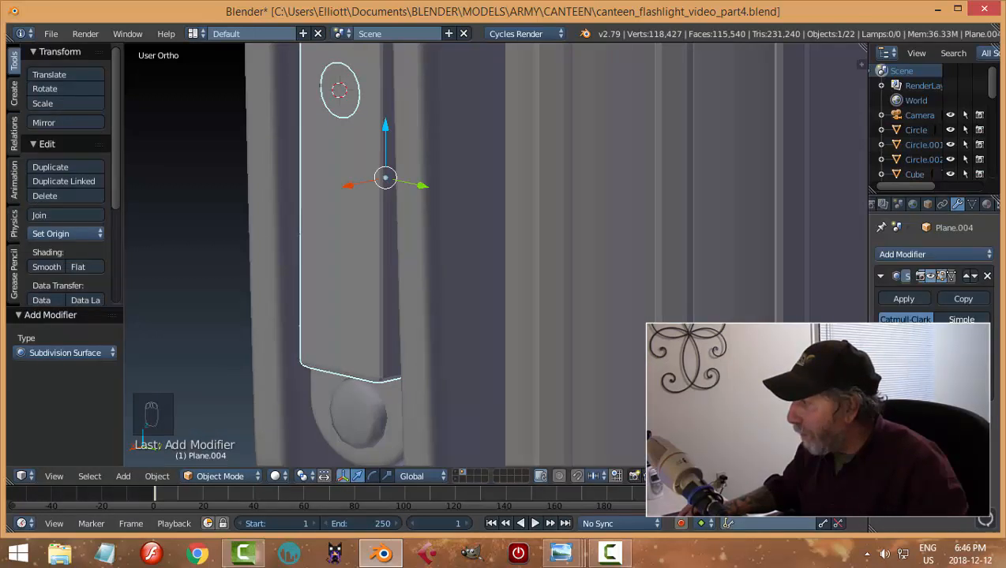
pyautogui.moveTo(442, 293); pyautogui.dragTo(493, 322, button='middle')
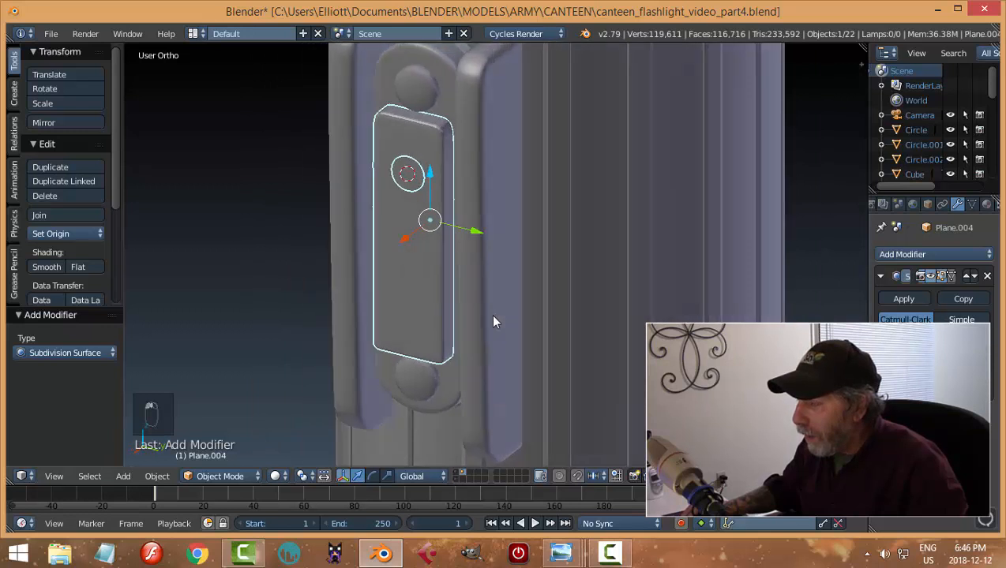
# Apply smooth shading to the slider block and deselect it
pyautogui.scroll(4, 494, 321)
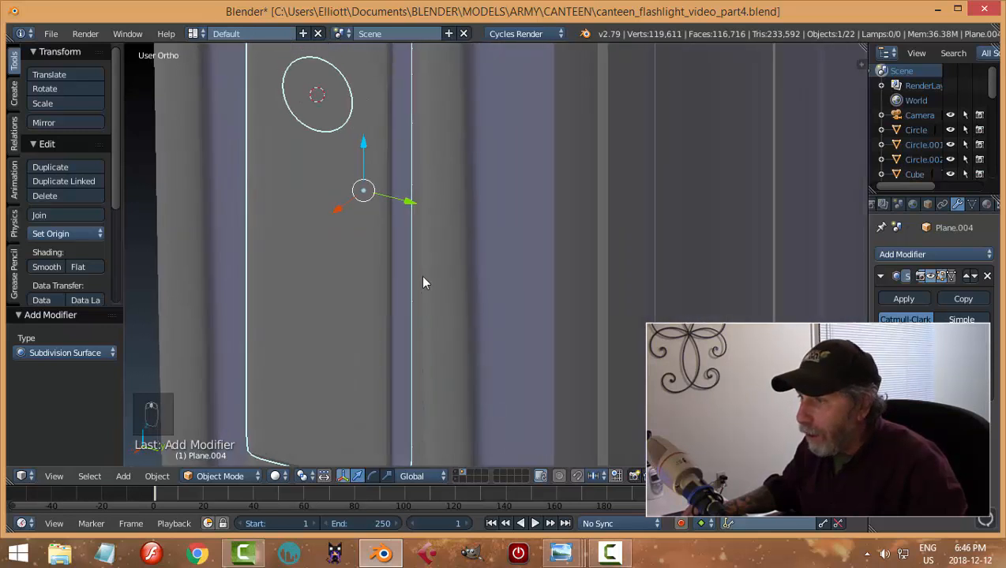
pyautogui.keyDown('shift'); pyautogui.moveTo(442, 260); pyautogui.dragTo(472, 335, button='middle'); pyautogui.keyUp('shift')
pyautogui.click(49, 267)
pyautogui.press('a')
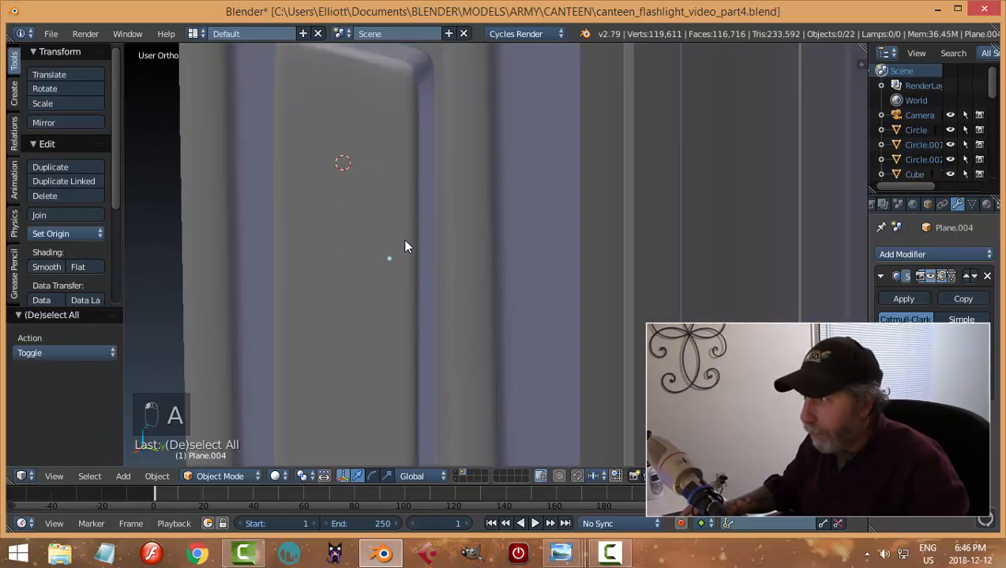
pyautogui.rightClick(349, 177)
pyautogui.press('Tab')
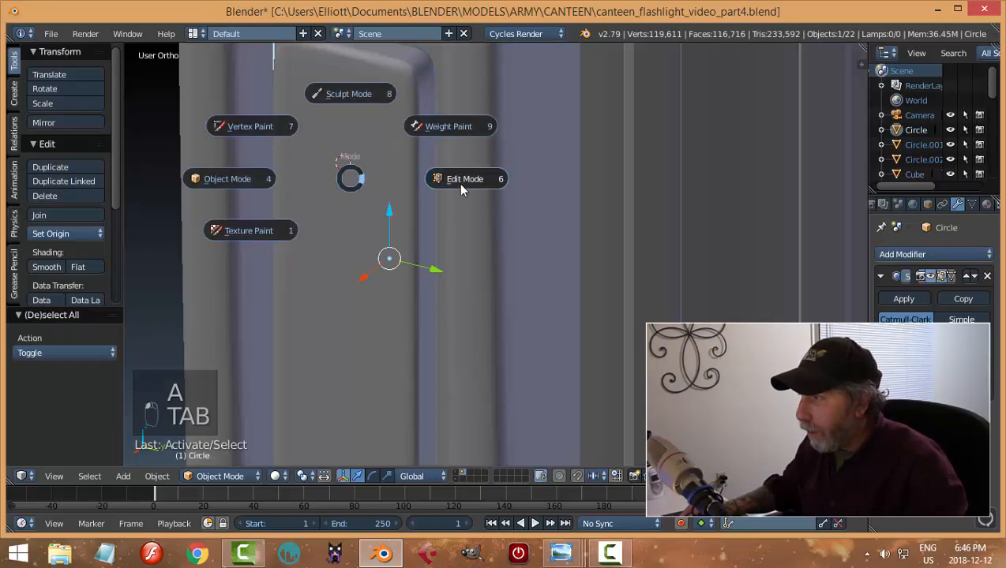
pyautogui.click(460, 180)
pyautogui.rightClick(352, 183)
pyautogui.press('a')
pyautogui.press('a')
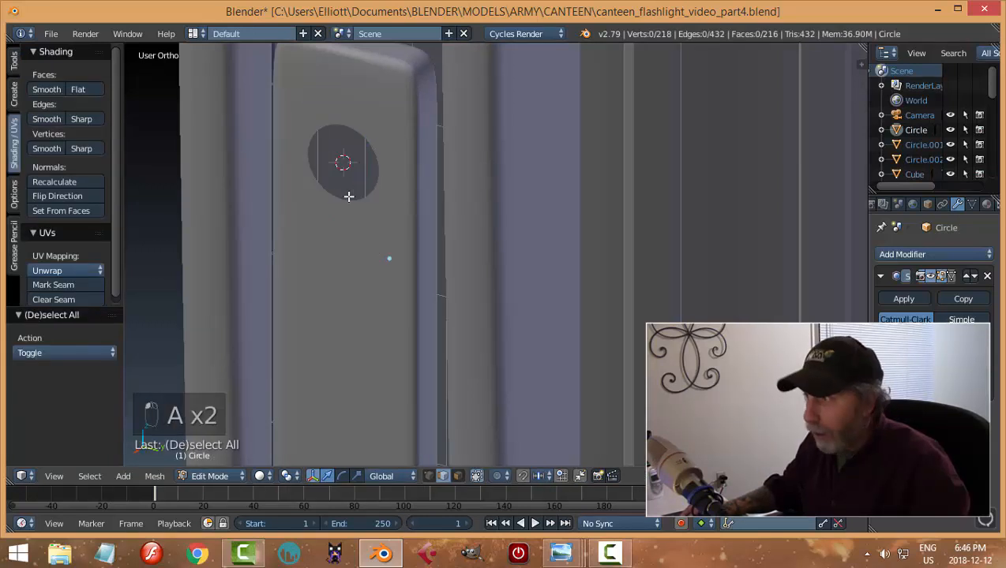
pyautogui.hotkey('ctrl', 'Tab')
pyautogui.click(309, 207)
pyautogui.rightClick(353, 185)
pyautogui.moveTo(353, 185); pyautogui.dragTo(383, 210, button='middle')
pyautogui.press('a')
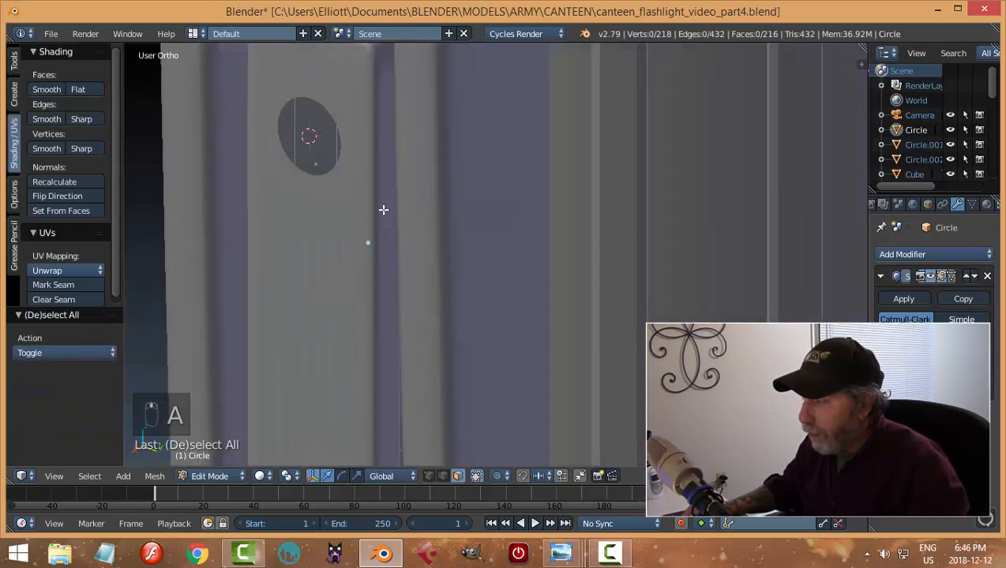
pyautogui.hotkey('ctrl', 'Tab')
pyautogui.click(314, 159)
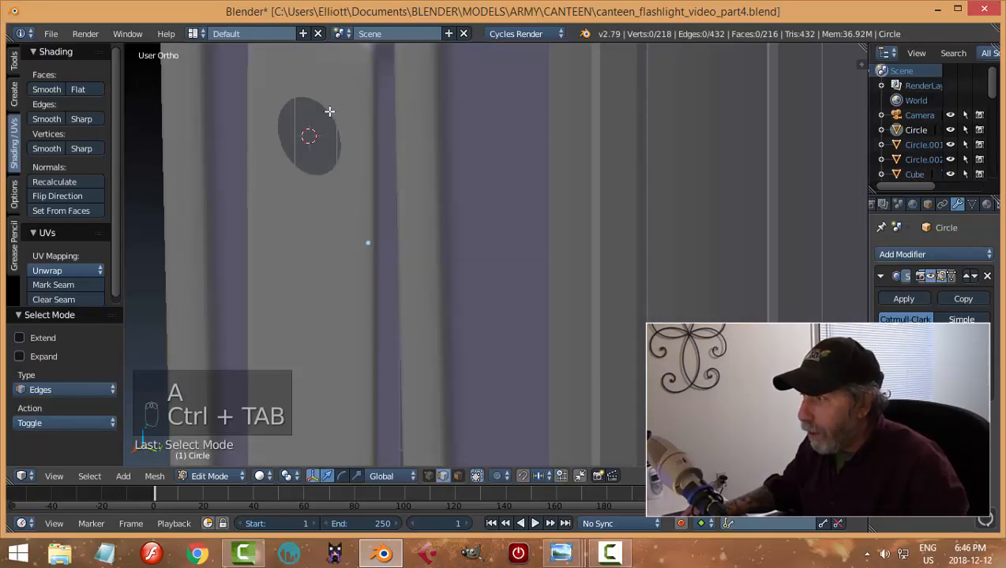
pyautogui.keyDown('alt'); pyautogui.rightClick(330, 109); pyautogui.keyUp('alt')
pyautogui.press('a')
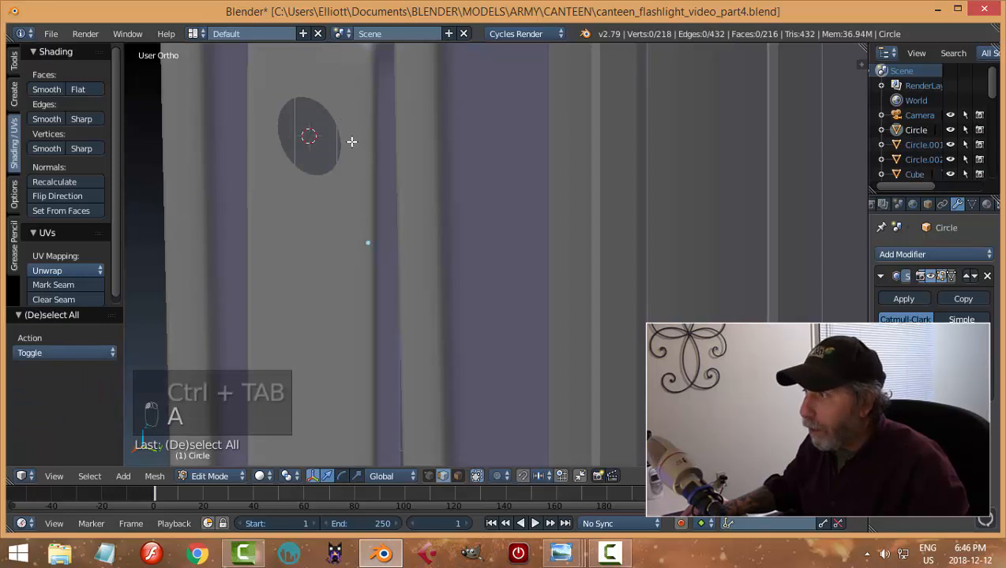
pyautogui.scroll(-3, 359, 150)
pyautogui.press('Tab')
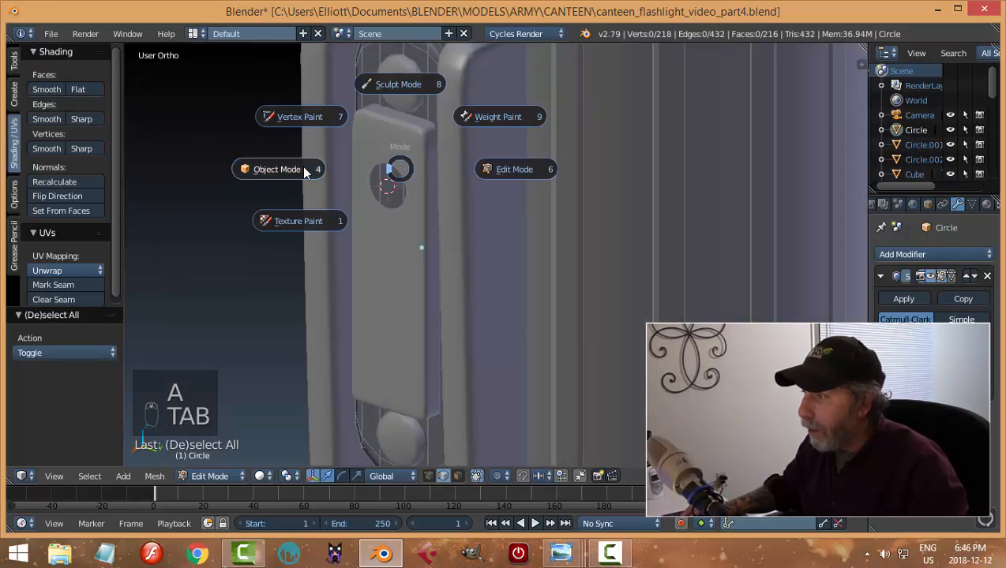
pyautogui.click(306, 172)
# Enter edit mode on the slider block, switch to edge selection and select the edge loop around the round hole
pyautogui.scroll(2, 390, 136)
pyautogui.rightClick(390, 135)
pyautogui.press('Tab')
pyautogui.click(474, 138)
pyautogui.scroll(2, 428, 178)
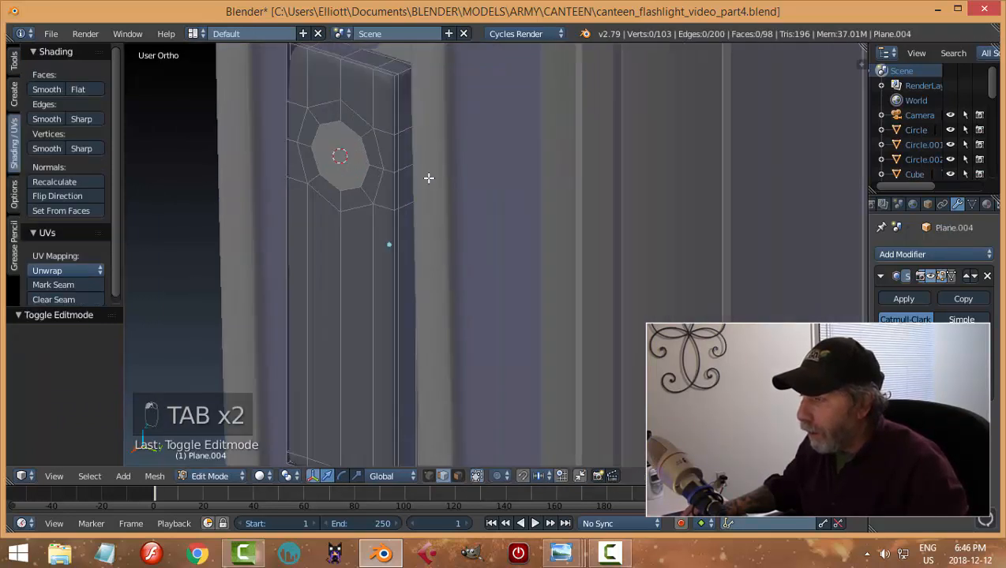
pyautogui.hotkey('ctrl', 'Tab')
pyautogui.click(356, 191)
pyautogui.rightClick(344, 183)
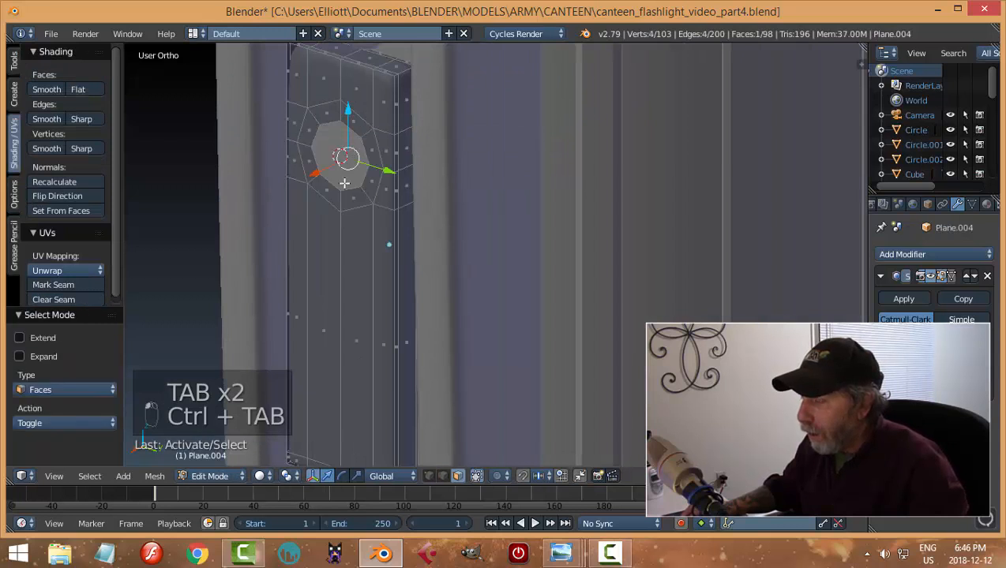
pyautogui.moveTo(344, 183); pyautogui.dragTo(383, 180, button='middle')
pyautogui.press('a')
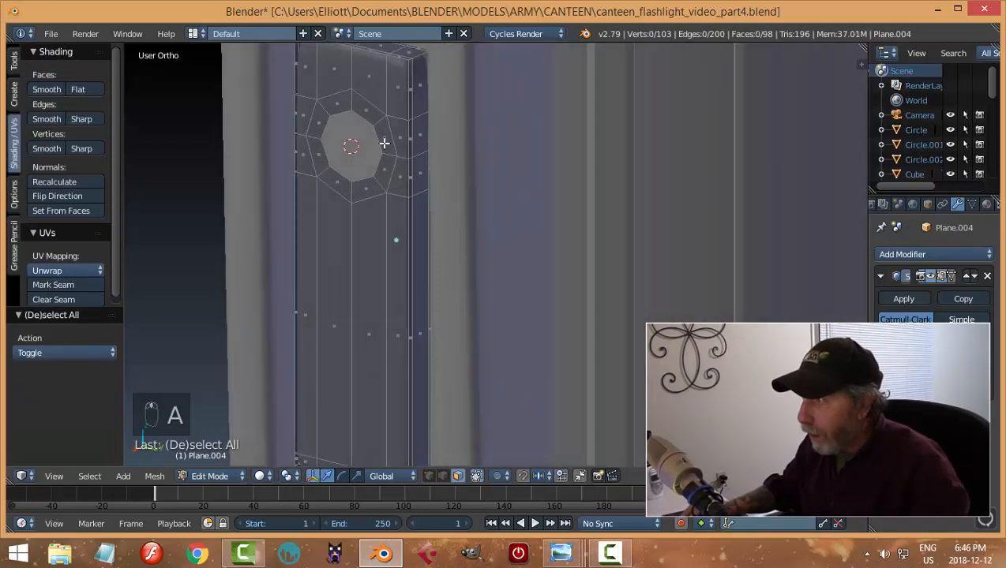
pyautogui.hotkey('ctrl', 'Tab')
pyautogui.click(351, 131)
pyautogui.keyDown('alt'); pyautogui.rightClick(365, 116); pyautogui.keyUp('alt')
# Extrude the hole's edge loop into the block twice along X, first slightly, then by about 0.046
pyautogui.moveTo(365, 116); pyautogui.dragTo(363, 203, button='middle')
pyautogui.press('e')
pyautogui.rightClick(366, 203)
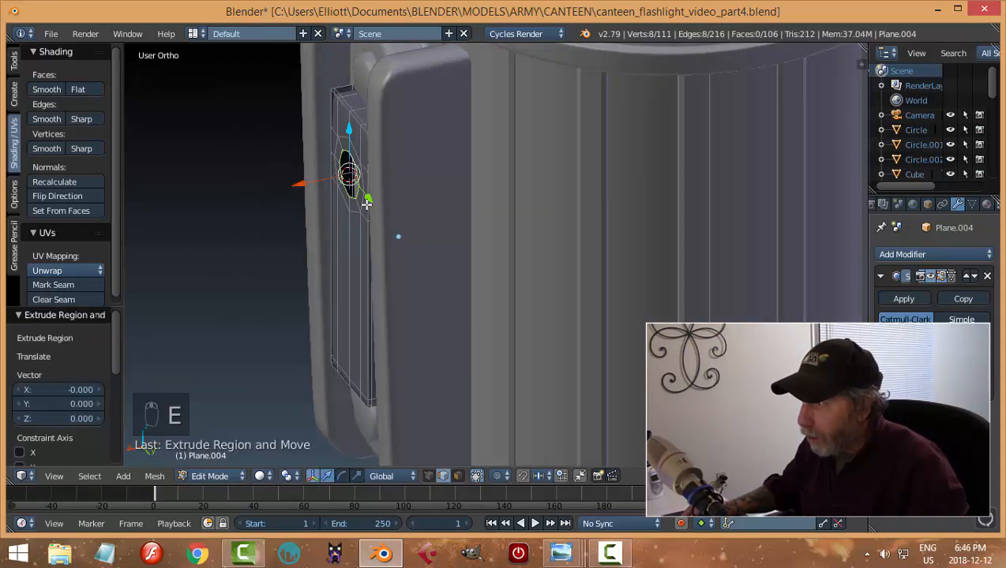
pyautogui.moveTo(294, 188); pyautogui.dragTo(299, 190)
pyautogui.press('e')
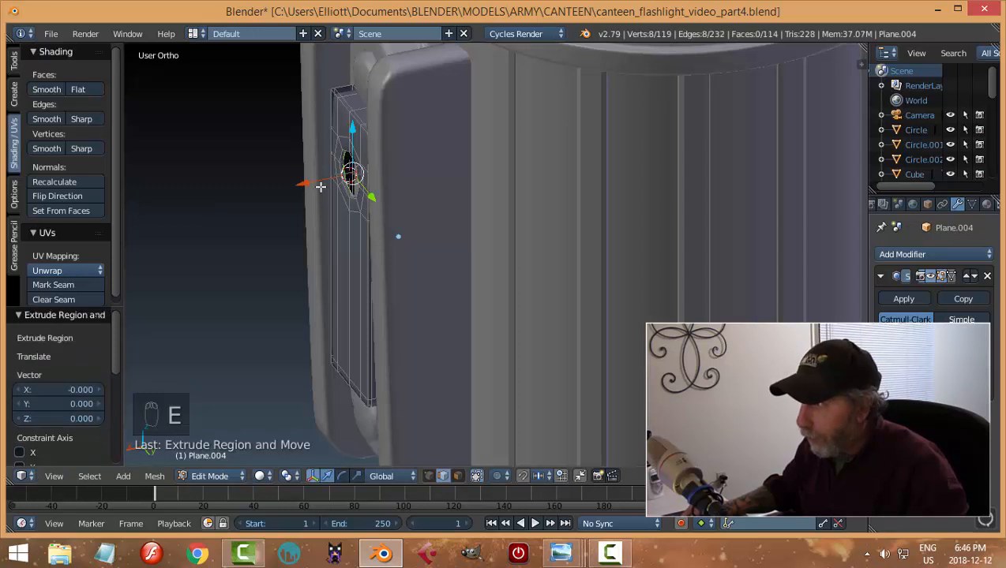
pyautogui.press('x')
pyautogui.moveTo(320, 185); pyautogui.dragTo(320, 185)
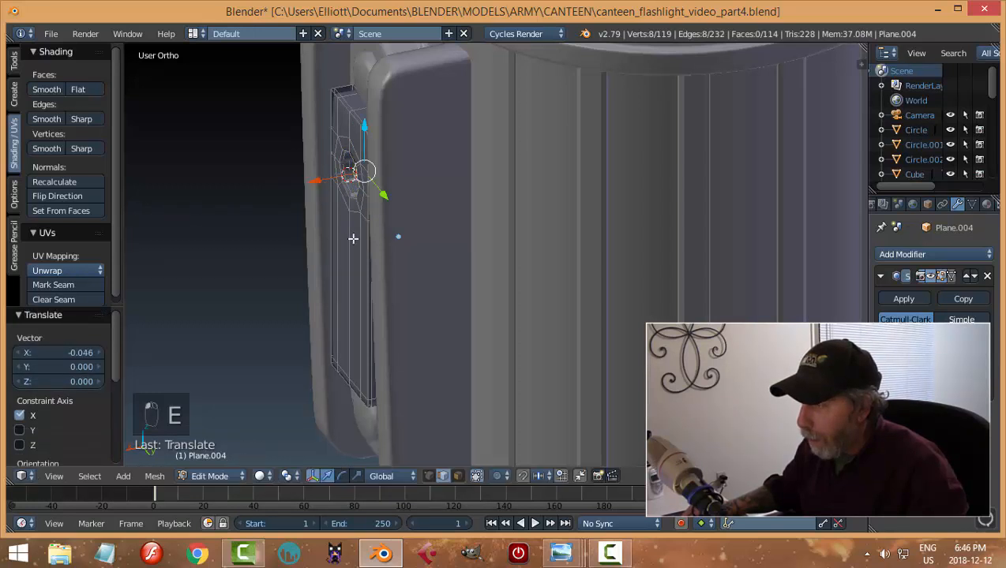
# Extrude the inner edge loop of the hole and scale it to about 0.713 to start the recess floor
pyautogui.moveTo(353, 238); pyautogui.dragTo(473, 224, button='middle')
pyautogui.scroll(2, 470, 228)
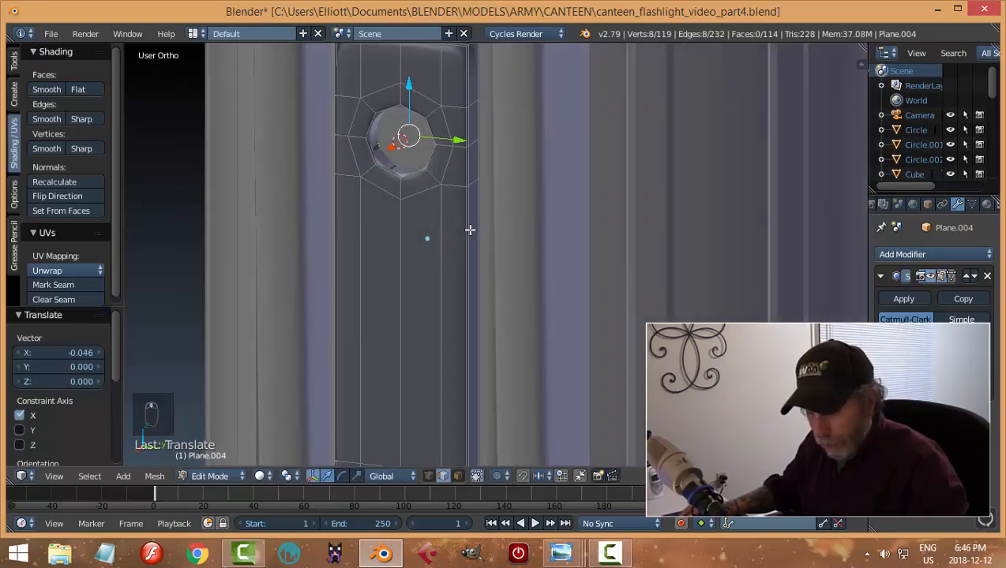
pyautogui.press('e')
pyautogui.press('s')
pyautogui.click(435, 212)
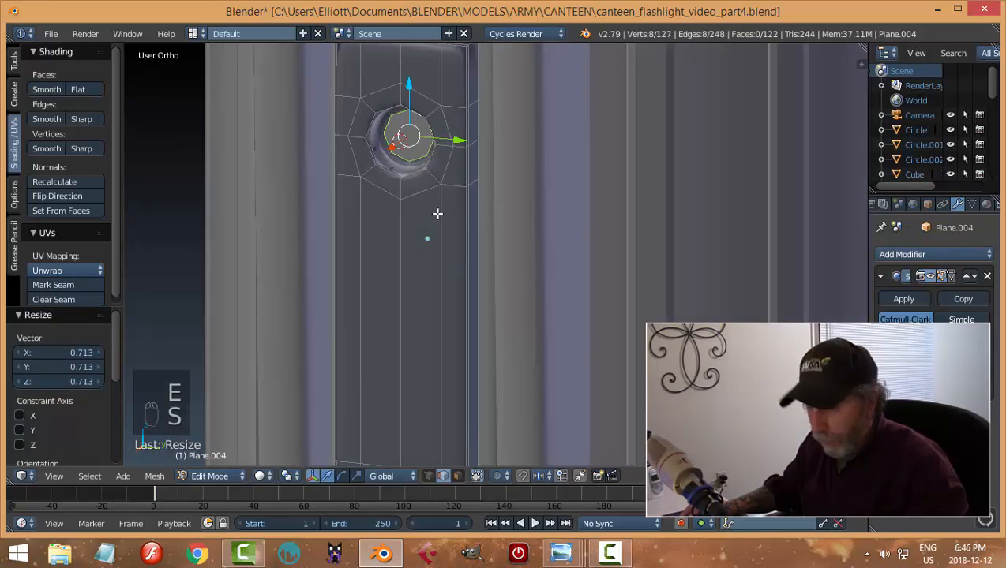
# Close the hole's floor by extruding the inner edge loop again and merging it at center
pyautogui.press('e')
pyautogui.click(435, 213)
pyautogui.hotkey('alt', 'm')
pyautogui.click(439, 215)
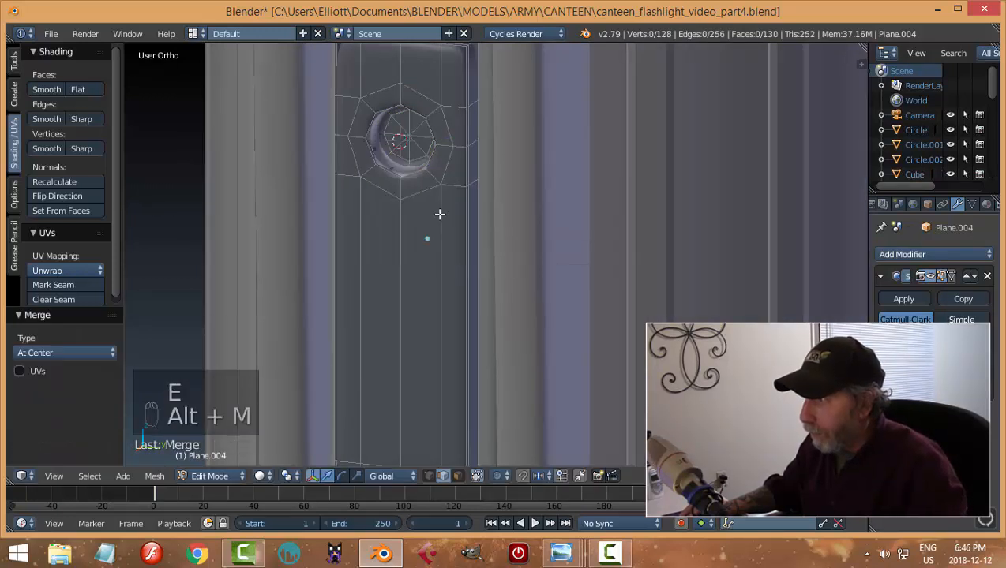
# Examine the recessed hole in the smoothed block in object mode, then return to edit mode
pyautogui.press('Tab')
pyautogui.click(403, 216)
pyautogui.moveTo(507, 227); pyautogui.dragTo(476, 224, button='middle')
pyautogui.scroll(-3, 613, 225)
pyautogui.press('Tab')
pyautogui.click(483, 224)
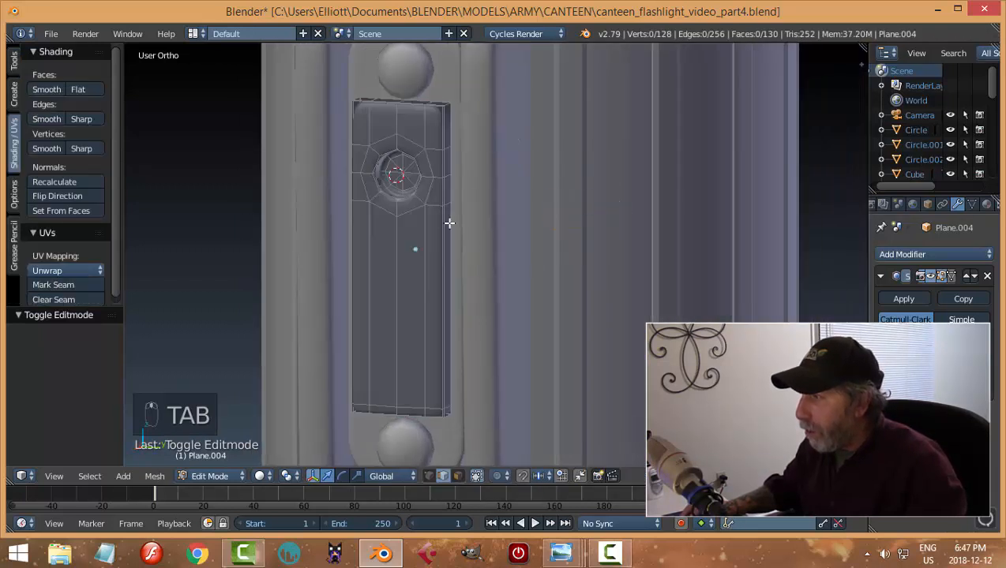
# Duplicate the faces of the round recess floor in place and separate the copy into its own object
pyautogui.scroll(5, 361, 184)
pyautogui.hotkey('ctrl', 'Tab')
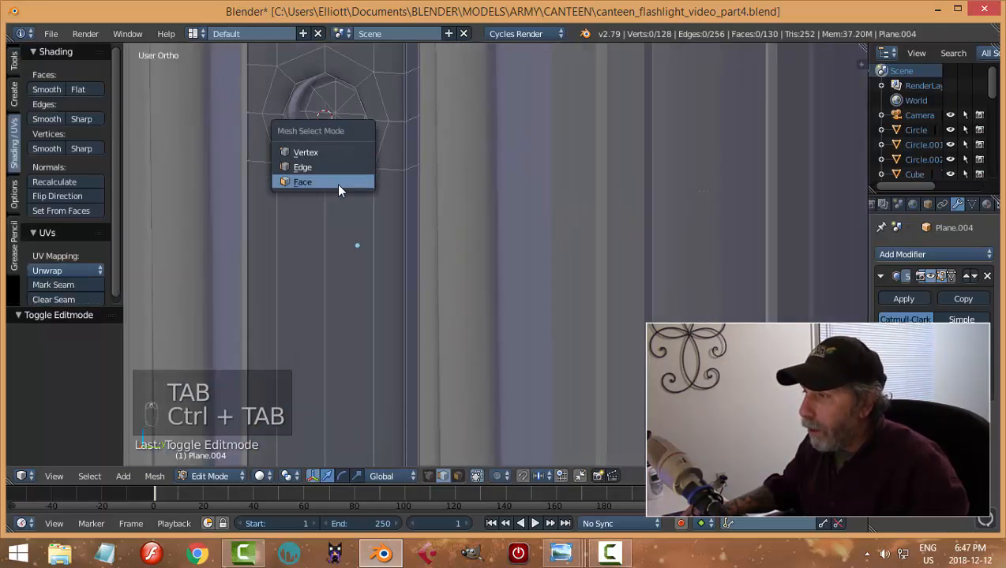
pyautogui.click(339, 186)
pyautogui.press('c')
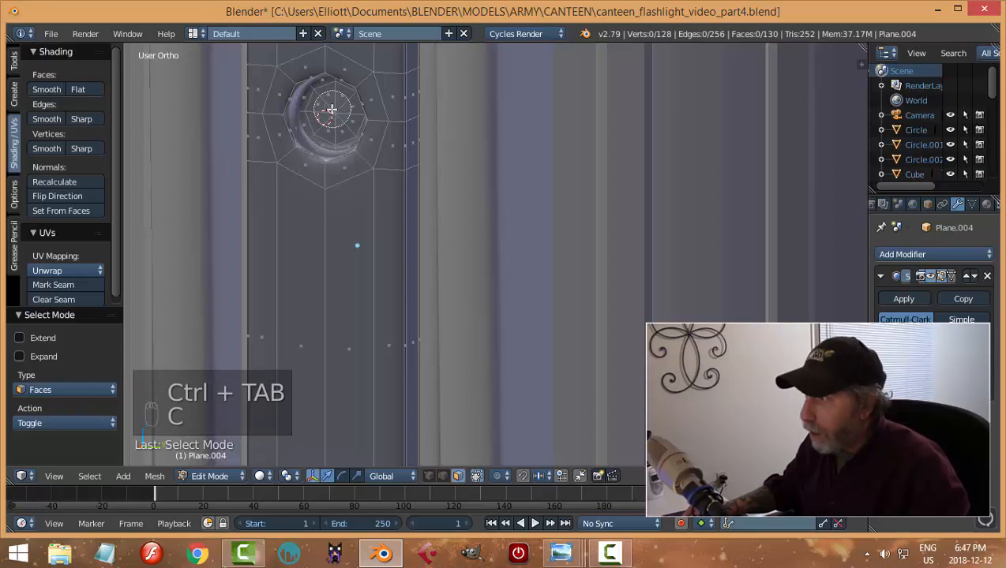
pyautogui.click(333, 112)
pyautogui.rightClick(362, 120)
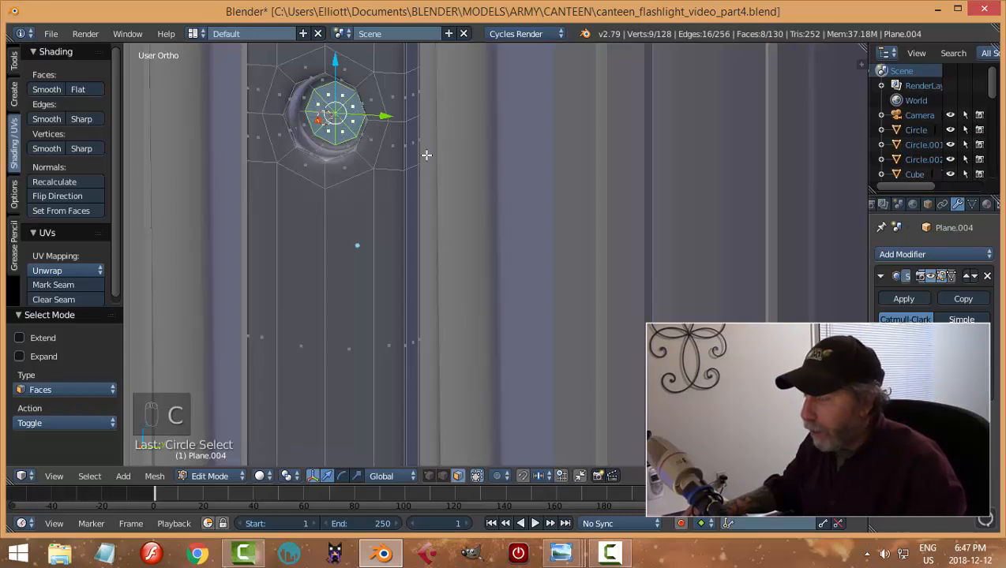
pyautogui.moveTo(426, 155); pyautogui.dragTo(428, 177, button='middle')
pyautogui.hotkey('shift', 'd')
pyautogui.rightClick(433, 180)
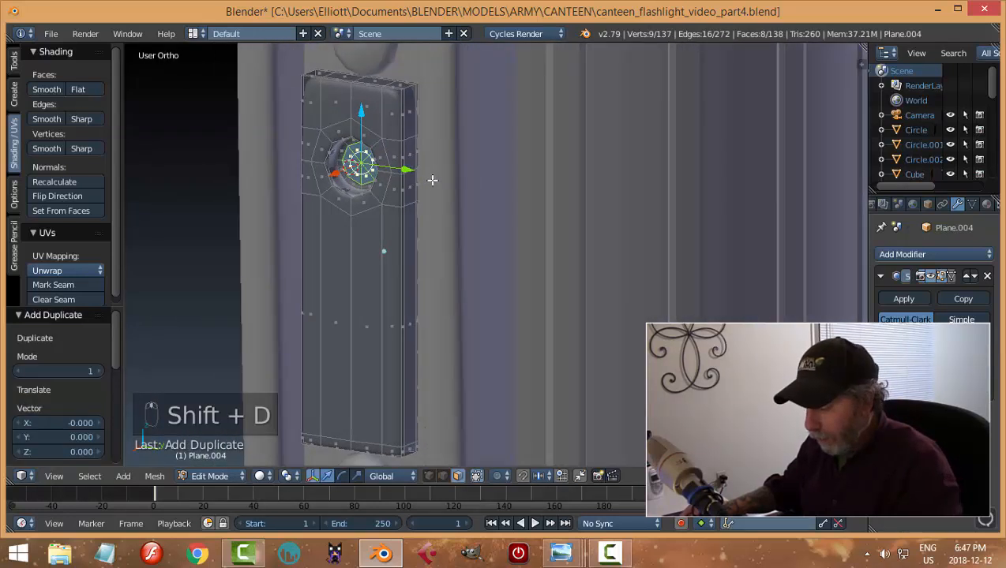
pyautogui.press('p')
pyautogui.click(433, 180)
pyautogui.press('Tab')
pyautogui.click(320, 181)
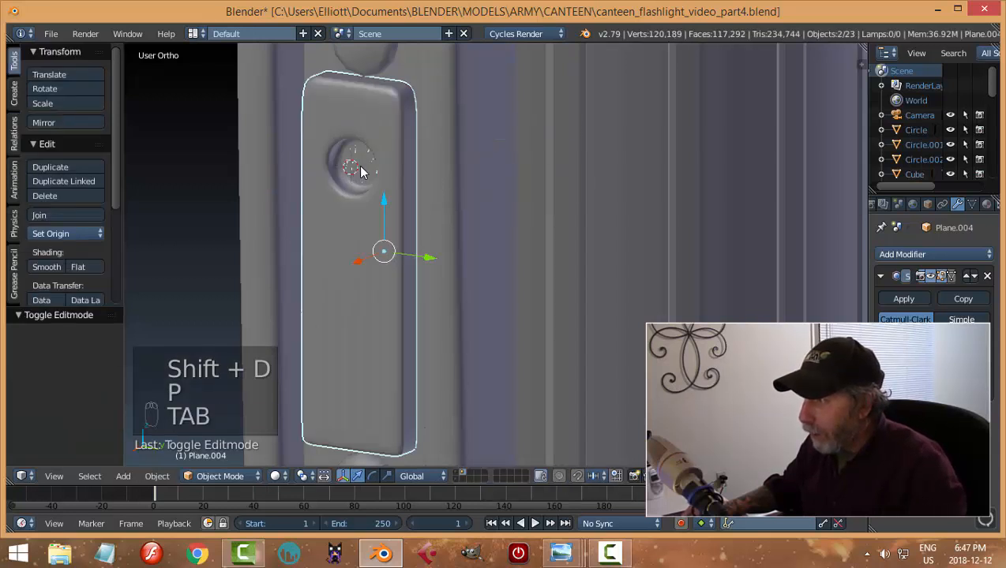
# Set the separated disc's origin to its geometry and move the disc outward along X, out of the recess
pyautogui.rightClick(361, 172)
pyautogui.click(70, 235)
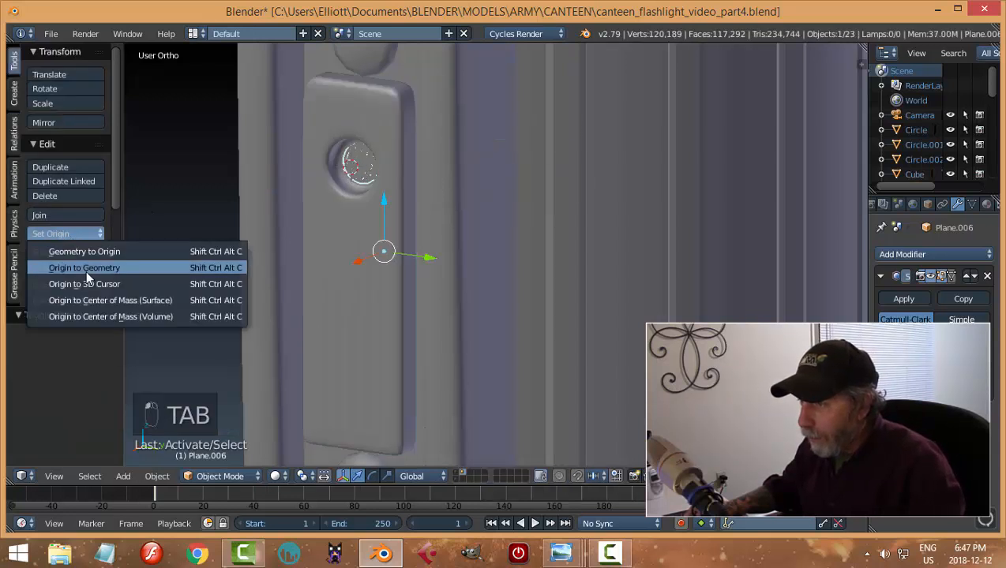
pyautogui.click(86, 270)
pyautogui.moveTo(352, 206); pyautogui.dragTo(297, 171, button='middle')
pyautogui.press('g')
pyautogui.press('x')
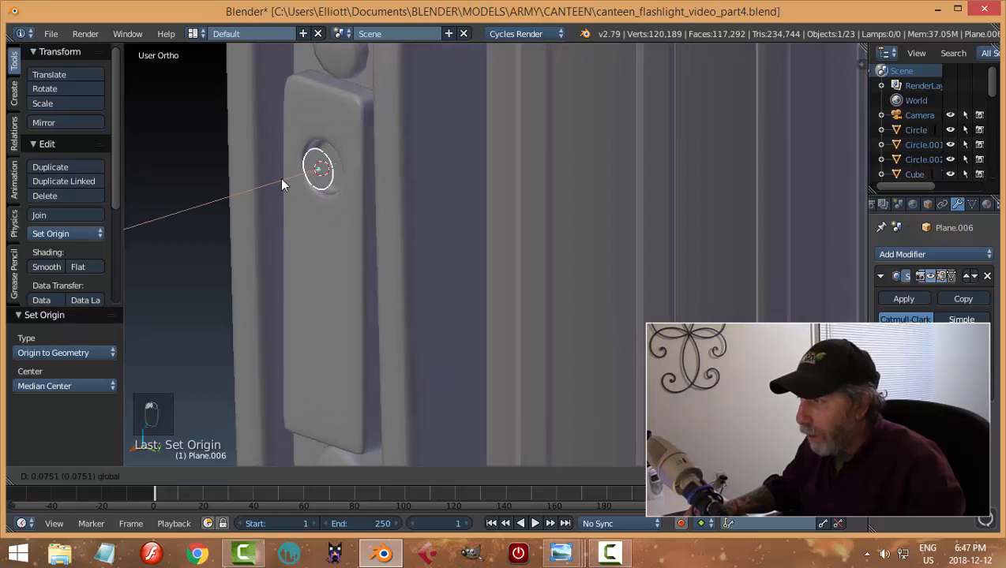
pyautogui.click(284, 185)
# Extrude all faces of the disc back into the recess by -0.066 along X to form a button
pyautogui.press('Tab')
pyautogui.click(438, 209)
pyautogui.press('a')
pyautogui.press('a')
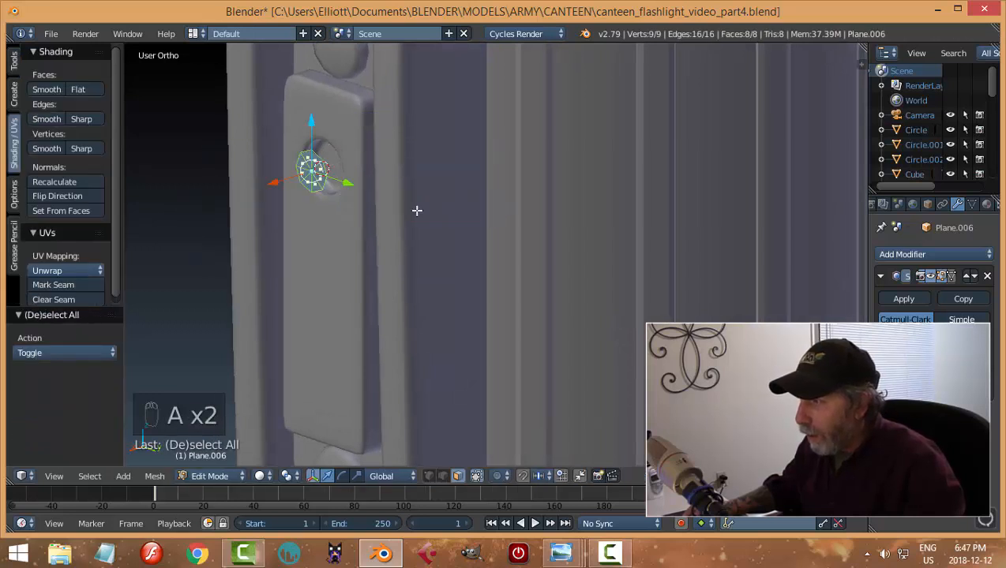
pyautogui.moveTo(417, 211); pyautogui.dragTo(402, 233, button='middle')
pyautogui.press('e')
pyautogui.rightClick(304, 203)
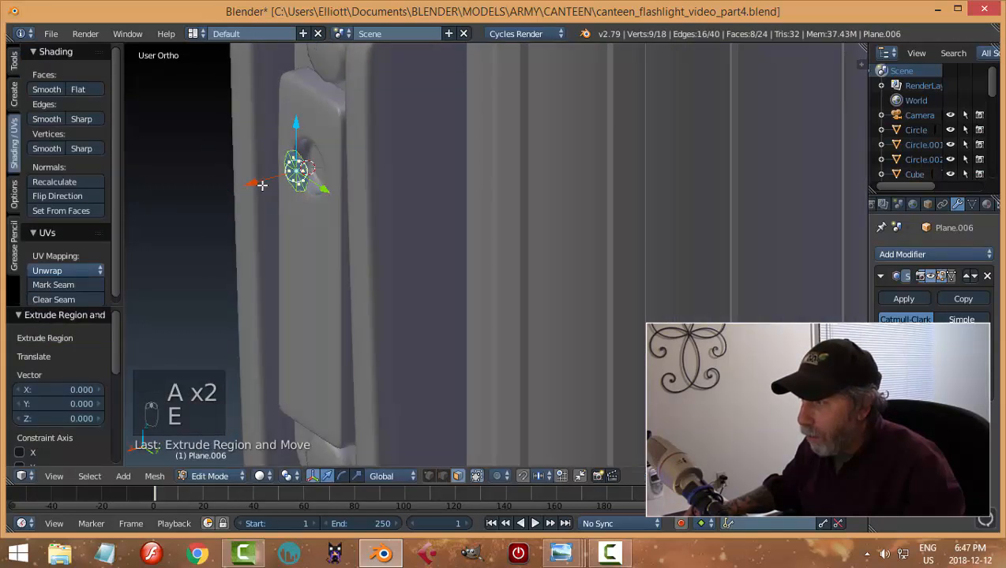
pyautogui.press('g')
pyautogui.press('x')
pyautogui.click(282, 185)
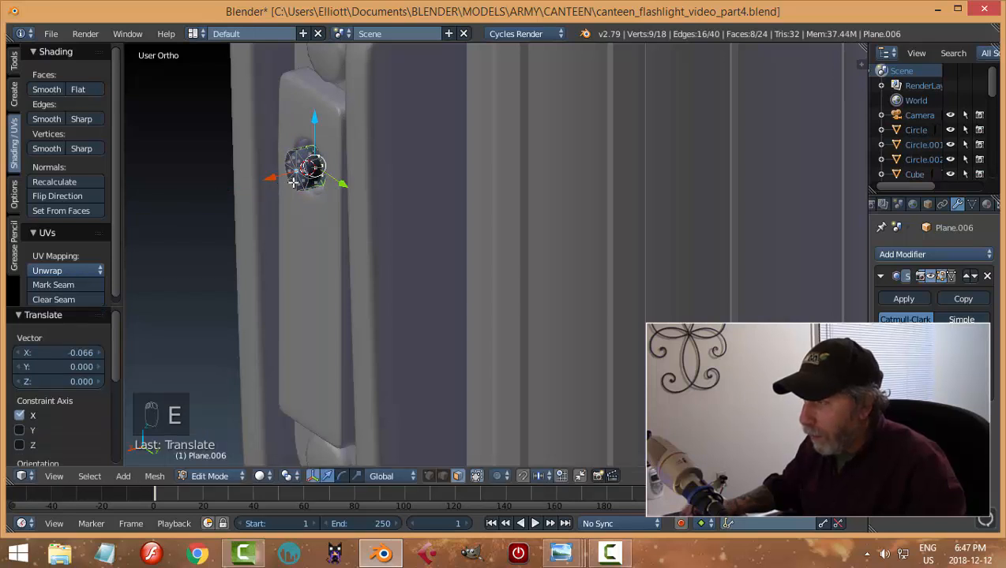
# Recalculate the normals of the whole button mesh
pyautogui.press('a')
pyautogui.press('a')
pyautogui.press('a')
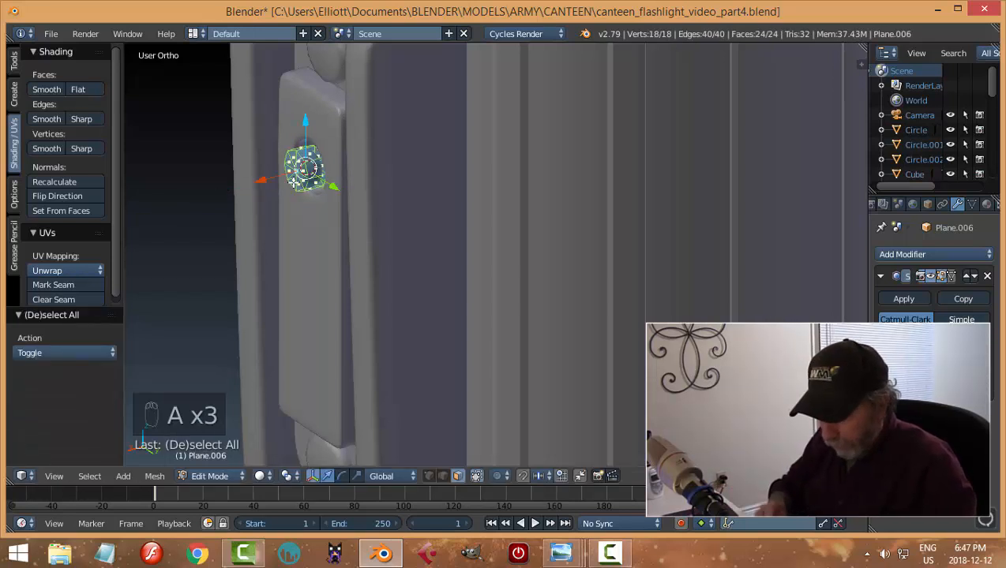
pyautogui.hotkey('ctrl', 'n')
pyautogui.press('a')
# Sharpen the button's rims with two edge loops around its side, one near the front and one near the back, then return to object mode
pyautogui.scroll(3, 267, 175)
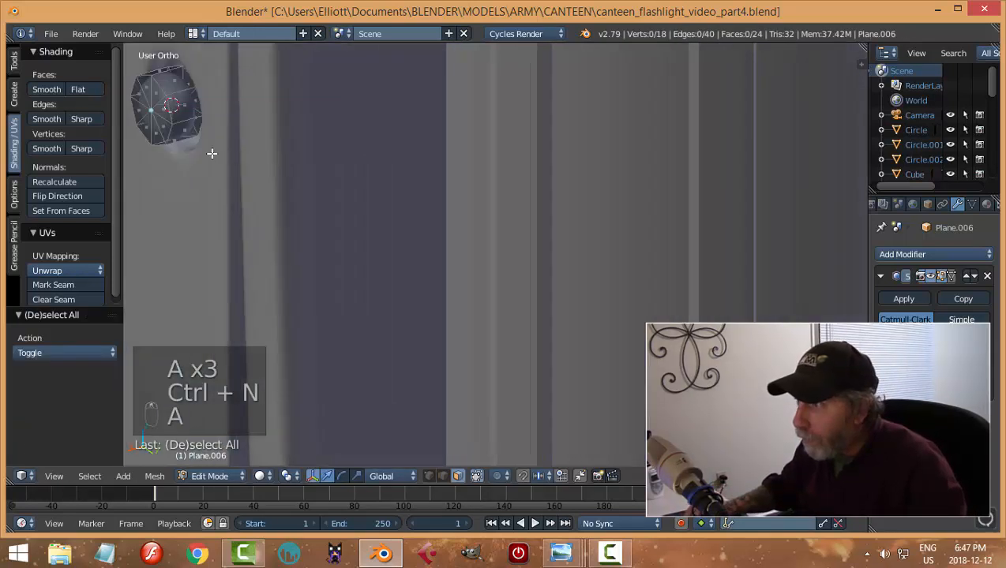
pyautogui.keyDown('shift'); pyautogui.moveTo(258, 152); pyautogui.dragTo(322, 240, button='middle'); pyautogui.keyUp('shift')
pyautogui.scroll(1, 229, 192)
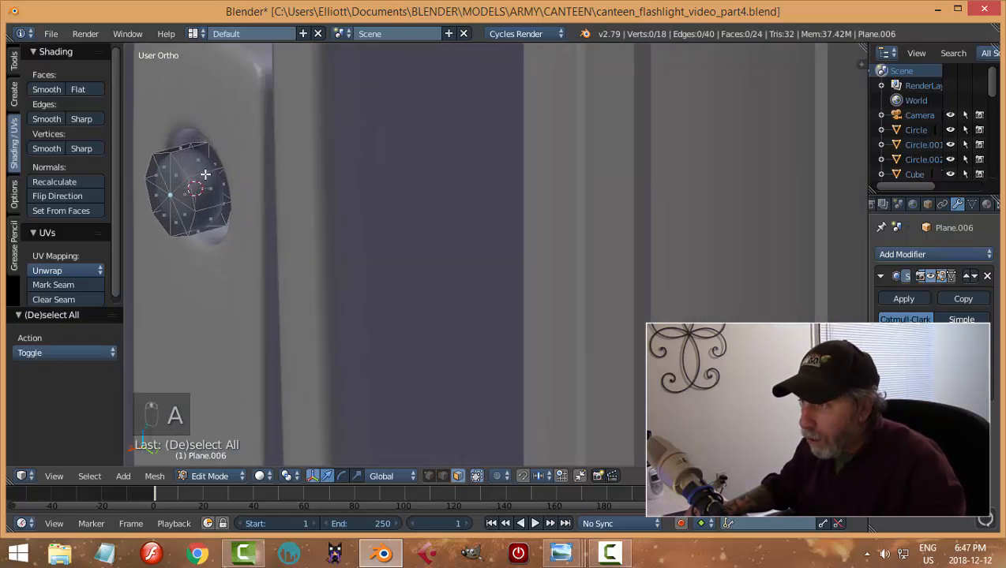
pyautogui.hotkey('ctrl', 'r')
pyautogui.click(200, 174)
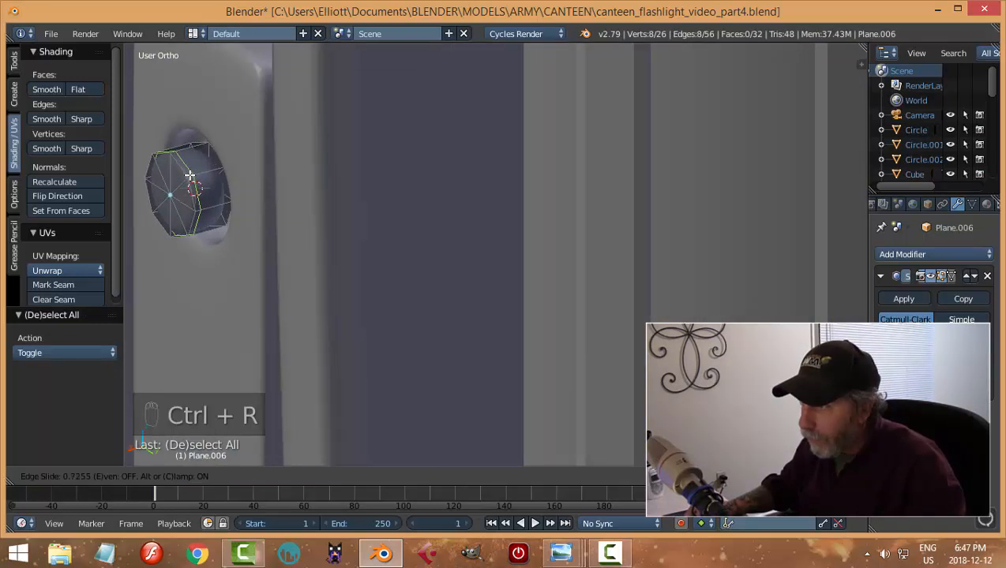
pyautogui.click(190, 175)
pyautogui.hotkey('ctrl', 'r')
pyautogui.click(208, 171)
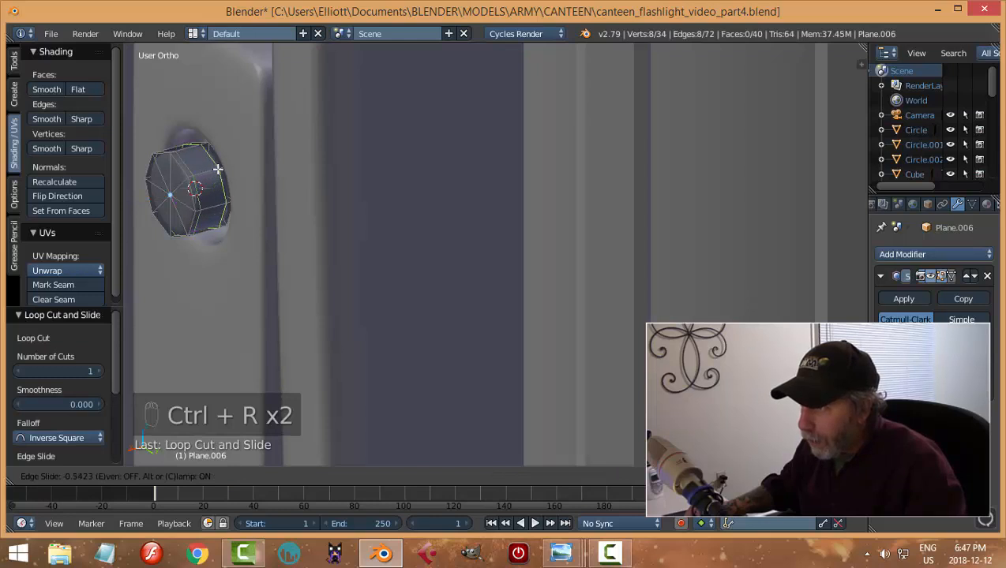
pyautogui.click(218, 168)
pyautogui.press('a')
pyautogui.press('Tab')
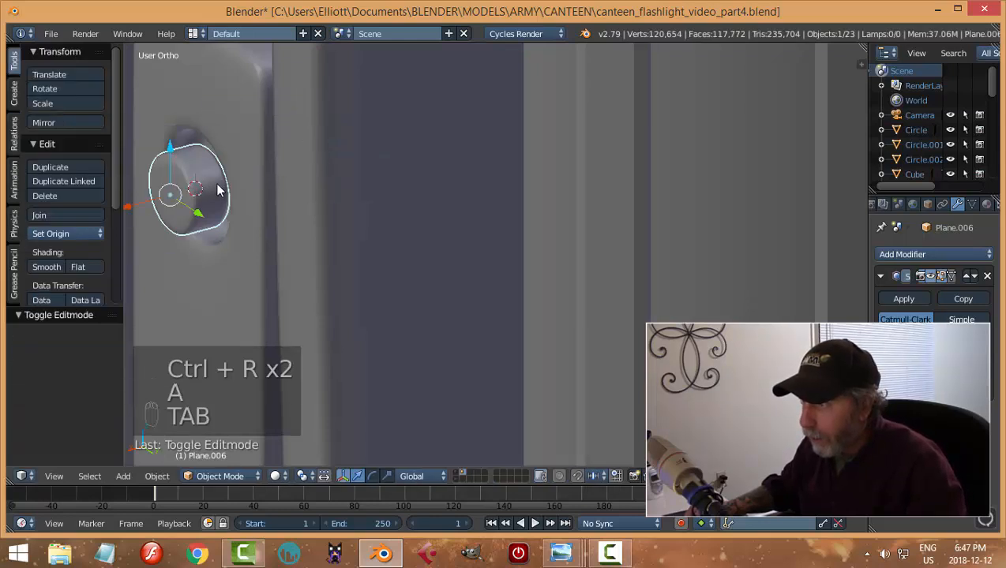
# Enlarge the button to about 1.38 in the right view so that it fills the recess
pyautogui.moveTo(219, 189); pyautogui.dragTo(343, 162, button='middle')
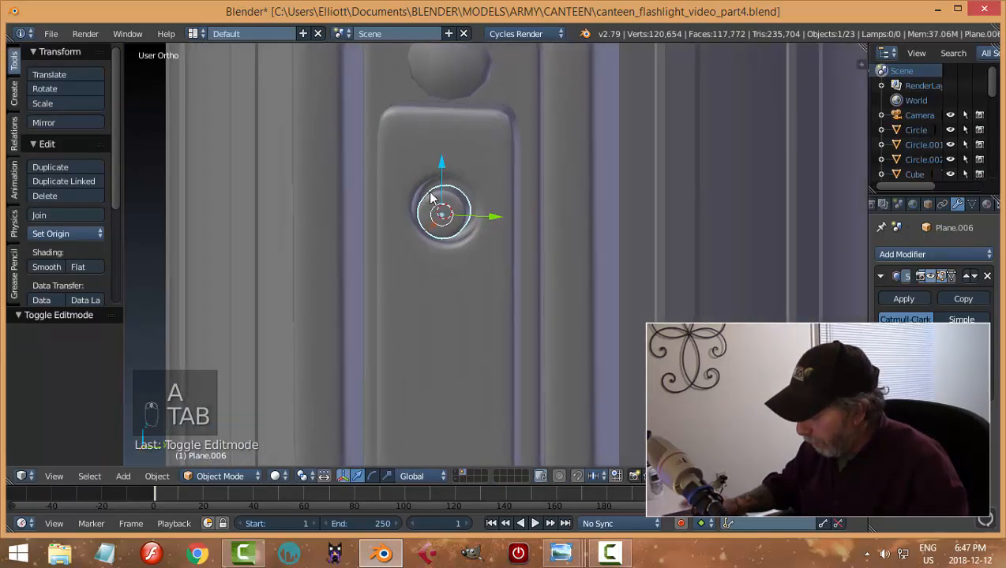
pyautogui.press('KP_1')
pyautogui.press('ctrl+KP_3')
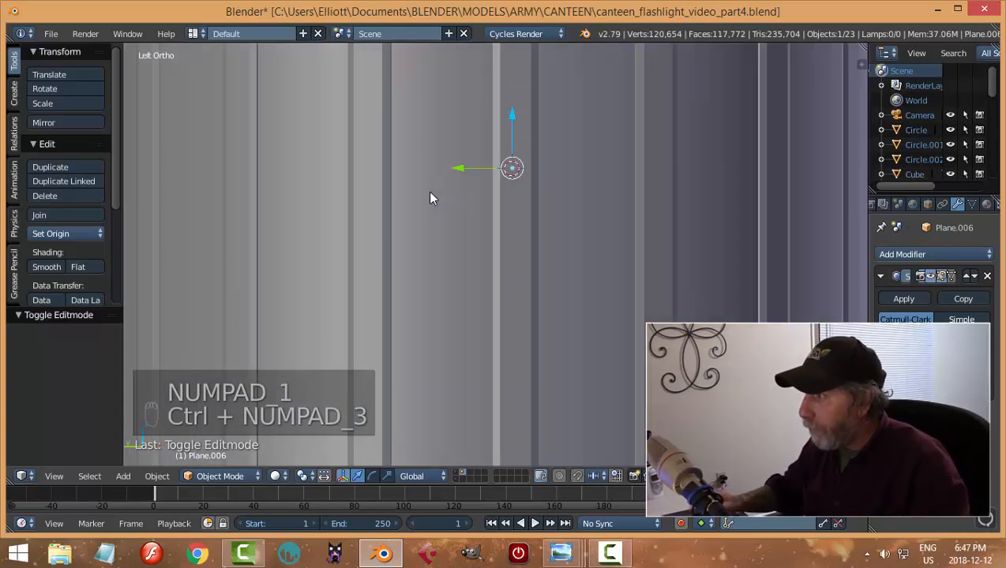
pyautogui.press('KP_3')
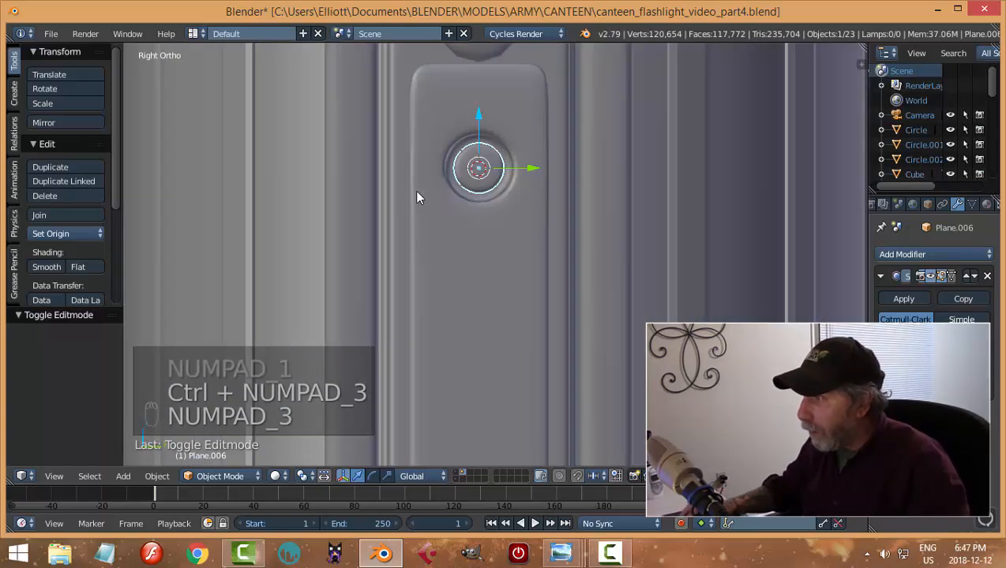
pyautogui.scroll(3, 548, 191)
pyautogui.keyDown('shift'); pyautogui.moveTo(549, 191); pyautogui.dragTo(455, 246, button='middle'); pyautogui.keyUp('shift')
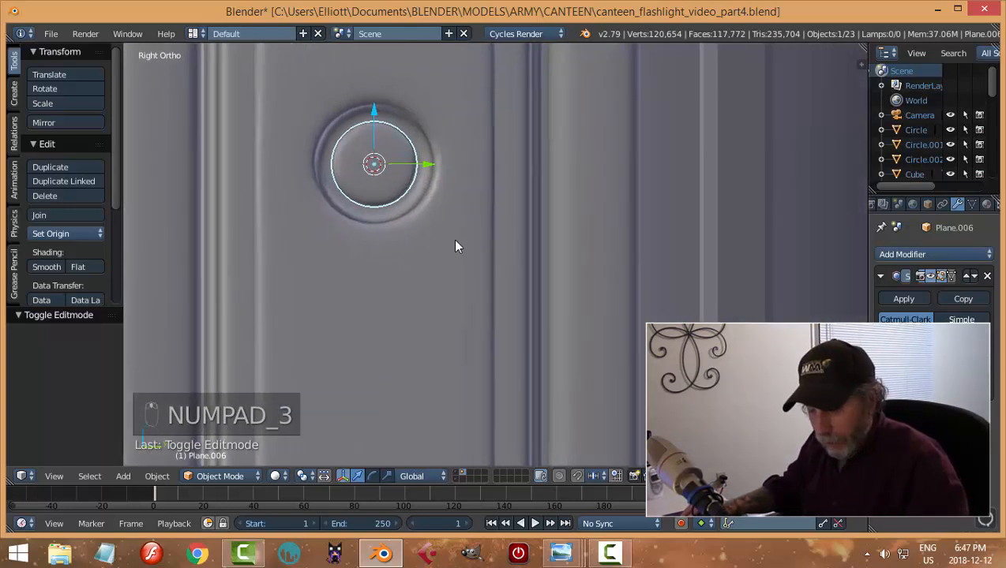
pyautogui.press('s')
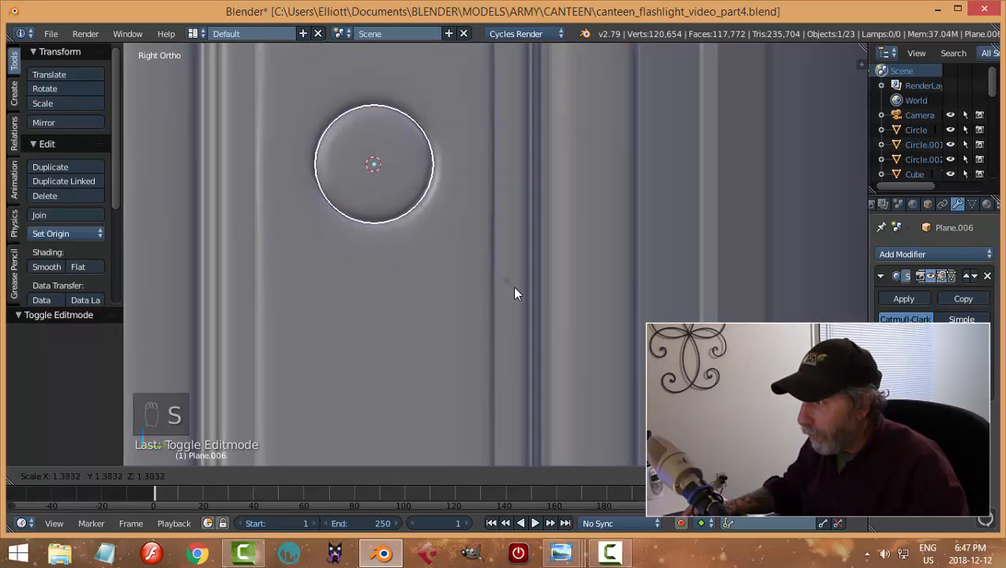
pyautogui.click(513, 290)
# Move the button out by 0.065 along X, lengthen it along X, and push it back into the recess
pyautogui.moveTo(508, 262); pyautogui.dragTo(309, 271, button='middle')
pyautogui.moveTo(255, 217); pyautogui.dragTo(213, 218)
pyautogui.press('s')
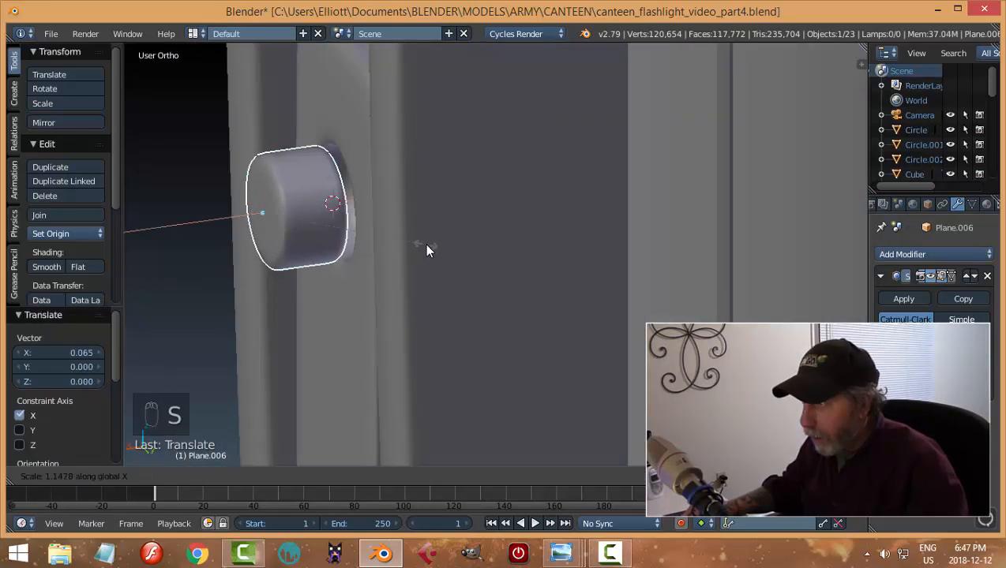
pyautogui.click(437, 245)
pyautogui.moveTo(212, 223); pyautogui.dragTo(237, 211)
# Deselect the button and save the file
pyautogui.press('a')
pyautogui.scroll(-5, 348, 251)
pyautogui.moveTo(348, 252); pyautogui.dragTo(421, 182, button='middle')
pyautogui.hotkey('ctrl', 's')
# Adjust the button's overall size slightly and save the file again
pyautogui.scroll(2, 576, 271)
pyautogui.rightClick(331, 140)
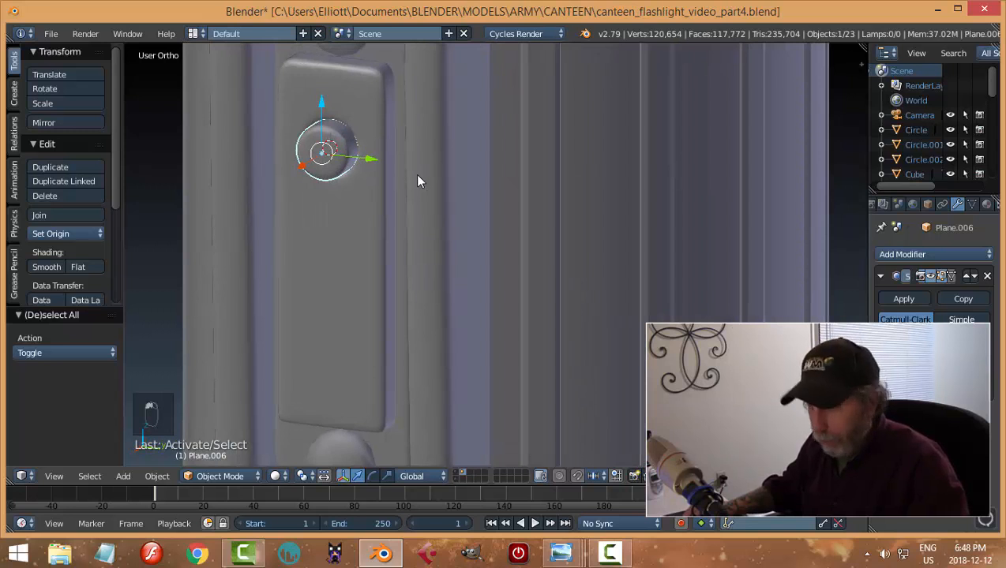
pyautogui.press('s')
pyautogui.click(418, 174)
pyautogui.press('a')
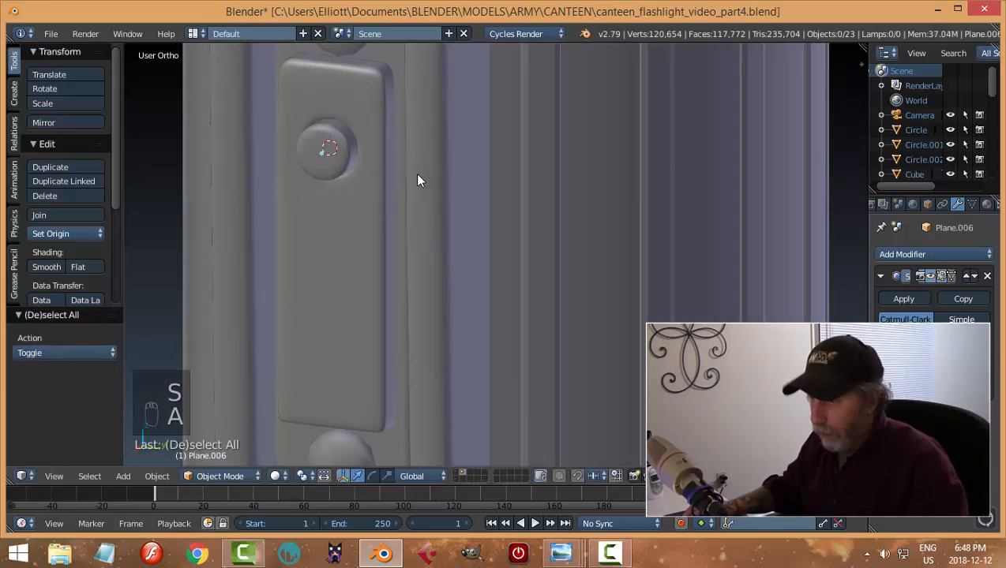
pyautogui.hotkey('ctrl', 's')
# Nudge the button slightly along Y in the right view to center it in the recess
pyautogui.scroll(-2, 427, 205)
pyautogui.moveTo(440, 234)
pyautogui.mouseDown(button='middle')
pyautogui.moveTo(445, 193)
pyautogui.moveTo(450, 222)
pyautogui.mouseUp(button='middle')
pyautogui.scroll(1, 450, 222)
pyautogui.press('KP_3')
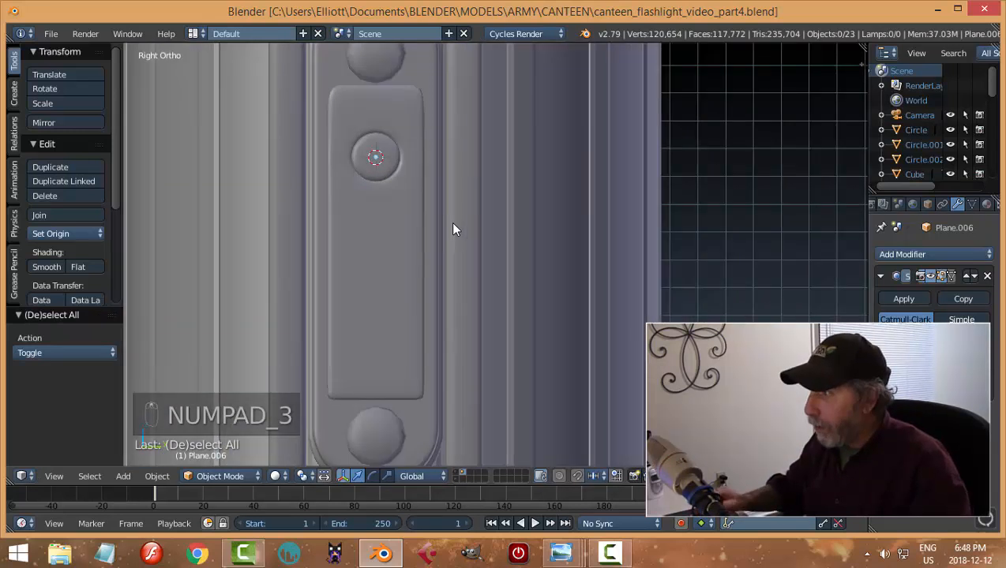
pyautogui.scroll(1, 423, 215)
pyautogui.rightClick(353, 122)
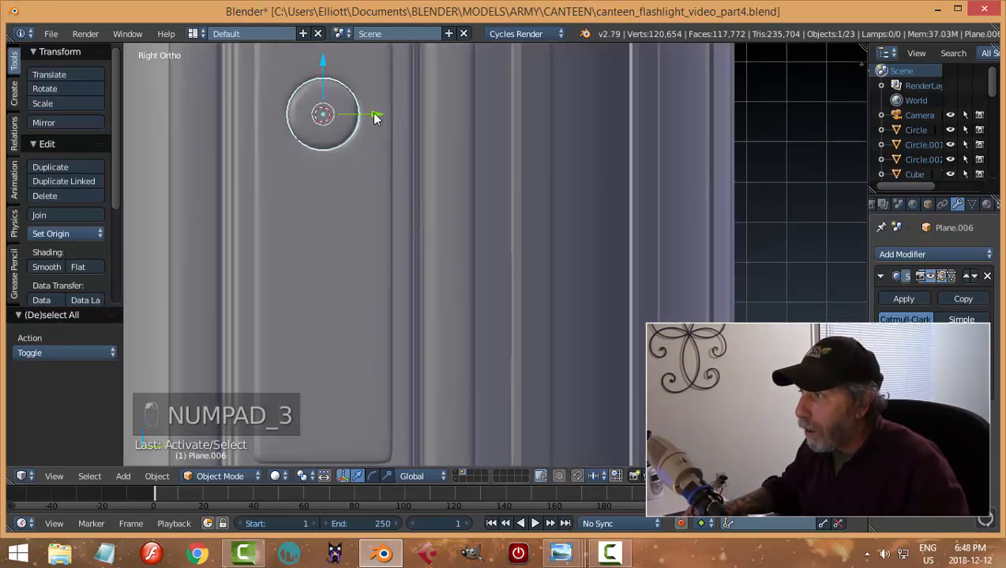
pyautogui.moveTo(372, 112); pyautogui.dragTo(372, 111)
pyautogui.press('a')
# Push the button -0.009 along X deeper into the recess and save the file
pyautogui.moveTo(424, 168); pyautogui.dragTo(496, 179, button='middle')
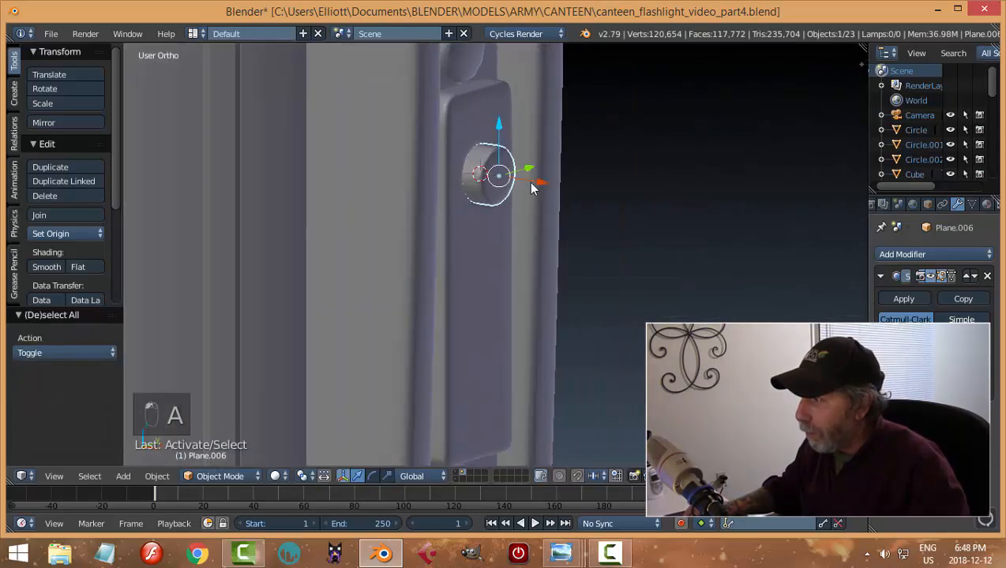
pyautogui.moveTo(531, 187); pyautogui.dragTo(537, 179)
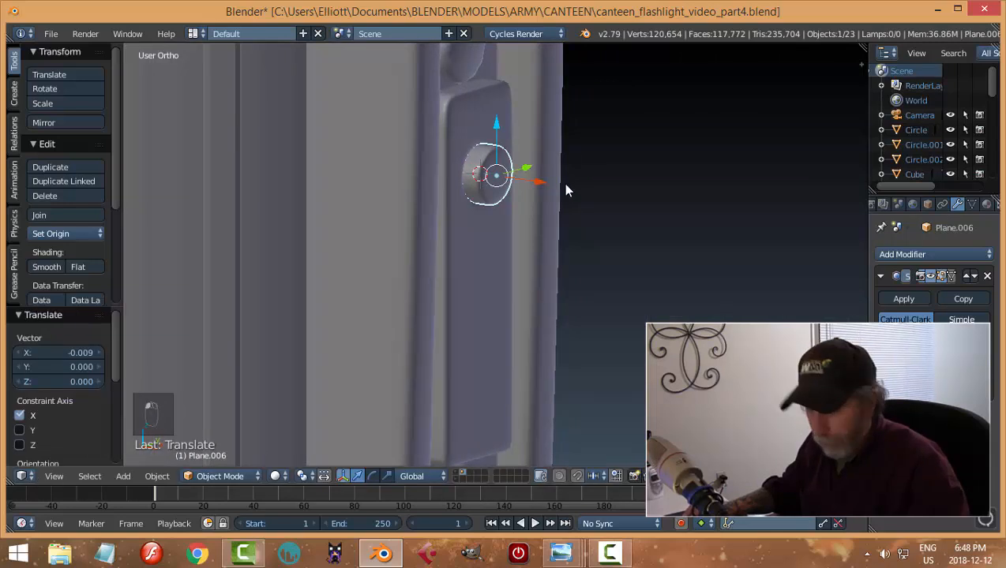
pyautogui.press('a')
pyautogui.moveTo(565, 190); pyautogui.dragTo(448, 222, button='middle')
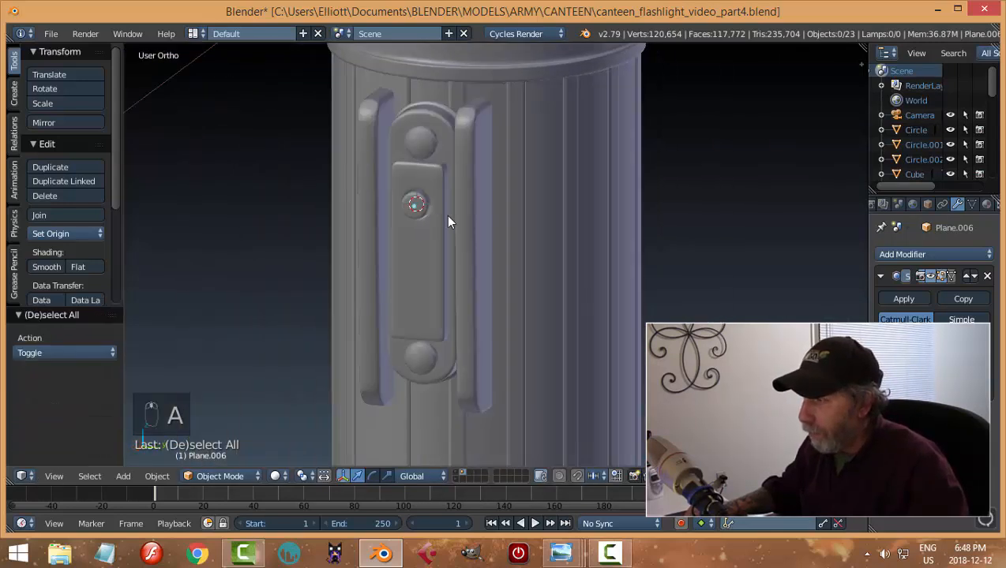
pyautogui.hotkey('ctrl', 's')
pyautogui.click(452, 215)
# Pull the button 0.180 out along X, rescale it slightly, and reseat it in the recess by -0.183 along X
pyautogui.scroll(4, 454, 220)
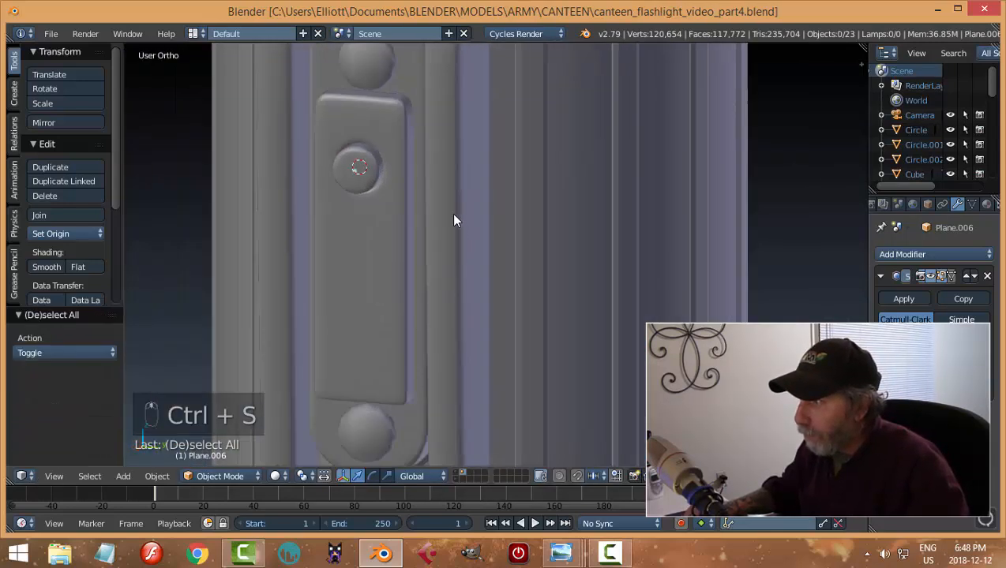
pyautogui.scroll(-2, 451, 216)
pyautogui.scroll(3, 359, 186)
pyautogui.rightClick(342, 155)
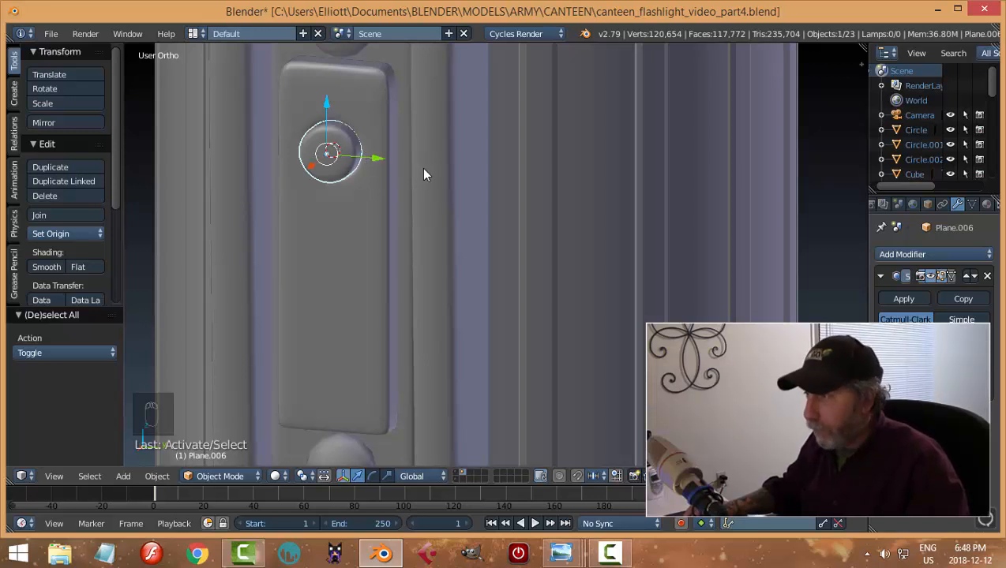
pyautogui.moveTo(421, 168); pyautogui.dragTo(364, 192, button='middle')
pyautogui.moveTo(332, 190); pyautogui.dragTo(305, 195)
pyautogui.scroll(3, 287, 149)
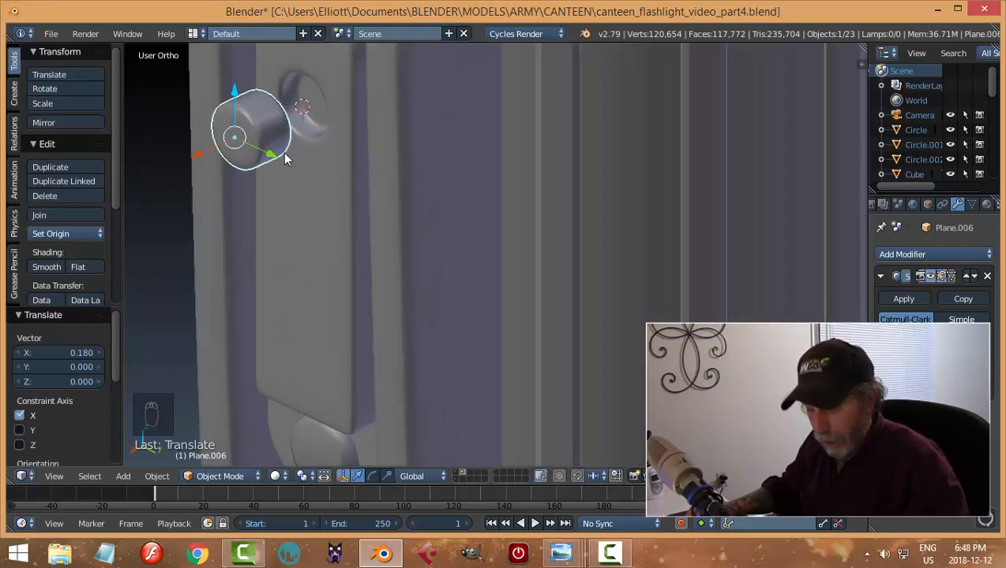
pyautogui.press('s')
pyautogui.click(289, 155)
pyautogui.moveTo(207, 147); pyautogui.dragTo(250, 135)
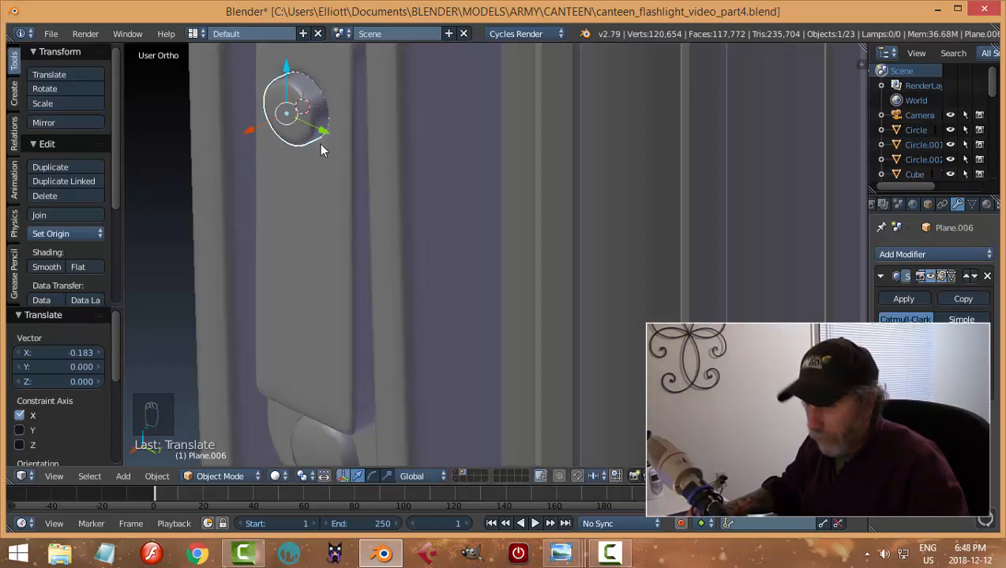
# Deselect the reseated button and save the flashlight file
pyautogui.press('a')
pyautogui.scroll(-5, 328, 166)
pyautogui.moveTo(337, 189); pyautogui.dragTo(411, 175, button='middle')
pyautogui.hotkey('ctrl', 's')
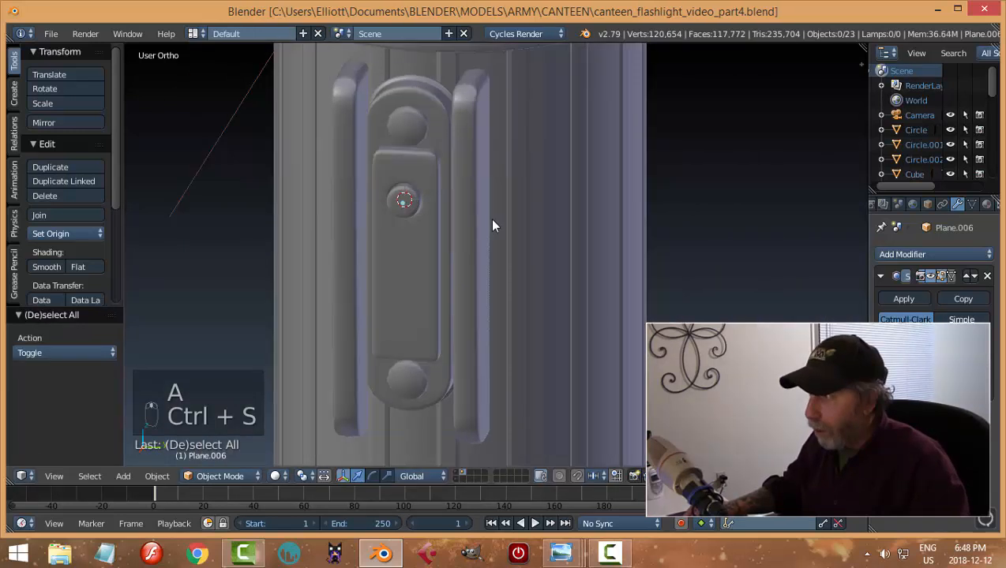
pyautogui.keyDown('shift'); pyautogui.moveTo(492, 225); pyautogui.dragTo(463, 171, button='middle'); pyautogui.keyUp('shift')
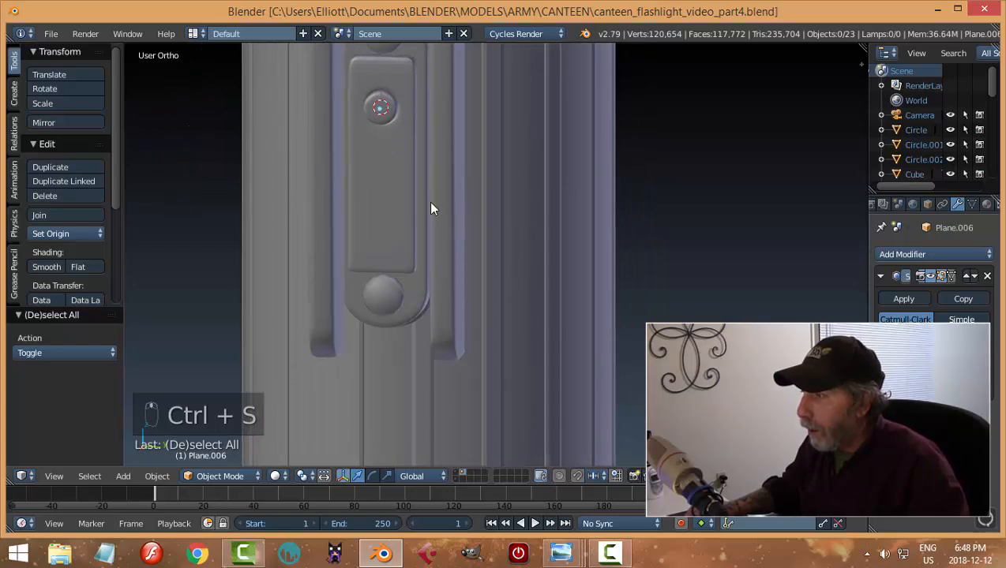
# Add a plane mesh at the 3D cursor, on the button of the switch's slider block
pyautogui.scroll(-1, 413, 206)
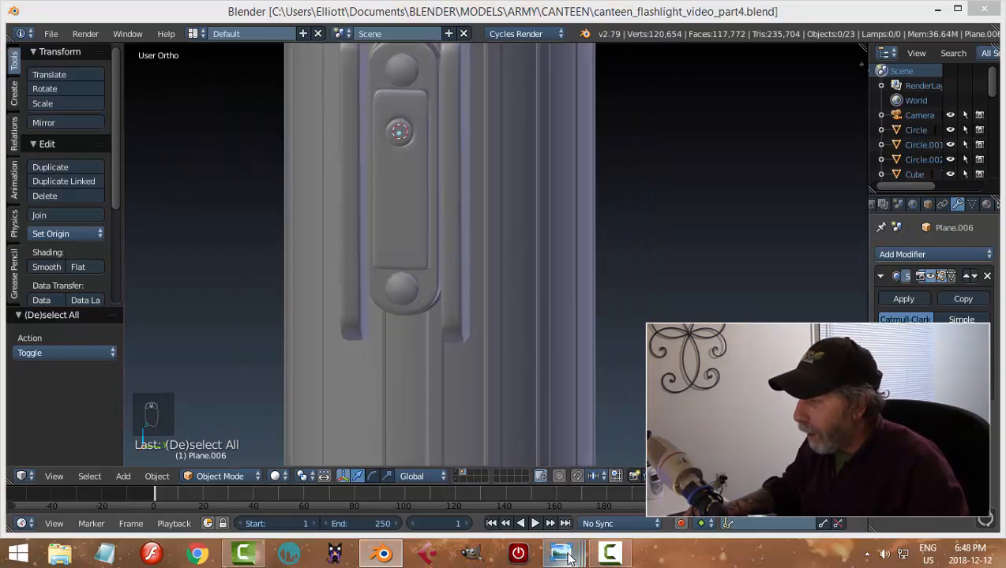
pyautogui.moveTo(561, 552)
pyautogui.moveTo(745, 479)
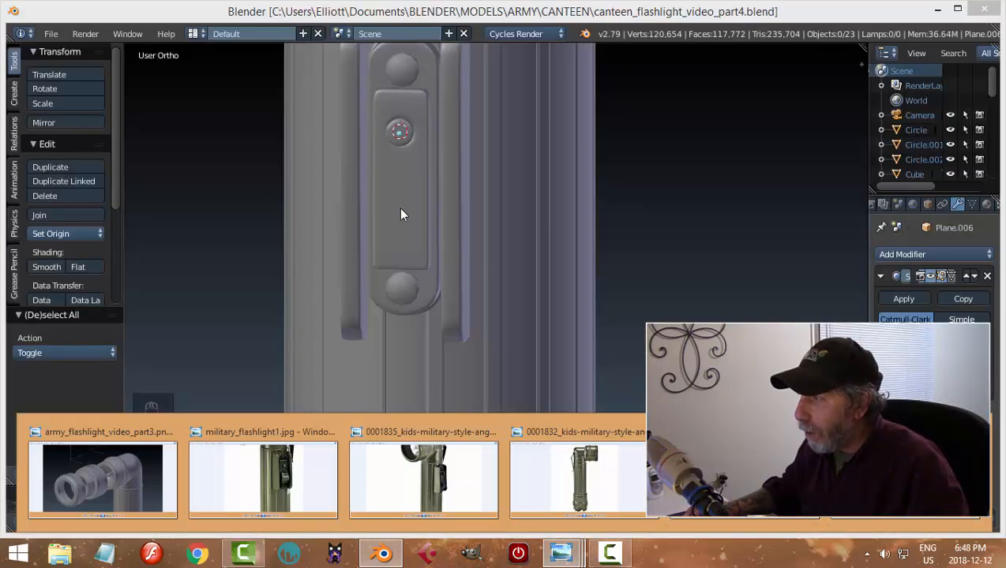
pyautogui.press('a')
pyautogui.rightClick(399, 199)
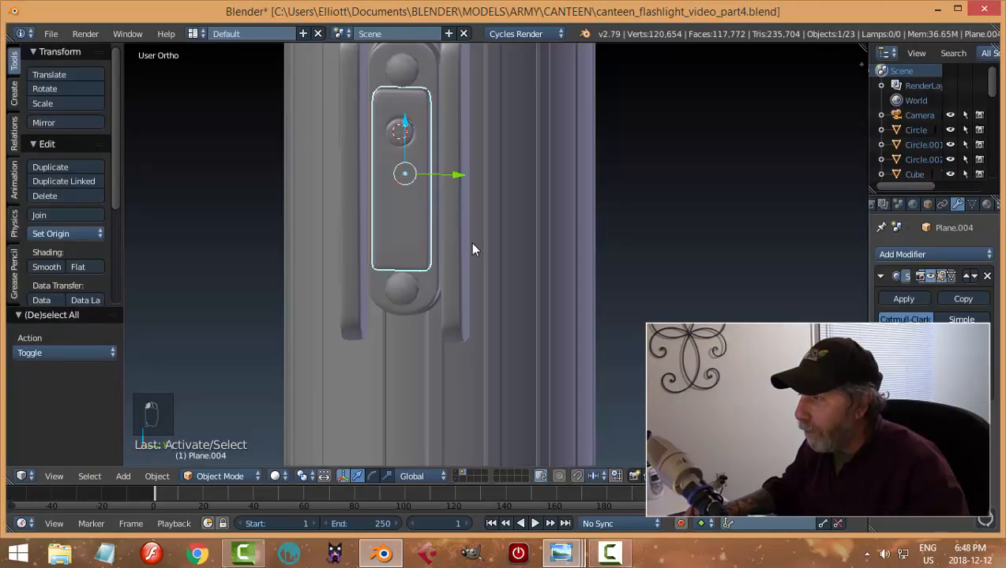
pyautogui.moveTo(472, 249); pyautogui.dragTo(446, 266, button='middle')
pyautogui.hotkey('shift', 'a')
pyautogui.moveTo(469, 249)
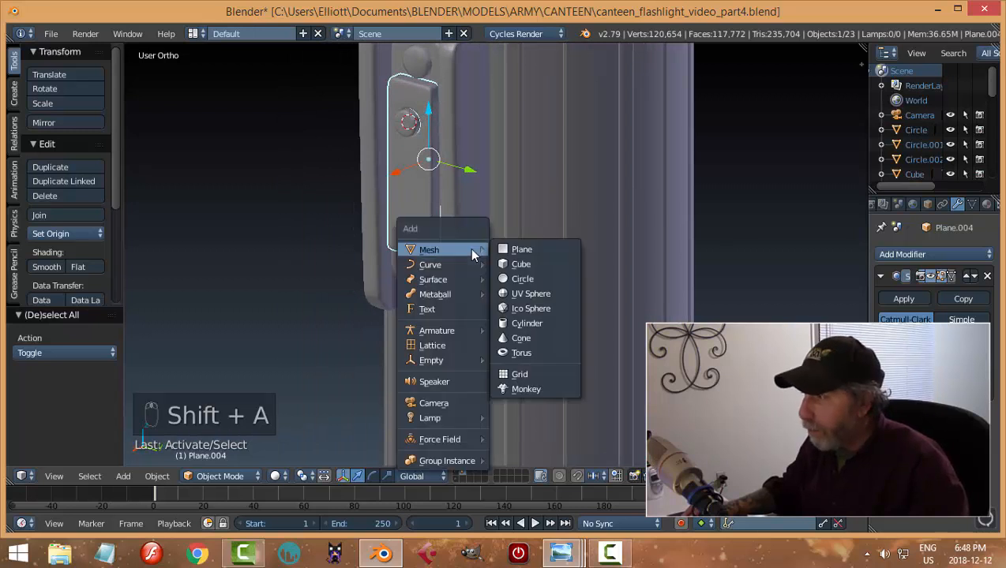
pyautogui.click(523, 250)
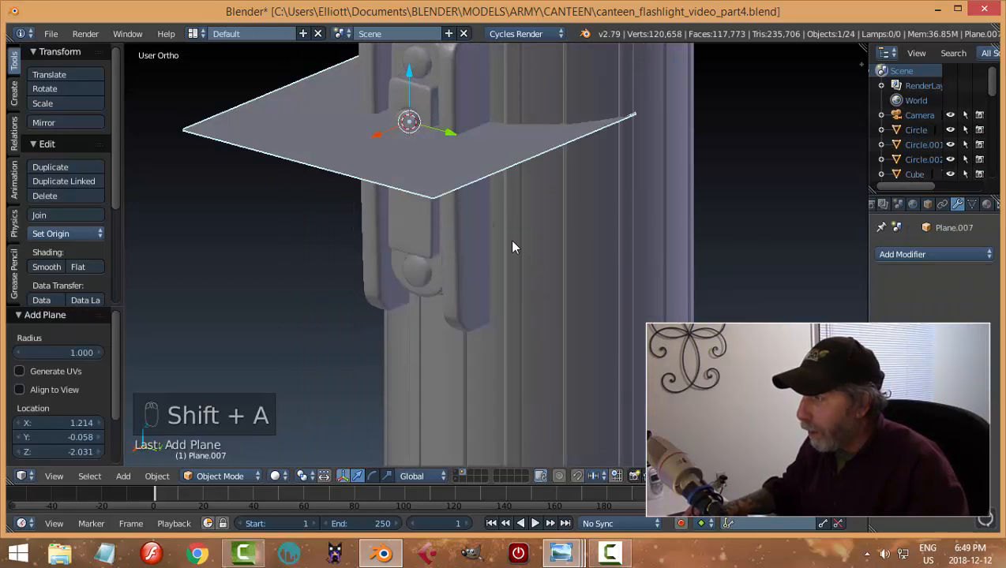
# Rotate the new plane 90 degrees about the Y axis and open its mesh for editing
pyautogui.press('r')
pyautogui.press('y')
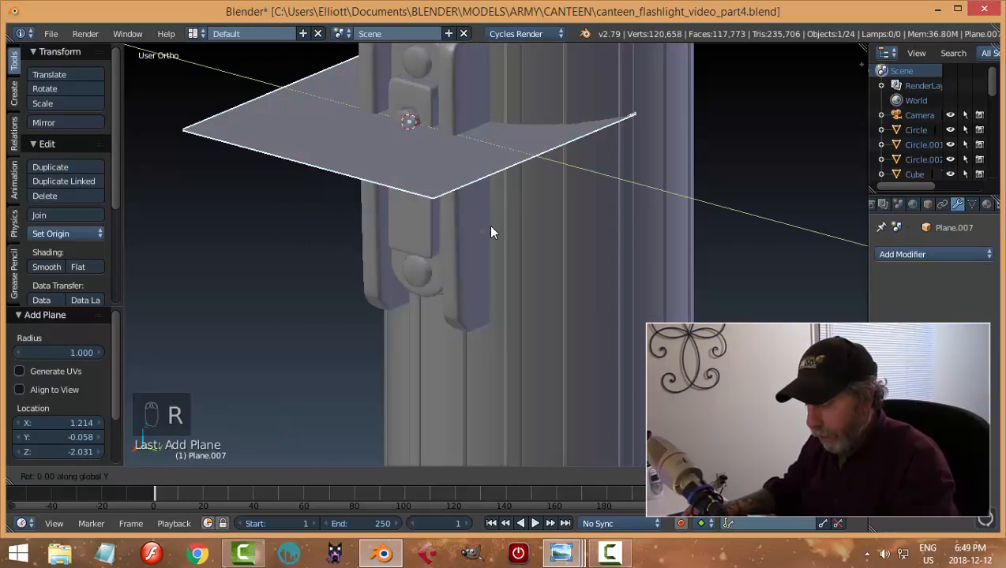
pyautogui.press('9')
pyautogui.press('0')
pyautogui.press('Return')
pyautogui.press('Tab')
pyautogui.click(584, 204)
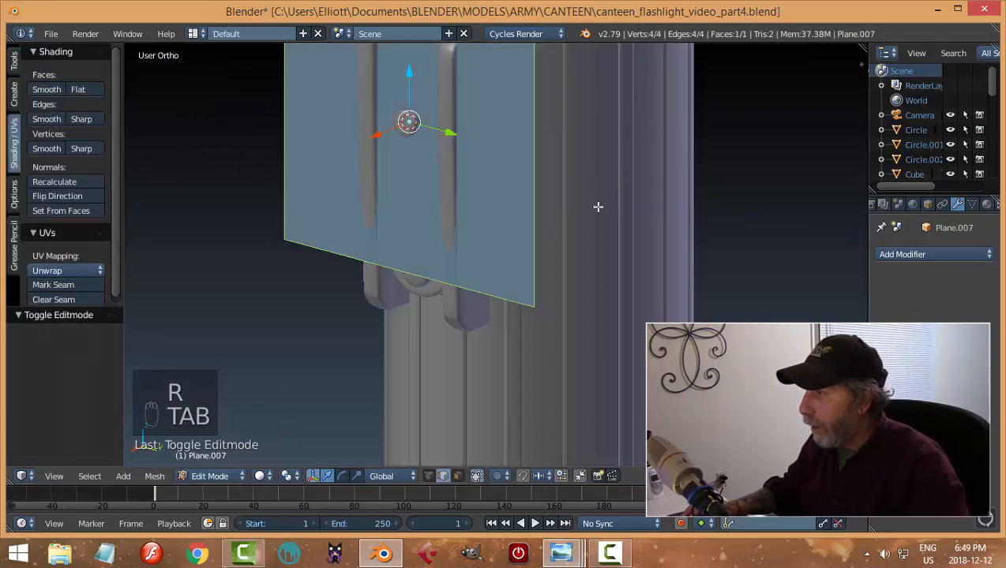
# In the right view, scale the plane to about 0.164 along Y and 0.369 along Z
pyautogui.press('KP_3')
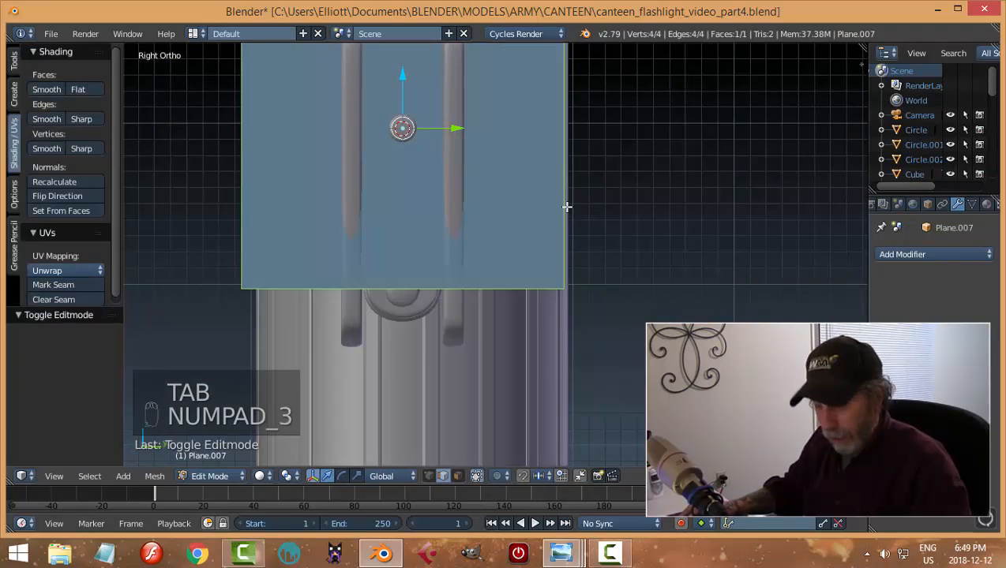
pyautogui.press('s')
pyautogui.press('y')
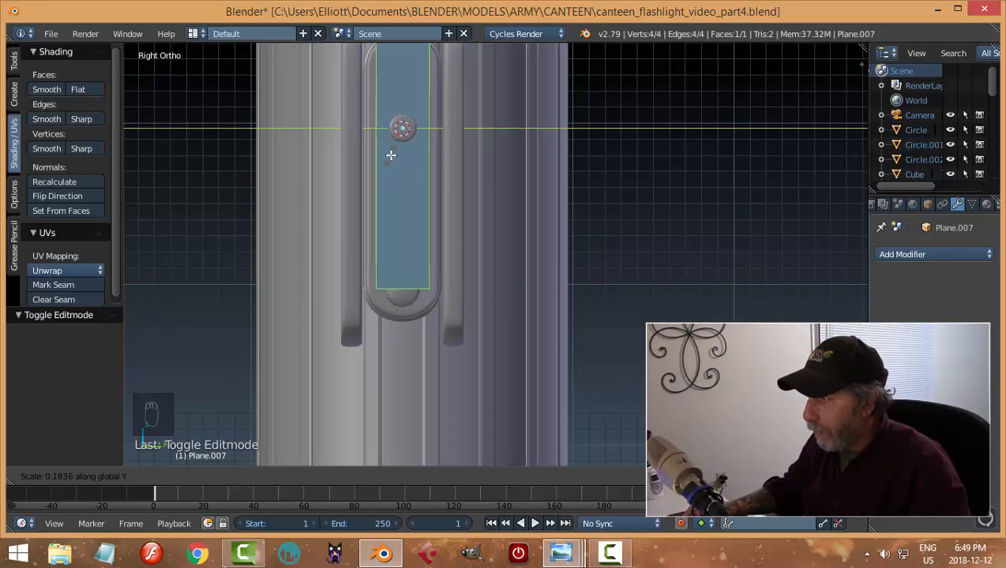
pyautogui.click(390, 156)
pyautogui.scroll(-2, 482, 224)
pyautogui.press('s')
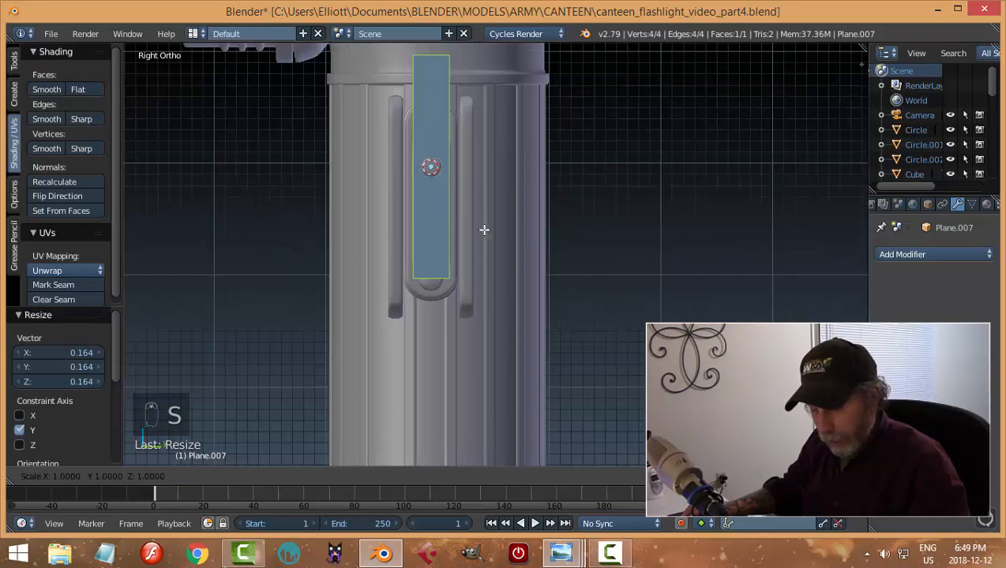
pyautogui.press('z')
pyautogui.click(448, 192)
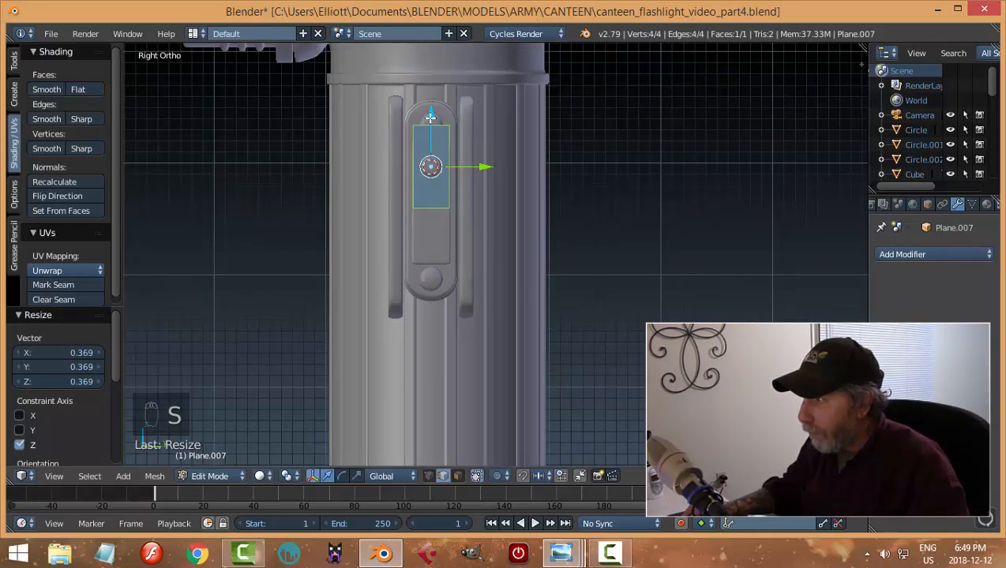
# Move the plane -0.364 along Z below the button, then scale it to 0.858 along Z and 0.785 along Y
pyautogui.moveTo(430, 117); pyautogui.dragTo(496, 218)
pyautogui.press('s')
pyautogui.press('z')
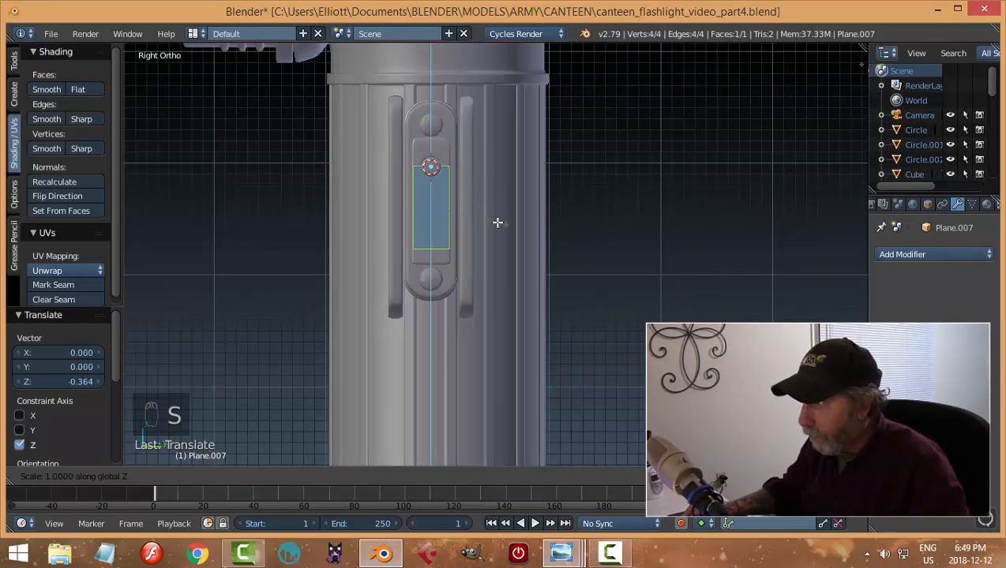
pyautogui.click(490, 214)
pyautogui.press('s')
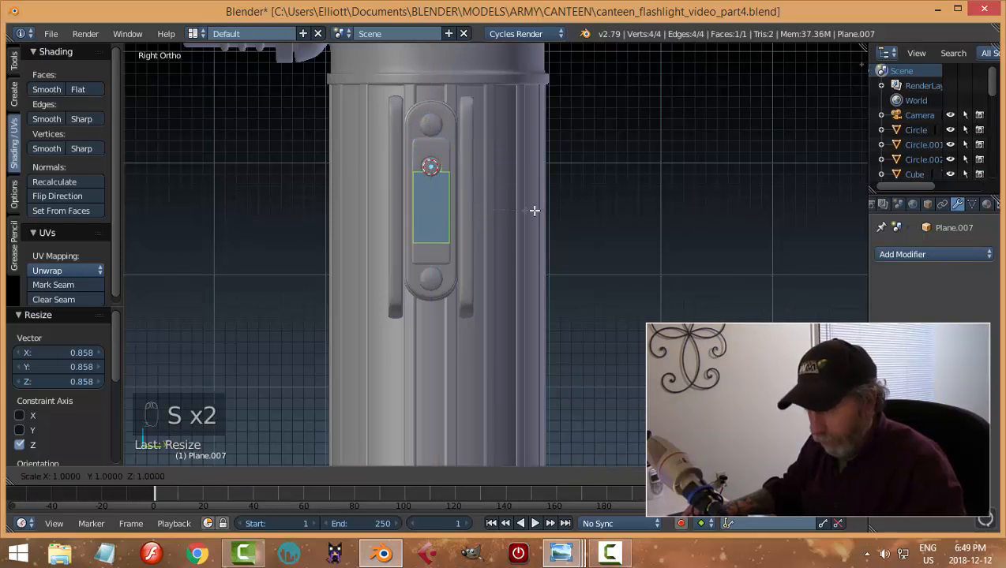
pyautogui.press('y')
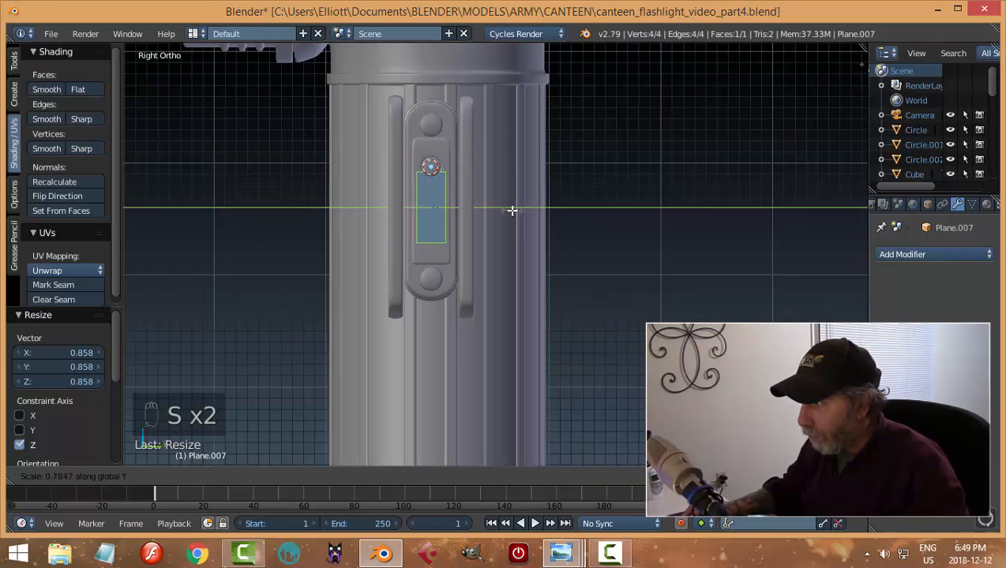
pyautogui.click(513, 211)
# Move the plane a further -0.119 along Z toward the lower end of the slider block
pyautogui.moveTo(512, 208); pyautogui.dragTo(444, 179, button='middle')
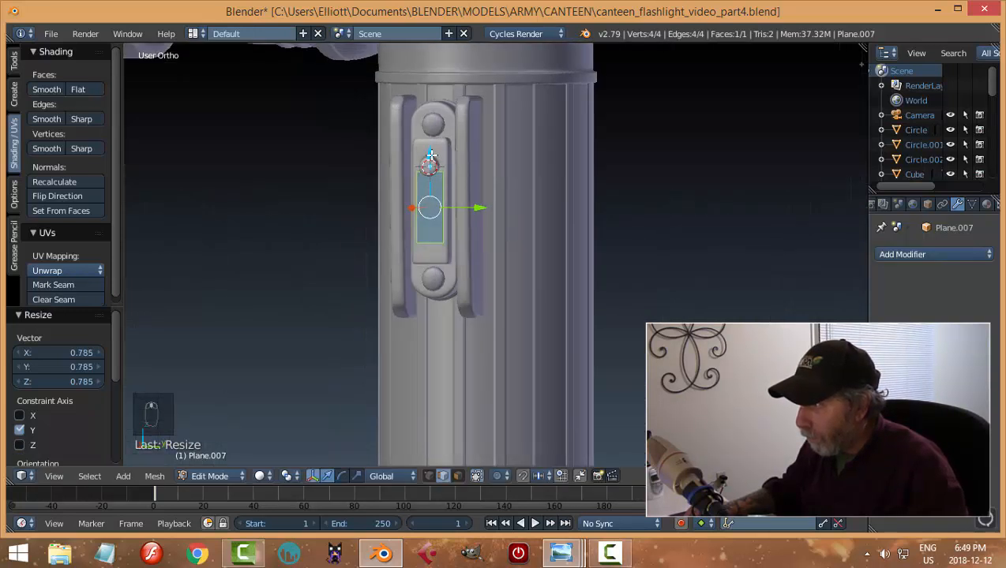
pyautogui.press('g')
pyautogui.press('z')
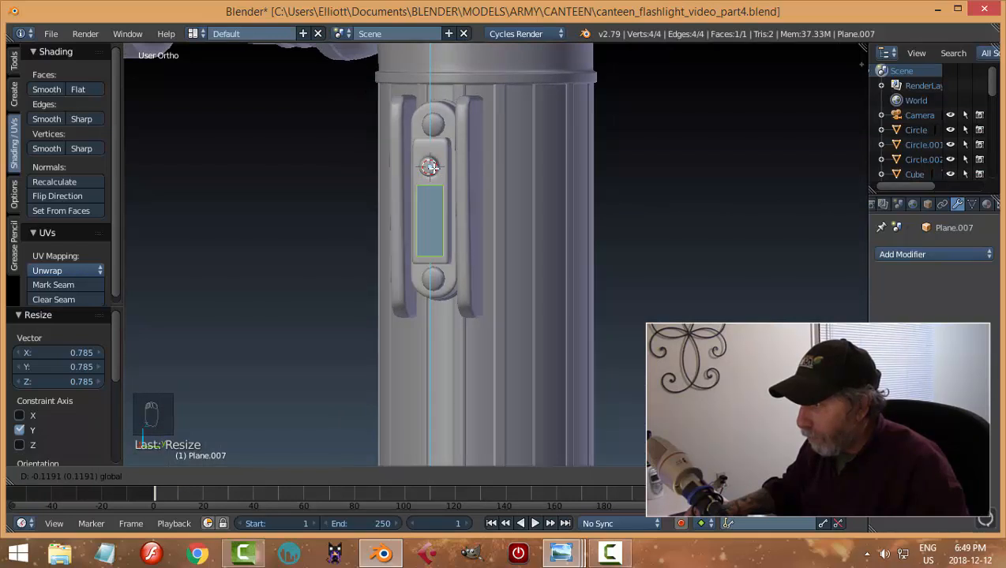
pyautogui.click(430, 168)
# Consult the close-up reference photo of the real switch, then scale the plane to 0.847 along Z in Blender
pyautogui.moveTo(562, 552)
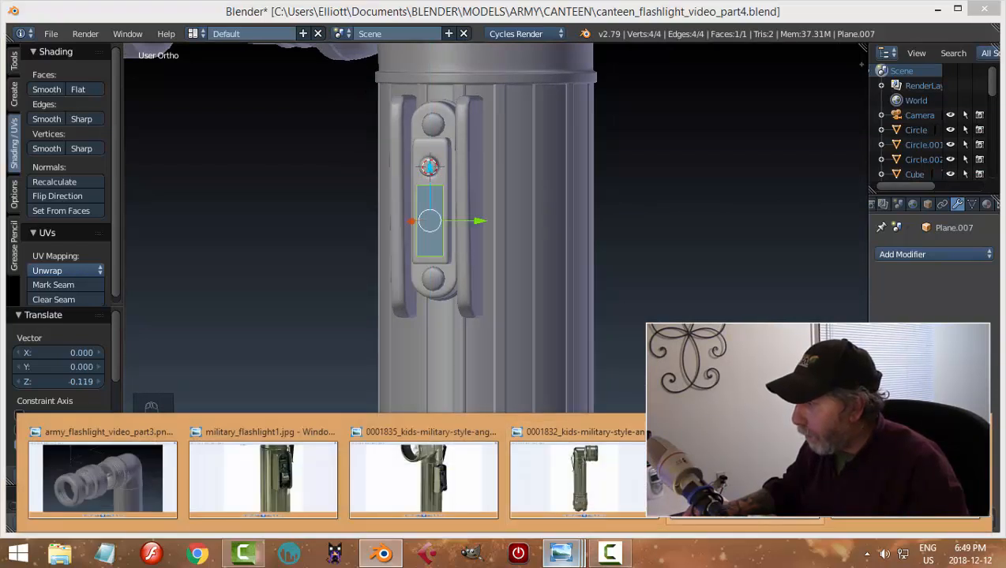
pyautogui.click(744, 474)
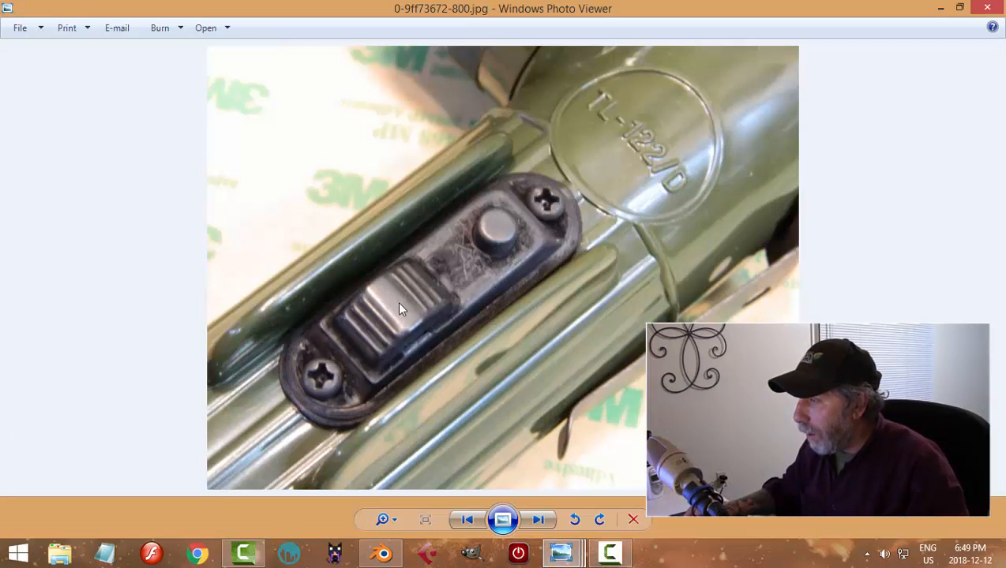
pyautogui.click(395, 556)
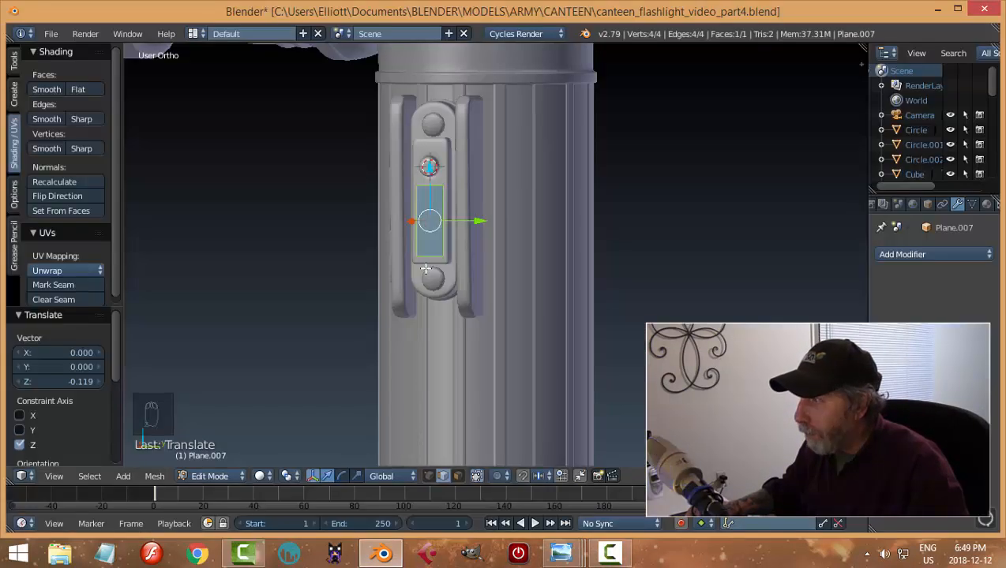
pyautogui.press('s')
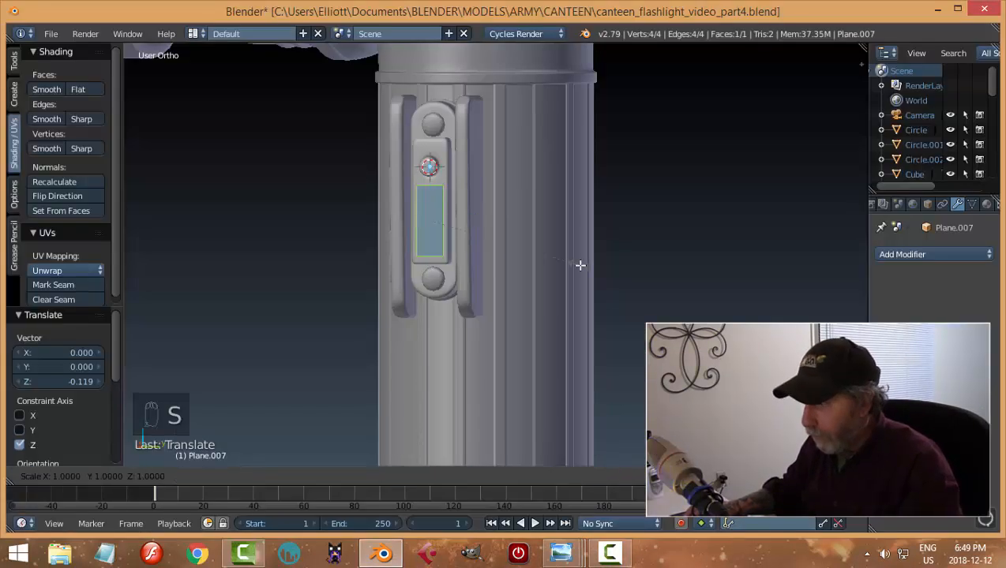
pyautogui.press('z')
pyautogui.click(560, 256)
# Extrude the plane 0.143 outward along X into a rectangular thumb-slider block
pyautogui.scroll(2, 544, 241)
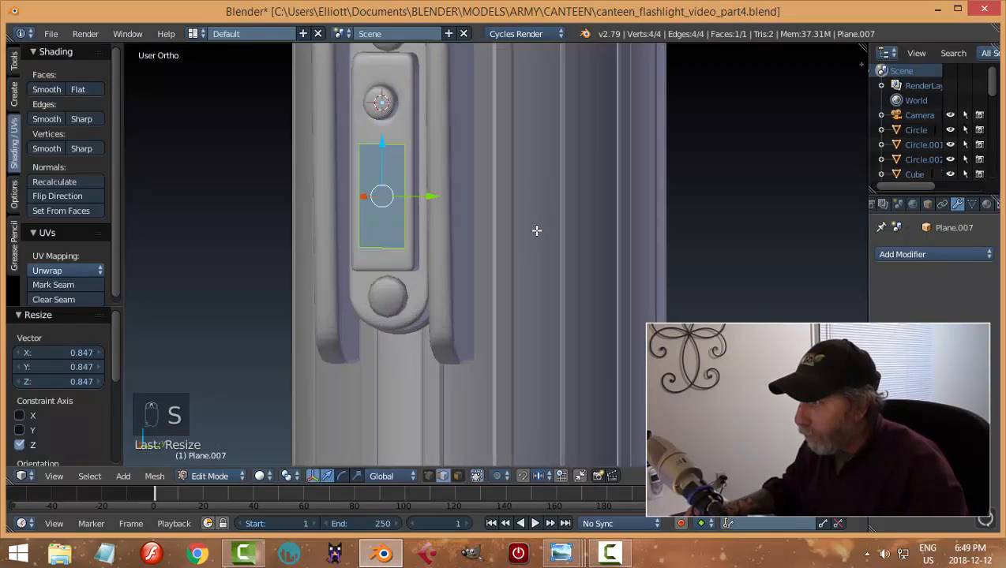
pyautogui.moveTo(534, 231); pyautogui.dragTo(521, 257, button='middle')
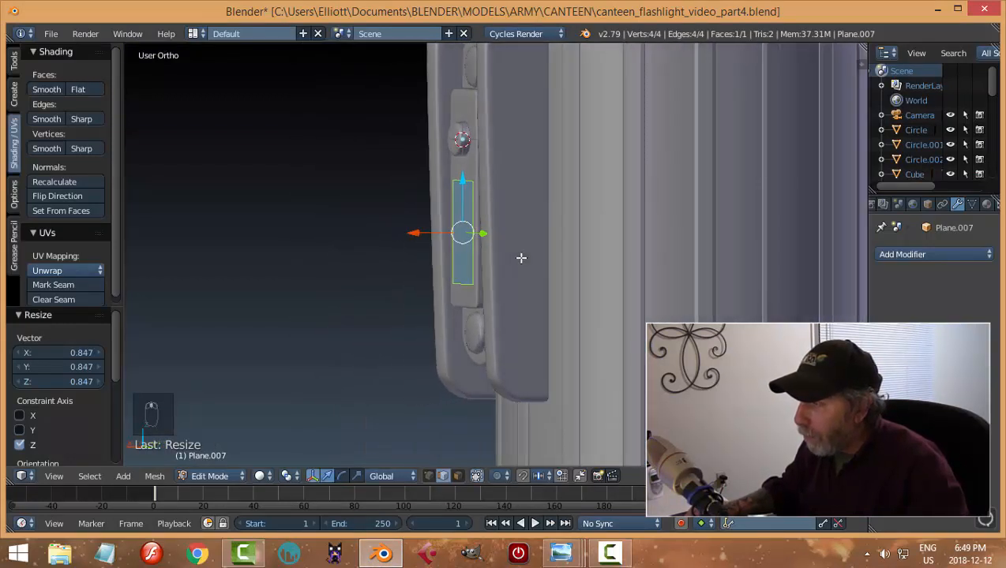
pyautogui.press('e')
pyautogui.moveTo(423, 234); pyautogui.dragTo(400, 237)
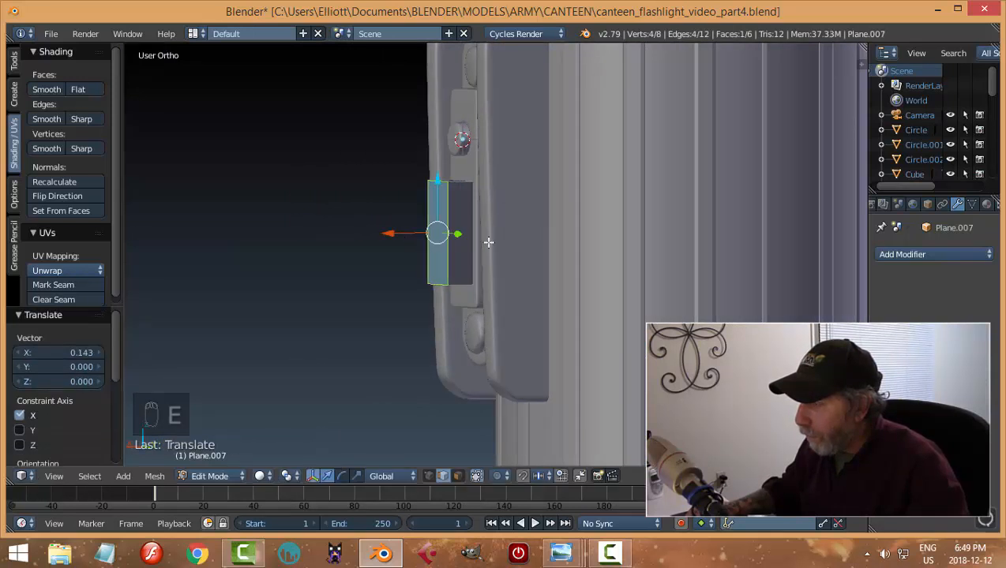
# Add six evenly spaced horizontal loop cuts along the height of the extruded block, without sliding them
pyautogui.moveTo(487, 240); pyautogui.dragTo(432, 214, button='middle')
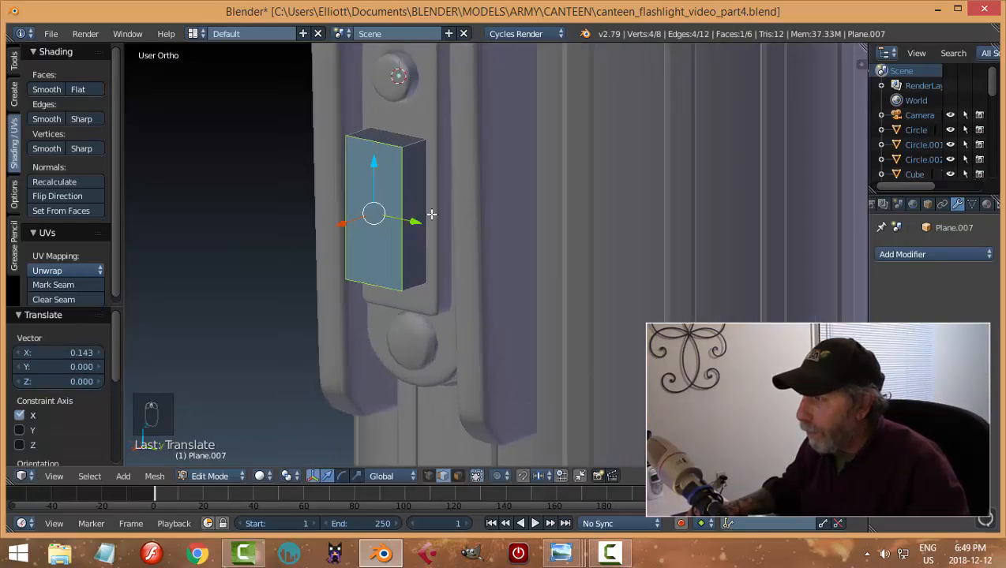
pyautogui.hotkey('ctrl', 'r')
pyautogui.scroll(1, 404, 191)
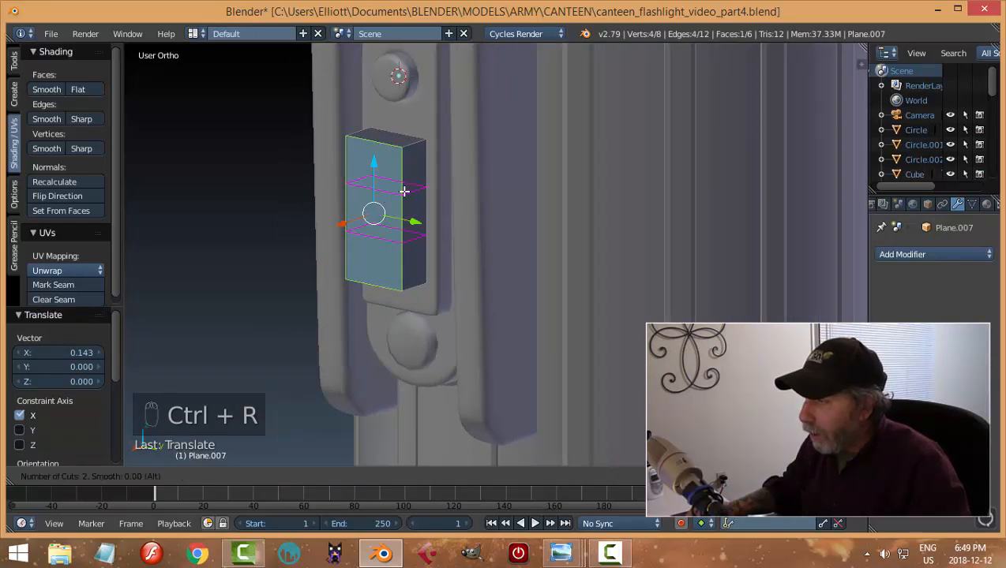
pyautogui.scroll(2, 404, 191)
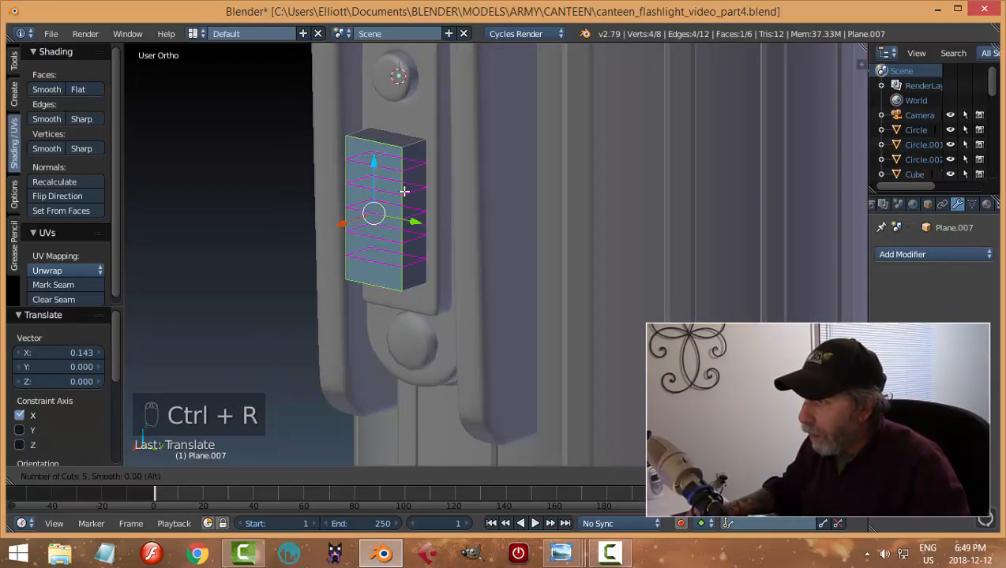
pyautogui.click(405, 191)
pyautogui.rightClick(406, 191)
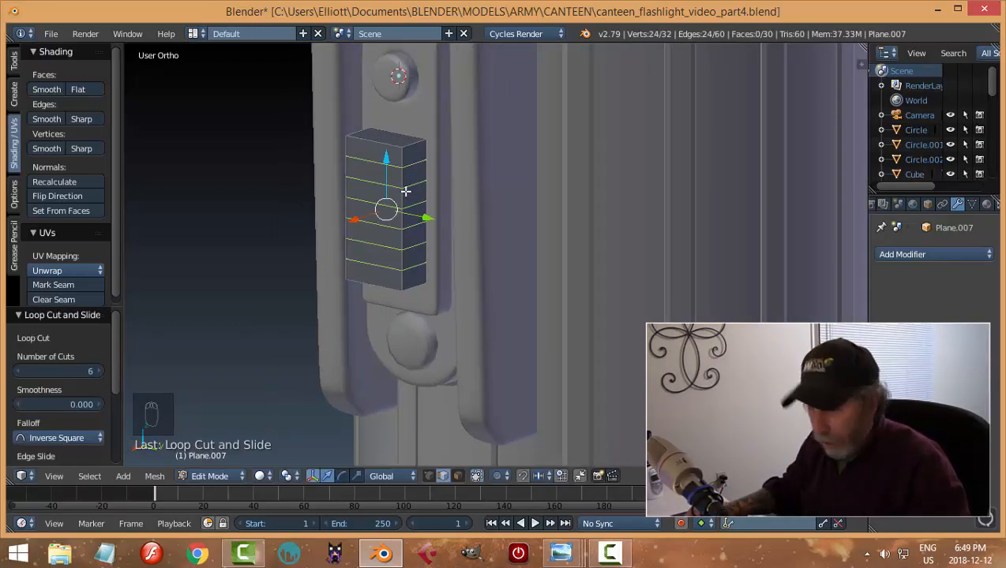
# Select the three middle front faces of the block and move them 0.065 outward along X
pyautogui.press('a')
pyautogui.hotkey('ctrl', 'Tab')
pyautogui.click(366, 193)
pyautogui.moveTo(399, 202)
pyautogui.mouseDown(button='middle')
pyautogui.moveTo(442, 215)
pyautogui.moveTo(415, 208)
pyautogui.mouseUp(button='middle')
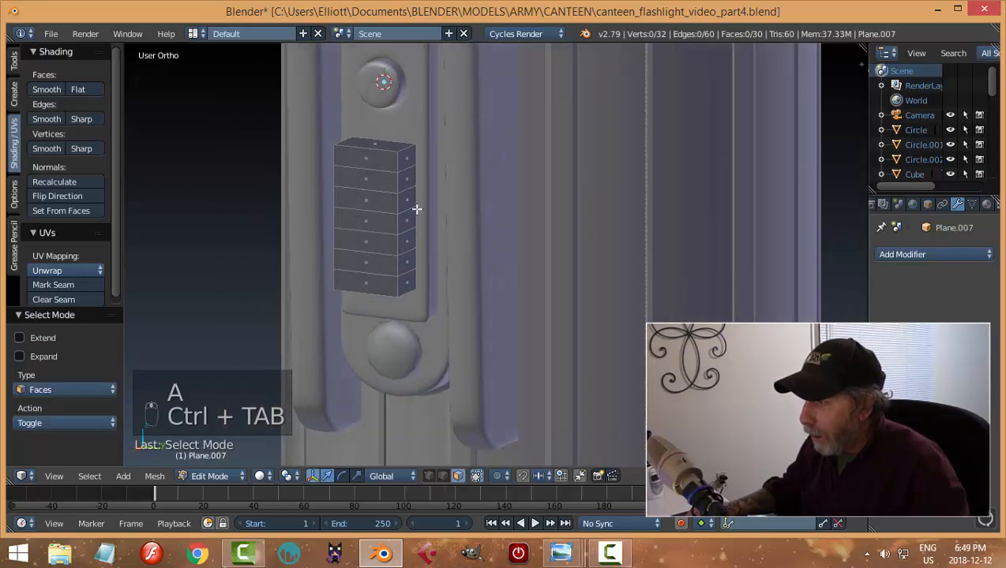
pyautogui.rightClick(374, 223)
pyautogui.keyDown('shift'); pyautogui.rightClick(385, 205); pyautogui.keyUp('shift')
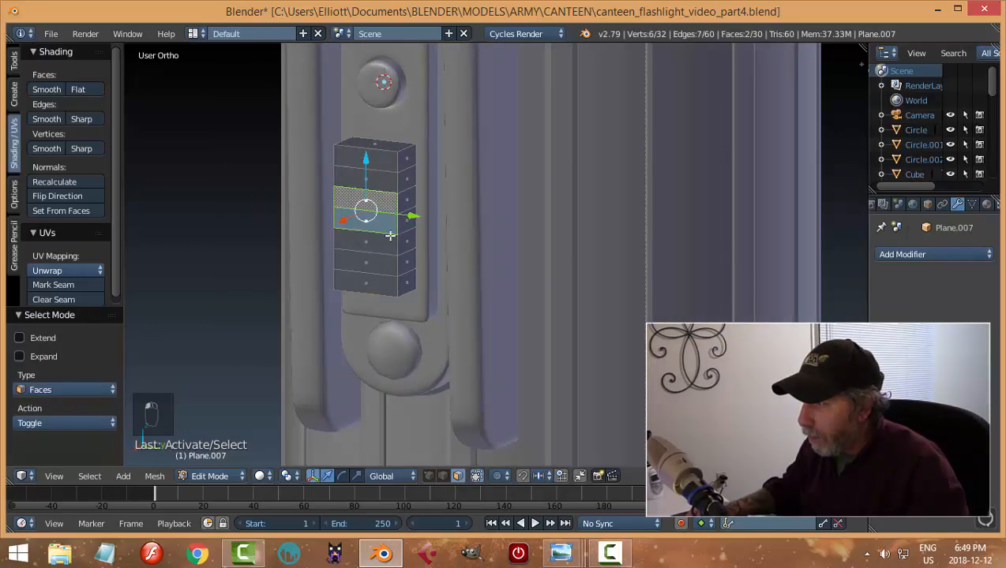
pyautogui.keyDown('shift'); pyautogui.rightClick(381, 241); pyautogui.keyUp('shift')
pyautogui.moveTo(464, 218); pyautogui.dragTo(390, 219, button='middle')
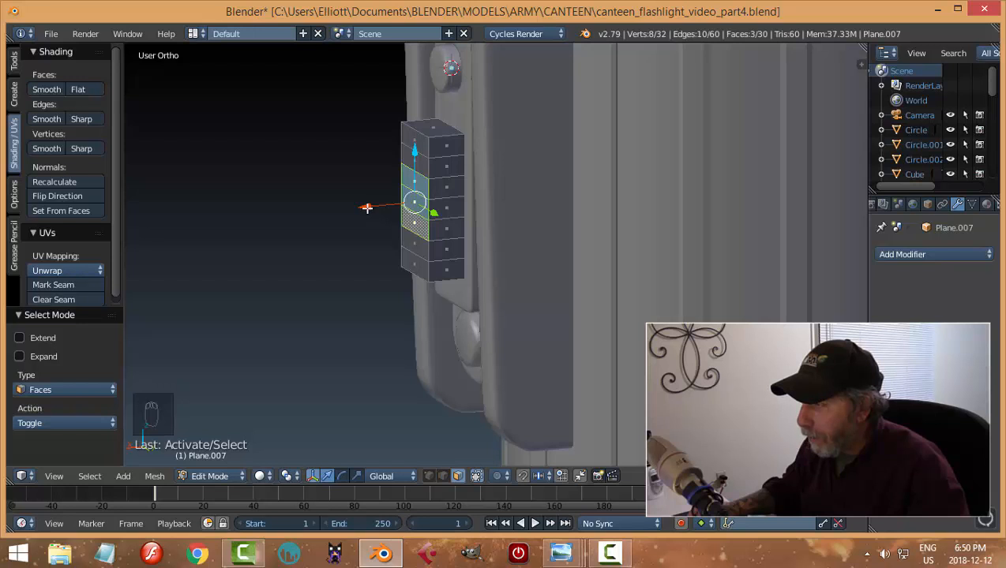
pyautogui.moveTo(366, 207); pyautogui.dragTo(350, 209)
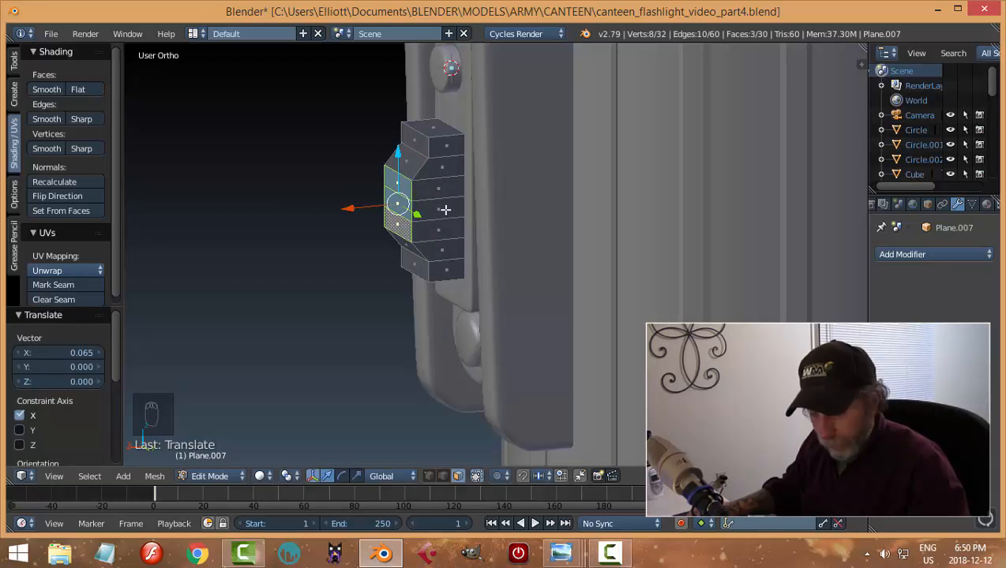
# Select the block's top and bottom front edges and move them -0.032 along X to taper both ends
pyautogui.press('a')
pyautogui.hotkey('ctrl', 'Tab')
pyautogui.click(415, 191)
pyautogui.rightClick(417, 131)
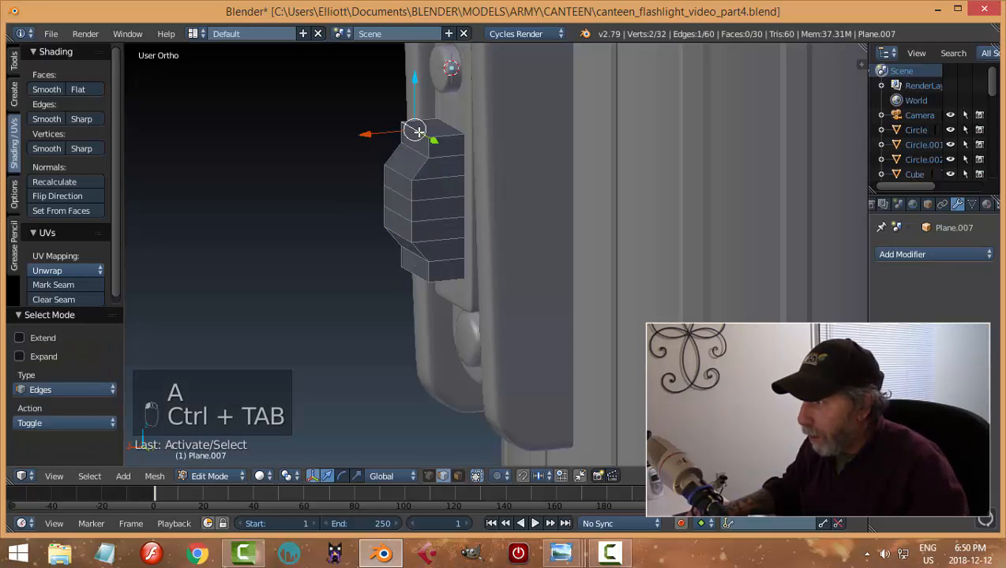
pyautogui.keyDown('shift'); pyautogui.rightClick(409, 272); pyautogui.keyUp('shift')
pyautogui.moveTo(502, 249); pyautogui.dragTo(452, 261, button='middle')
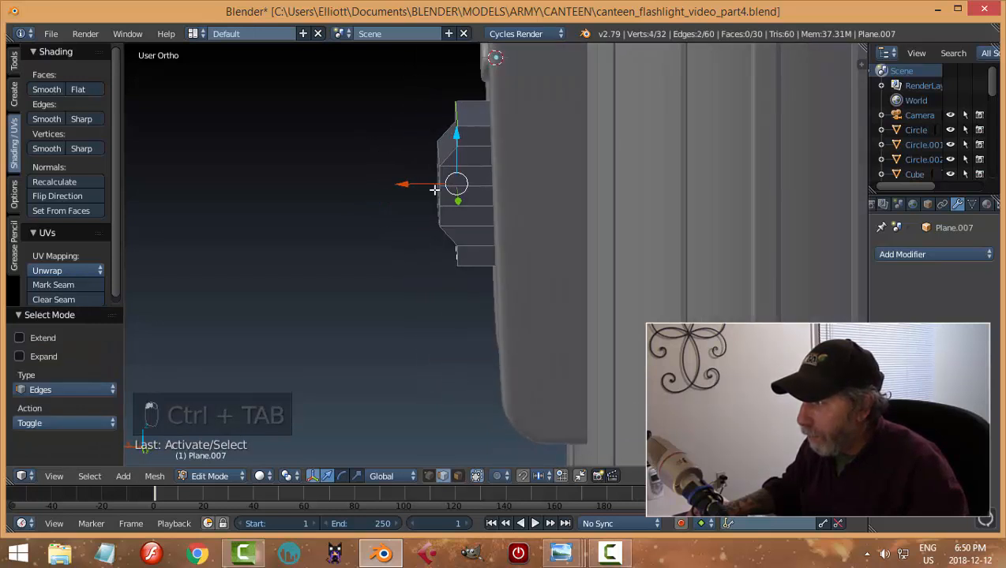
pyautogui.moveTo(406, 186); pyautogui.dragTo(411, 190)
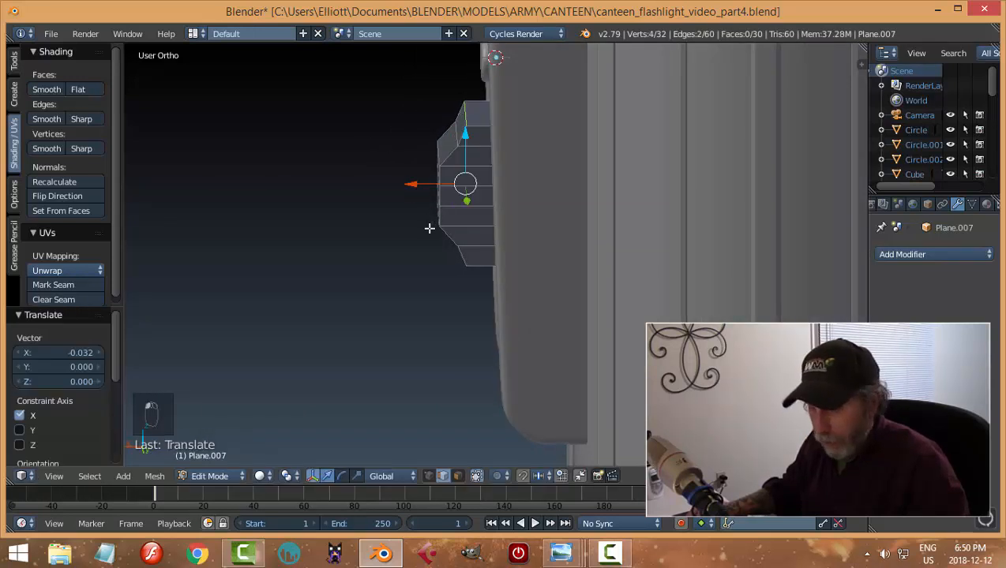
# Add two vertical loop cuts to the switch block and spread them toward its side edges by scaling about 2.65 along Y
pyautogui.press('a')
pyautogui.moveTo(429, 228); pyautogui.dragTo(614, 203, button='middle')
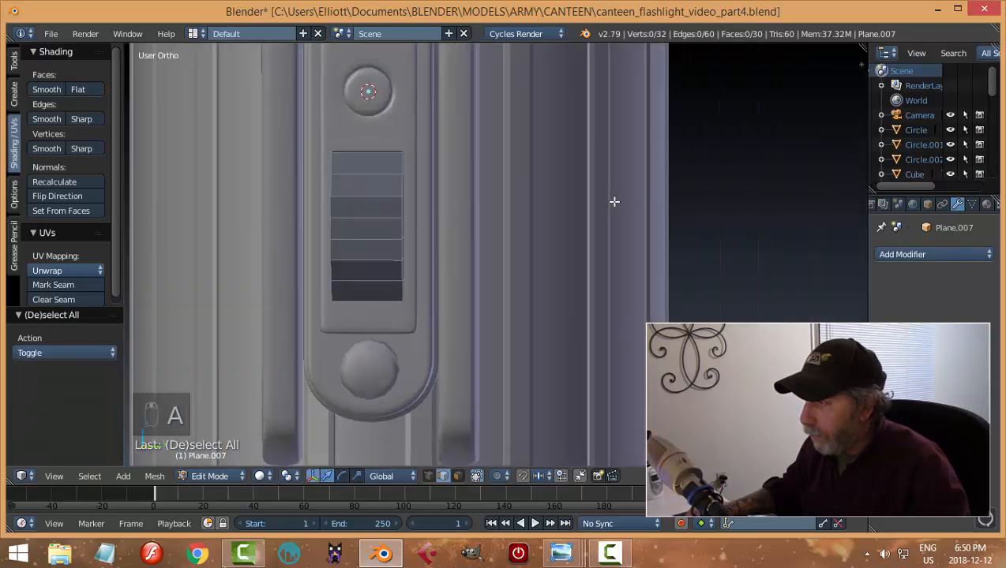
pyautogui.scroll(1, 452, 248)
pyautogui.hotkey('ctrl', 'r')
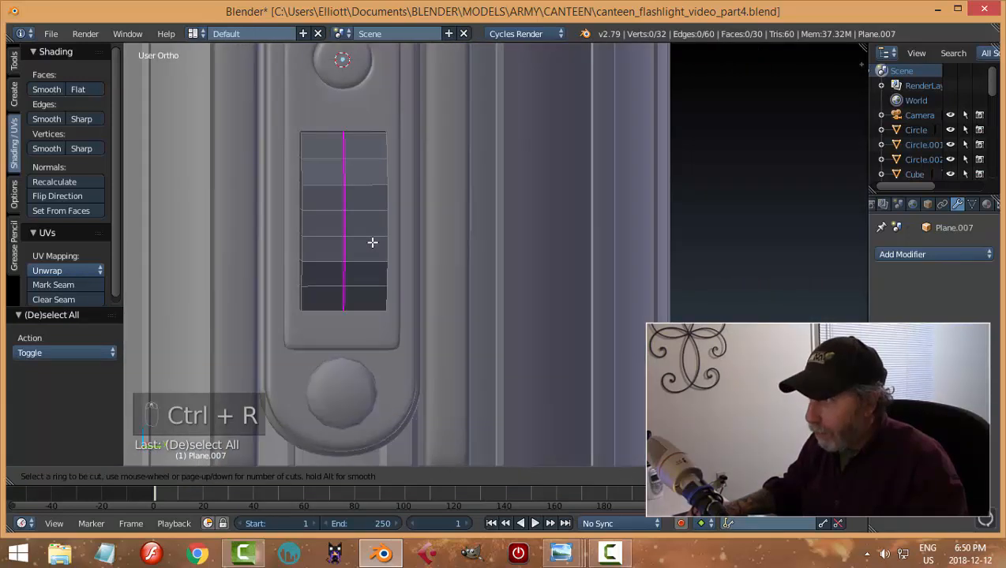
pyautogui.scroll(1, 372, 242)
pyautogui.click(371, 242)
pyautogui.rightClick(372, 242)
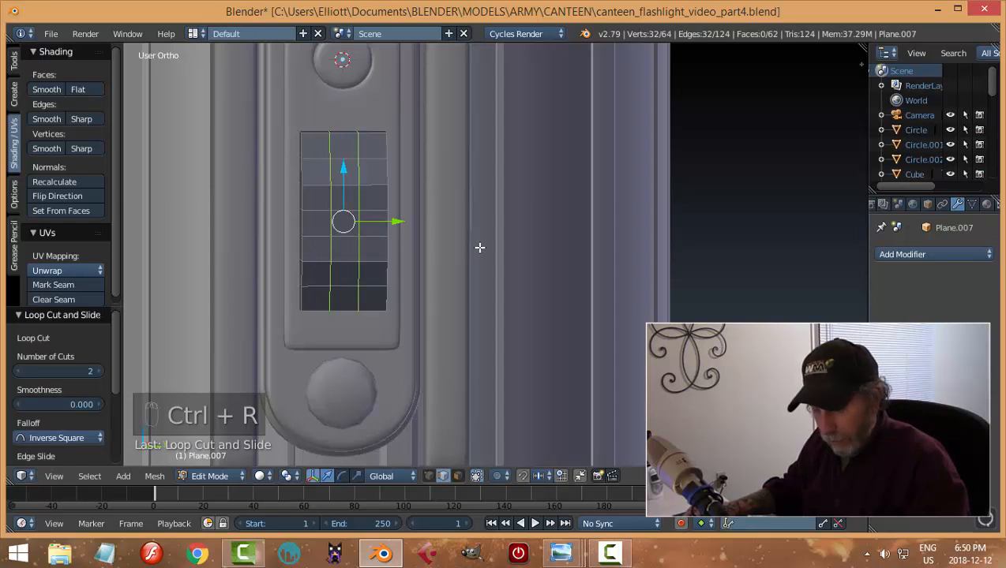
pyautogui.press('s')
pyautogui.press('y')
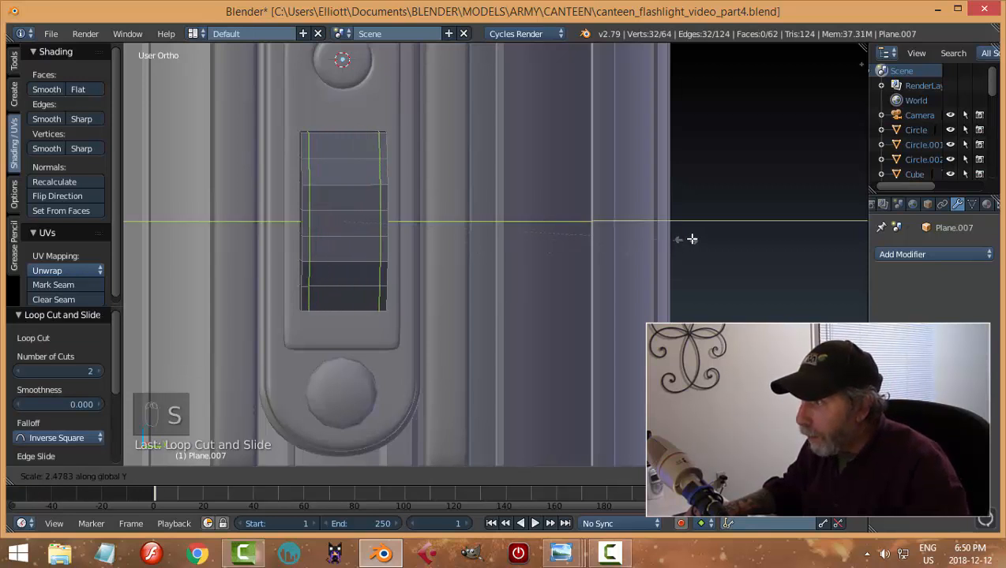
pyautogui.click(710, 229)
# Add two loop cuts around the switch block's sides, one just behind the front edge and one close to the back edge
pyautogui.moveTo(573, 265); pyautogui.dragTo(431, 279, button='middle')
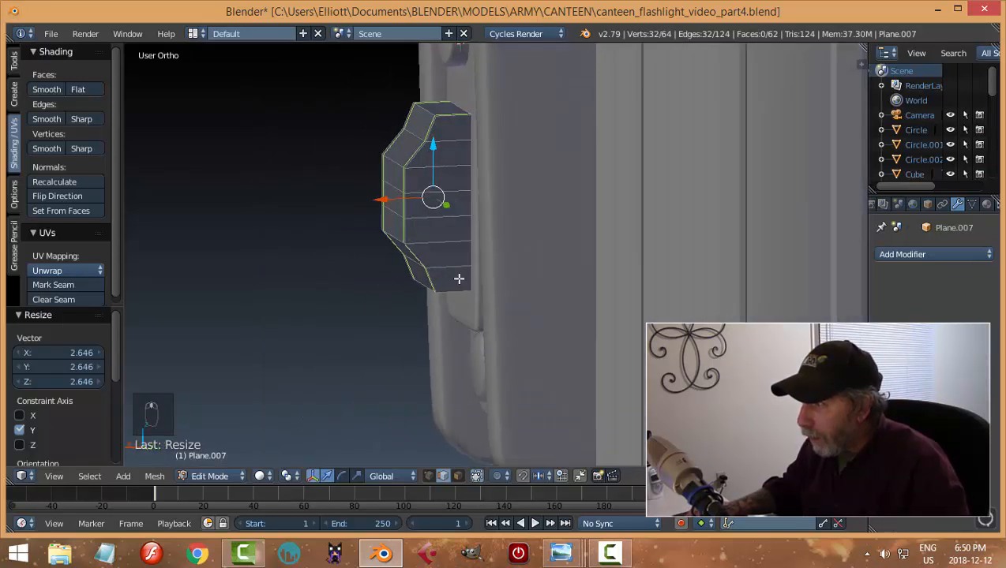
pyautogui.hotkey('ctrl', 'r')
pyautogui.click(439, 282)
pyautogui.rightClick(436, 284)
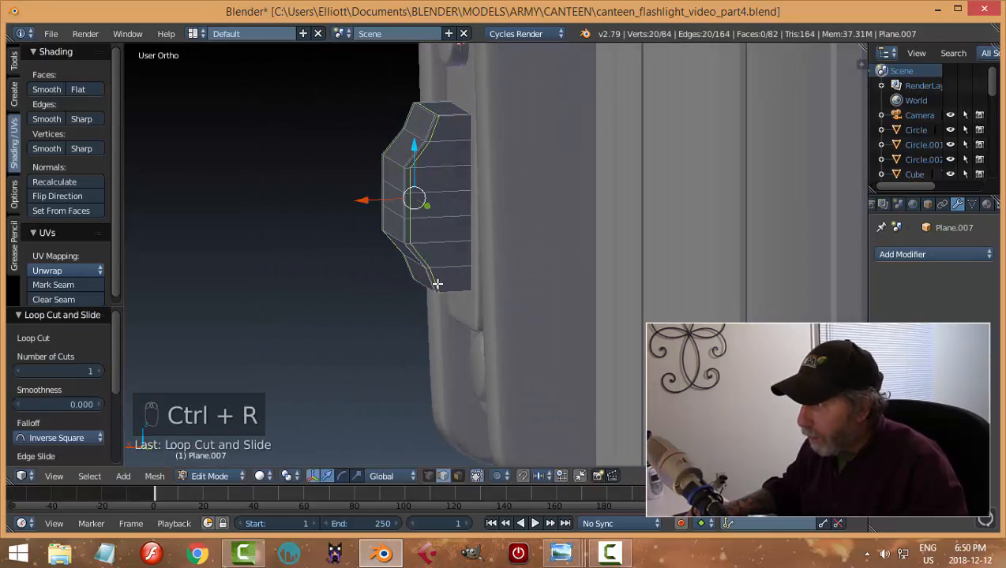
pyautogui.hotkey('ctrl', 'r')
pyautogui.click(456, 289)
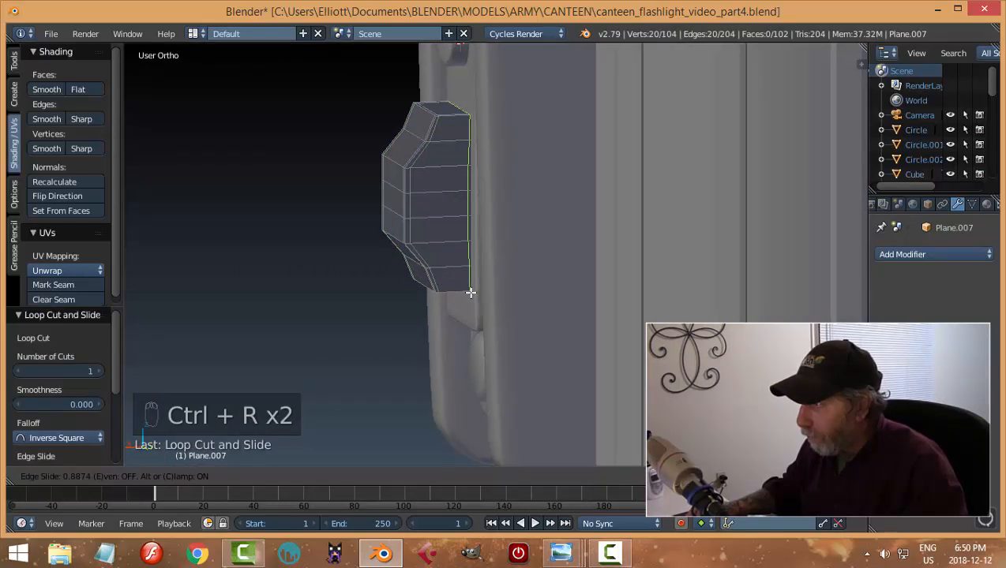
pyautogui.click(471, 292)
pyautogui.press('a')
pyautogui.press('Tab')
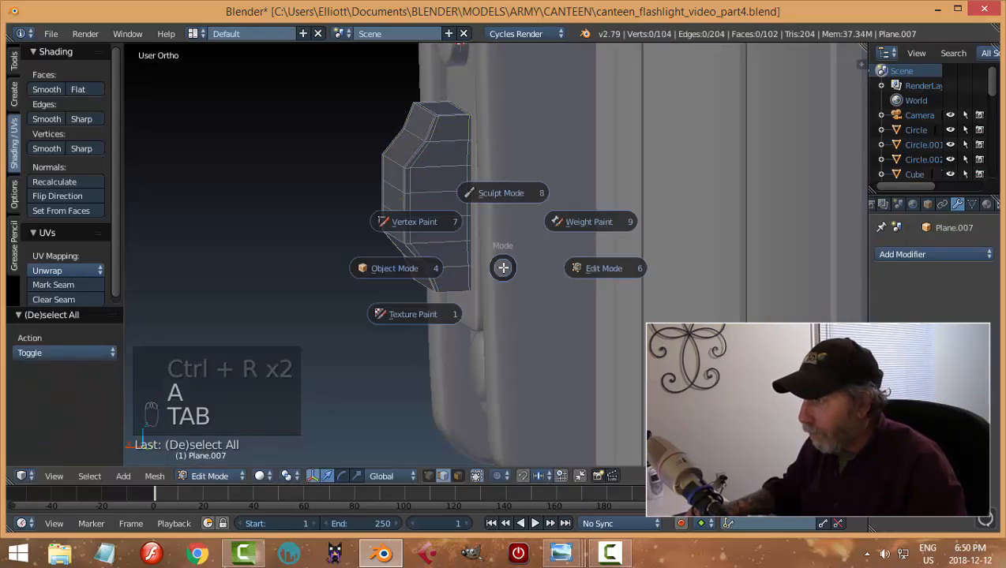
# Set the switch block's origin to its geometry and snap the 3D cursor to it
pyautogui.rightClick(536, 235)
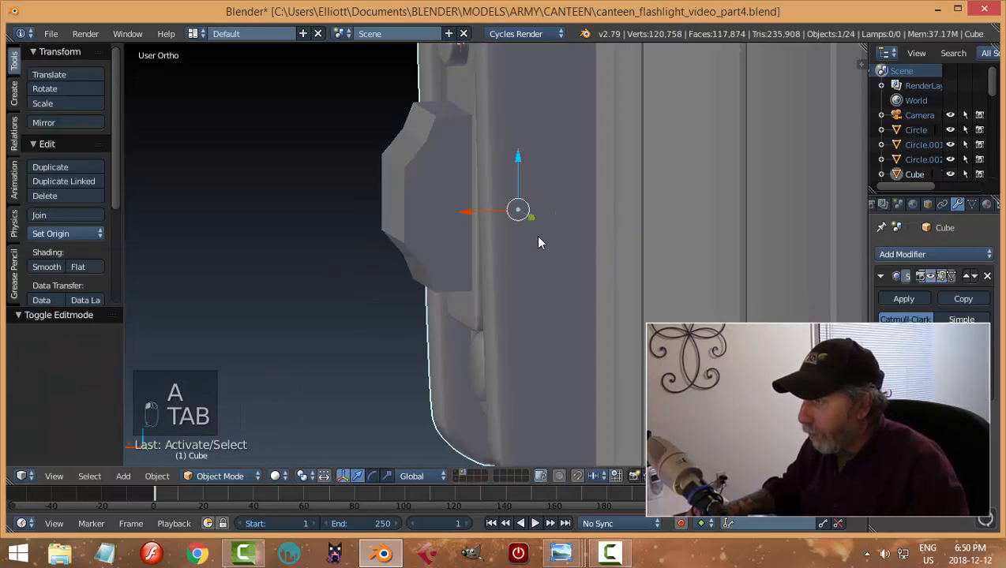
pyautogui.rightClick(467, 196)
pyautogui.moveTo(542, 240); pyautogui.dragTo(517, 247, button='middle')
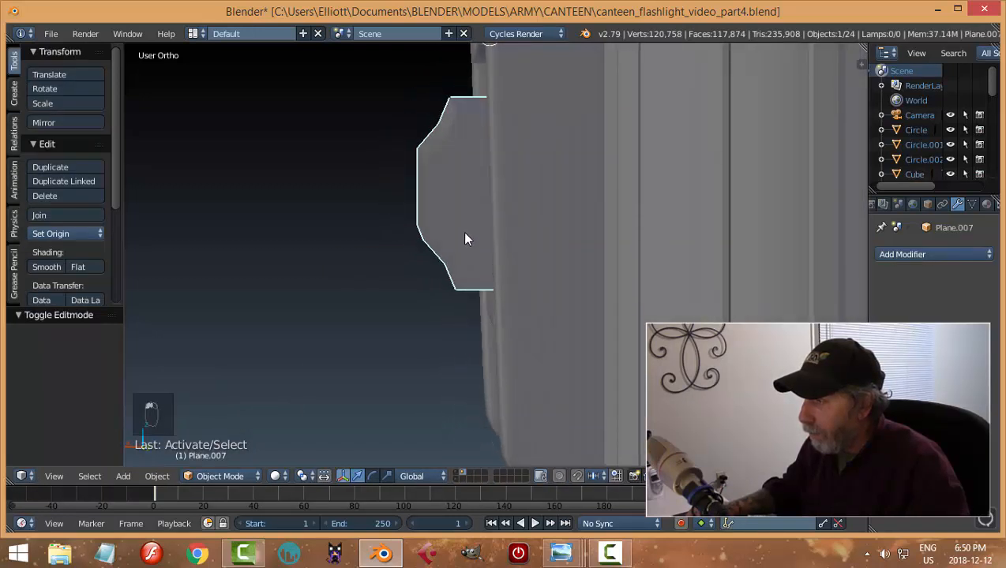
pyautogui.scroll(-4, 152, 259)
pyautogui.click(61, 235)
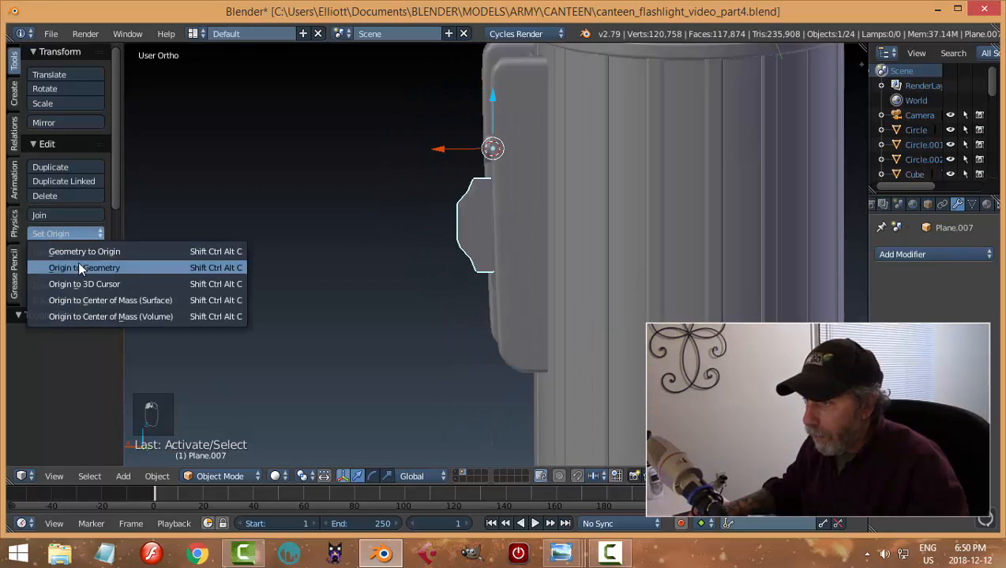
pyautogui.click(78, 261)
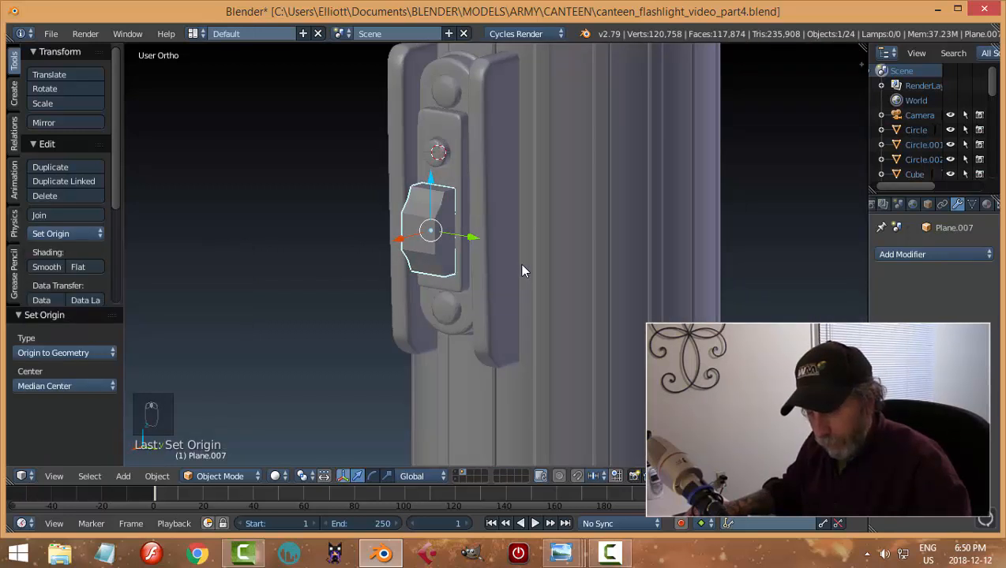
pyautogui.hotkey('shift', 's')
pyautogui.click(522, 268)
pyautogui.moveTo(532, 261)
pyautogui.mouseDown(button='middle')
pyautogui.moveTo(497, 265)
pyautogui.moveTo(536, 262)
pyautogui.mouseUp(button='middle')
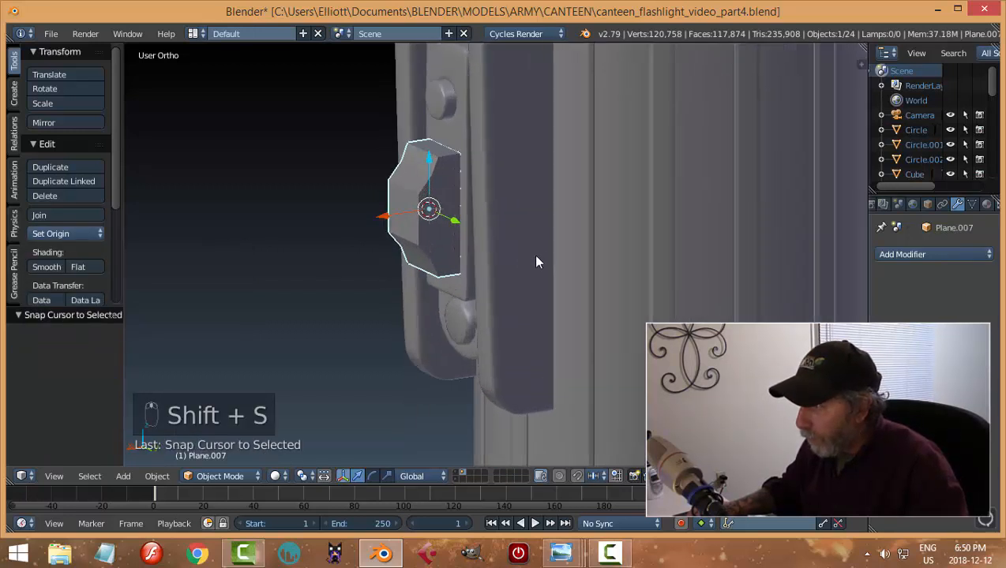
# Scale the switch block to about 0.718 along X and move it about -0.029 along X toward the plate
pyautogui.press('s')
pyautogui.press('x')
pyautogui.click(506, 246)
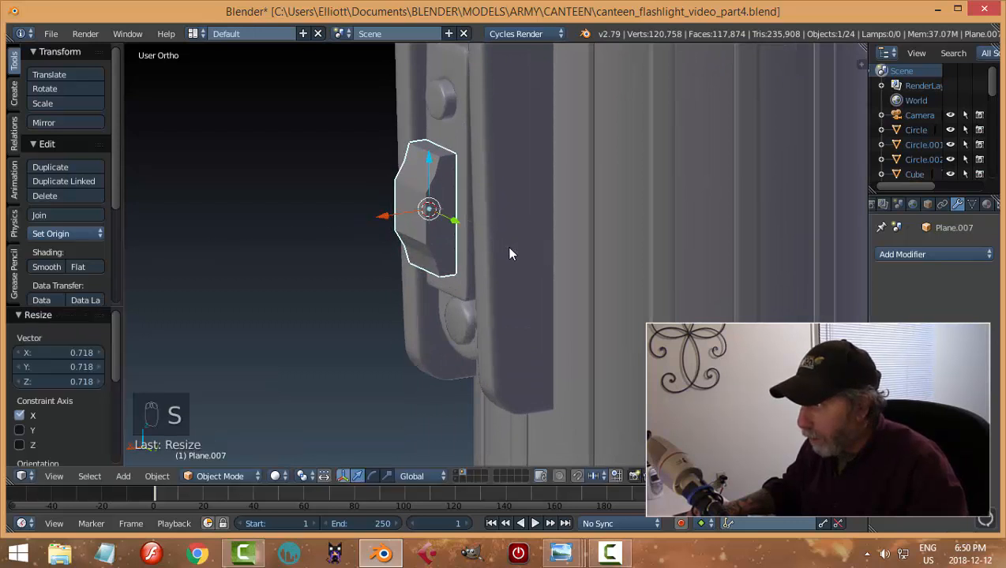
pyautogui.press('g')
pyautogui.press('x')
pyautogui.click(386, 218)
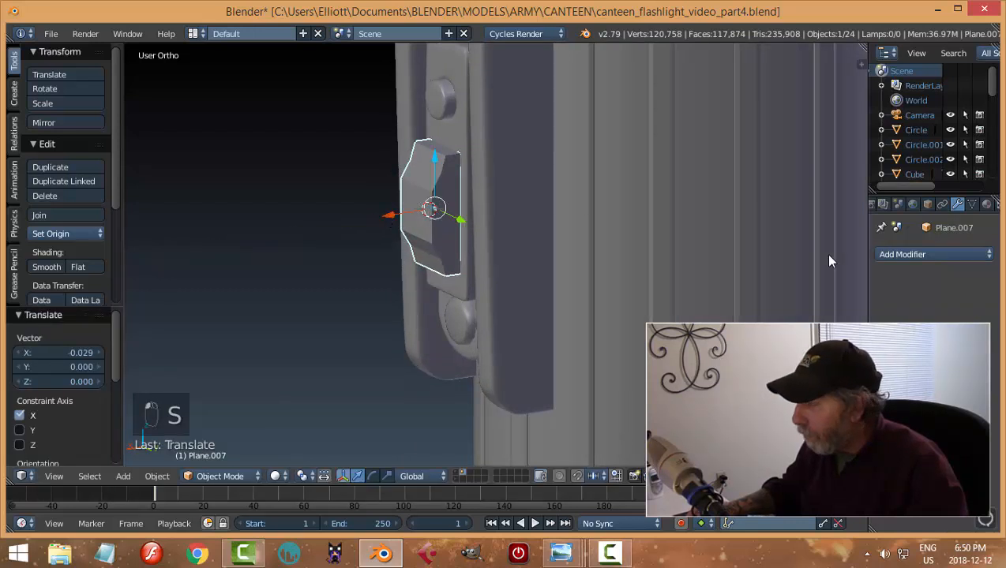
# Add a Subdivision Surface modifier to the switch block and shade it smooth
pyautogui.click(903, 255)
pyautogui.click(709, 500)
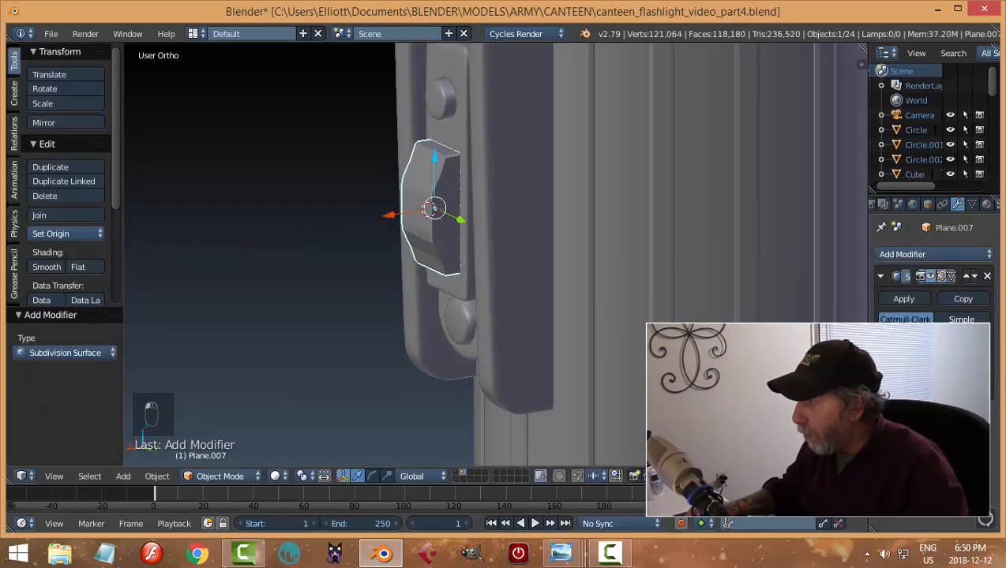
pyautogui.moveTo(504, 272); pyautogui.dragTo(526, 269, button='middle')
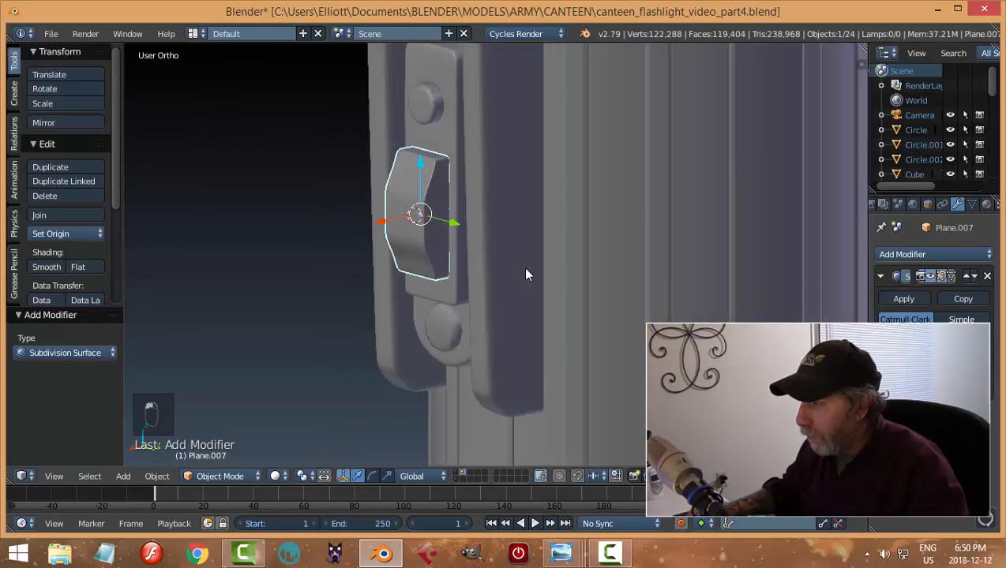
pyautogui.click(35, 269)
pyautogui.moveTo(370, 229); pyautogui.dragTo(359, 193, button='middle')
# Add horizontal loop cuts close to the upper and lower bends of the switch block's front, then return to Object Mode
pyautogui.press('Tab')
pyautogui.click(625, 233)
pyautogui.scroll(4, 474, 233)
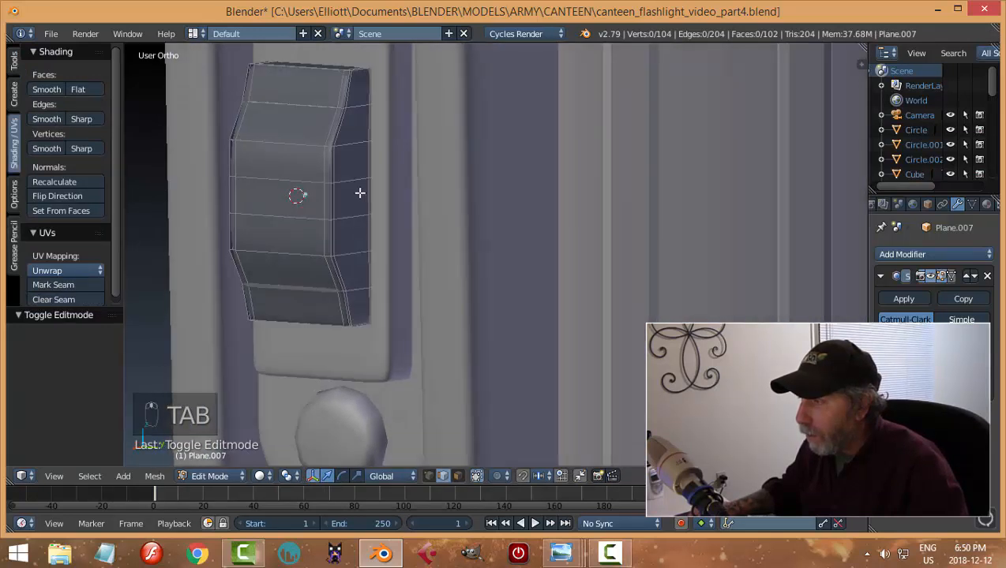
pyautogui.hotkey('ctrl', 'r')
pyautogui.click(345, 141)
pyautogui.rightClick(345, 142)
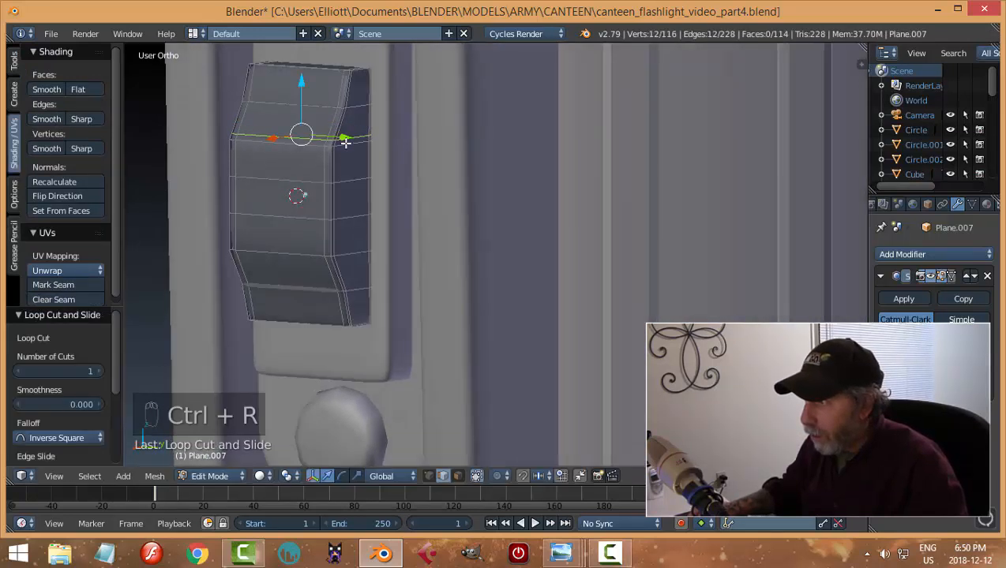
pyautogui.hotkey('ctrl', 'r')
pyautogui.click(337, 273)
pyautogui.click(333, 260)
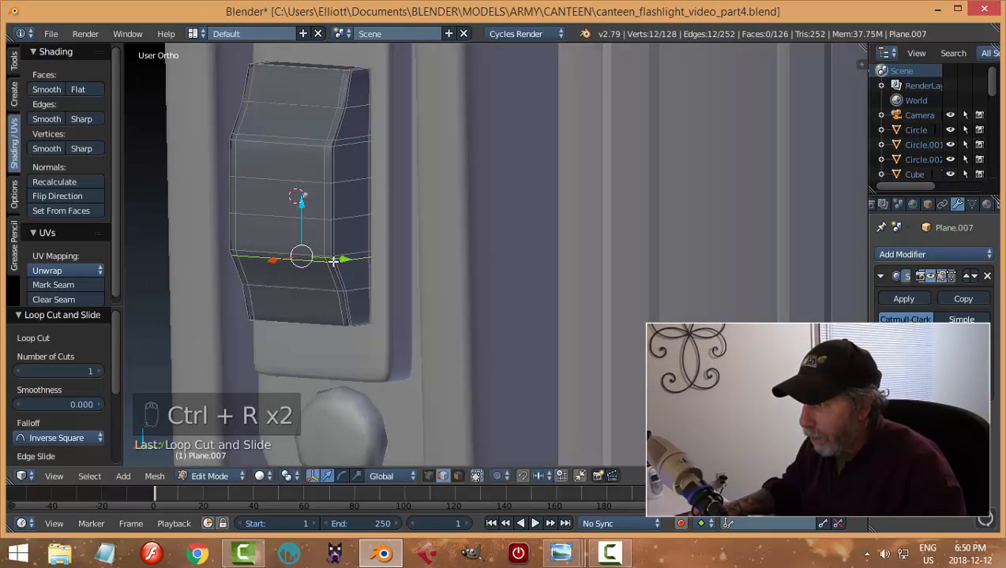
pyautogui.press('a')
pyautogui.press('Tab')
pyautogui.scroll(-3, 419, 235)
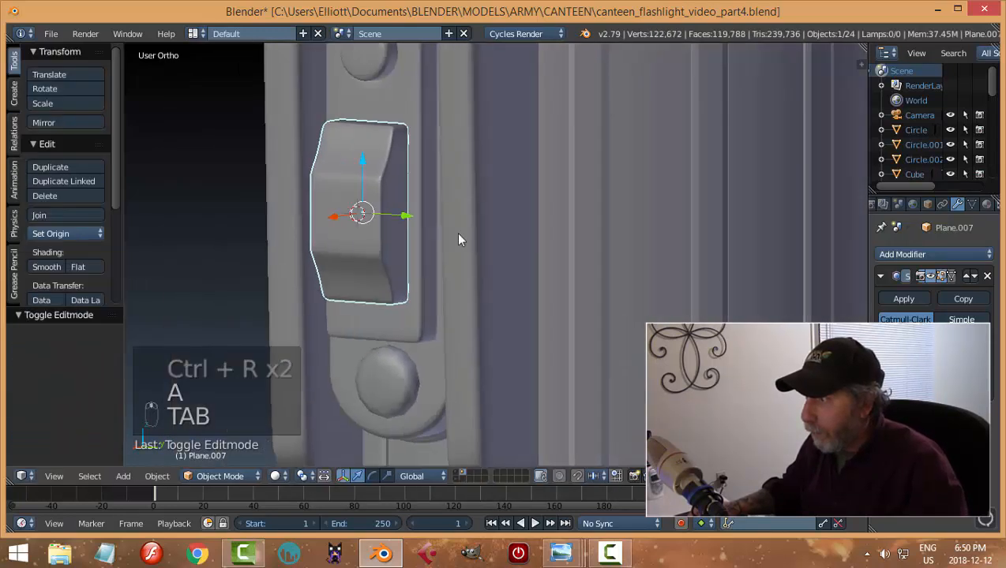
# Nudge the switch block slightly along X and deselect it
pyautogui.moveTo(487, 217); pyautogui.dragTo(440, 233, button='middle')
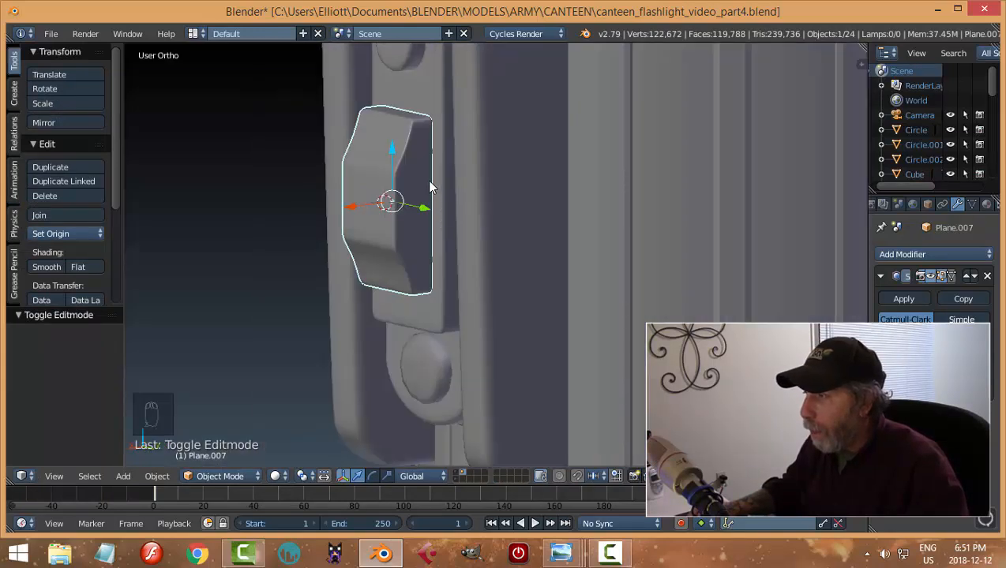
pyautogui.moveTo(352, 212); pyautogui.dragTo(352, 213)
pyautogui.press('a')
# Inset the three flat faces in the middle of the switch block's front
pyautogui.moveTo(515, 233); pyautogui.dragTo(457, 243, button='middle')
pyautogui.scroll(3, 457, 246)
pyautogui.press('Tab')
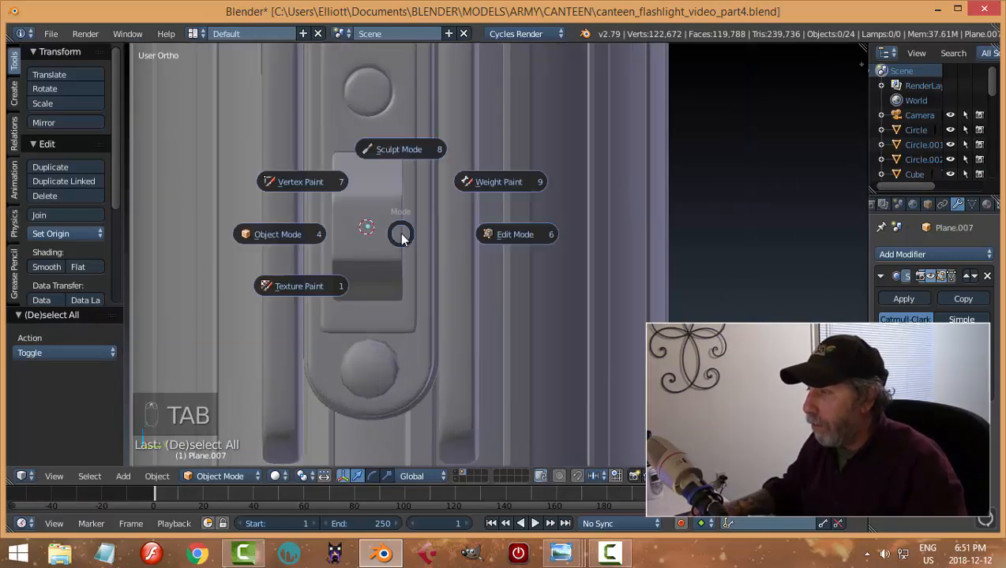
pyautogui.hotkey('ctrl', 'Tab')
pyautogui.click(404, 270)
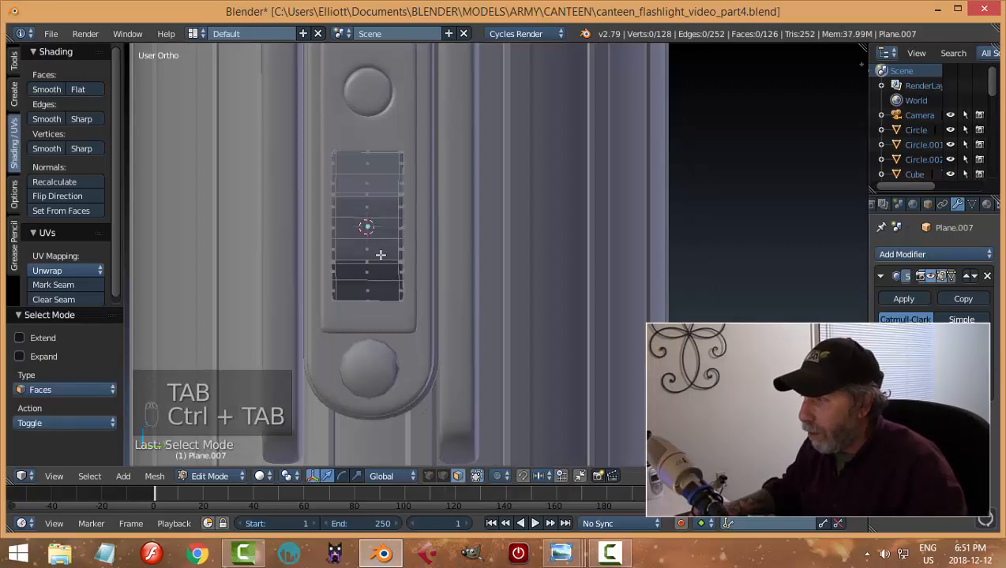
pyautogui.rightClick(382, 251)
pyautogui.keyDown('shift'); pyautogui.rightClick(385, 227); pyautogui.keyUp('shift')
pyautogui.keyDown('shift'); pyautogui.rightClick(392, 206); pyautogui.keyUp('shift')
pyautogui.moveTo(478, 231); pyautogui.dragTo(461, 245, button='middle')
pyautogui.scroll(2, 471, 246)
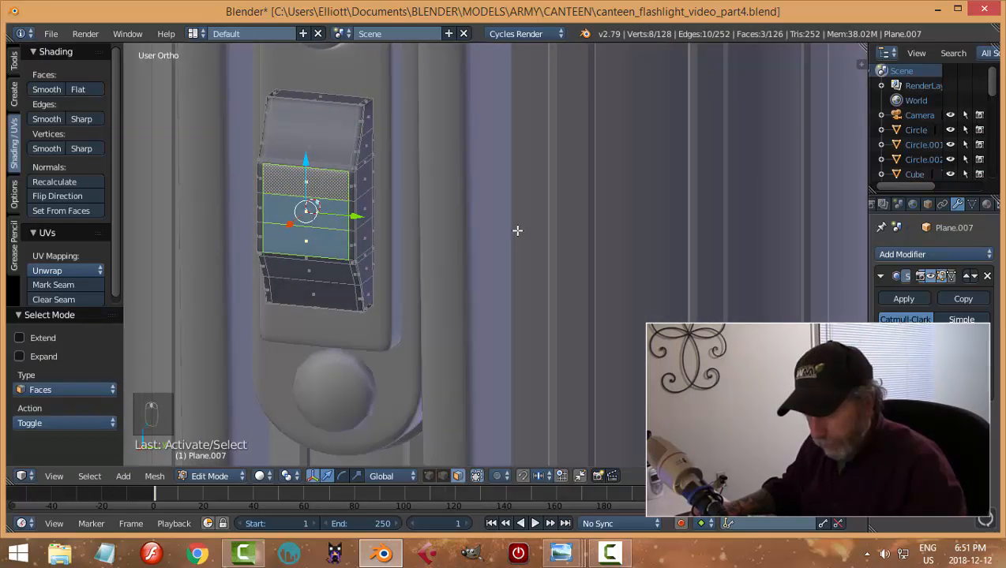
pyautogui.press('i')
pyautogui.click(517, 230)
# Extrude the inset front faces by about 0.007 and return to Object Mode to check the shape
pyautogui.moveTo(517, 230); pyautogui.dragTo(442, 247, button='middle')
pyautogui.press('e')
pyautogui.click(463, 240)
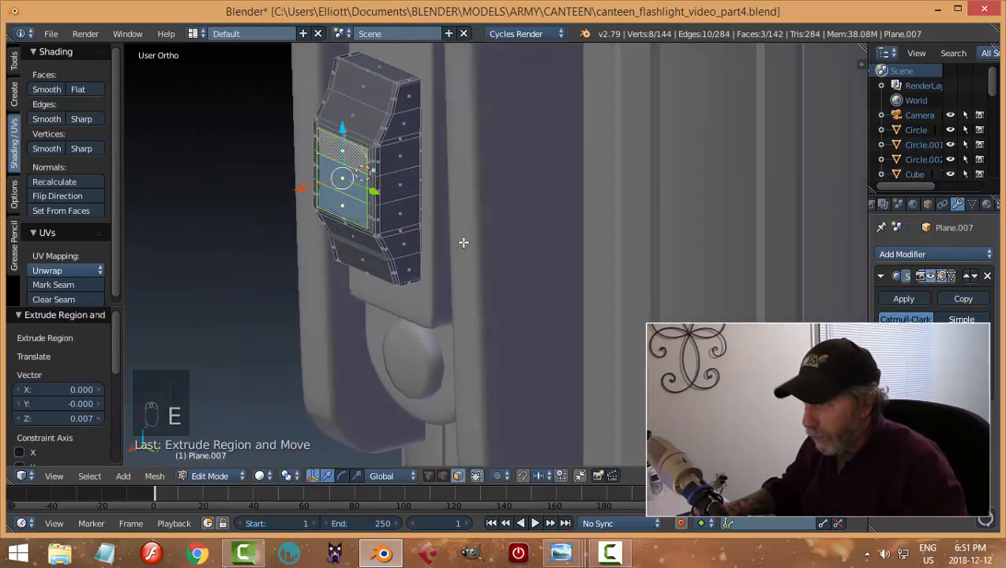
pyautogui.press('a')
pyautogui.press('Tab')
pyautogui.click(348, 231)
pyautogui.moveTo(503, 210); pyautogui.dragTo(499, 229, button='middle')
# Add horizontal loop cuts just inside the upper and lower edges of the extruded front panel, then return to Object Mode
pyautogui.press('Tab')
pyautogui.click(589, 232)
pyautogui.scroll(1, 327, 220)
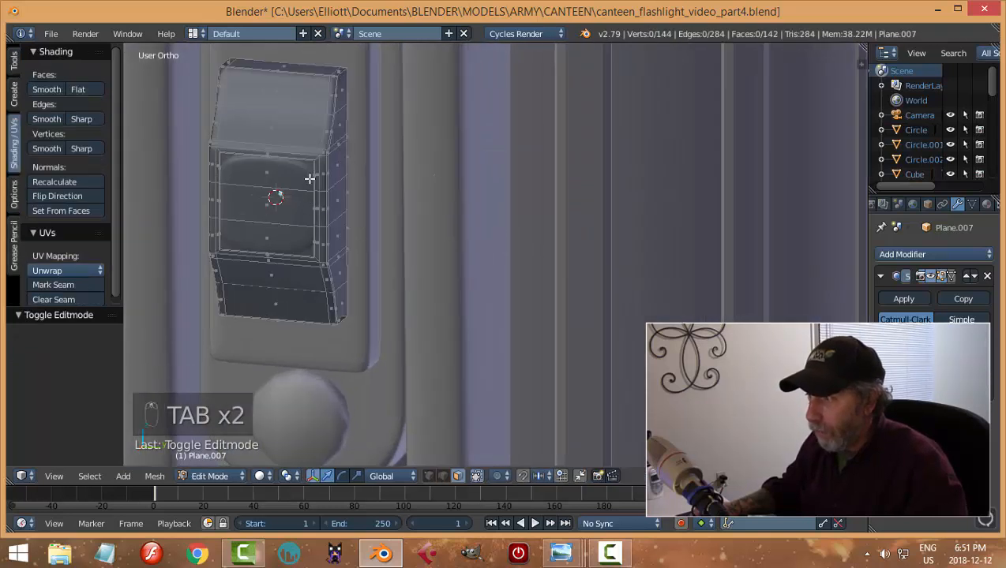
pyautogui.hotkey('ctrl', 'r')
pyautogui.click(309, 175)
pyautogui.click(310, 170)
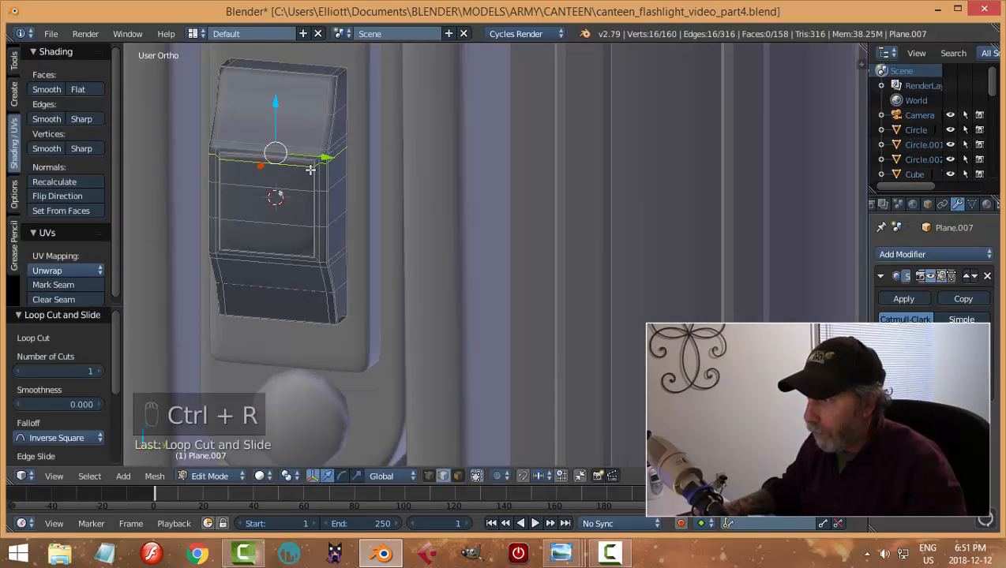
pyautogui.hotkey('ctrl', 'r')
pyautogui.click(315, 240)
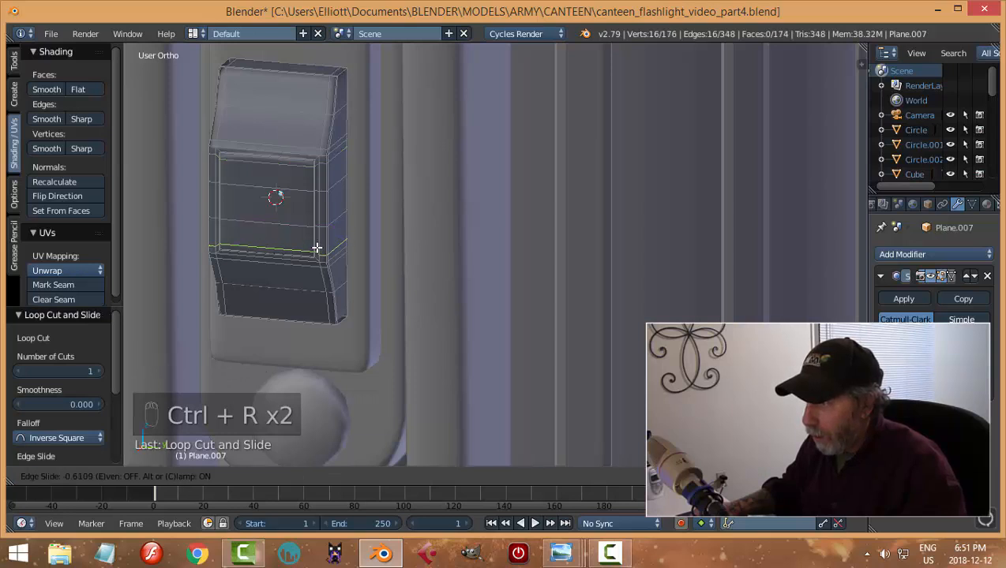
pyautogui.click(316, 248)
pyautogui.press('a')
pyautogui.press('Tab')
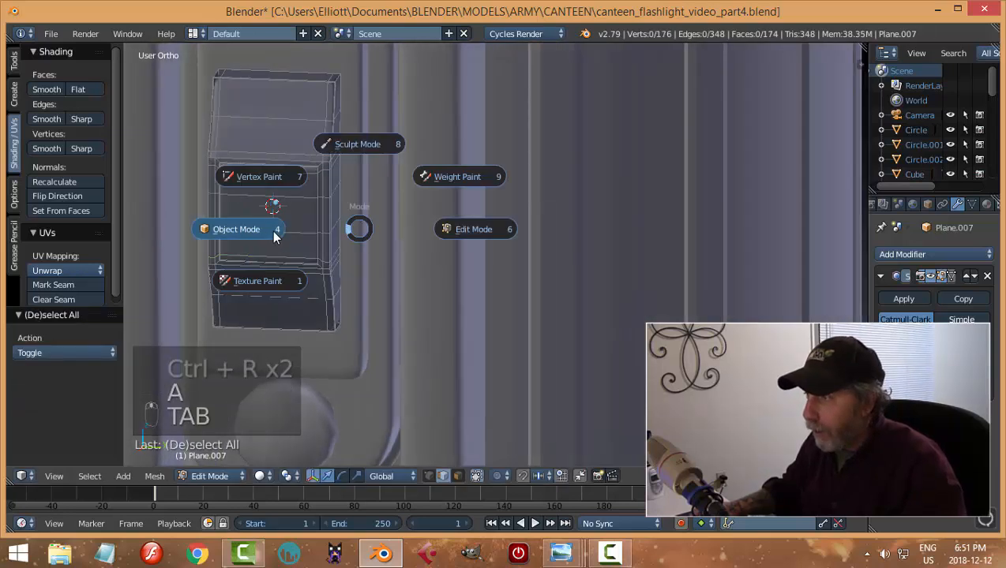
pyautogui.click(276, 230)
# Add vertical loop cuts just inside the left and right edges of the extruded front panel, then return to Object Mode
pyautogui.press('Tab')
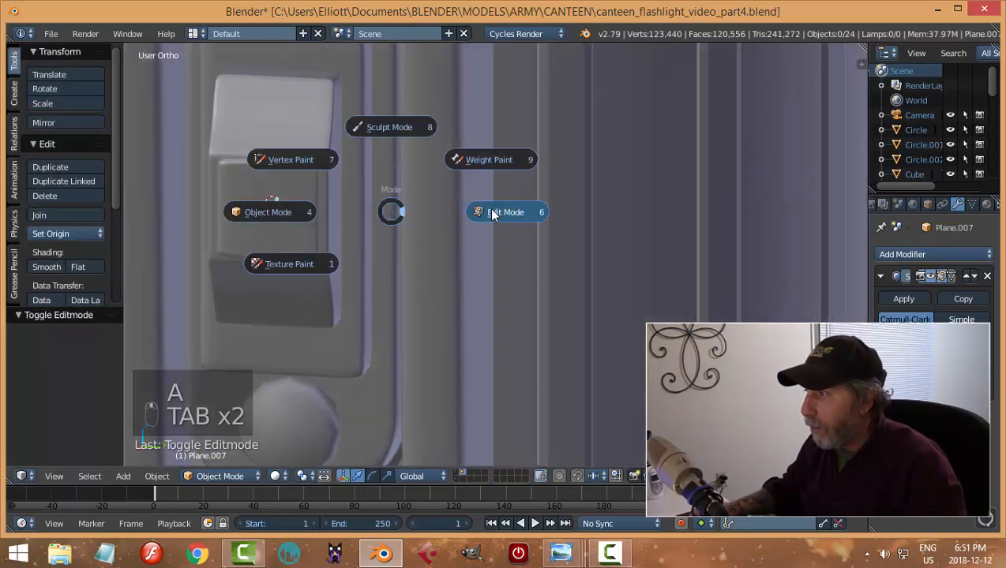
pyautogui.click(491, 213)
pyautogui.hotkey('ctrl', 'r')
pyautogui.click(228, 168)
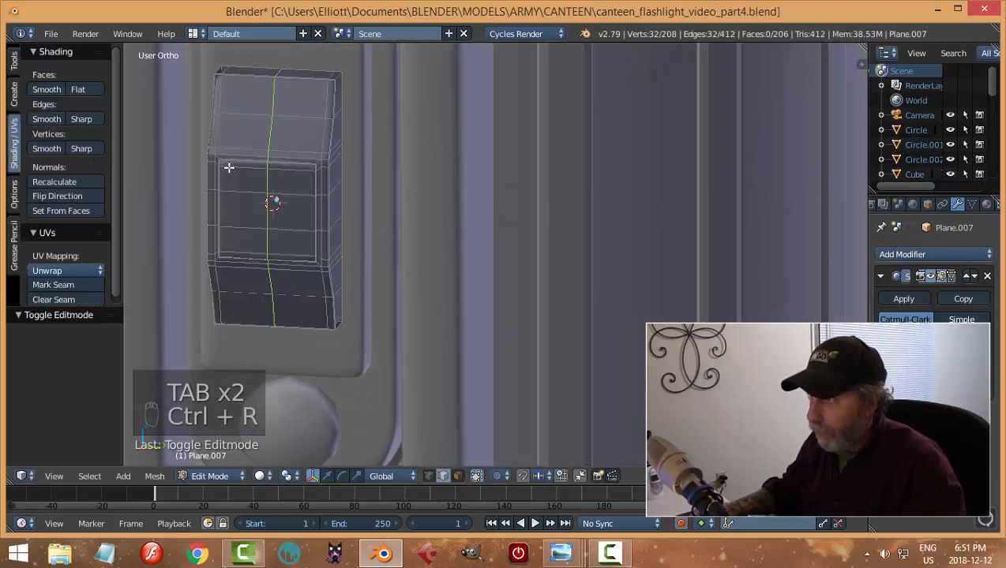
pyautogui.click(187, 164)
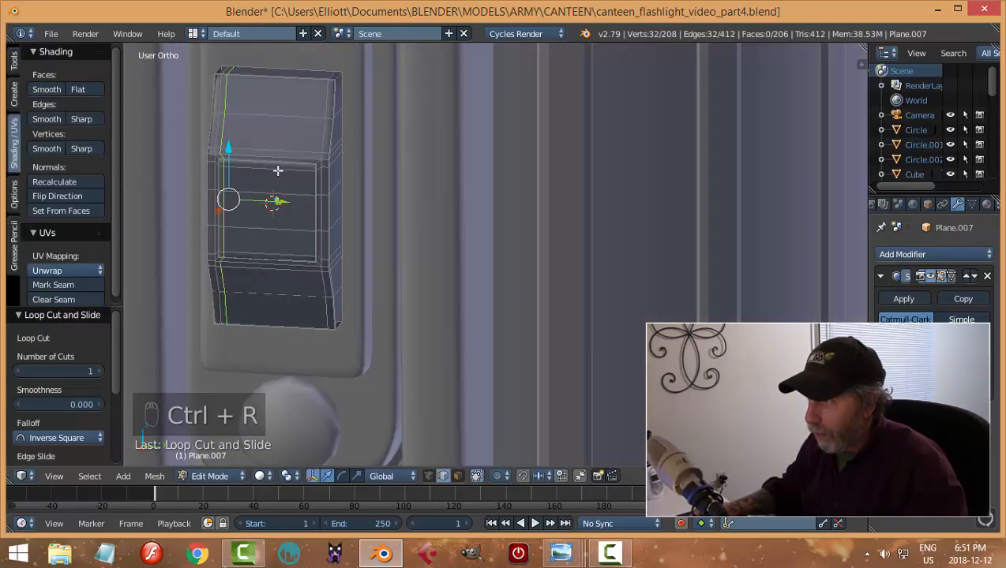
pyautogui.hotkey('ctrl', 'r')
pyautogui.click(281, 168)
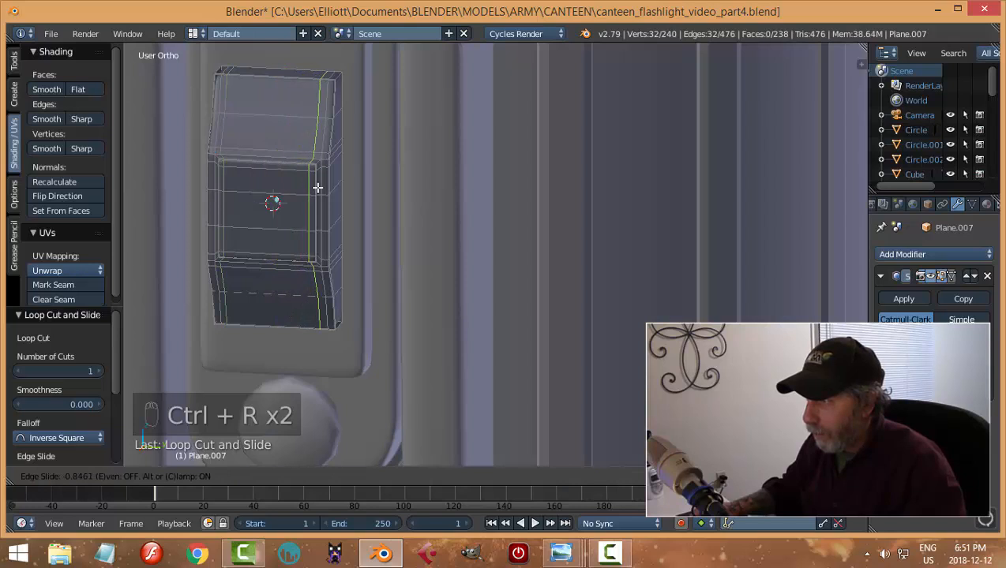
pyautogui.click(317, 186)
pyautogui.press('a')
pyautogui.press('Tab')
pyautogui.click(396, 200)
pyautogui.scroll(-3, 398, 204)
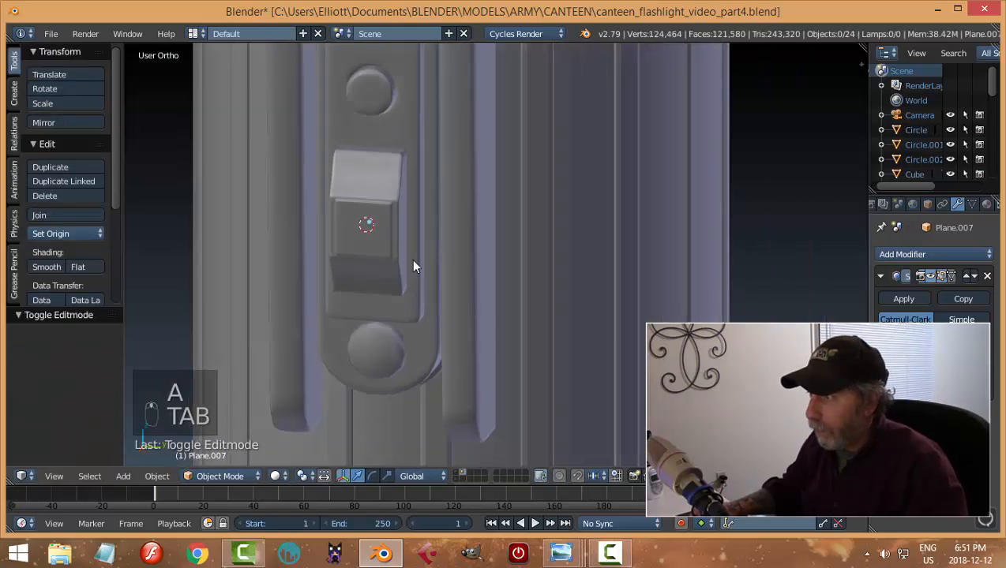
# Inspect the switch block's edge loops and smoothed front panel from several angles, in both Edit Mode and Object Mode
pyautogui.moveTo(411, 258); pyautogui.dragTo(462, 175, button='middle')
pyautogui.scroll(2, 433, 241)
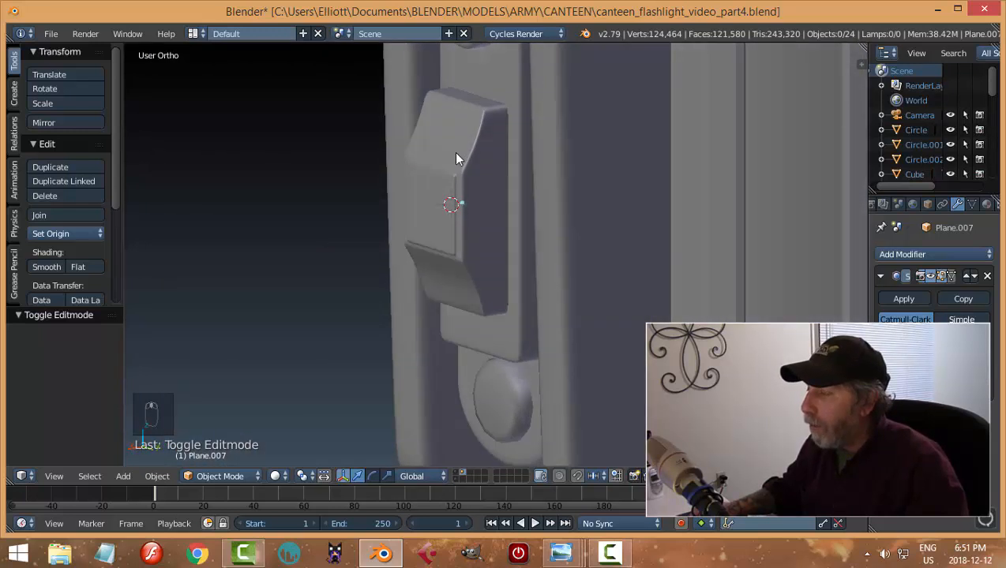
pyautogui.press('Tab')
pyautogui.click(540, 150)
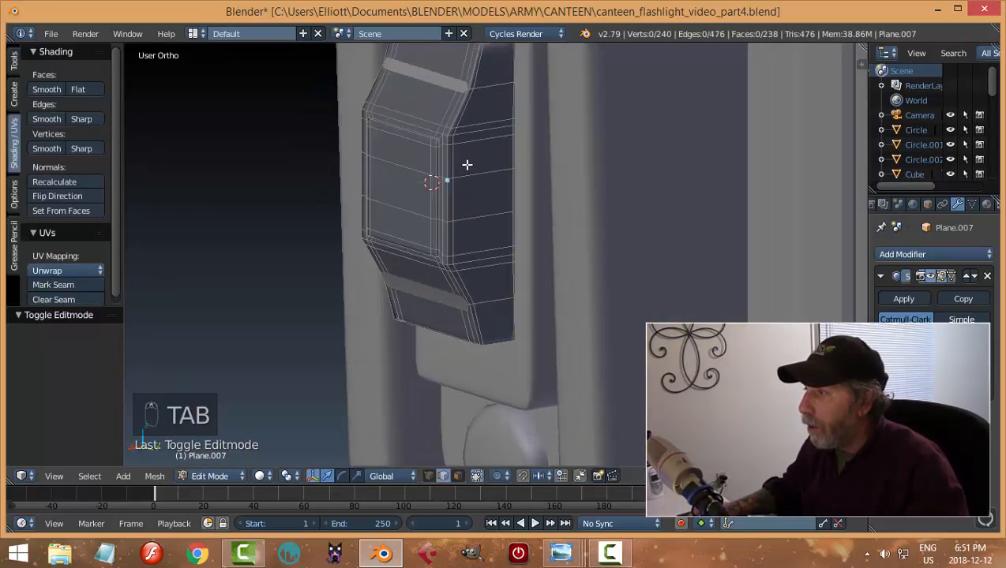
pyautogui.moveTo(451, 161); pyautogui.dragTo(473, 185, button='middle')
pyautogui.press('a')
pyautogui.press('a')
pyautogui.press('a')
pyautogui.rightClick(457, 161)
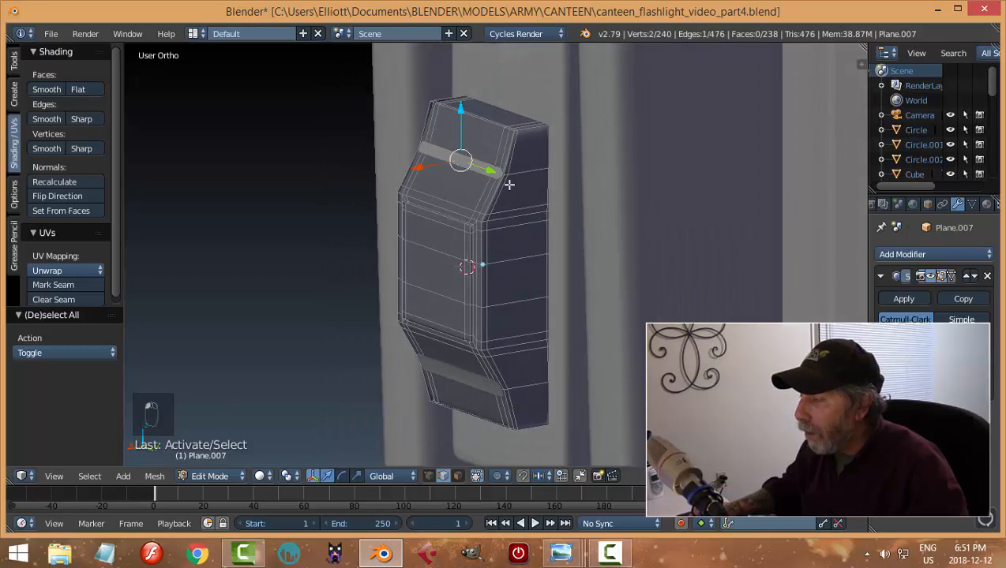
pyautogui.press('a')
pyautogui.press('Tab')
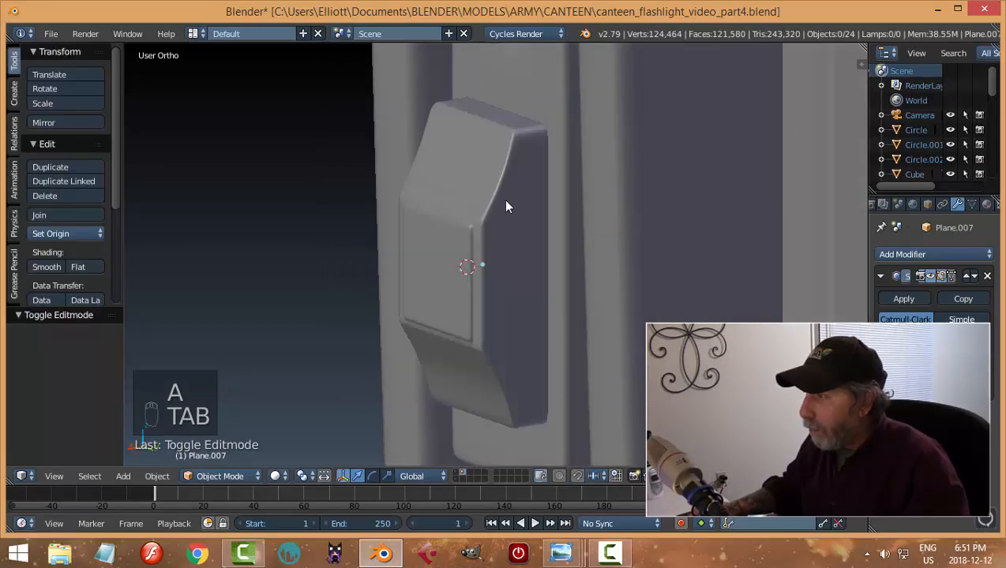
pyautogui.moveTo(502, 199); pyautogui.dragTo(543, 213, button='middle')
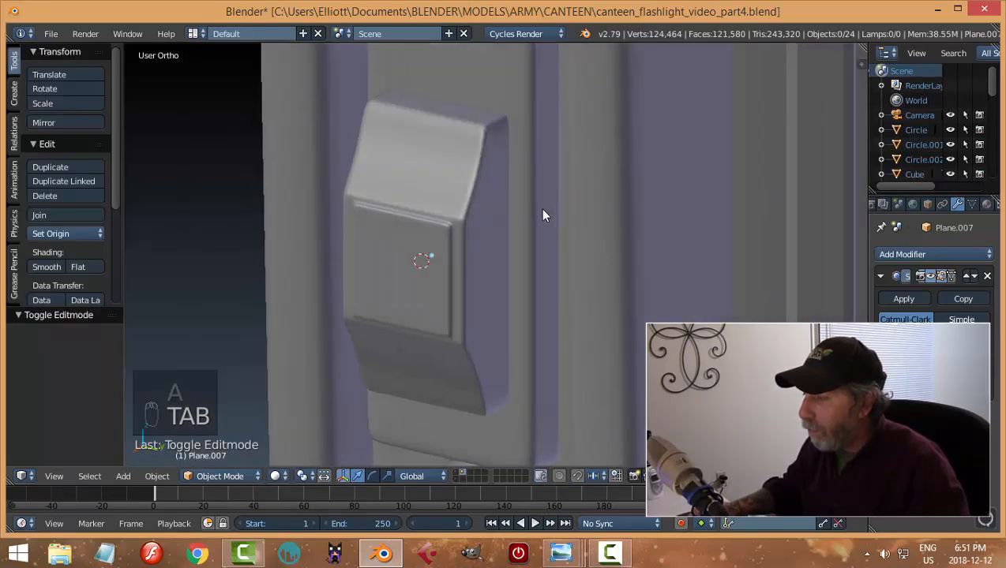
pyautogui.scroll(-2, 489, 213)
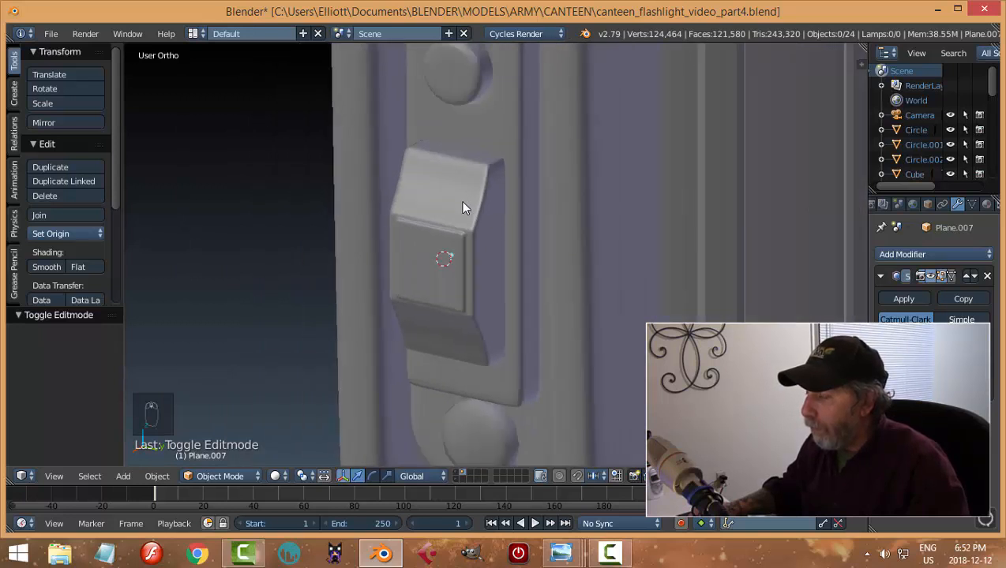
# Add a mesh plane at the 3D cursor on the switch block and rotate it 90° about the Y axis
pyautogui.hotkey('shift', 'a')
pyautogui.moveTo(529, 237)
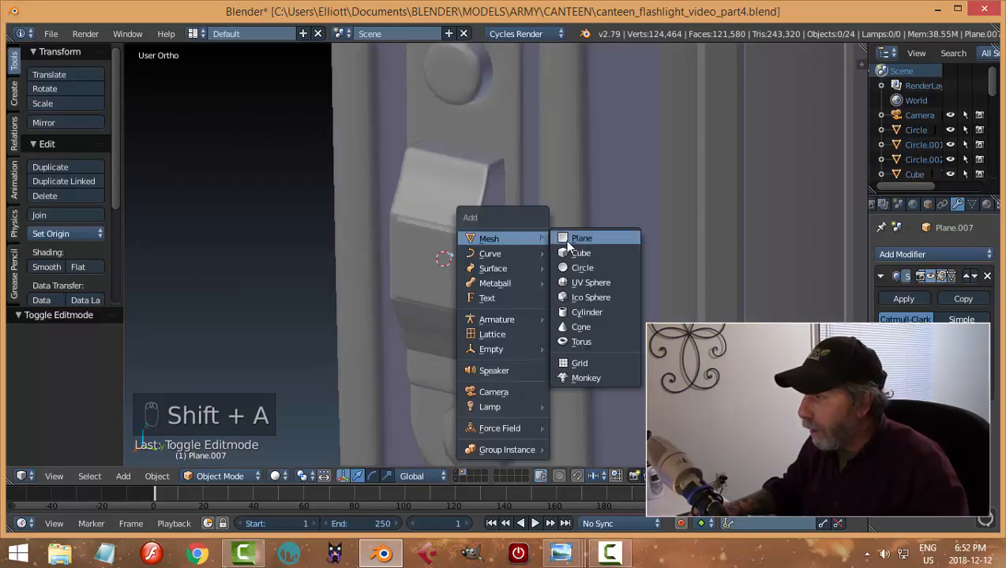
pyautogui.click(565, 240)
pyautogui.moveTo(553, 249); pyautogui.dragTo(517, 257, button='middle')
pyautogui.press('r')
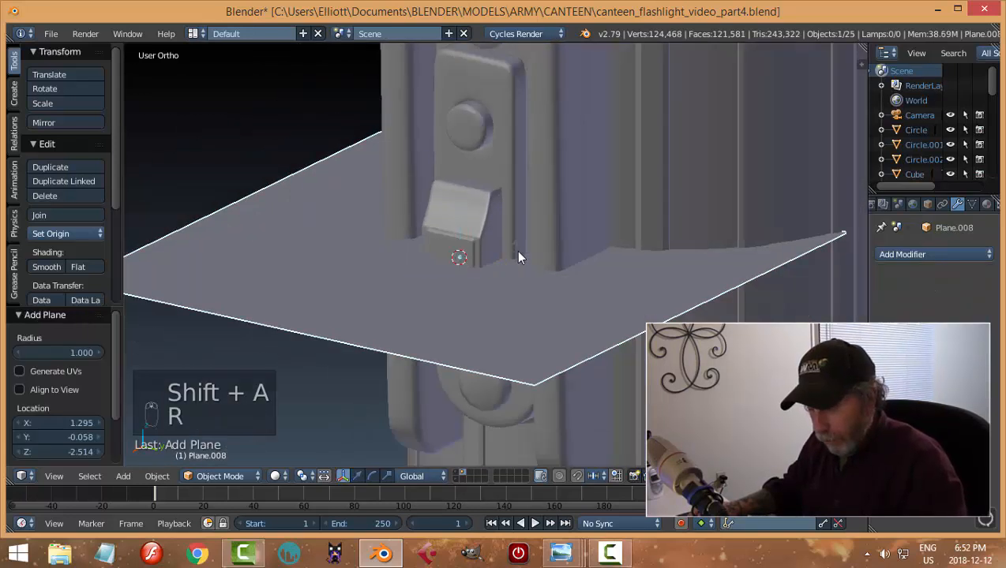
pyautogui.press('y')
pyautogui.press('9')
pyautogui.press('0')
pyautogui.press('Return')
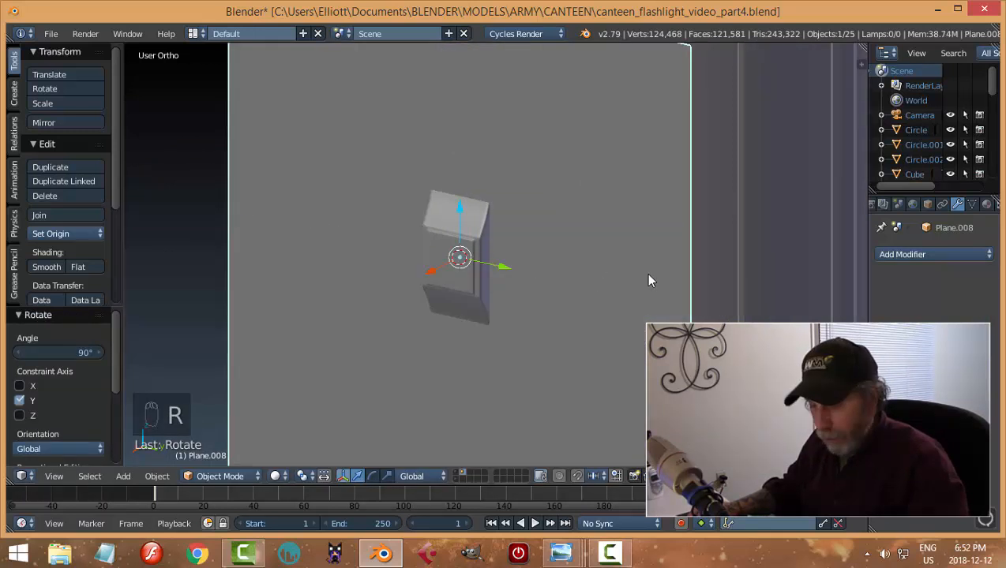
# Scale the plane's mesh down to the size of the switch's front panel and move it 0.109 along X, in front of the block
pyautogui.press('Tab')
pyautogui.press('s')
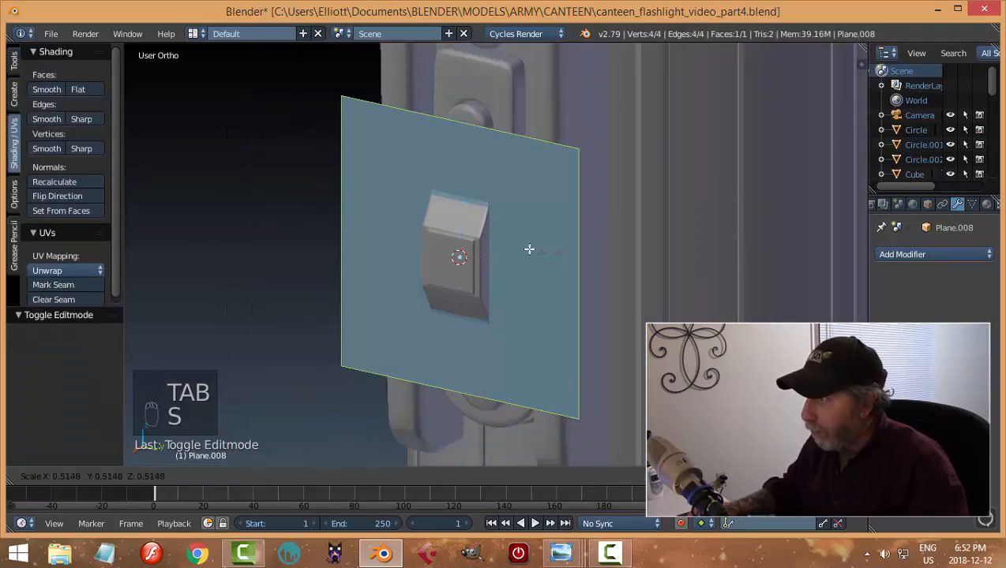
pyautogui.click(476, 243)
pyautogui.moveTo(537, 261); pyautogui.dragTo(440, 267, button='middle')
pyautogui.moveTo(440, 267); pyautogui.dragTo(411, 274)
pyautogui.moveTo(454, 264); pyautogui.dragTo(535, 260, button='middle')
# Lower the plane's upper edge by about 0.194 along Z to leave a thin strip, and scale the strip to 0.949 along Y
pyautogui.rightClick(448, 241)
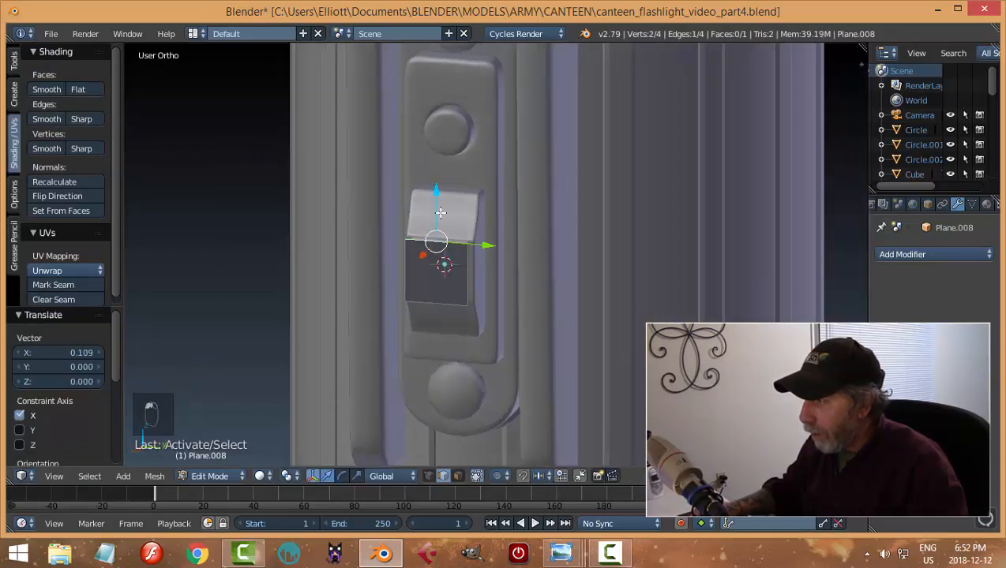
pyautogui.press('g')
pyautogui.press('z')
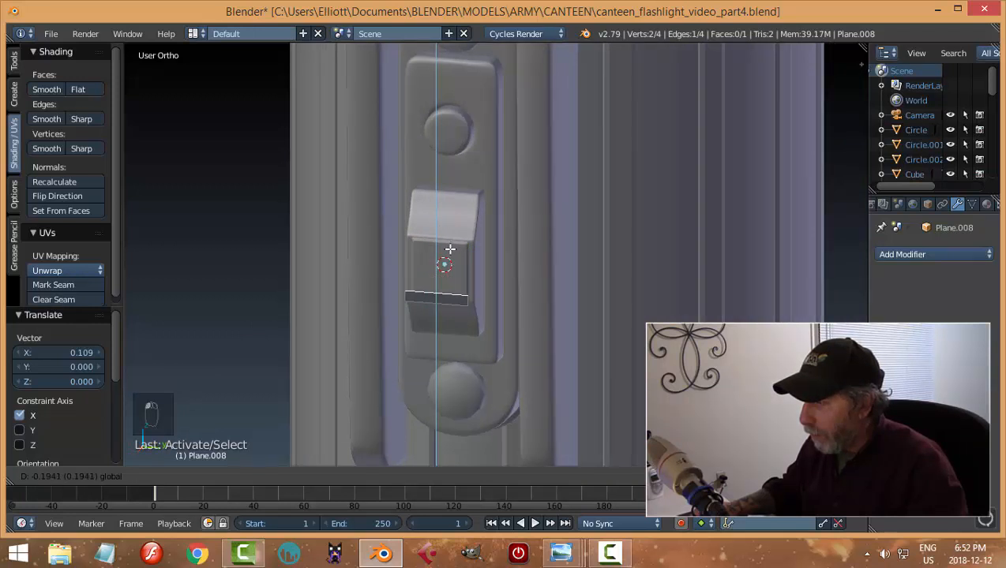
pyautogui.click(450, 250)
pyautogui.press('a')
pyautogui.press('a')
pyautogui.press('a')
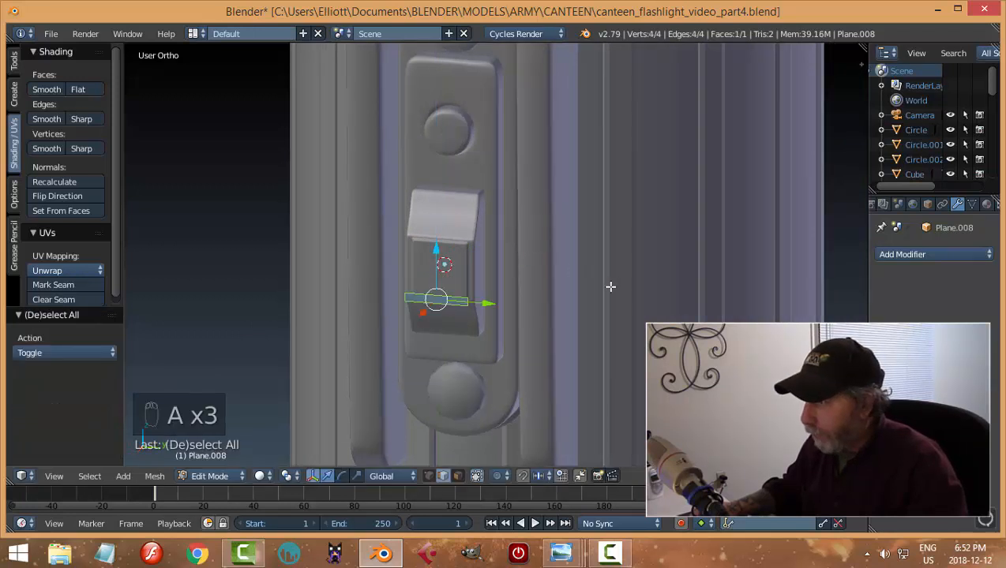
pyautogui.press('s')
pyautogui.press('y')
pyautogui.click(613, 298)
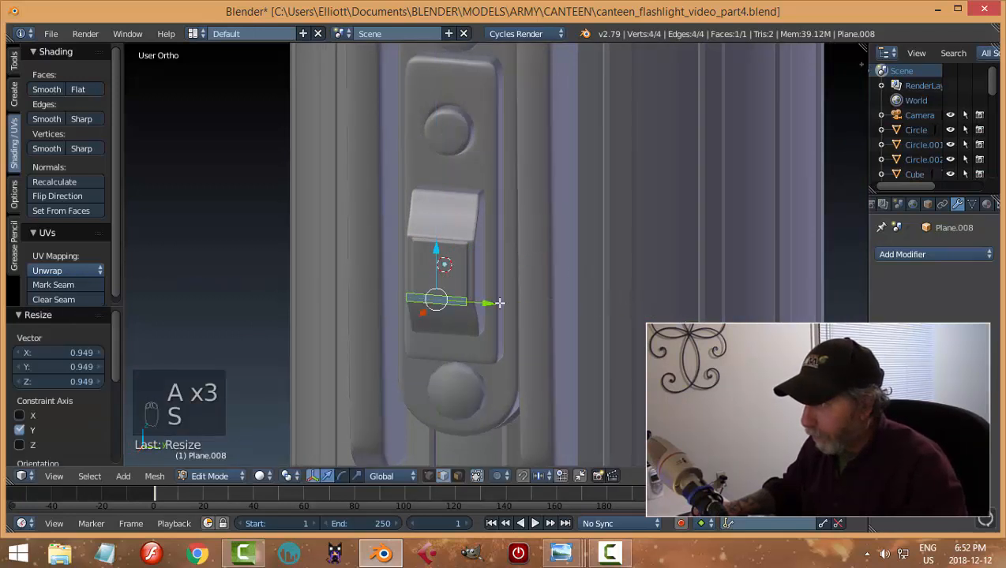
# Extrude the strip into a thin bar, bevel its long front edges slightly, and return to Object Mode
pyautogui.moveTo(461, 310); pyautogui.dragTo(633, 273, button='middle')
pyautogui.press('e')
pyautogui.click(517, 325)
pyautogui.press('a')
pyautogui.rightClick(555, 228)
pyautogui.hotkey('ctrl', 'b')
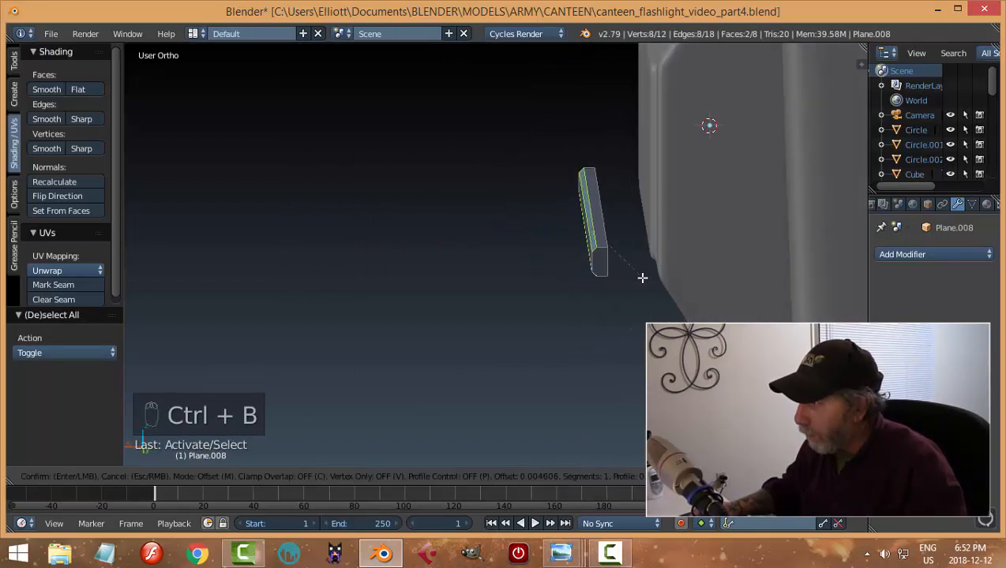
pyautogui.click(642, 277)
pyautogui.press('a')
pyautogui.press('Tab')
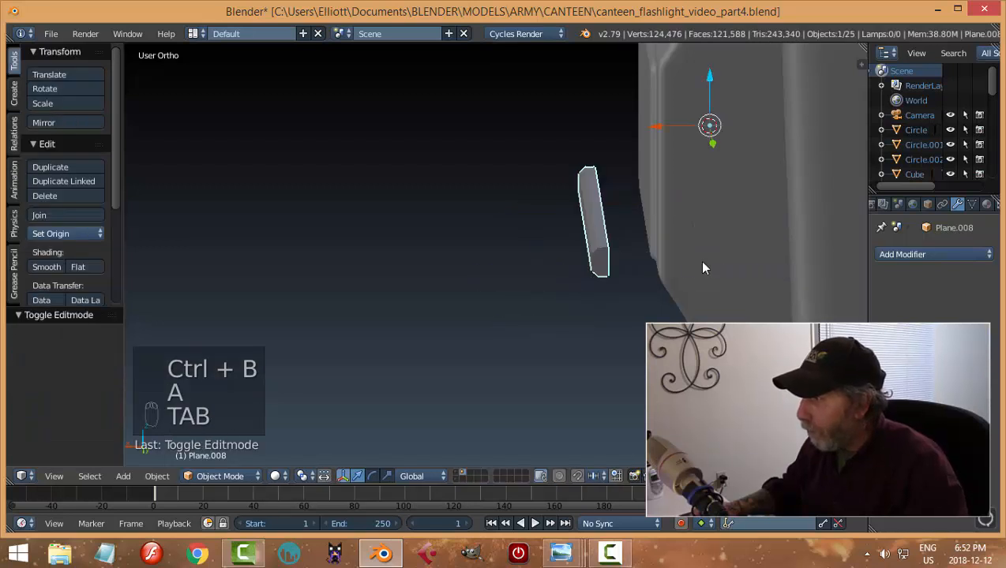
# Add a Bevel modifier with a width of 0.0020 to the bar and shade it smooth
pyautogui.click(939, 254)
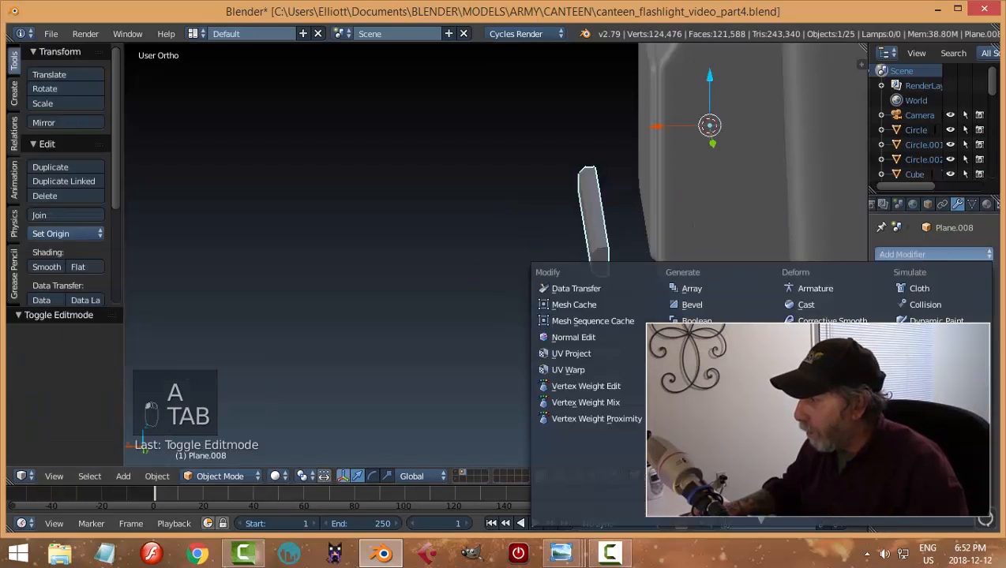
pyautogui.click(705, 305)
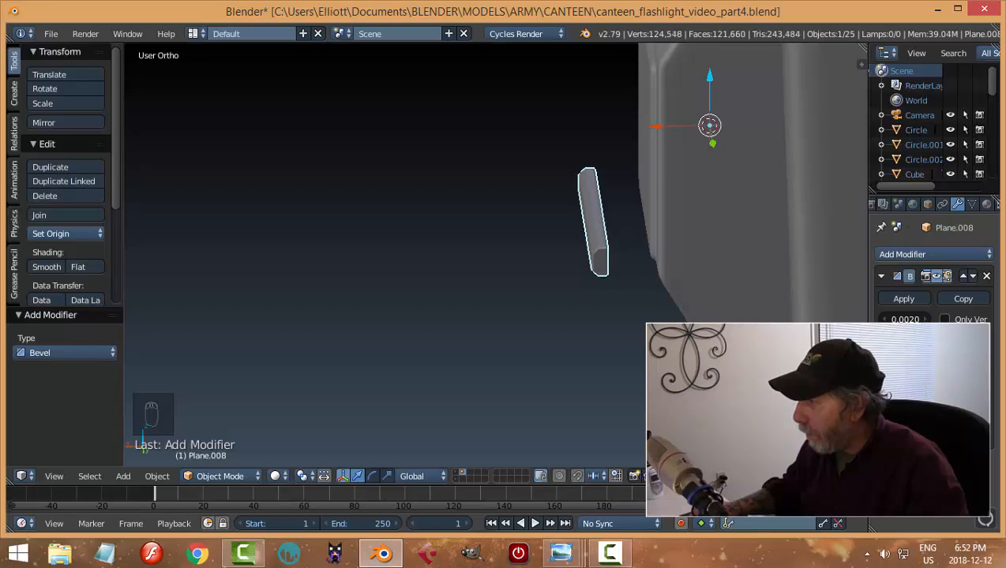
pyautogui.click(51, 267)
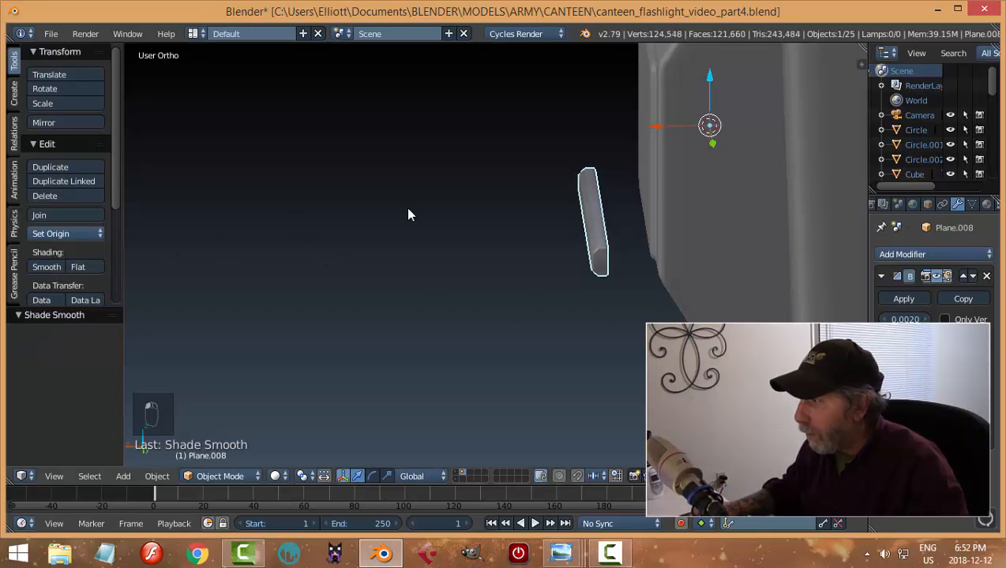
# Move the bar about 0.049 along X toward the block and 0.053 down along Z, beside the lower sloped face
pyautogui.moveTo(406, 206); pyautogui.dragTo(509, 200, button='middle')
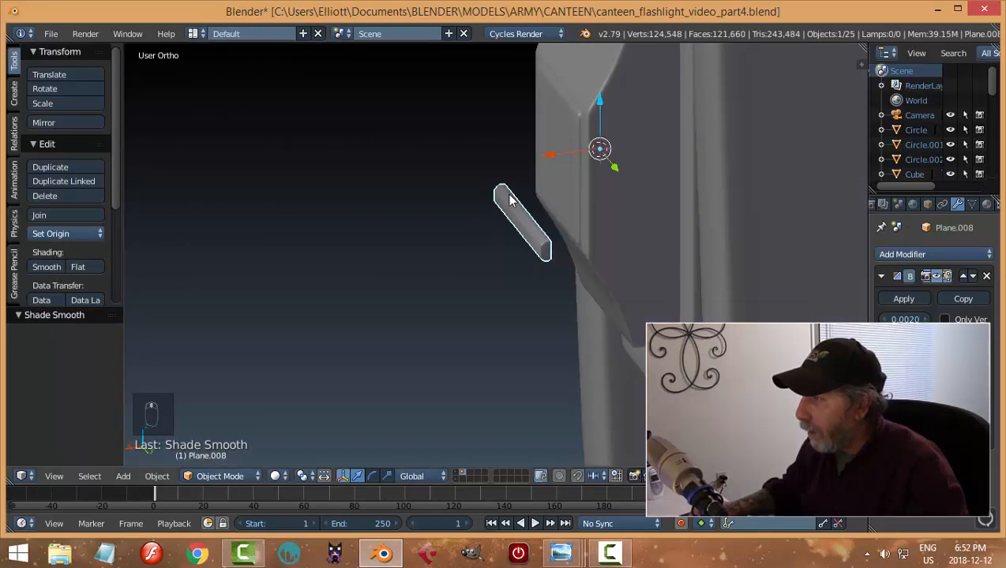
pyautogui.press('g')
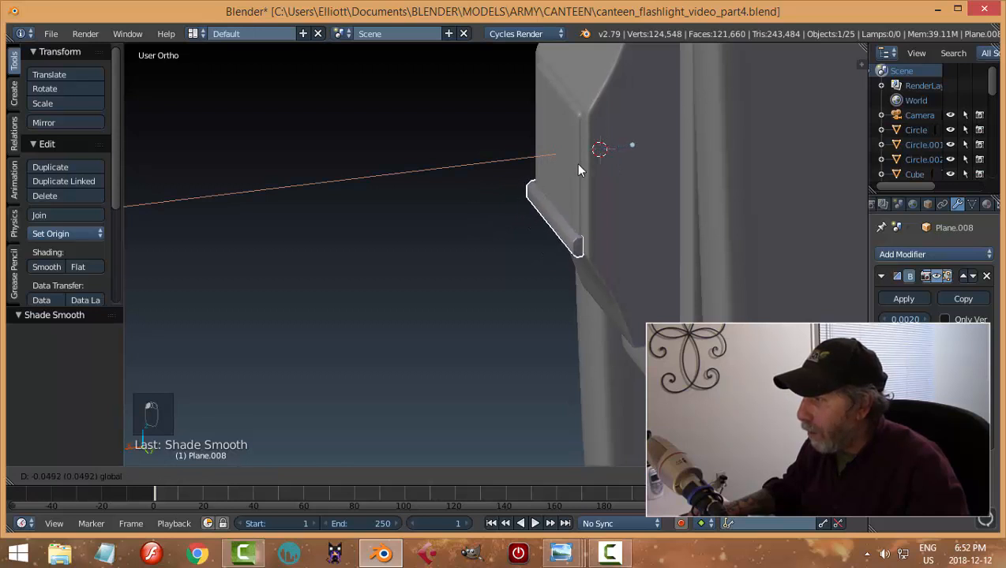
pyautogui.click(577, 170)
pyautogui.moveTo(577, 171); pyautogui.dragTo(563, 190, button='middle')
pyautogui.press('z')
pyautogui.click(615, 230)
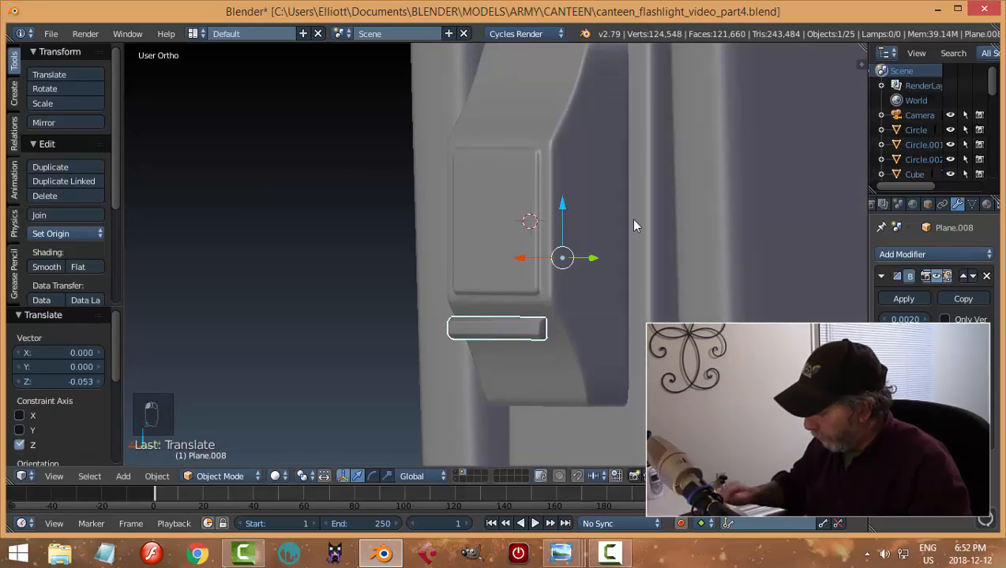
# In front view, set the bar's origin to its geometry and rotate it 31.5° about Y to match the lower slope
pyautogui.press('KP_1')
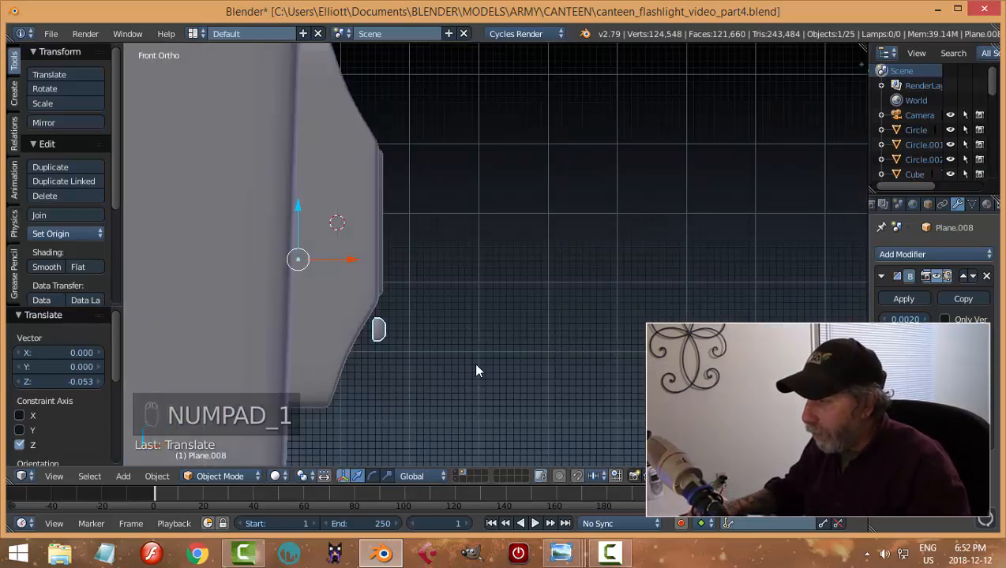
pyautogui.scroll(5, 442, 367)
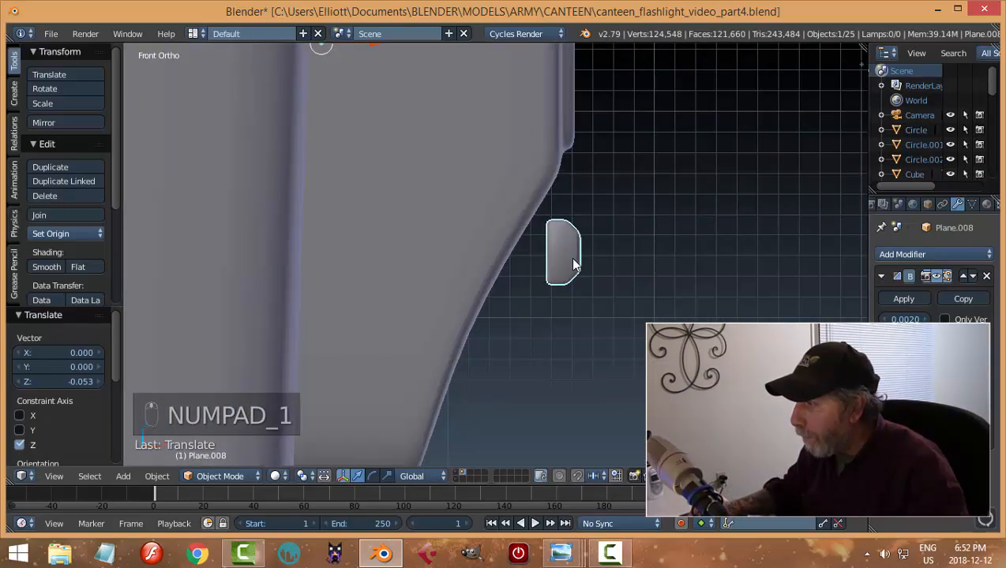
pyautogui.rightClick(572, 259)
pyautogui.click(59, 233)
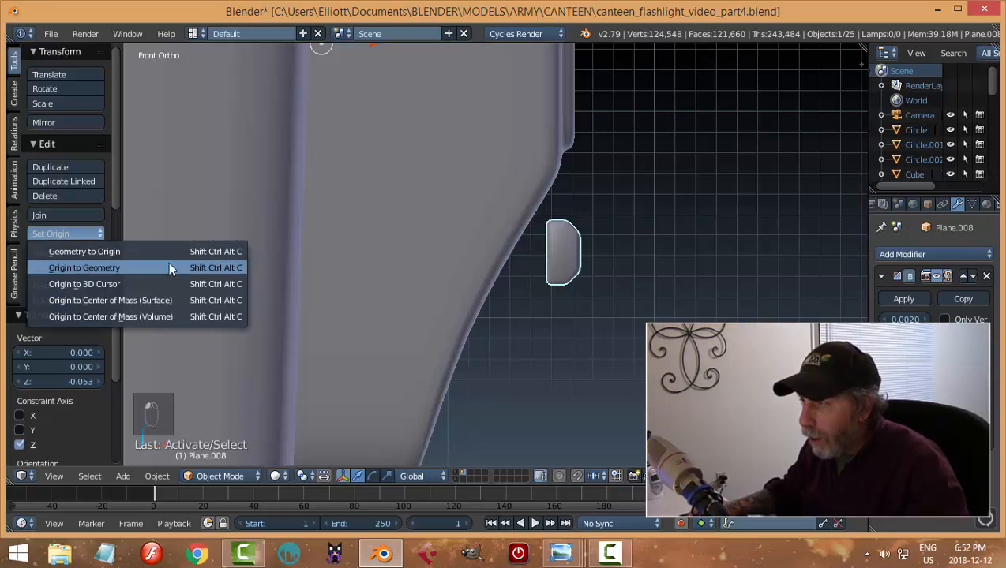
pyautogui.click(85, 268)
pyautogui.press('r')
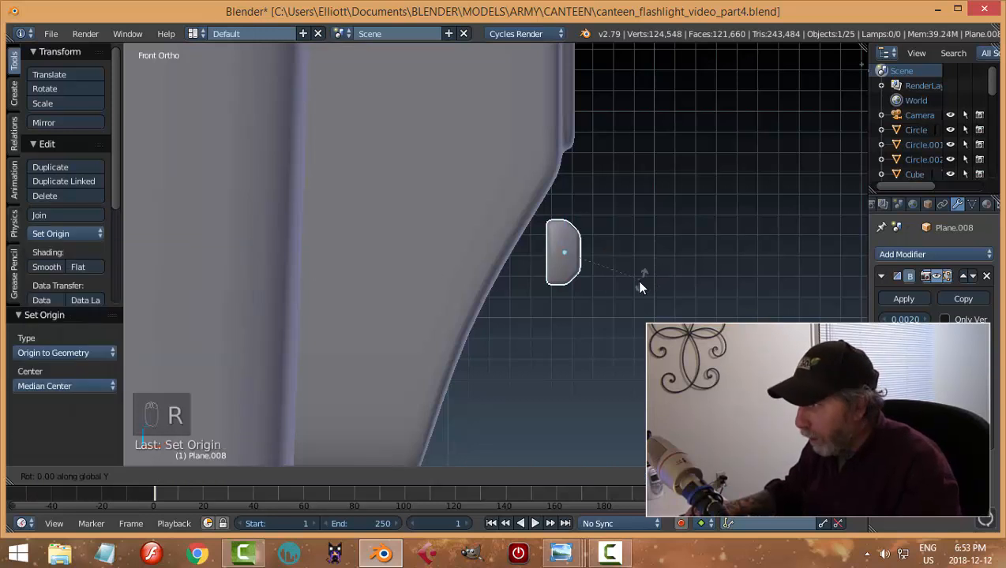
pyautogui.click(603, 306)
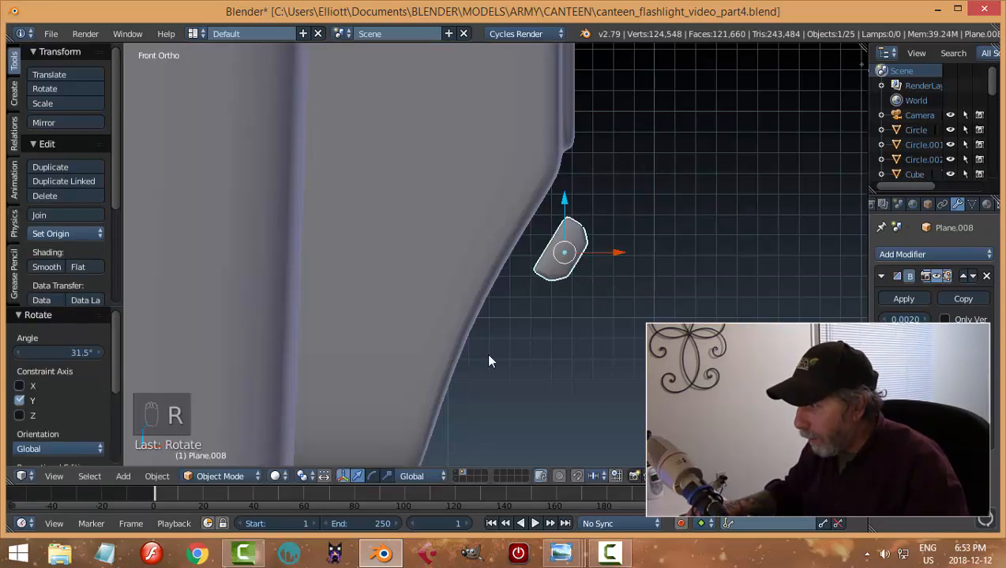
# Change the transform orientation to Normal and move the bar along its own Z axis until it sits partly in the slope
pyautogui.click(411, 476)
pyautogui.click(413, 426)
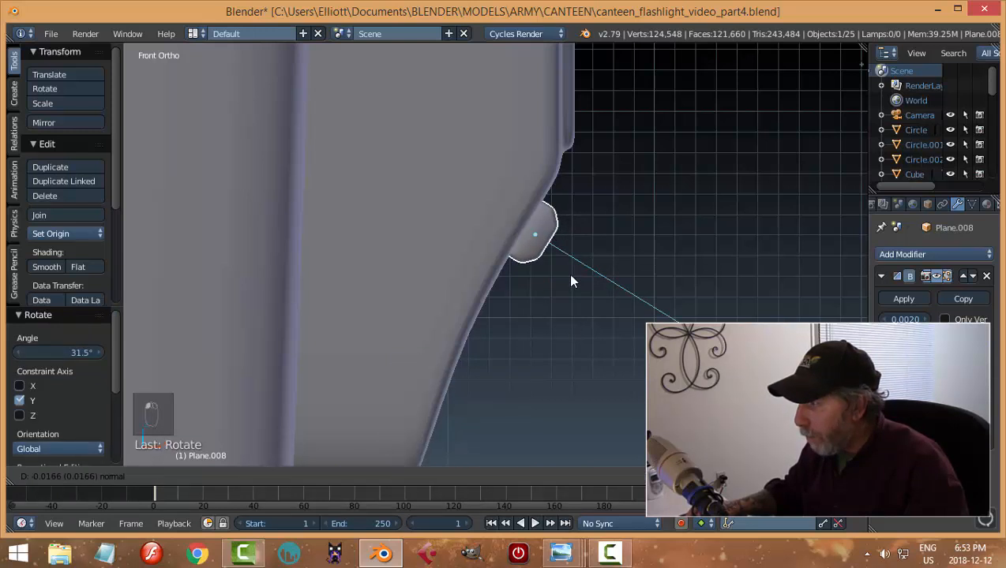
pyautogui.click(564, 272)
pyautogui.press('a')
pyautogui.moveTo(626, 277); pyautogui.dragTo(448, 294, button='middle')
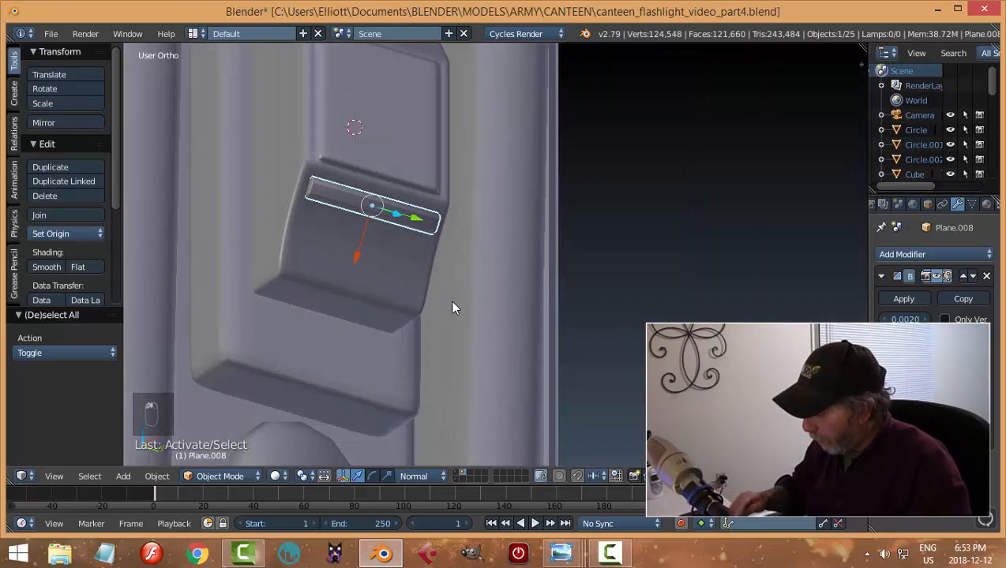
# In front view, duplicate the bar and move the copy 0.046 along its local X axis down the slope
pyautogui.press('KP_1')
pyautogui.scroll(3, 561, 319)
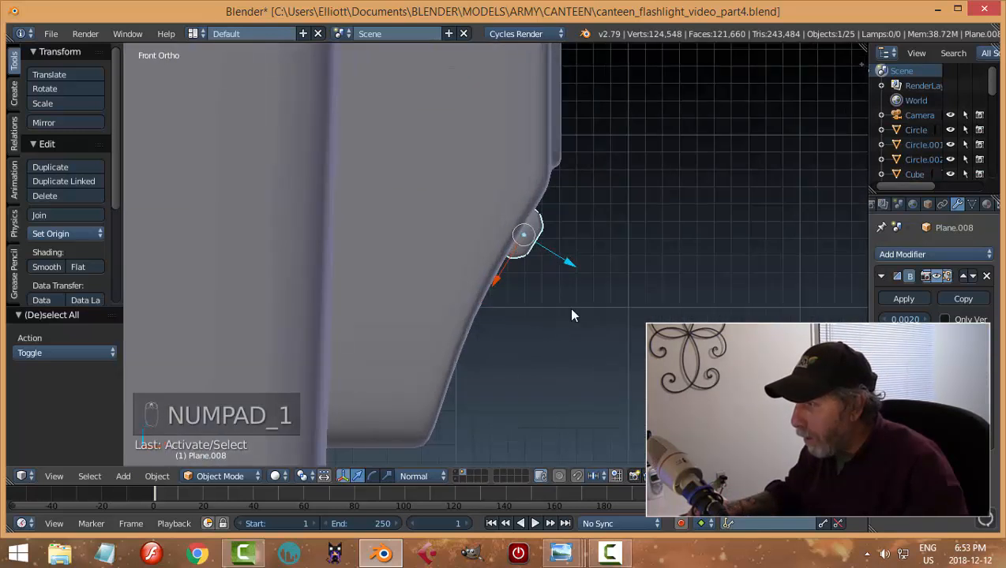
pyautogui.hotkey('shift', 'd')
pyautogui.moveTo(509, 282); pyautogui.dragTo(492, 311)
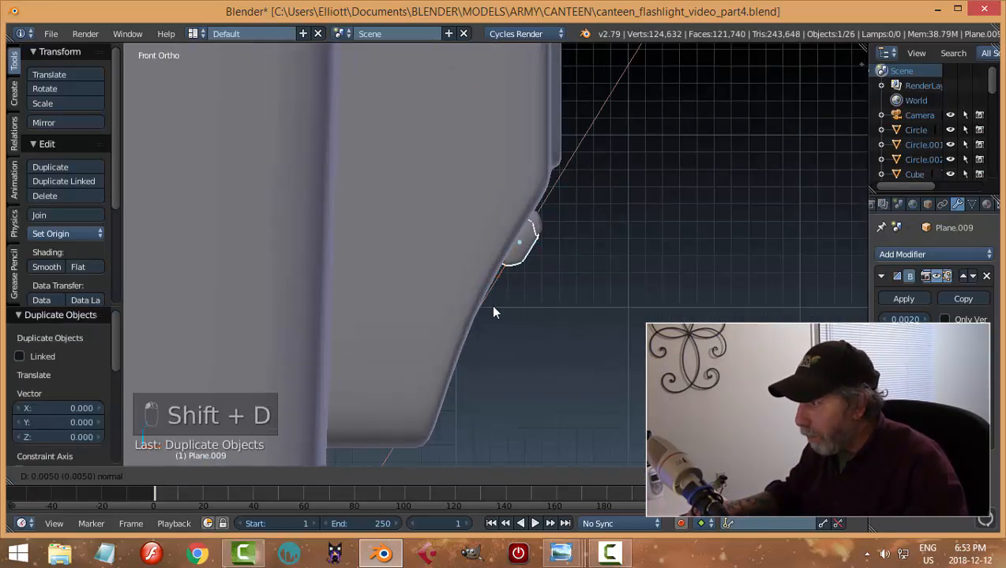
pyautogui.moveTo(483, 360); pyautogui.dragTo(476, 358)
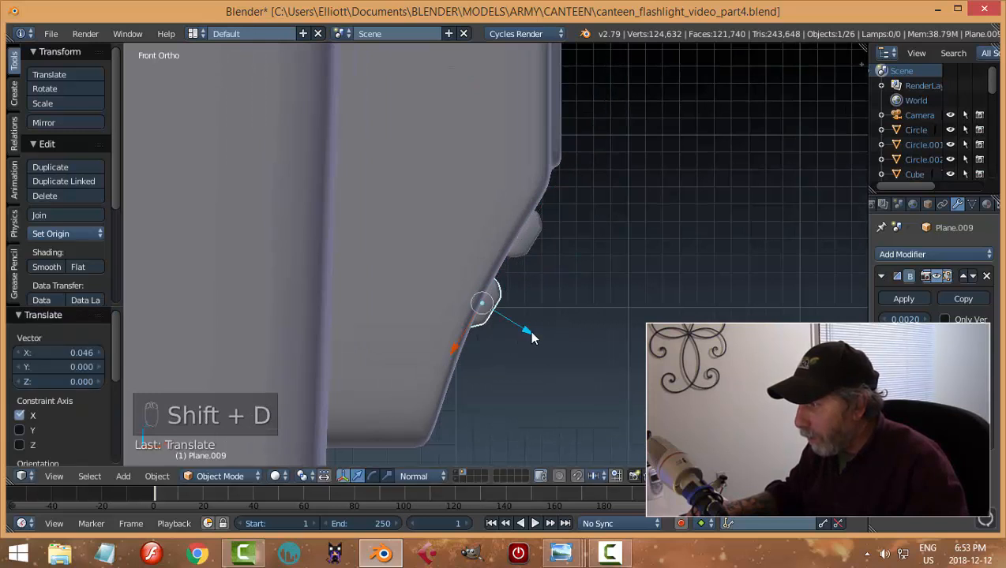
# Nudge the second bar outward by about 0.0005 along its normal and rotate it -3.81° about Y to follow the curved slope
pyautogui.moveTo(528, 330)
pyautogui.mouseDown()
pyautogui.moveTo(533, 337)
pyautogui.moveTo(541, 324)
pyautogui.mouseUp()
pyautogui.press('r')
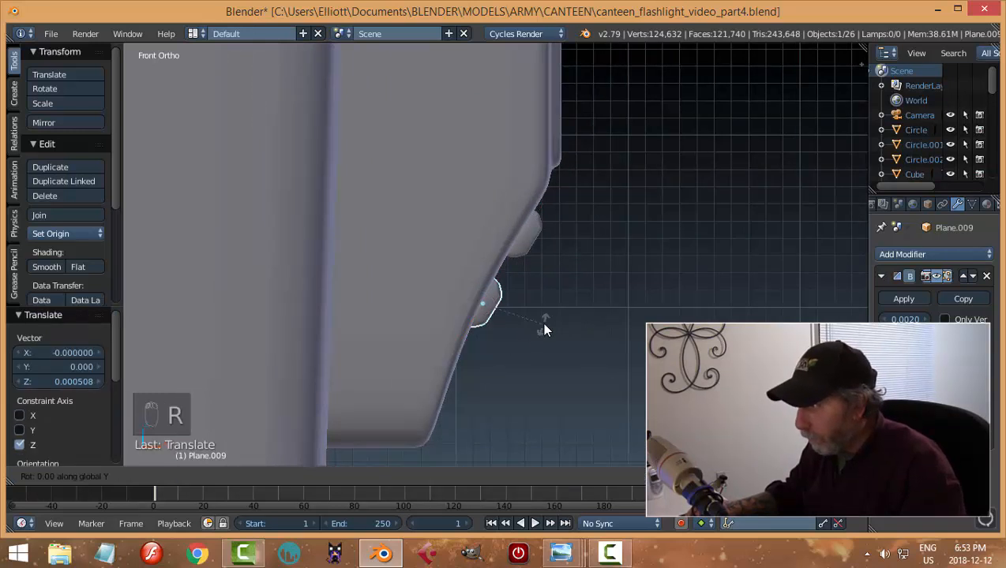
pyautogui.click(544, 321)
pyautogui.moveTo(544, 321); pyautogui.dragTo(483, 265, button='middle')
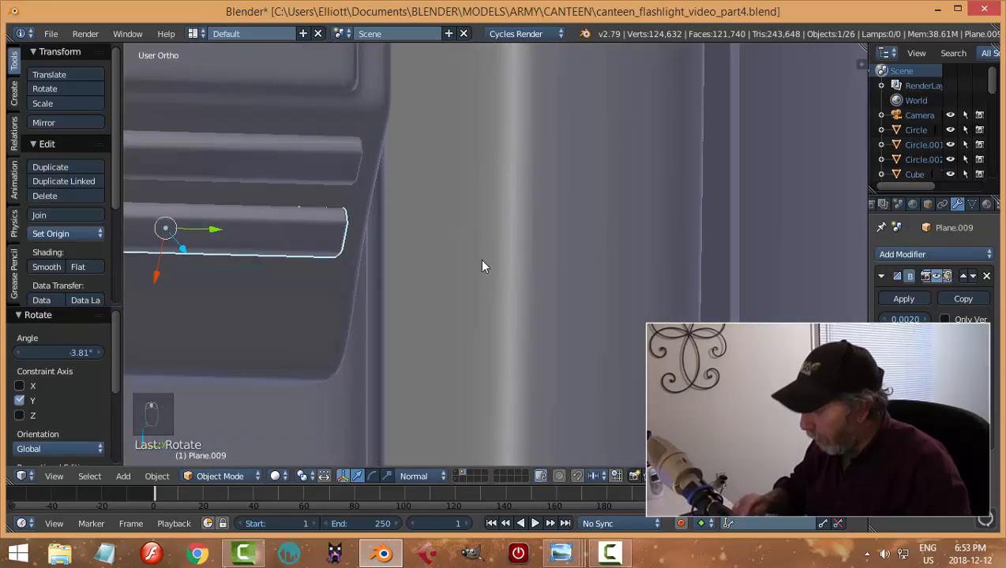
# In front view, duplicate the second bar, move the copy 0.043 along its local X axis, and rotate it -9.81° about Y
pyautogui.press('KP_1')
pyautogui.hotkey('shift', 'd')
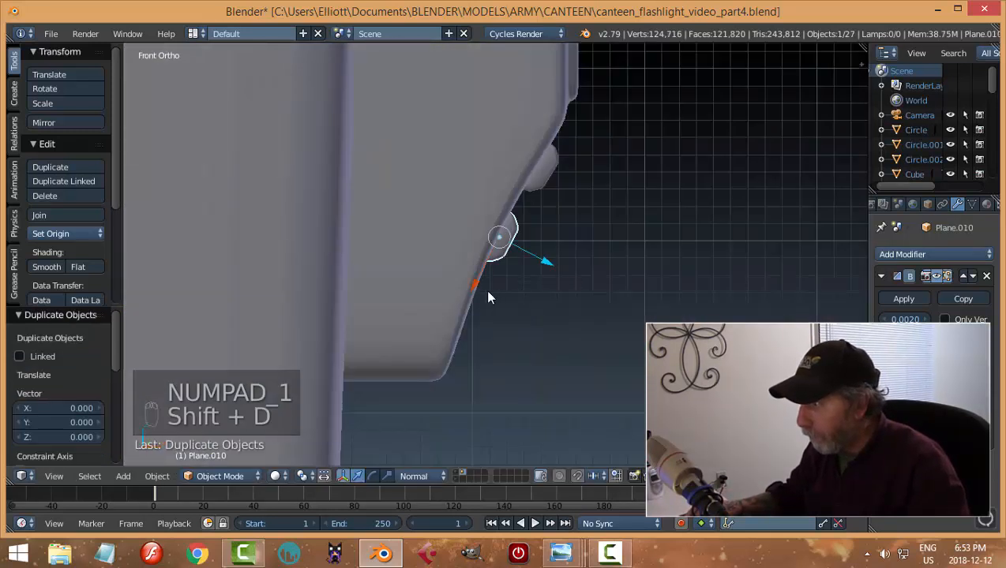
pyautogui.press('x')
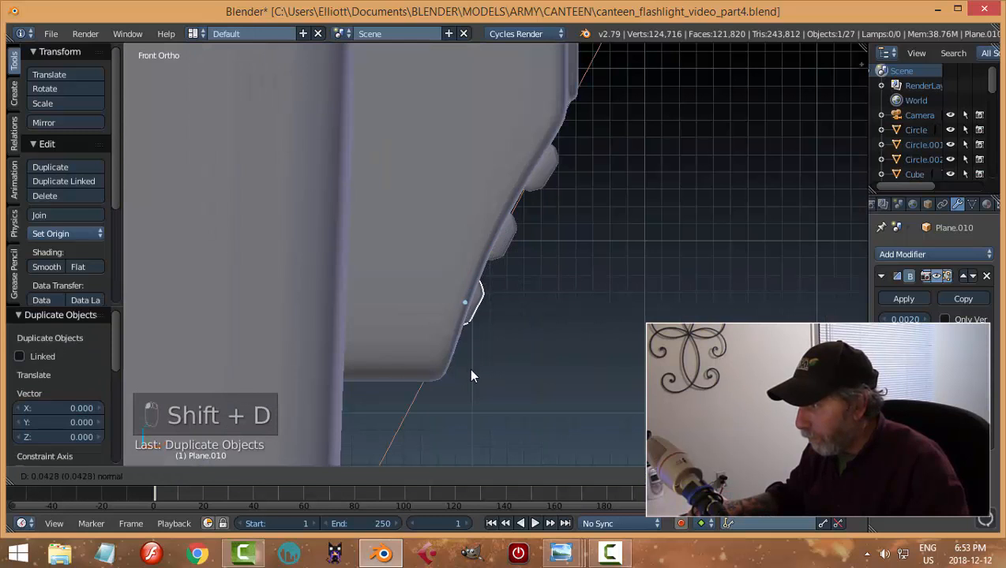
pyautogui.click(470, 376)
pyautogui.press('r')
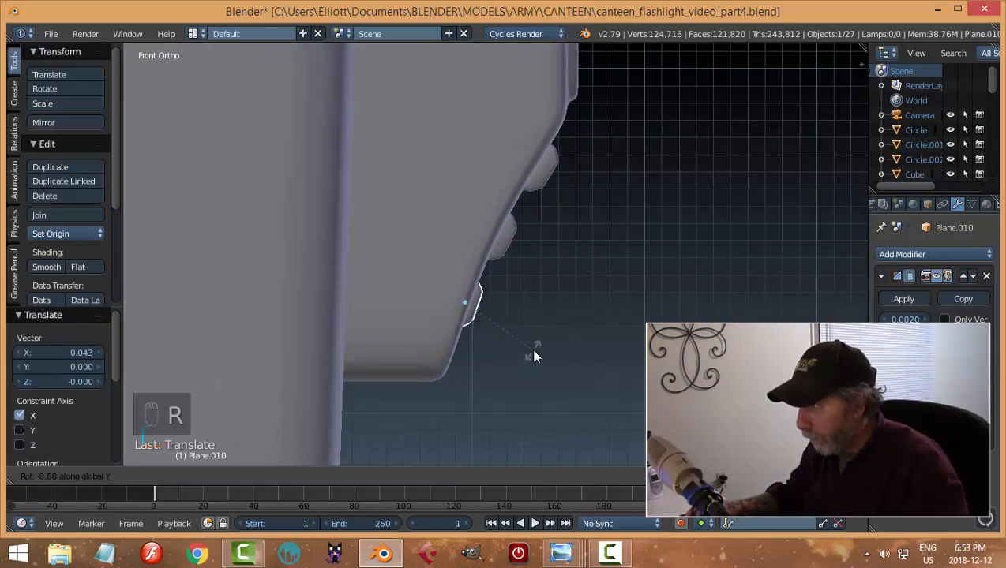
pyautogui.click(532, 348)
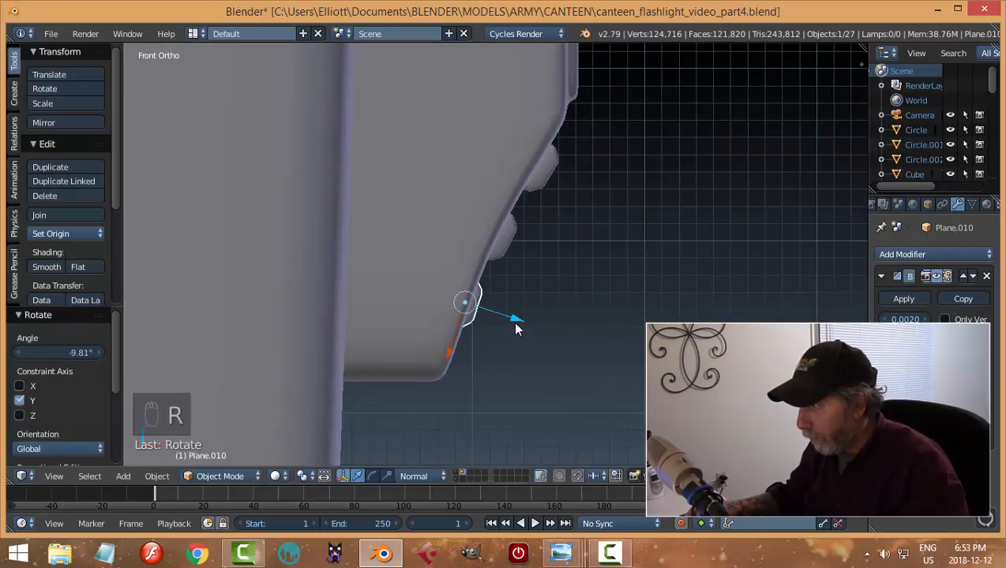
# Move the third bar outward 0.003 along its normal and slide it about 0.002 down the slope
pyautogui.moveTo(514, 323); pyautogui.dragTo(517, 330)
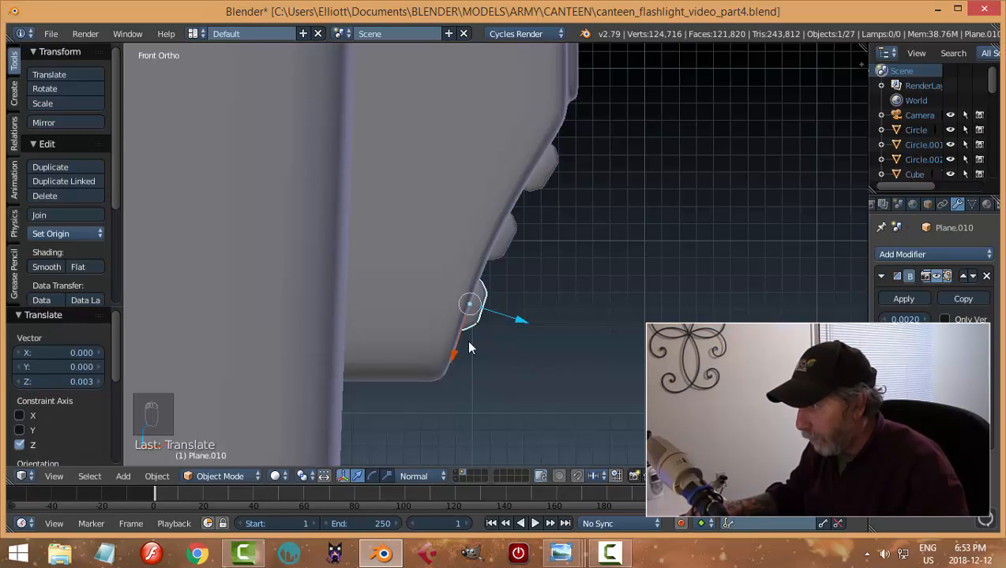
pyautogui.press('g')
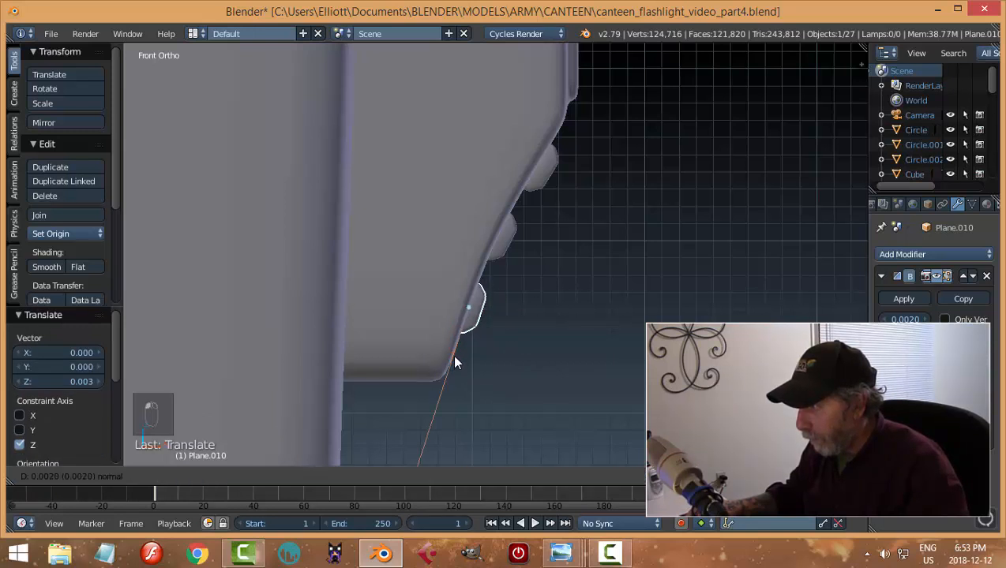
pyautogui.click(454, 363)
pyautogui.press('a')
# Apply the Bevel modifier on each of the three grip bars
pyautogui.moveTo(553, 346); pyautogui.dragTo(421, 311, button='middle')
pyautogui.scroll(2, 421, 307)
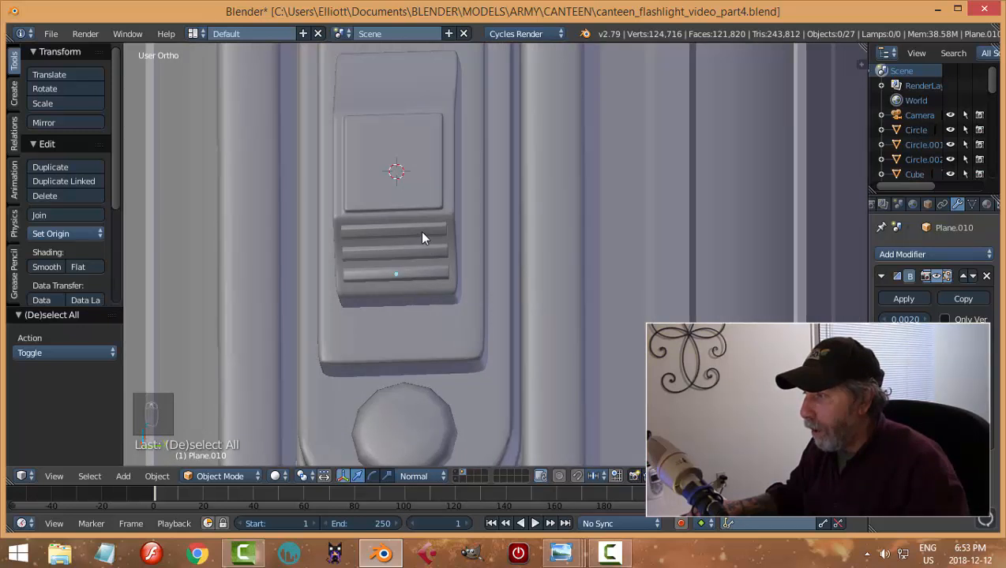
pyautogui.click(422, 235)
pyautogui.keyDown('shift'); pyautogui.click(438, 257); pyautogui.keyUp('shift')
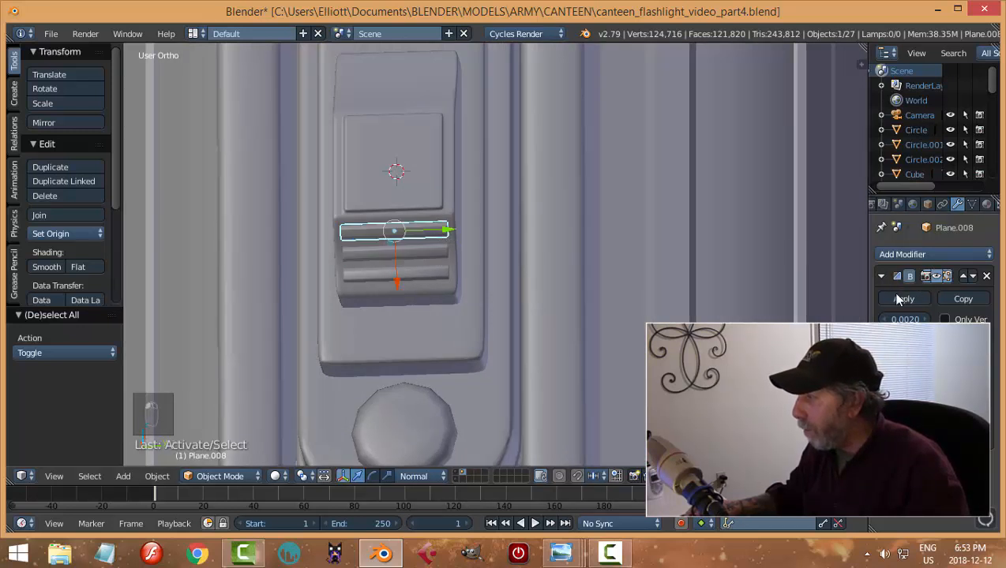
pyautogui.click(902, 299)
pyautogui.rightClick(441, 254)
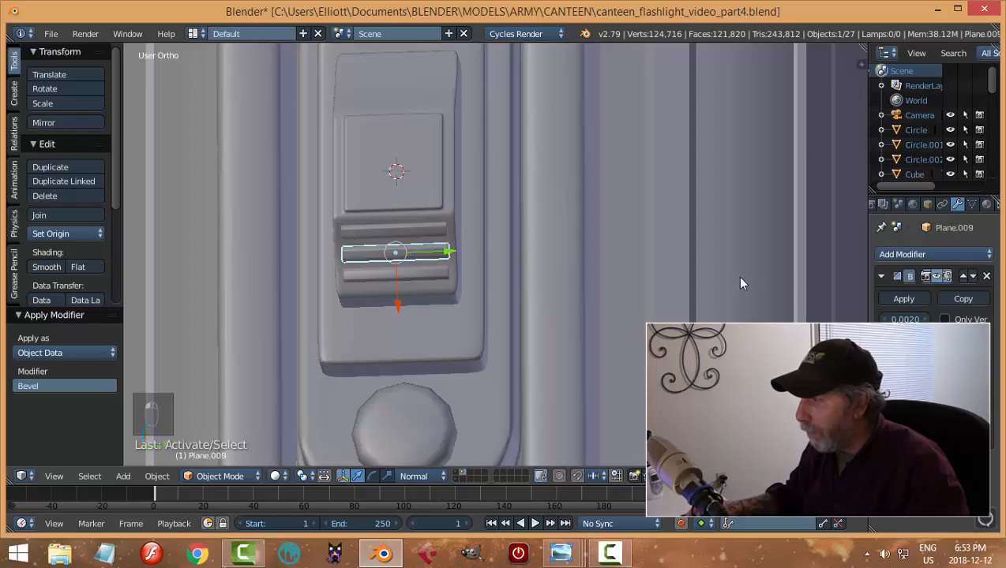
pyautogui.click(901, 299)
pyautogui.rightClick(435, 275)
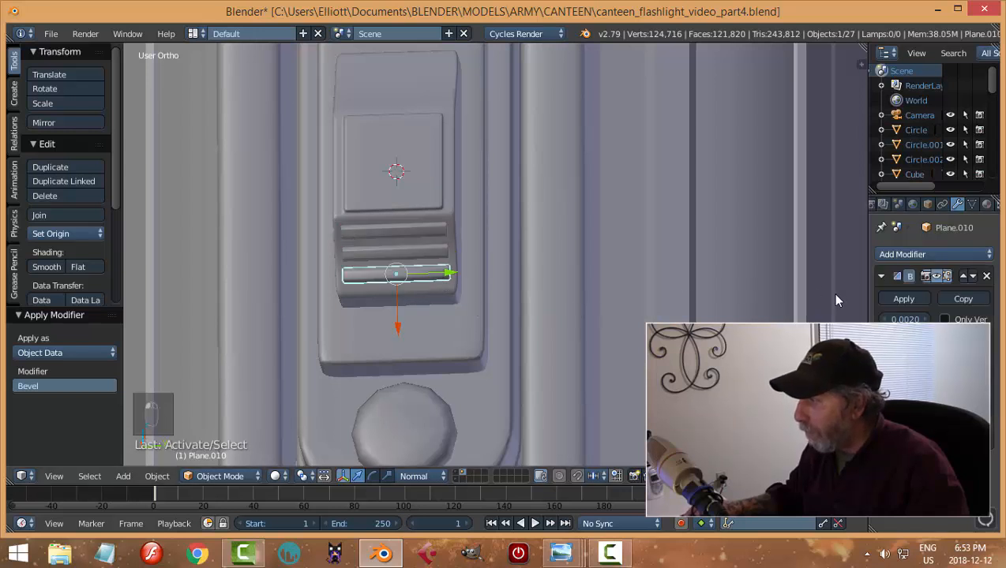
pyautogui.click(887, 299)
# Join the three grip bars into one object and set its origin to its geometry
pyautogui.keyDown('shift'); pyautogui.rightClick(419, 252); pyautogui.keyUp('shift')
pyautogui.keyDown('shift'); pyautogui.rightClick(428, 228); pyautogui.keyUp('shift')
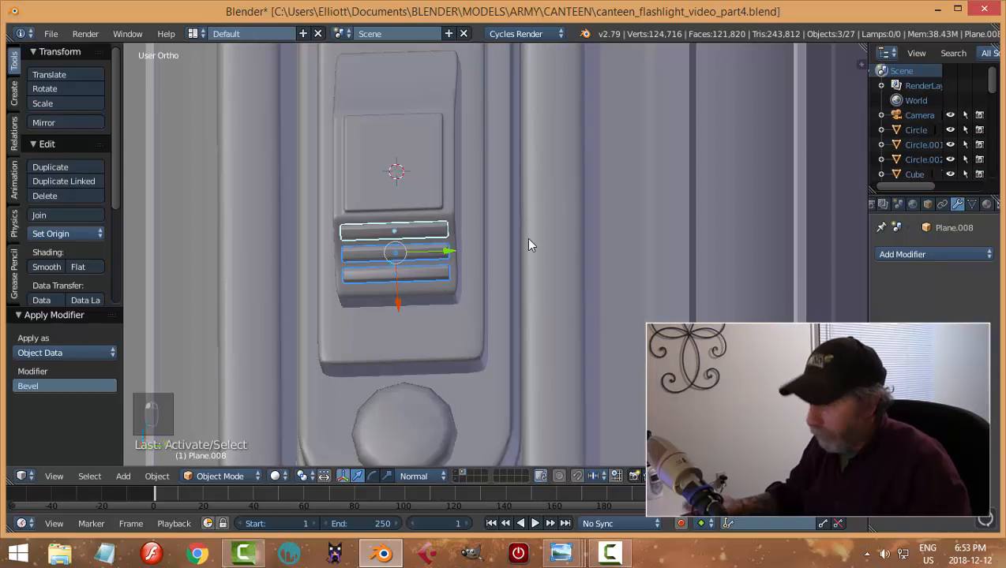
pyautogui.hotkey('ctrl', 'j')
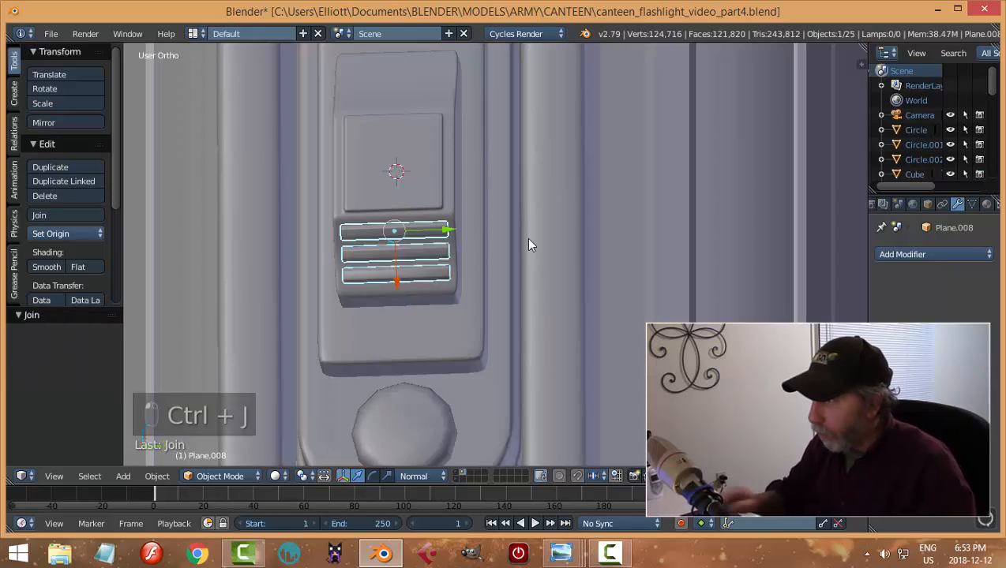
pyautogui.click(45, 233)
pyautogui.click(64, 267)
# Snap the 3D cursor to the center of the switch block
pyautogui.rightClick(395, 201)
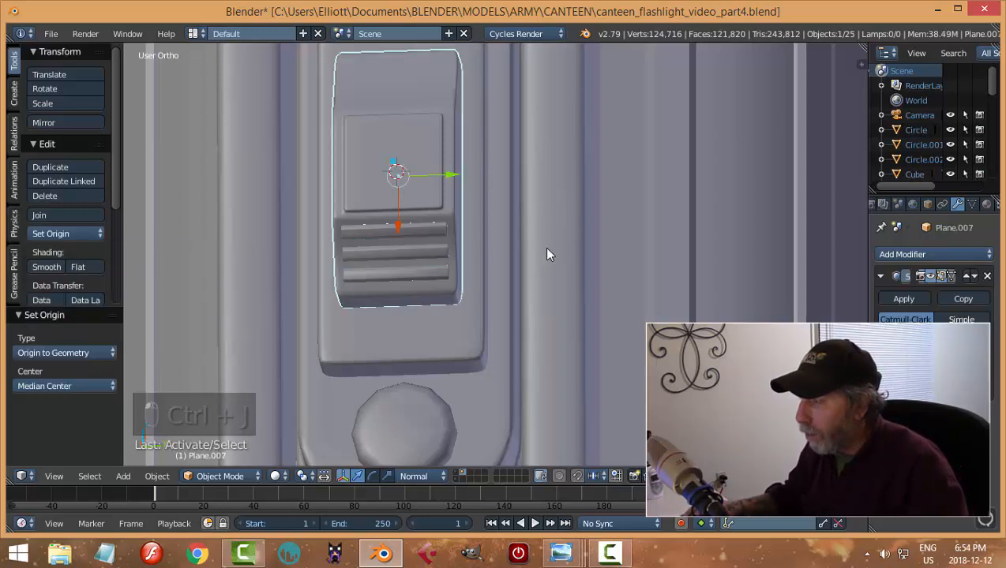
pyautogui.moveTo(532, 271); pyautogui.dragTo(497, 300, button='middle')
pyautogui.hotkey('shift', 's')
pyautogui.click(485, 312)
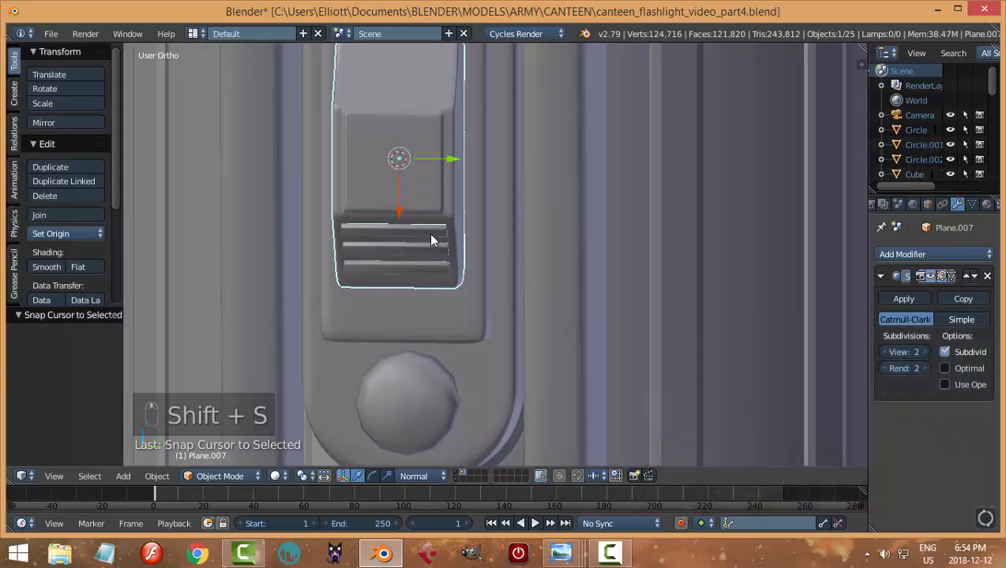
# Add a Mirror modifier on the X axis to the joined grip bars, using the switch block as the mirror object
pyautogui.rightClick(430, 237)
pyautogui.click(913, 254)
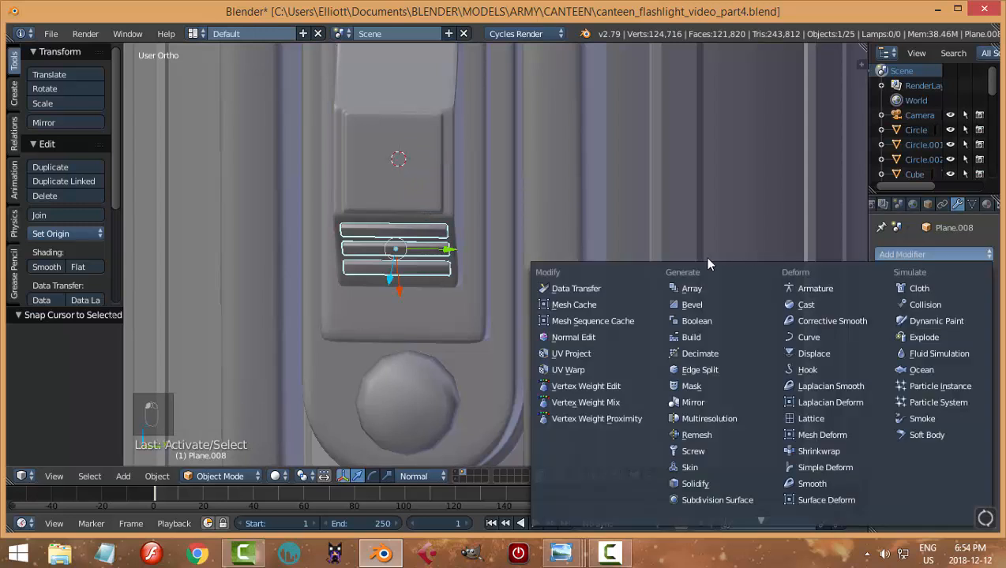
pyautogui.click(702, 403)
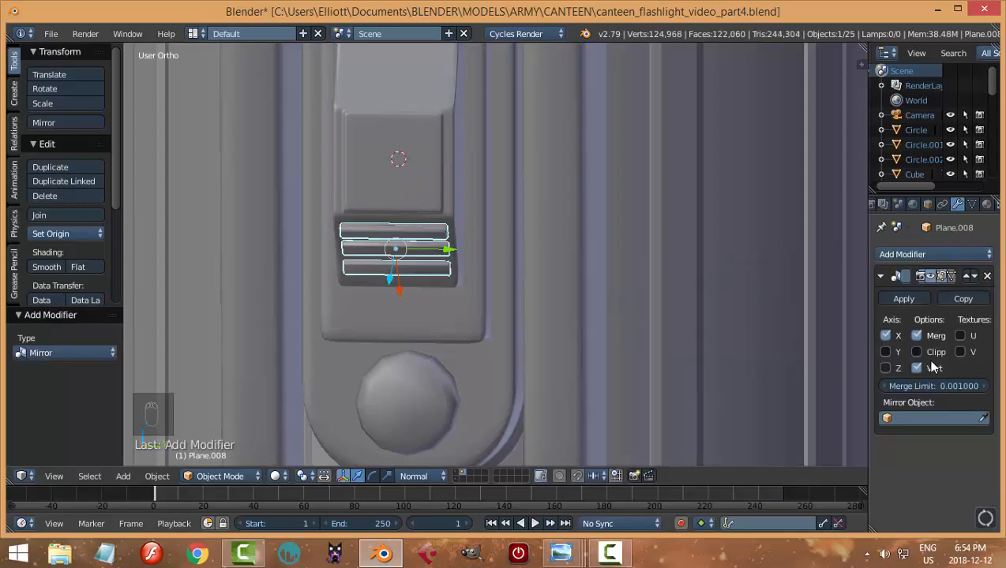
pyautogui.click(422, 197)
pyautogui.scroll(-1, 559, 264)
pyautogui.moveTo(559, 263); pyautogui.dragTo(512, 274, button='middle')
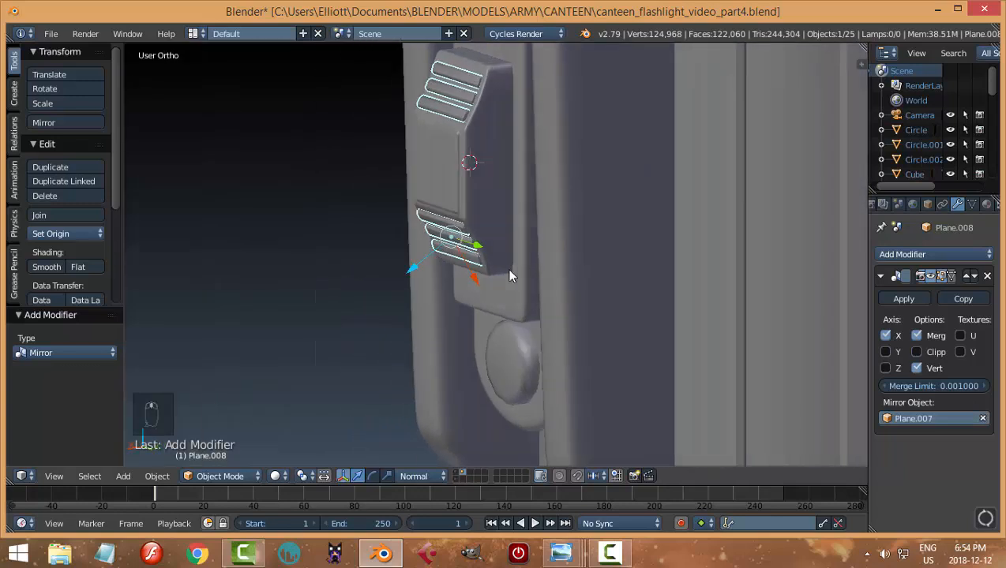
pyautogui.press('a')
# Apply the grip bars' Mirror modifier and the switch block's Subdivision Surface modifier
pyautogui.moveTo(572, 274); pyautogui.dragTo(812, 248, button='middle')
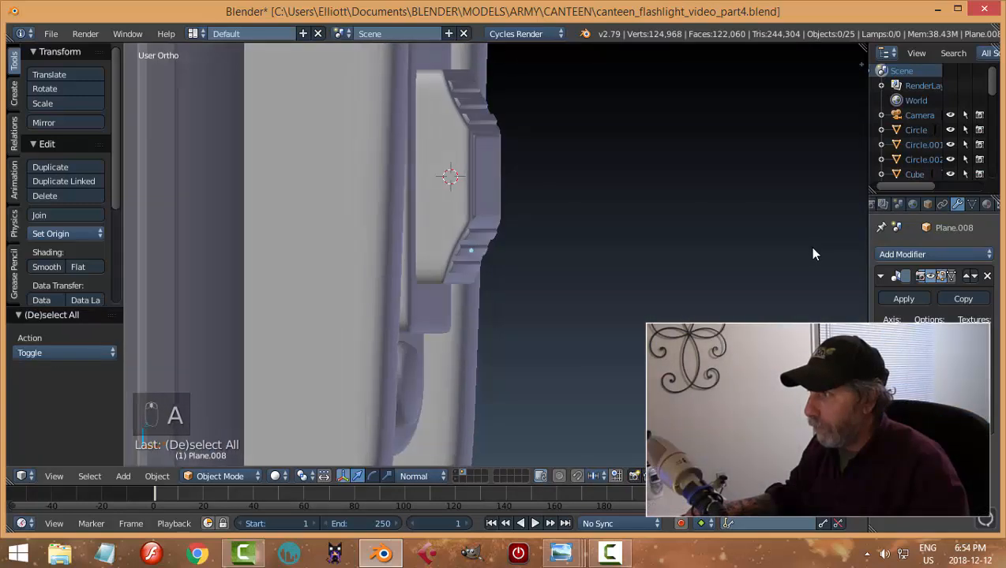
pyautogui.scroll(-8, 626, 260)
pyautogui.moveTo(510, 279)
pyautogui.mouseDown(button='middle')
pyautogui.moveTo(409, 280)
pyautogui.moveTo(504, 303)
pyautogui.moveTo(528, 285)
pyautogui.mouseUp(button='middle')
pyautogui.scroll(4, 527, 285)
pyautogui.moveTo(600, 288); pyautogui.dragTo(513, 277, button='middle')
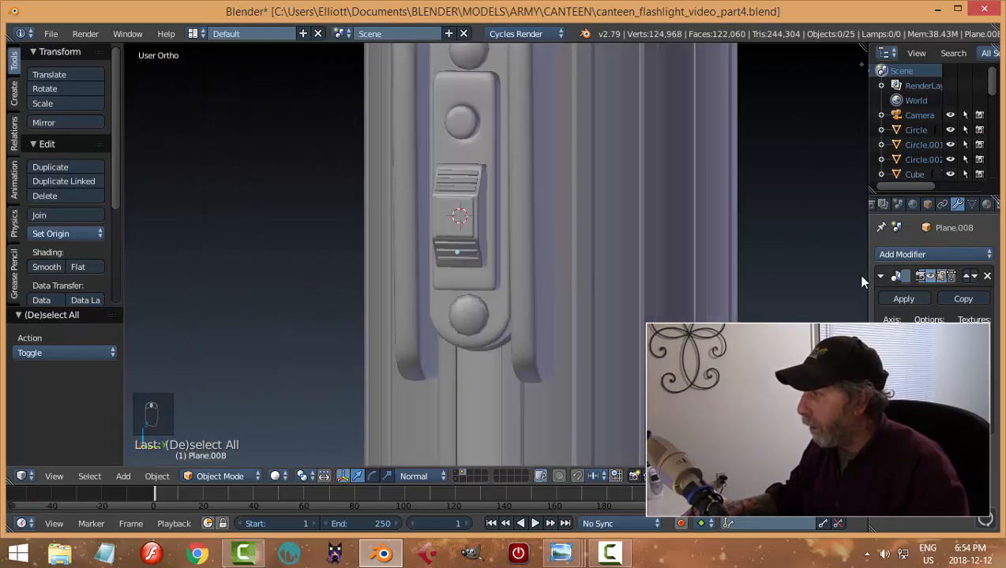
pyautogui.click(900, 299)
pyautogui.scroll(4, 511, 213)
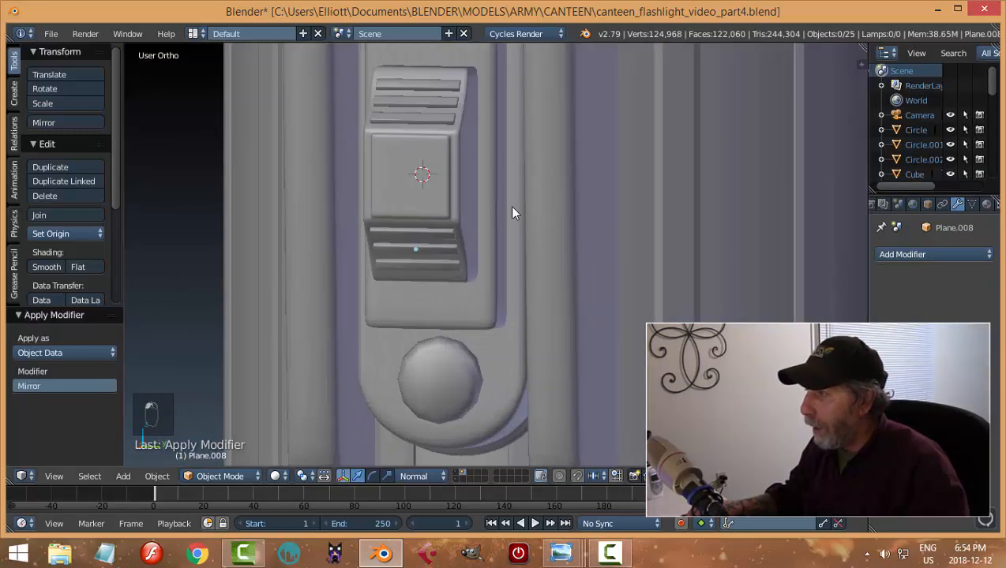
pyautogui.rightClick(420, 177)
pyautogui.click(902, 299)
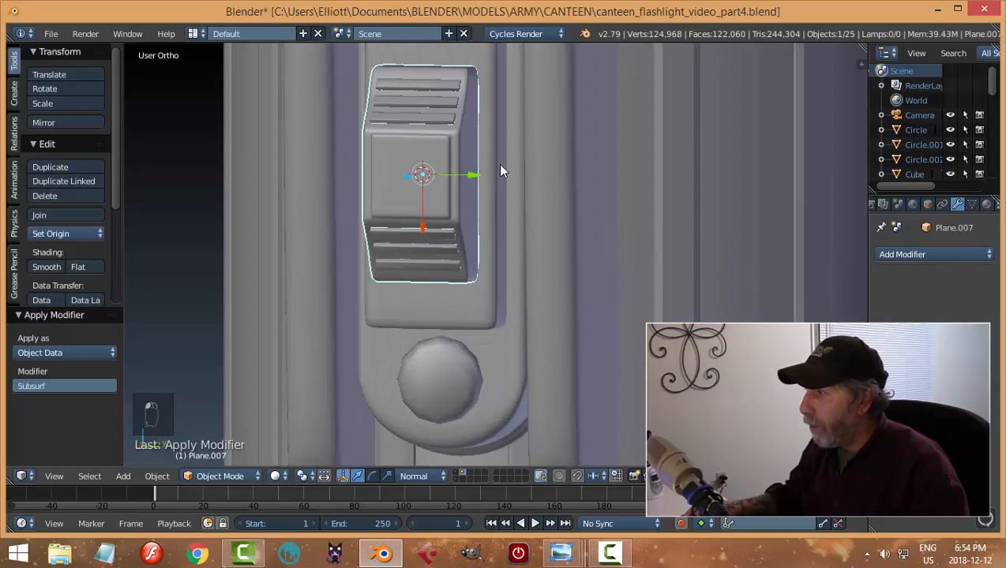
# Join the grip bars and switch block into one object and save over the existing file
pyautogui.keyDown('shift'); pyautogui.rightClick(441, 114); pyautogui.keyUp('shift')
pyautogui.hotkey('ctrl', 'j')
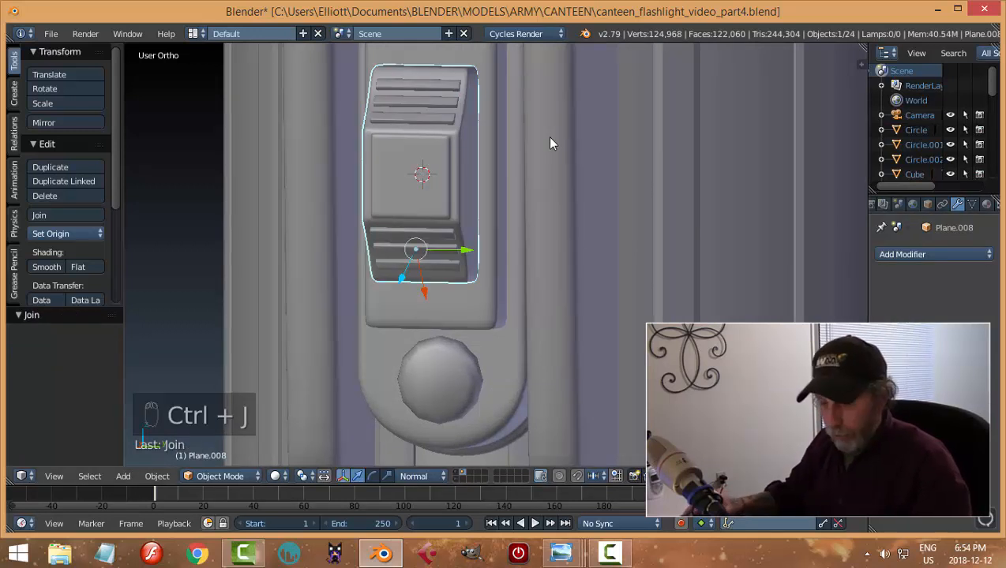
pyautogui.press('a')
pyautogui.scroll(-2, 533, 189)
pyautogui.moveTo(534, 205); pyautogui.dragTo(557, 257, button='middle')
pyautogui.hotkey('ctrl', 's')
pyautogui.click(537, 246)
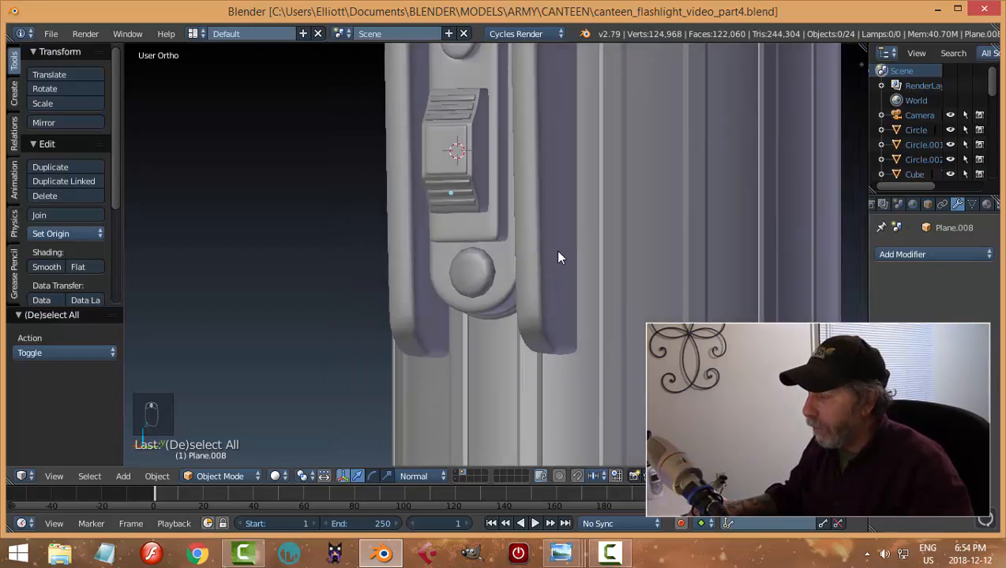
# Change the transform orientation to Global and set the origin of the round rivet below the switch to its geometry
pyautogui.rightClick(470, 275)
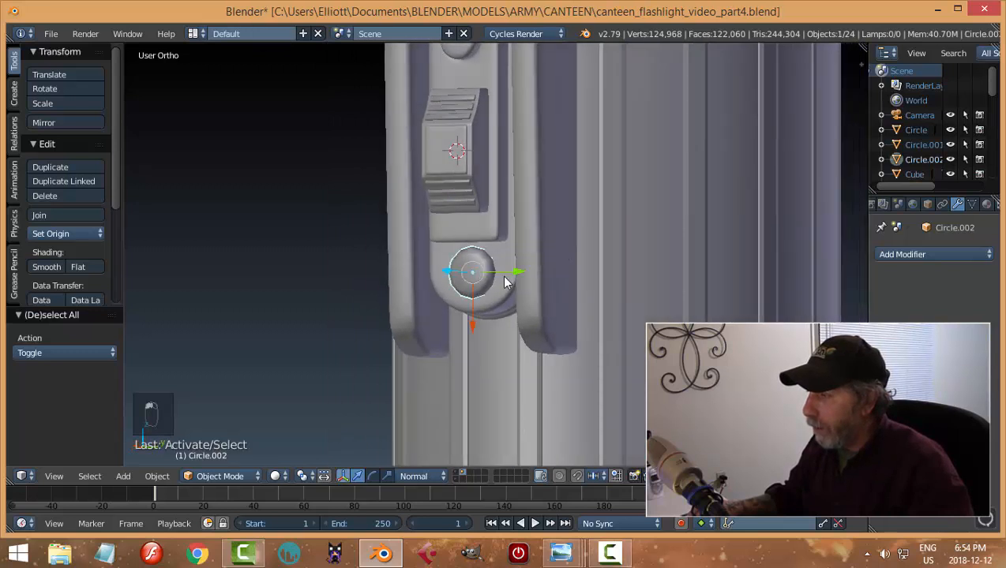
pyautogui.click(414, 476)
pyautogui.click(418, 461)
pyautogui.moveTo(463, 417); pyautogui.dragTo(555, 336, button='middle')
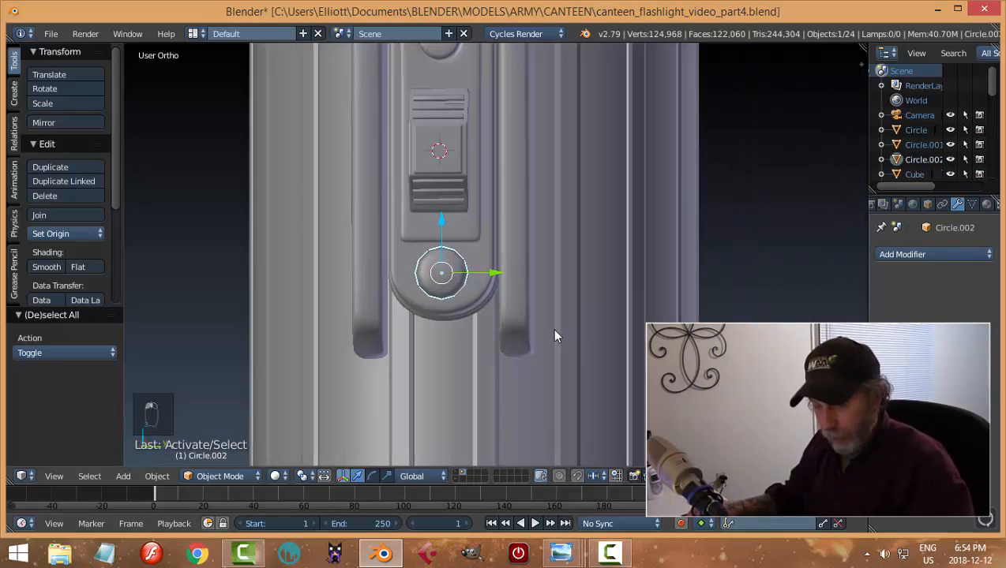
pyautogui.click(67, 234)
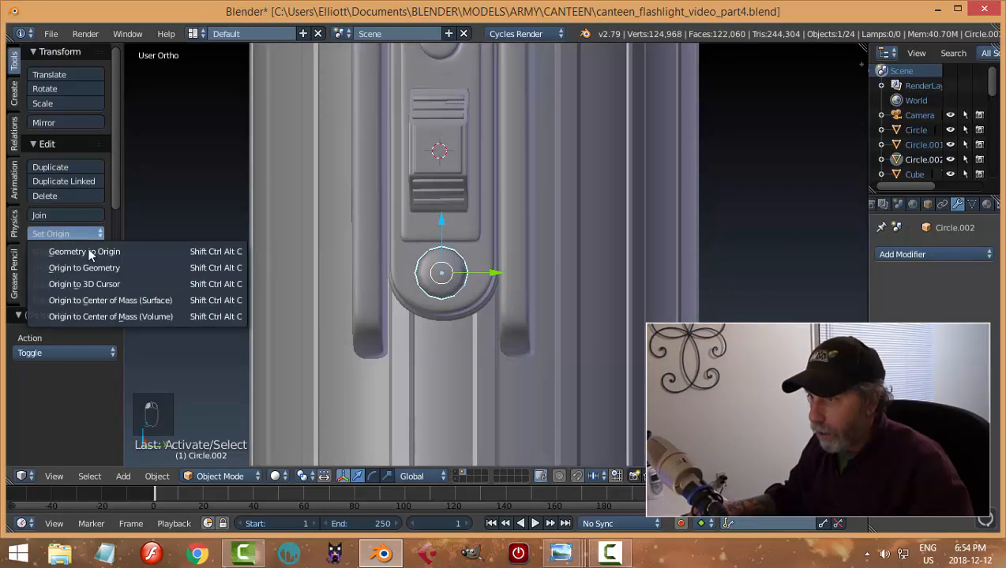
pyautogui.click(115, 269)
# Snap the 3D cursor to the lower rivet and add a cube mesh there
pyautogui.hotkey('shift', 's')
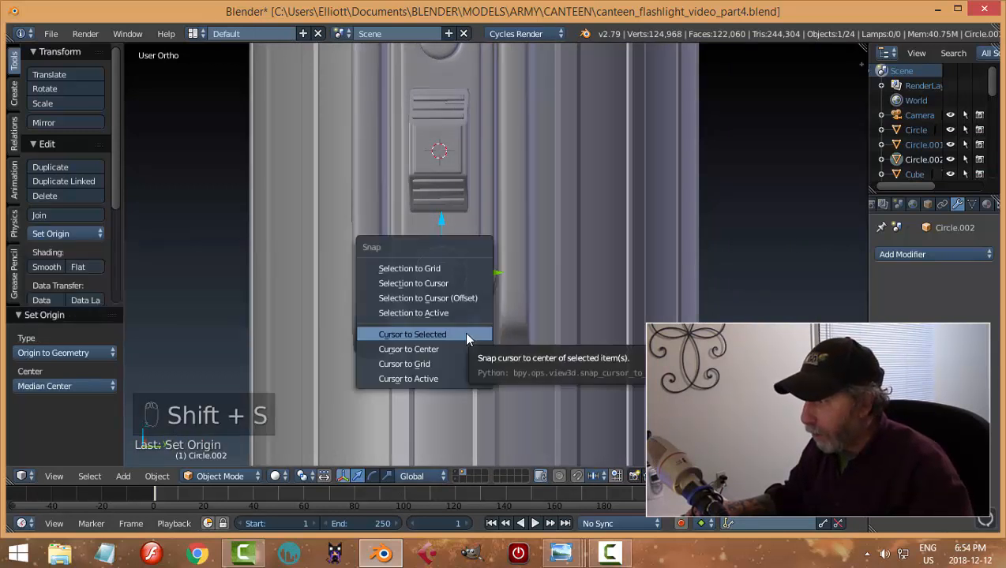
pyautogui.click(465, 334)
pyautogui.moveTo(481, 350)
pyautogui.mouseDown(button='middle')
pyautogui.moveTo(458, 352)
pyautogui.moveTo(472, 343)
pyautogui.mouseUp(button='middle')
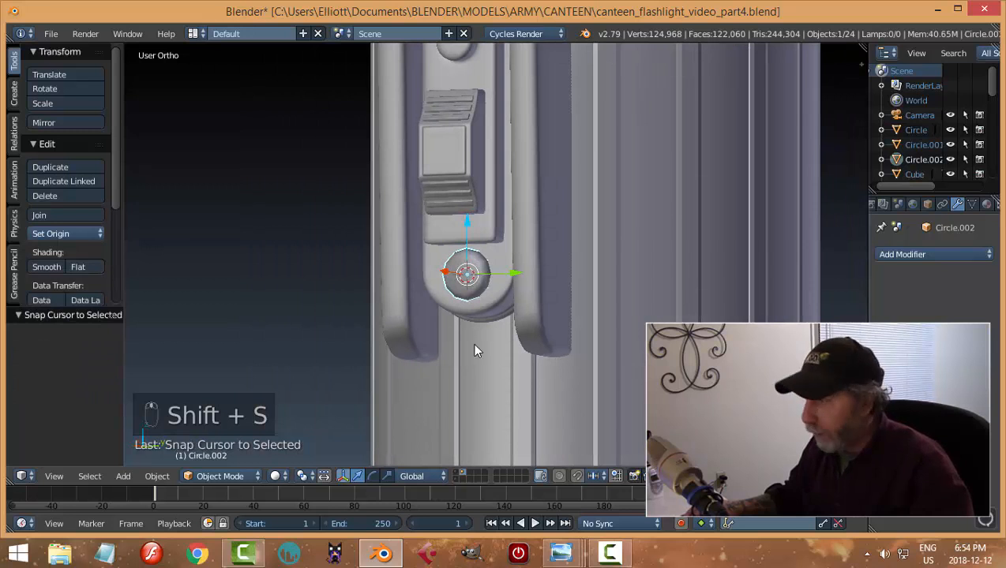
pyautogui.hotkey('shift', 'a')
pyautogui.moveTo(459, 313)
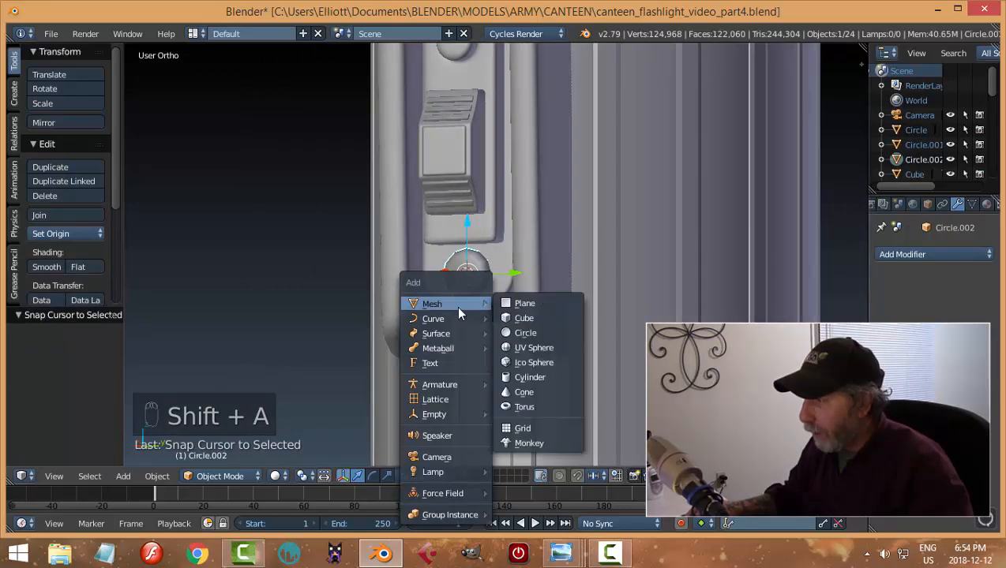
pyautogui.click(523, 318)
pyautogui.scroll(-3, 557, 324)
# In Edit Mode, scale the cube to 0.114 and move it -0.392 along Z, below the switch plate
pyautogui.press('Tab')
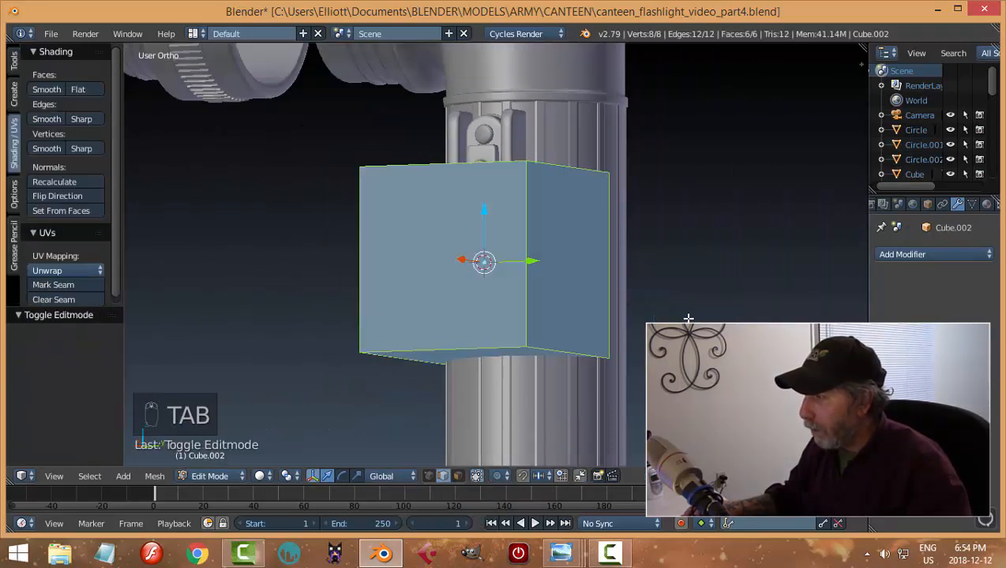
pyautogui.press('s')
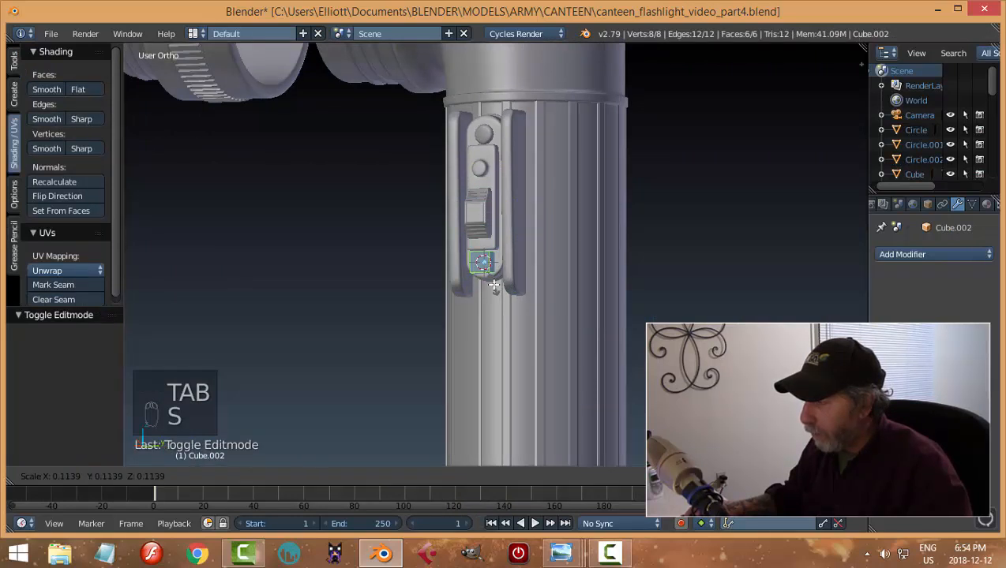
pyautogui.click(493, 286)
pyautogui.scroll(4, 485, 276)
pyautogui.press('g')
pyautogui.press('z')
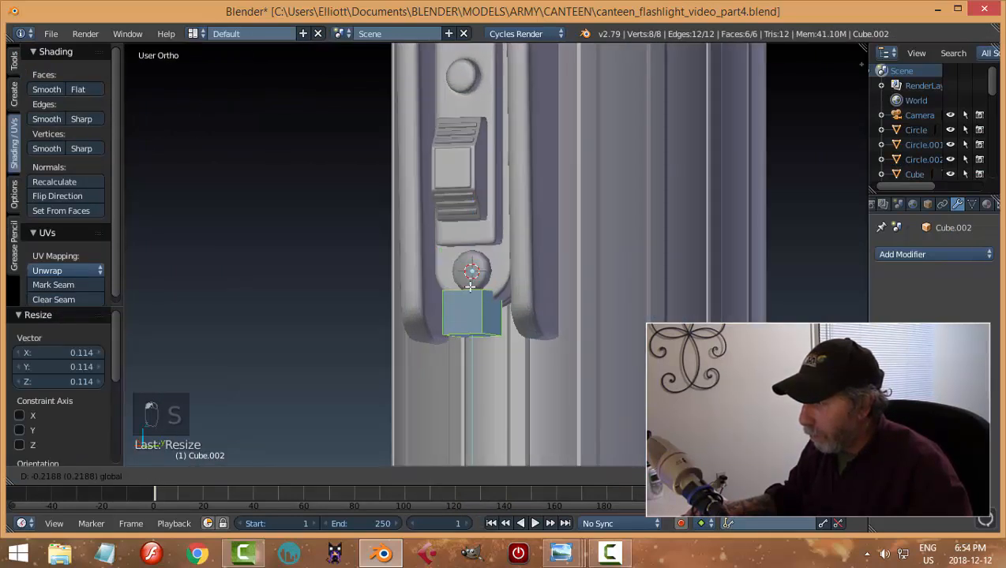
pyautogui.click(469, 319)
pyautogui.moveTo(543, 325); pyautogui.dragTo(507, 361, button='middle')
pyautogui.scroll(2, 525, 355)
# Return to Object Mode and add a Subdivision Surface modifier to the small cube
pyautogui.press('Tab')
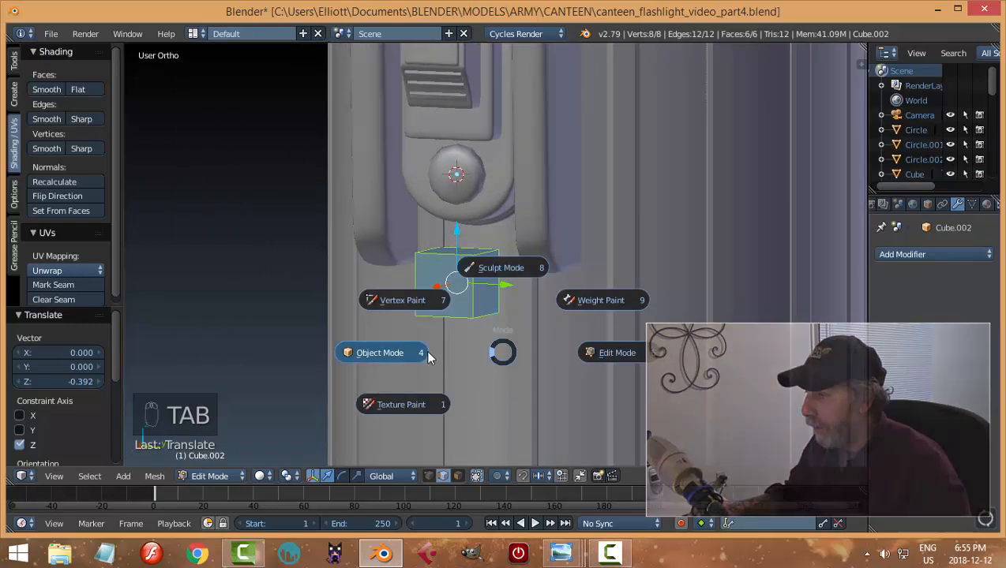
pyautogui.click(920, 253)
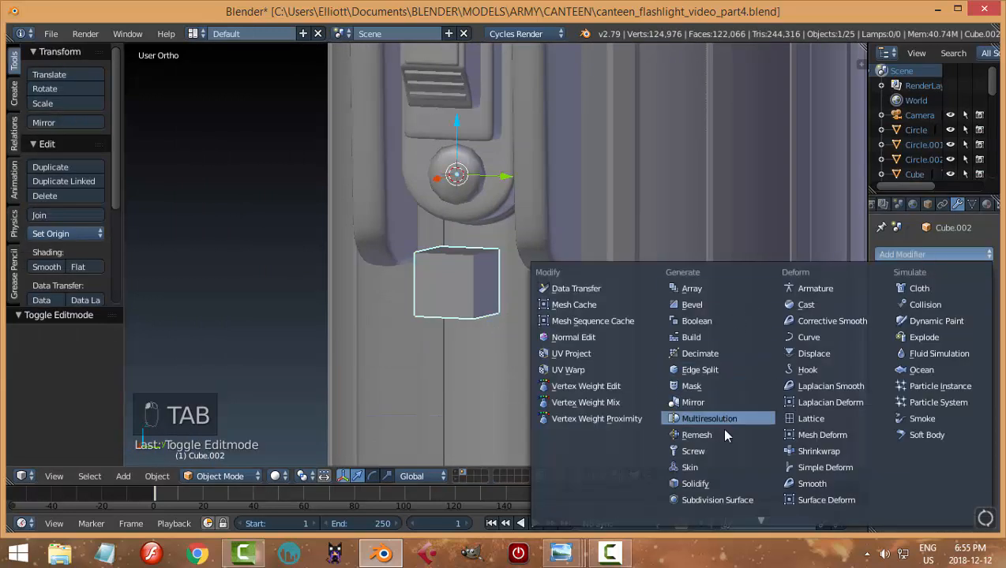
pyautogui.click(720, 500)
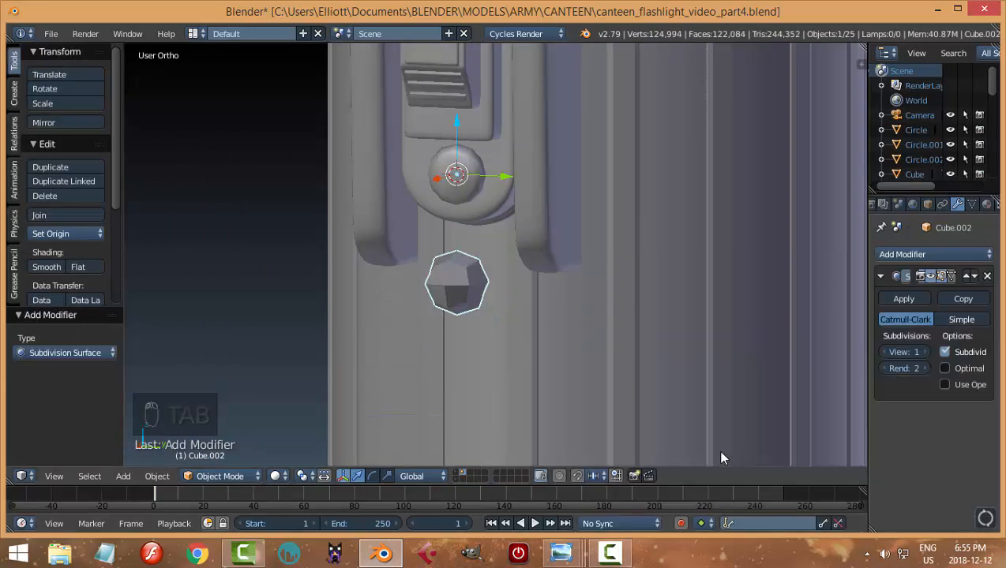
# Set the cube's Subdivision Surface view level to 2, and in Edit Mode move the cube -0.152 along Z
pyautogui.click(925, 352)
pyautogui.moveTo(565, 330); pyautogui.dragTo(593, 330, button='middle')
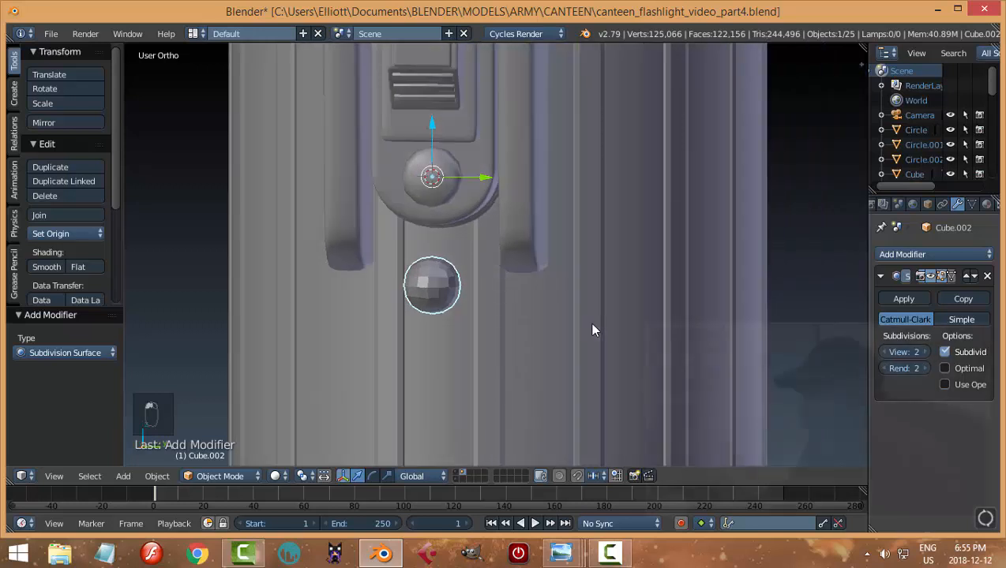
pyautogui.press('Tab')
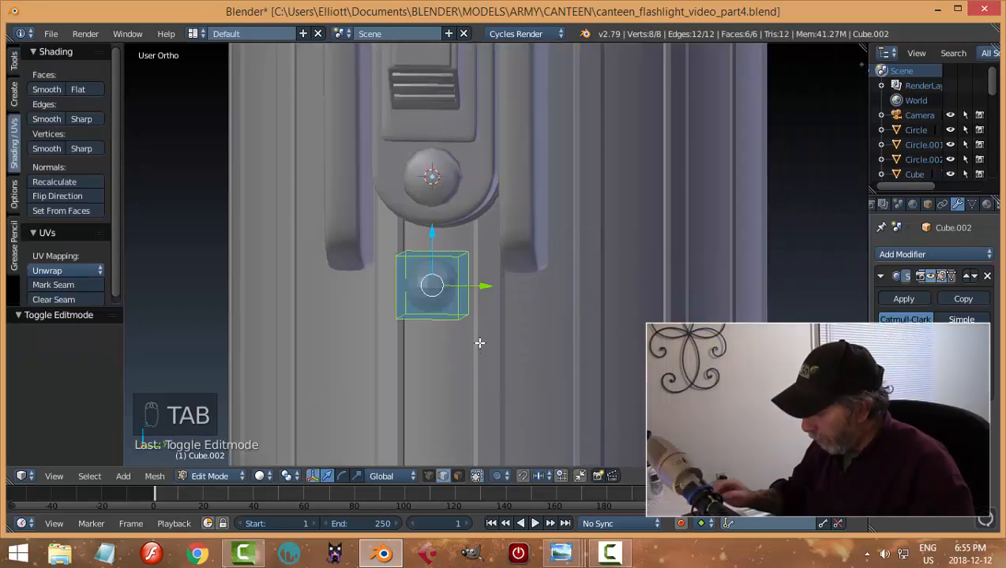
pyautogui.press('KP_1')
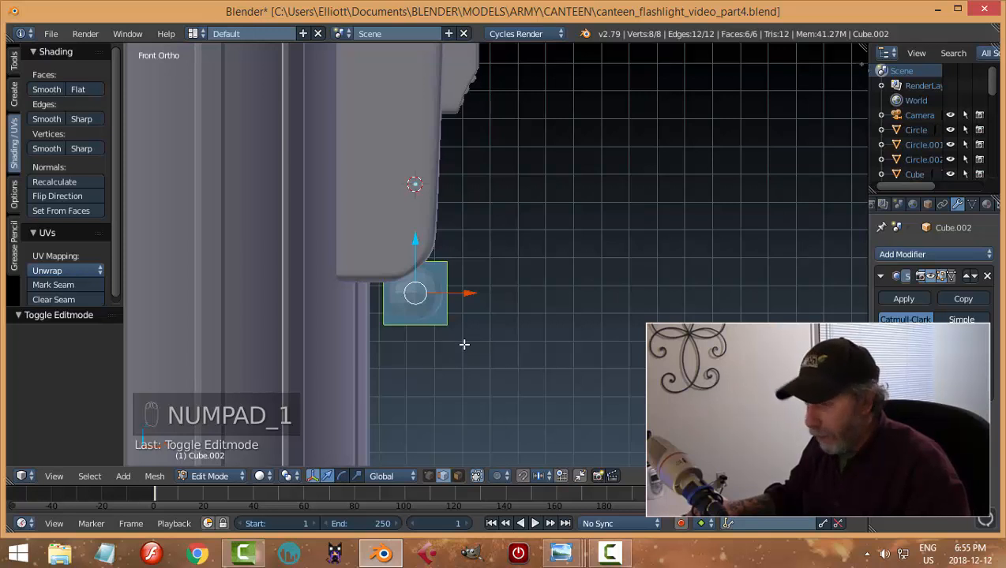
pyautogui.press('Tab')
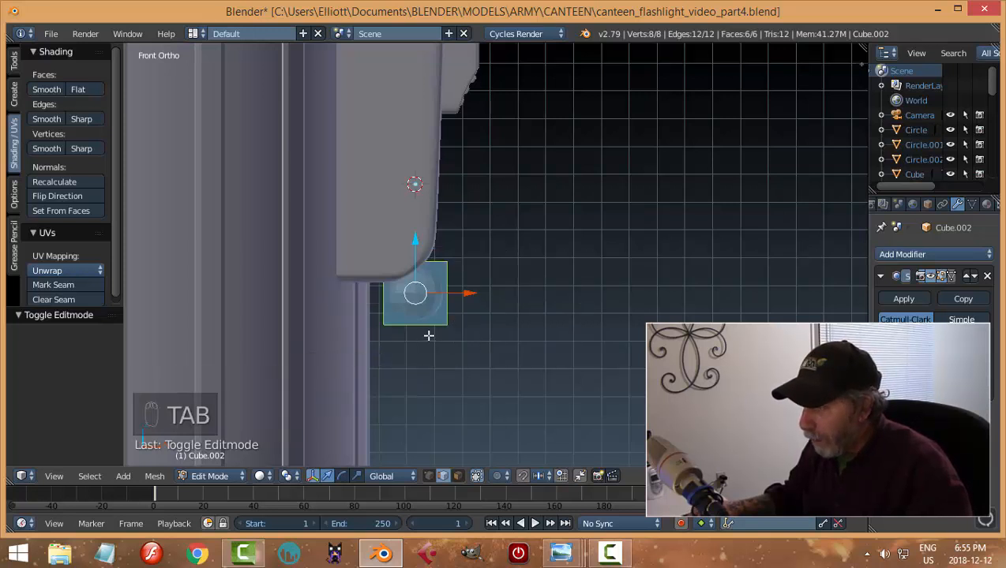
pyautogui.keyDown('shift'); pyautogui.moveTo(429, 337); pyautogui.dragTo(446, 348, button='middle'); pyautogui.keyUp('shift')
pyautogui.moveTo(438, 263); pyautogui.dragTo(514, 324)
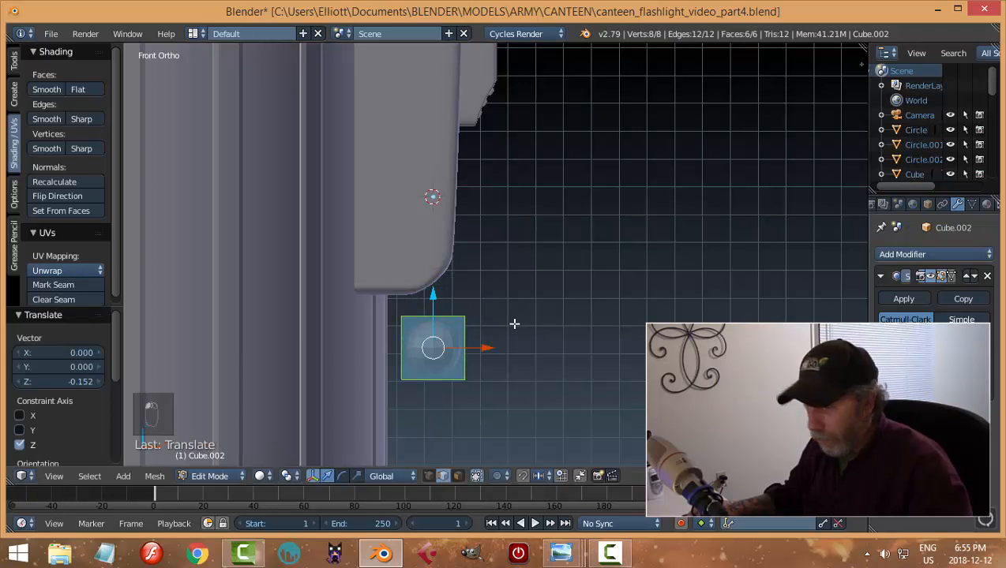
# Switch to vertex selection and add a vertical loop cut through the middle of the cube in front view
pyautogui.hotkey('ctrl', 'Tab')
pyautogui.click(502, 297)
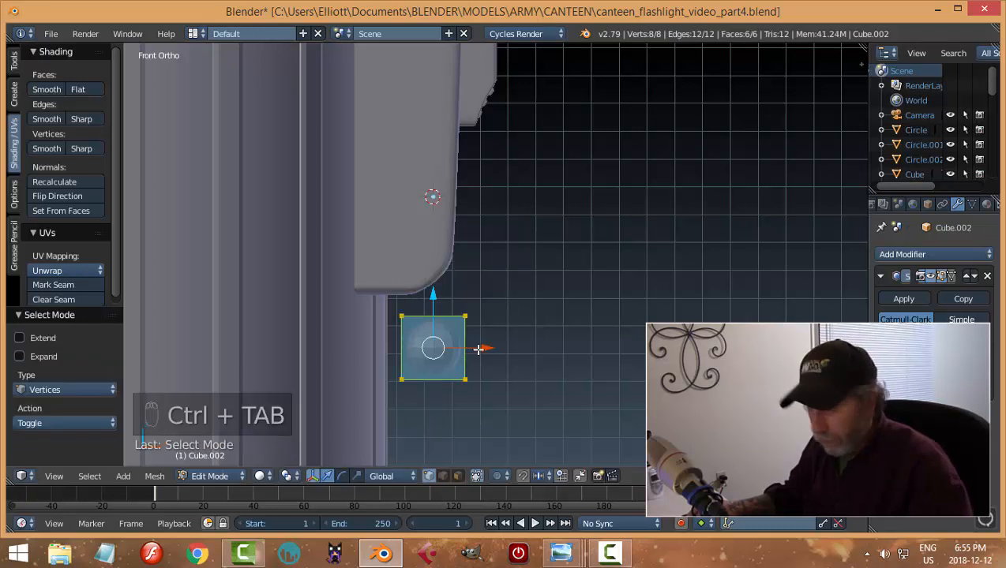
pyautogui.hotkey('ctrl', 'r')
pyautogui.click(437, 379)
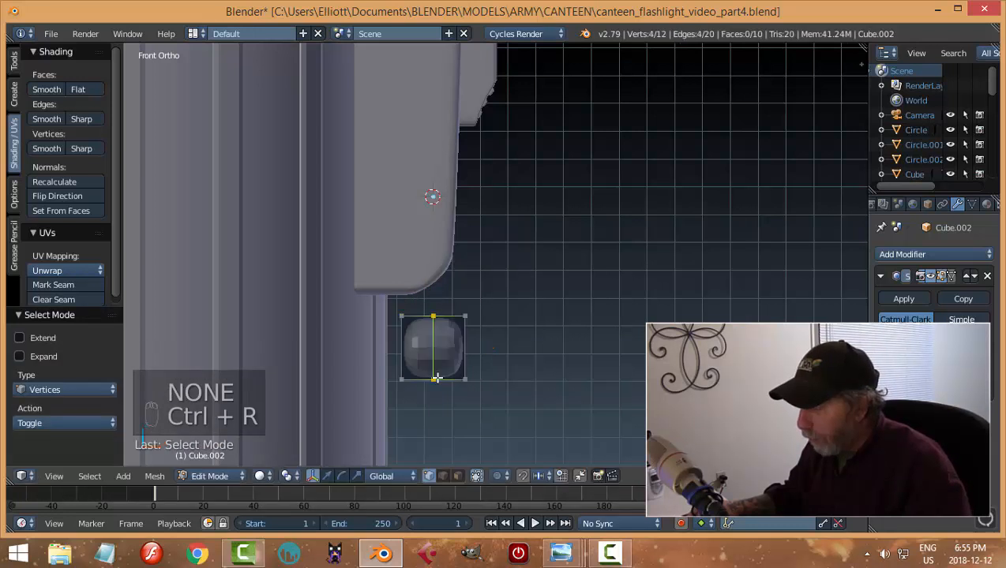
# Try to delete the cube's vertices on the side facing the flashlight body without wireframe display
pyautogui.press('a')
pyautogui.press('b')
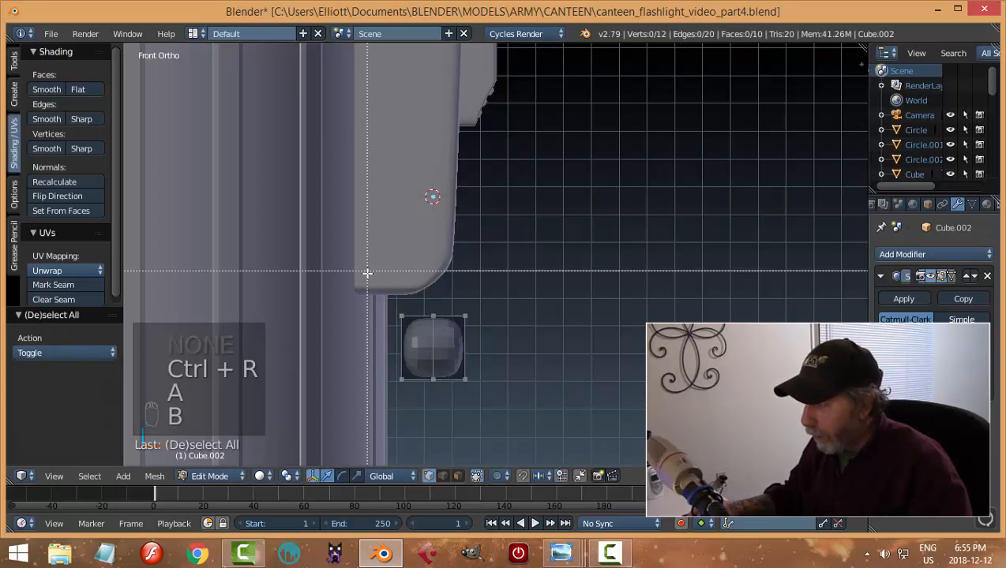
pyautogui.moveTo(366, 279); pyautogui.dragTo(423, 418)
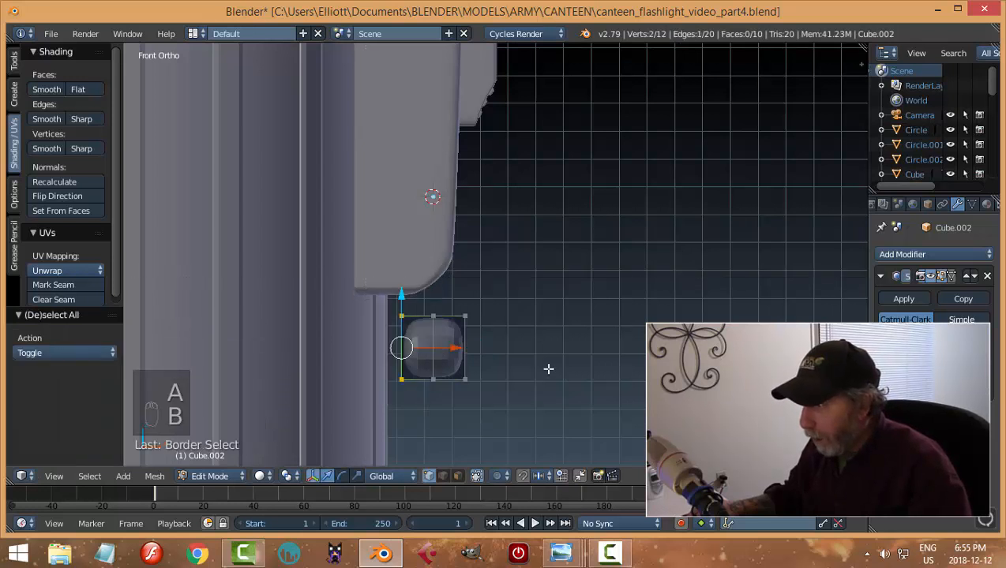
pyautogui.press('x')
pyautogui.click(530, 335)
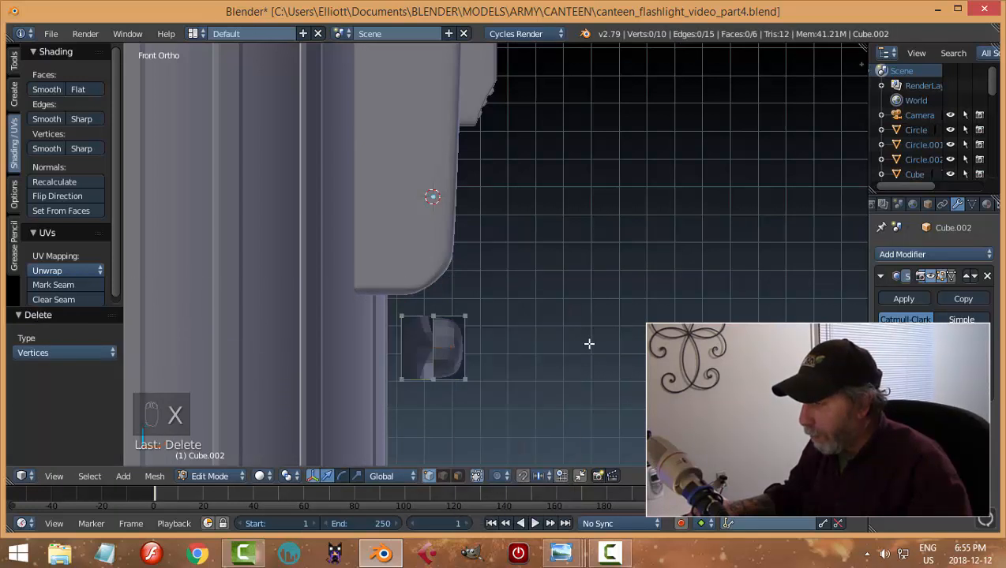
pyautogui.moveTo(588, 344); pyautogui.dragTo(572, 345, button='middle')
pyautogui.hotkey('ctrl', 'z')
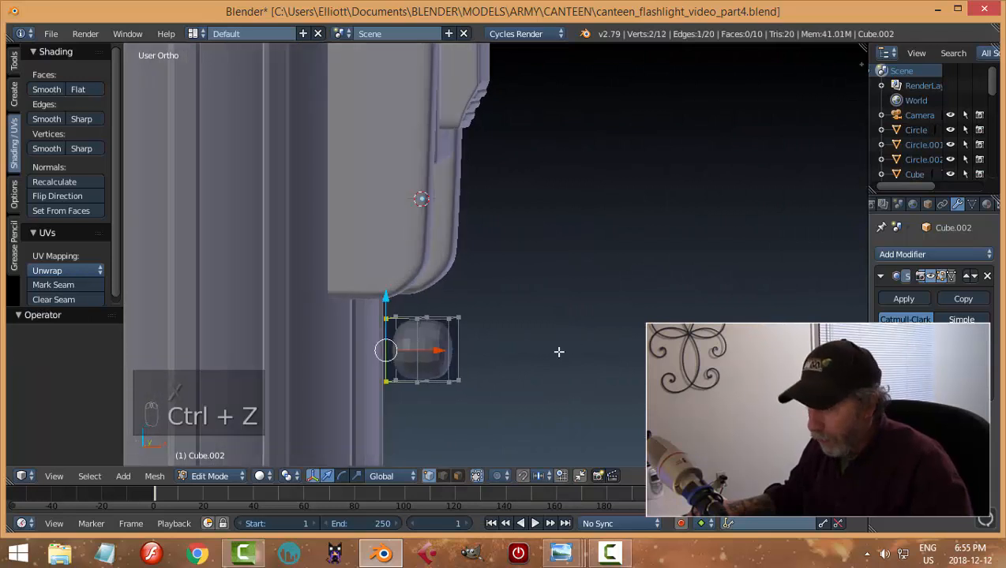
# In wireframe front view, box-select all four cube vertices on the side facing the flashlight body and delete them
pyautogui.press('a')
pyautogui.press('z')
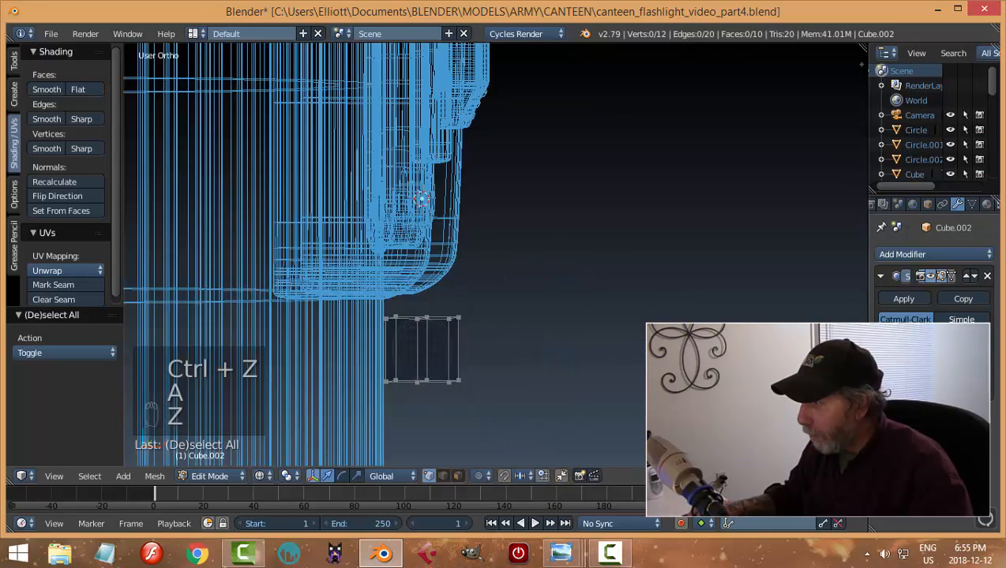
pyautogui.press('KP_1')
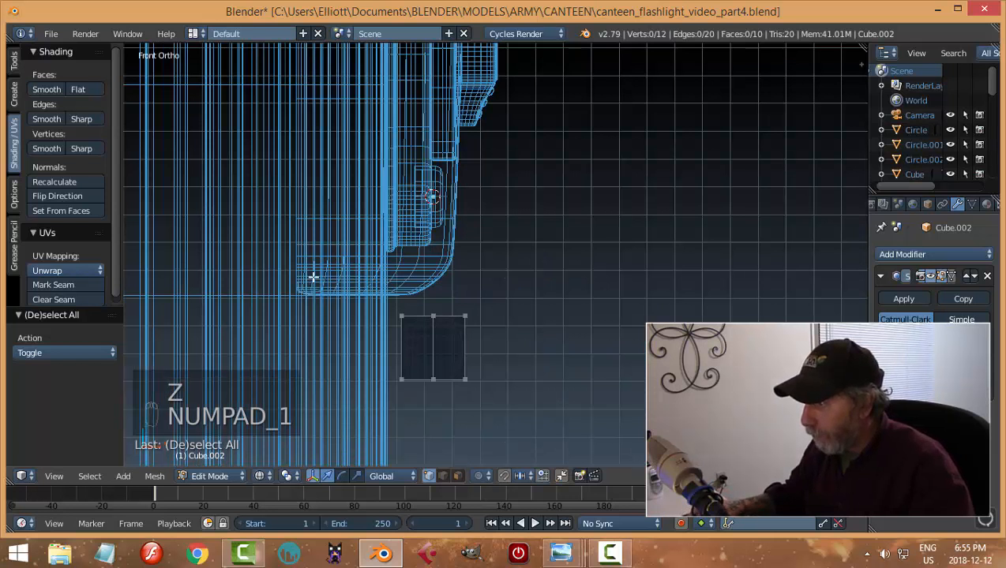
pyautogui.press('b')
pyautogui.moveTo(347, 270); pyautogui.dragTo(407, 387)
pyautogui.press('x')
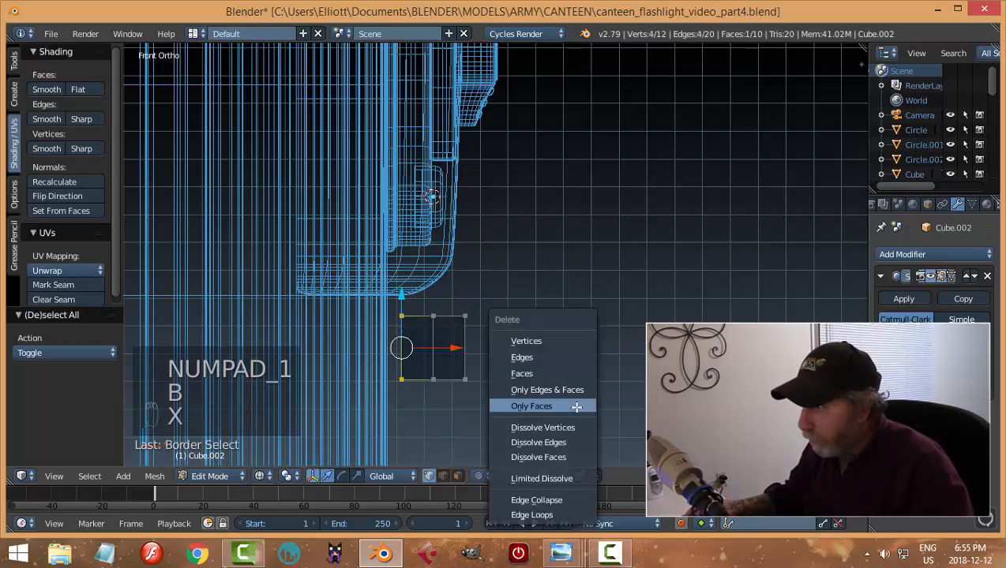
pyautogui.click(559, 340)
# Scale the remaining half cube to 0.786 along X and deselect its geometry
pyautogui.press('a')
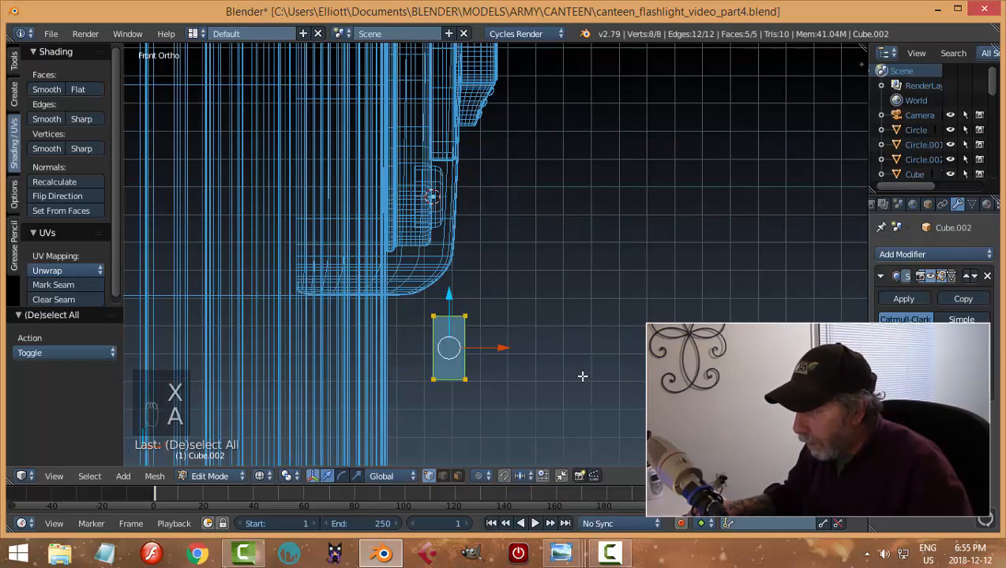
pyautogui.press('s')
pyautogui.press('x')
pyautogui.click(553, 371)
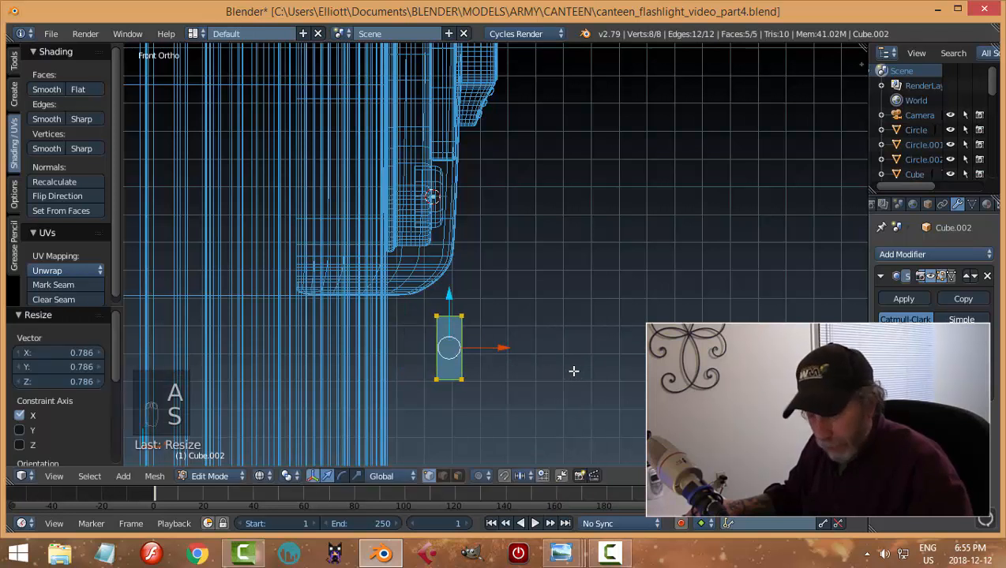
pyautogui.press('a')
# Return to solid shading and Object Mode, and set the half dome's origin to its geometry
pyautogui.press('Tab')
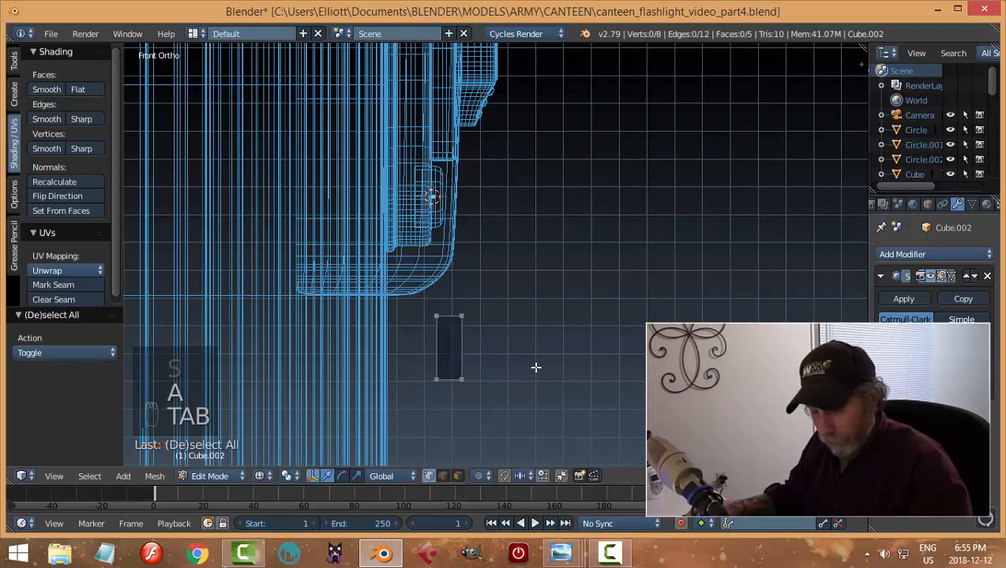
pyautogui.press('z')
pyautogui.click(534, 397)
pyautogui.press('Tab')
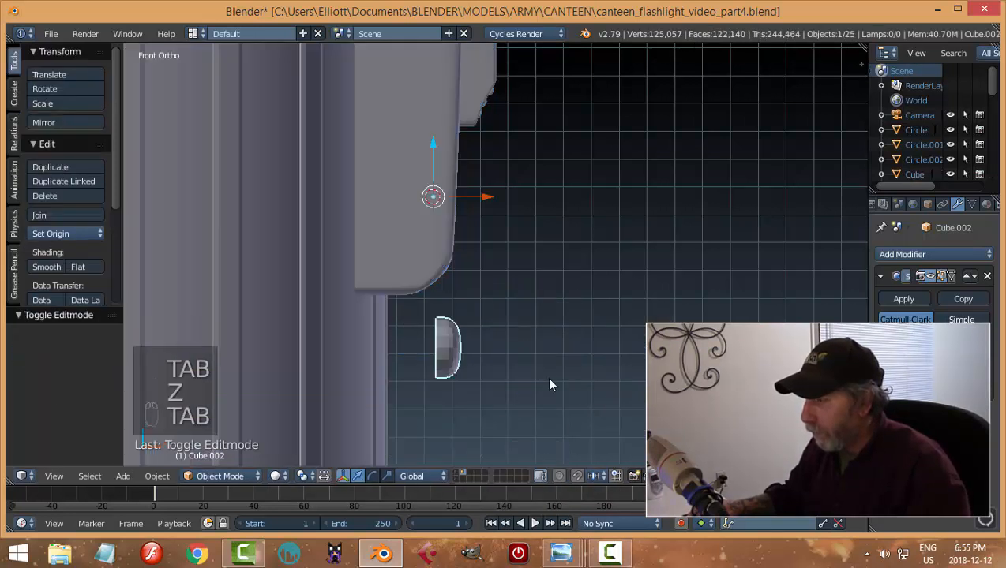
pyautogui.moveTo(551, 384); pyautogui.dragTo(411, 379, button='middle')
pyautogui.click(49, 231)
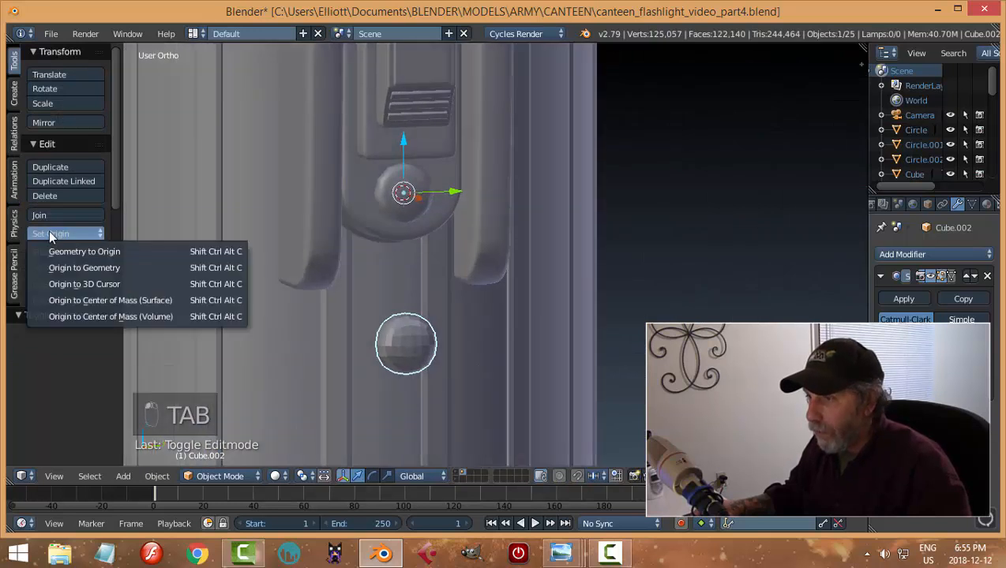
pyautogui.click(73, 267)
# Delete the old round rivet below the sliding switch
pyautogui.rightClick(420, 209)
pyautogui.press('x')
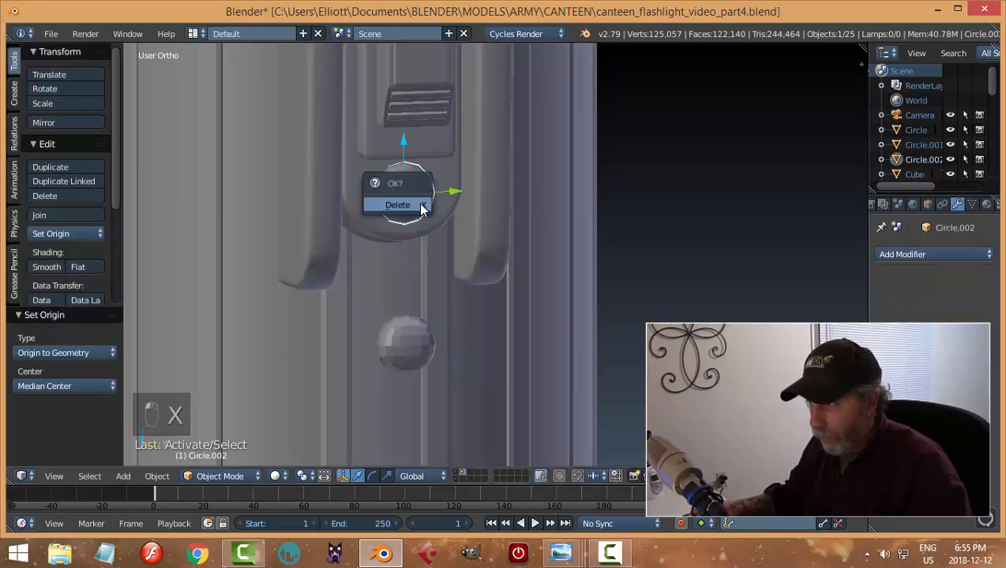
pyautogui.click(418, 209)
# Move the half dome 0.538 along Z and -0.031 along X to seat it where the old rivet was
pyautogui.rightClick(411, 344)
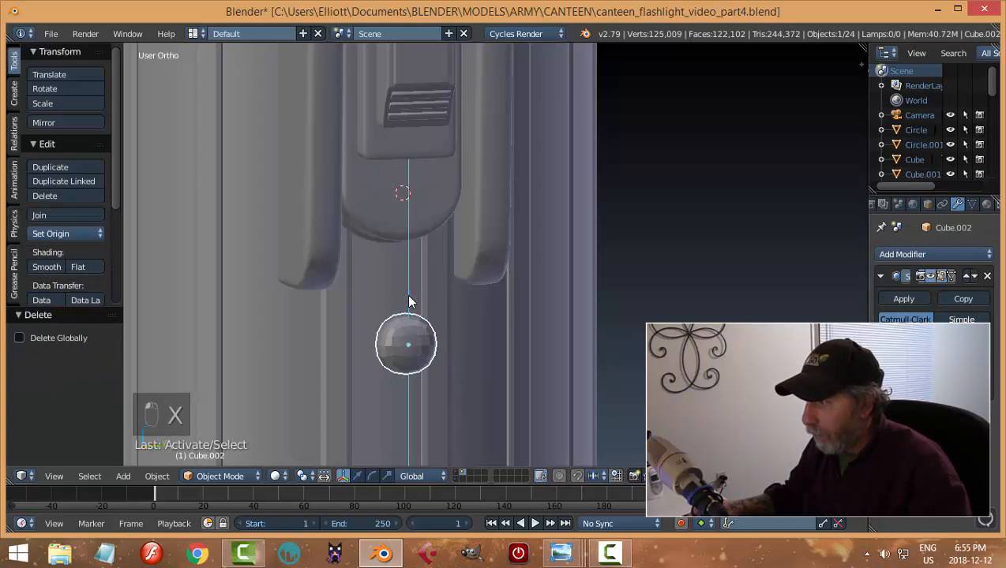
pyautogui.click(413, 150)
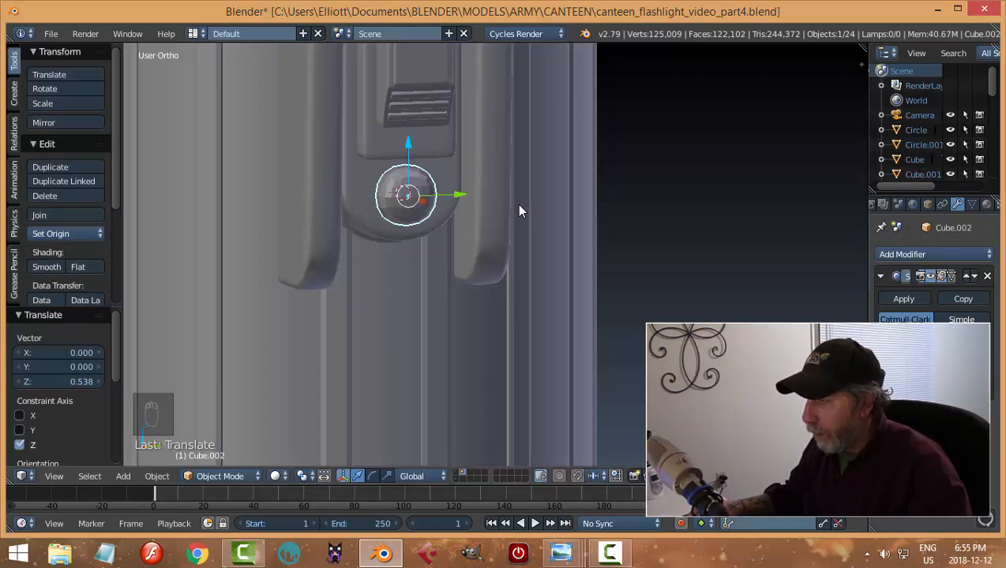
pyautogui.moveTo(519, 210); pyautogui.dragTo(501, 236, button='middle')
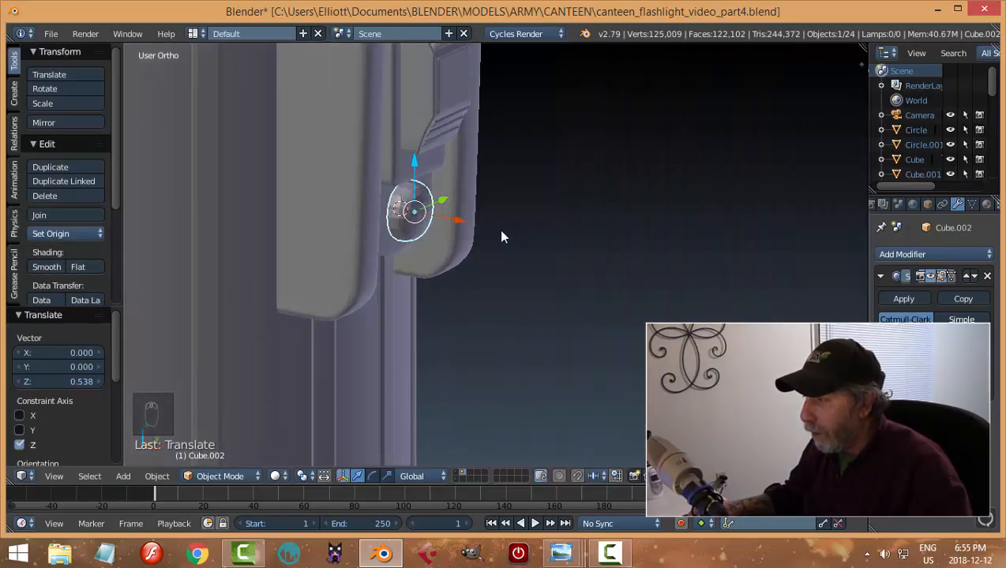
pyautogui.moveTo(463, 228); pyautogui.dragTo(452, 221)
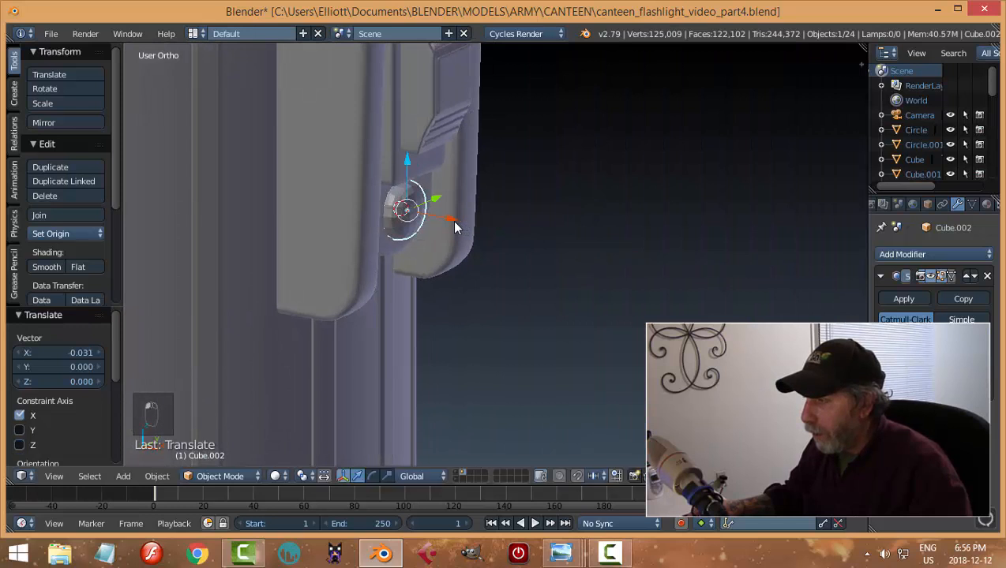
# Apply the half dome's Subdivision Surface modifier in Object Mode
pyautogui.moveTo(452, 220); pyautogui.dragTo(440, 165, button='middle')
pyautogui.scroll(4, 489, 217)
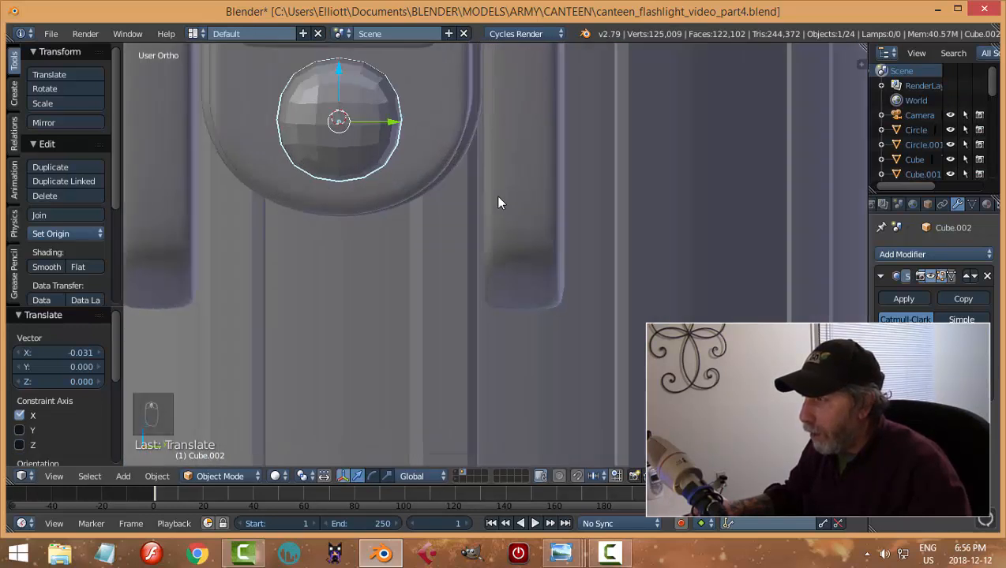
pyautogui.keyDown('shift'); pyautogui.moveTo(498, 202); pyautogui.dragTo(484, 336, button='middle'); pyautogui.keyUp('shift')
pyautogui.scroll(3, 425, 312)
pyautogui.press('Tab')
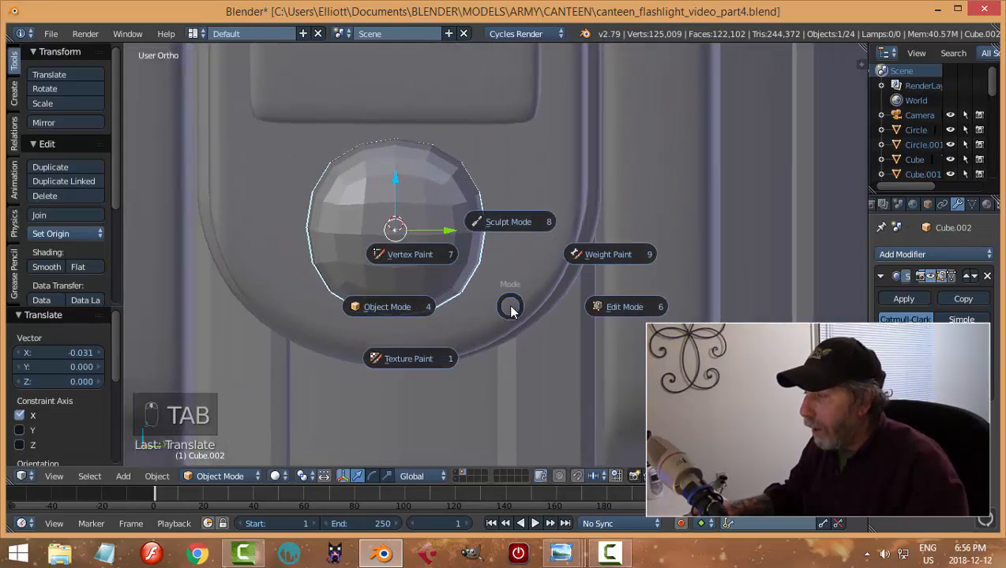
pyautogui.click(610, 308)
pyautogui.press('Tab')
pyautogui.click(377, 317)
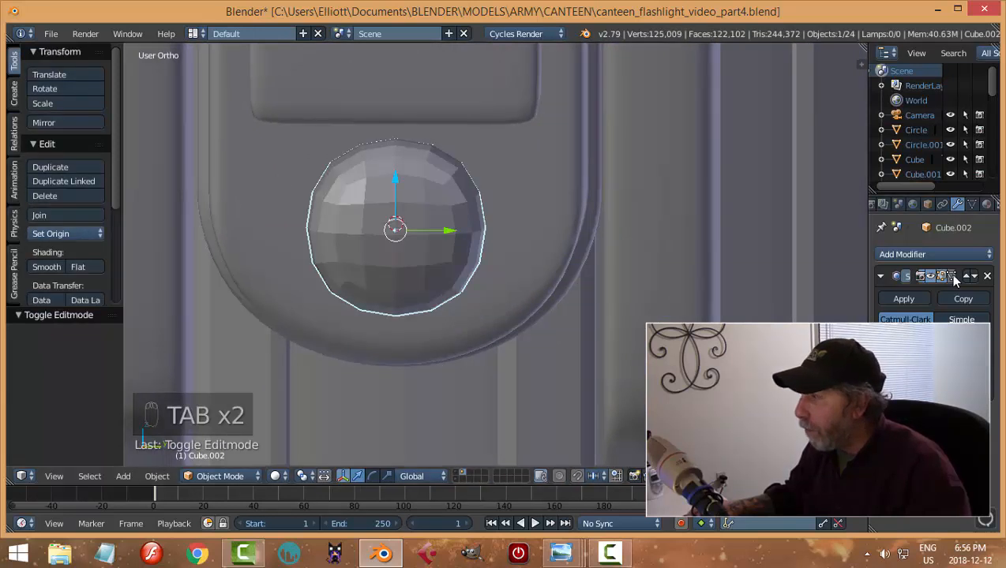
pyautogui.click(929, 255)
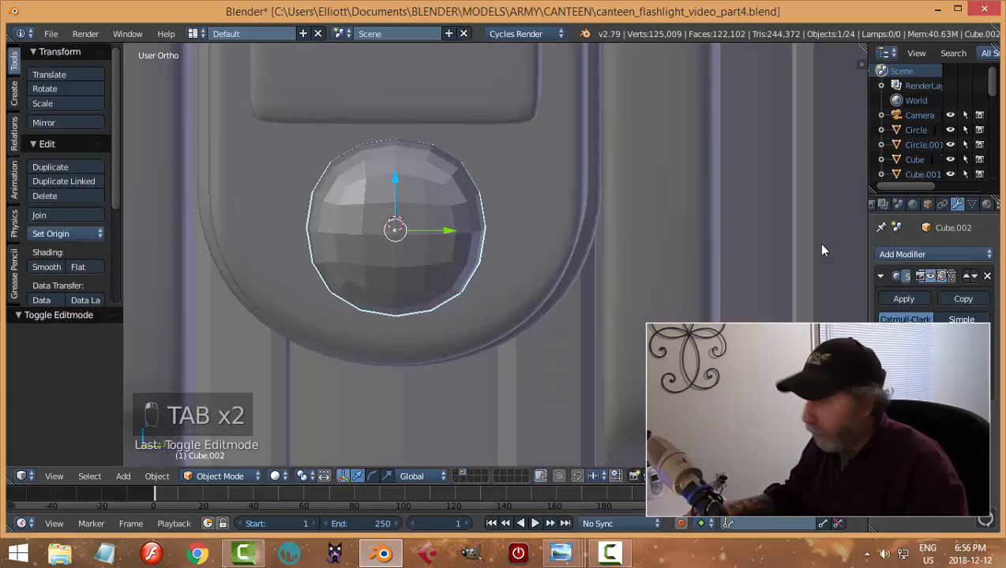
pyautogui.click(903, 299)
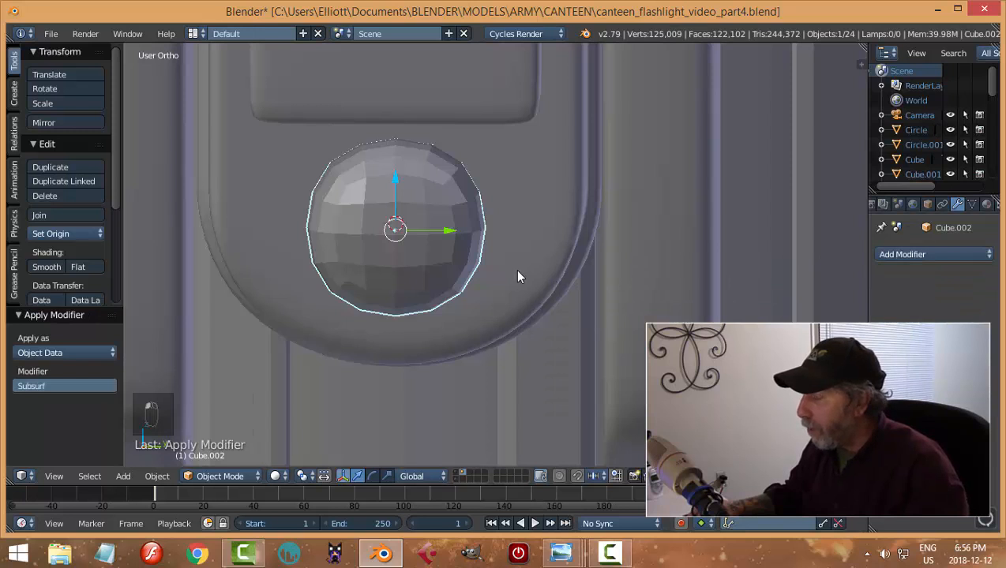
# Check the dome's mesh in Edit Mode, and in Object Mode add and apply another Subdivision Surface modifier
pyautogui.press('Tab')
pyautogui.click(594, 292)
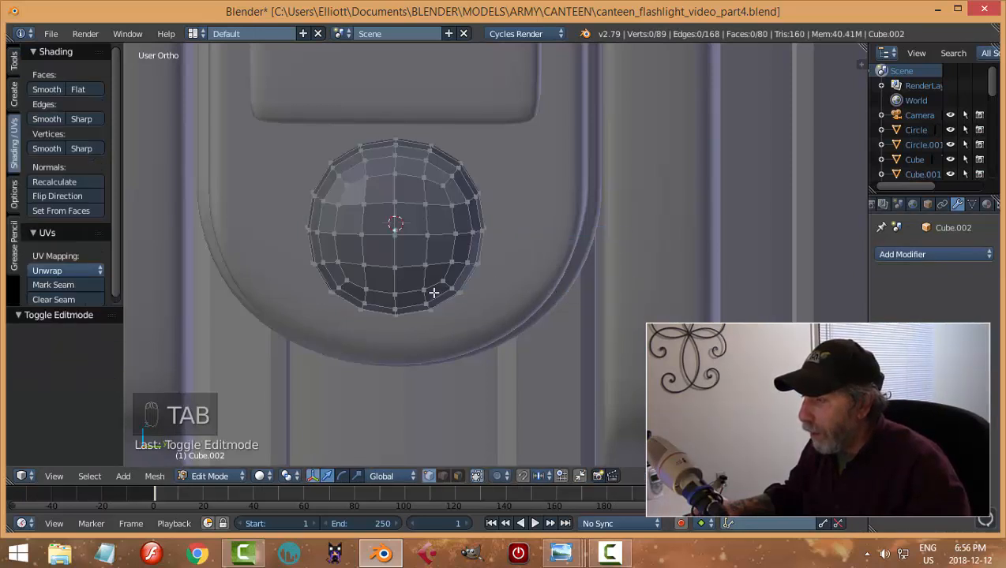
pyautogui.press('Tab')
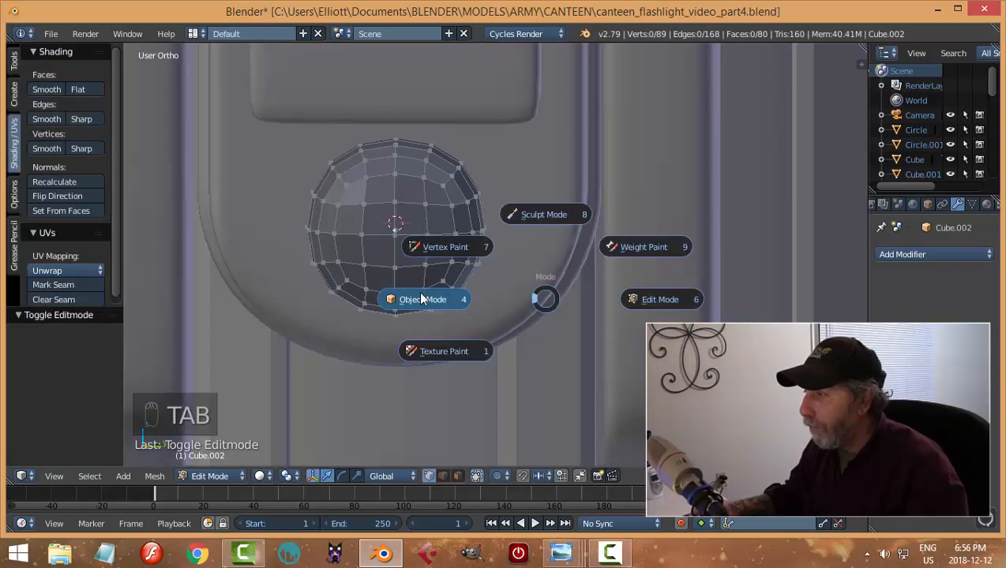
pyautogui.click(424, 298)
pyautogui.click(908, 254)
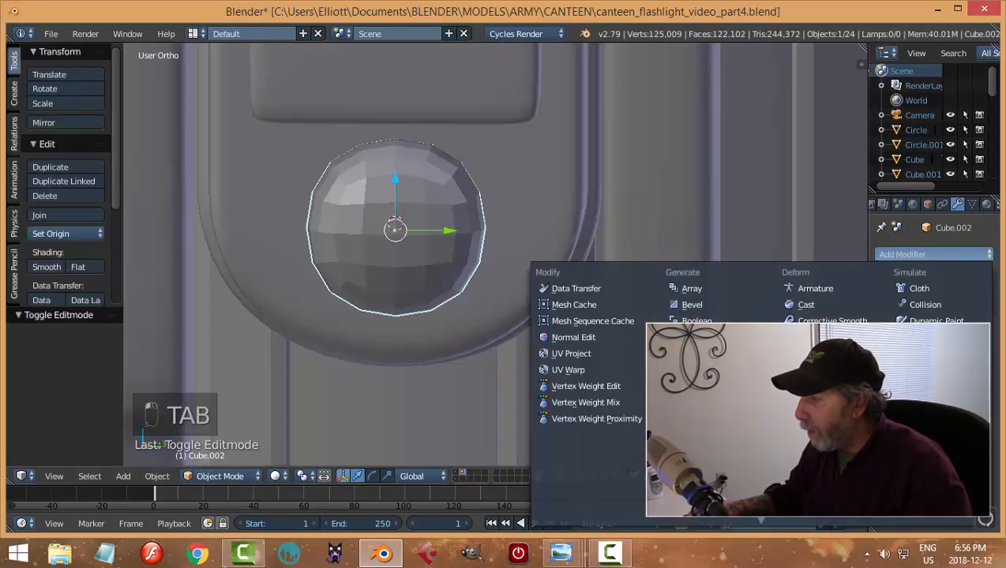
pyautogui.click(694, 499)
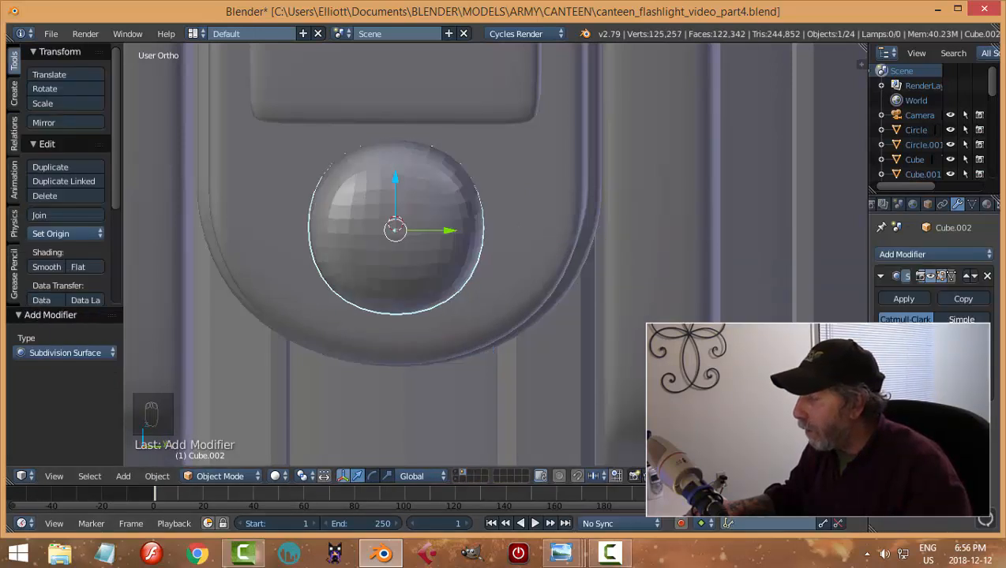
pyautogui.click(902, 299)
# Enter Edit Mode on the denser dome mesh and switch to face selection
pyautogui.press('Tab')
pyautogui.click(594, 296)
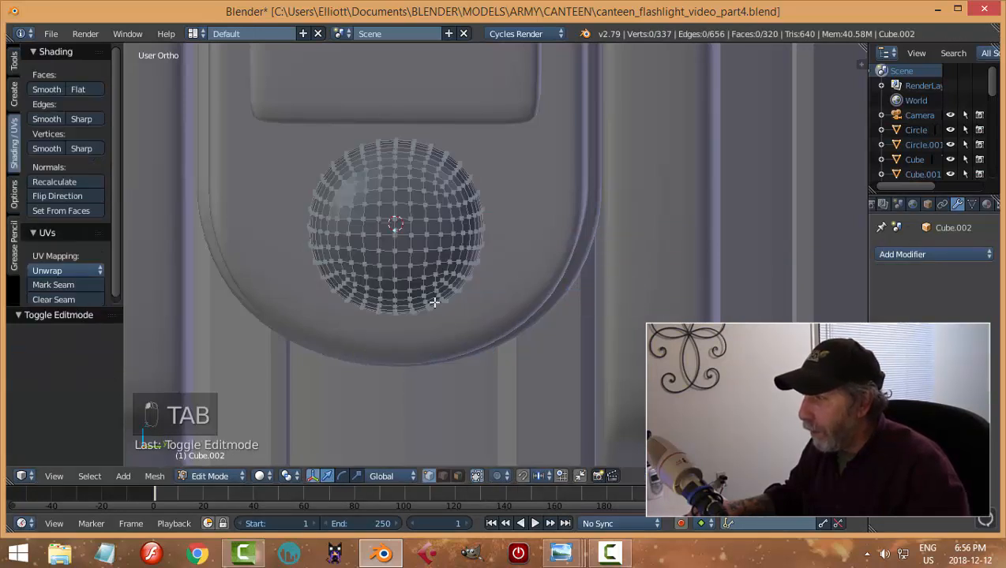
pyautogui.scroll(1, 436, 300)
pyautogui.hotkey('ctrl', 'Tab')
pyautogui.click(414, 328)
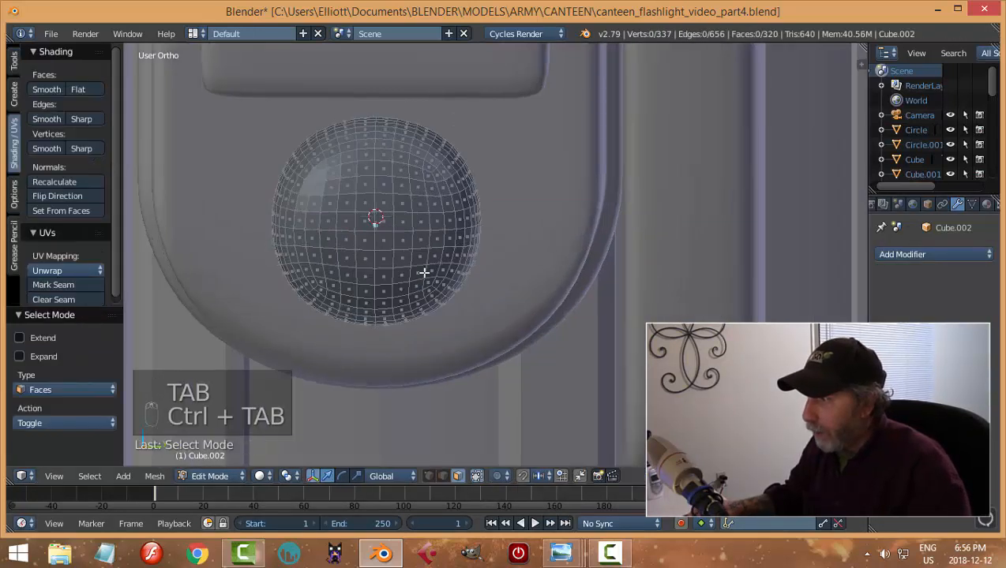
# In Object Mode, set the dome's origin to its geometry and snap the 3D cursor to the dome
pyautogui.press('c')
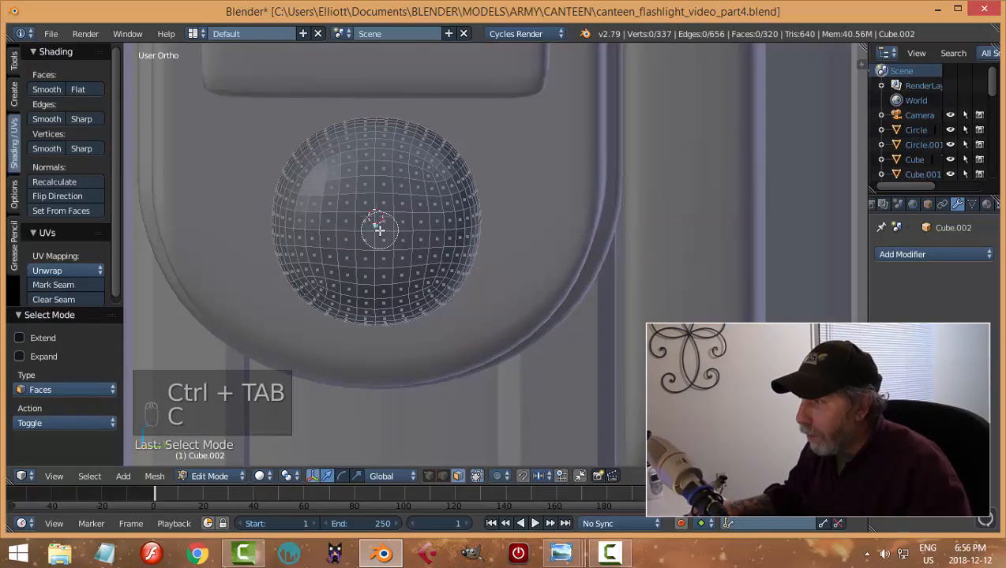
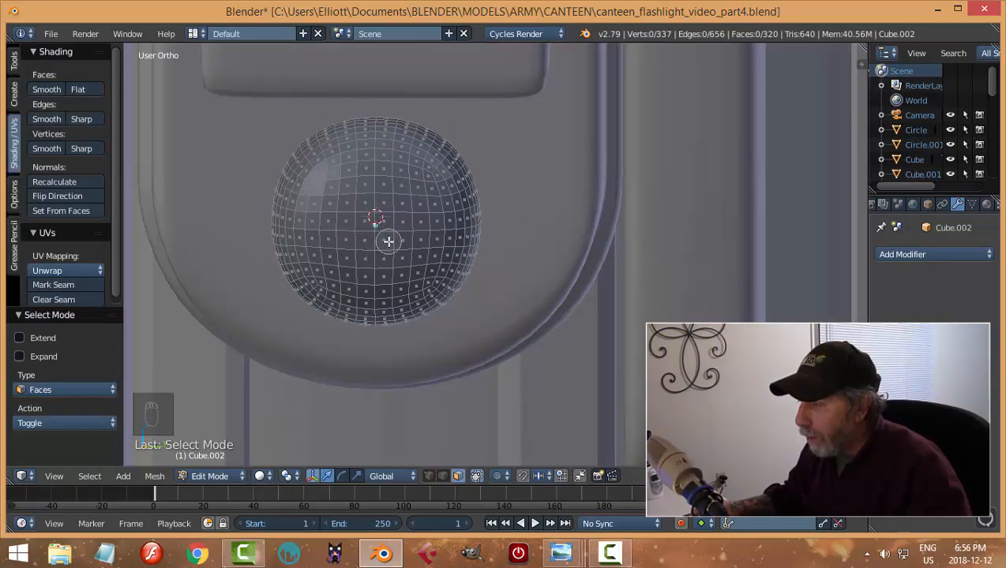
pyautogui.press('Tab')
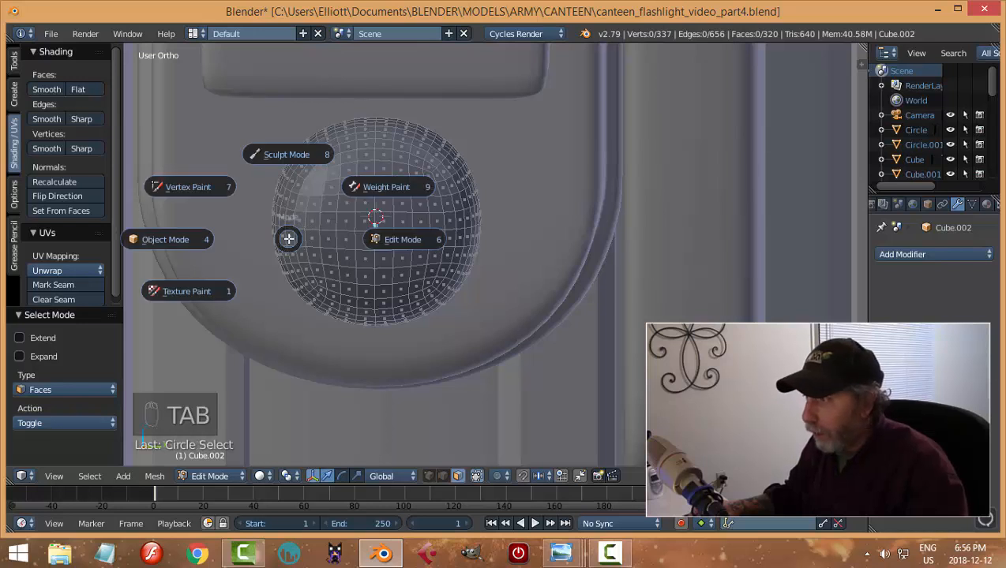
pyautogui.click(77, 233)
pyautogui.click(89, 266)
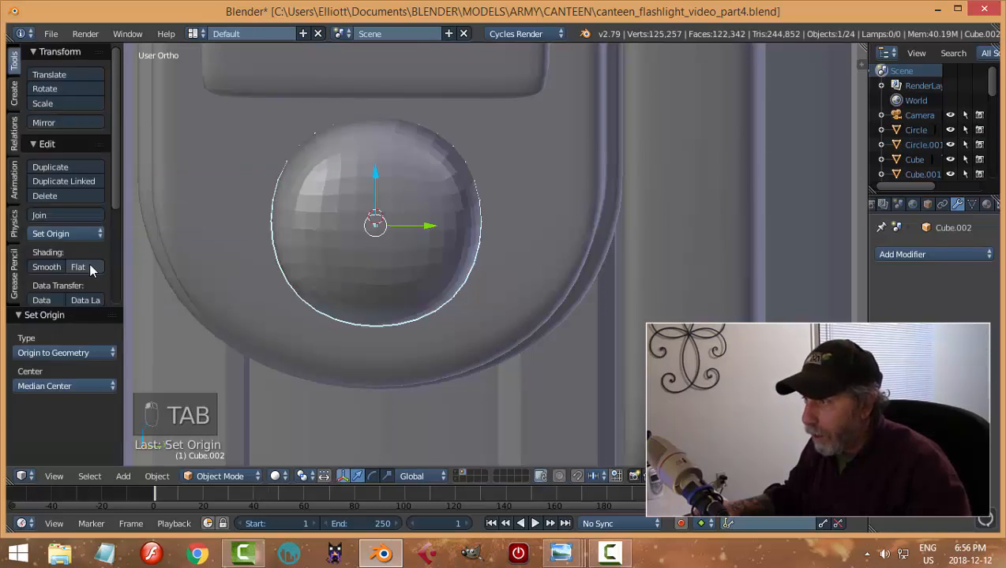
pyautogui.hotkey('shift', 's')
pyautogui.click(434, 269)
# In Edit Mode, circle-select a two-face-wide cross of faces centred on the front of the dome
pyautogui.press('Tab')
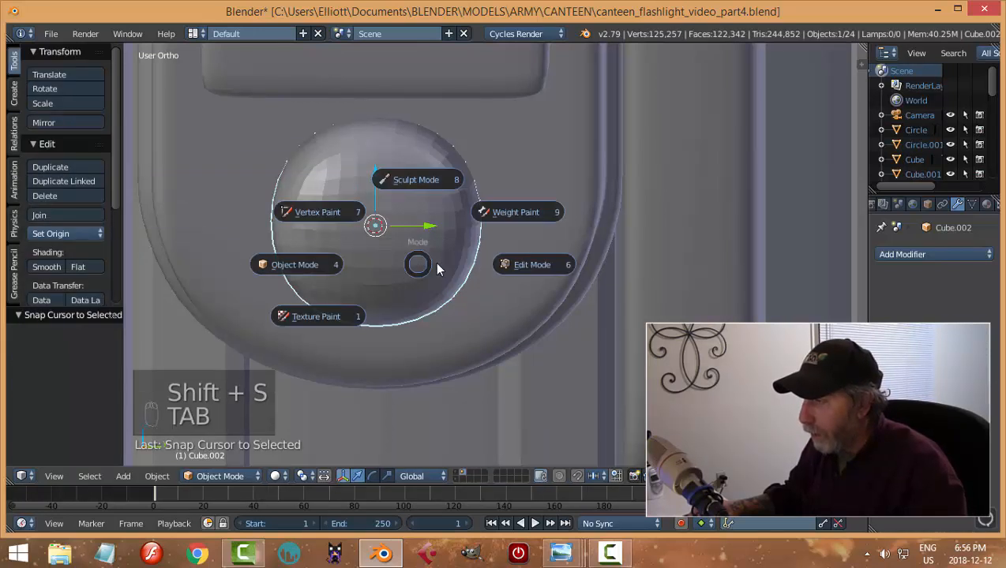
pyautogui.scroll(7, 296, 236)
pyautogui.scroll(-3, 424, 243)
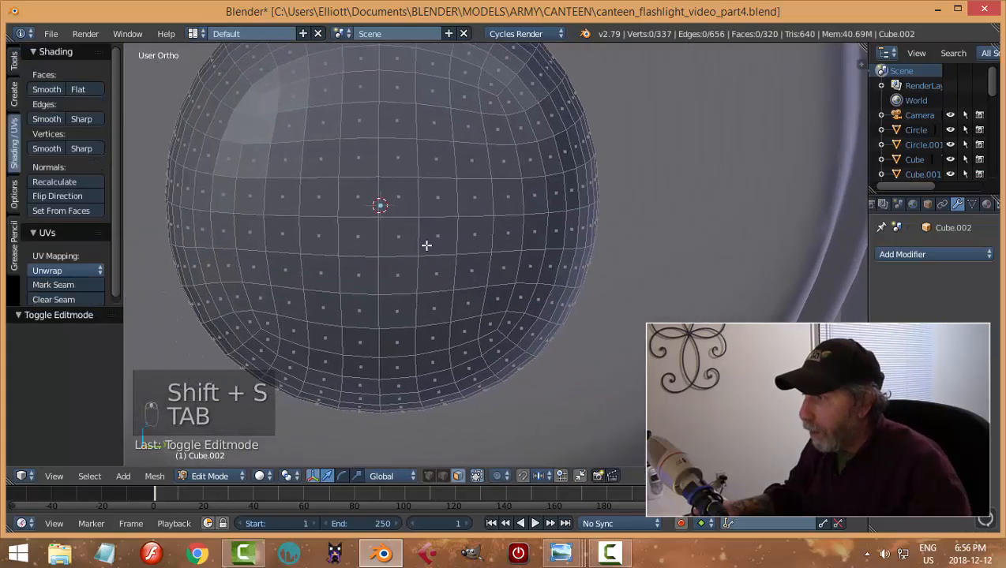
pyautogui.hotkey('ctrl', 'Tab')
pyautogui.click(374, 247)
pyautogui.press('c')
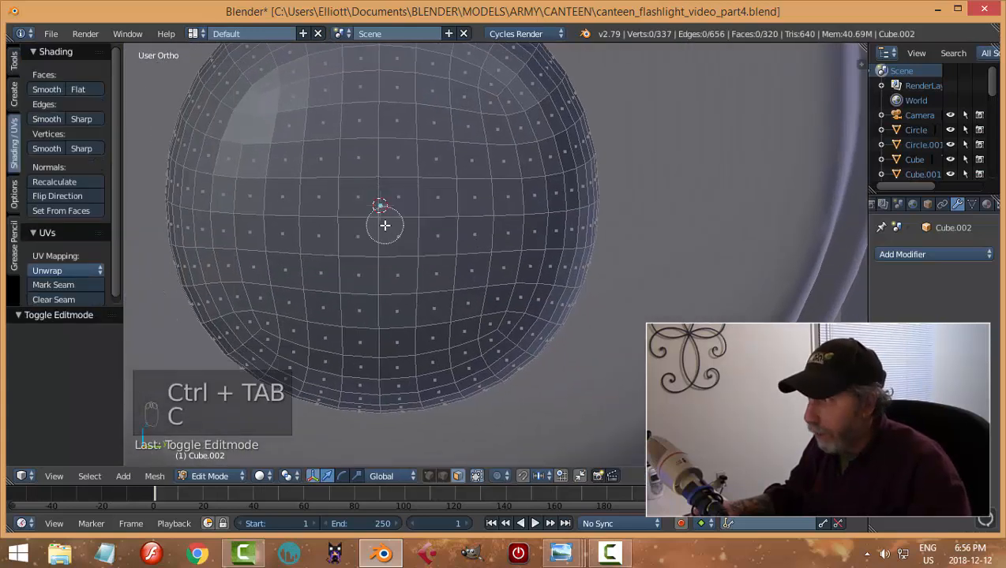
pyautogui.click(379, 219)
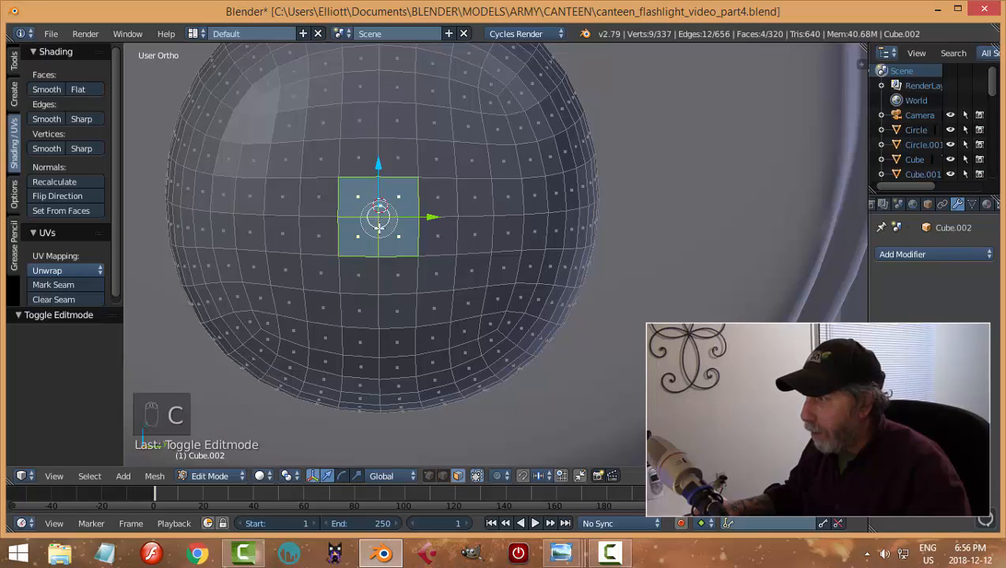
pyautogui.moveTo(379, 218); pyautogui.dragTo(381, 347)
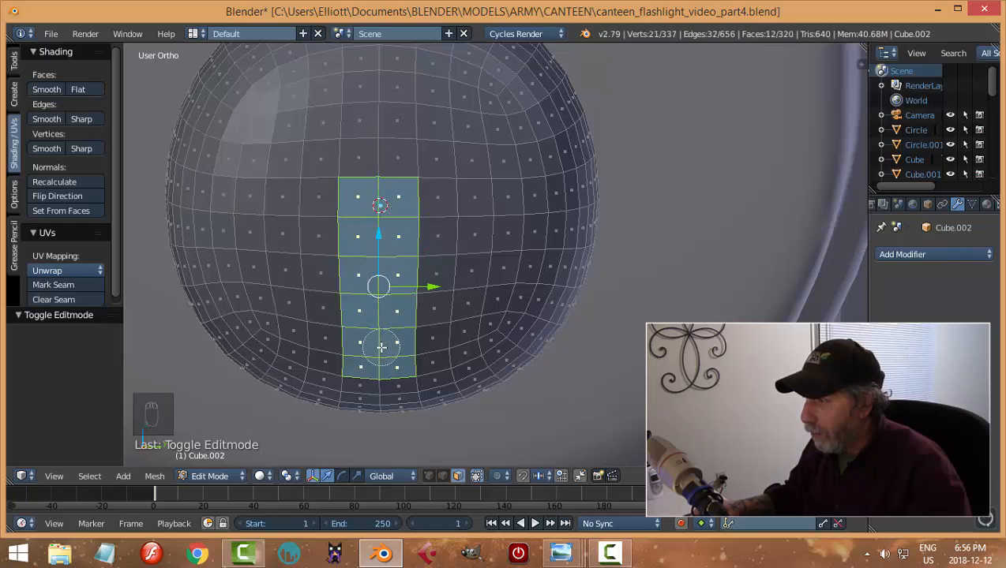
pyautogui.moveTo(397, 174); pyautogui.dragTo(391, 83)
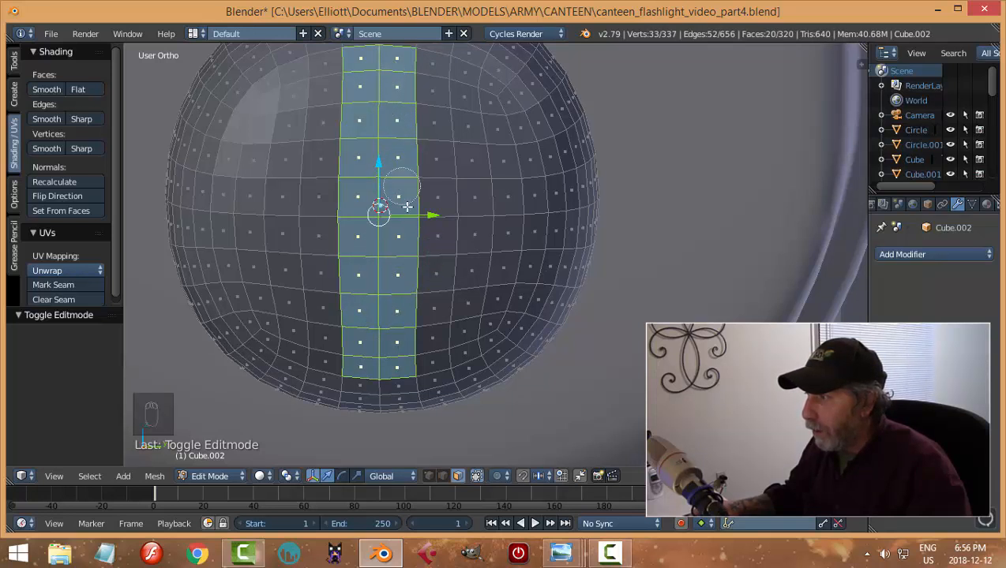
pyautogui.moveTo(406, 207)
pyautogui.mouseDown()
pyautogui.moveTo(507, 220)
pyautogui.moveTo(246, 214)
pyautogui.mouseUp()
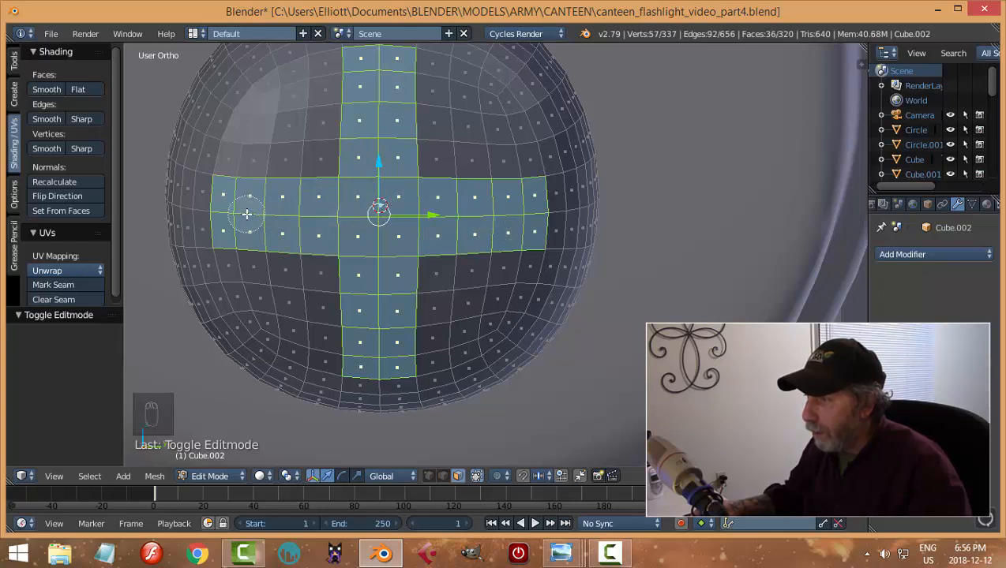
pyautogui.rightClick(365, 228)
# Inset the selected cross faces by about 0.01
pyautogui.scroll(-4, 365, 228)
pyautogui.moveTo(539, 285); pyautogui.dragTo(455, 251, button='middle')
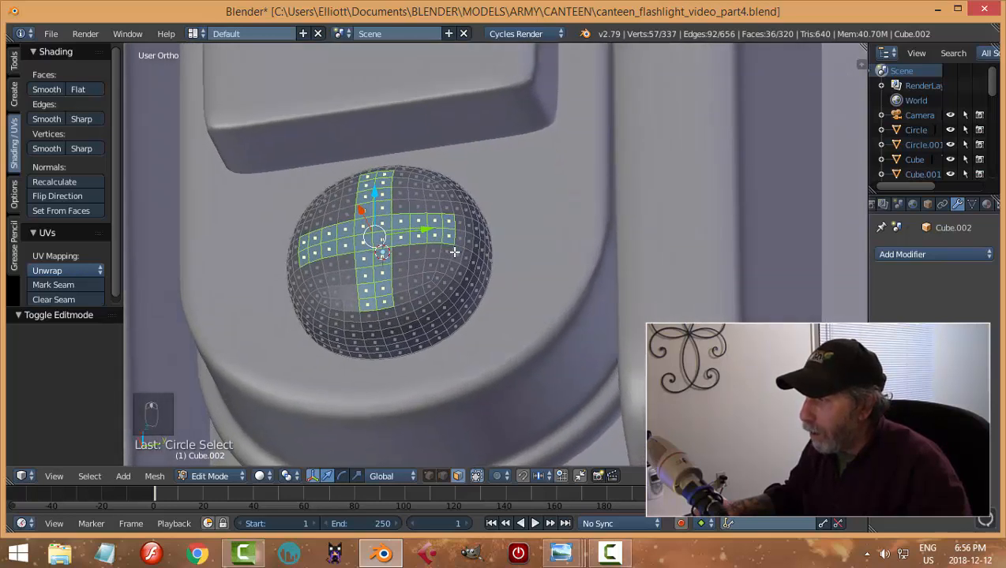
pyautogui.press('i')
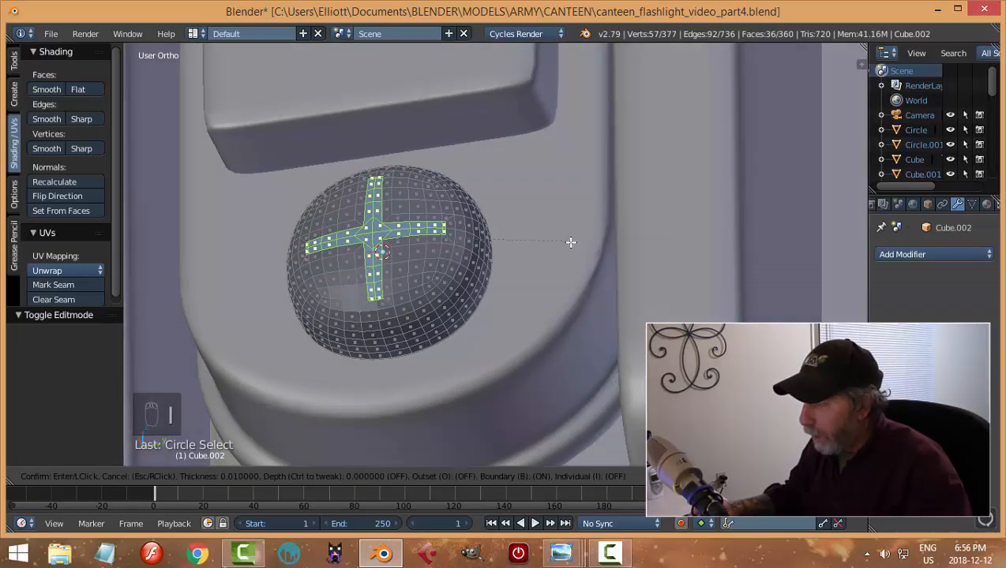
pyautogui.click(577, 245)
# Extrude the cross faces and move them -0.021 along X into the dome
pyautogui.moveTo(505, 287); pyautogui.dragTo(521, 232, button='middle')
pyautogui.press('e')
pyautogui.rightClick(506, 246)
pyautogui.press('e')
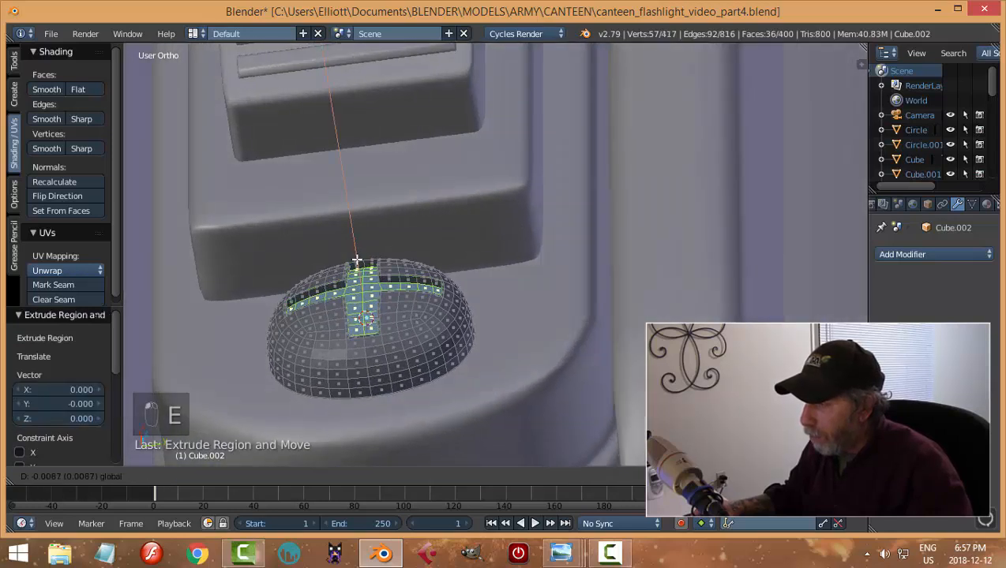
pyautogui.moveTo(360, 268); pyautogui.dragTo(360, 266)
# Flatten the floor of the cross recess by scaling its faces to 0 along X, and clear the selection
pyautogui.moveTo(448, 299); pyautogui.dragTo(511, 279, button='middle')
pyautogui.press('s')
pyautogui.press('x')
pyautogui.press('0')
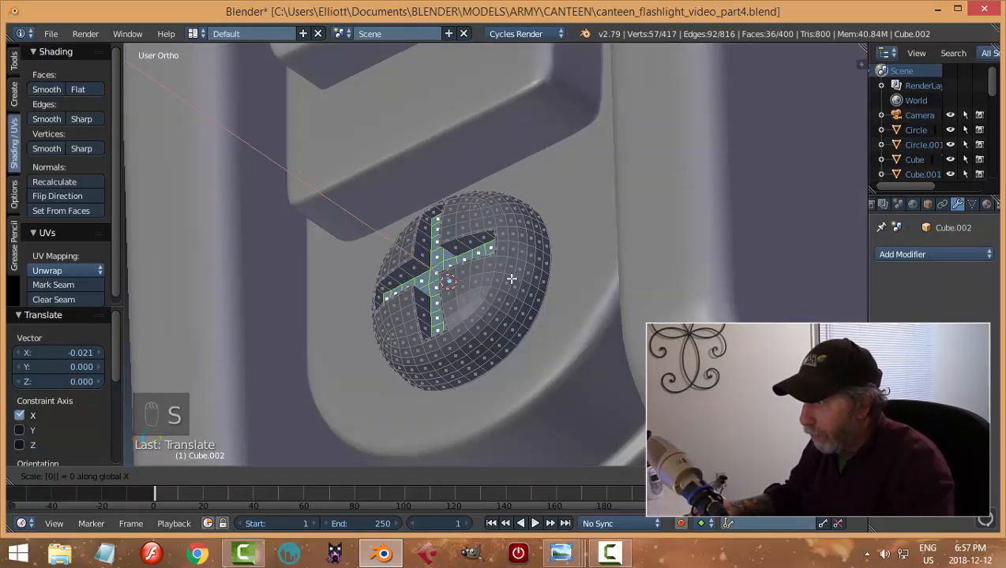
pyautogui.press('Return')
pyautogui.press('a')
# Add two supporting loop cuts around the recess walls, one near the floor and one near the rim
pyautogui.moveTo(498, 285); pyautogui.dragTo(410, 271, button='middle')
pyautogui.hotkey('ctrl', 'r')
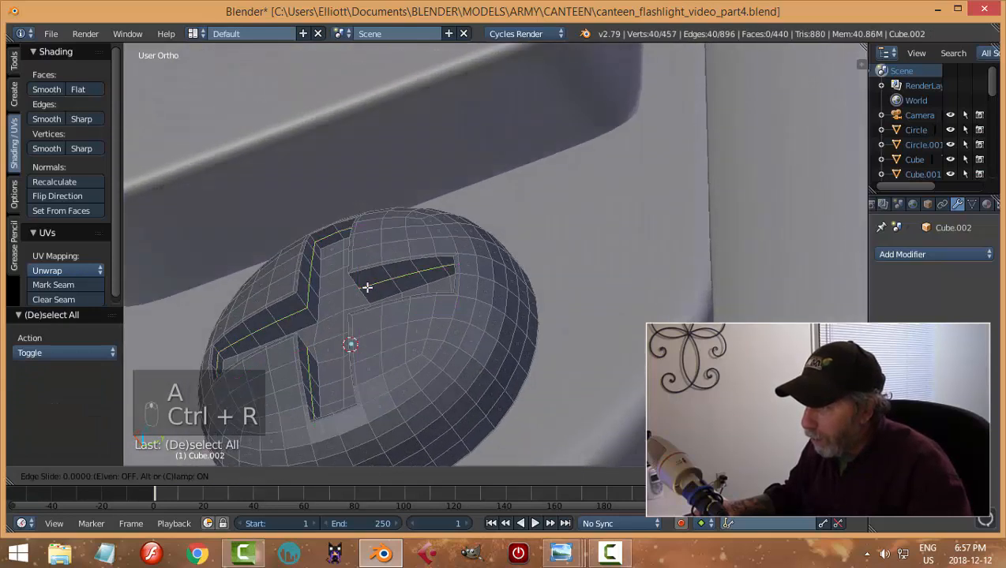
pyautogui.click(368, 302)
pyautogui.hotkey('ctrl', 'r')
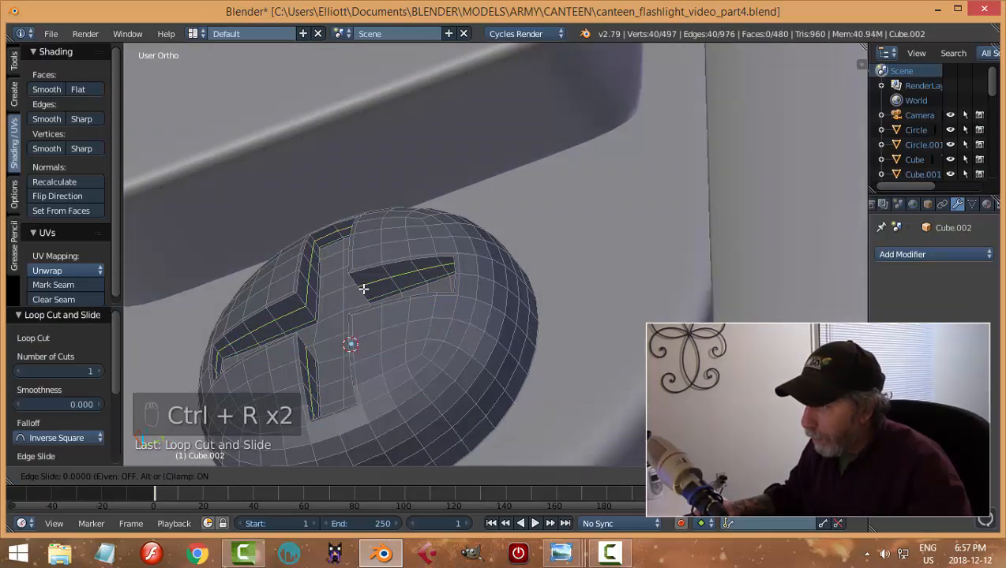
pyautogui.click(360, 277)
pyautogui.press('a')
# Return to Object Mode, shade the screw head smooth, and deselect it
pyautogui.press('Tab')
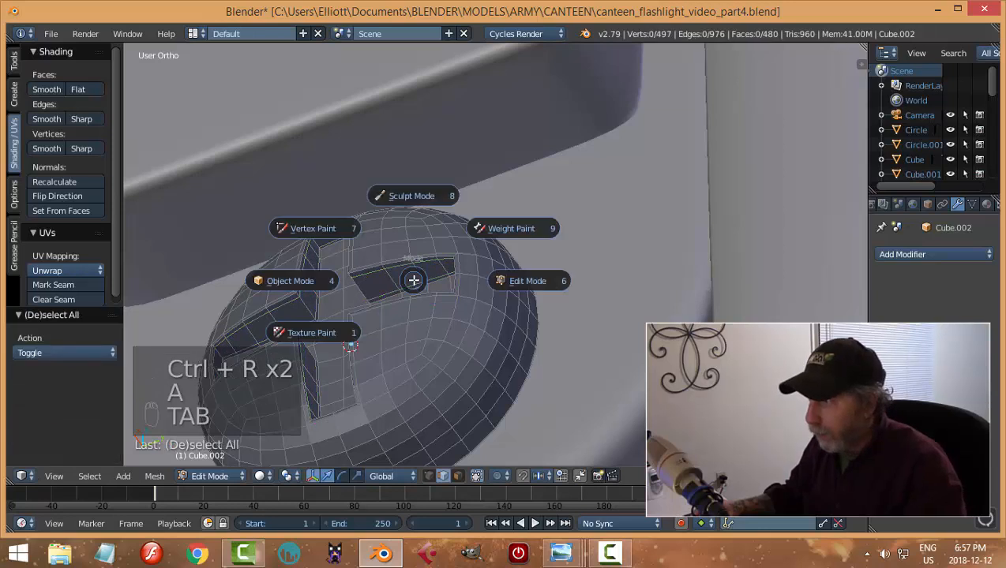
pyautogui.click(46, 265)
pyautogui.scroll(-4, 438, 265)
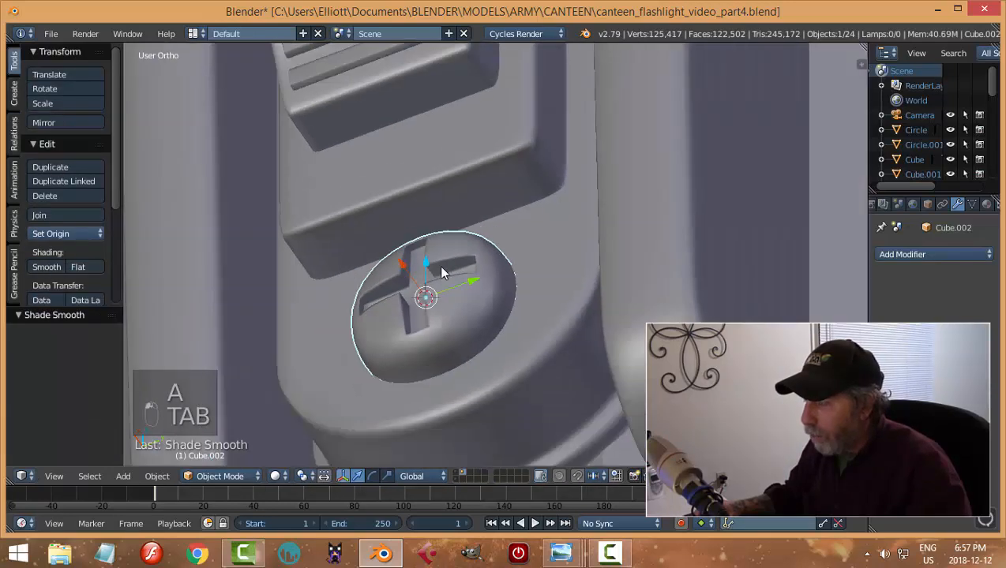
pyautogui.moveTo(440, 265)
pyautogui.mouseDown(button='middle')
pyautogui.moveTo(551, 325)
pyautogui.moveTo(555, 318)
pyautogui.moveTo(498, 332)
pyautogui.moveTo(525, 333)
pyautogui.moveTo(550, 314)
pyautogui.moveTo(550, 288)
pyautogui.moveTo(530, 317)
pyautogui.moveTo(601, 337)
pyautogui.moveTo(582, 344)
pyautogui.mouseUp(button='middle')
pyautogui.scroll(-4, 525, 277)
pyautogui.moveTo(525, 276); pyautogui.dragTo(517, 306, button='middle')
pyautogui.press('a')
# Delete the old upper rivet from the switch plate
pyautogui.scroll(-4, 548, 285)
pyautogui.scroll(4, 515, 297)
pyautogui.scroll(-3, 506, 264)
pyautogui.keyDown('shift'); pyautogui.moveTo(518, 256); pyautogui.dragTo(492, 290, button='middle'); pyautogui.keyUp('shift')
pyautogui.keyDown('shift'); pyautogui.moveTo(488, 128); pyautogui.dragTo(437, 150, button='middle'); pyautogui.keyUp('shift')
pyautogui.rightClick(431, 109)
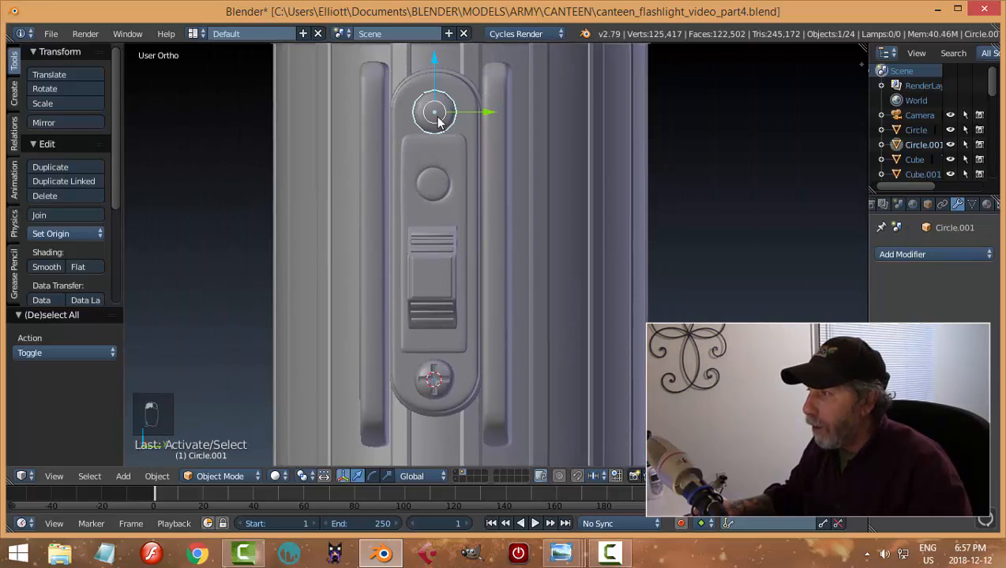
pyautogui.press('x')
pyautogui.click(436, 117)
# Duplicate the lower cross-slot screw and move the copy 1.421 along Z to the plate's upper end
pyautogui.rightClick(452, 379)
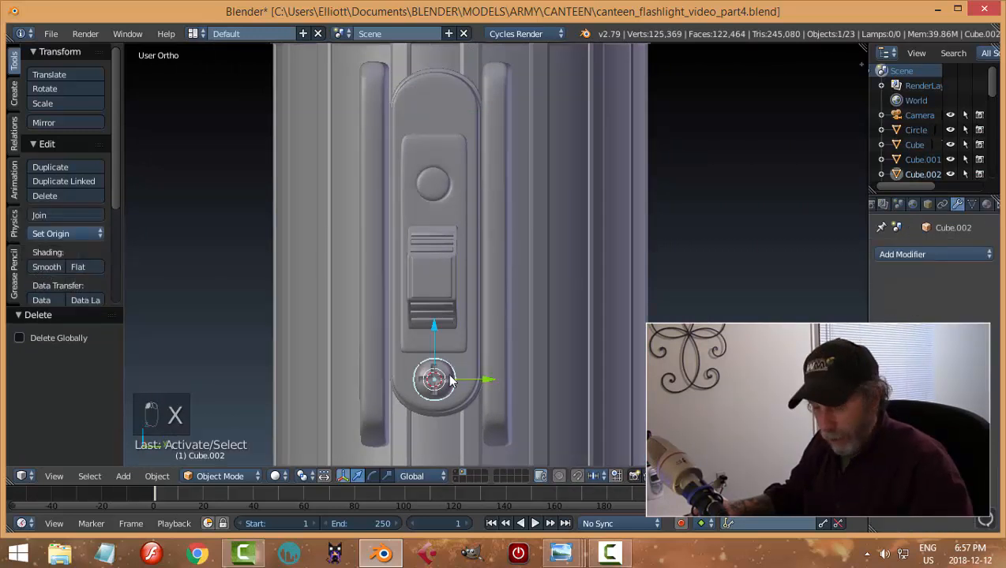
pyautogui.hotkey('shift', 'd')
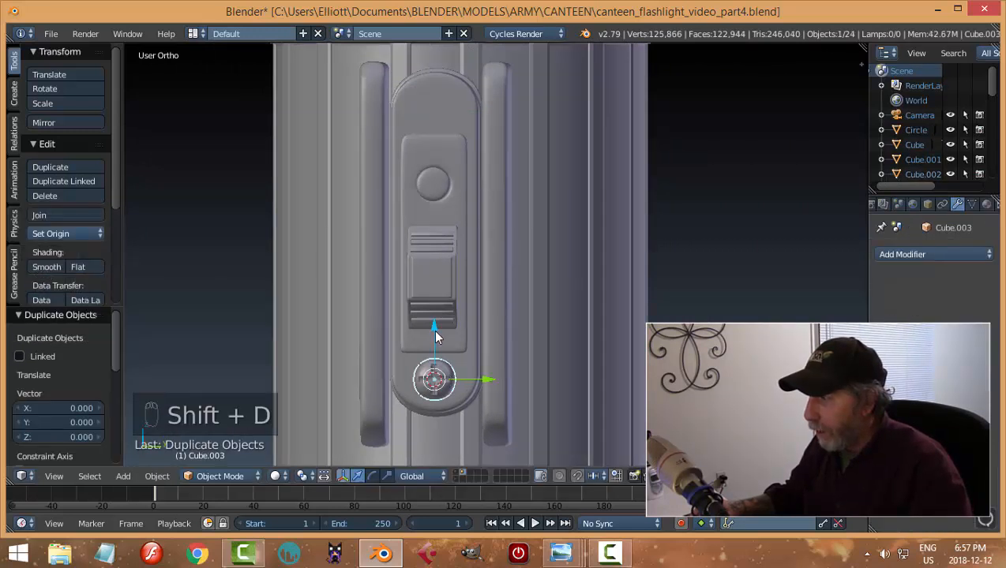
pyautogui.click(439, 56)
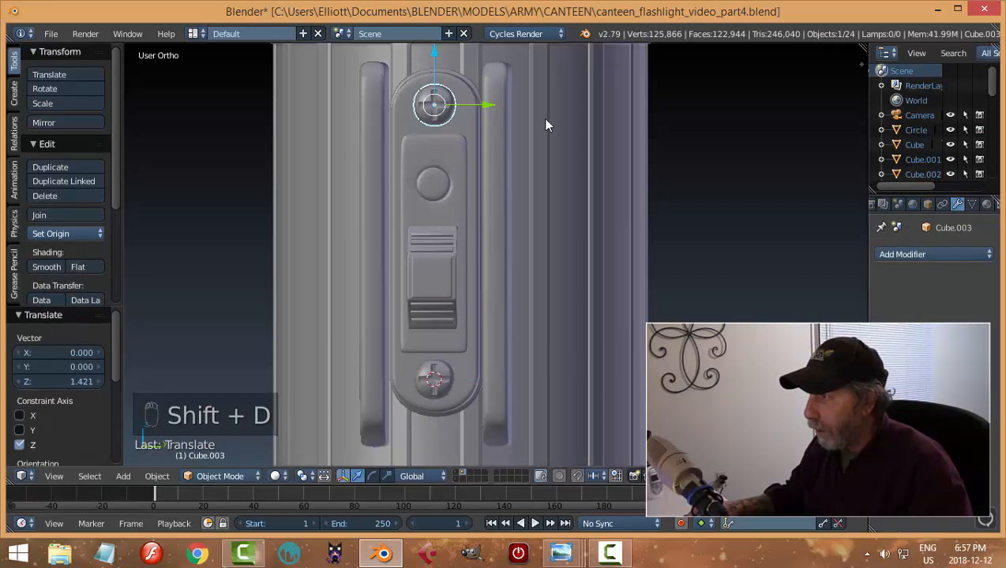
# Rotate the upper screw about -20 degrees around X, and deselect it
pyautogui.press('r')
pyautogui.press('x')
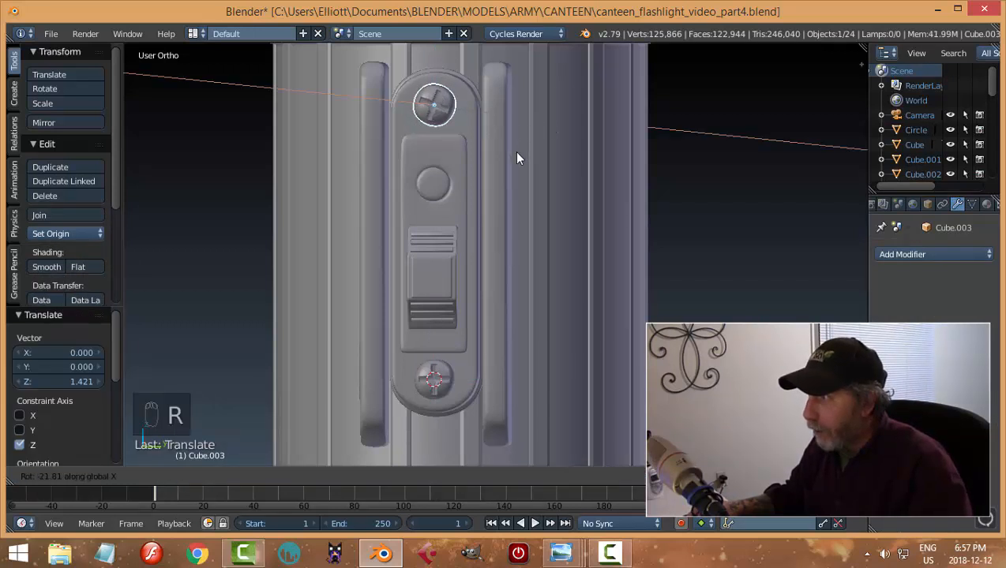
pyautogui.click(514, 151)
pyautogui.press('a')
# Save the file, overwriting the existing version
pyautogui.scroll(-3, 552, 195)
pyautogui.moveTo(555, 202); pyautogui.dragTo(463, 240, button='middle')
pyautogui.hotkey('ctrl', 's')
pyautogui.click(579, 230)
# Move the switch's rounded base plate -0.006 along X, and then another -0.020 towards the flashlight body
pyautogui.rightClick(433, 247)
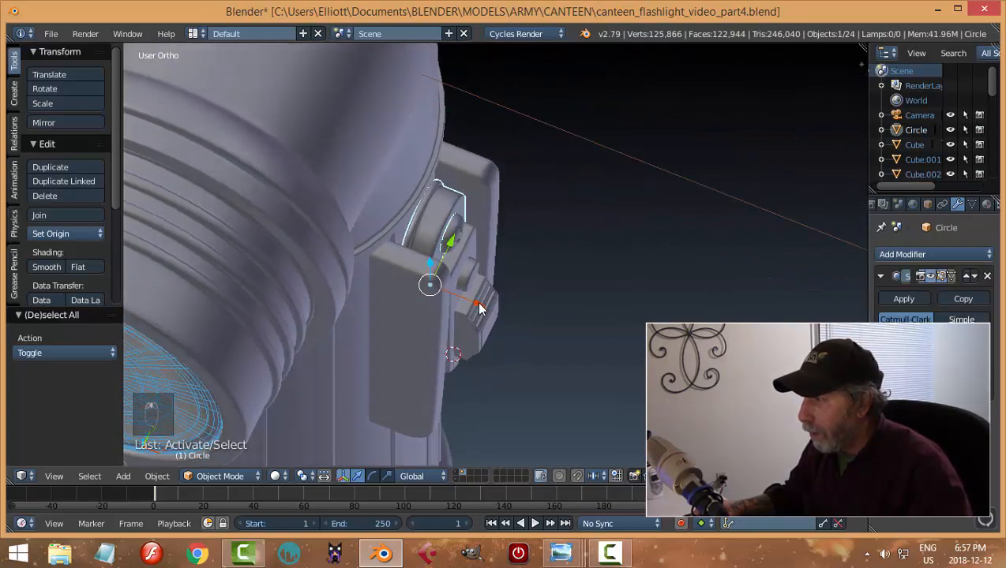
pyautogui.moveTo(479, 308); pyautogui.dragTo(478, 310)
pyautogui.moveTo(532, 263); pyautogui.dragTo(498, 273, button='middle')
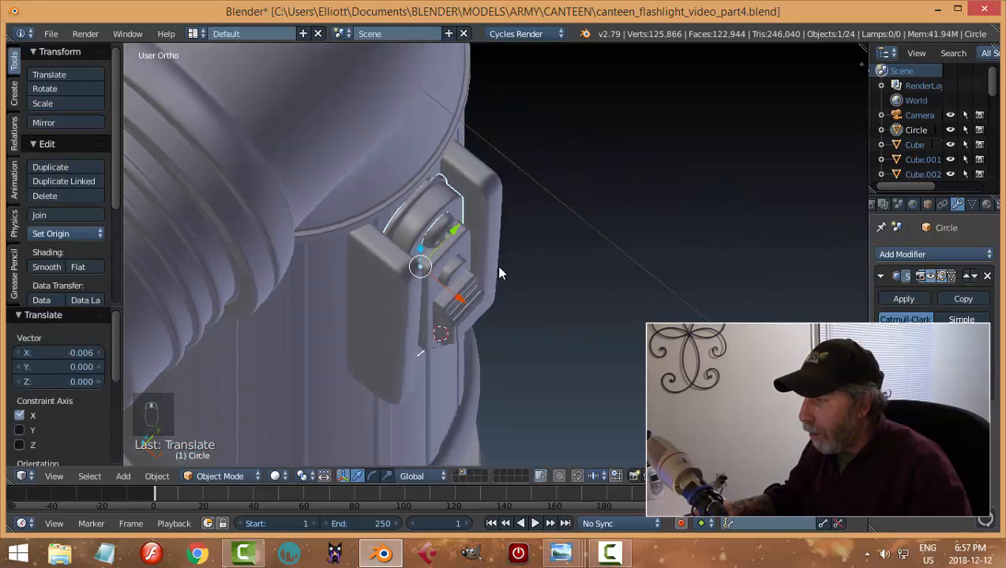
pyautogui.moveTo(462, 307); pyautogui.dragTo(500, 264)
# Scale the switch's base plate by about 1.17 along X, and deselect it
pyautogui.press('s')
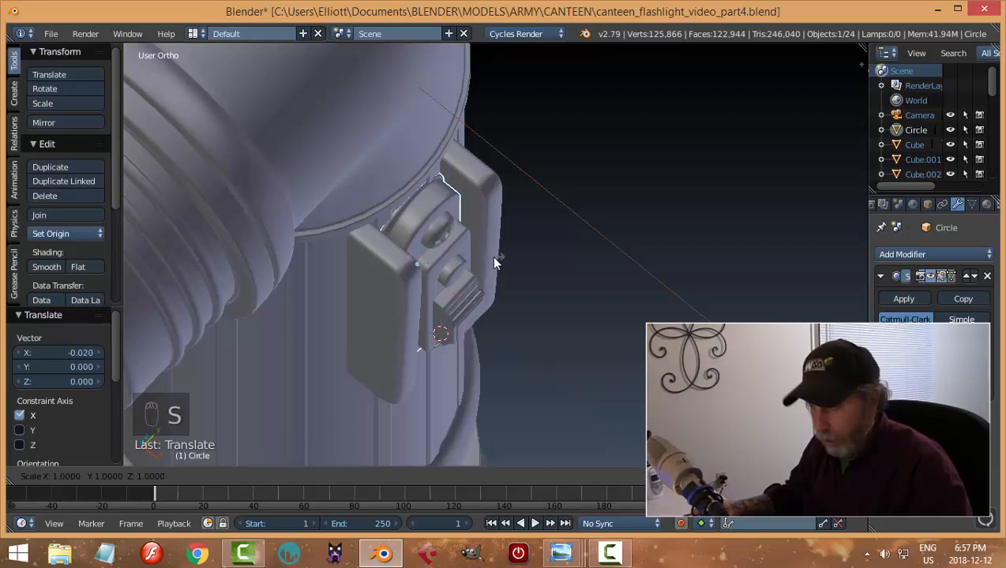
pyautogui.press('x')
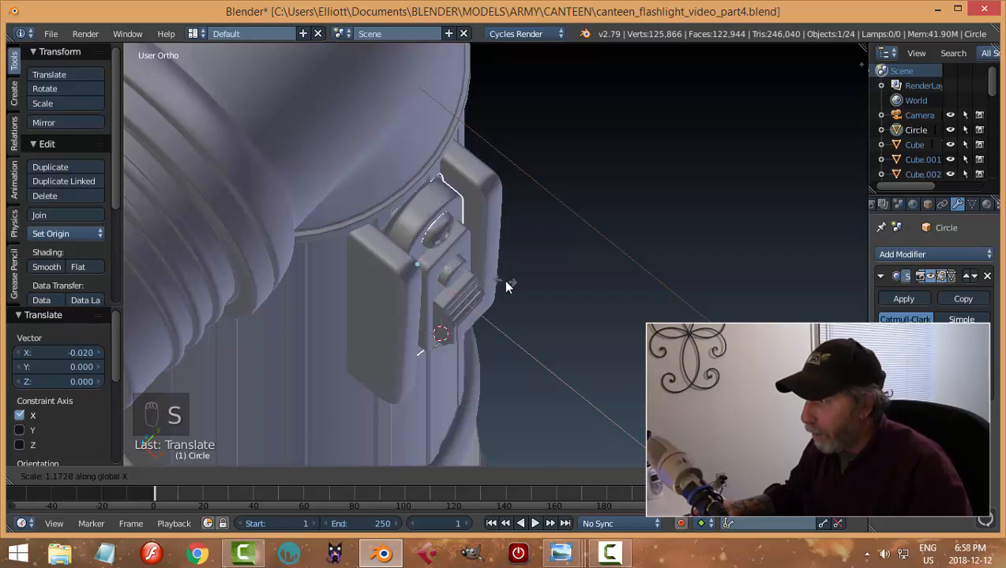
pyautogui.click(508, 287)
pyautogui.press('a')
# Examine the switch assembly from several angles and compare it with the flashlight reference photos
pyautogui.moveTo(557, 269); pyautogui.dragTo(452, 178, button='middle')
pyautogui.scroll(-5, 550, 283)
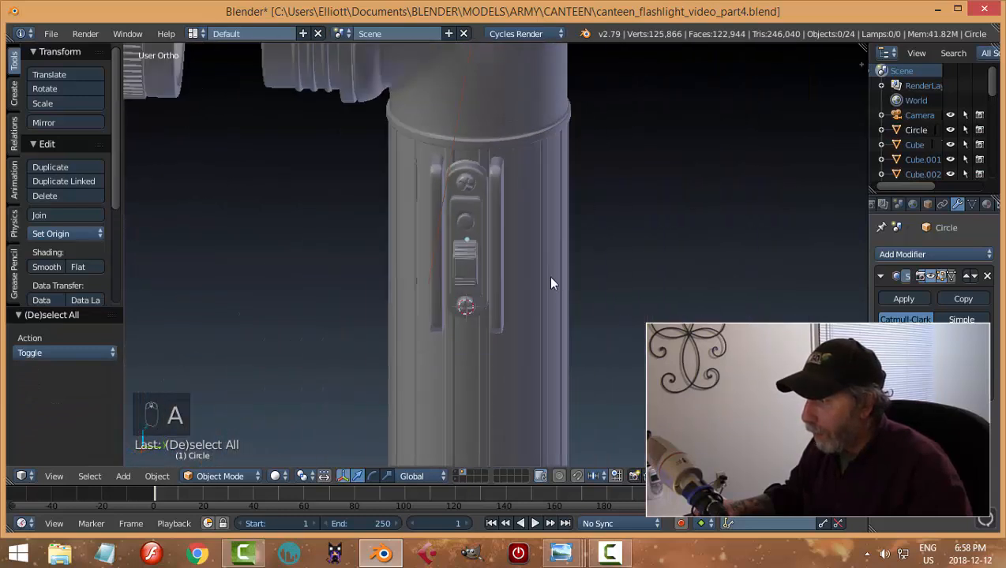
pyautogui.scroll(1, 480, 235)
pyautogui.moveTo(550, 283); pyautogui.dragTo(471, 397, button='middle')
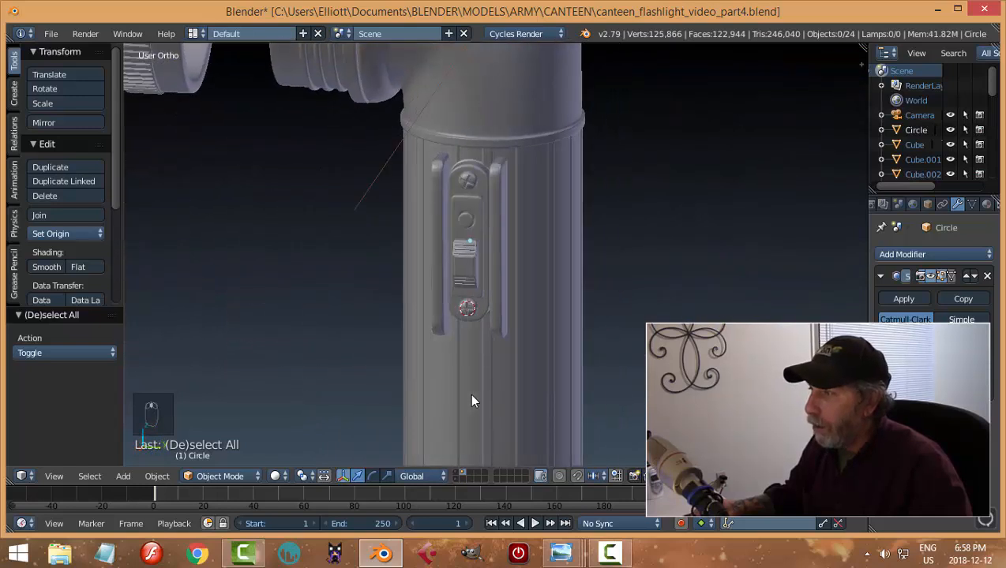
pyautogui.scroll(2, 486, 324)
pyautogui.moveTo(488, 332); pyautogui.dragTo(462, 256, button='middle')
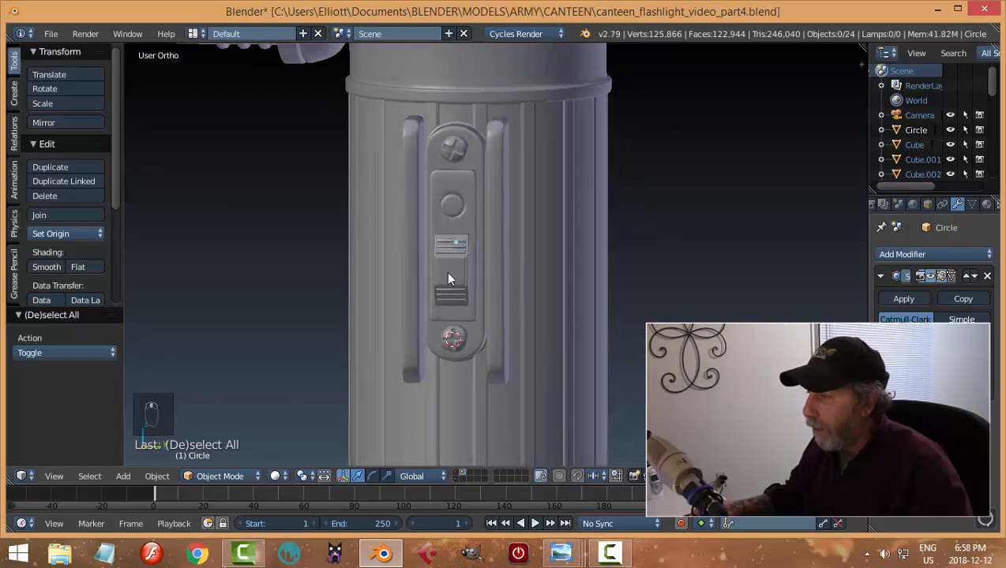
pyautogui.moveTo(561, 553)
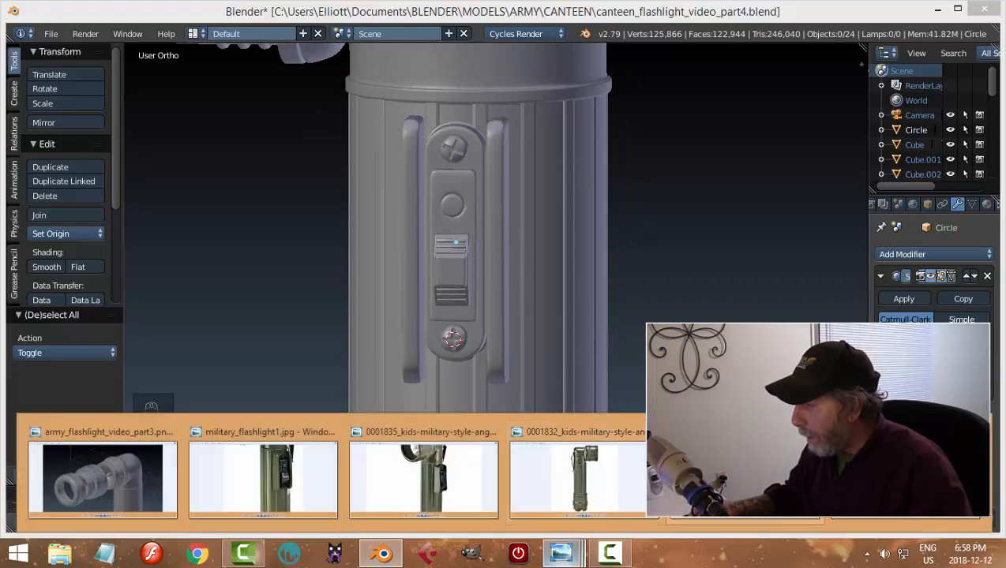
pyautogui.moveTo(745, 482)
pyautogui.moveTo(608, 494)
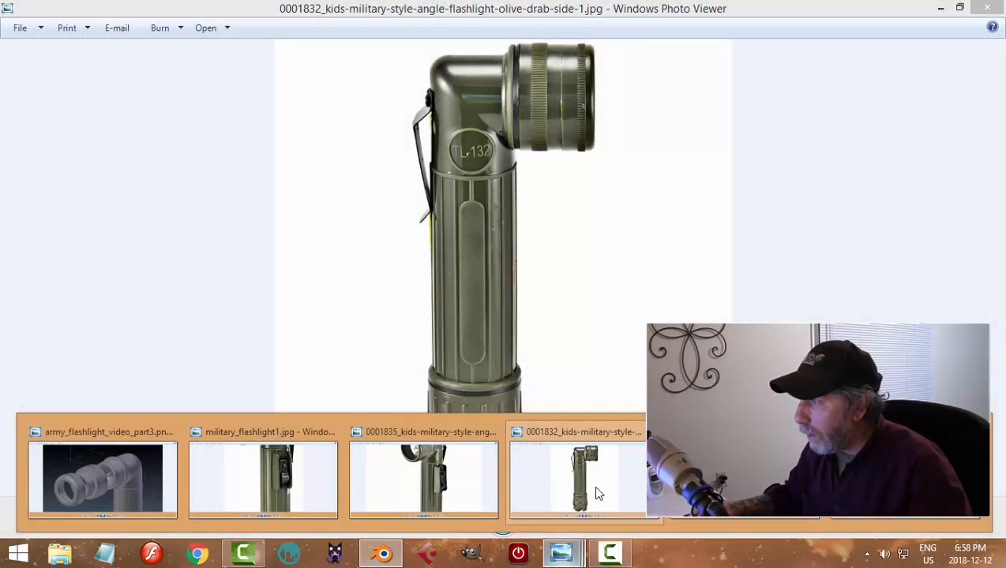
pyautogui.moveTo(431, 485)
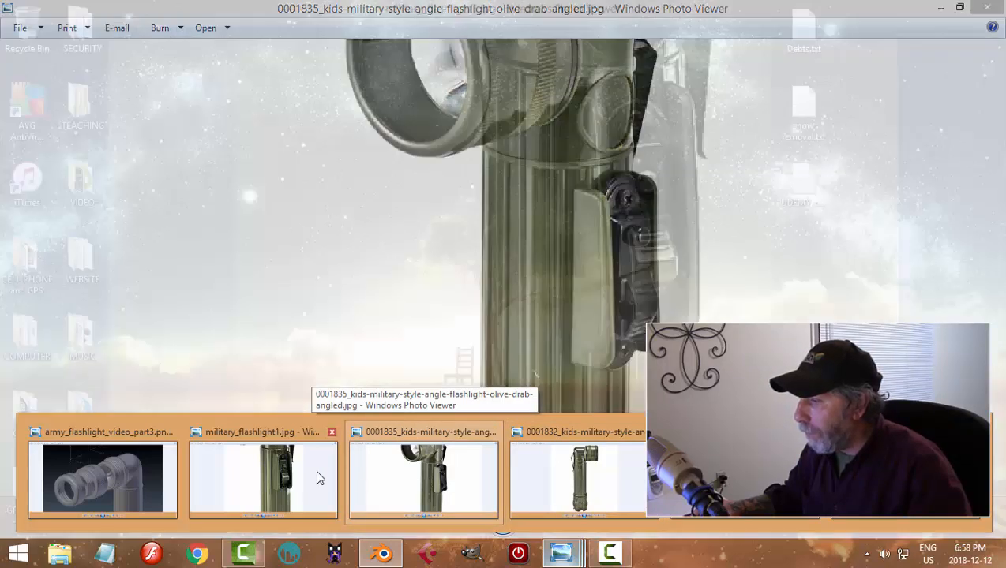
pyautogui.moveTo(311, 477)
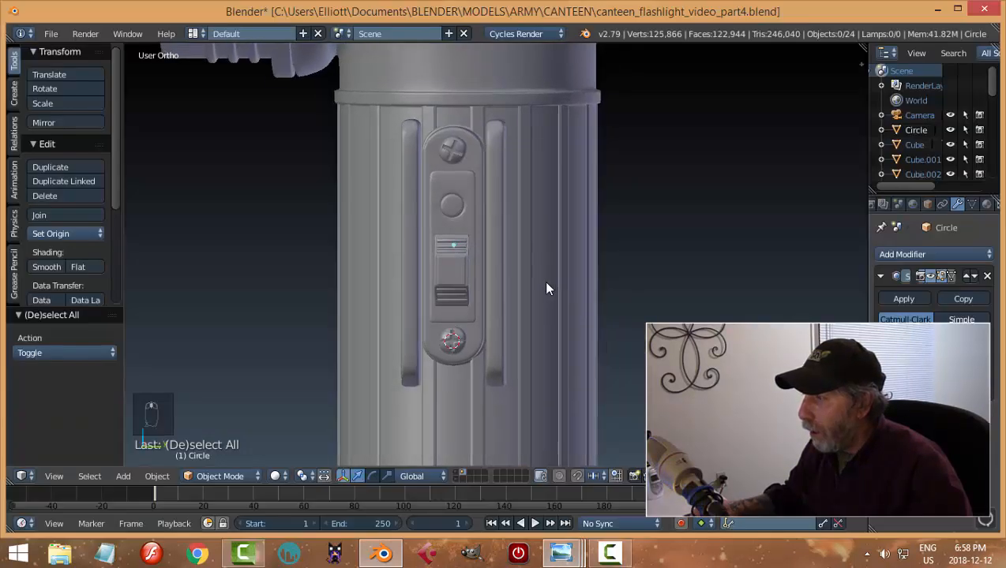
# Move the ridged slide switch slightly down along Z within its recessed plate, and deselect it
pyautogui.moveTo(544, 291); pyautogui.dragTo(544, 300, button='middle')
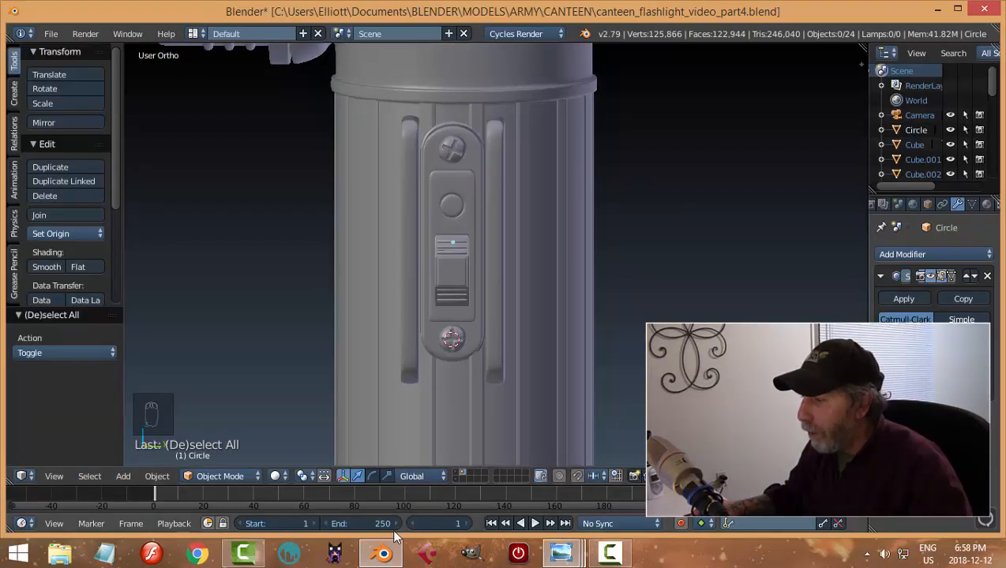
pyautogui.moveTo(904, 482)
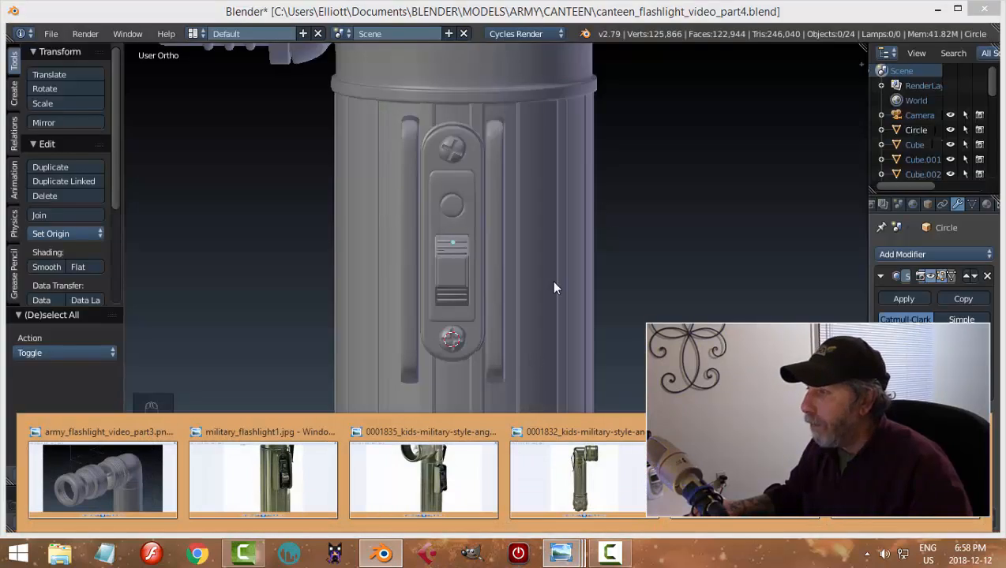
pyautogui.moveTo(610, 283); pyautogui.dragTo(559, 313, button='middle')
pyautogui.hotkey('ctrl', 's')
pyautogui.scroll(3, 538, 314)
pyautogui.rightClick(455, 274)
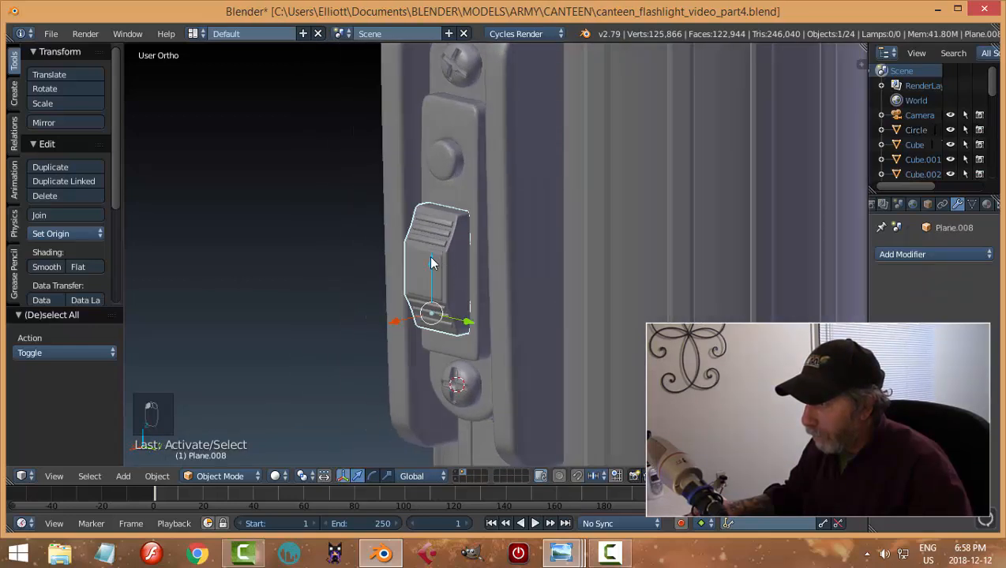
pyautogui.press('g')
pyautogui.press('z')
pyautogui.click(555, 294)
pyautogui.press('a')
# Save the file, overwriting canteen_flashlight_video_part4.blend
pyautogui.scroll(-3, 498, 317)
pyautogui.moveTo(498, 316); pyautogui.dragTo(548, 260, button='middle')
pyautogui.scroll(2, 565, 306)
pyautogui.hotkey('ctrl', 's')
pyautogui.click(561, 294)
pyautogui.hotkey('ctrl', 's')
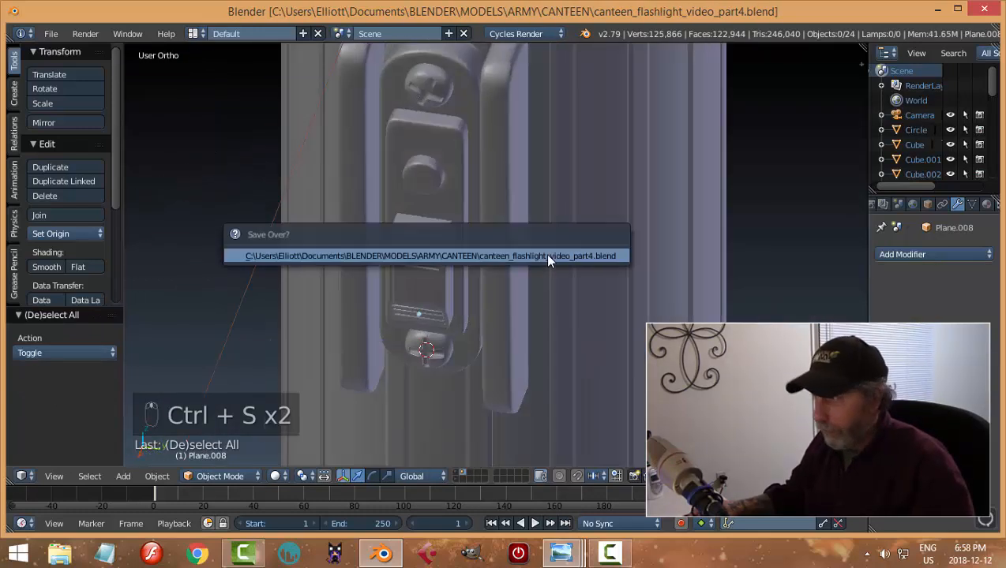
pyautogui.click(548, 256)
# Compare how far the flashlight's slide switch and button protrude with the back-view reference photo
pyautogui.scroll(-1, 596, 305)
pyautogui.scroll(-6, 593, 272)
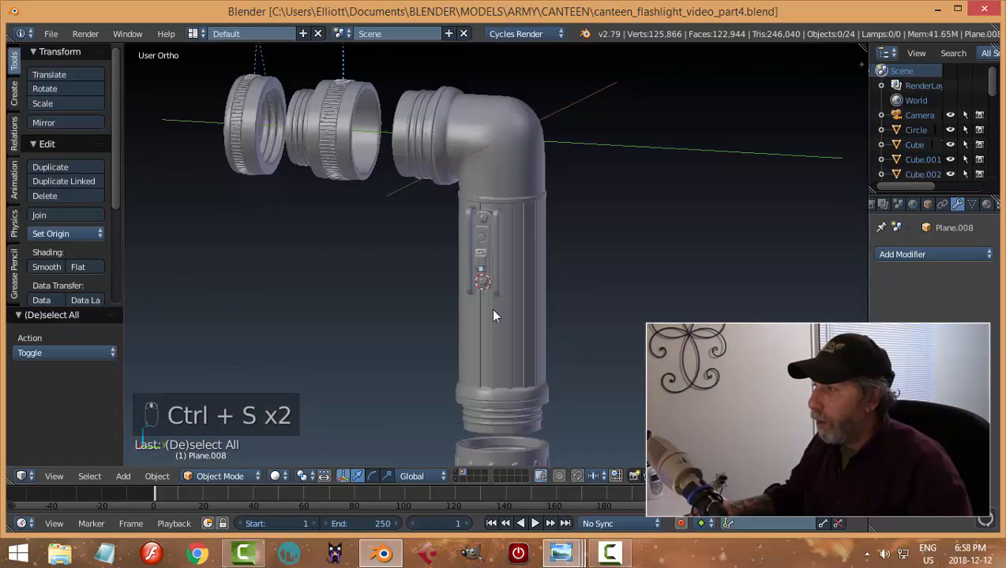
pyautogui.moveTo(593, 274); pyautogui.dragTo(630, 325, button='middle')
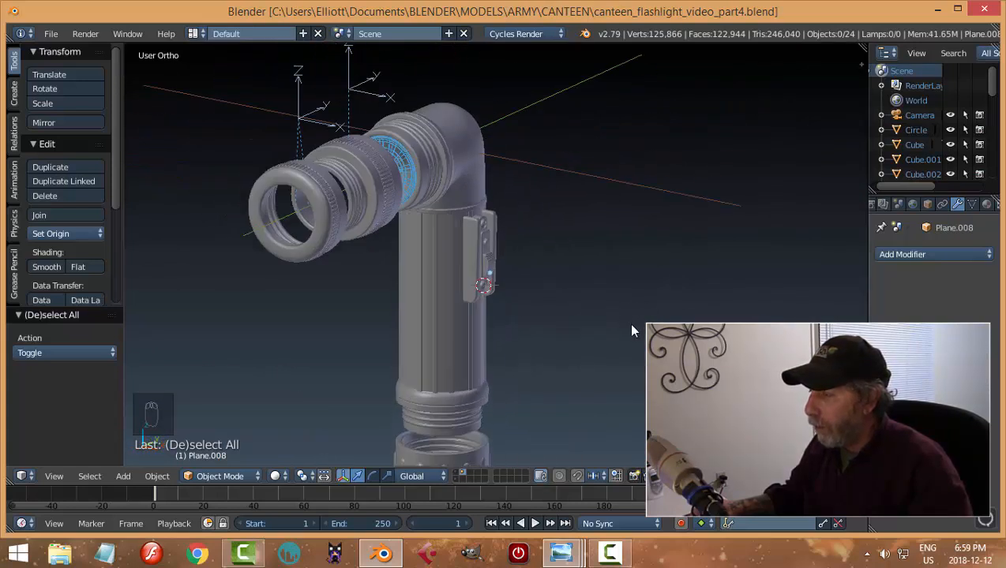
pyautogui.scroll(2, 552, 324)
pyautogui.moveTo(553, 323); pyautogui.dragTo(532, 321, button='middle')
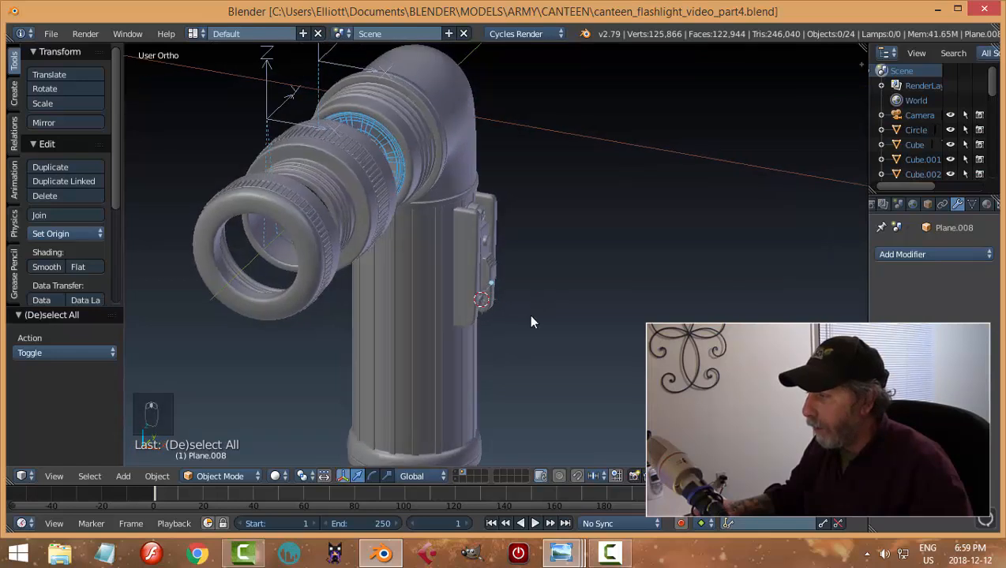
pyautogui.moveTo(561, 553)
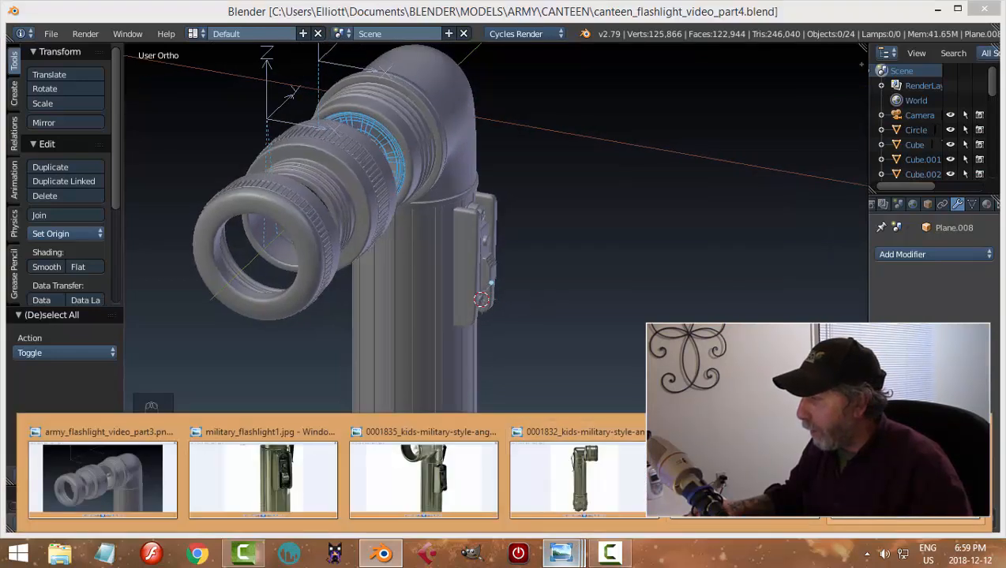
pyautogui.click(853, 517)
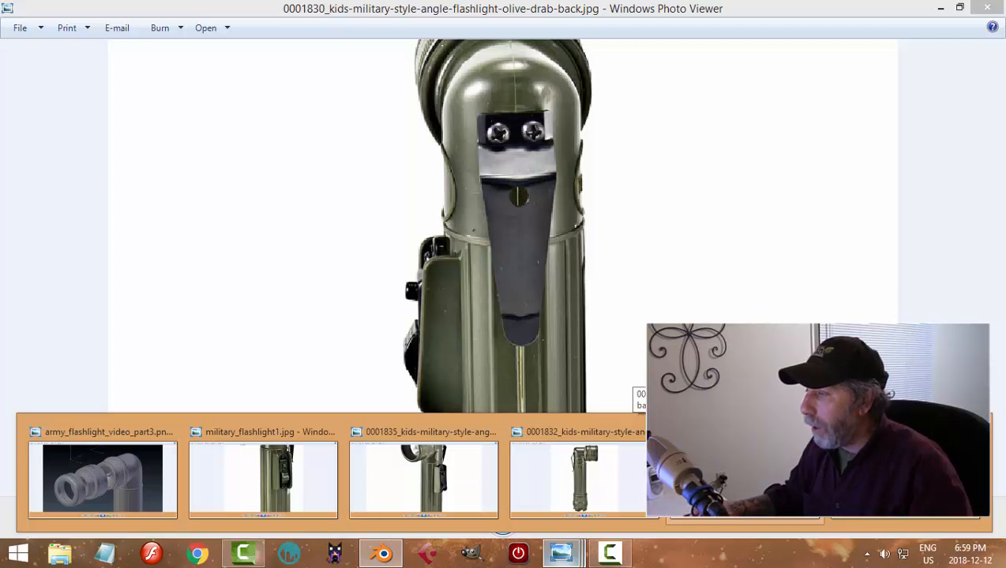
pyautogui.click(744, 473)
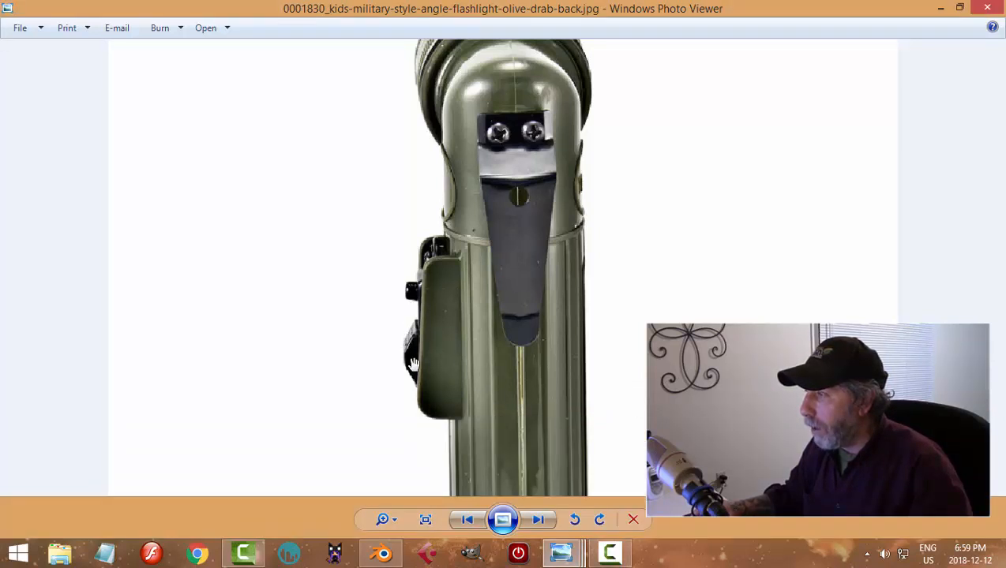
pyautogui.click(382, 550)
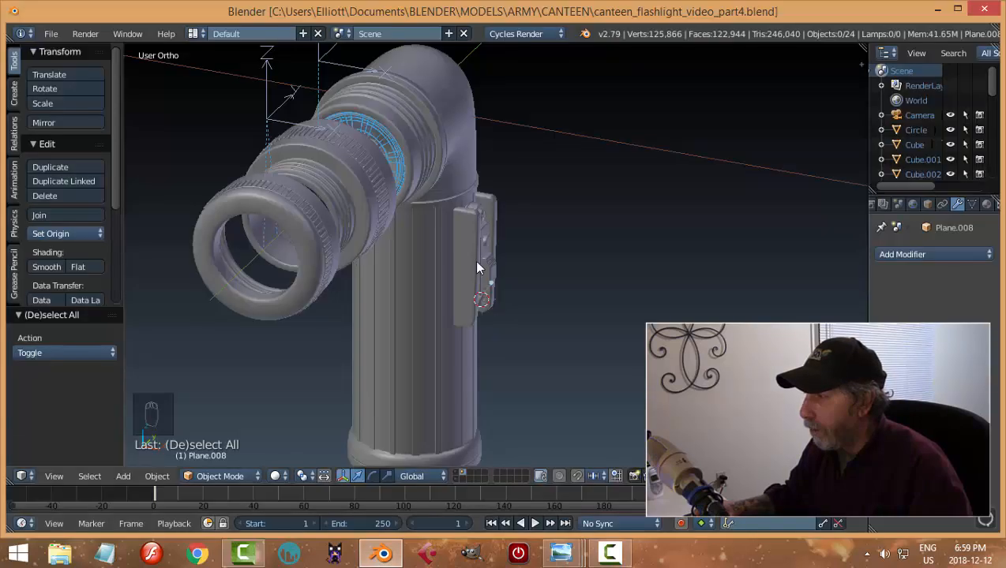
# Move the ridged slide switch -0.019 along X, closer to the flashlight body
pyautogui.scroll(6, 551, 243)
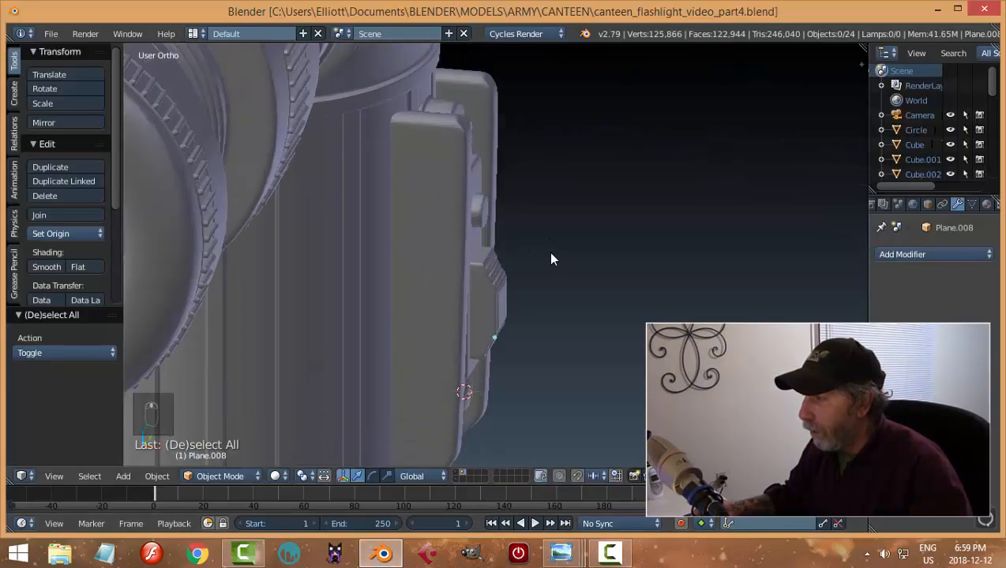
pyautogui.rightClick(506, 294)
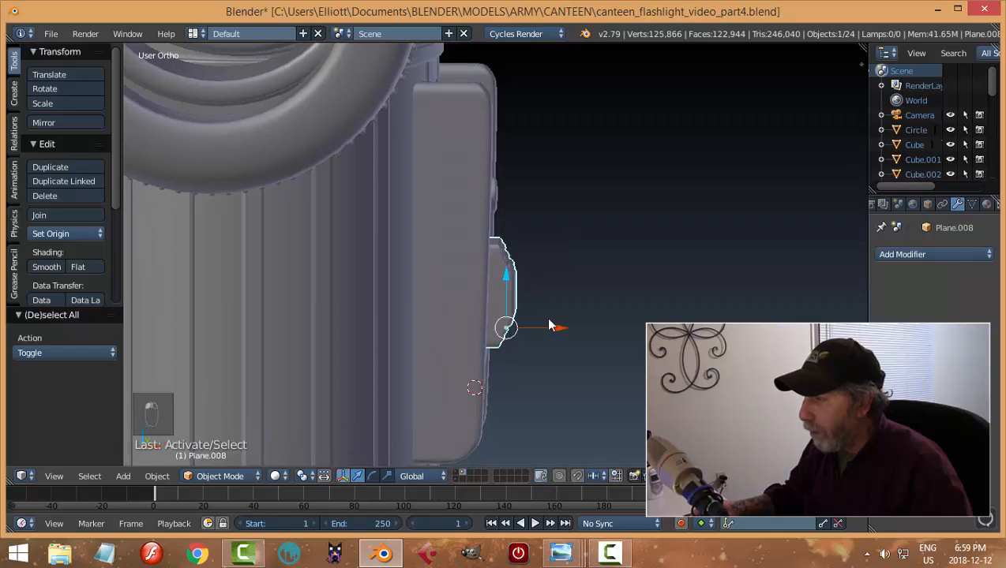
pyautogui.moveTo(550, 324); pyautogui.dragTo(557, 322)
# Move the round push button above the slide switch 0.026 along X, outward from the body, and deselect it
pyautogui.moveTo(564, 314); pyautogui.dragTo(418, 272, button='middle')
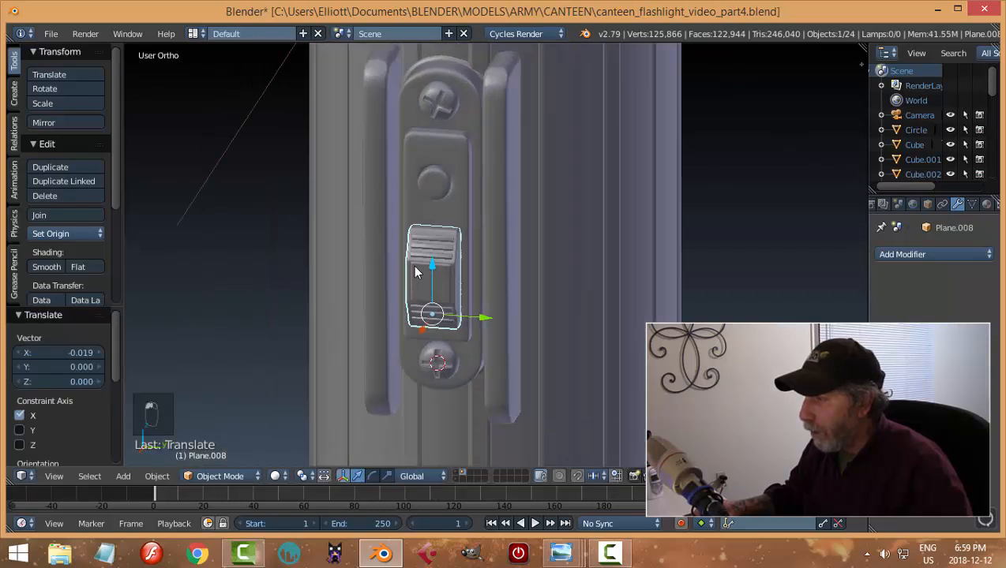
pyautogui.rightClick(434, 193)
pyautogui.moveTo(434, 192); pyautogui.dragTo(454, 194, button='middle')
pyautogui.moveTo(423, 176); pyautogui.dragTo(503, 207)
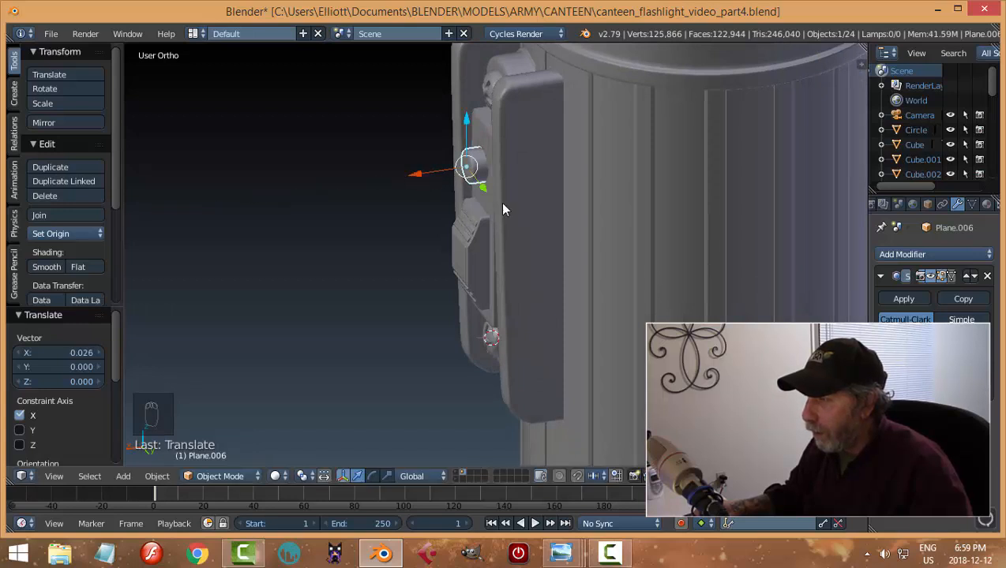
pyautogui.press('a')
# Save the adjusted switch assembly over the existing file
pyautogui.moveTo(532, 237); pyautogui.dragTo(513, 269, button='middle')
pyautogui.hotkey('ctrl', 's')
pyautogui.click(584, 277)
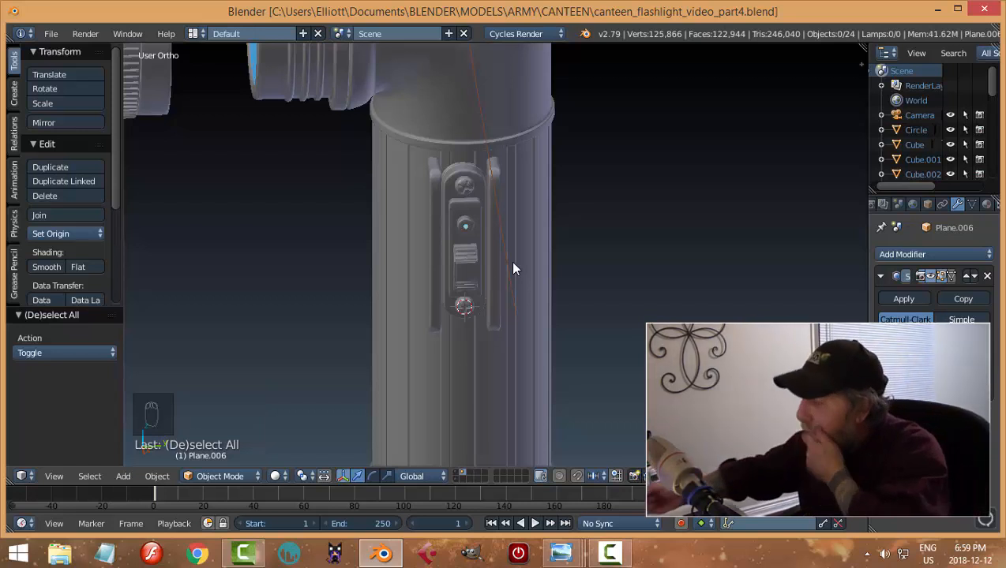
# Examine the flashlight in the back orthographic view and study the clip in the back-view reference photo
pyautogui.moveTo(614, 275)
pyautogui.mouseDown(button='middle')
pyautogui.moveTo(597, 267)
pyautogui.moveTo(606, 271)
pyautogui.mouseUp(button='middle')
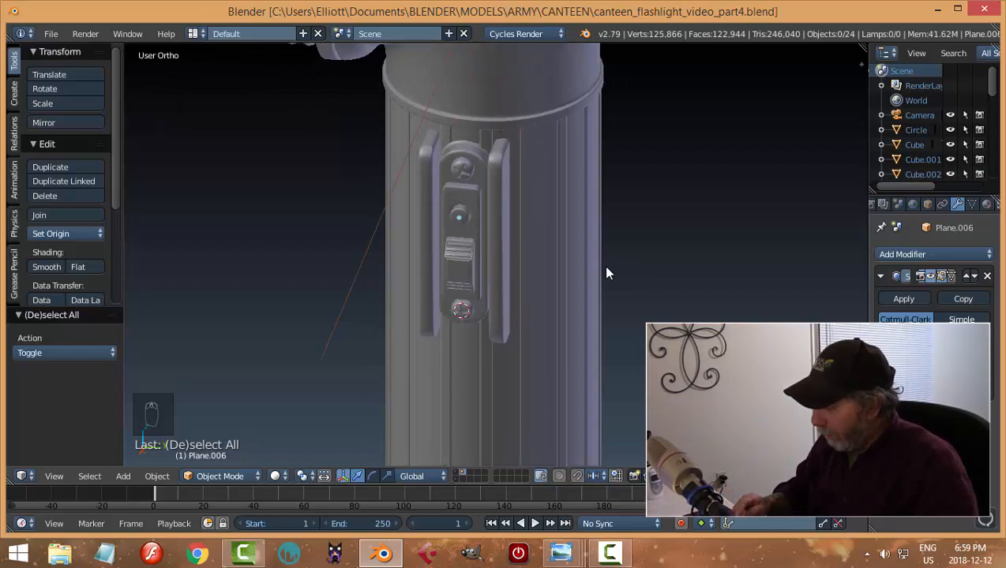
pyautogui.press('KP_1')
pyautogui.press('ctrl+KP_1')
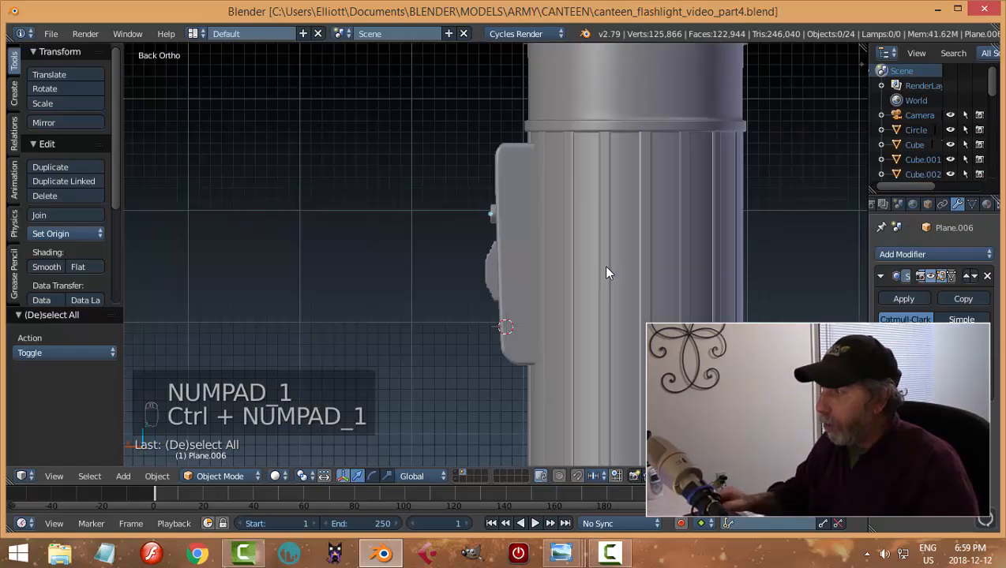
pyautogui.keyDown('shift'); pyautogui.moveTo(581, 248); pyautogui.dragTo(522, 264, button='middle'); pyautogui.keyUp('shift')
pyautogui.scroll(-1, 536, 269)
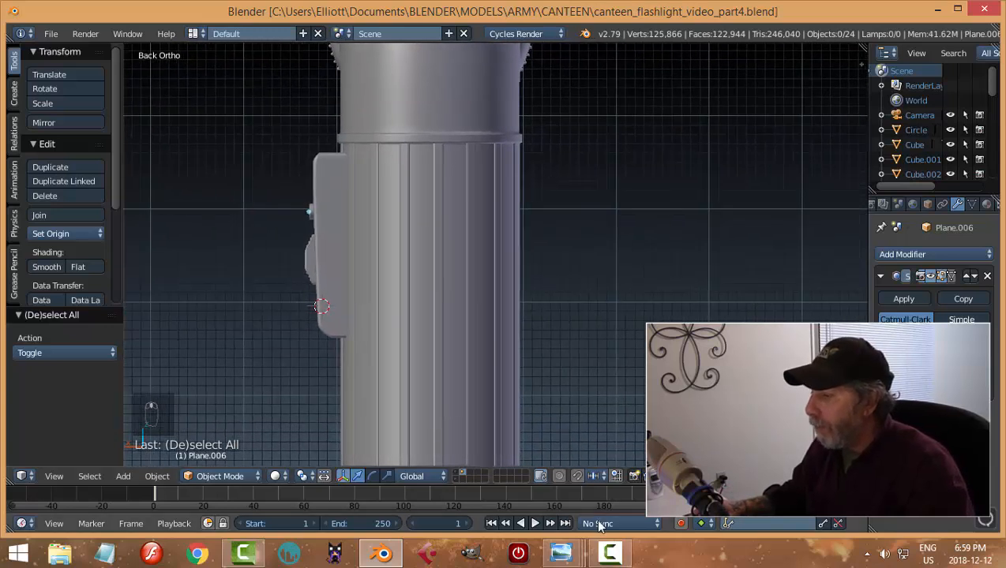
pyautogui.moveTo(561, 553)
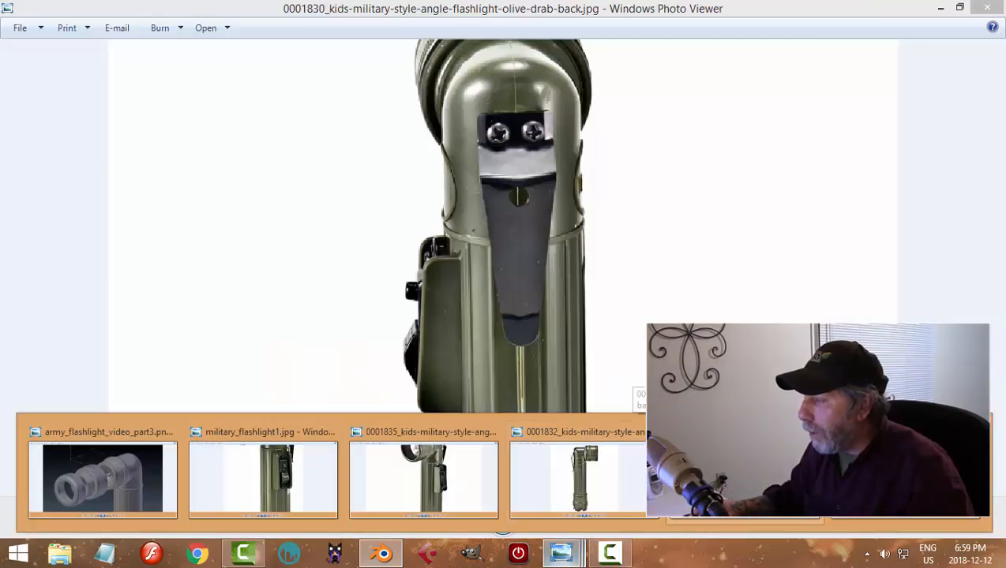
pyautogui.click(745, 480)
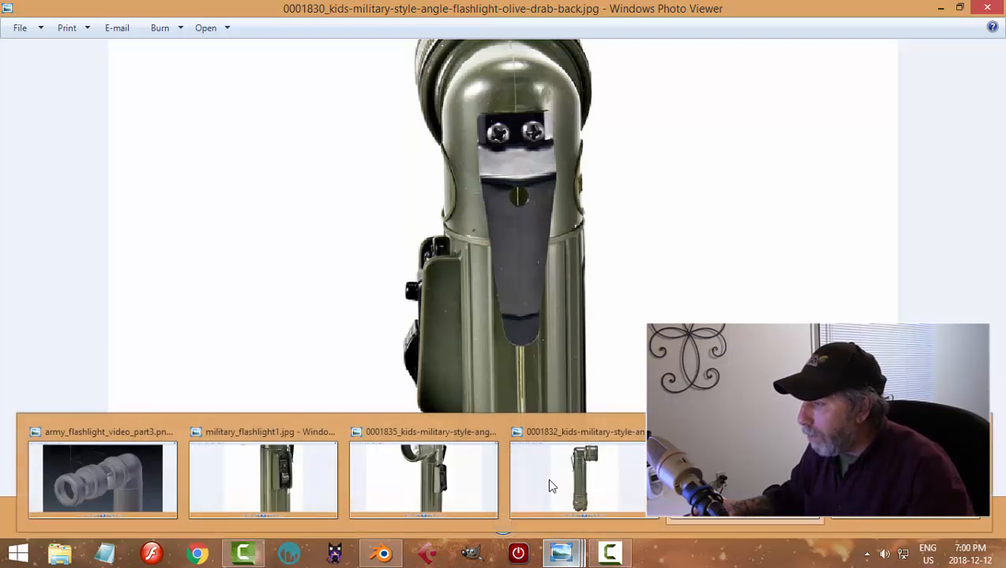
pyautogui.click(382, 554)
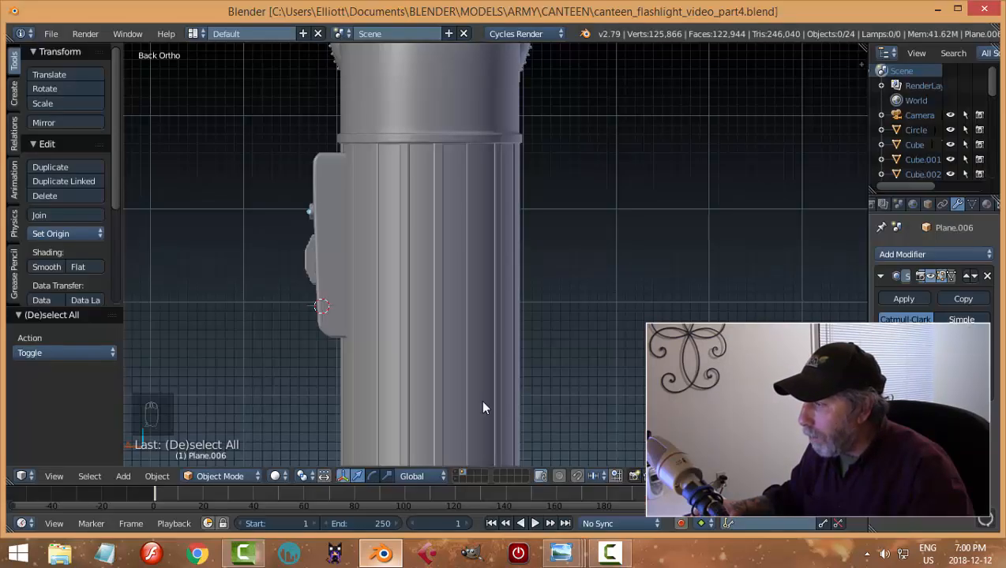
# Snap the 3D cursor to the narrow central face on the back of the ribbed flashlight body, returning to Object Mode
pyautogui.rightClick(434, 240)
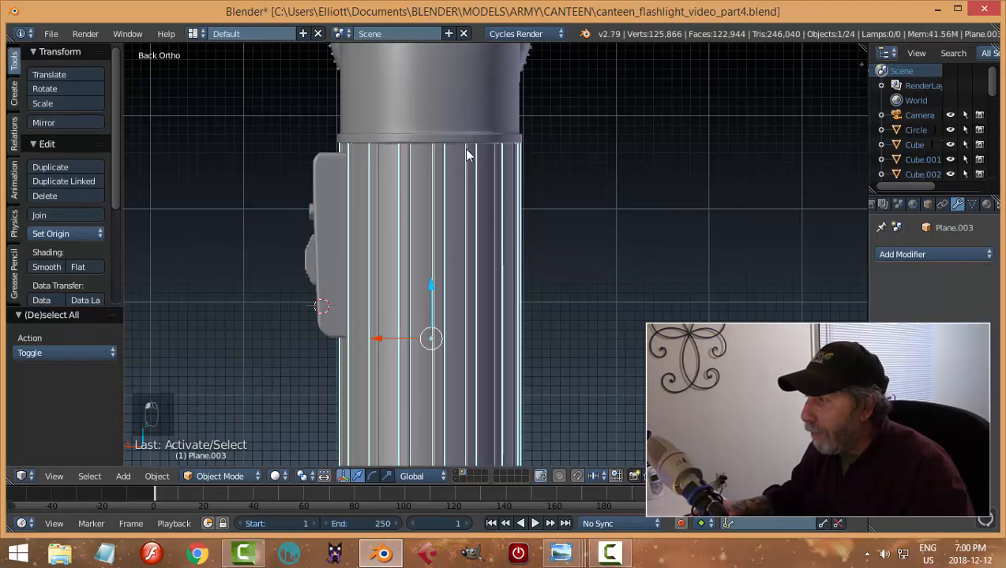
pyautogui.press('Tab')
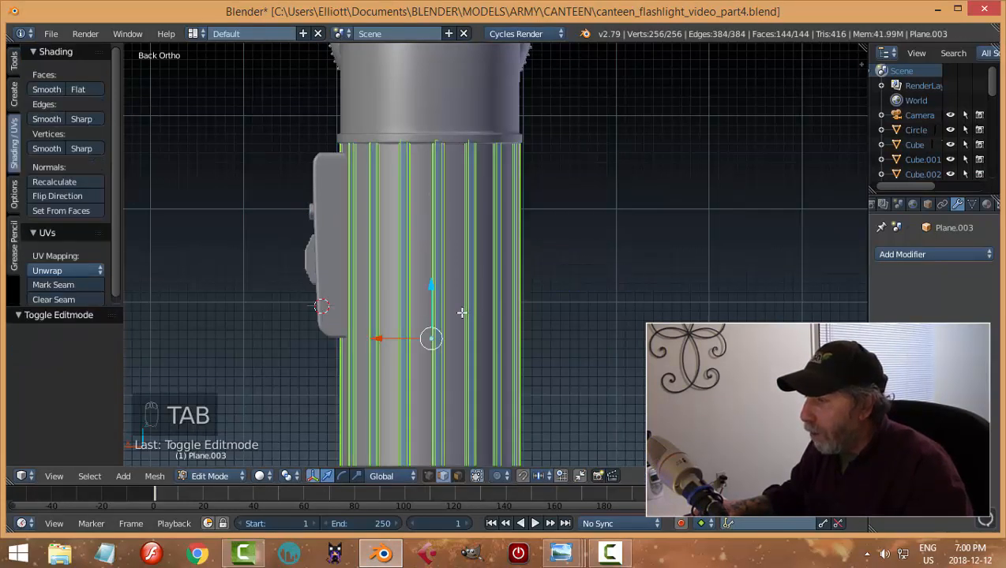
pyautogui.scroll(2, 450, 313)
pyautogui.press('a')
pyautogui.press('a')
pyautogui.hotkey('ctrl', 'Tab')
pyautogui.click(438, 318)
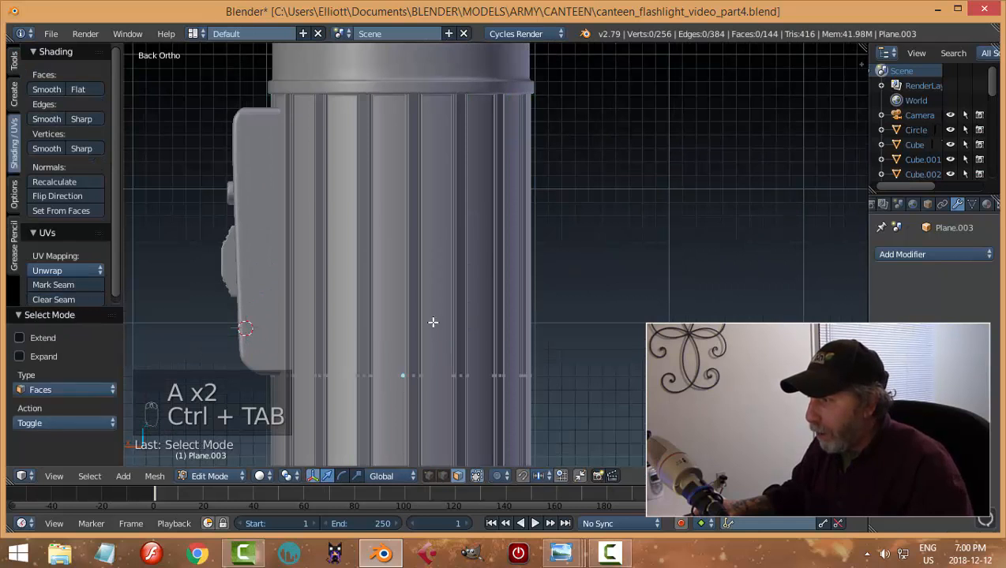
pyautogui.rightClick(415, 373)
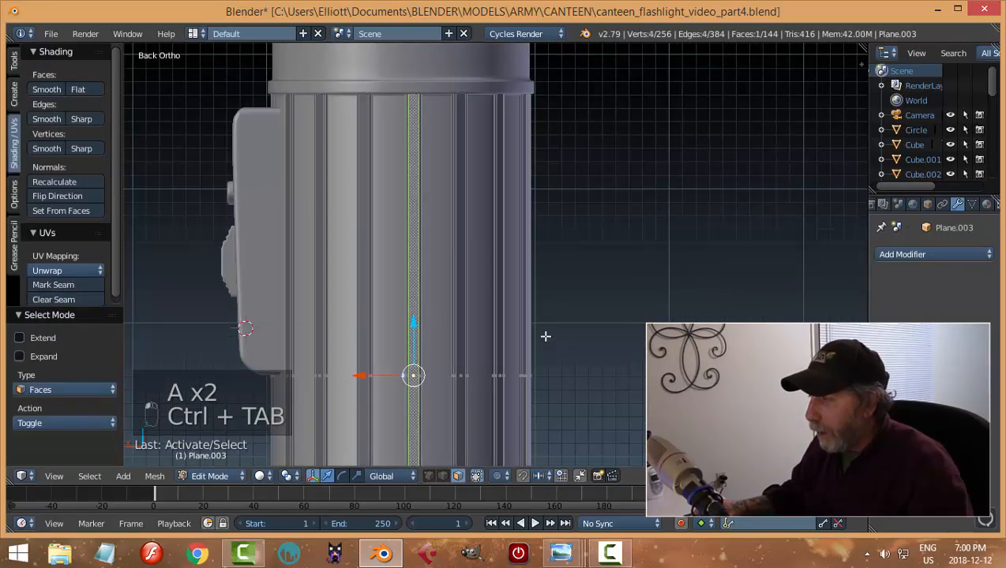
pyautogui.scroll(-2, 545, 336)
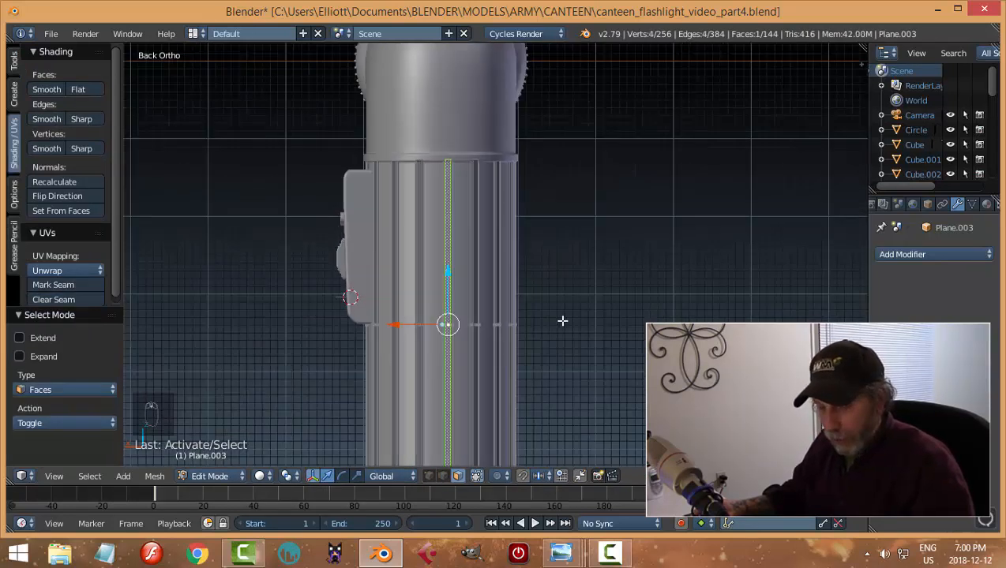
pyautogui.hotkey('shift', 's')
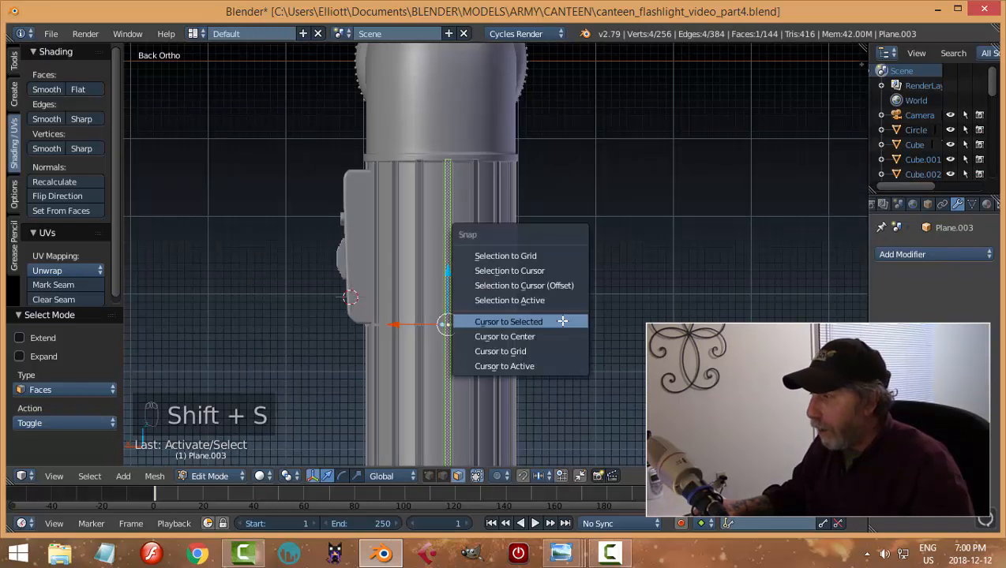
pyautogui.click(562, 322)
pyautogui.press('a')
pyautogui.press('Tab')
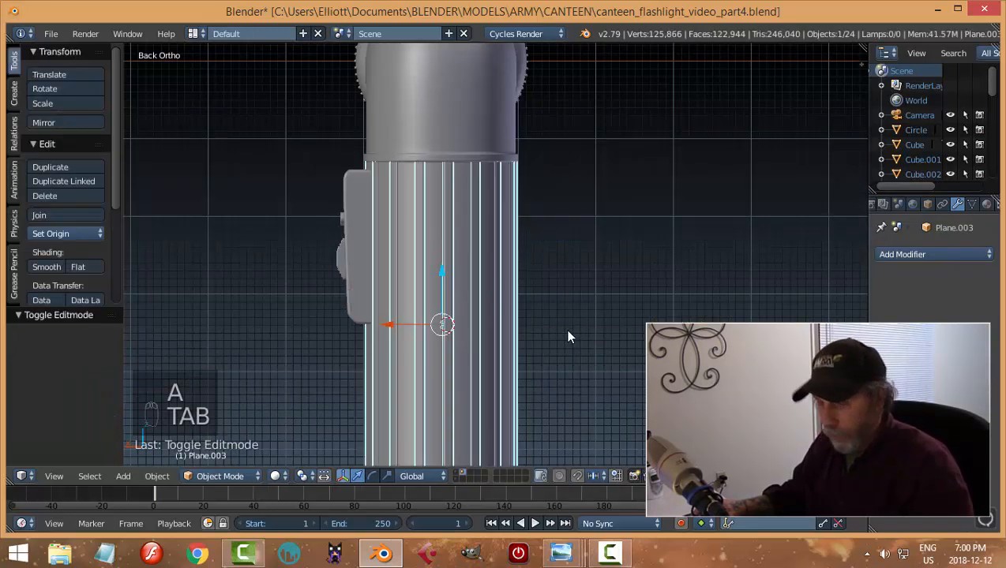
# Add a mesh circle with 12 vertices at the 3D cursor
pyautogui.hotkey('shift', 'a')
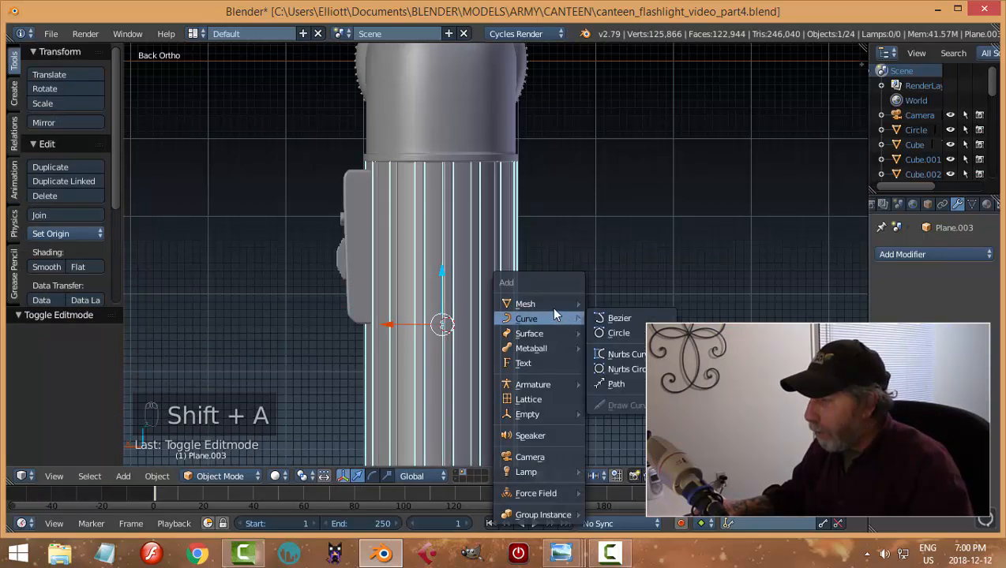
pyautogui.moveTo(551, 305)
pyautogui.click(613, 333)
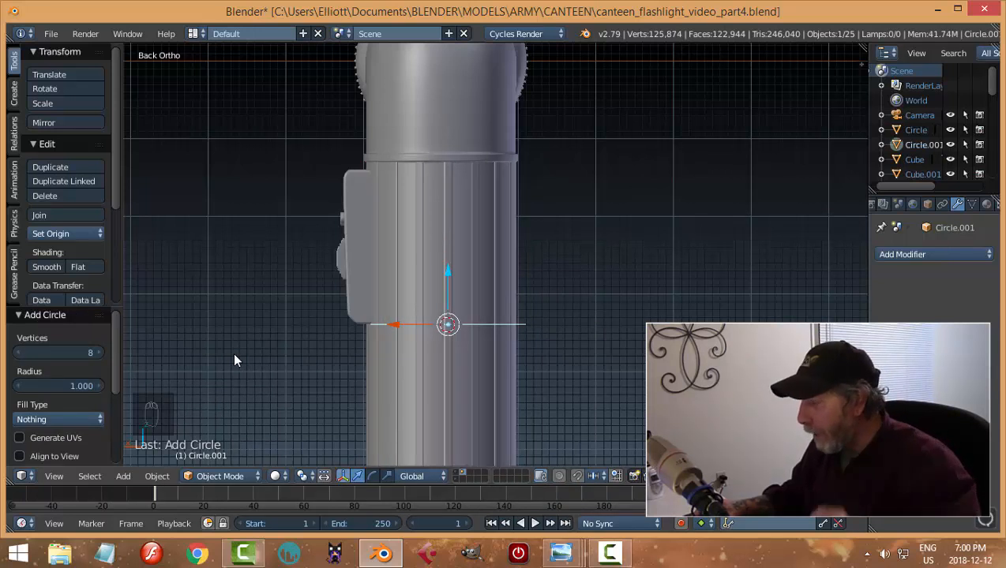
pyautogui.click(77, 356)
pyautogui.write('1')
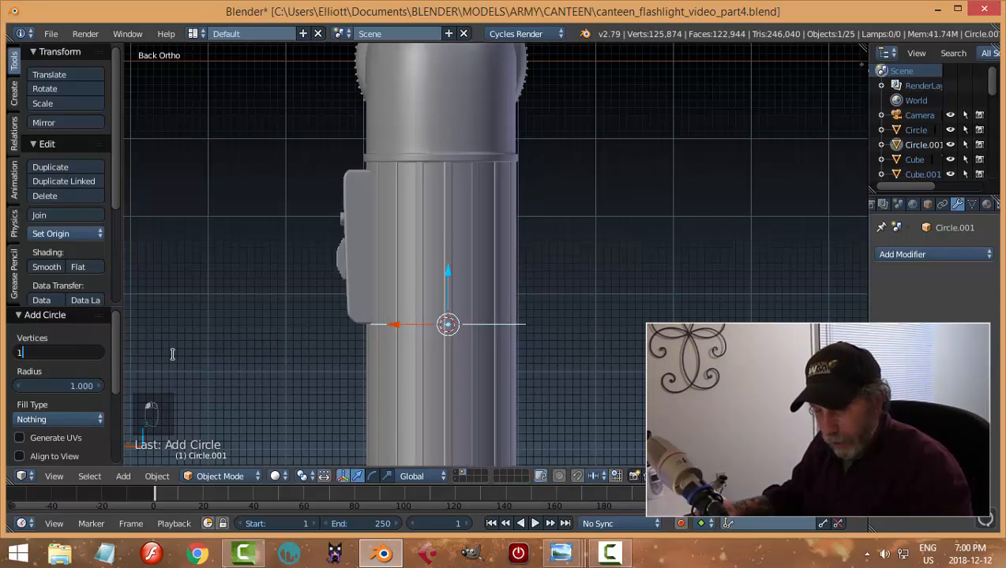
pyautogui.write('2')
pyautogui.press('Return')
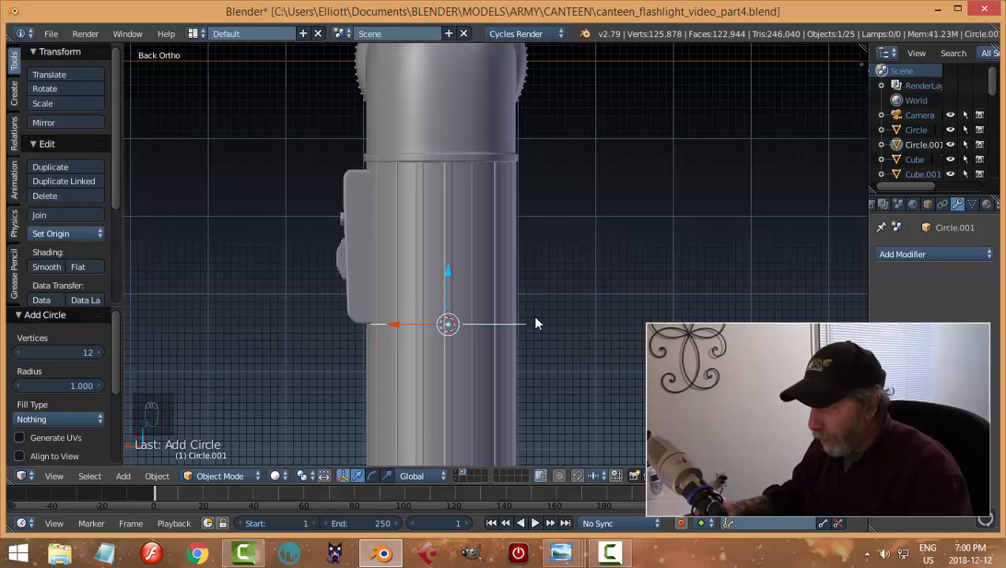
# Rotate the new circle 90° about the X axis and enter Edit Mode with vertex selection
pyautogui.write('rx90')
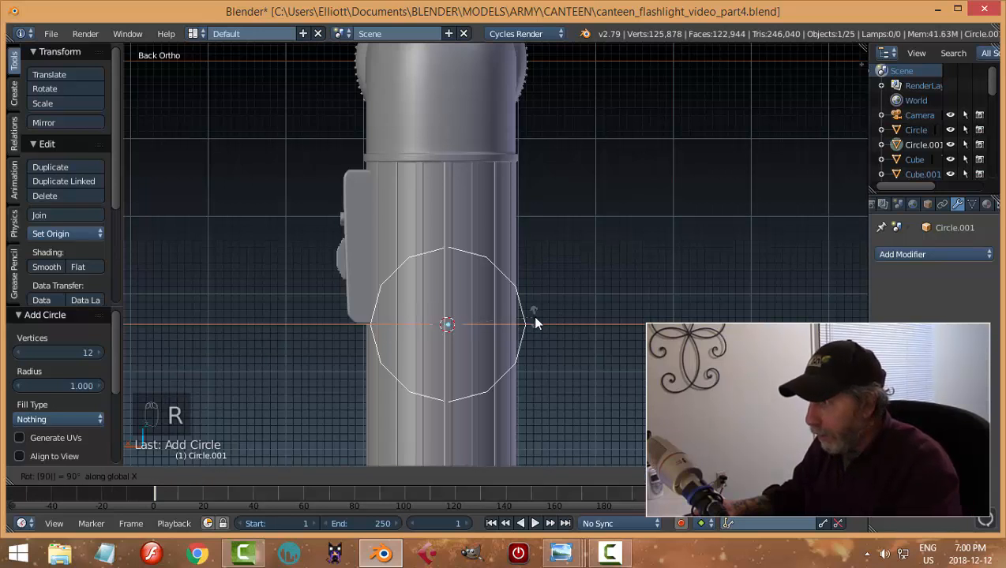
pyautogui.click(532, 315)
pyautogui.moveTo(581, 306); pyautogui.dragTo(575, 305, button='middle')
pyautogui.press('Tab')
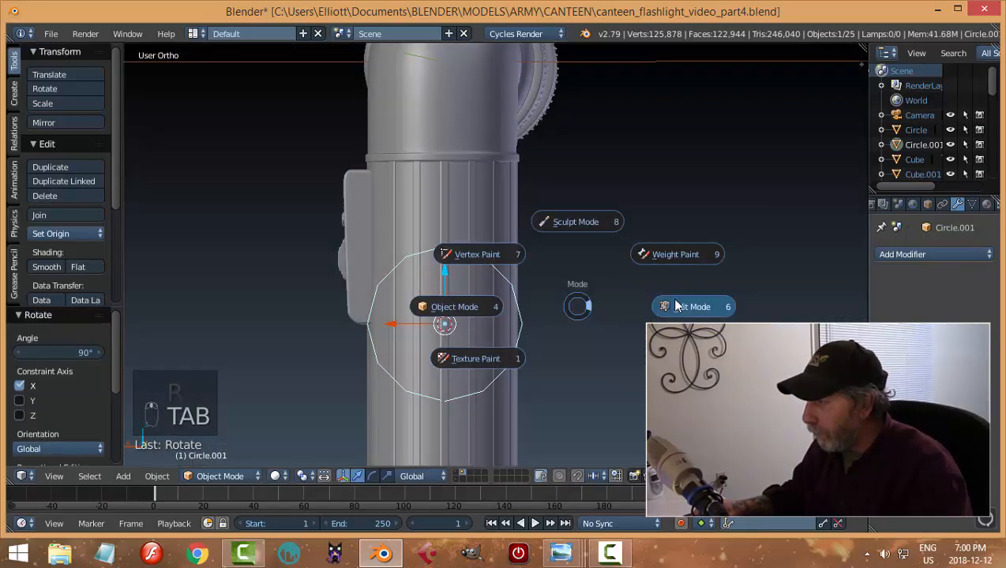
pyautogui.click(675, 306)
pyautogui.hotkey('ctrl', 'Tab')
pyautogui.click(574, 308)
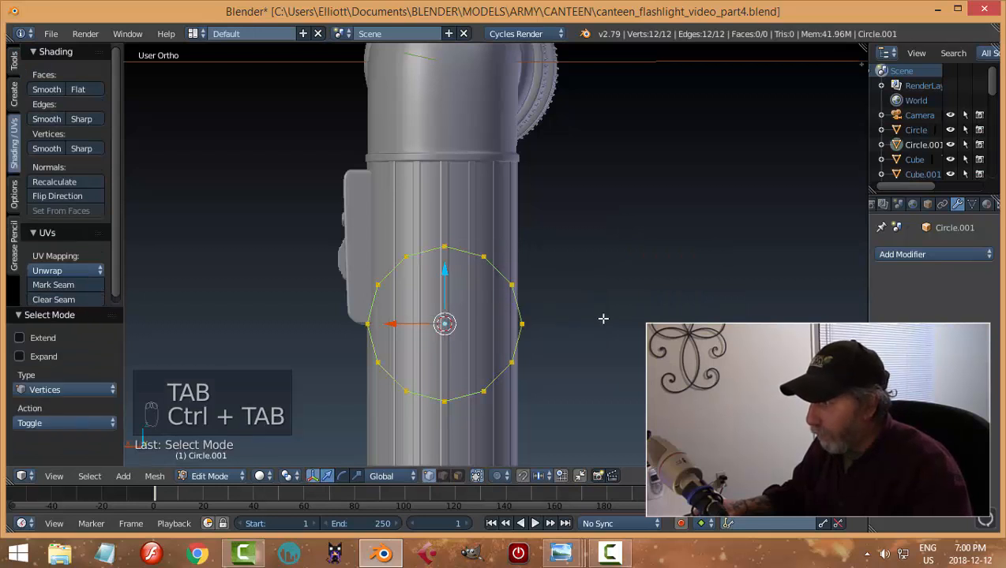
# Scale all of the circle's vertices down to about 0.41
pyautogui.press('a')
pyautogui.press('a')
pyautogui.press('a')
pyautogui.press('s')
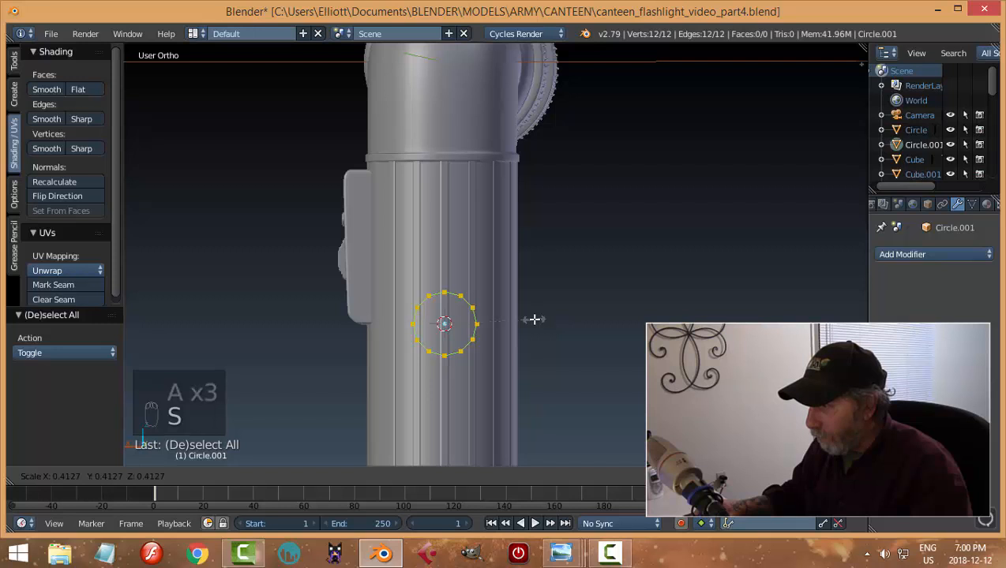
pyautogui.click(533, 319)
# Select only the five upper vertices of the circle
pyautogui.press('a')
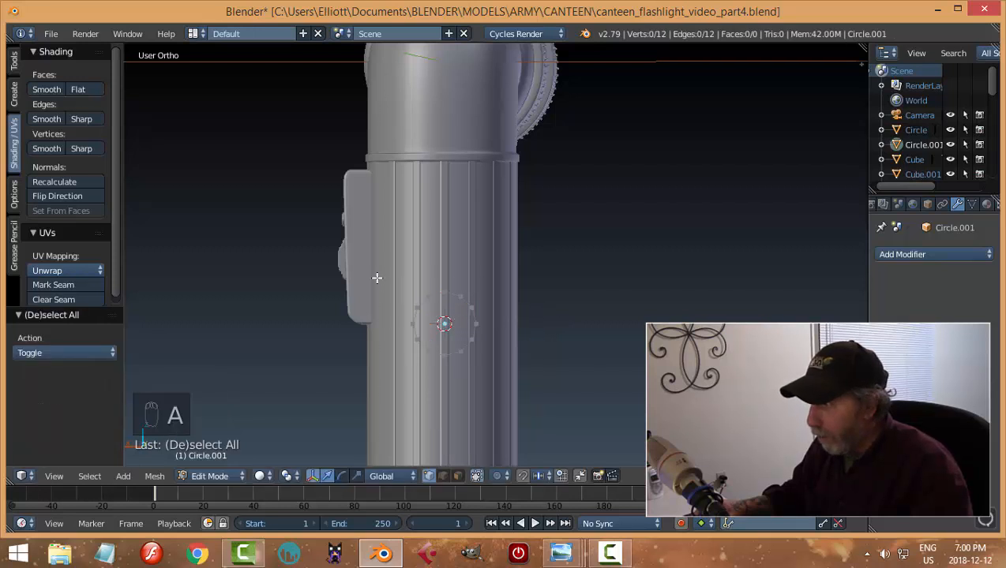
pyautogui.press('b')
pyautogui.moveTo(362, 268); pyautogui.dragTo(530, 313)
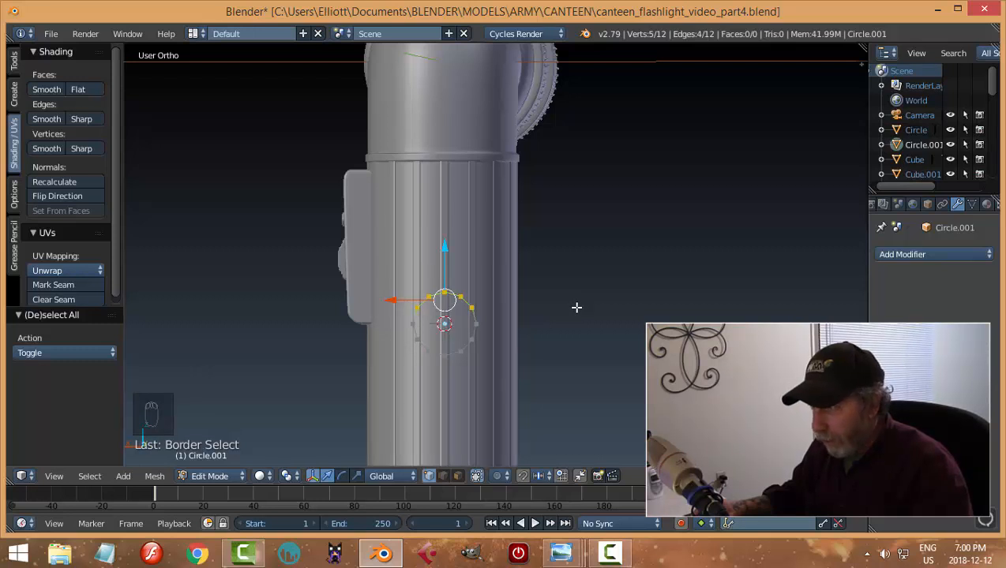
# Try to flatten the circle's five upper vertices to 0 along Z and lower them by about 0.295
pyautogui.press('s')
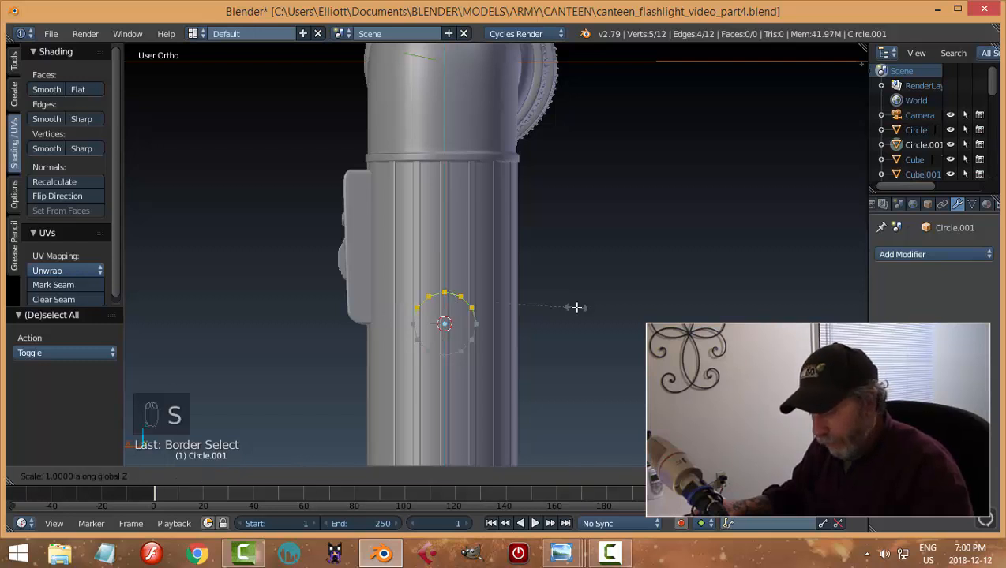
pyautogui.press('z')
pyautogui.press('0')
pyautogui.press('Return')
pyautogui.moveTo(446, 253); pyautogui.dragTo(447, 276)
pyautogui.scroll(6, 521, 326)
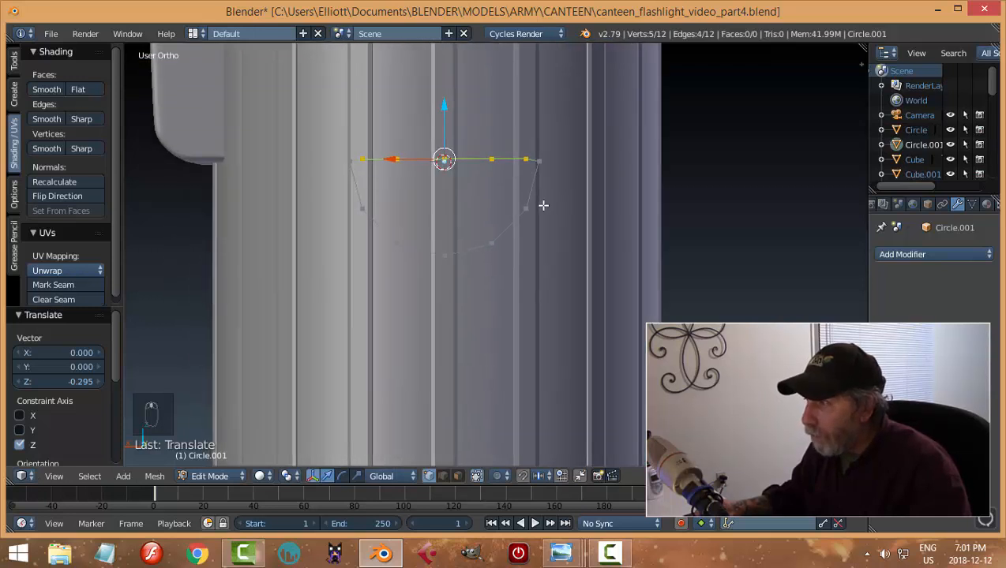
pyautogui.press('a')
pyautogui.rightClick(363, 160)
pyautogui.keyDown('shift'); pyautogui.rightClick(363, 208); pyautogui.keyUp('shift')
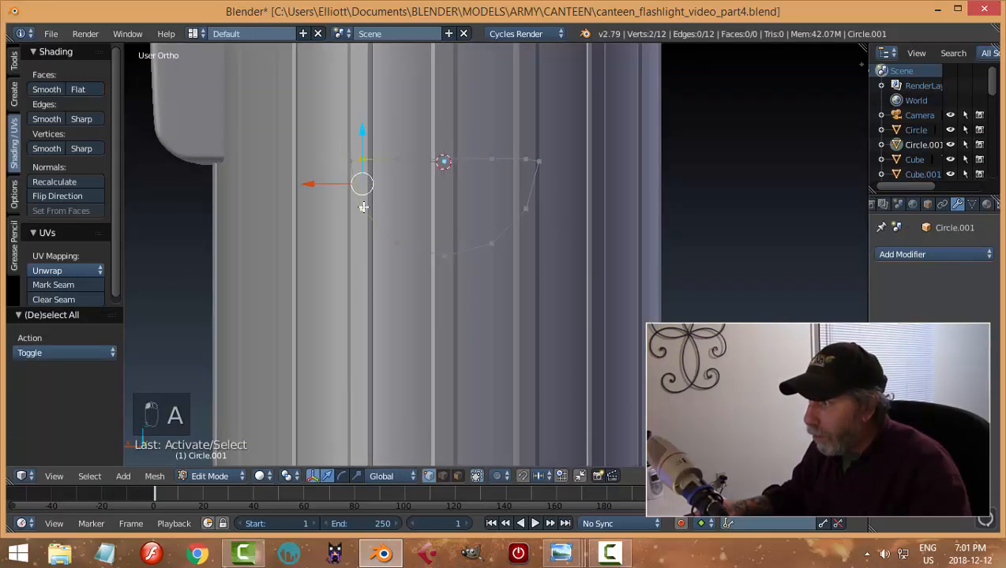
pyautogui.press('a')
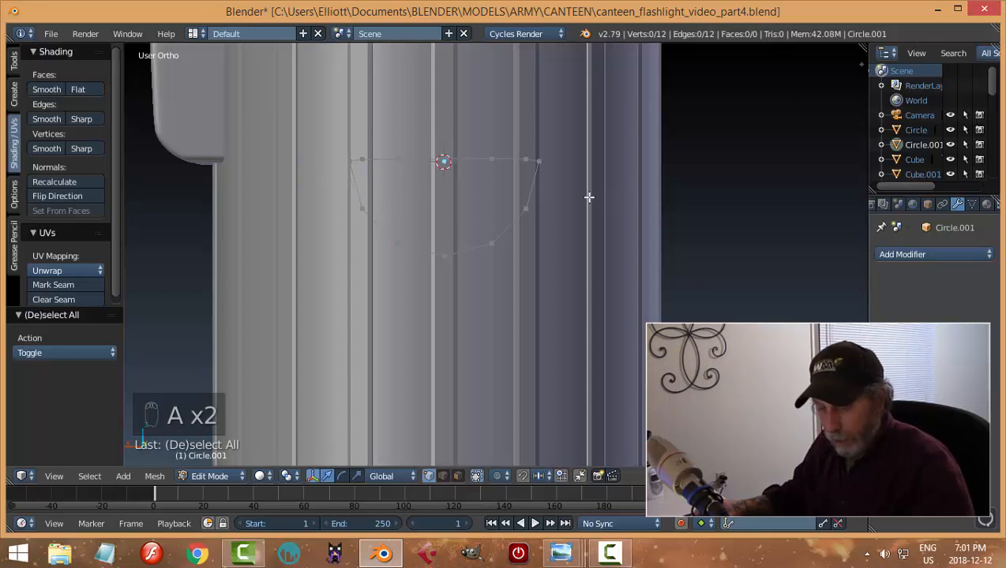
# Undo the flattening and lowering of the circle's upper vertices
pyautogui.hotkey('ctrl', 'z')
pyautogui.hotkey('ctrl', 'z')
pyautogui.hotkey('ctrl', 'z')
pyautogui.hotkey('ctrl', 'z')
pyautogui.hotkey('ctrl', 'z')
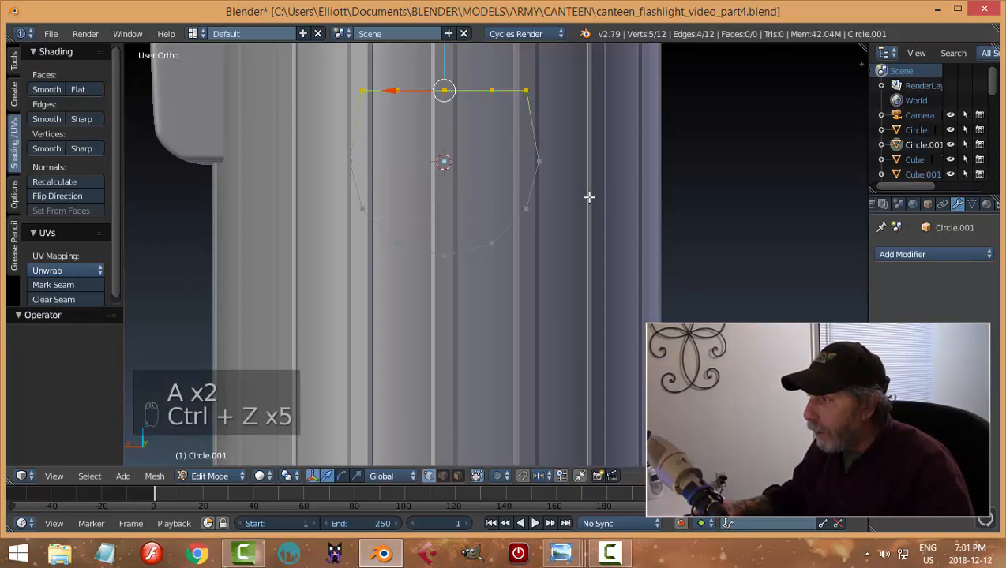
pyautogui.hotkey('ctrl', 'z')
# Delete the five selected upper vertices, keeping the lower half of the circle as an open arc
pyautogui.scroll(-5, 589, 198)
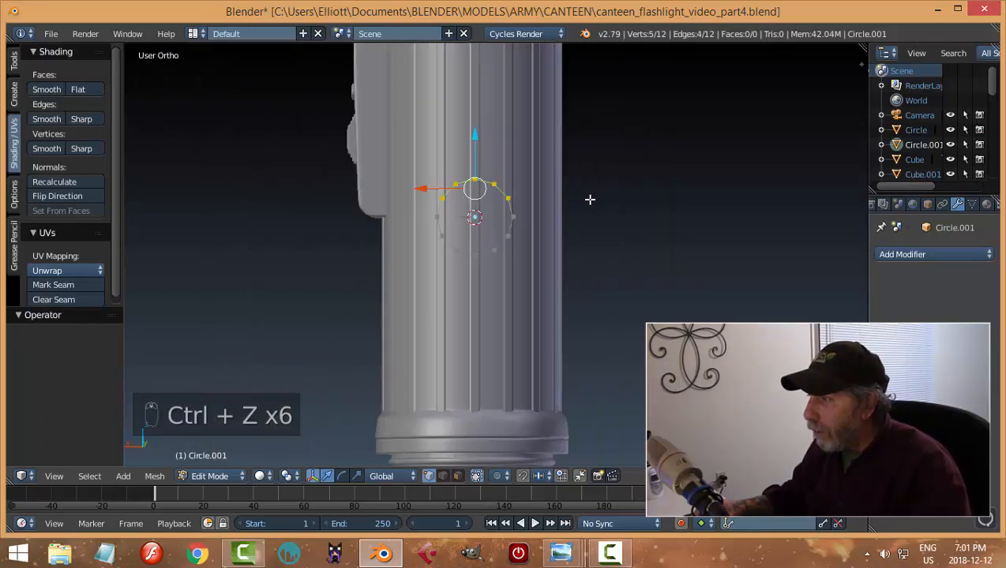
pyautogui.press('x')
pyautogui.click(543, 200)
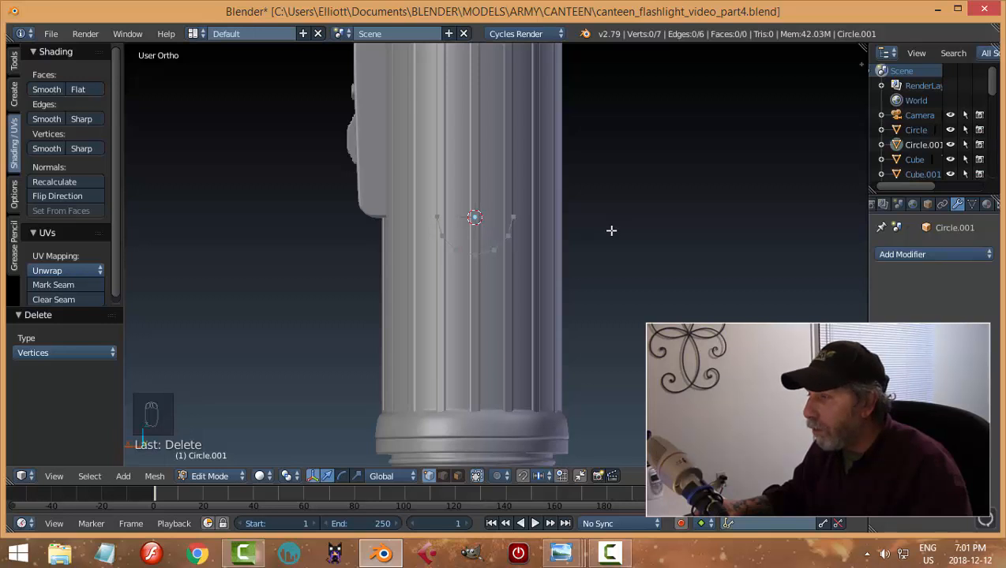
# Duplicate the whole half-circle arc and raise the copy by about 1.247 along Z
pyautogui.press('a')
pyautogui.keyDown('shift'); pyautogui.moveTo(645, 210); pyautogui.dragTo(625, 272, button='middle'); pyautogui.keyUp('shift')
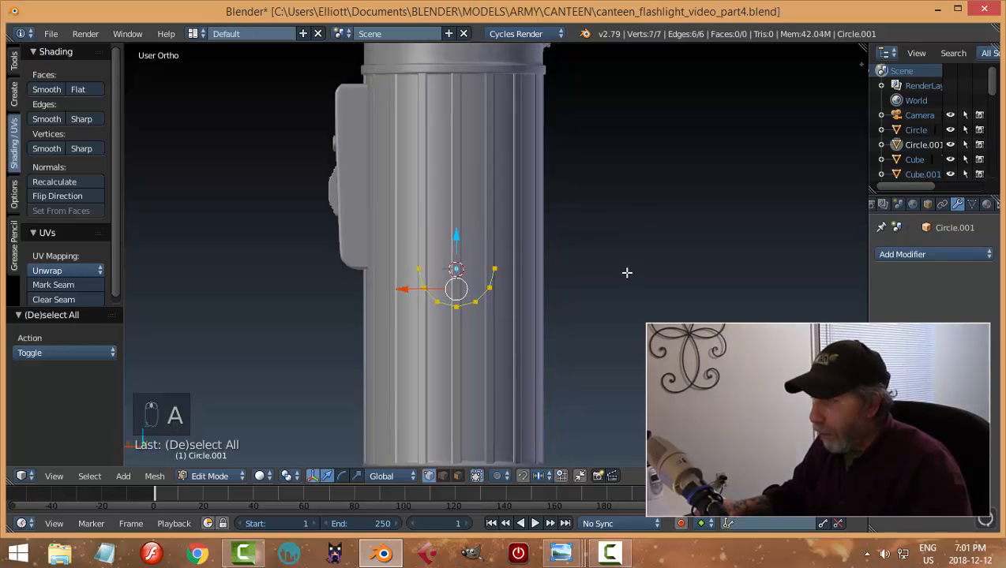
pyautogui.hotkey('shift', 'd')
pyautogui.rightClick(629, 271)
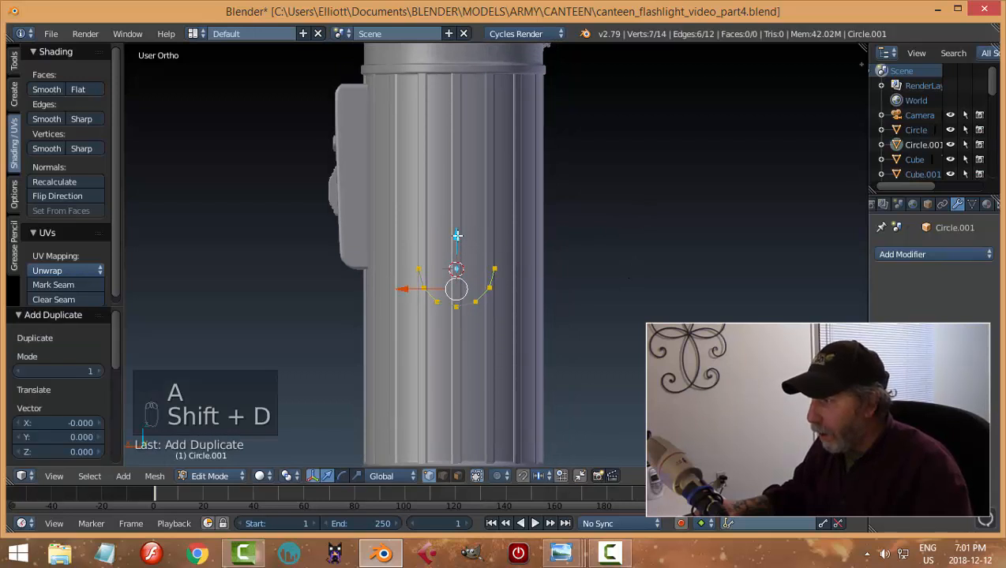
pyautogui.moveTo(457, 236); pyautogui.dragTo(471, 119)
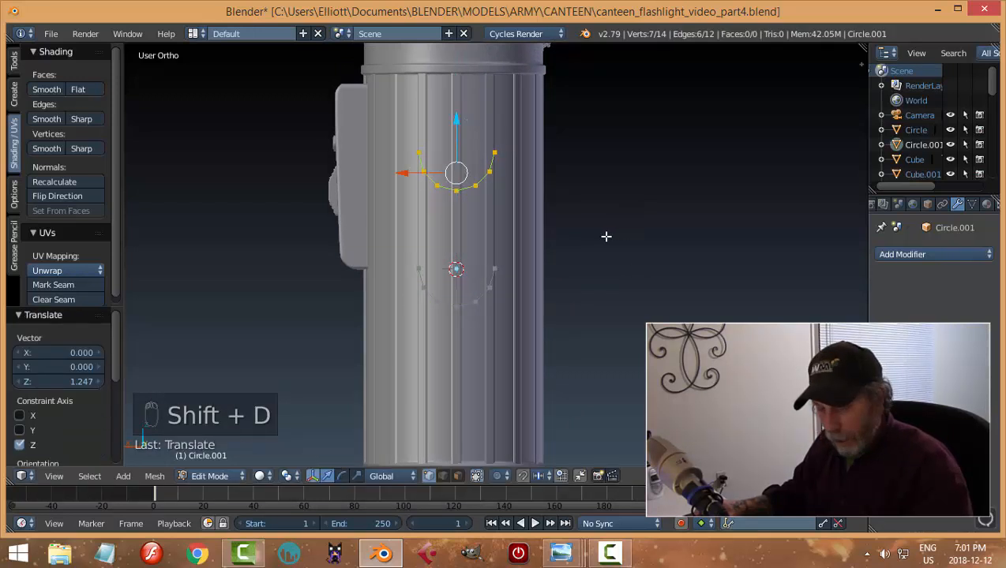
# Flatten the duplicated arc to 0 along Z and lower the straight row by about 0.464
pyautogui.press('s')
pyautogui.press('z')
pyautogui.press('0')
pyautogui.press('Return')
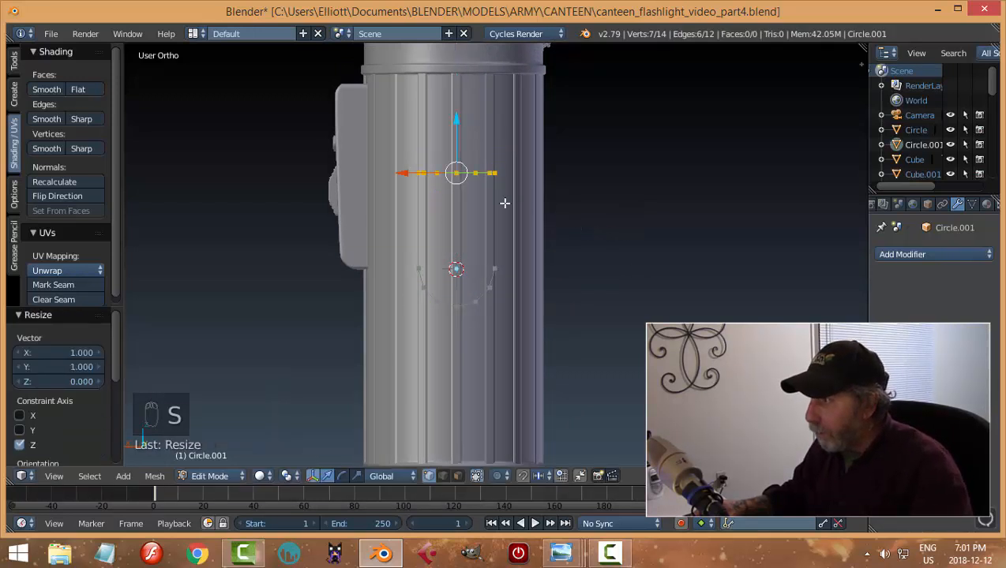
pyautogui.scroll(3, 498, 215)
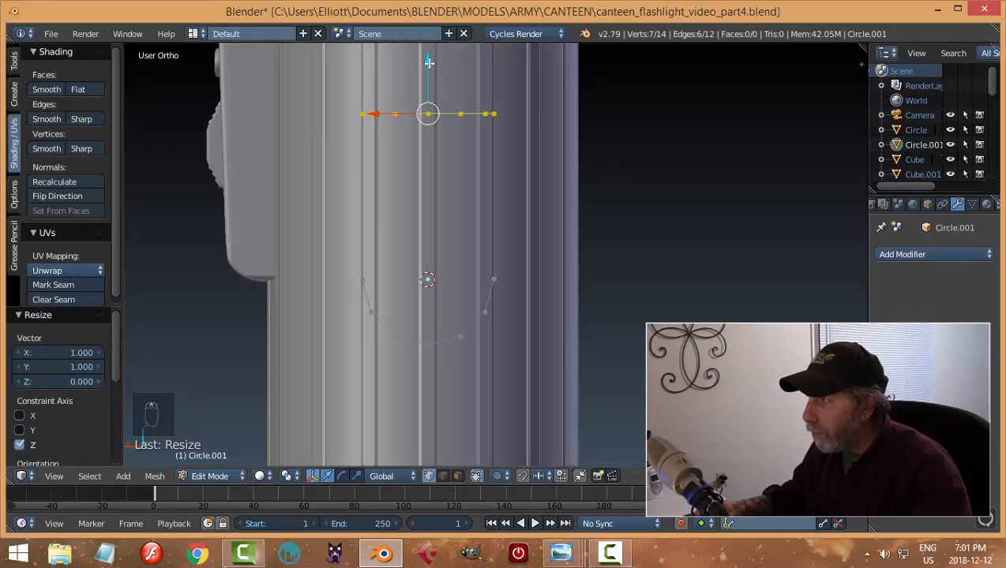
pyautogui.moveTo(428, 63); pyautogui.dragTo(433, 139)
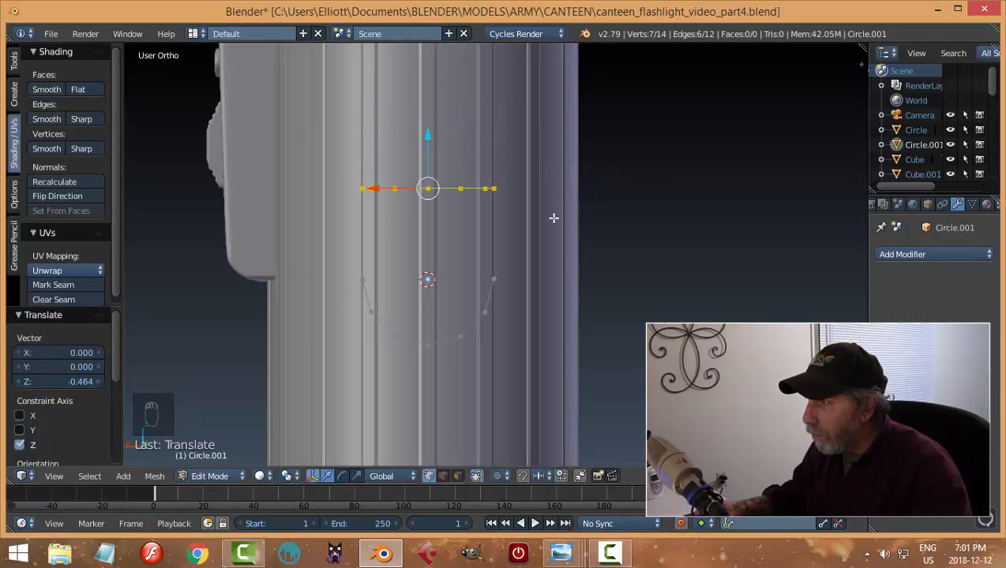
# Join the three leftmost vertices of the straight row to the matching arc vertices below with vertical edges
pyautogui.press('a')
pyautogui.rightClick(359, 221)
pyautogui.keyDown('shift'); pyautogui.rightClick(360, 281); pyautogui.keyUp('shift')
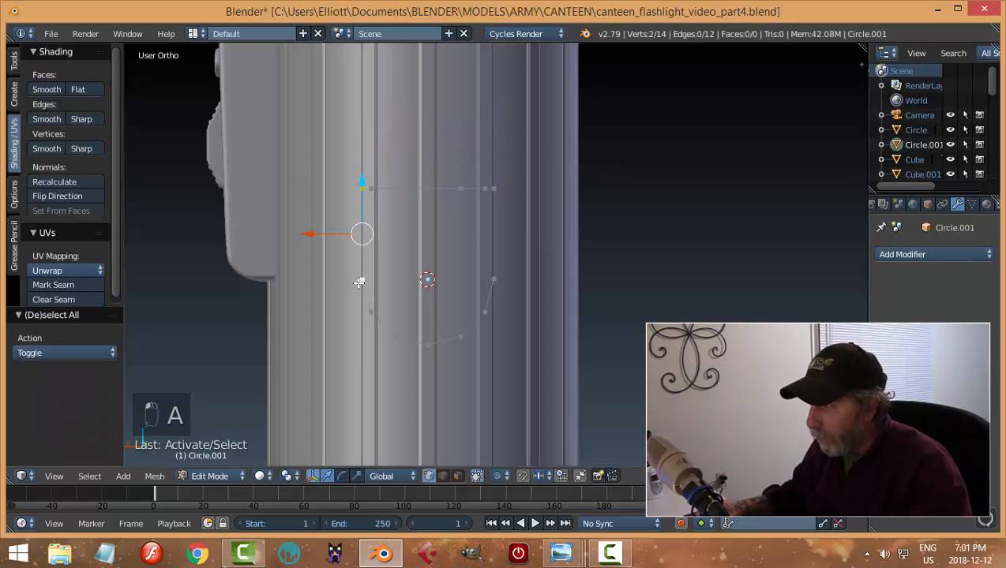
pyautogui.press('f')
pyautogui.rightClick(371, 188)
pyautogui.keyDown('shift'); pyautogui.rightClick(373, 310); pyautogui.keyUp('shift')
pyautogui.press('f')
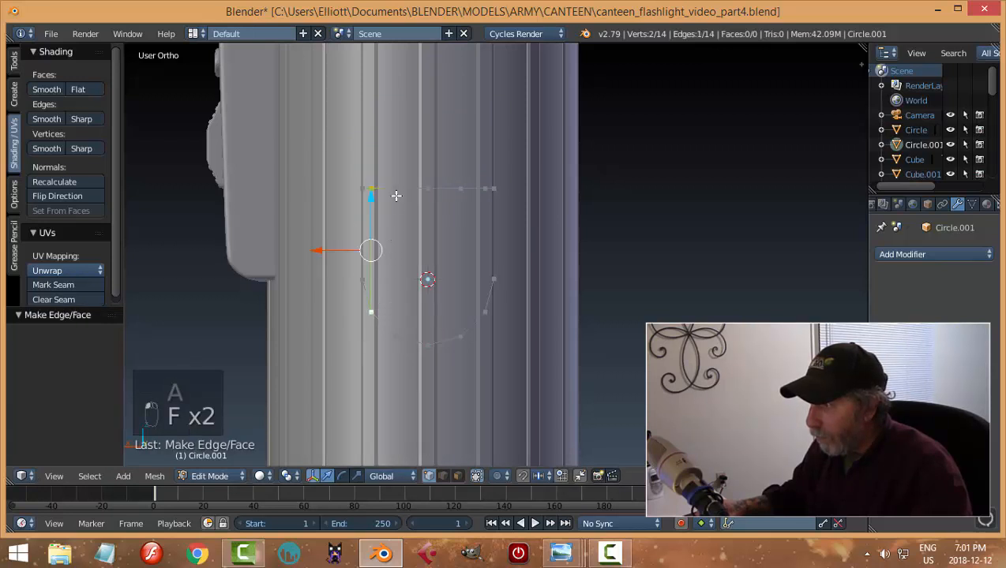
pyautogui.rightClick(395, 190)
pyautogui.keyDown('shift'); pyautogui.rightClick(394, 336); pyautogui.keyUp('shift')
pyautogui.press('f')
# Join the centre vertex and the three right-hand vertices of the row to their matching arc vertices with edges
pyautogui.rightClick(426, 189)
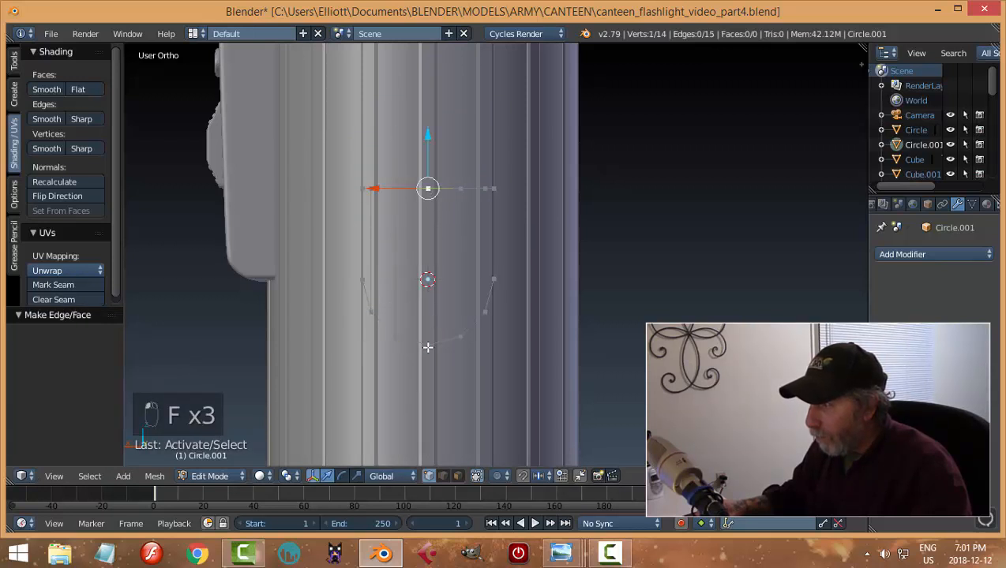
pyautogui.keyDown('shift'); pyautogui.rightClick(426, 344); pyautogui.keyUp('shift')
pyautogui.press('f')
pyautogui.rightClick(460, 190)
pyautogui.keyDown('shift'); pyautogui.rightClick(461, 336); pyautogui.keyUp('shift')
pyautogui.press('f')
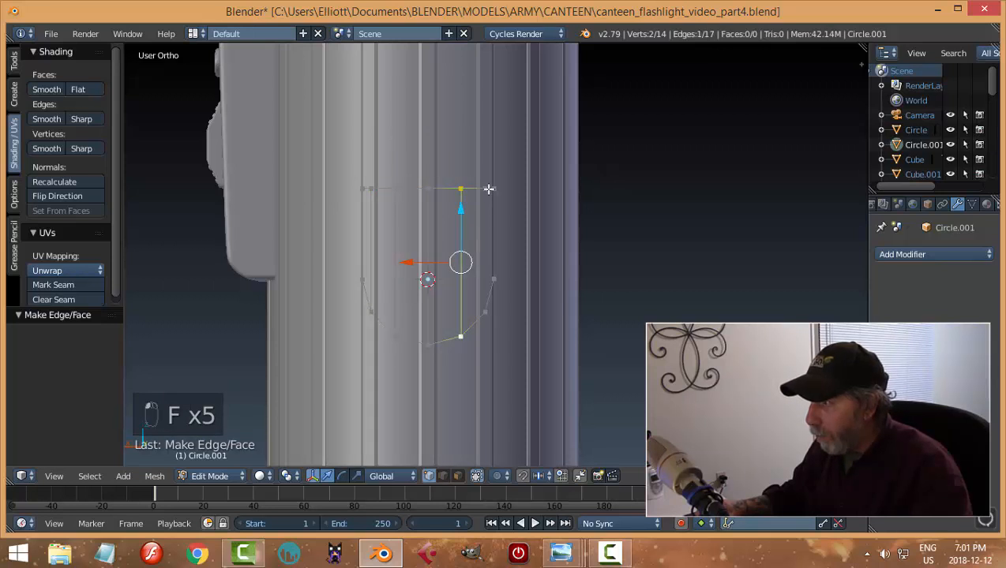
pyautogui.rightClick(485, 189)
pyautogui.keyDown('shift'); pyautogui.rightClick(485, 313); pyautogui.keyUp('shift')
pyautogui.press('f')
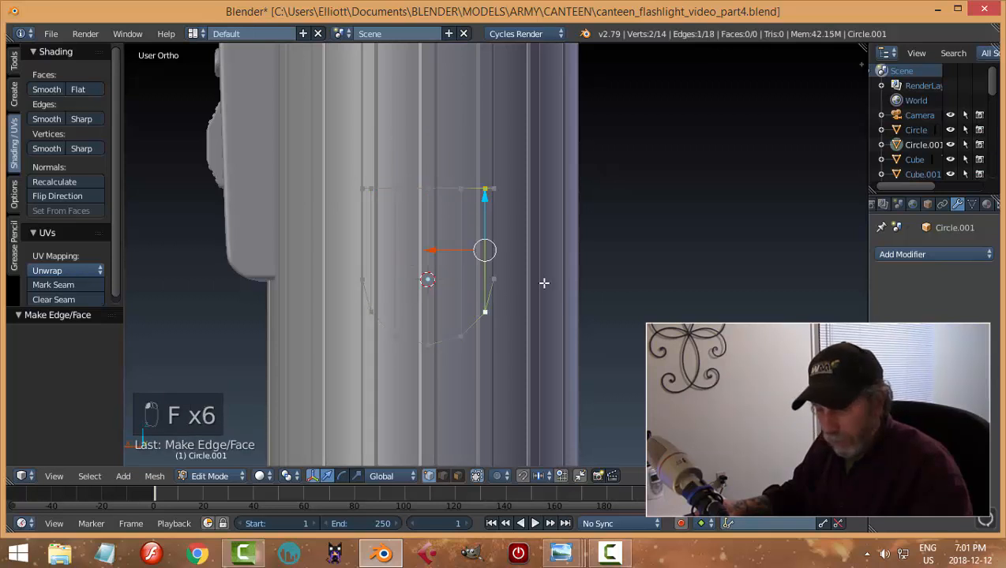
pyautogui.rightClick(493, 188)
pyautogui.keyDown('shift'); pyautogui.rightClick(493, 279); pyautogui.keyUp('shift')
pyautogui.press('f')
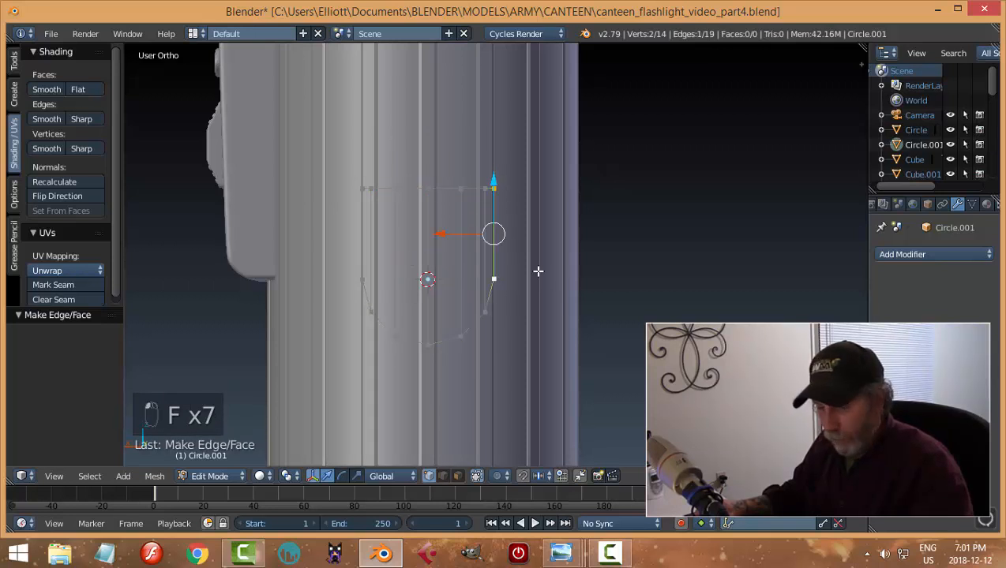
# Switch to edge selection and fill the three strips of the right half between neighbouring vertical edges with faces
pyautogui.press('a')
pyautogui.hotkey('ctrl', 'Tab')
pyautogui.click(503, 284)
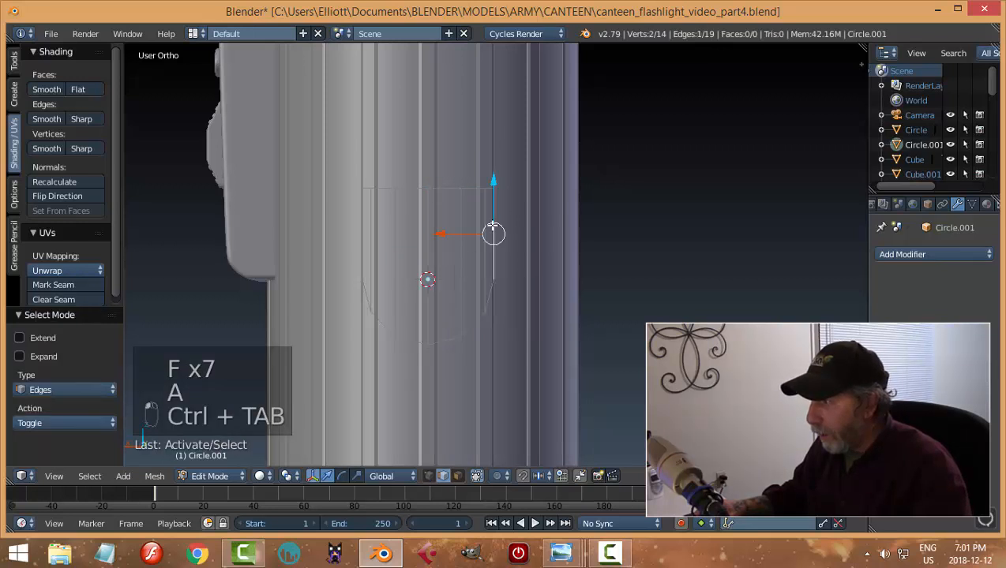
pyautogui.press('f')
pyautogui.rightClick(484, 217)
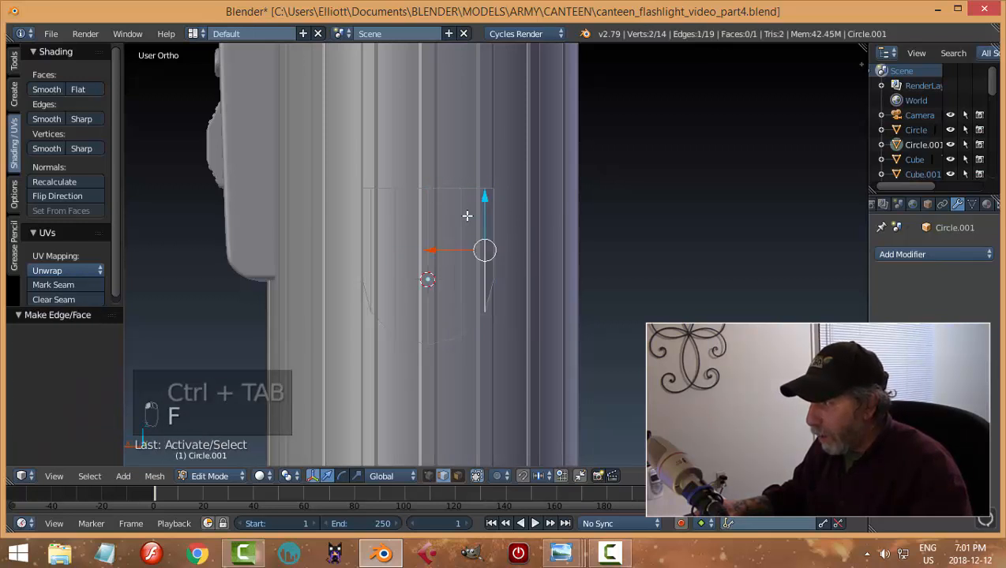
pyautogui.keyDown('shift'); pyautogui.rightClick(461, 212); pyautogui.keyUp('shift')
pyautogui.press('f')
pyautogui.rightClick(461, 214)
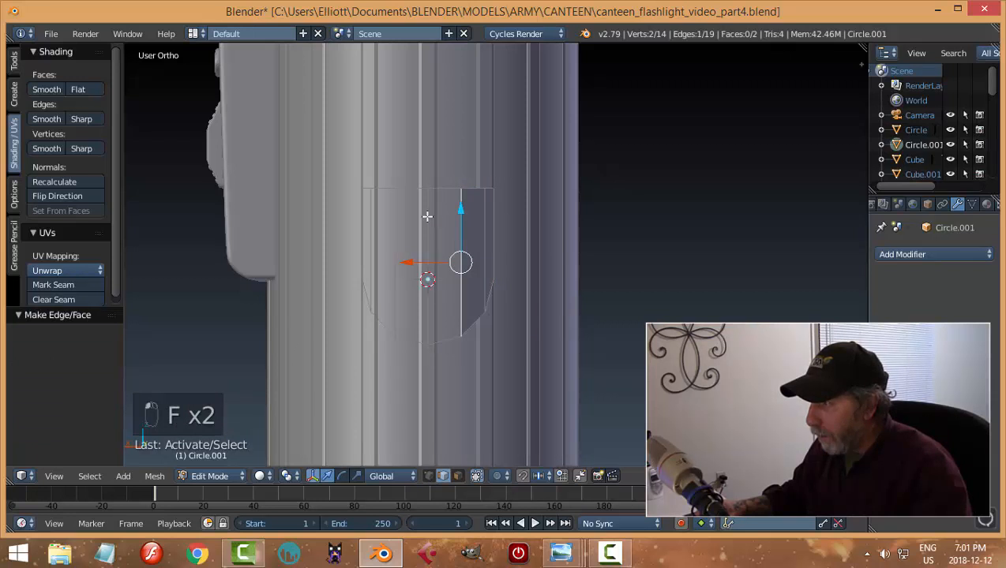
pyautogui.keyDown('shift'); pyautogui.rightClick(427, 217); pyautogui.keyUp('shift')
pyautogui.press('f')
# Fill the three remaining strips in the left half of the clip tip with faces
pyautogui.rightClick(430, 222)
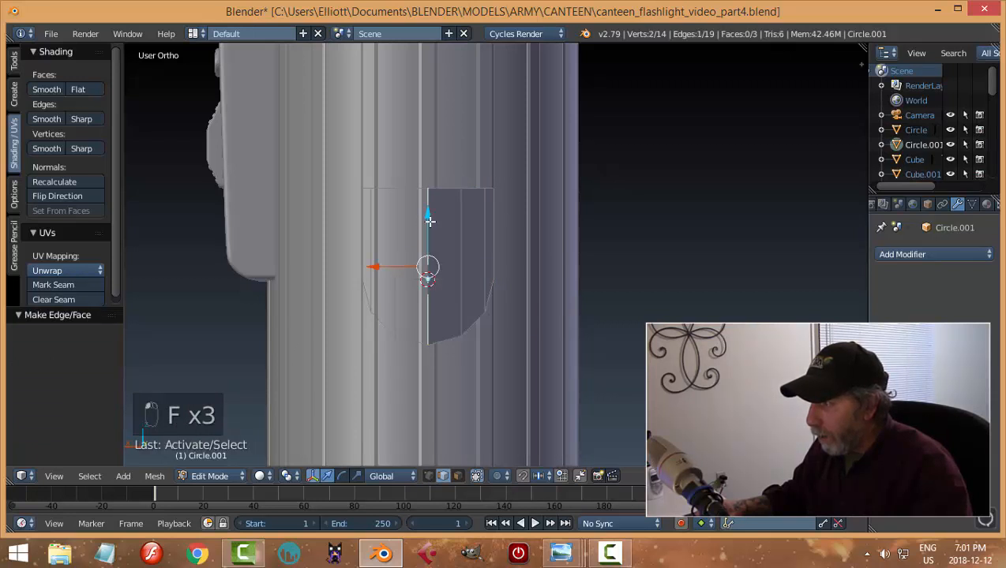
pyautogui.keyDown('shift'); pyautogui.rightClick(396, 215); pyautogui.keyUp('shift')
pyautogui.press('f')
pyautogui.rightClick(388, 218)
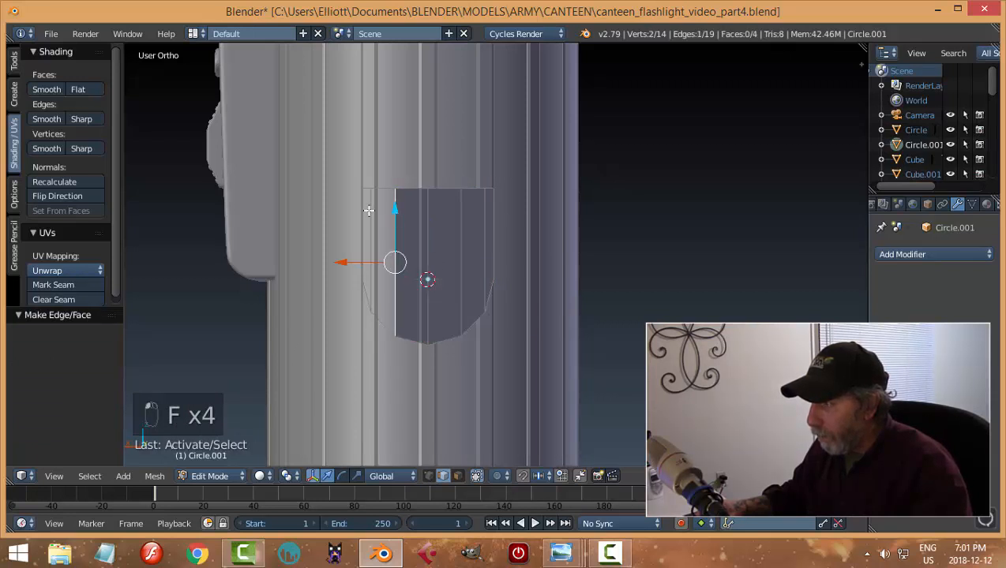
pyautogui.keyDown('shift'); pyautogui.rightClick(368, 211); pyautogui.keyUp('shift')
pyautogui.press('f')
pyautogui.rightClick(369, 217)
pyautogui.keyDown('shift'); pyautogui.rightClick(363, 213); pyautogui.keyUp('shift')
pyautogui.press('f')
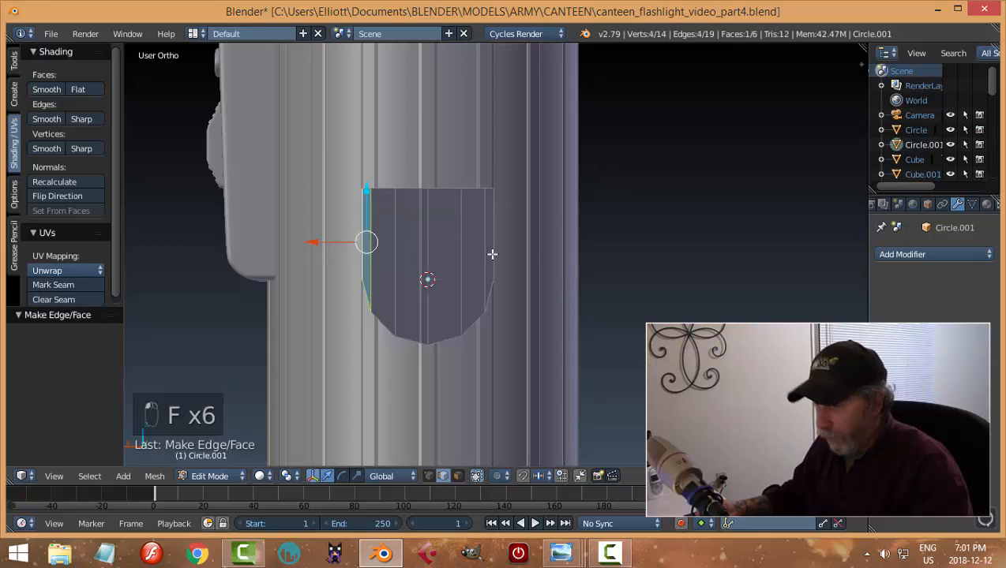
# Scale the whole rounded clip tip down to roughly half its size and deselect it
pyautogui.press('a')
pyautogui.press('a')
pyautogui.scroll(-4, 599, 285)
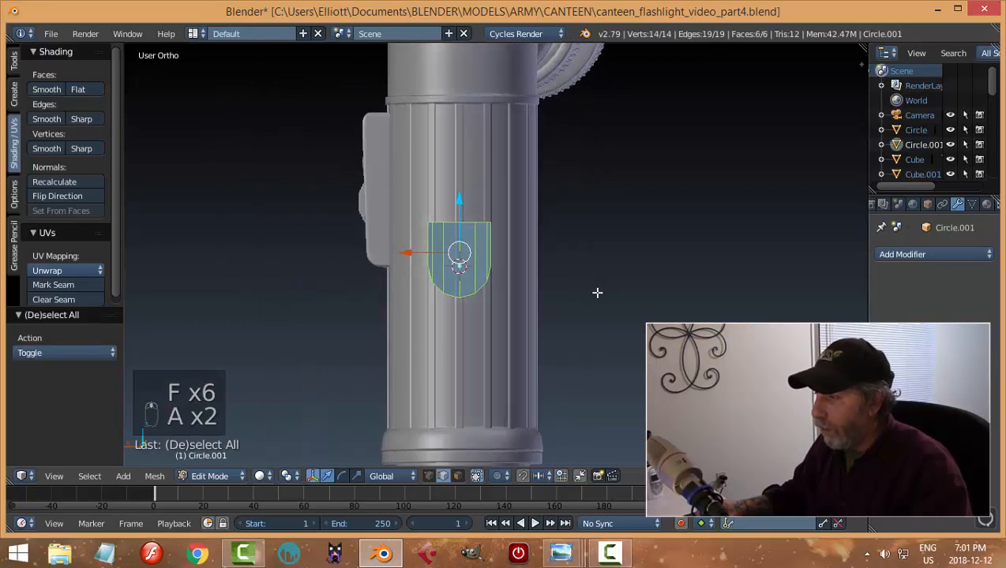
pyautogui.press('s')
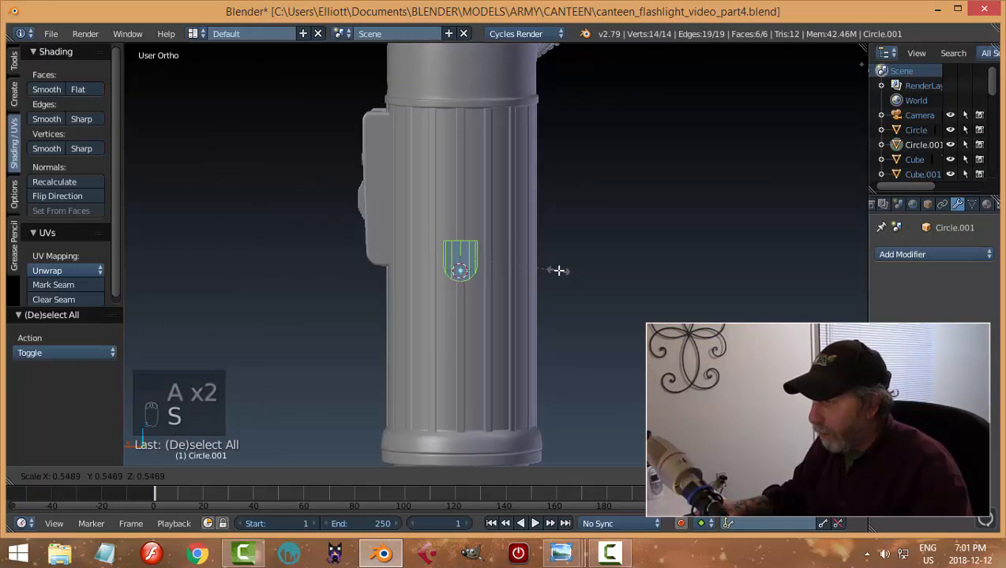
pyautogui.click(553, 265)
pyautogui.press('a')
pyautogui.scroll(3, 552, 283)
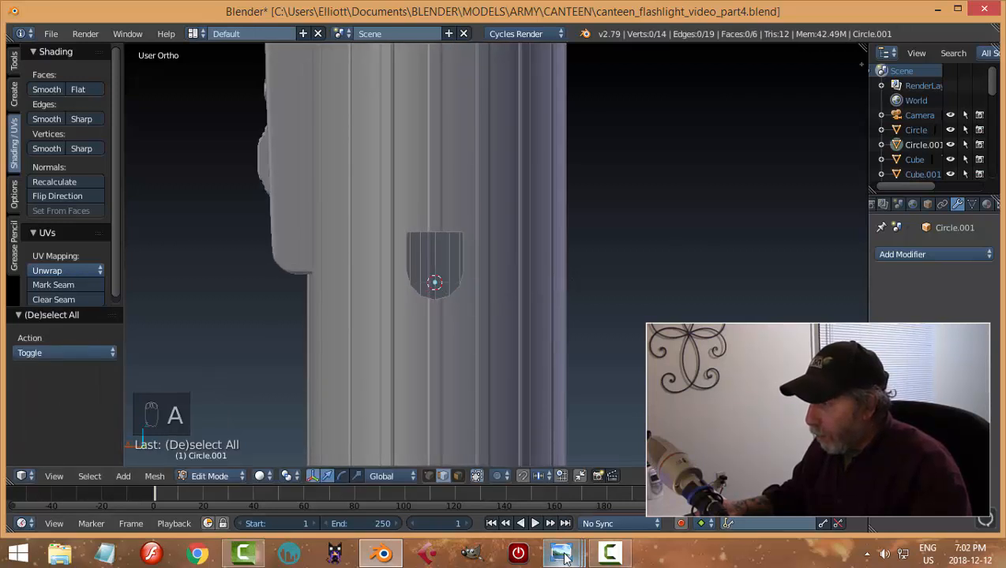
# Examine the clip's tapered shape in the reference photo of the flashlight's back and return to Blender
pyautogui.moveTo(561, 555)
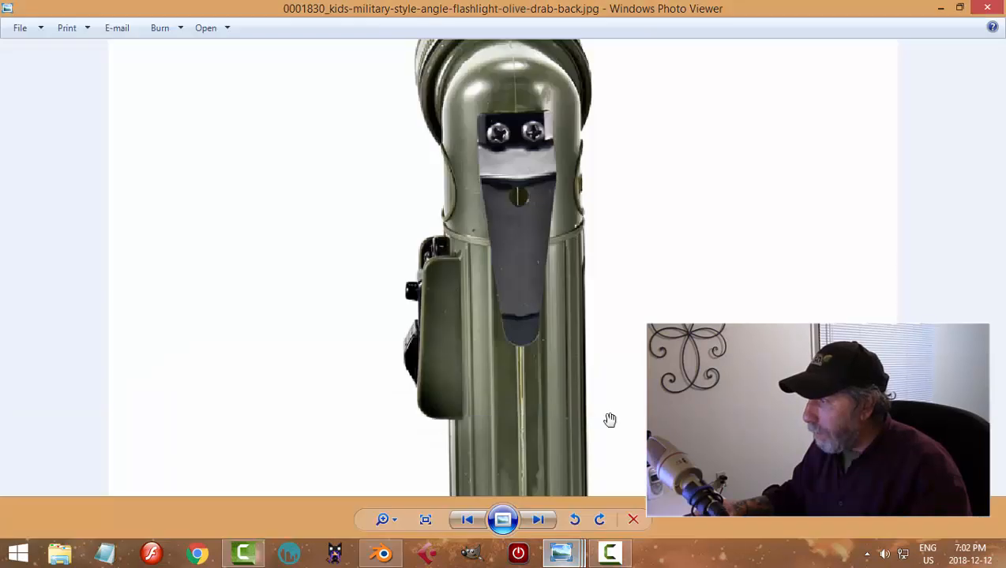
pyautogui.click(743, 473)
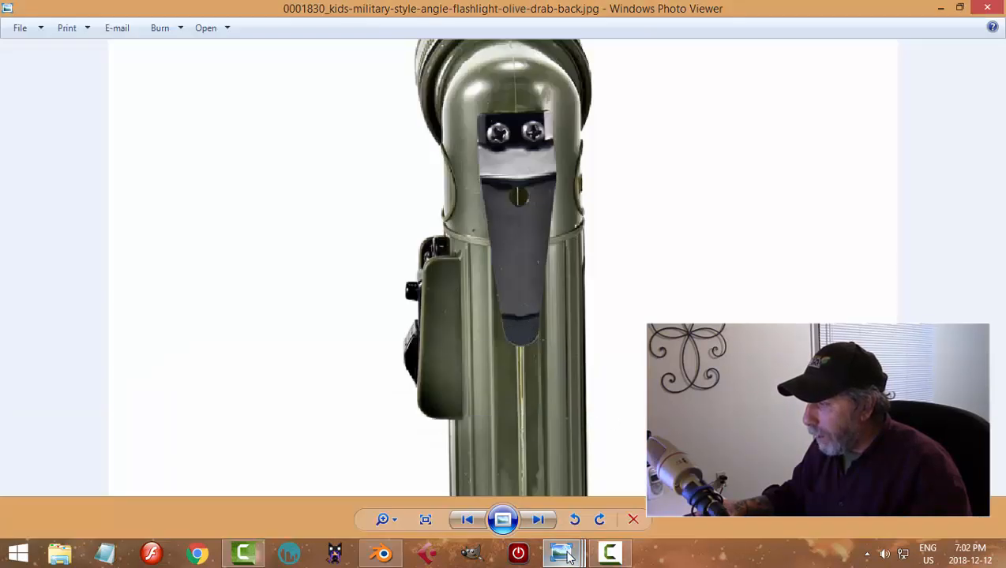
pyautogui.moveTo(568, 556)
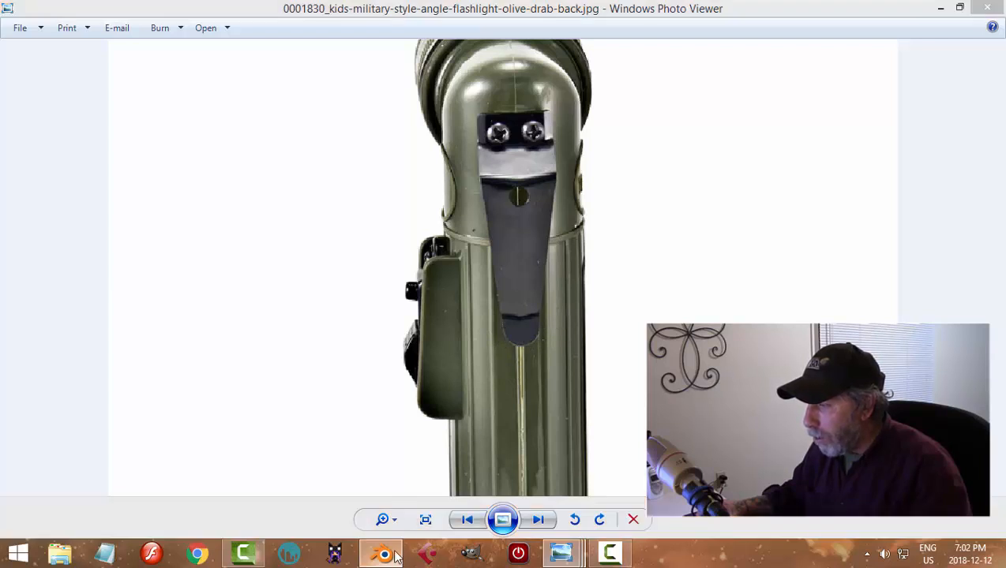
pyautogui.click(382, 552)
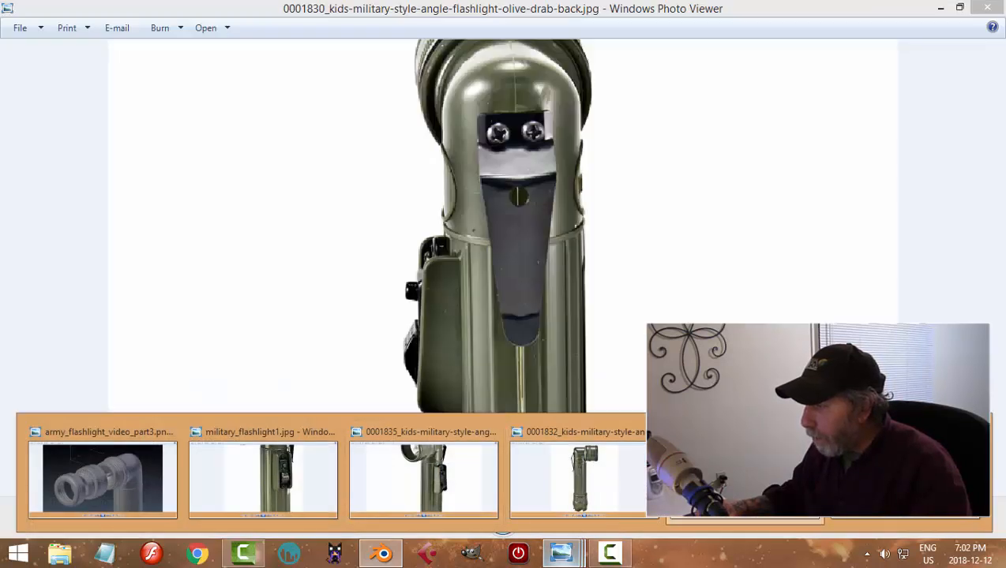
pyautogui.click(742, 473)
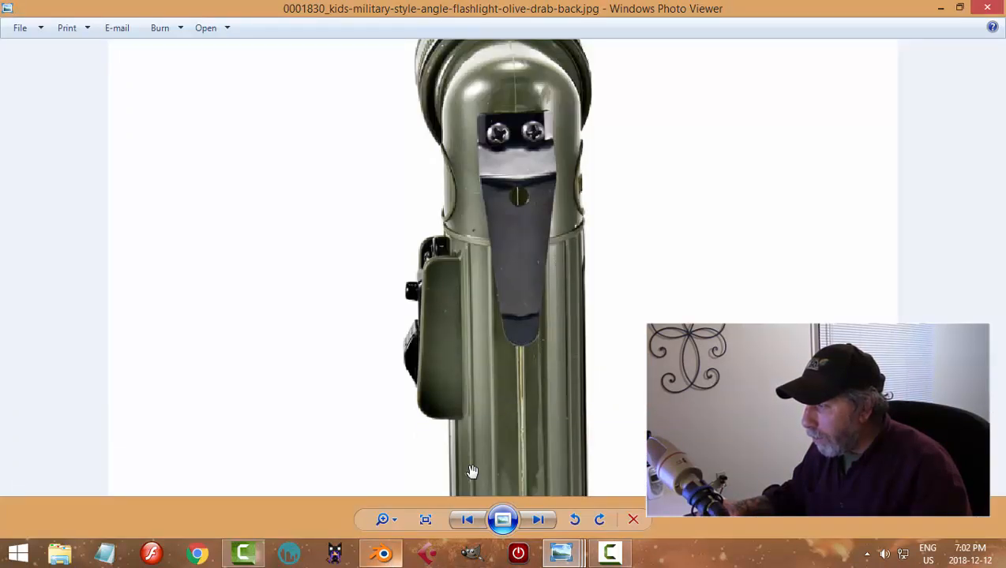
pyautogui.click(395, 558)
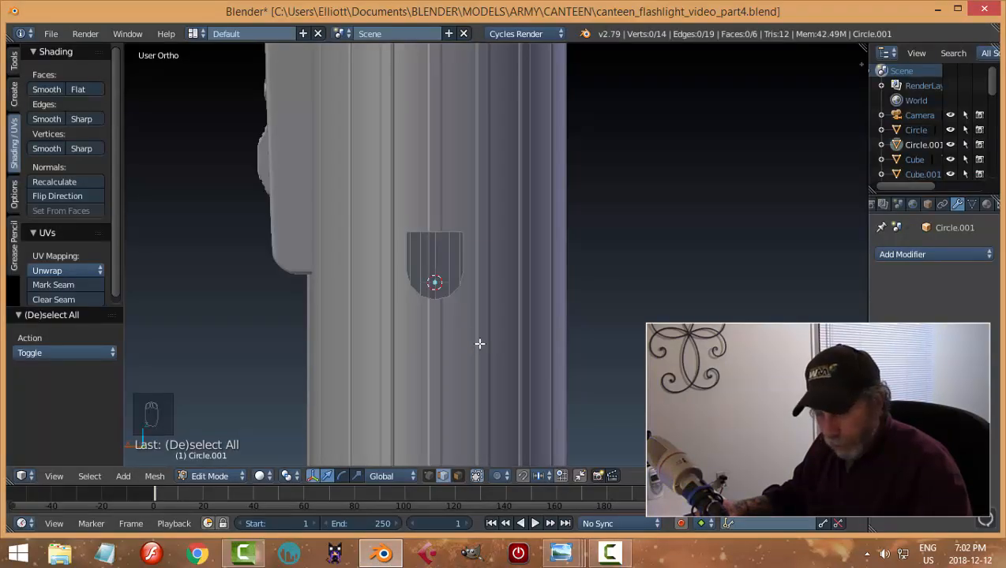
# Select the clip tip's straight top edge row in edge mode and widen it along X by a factor of about 1.23
pyautogui.press('a')
pyautogui.press('a')
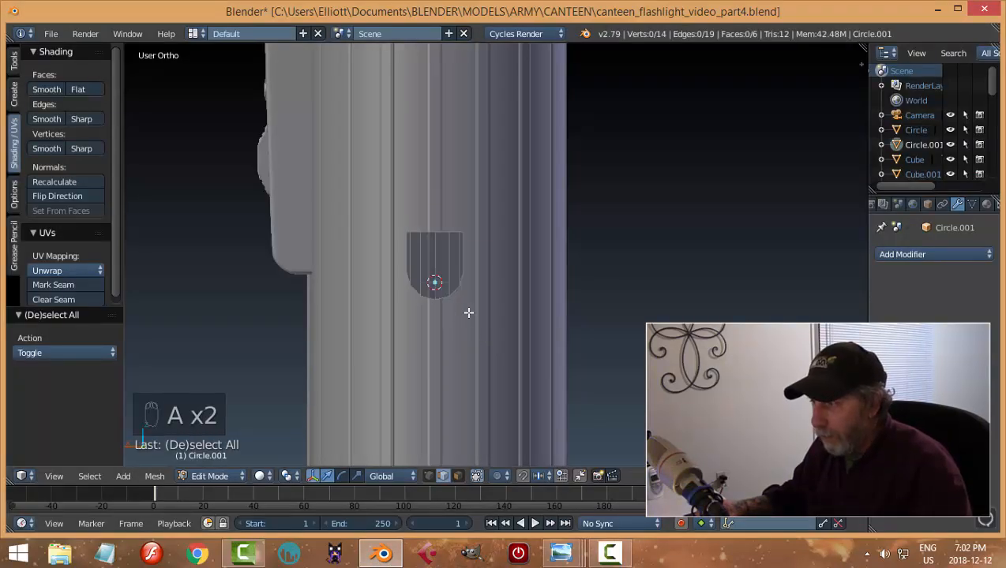
pyautogui.hotkey('ctrl', 'Tab')
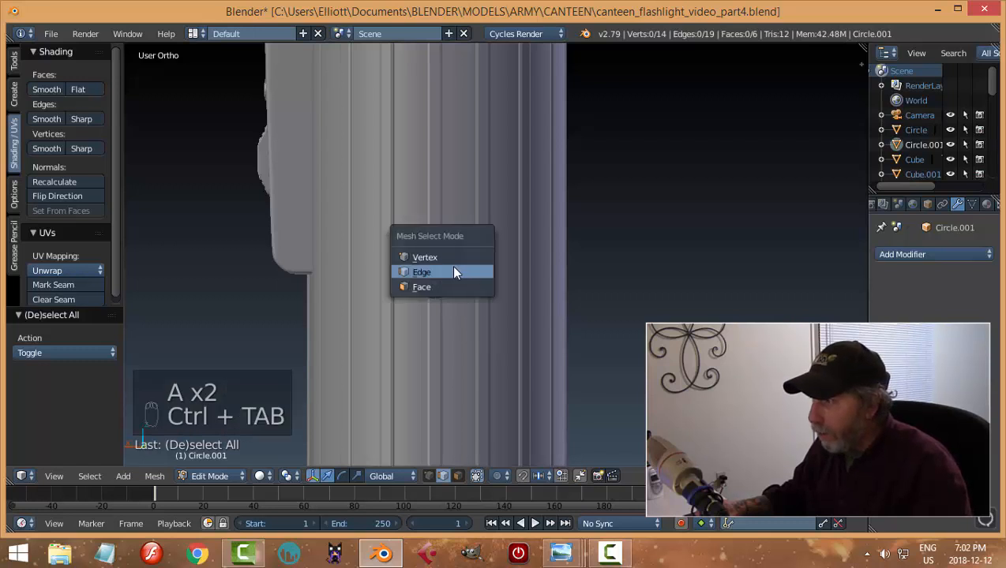
pyautogui.click(449, 266)
pyautogui.keyDown('alt'); pyautogui.click(439, 231); pyautogui.keyUp('alt')
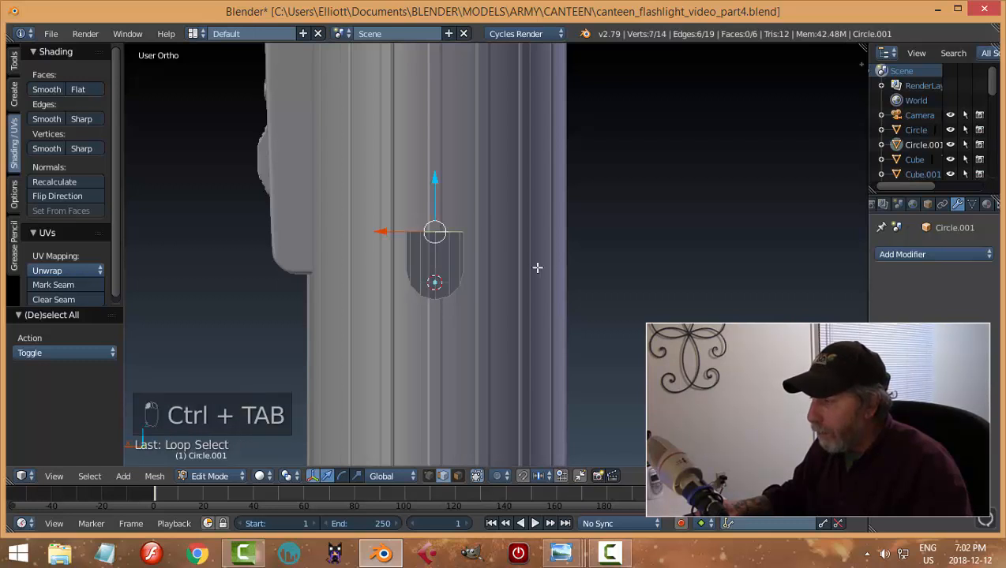
pyautogui.scroll(6, 502, 269)
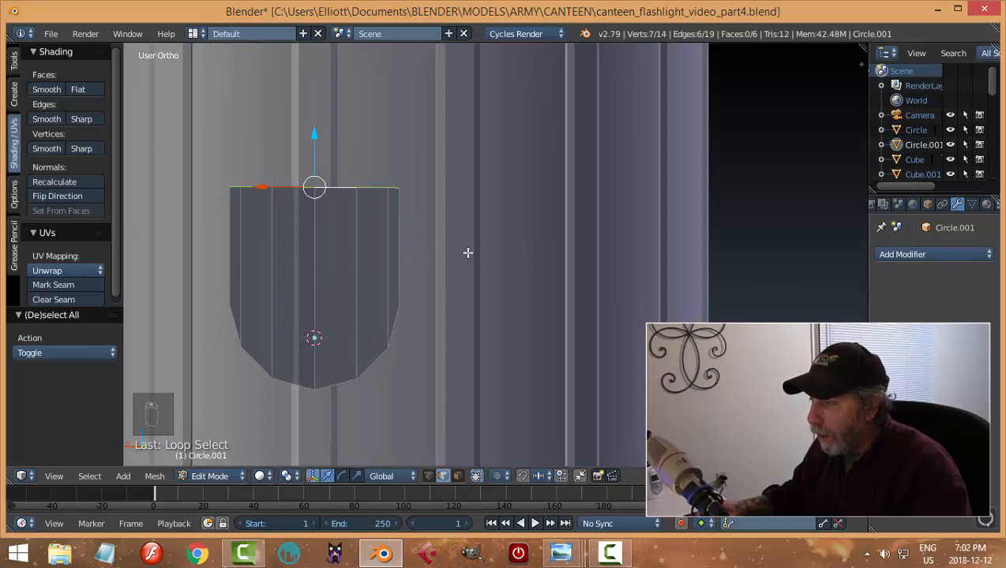
pyautogui.scroll(-5, 506, 283)
pyautogui.press('s')
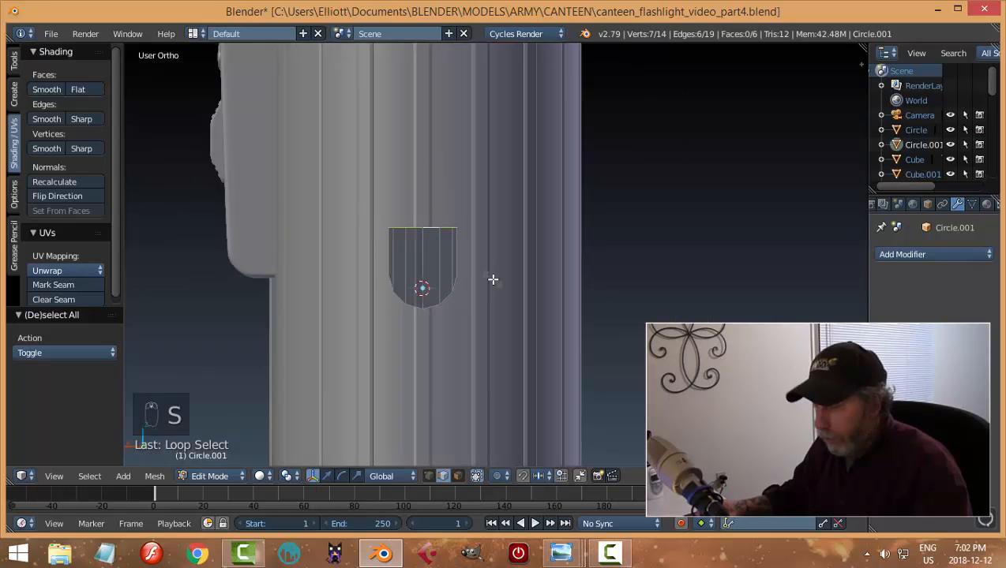
pyautogui.press('x')
pyautogui.click(519, 276)
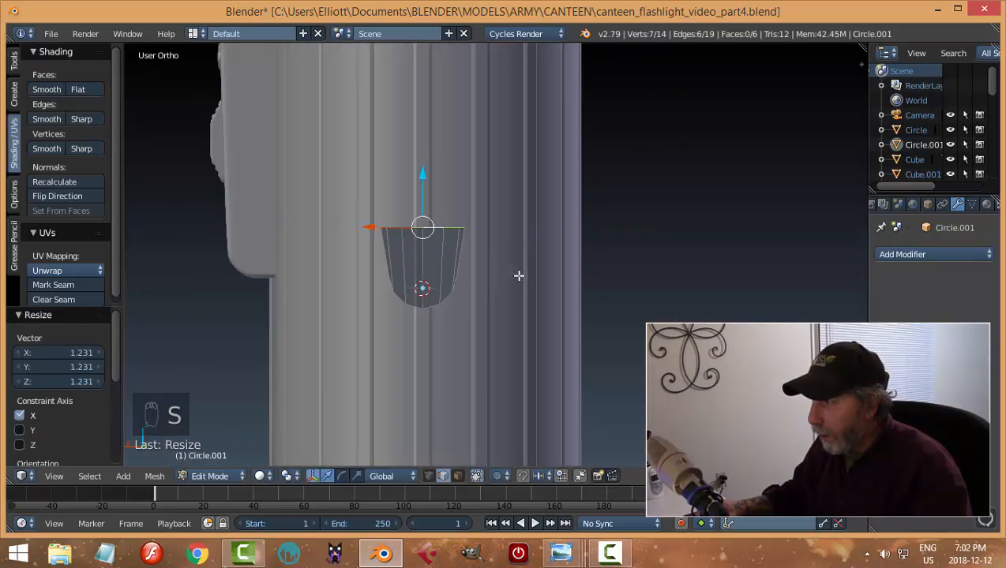
# Raise the clip's top edge row about 0.81 along Z and scale it up by about 1.08
pyautogui.scroll(-3, 521, 276)
pyautogui.moveTo(458, 195); pyautogui.dragTo(458, 112)
pyautogui.press('s')
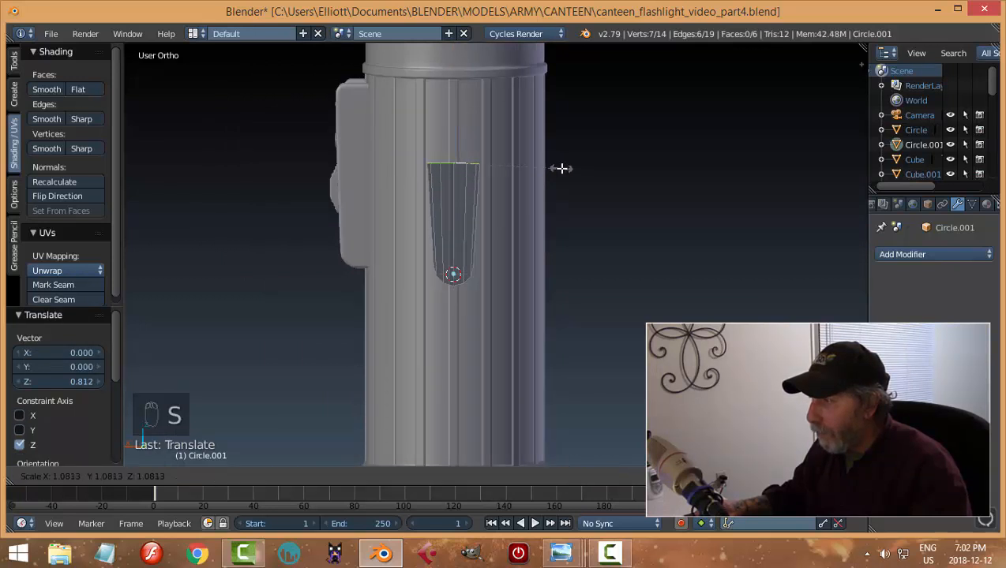
pyautogui.click(561, 168)
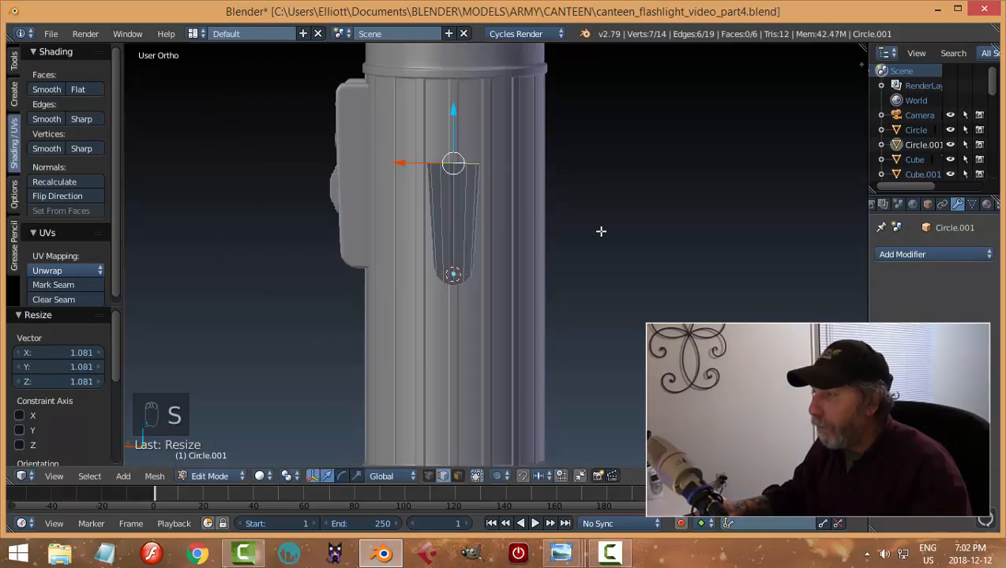
# Compare the clip's length and placement on the model with the reference photo of the flashlight's back
pyautogui.moveTo(601, 231); pyautogui.dragTo(543, 248, button='middle')
pyautogui.moveTo(561, 552)
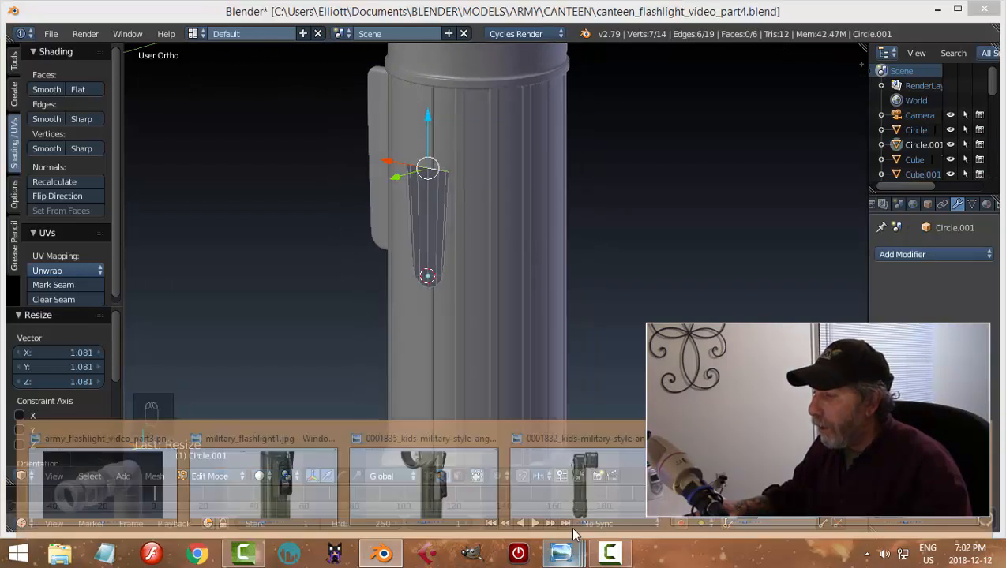
pyautogui.click(750, 473)
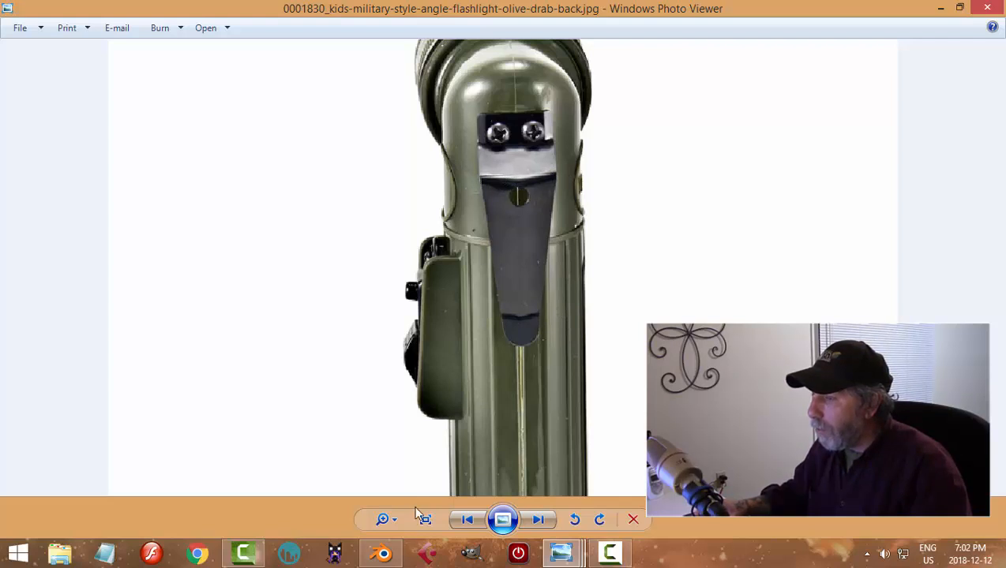
pyautogui.click(382, 552)
pyautogui.scroll(-3, 524, 191)
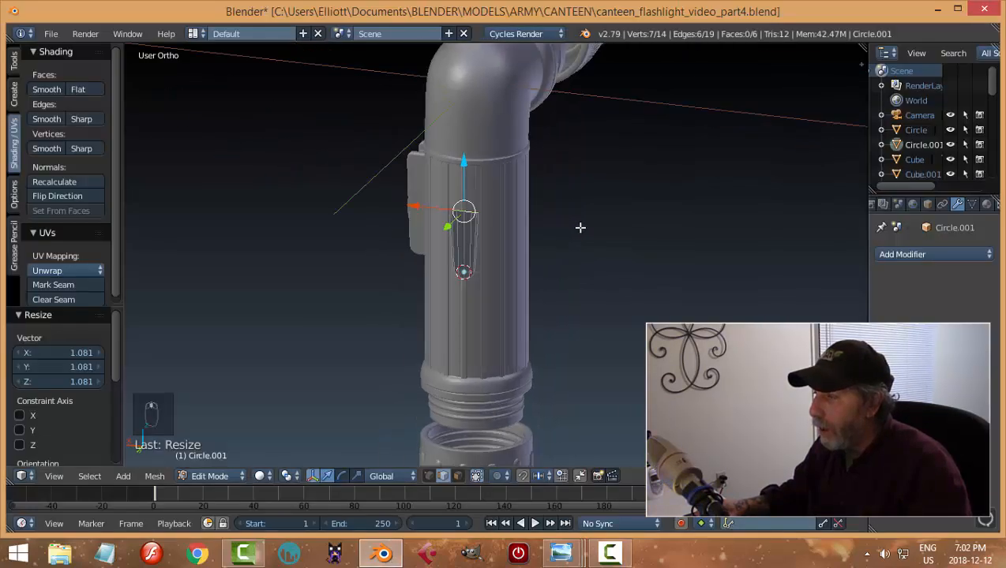
pyautogui.scroll(1, 580, 228)
pyautogui.moveTo(560, 552)
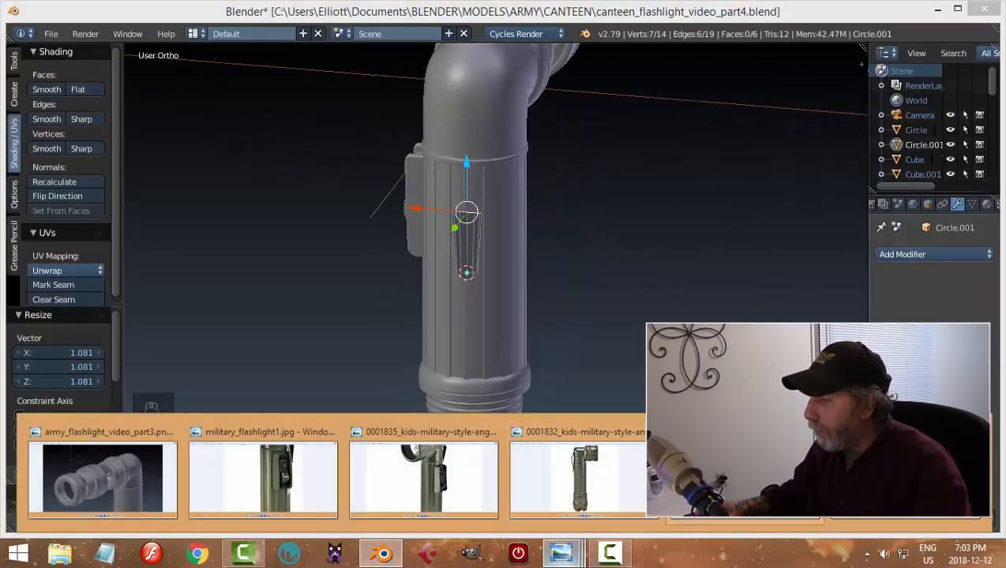
pyautogui.moveTo(742, 474)
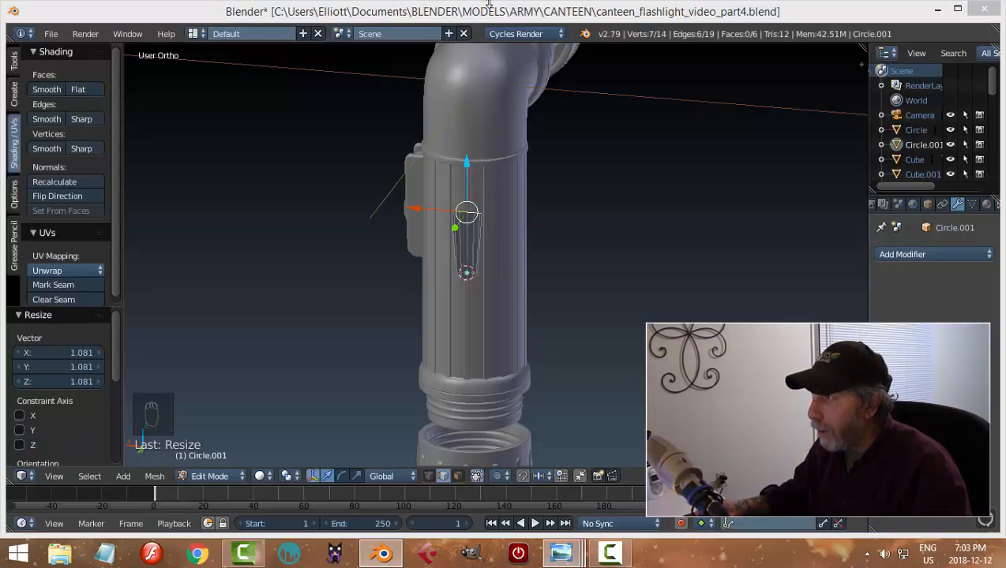
# Select the whole clip, move it up along Z in back view to just below the body's collar ring, and deselect it
pyautogui.press('a')
pyautogui.press('a')
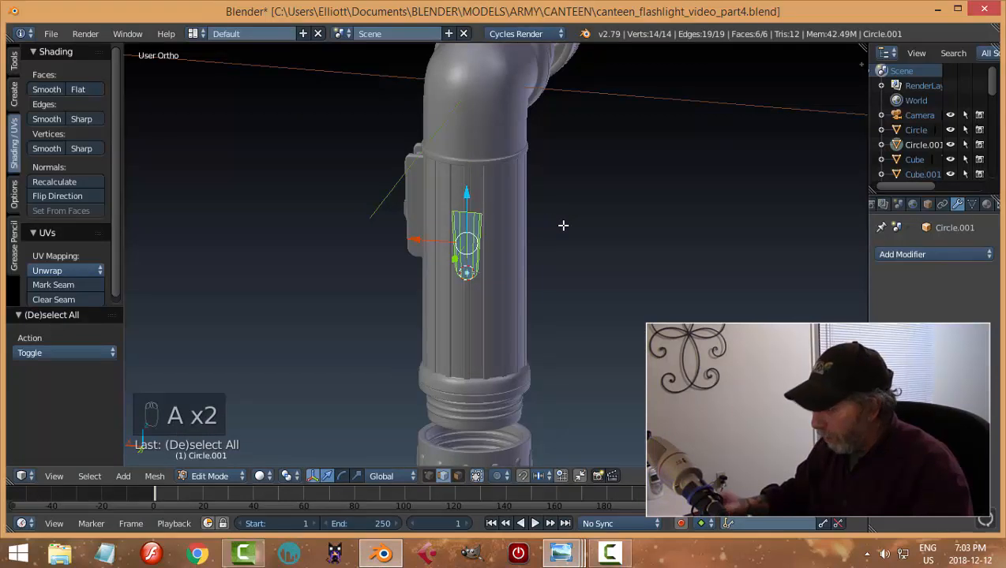
pyautogui.press('ctrl+KP_1')
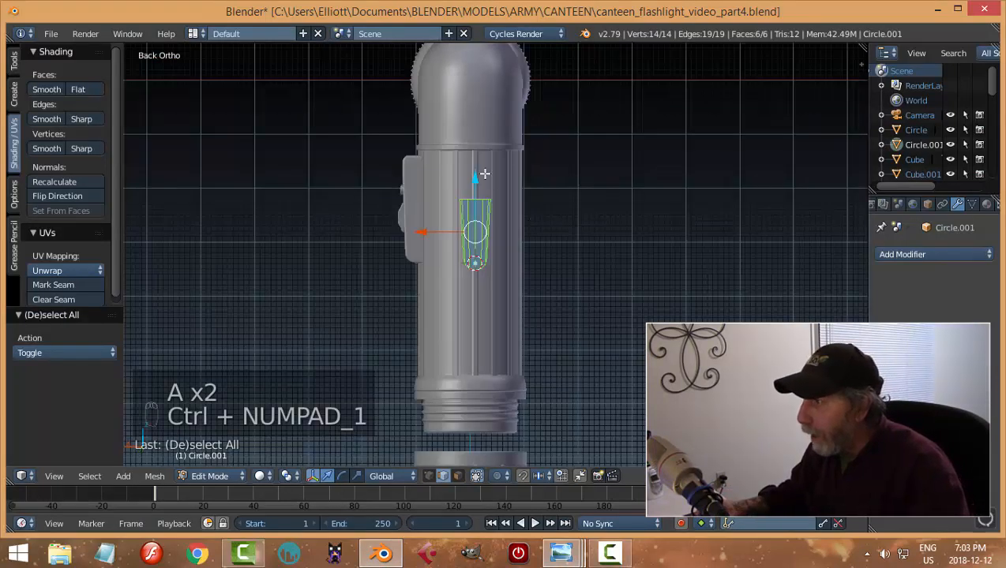
pyautogui.moveTo(477, 178); pyautogui.dragTo(477, 133)
pyautogui.keyDown('shift'); pyautogui.moveTo(570, 152); pyautogui.dragTo(557, 225, button='middle'); pyautogui.keyUp('shift')
pyautogui.press('a')
# Raise the clip's top edge row about 0.69 along Z past the collar ring and scale it up by about 1.46
pyautogui.scroll(3, 557, 226)
pyautogui.scroll(2, 429, 206)
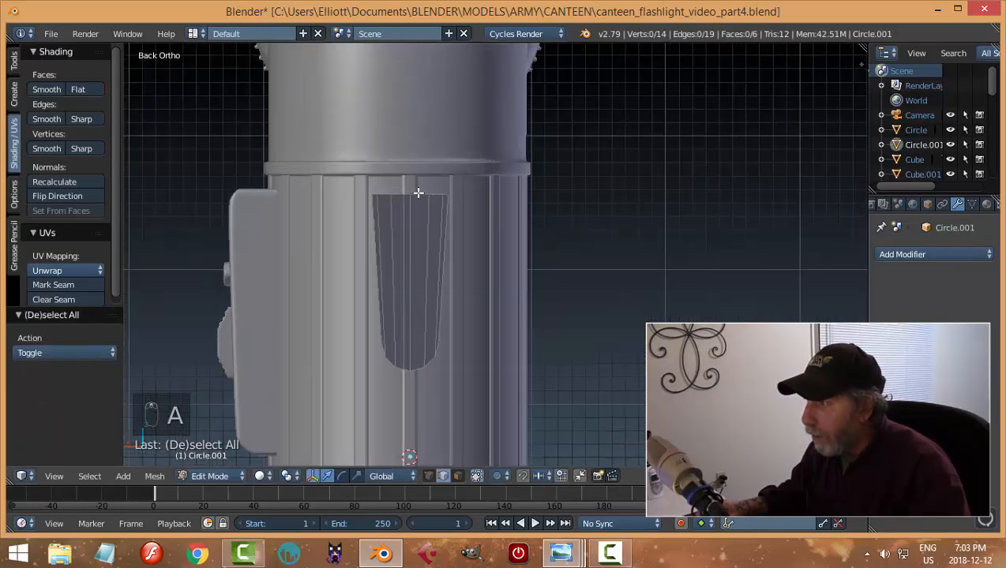
pyautogui.keyDown('alt'); pyautogui.rightClick(418, 193); pyautogui.keyUp('alt')
pyautogui.scroll(-3, 538, 220)
pyautogui.moveTo(459, 183); pyautogui.dragTo(464, 144)
pyautogui.press('s')
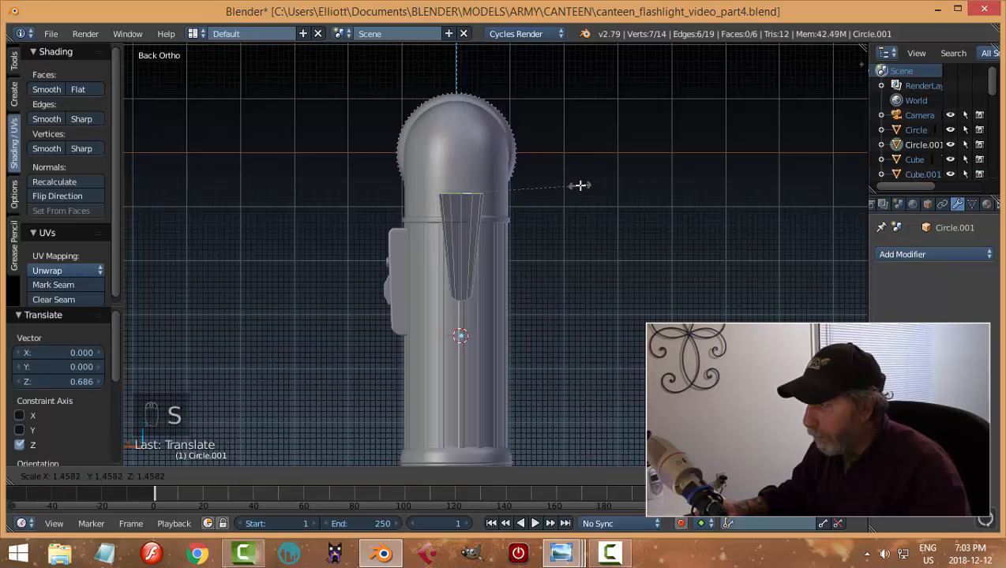
pyautogui.click(580, 185)
# Select the whole clip and move it about 0.077 along Y, outward from the flashlight body
pyautogui.scroll(3, 540, 290)
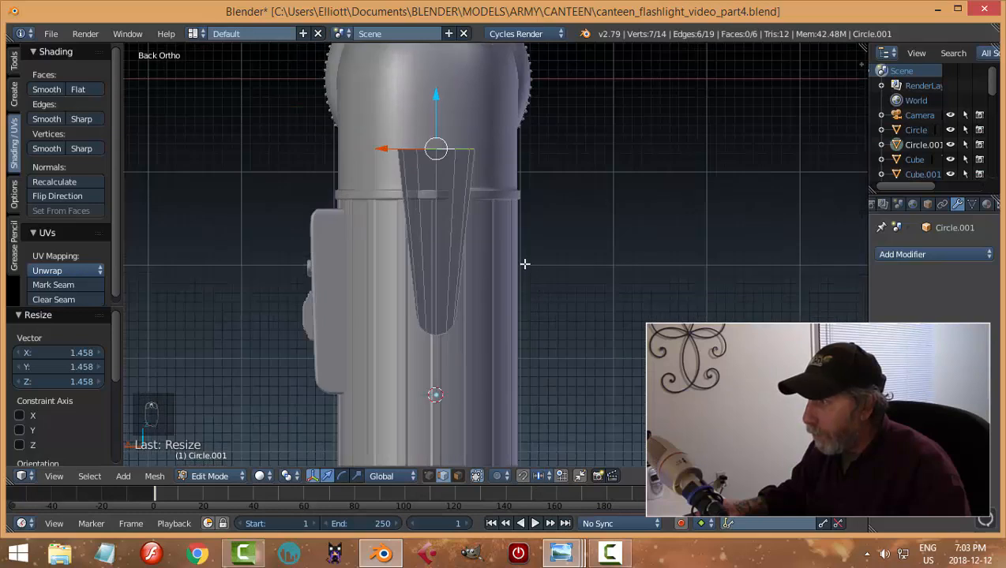
pyautogui.moveTo(525, 263); pyautogui.dragTo(604, 298, button='middle')
pyautogui.press('a')
pyautogui.press('a')
pyautogui.moveTo(581, 263); pyautogui.dragTo(600, 265)
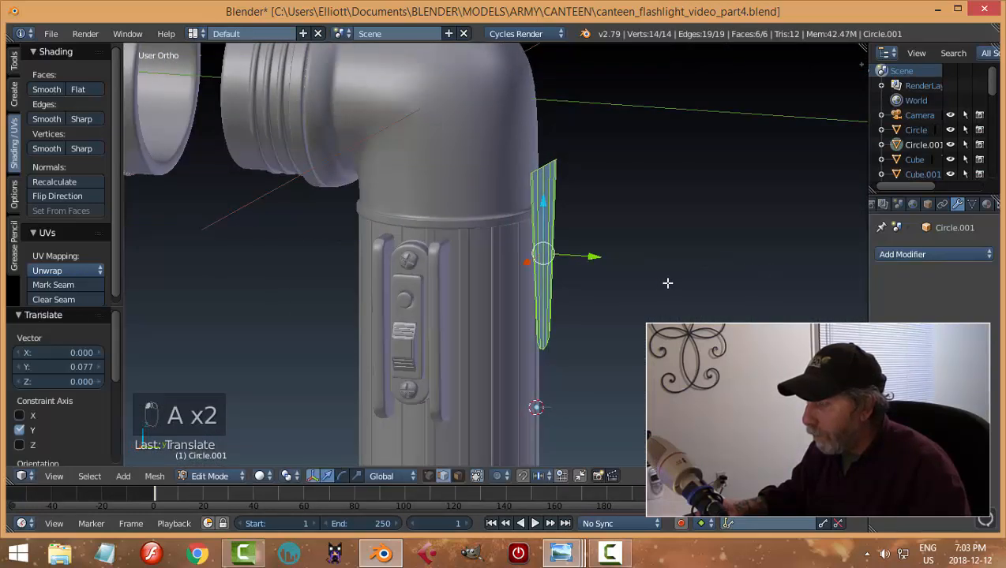
# Examine the clip's bend and flared tip in the back and side-1 reference photos, then return to Blender
pyautogui.moveTo(667, 285); pyautogui.dragTo(517, 288, button='middle')
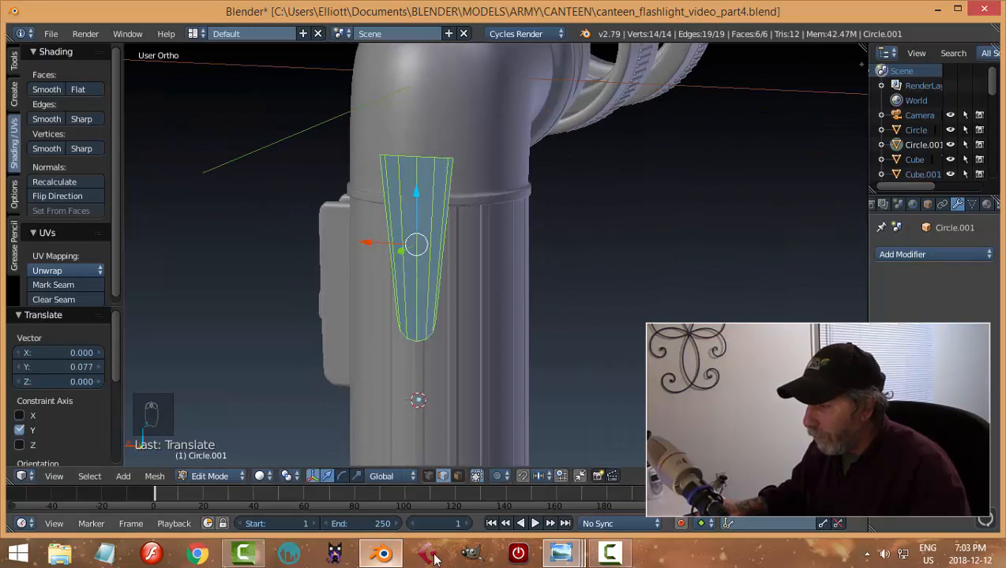
pyautogui.click(615, 495)
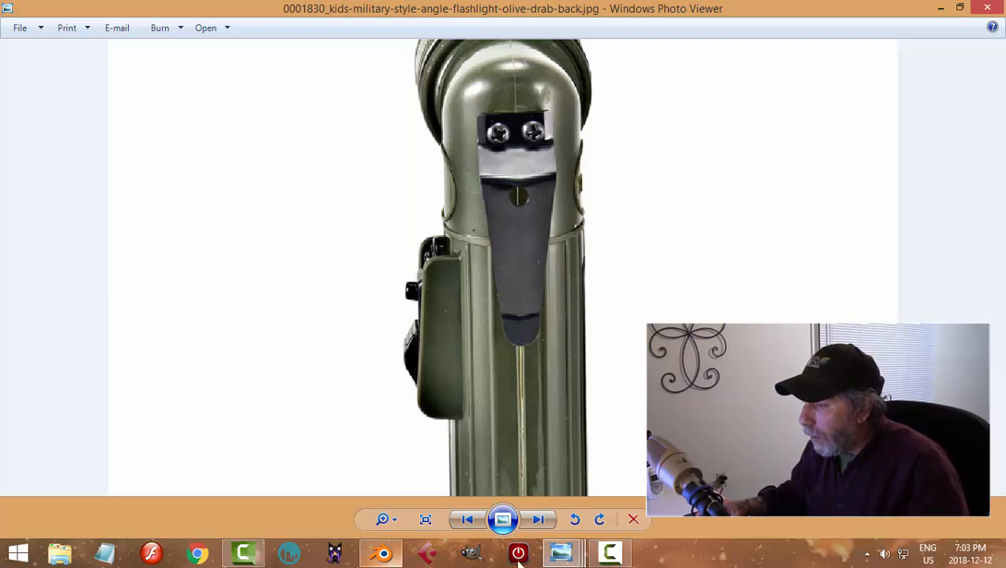
pyautogui.moveTo(561, 553)
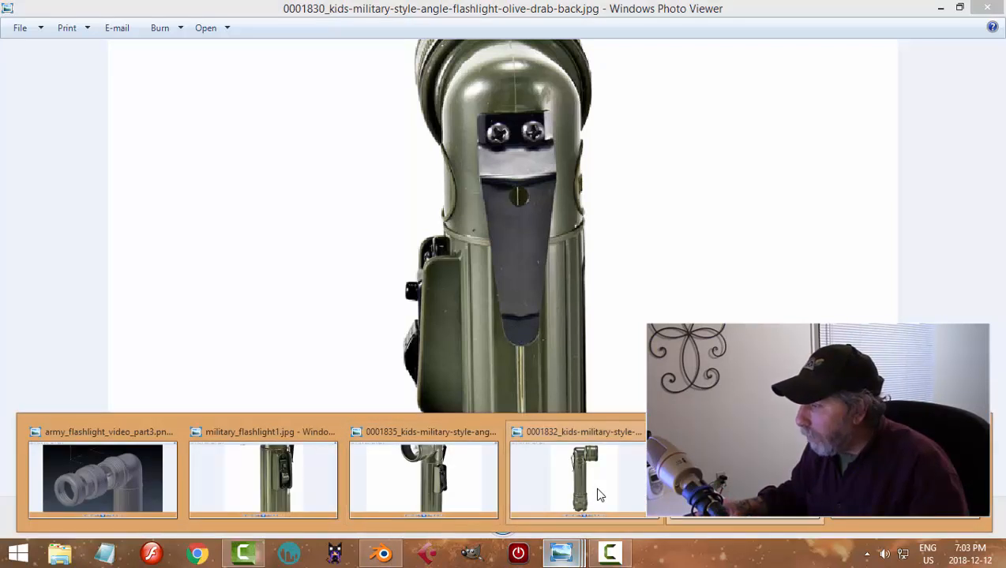
pyautogui.click(597, 485)
pyautogui.scroll(2, 426, 246)
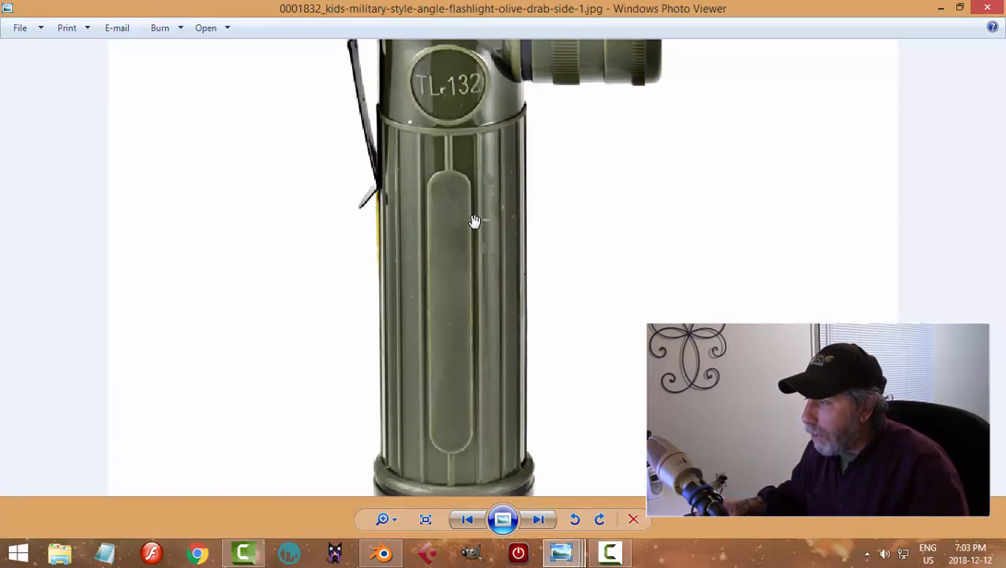
pyautogui.scroll(-1, 474, 222)
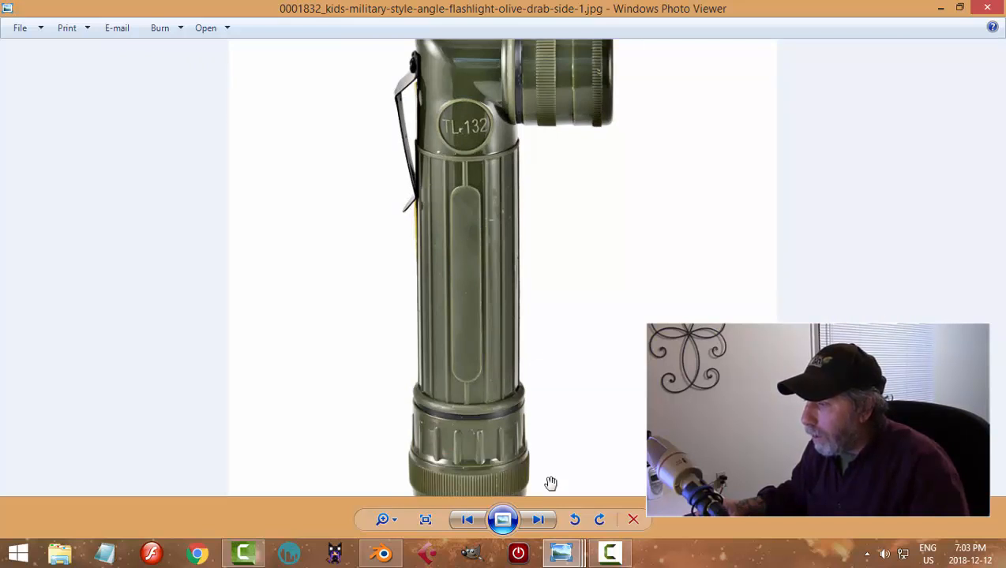
pyautogui.click(382, 553)
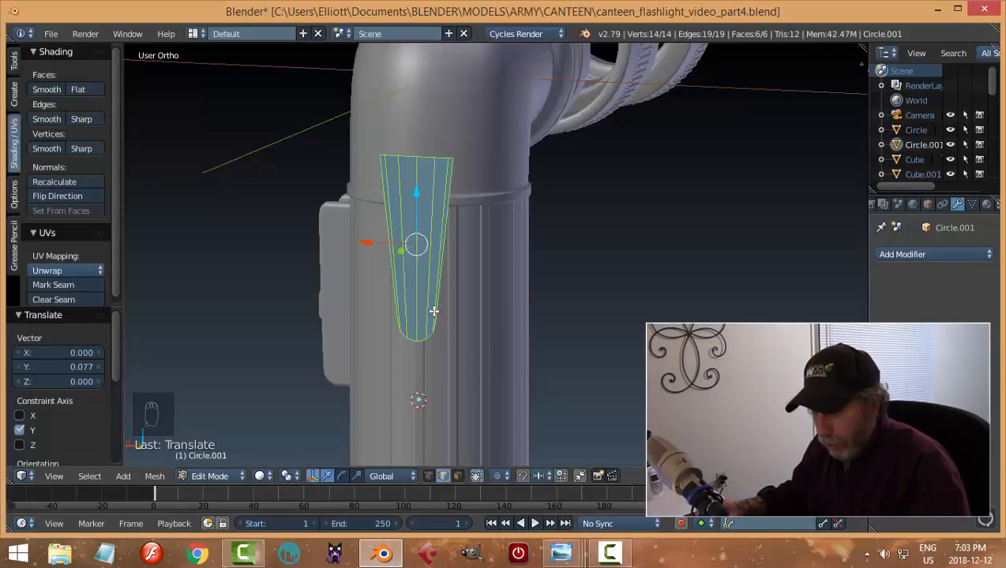
# Add one loop cut across the clip just above its rounded tip and flatten it into a straight line by scaling Z to 0
pyautogui.hotkey('ctrl', 'r')
pyautogui.click(435, 316)
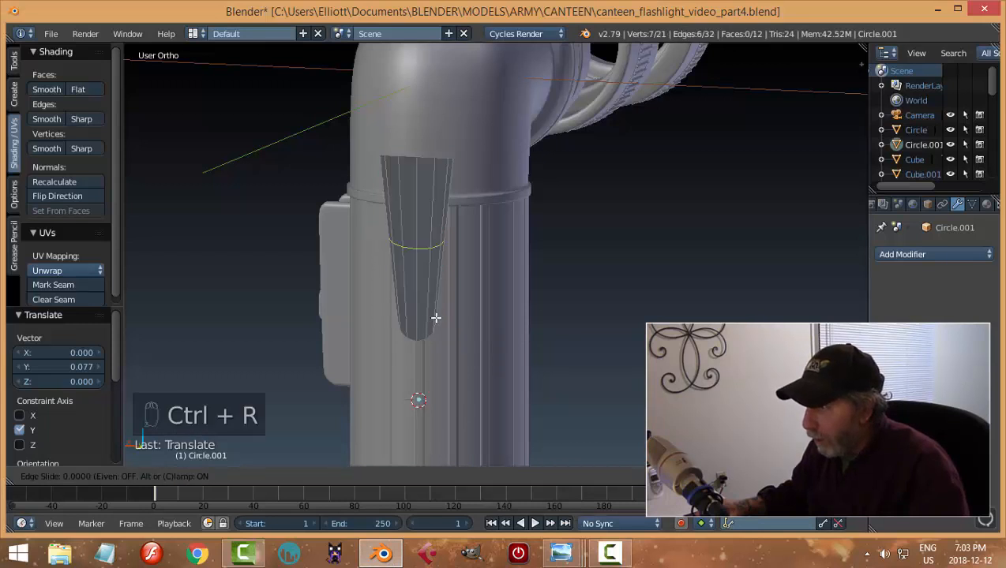
pyautogui.click(460, 369)
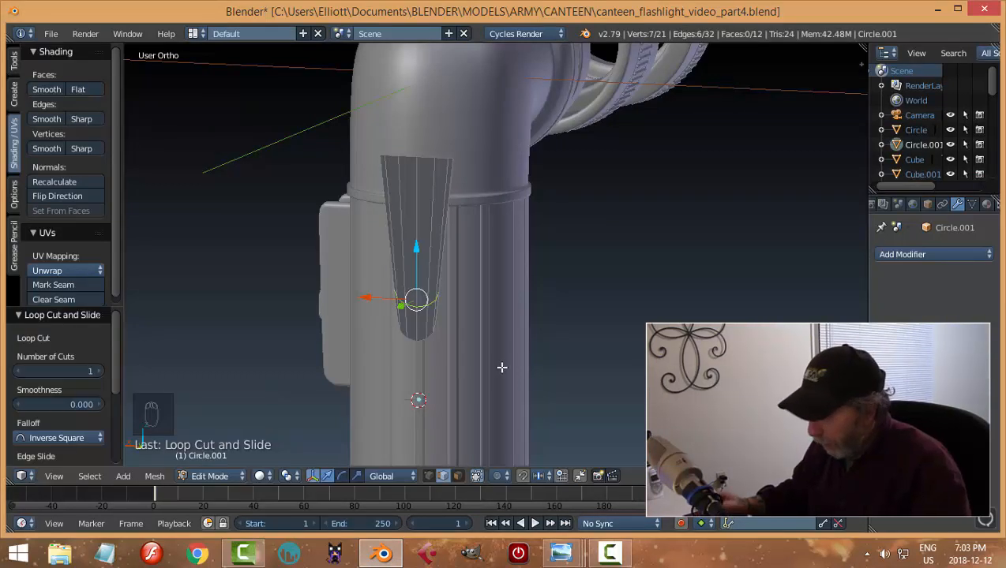
pyautogui.press('ctrl+KP_1')
pyautogui.press('s')
pyautogui.press('z')
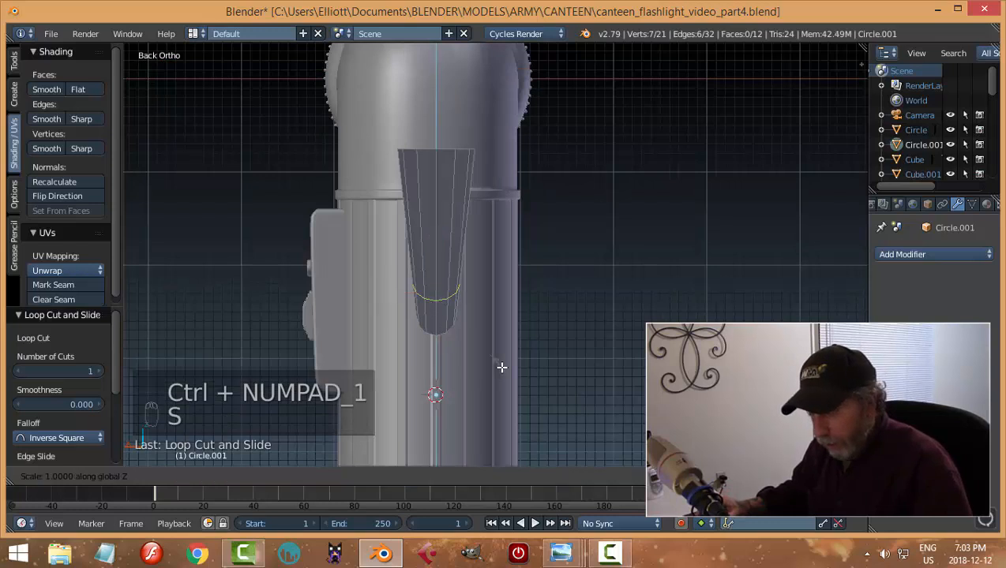
pyautogui.press('0')
pyautogui.press('Return')
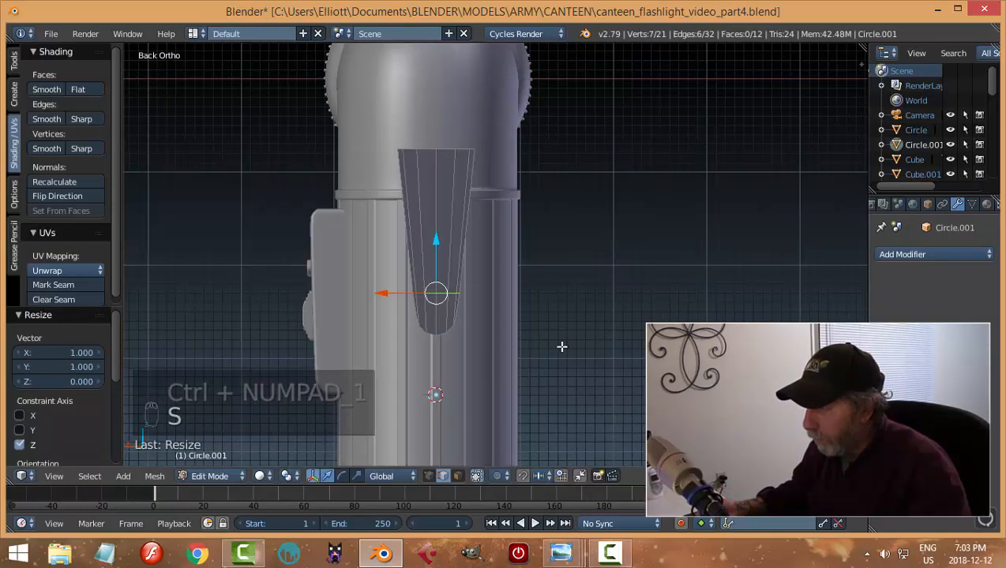
# Select the whole clip and move it about 0.135 along Y, farther out from the flashlight body
pyautogui.moveTo(561, 346); pyautogui.dragTo(412, 357, button='middle')
pyautogui.scroll(3, 435, 355)
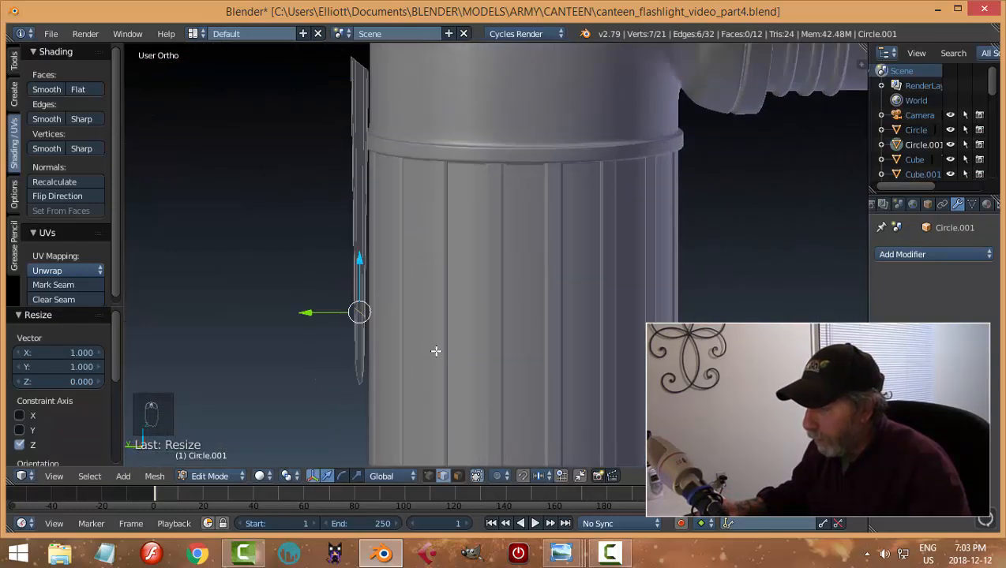
pyautogui.press('a')
pyautogui.press('a')
pyautogui.press('a')
pyautogui.moveTo(310, 247); pyautogui.dragTo(287, 249)
pyautogui.press('s')
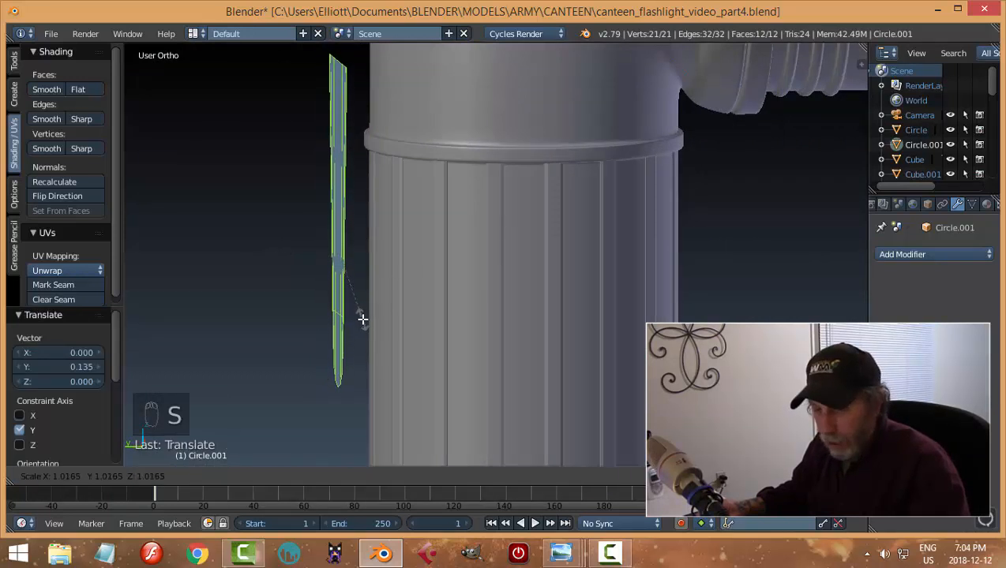
pyautogui.rightClick(359, 319)
pyautogui.moveTo(391, 330); pyautogui.dragTo(445, 329, button='middle')
# Select the clip's lower cross loop, snap the 3D cursor to it and set the pivot point to the 3D cursor
pyautogui.press('a')
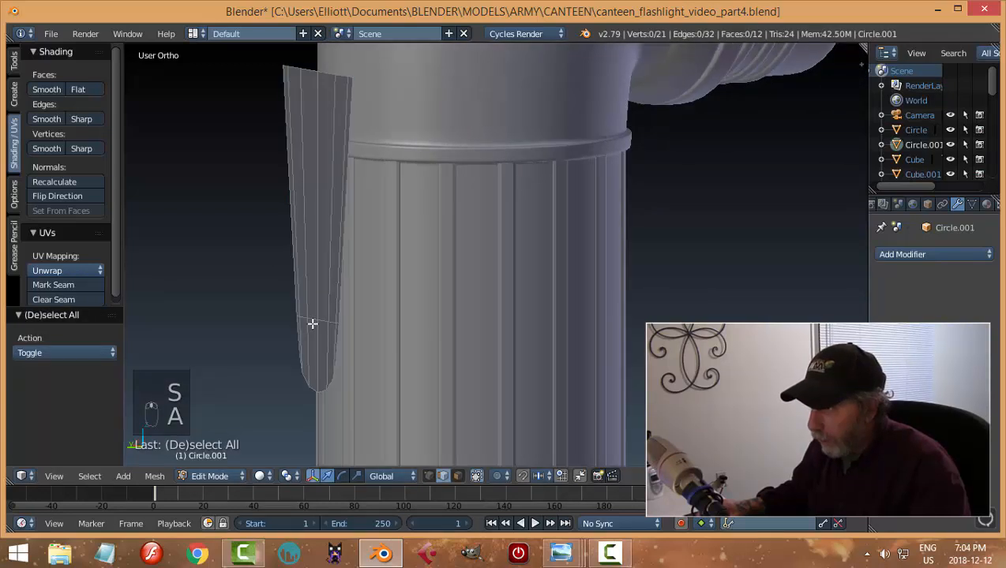
pyautogui.keyDown('alt'); pyautogui.rightClick(313, 318); pyautogui.keyUp('alt')
pyautogui.moveTo(352, 324); pyautogui.dragTo(396, 393, button='middle')
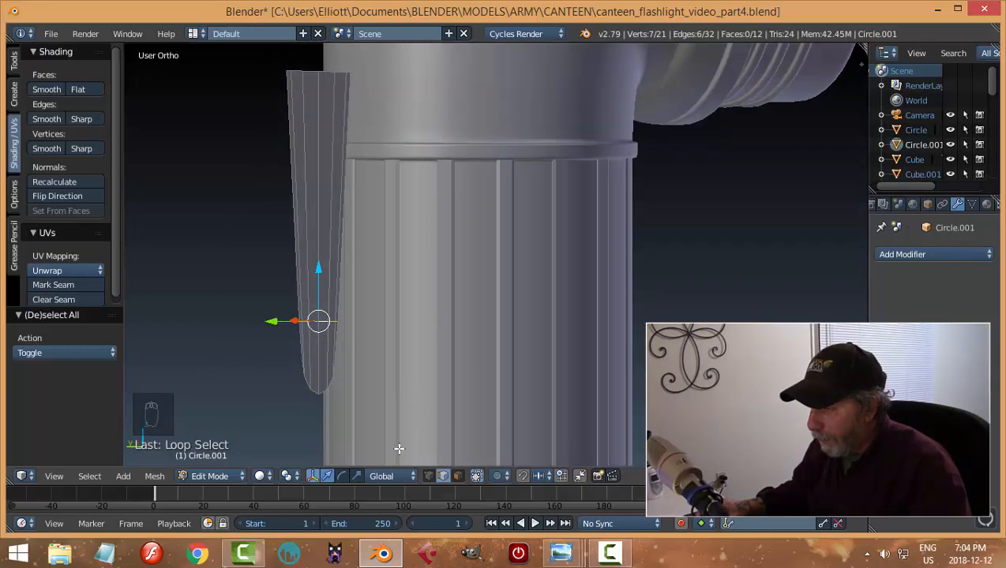
pyautogui.click(283, 478)
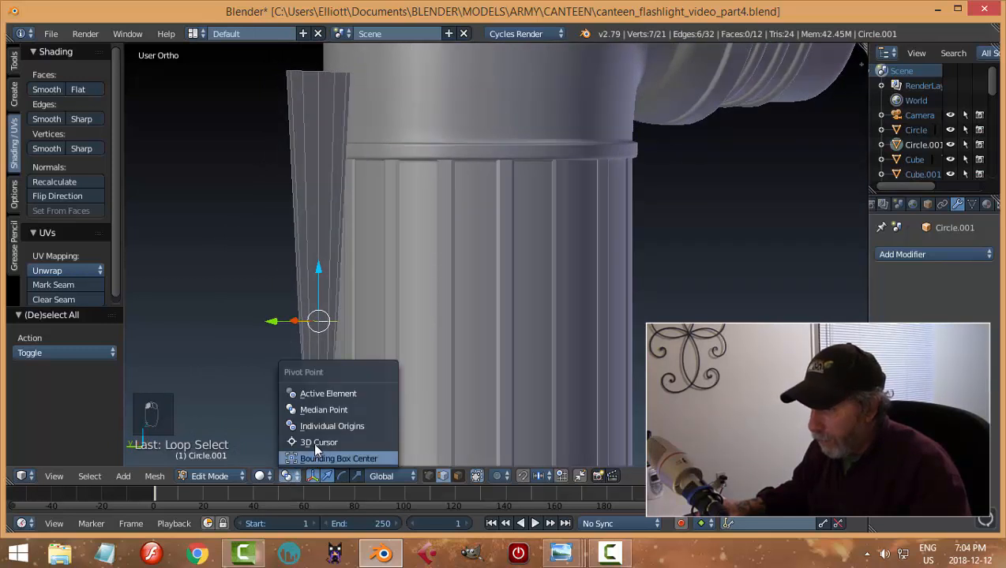
pyautogui.click(298, 458)
pyautogui.hotkey('shift', 's')
pyautogui.click(314, 444)
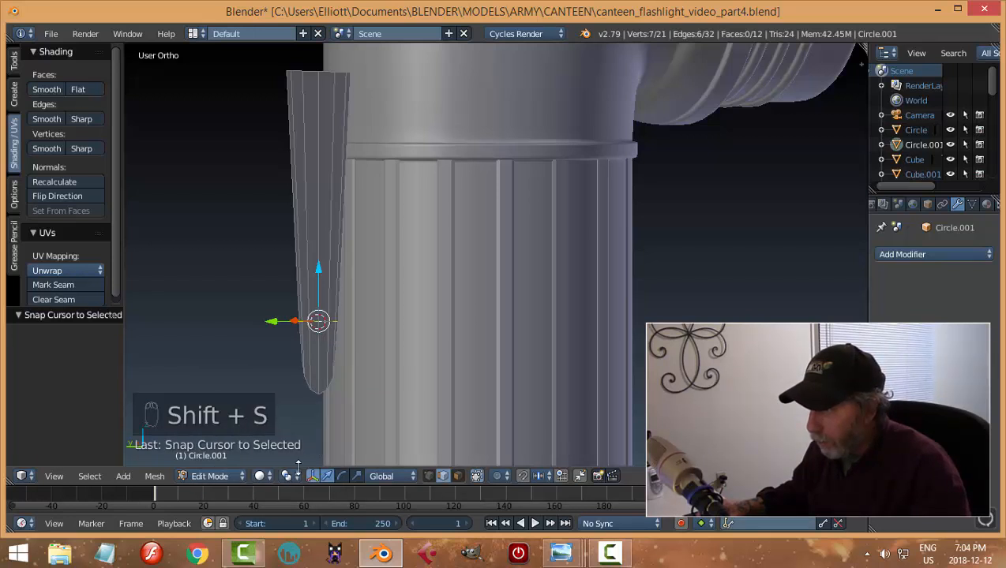
pyautogui.click(287, 475)
pyautogui.click(311, 440)
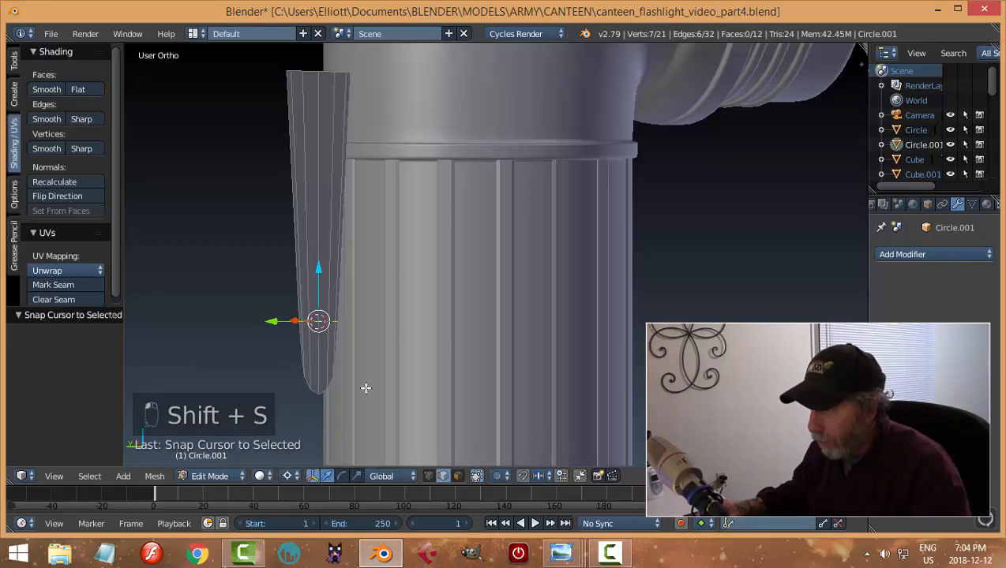
# Select the clip's top edge row and rotate it about -18.6° around X, tilting the upper part away from the body
pyautogui.press('a')
pyautogui.keyDown('alt'); pyautogui.rightClick(323, 73); pyautogui.keyUp('alt')
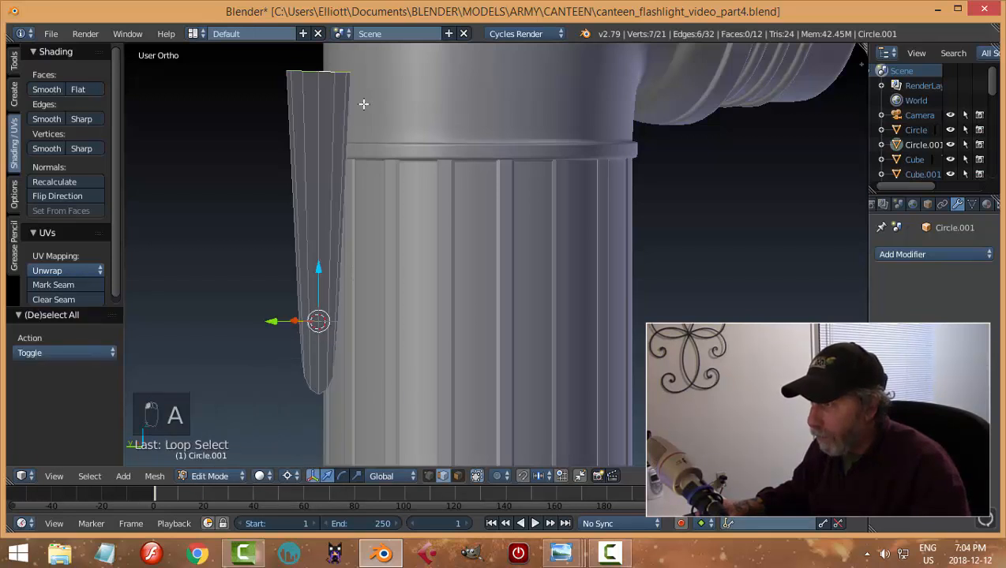
pyautogui.scroll(-3, 477, 292)
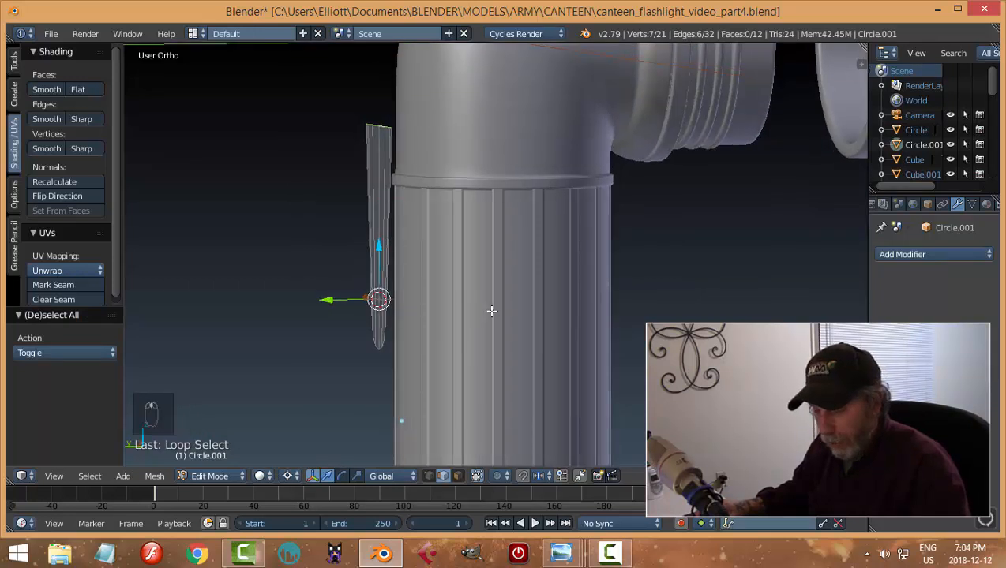
pyautogui.press('r')
pyautogui.press('x')
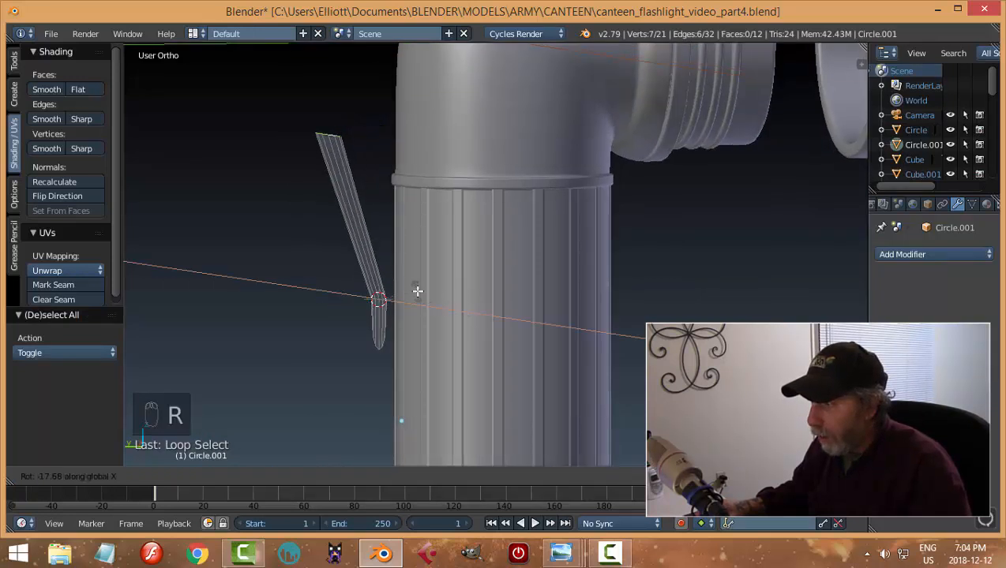
pyautogui.click(415, 291)
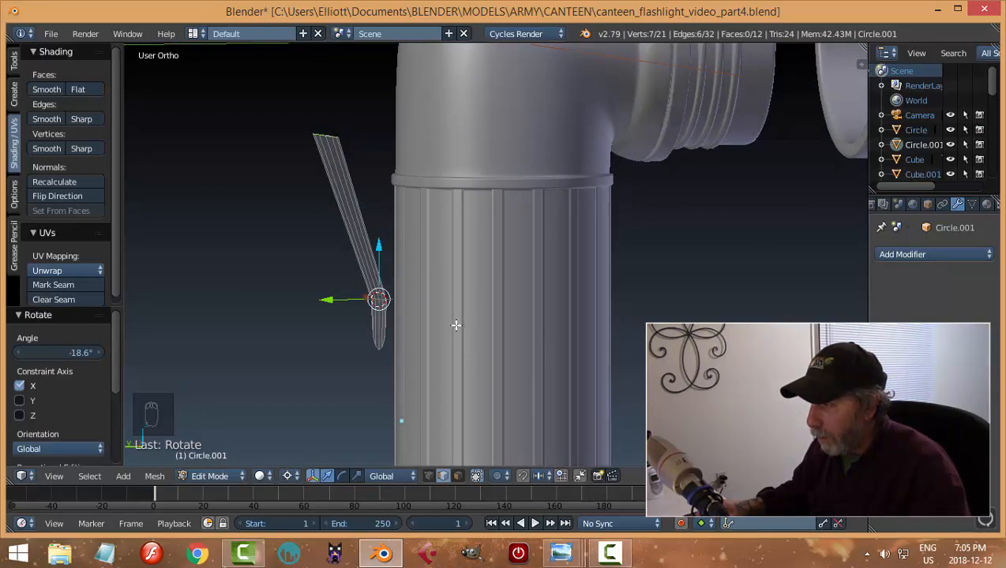
# Rotate the clip's top edge row by about 5.8° around X, bringing the upper part back toward the body
pyautogui.moveTo(562, 552)
pyautogui.moveTo(594, 490)
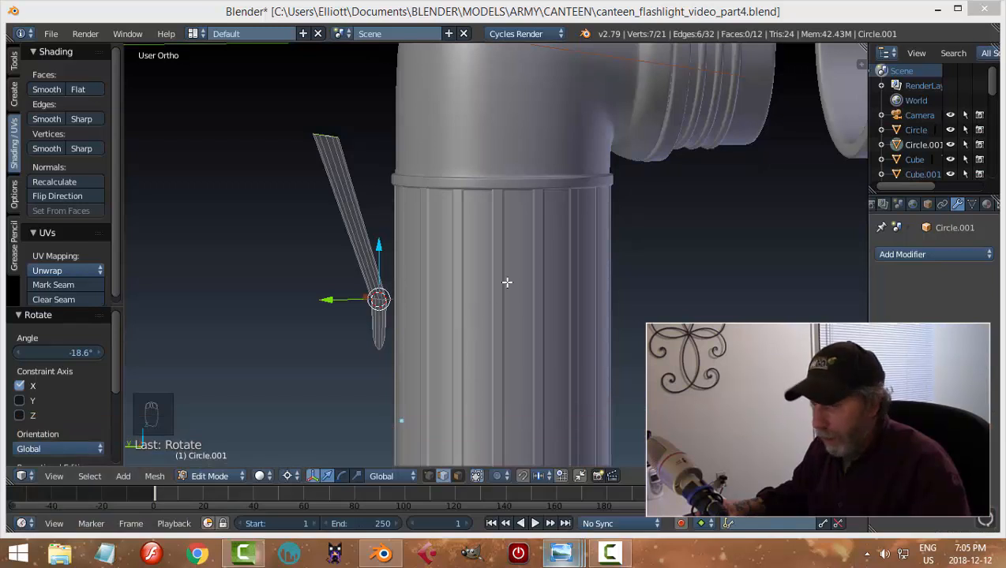
pyautogui.press('s')
pyautogui.rightClick(463, 267)
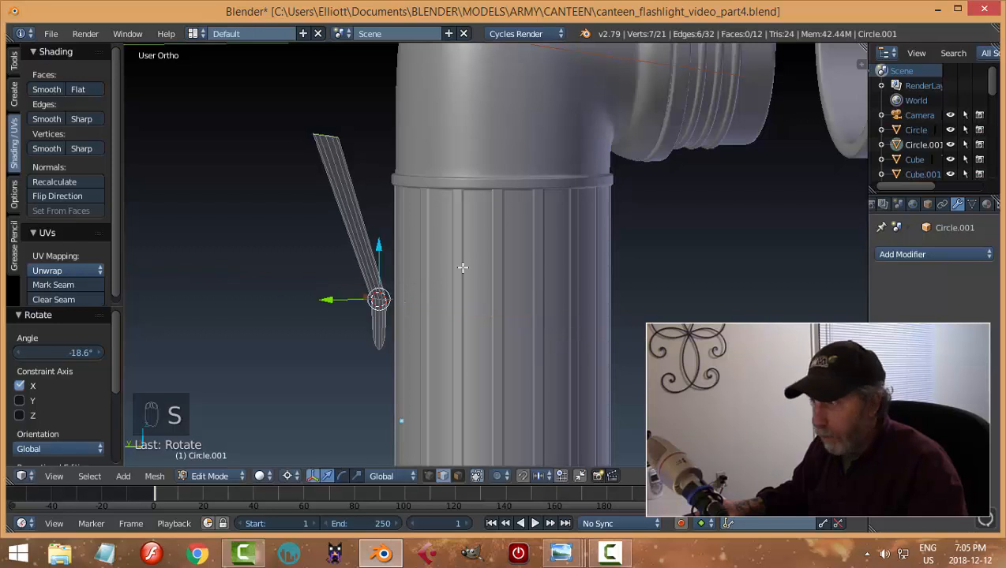
pyautogui.moveTo(463, 268); pyautogui.dragTo(466, 308, button='middle')
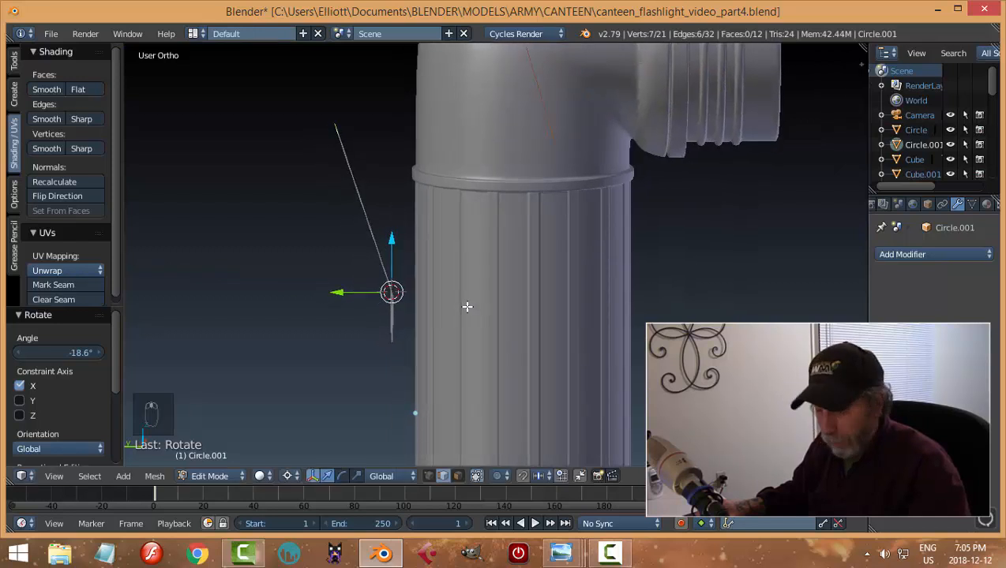
pyautogui.press('r')
pyautogui.press('x')
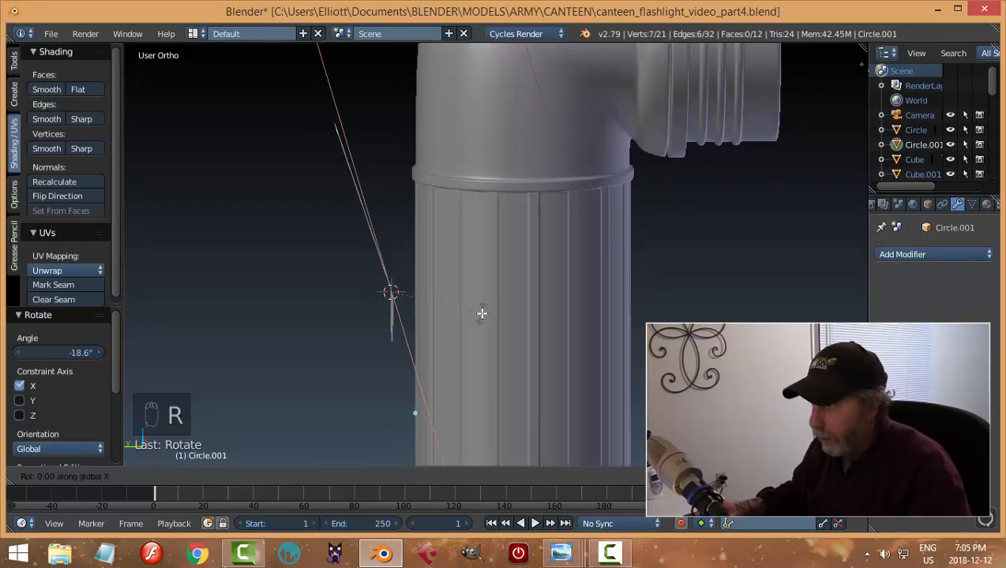
pyautogui.click(465, 317)
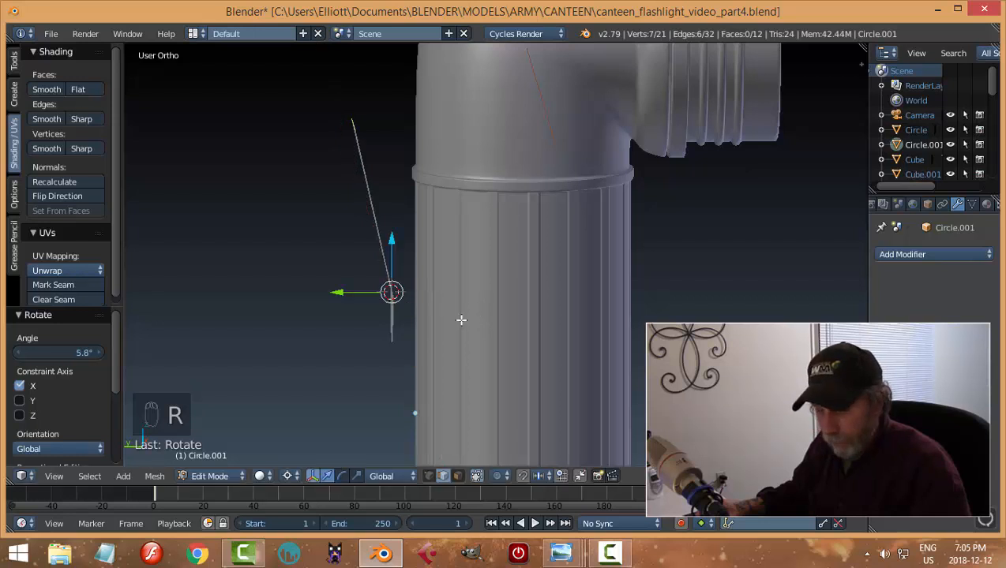
pyautogui.press('a')
pyautogui.scroll(3, 403, 365)
pyautogui.keyDown('shift'); pyautogui.moveTo(404, 365); pyautogui.dragTo(520, 263, button='middle'); pyautogui.keyUp('shift')
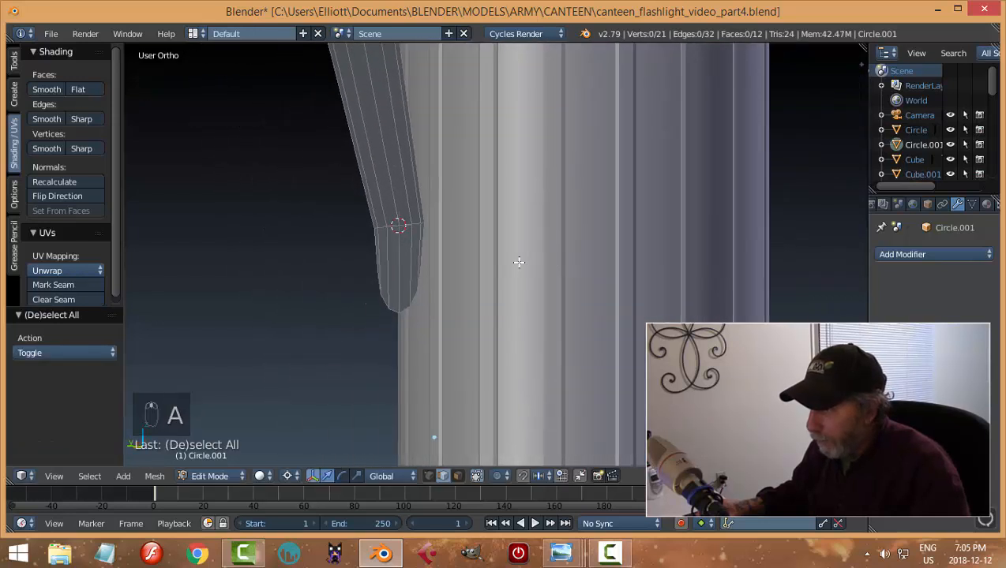
pyautogui.keyDown('alt'); pyautogui.click(406, 307); pyautogui.keyUp('alt')
pyautogui.keyDown('alt'); pyautogui.keyDown('shift'); pyautogui.click(423, 253); pyautogui.keyUp('shift'); pyautogui.keyUp('alt')
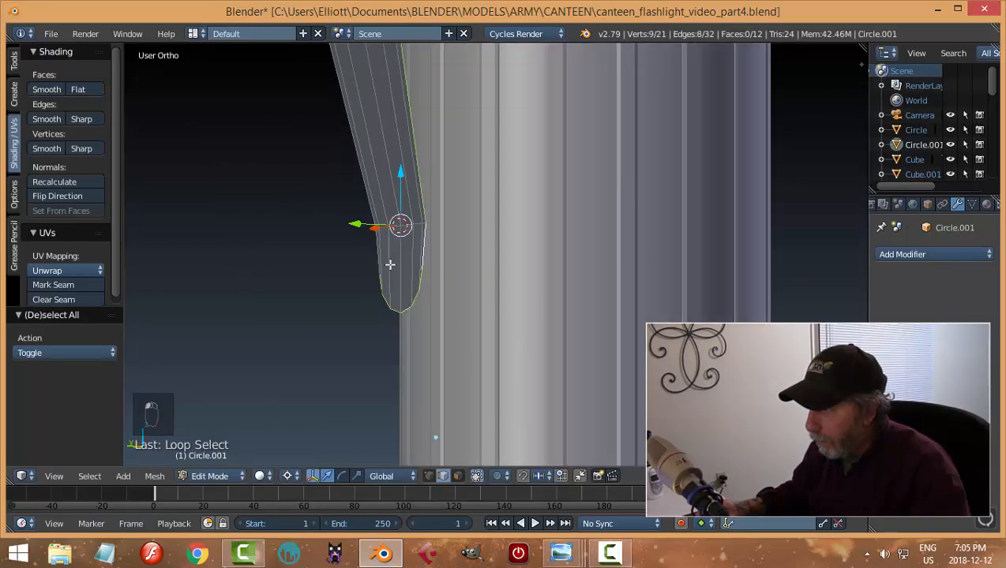
pyautogui.keyDown('shift'); pyautogui.click(416, 165); pyautogui.keyUp('shift')
pyautogui.hotkey('ctrl', 'z')
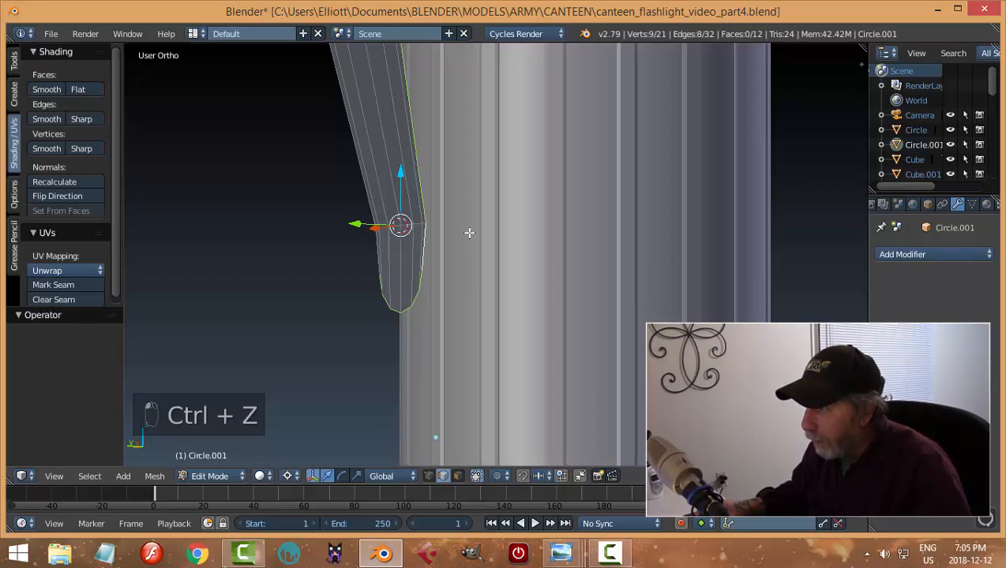
pyautogui.keyDown('shift'); pyautogui.rightClick(423, 179); pyautogui.keyUp('shift')
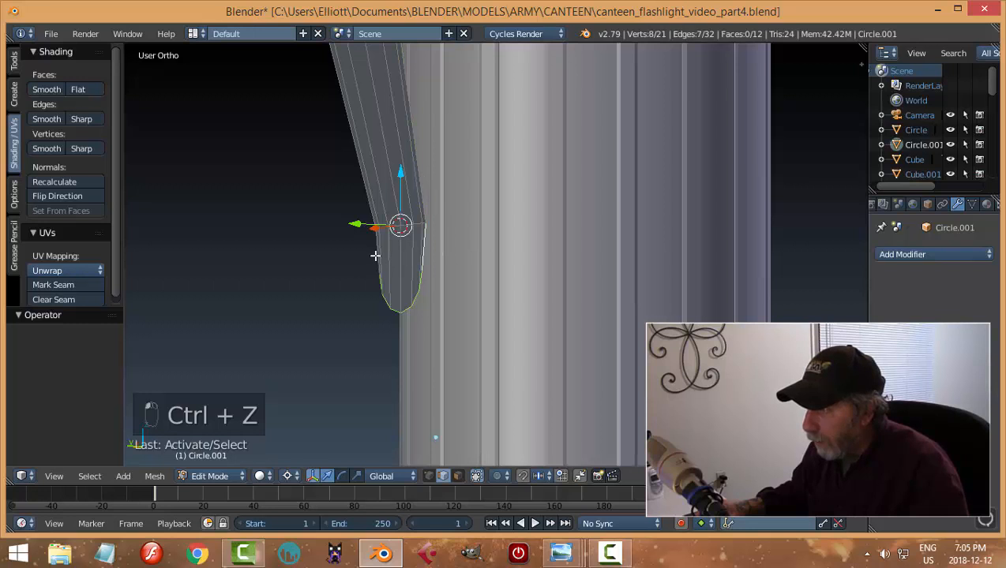
pyautogui.moveTo(418, 279); pyautogui.dragTo(499, 303, button='middle')
pyautogui.scroll(3, 499, 303)
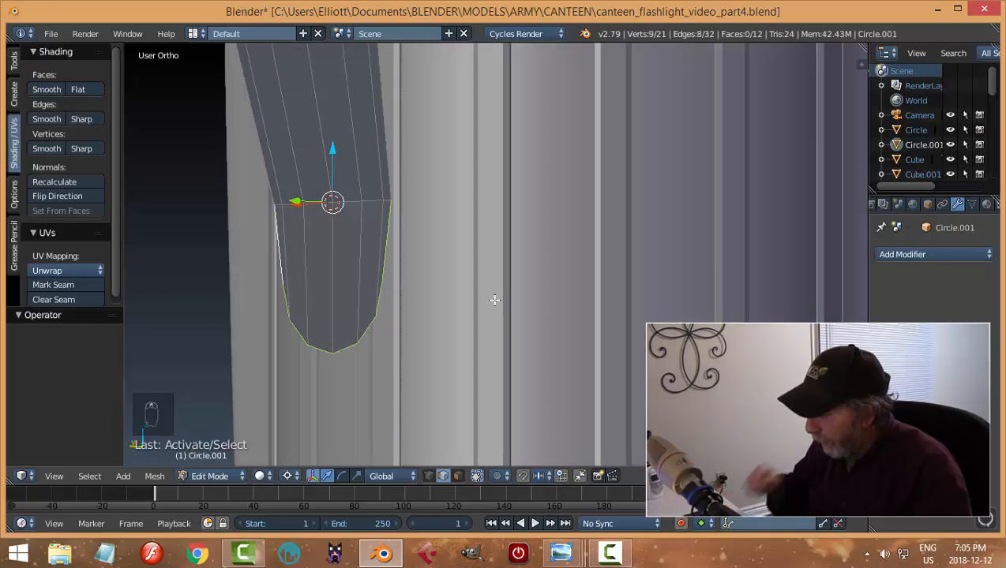
# Select the clip's rounded tip vertices below the cross loop and rotate them about 28° around X, flaring the tip away from the body
pyautogui.press('ctrl+KP_1')
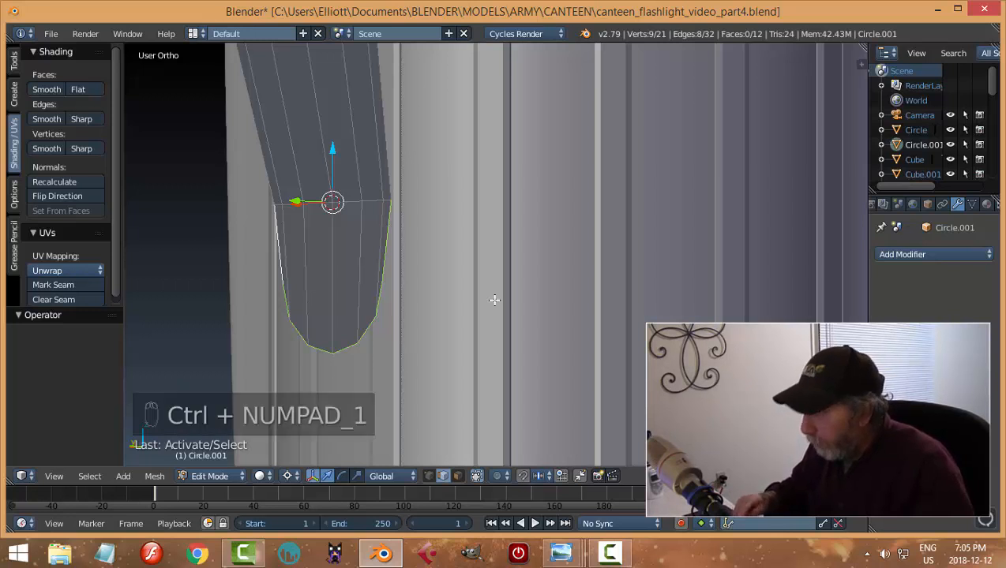
pyautogui.press('a')
pyautogui.hotkey('ctrl', 'Tab')
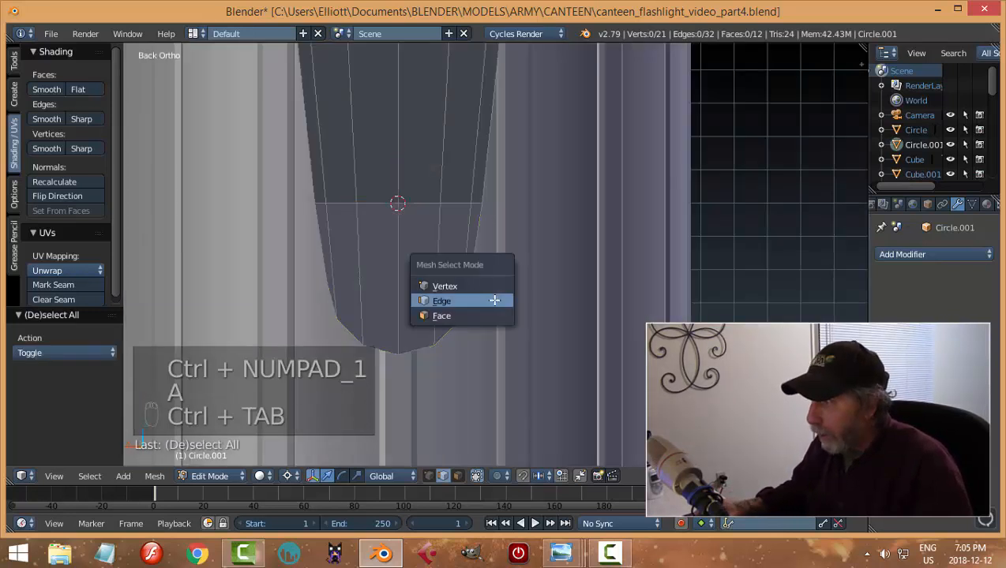
pyautogui.click(450, 286)
pyautogui.press('z')
pyautogui.click(583, 371)
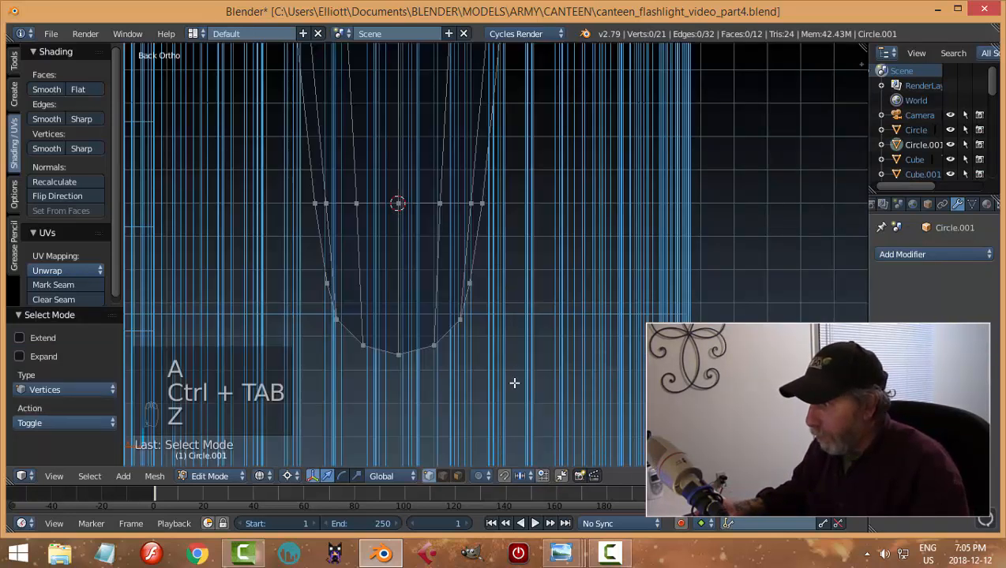
pyautogui.press('b')
pyautogui.moveTo(545, 411); pyautogui.dragTo(260, 259)
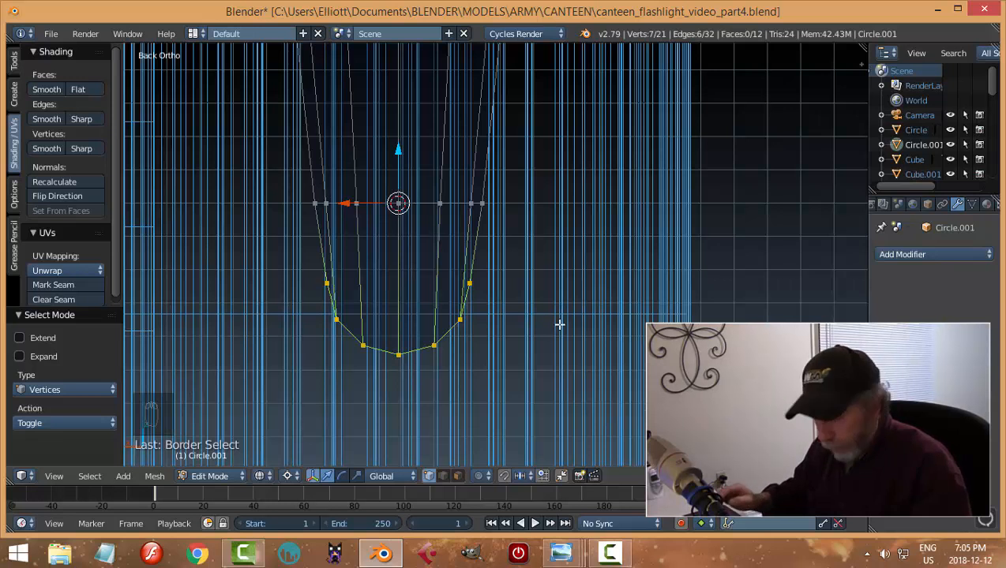
pyautogui.press('z')
pyautogui.click(572, 408)
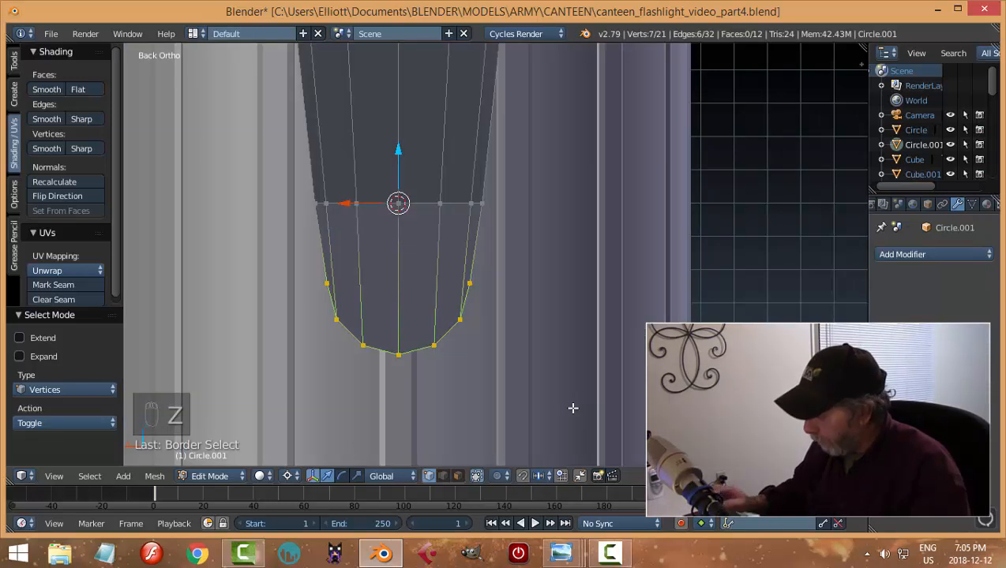
pyautogui.press('KP_3')
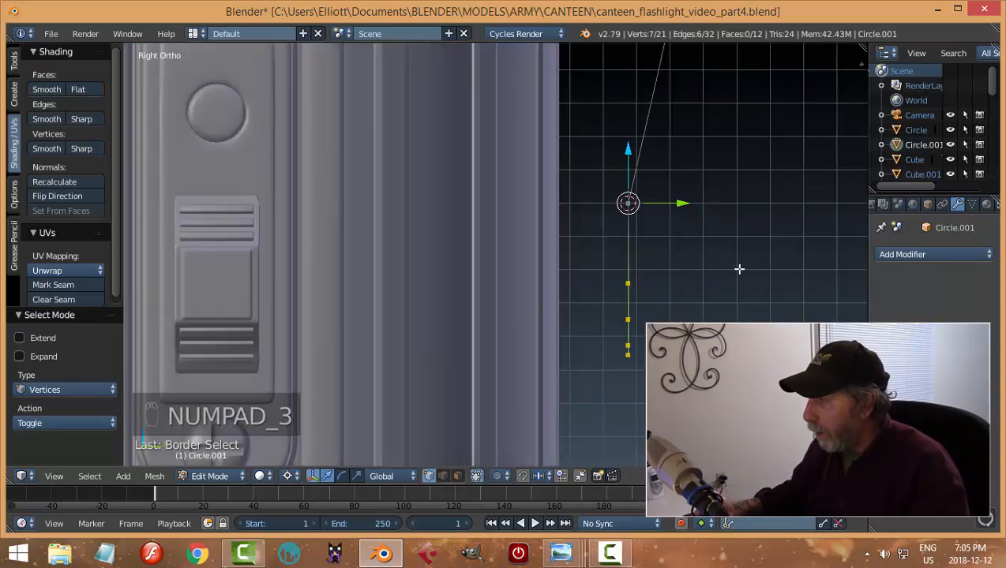
pyautogui.keyDown('shift'); pyautogui.moveTo(741, 270); pyautogui.dragTo(541, 307, button='middle'); pyautogui.keyUp('shift')
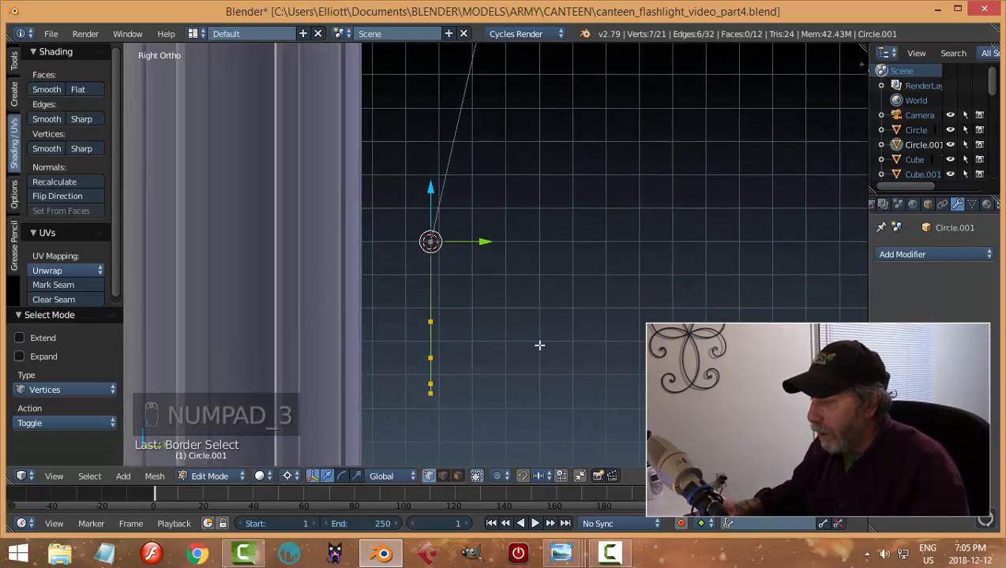
pyautogui.press('r')
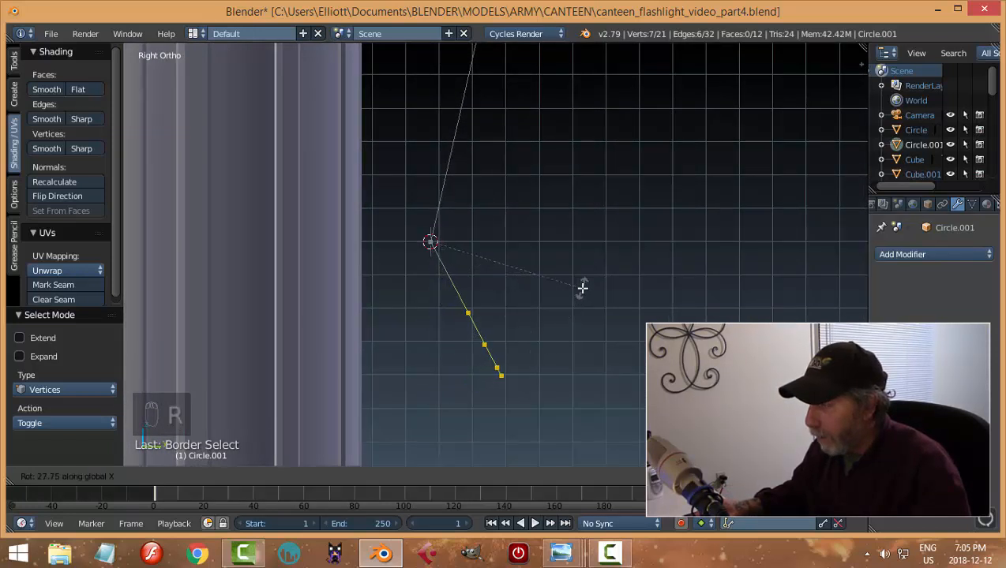
pyautogui.click(582, 288)
# Select the whole bent clip and move it along Y slightly closer to the flashlight body
pyautogui.press('a')
pyautogui.press('a')
pyautogui.press('a')
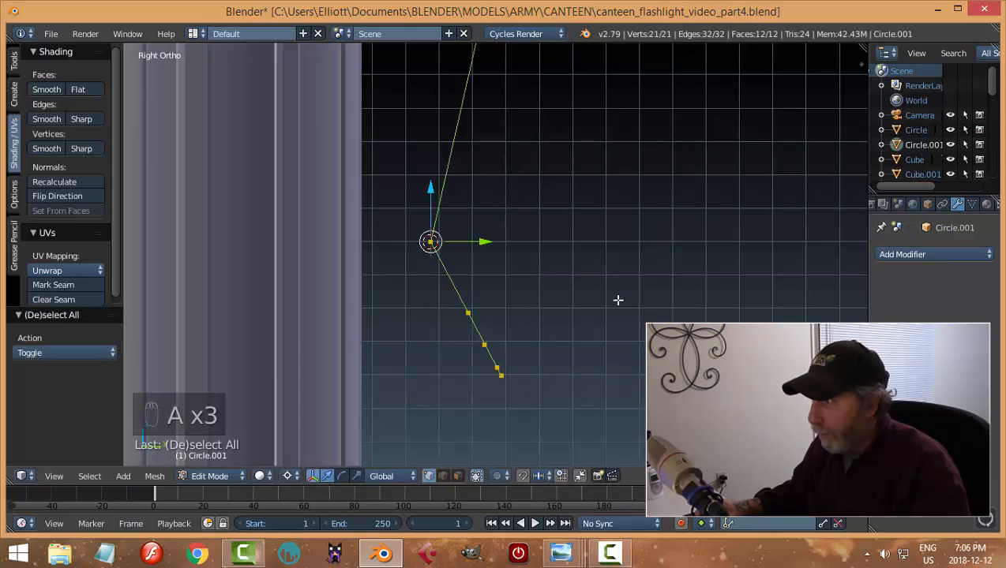
pyautogui.scroll(-8, 586, 301)
pyautogui.moveTo(536, 253); pyautogui.dragTo(527, 254)
pyautogui.moveTo(527, 253); pyautogui.dragTo(565, 339, button='middle')
pyautogui.press('a')
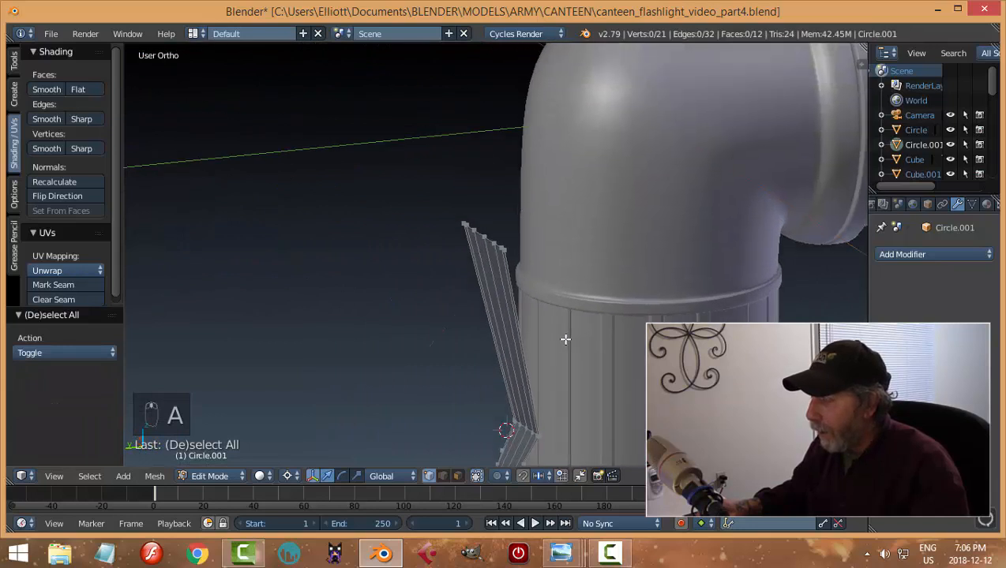
# Select the clip's top edge row and check its upper bend against the side and back reference photos
pyautogui.keyDown('alt'); pyautogui.rightClick(494, 240); pyautogui.keyUp('alt')
pyautogui.moveTo(568, 269); pyautogui.dragTo(612, 423, button='middle')
pyautogui.moveTo(561, 553)
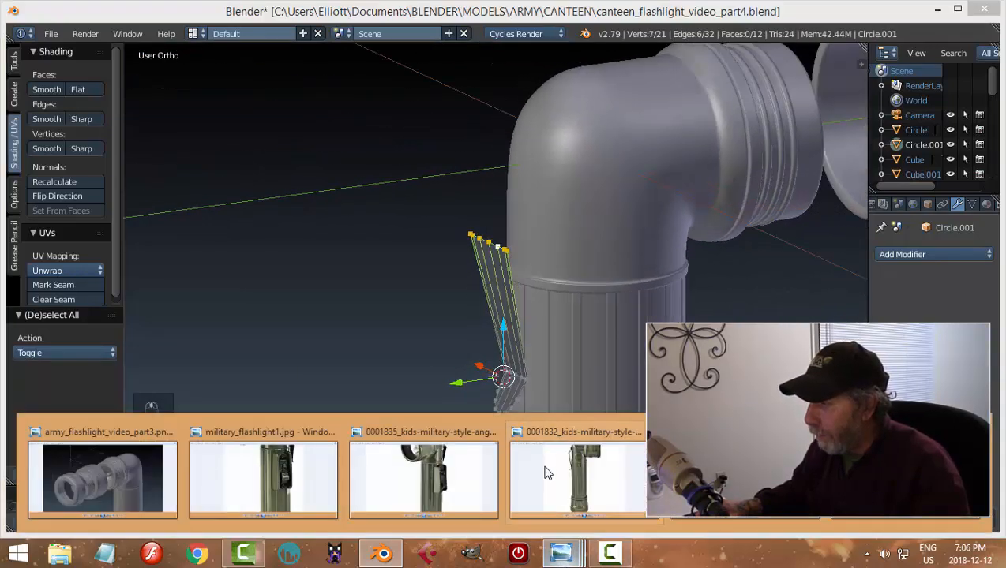
pyautogui.click(597, 479)
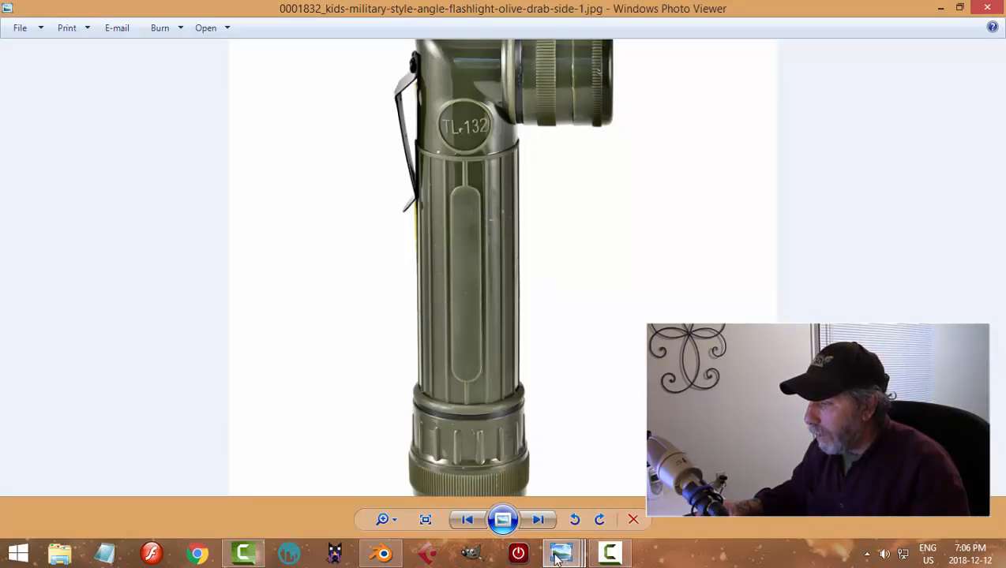
pyautogui.moveTo(561, 553)
pyautogui.press('Left')
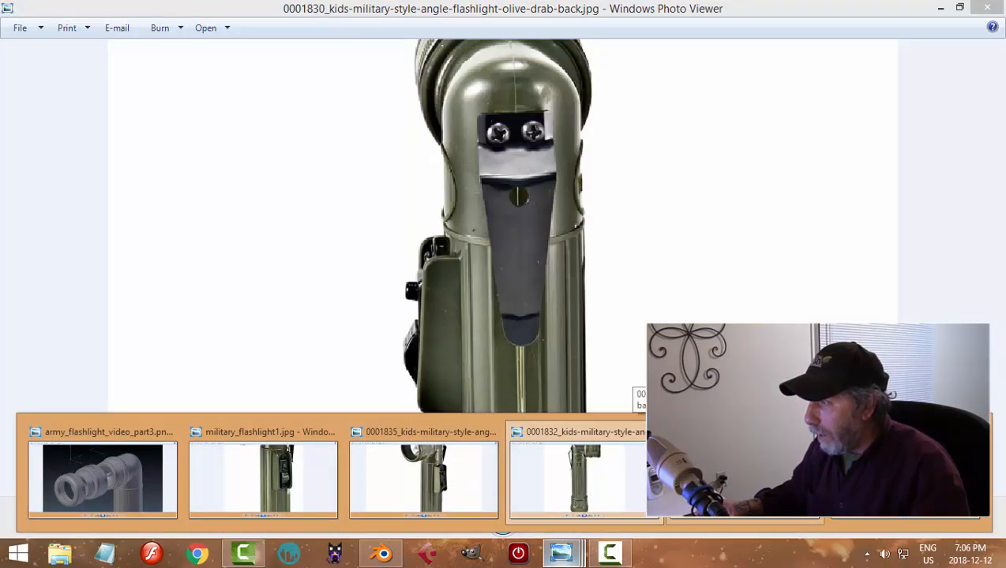
pyautogui.press('Right')
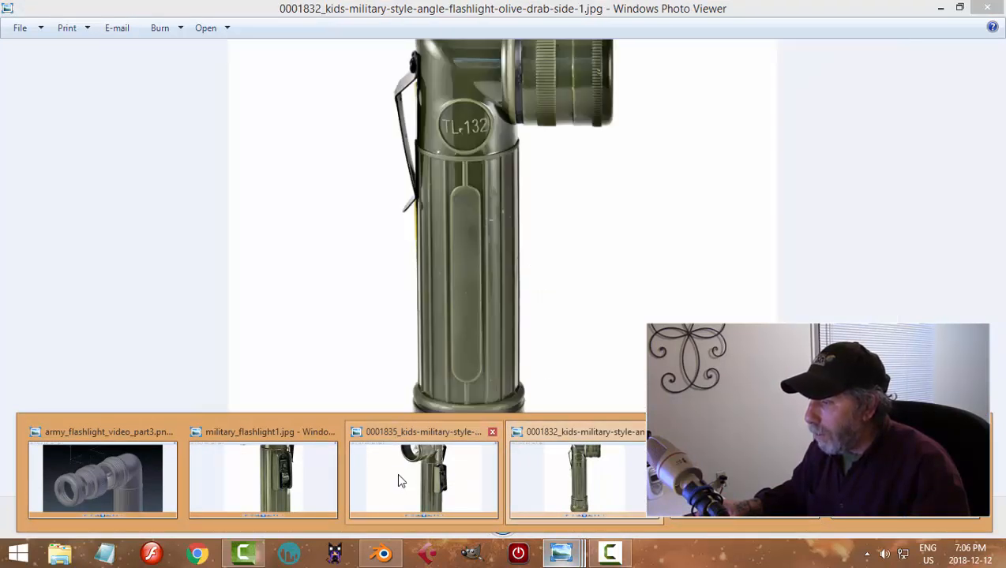
pyautogui.click(382, 553)
# Set the pivot to Median Point, extrude the clip's top edge row along Y toward the body and raise it about 0.238 along Z
pyautogui.moveTo(511, 243); pyautogui.dragTo(532, 258, button='middle')
pyautogui.click(290, 477)
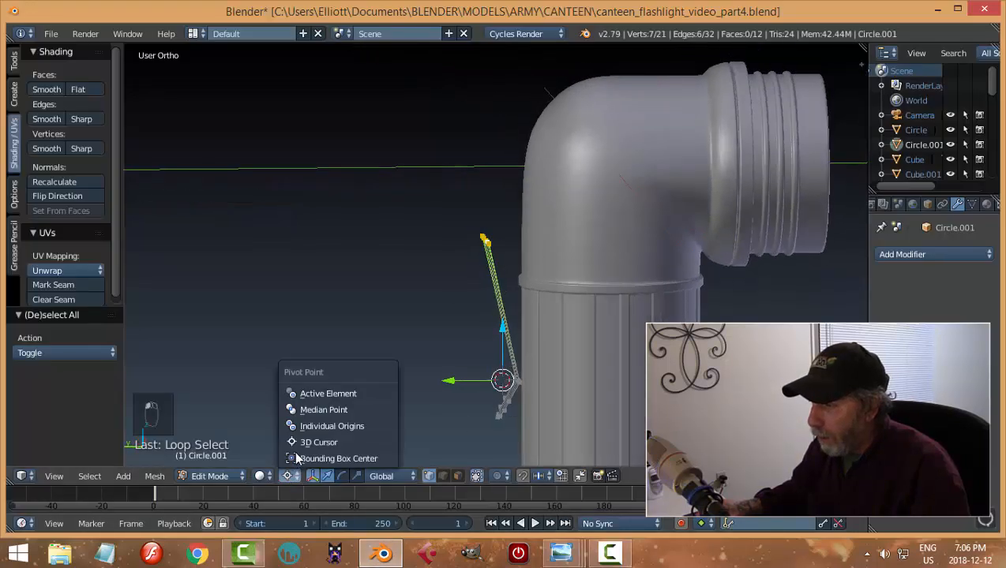
pyautogui.click(312, 412)
pyautogui.moveTo(588, 308); pyautogui.dragTo(583, 319, button='middle')
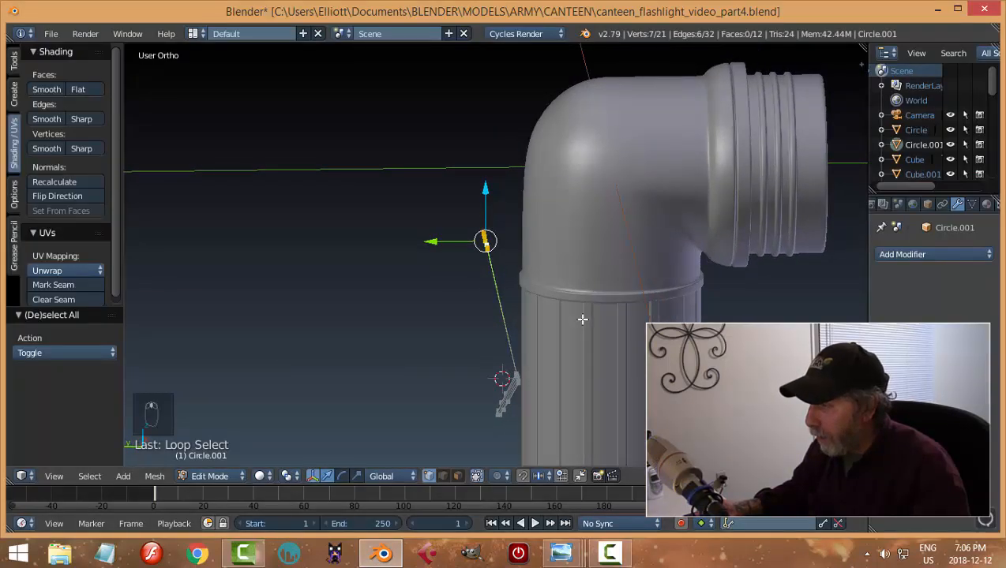
pyautogui.press('KP_3')
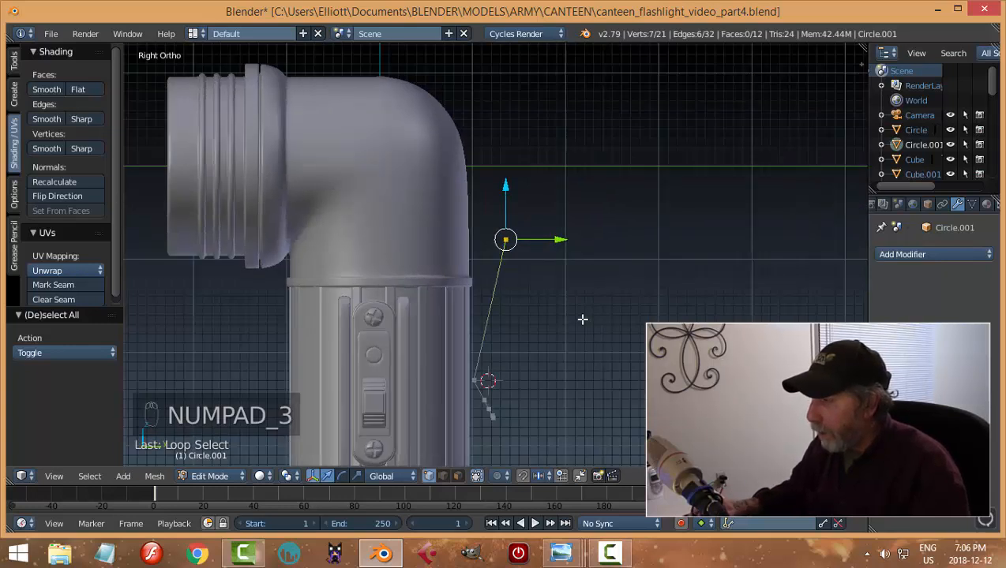
pyautogui.press('e')
pyautogui.press('y')
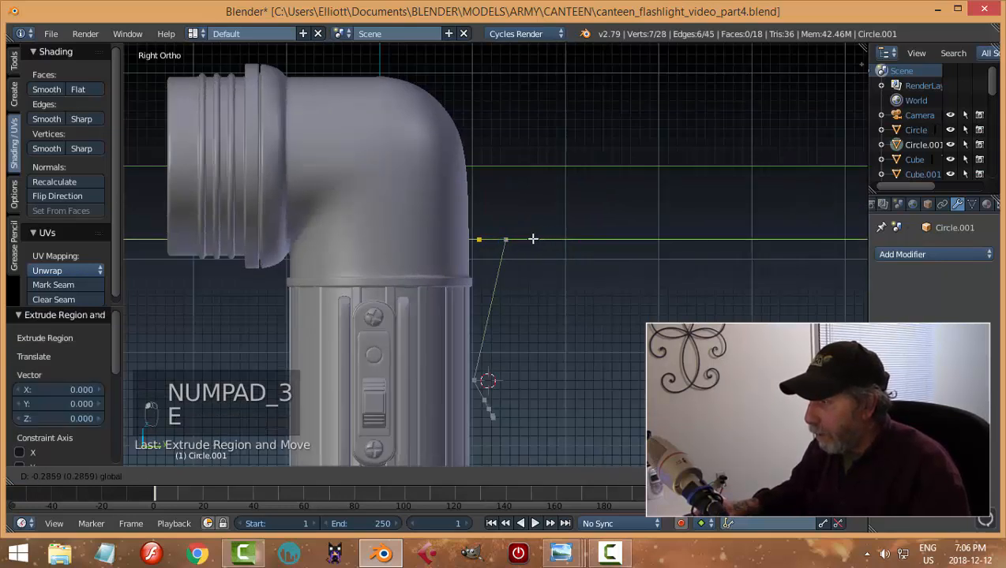
pyautogui.moveTo(476, 192); pyautogui.dragTo(470, 171)
pyautogui.moveTo(470, 172); pyautogui.dragTo(479, 222, button='middle')
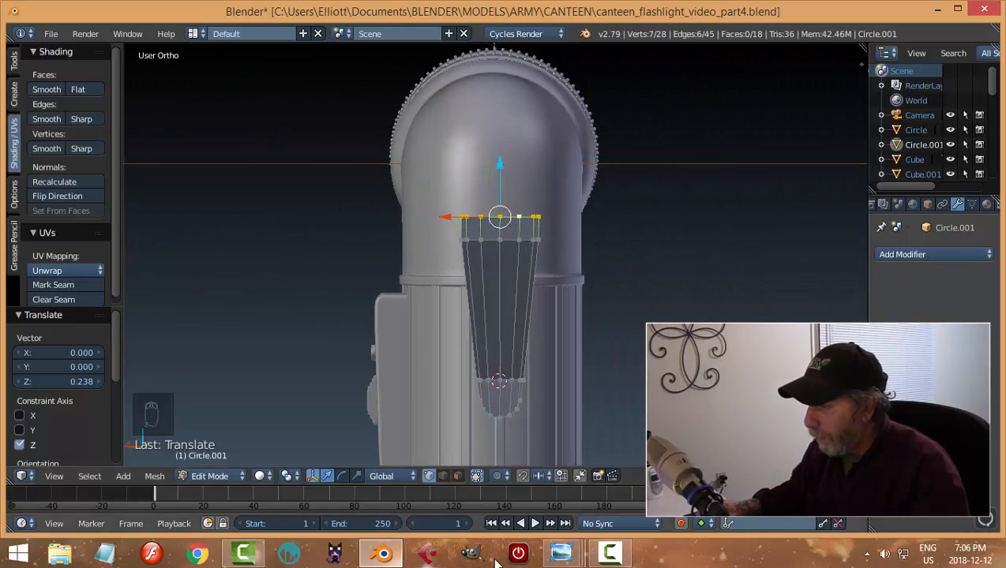
# Extrude the clip's top edge row again and raise it about 0.286 along Z to form the upright mounting tab
pyautogui.moveTo(577, 557)
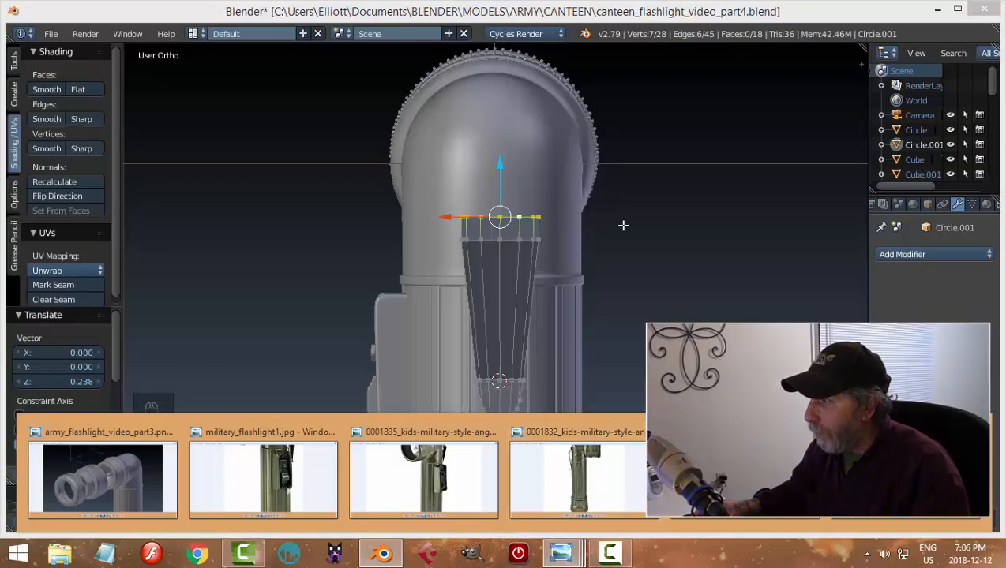
pyautogui.moveTo(622, 224); pyautogui.dragTo(534, 274, button='middle')
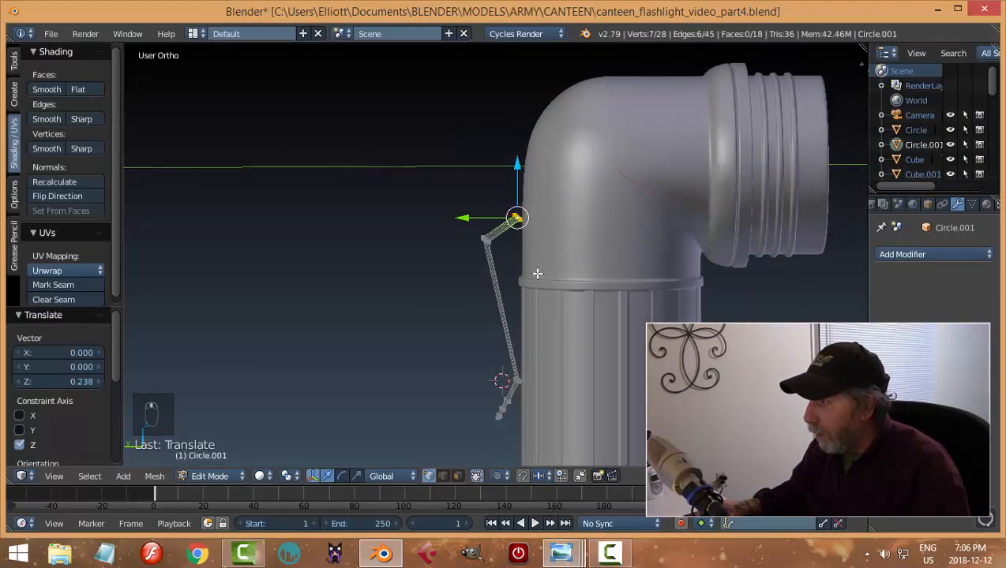
pyautogui.press('e')
pyautogui.rightClick(537, 273)
pyautogui.moveTo(518, 166); pyautogui.dragTo(521, 139)
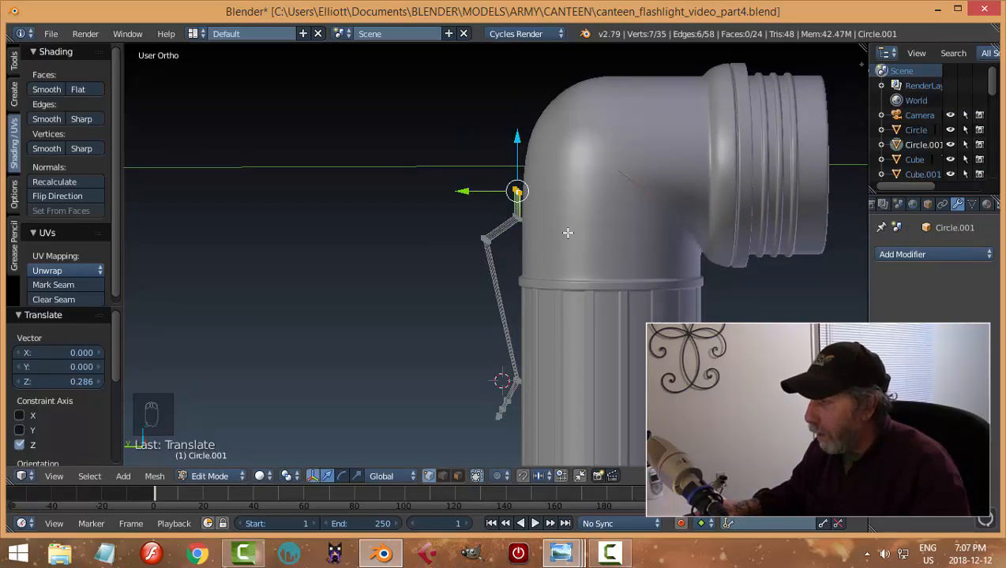
# Return to Object Mode and examine the bent clip against the flashlight from the side and back
pyautogui.moveTo(568, 231); pyautogui.dragTo(545, 272, button='middle')
pyautogui.press('a')
pyautogui.press('Tab')
pyautogui.click(428, 274)
pyautogui.moveTo(429, 274); pyautogui.dragTo(474, 286, button='middle')
pyautogui.scroll(-4, 627, 305)
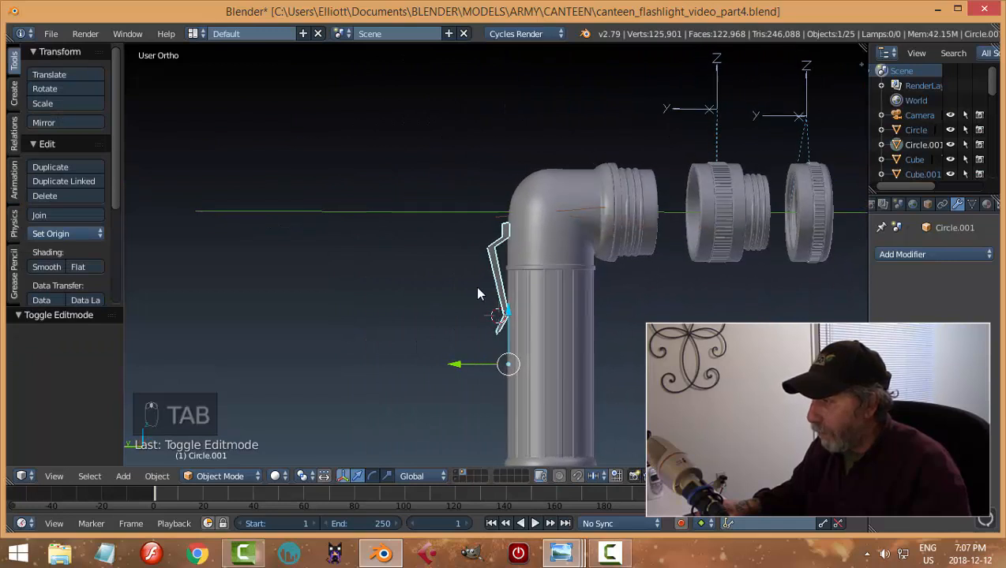
pyautogui.scroll(3, 538, 300)
pyautogui.moveTo(538, 300); pyautogui.dragTo(695, 311, button='middle')
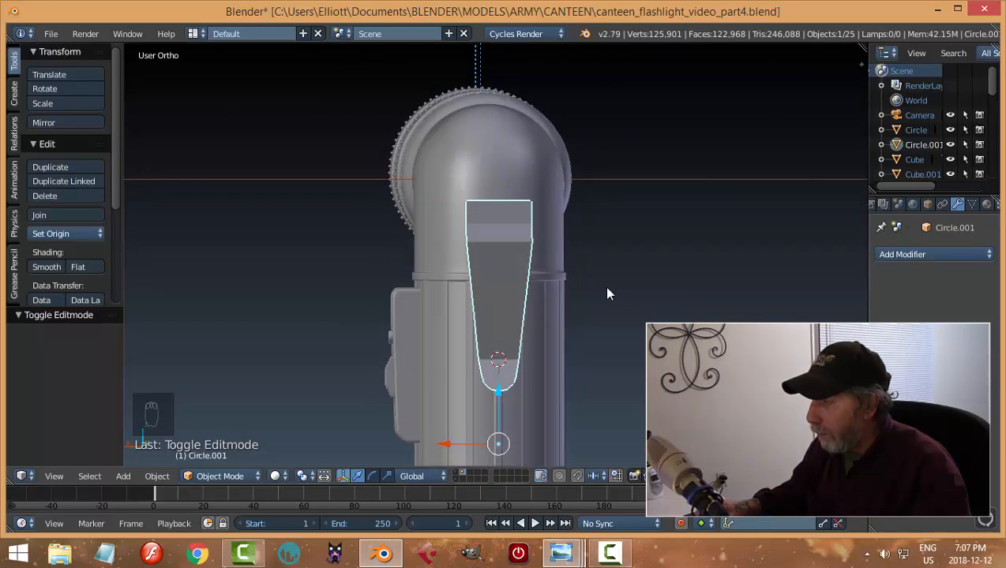
pyautogui.moveTo(596, 315); pyautogui.dragTo(585, 317, button='middle')
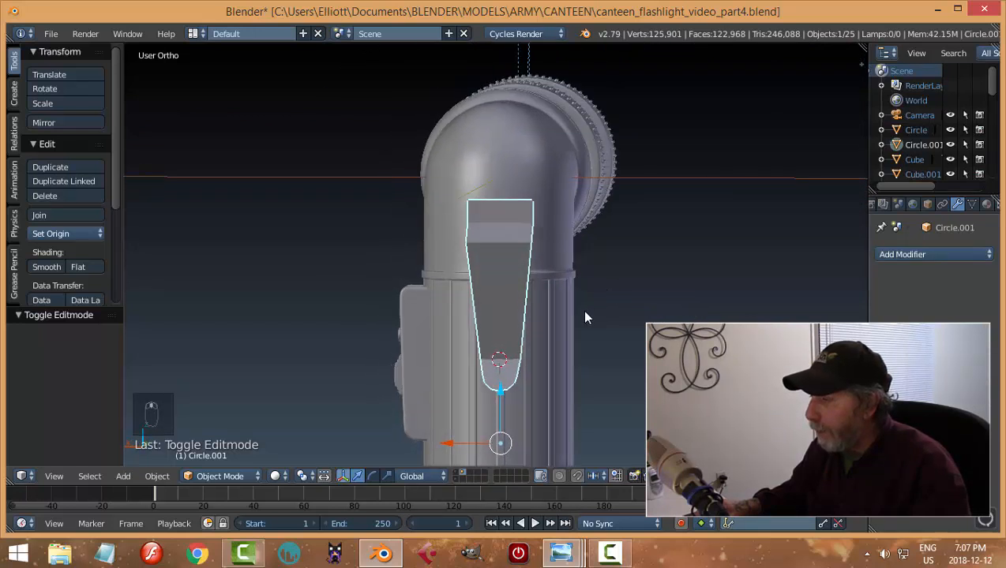
# Set the clip's origin to its geometry and snap the 3D cursor to the clip
pyautogui.click(50, 232)
pyautogui.click(78, 263)
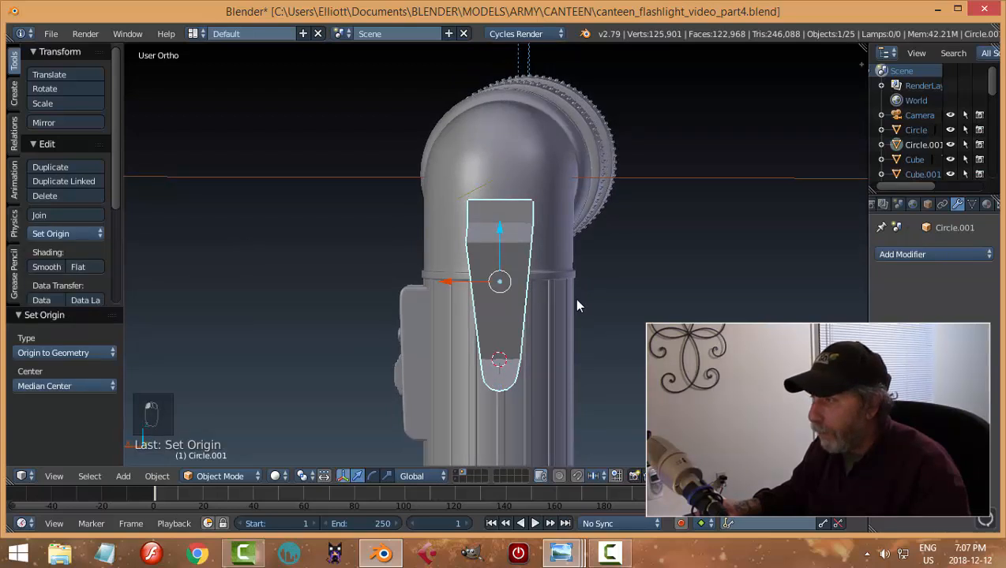
pyautogui.hotkey('shift', 's')
pyautogui.click(577, 302)
pyautogui.moveTo(577, 304)
pyautogui.mouseDown(button='middle')
pyautogui.moveTo(534, 318)
pyautogui.moveTo(579, 314)
pyautogui.mouseUp(button='middle')
# Enter Edit Mode on the clip and check the round hole's position in the back reference photo
pyautogui.press('Tab')
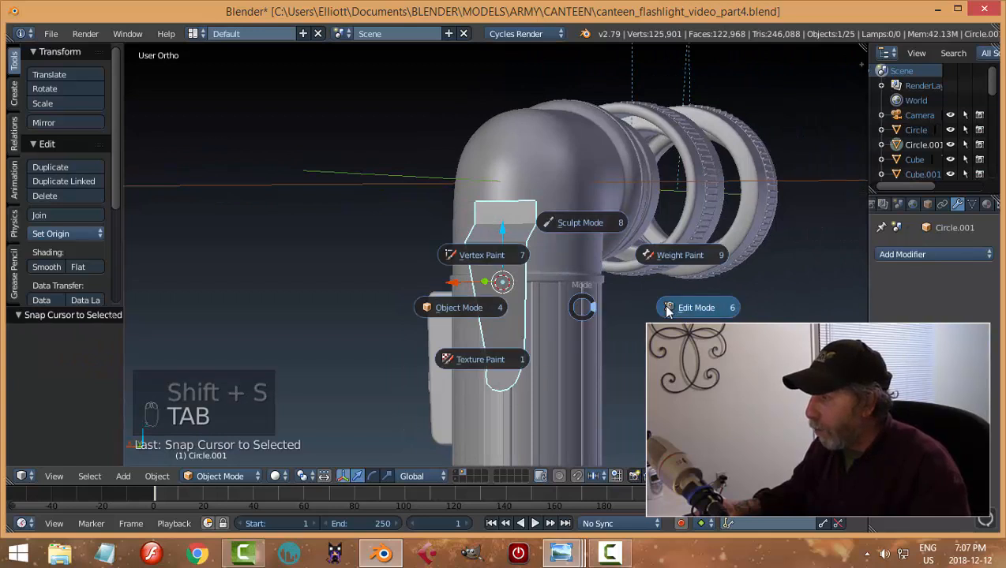
pyautogui.scroll(4, 538, 313)
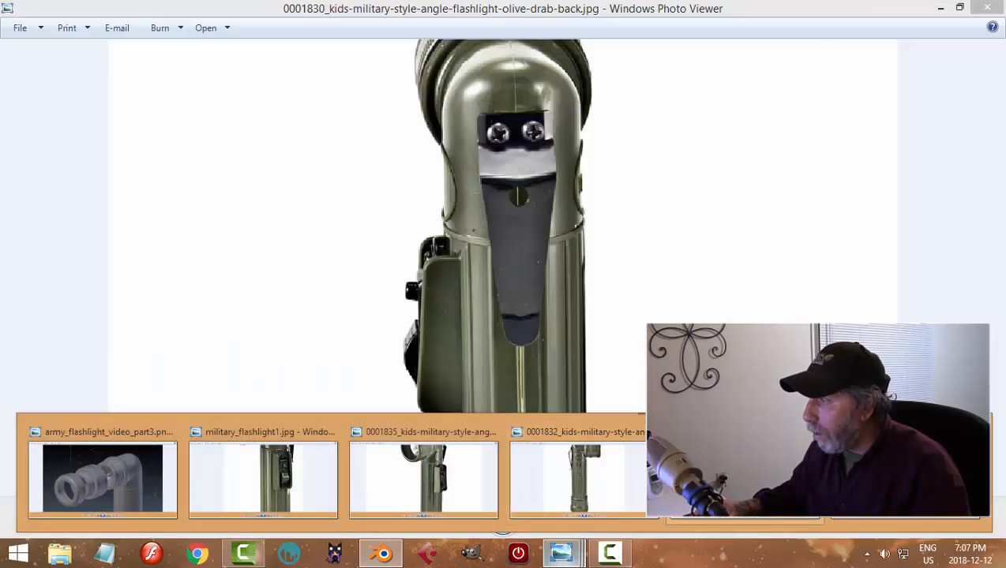
pyautogui.click(742, 473)
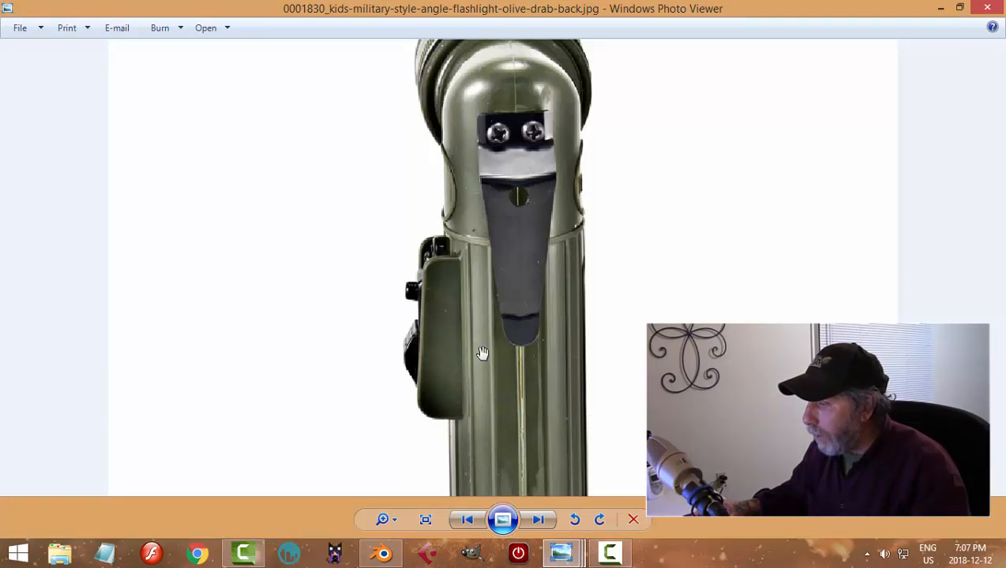
pyautogui.click(382, 554)
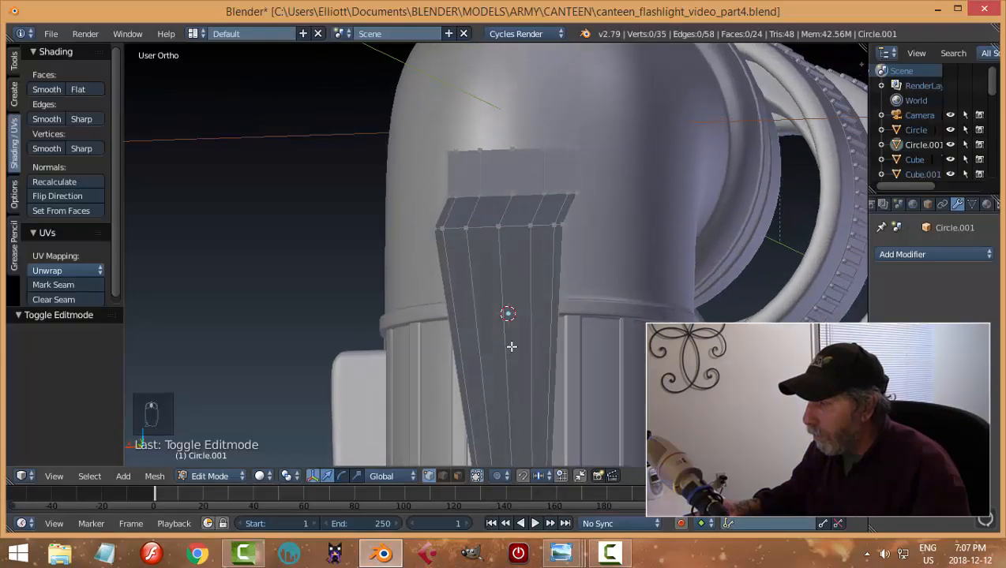
# Add three horizontal loop cuts across the upper part of the clip's tapered section, the last centered between the other two
pyautogui.moveTo(528, 355); pyautogui.dragTo(566, 351, button='middle')
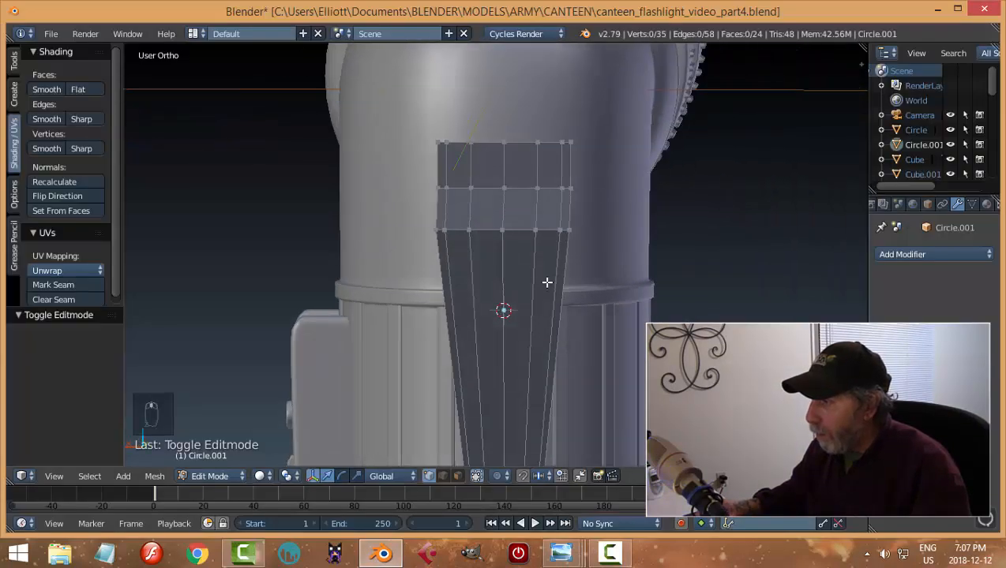
pyautogui.hotkey('ctrl', 'r')
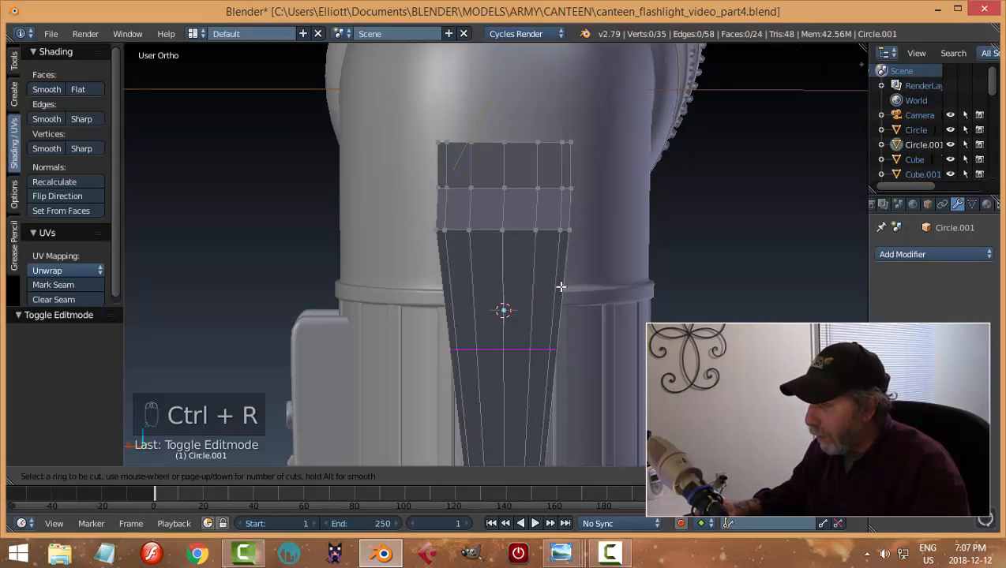
pyautogui.click(590, 186)
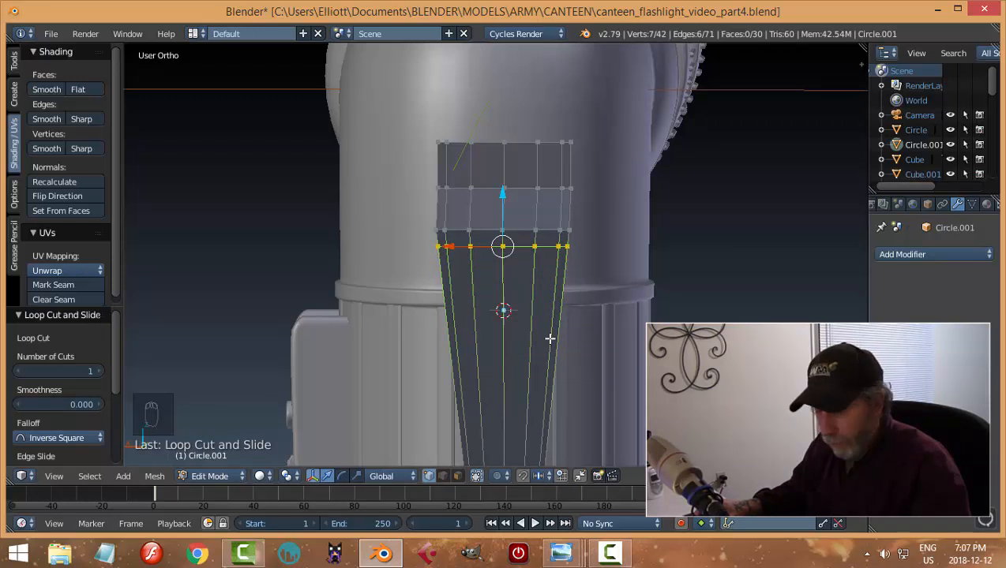
pyautogui.hotkey('ctrl', 'r')
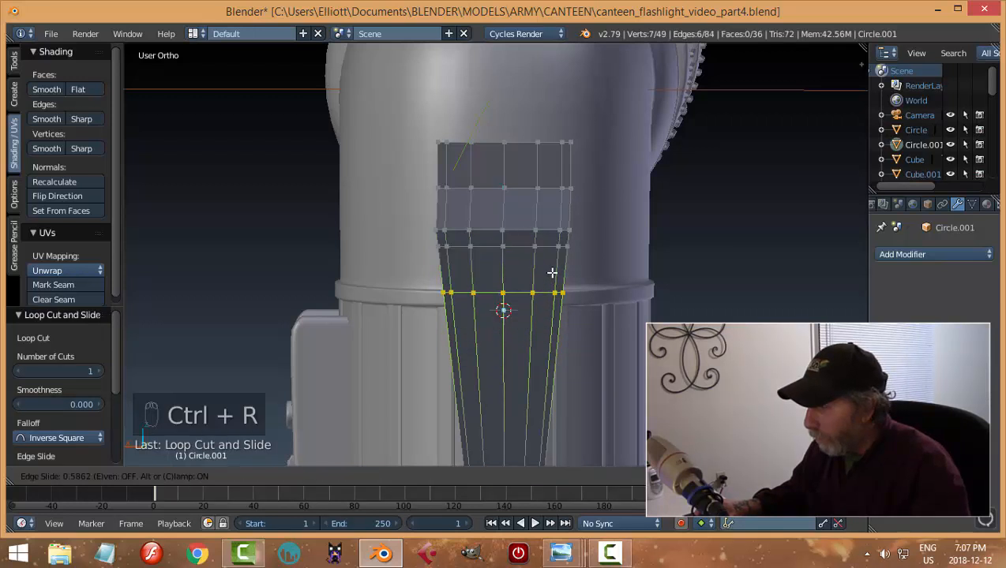
pyautogui.click(551, 272)
pyautogui.hotkey('ctrl', 'r')
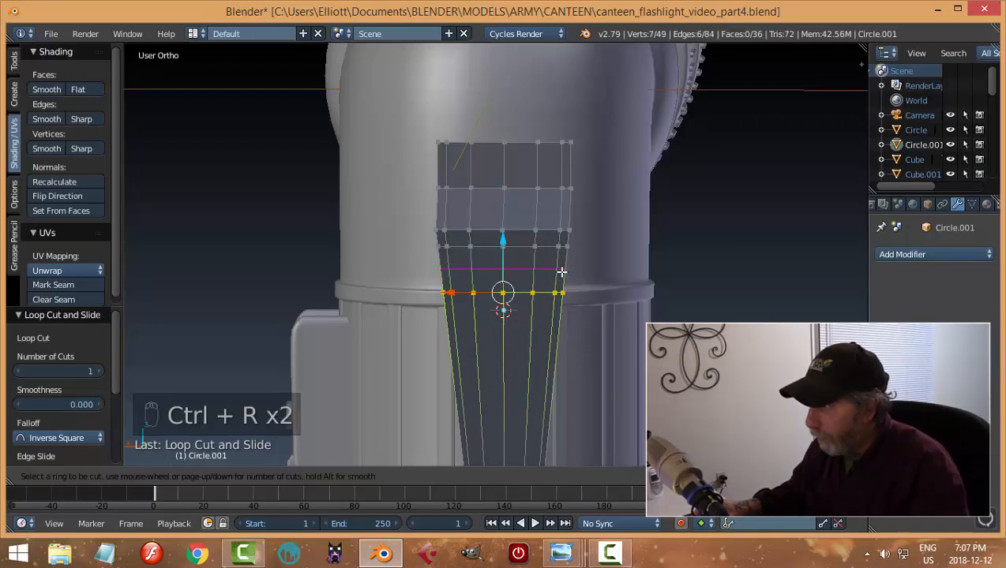
pyautogui.click(560, 271)
pyautogui.click(561, 272)
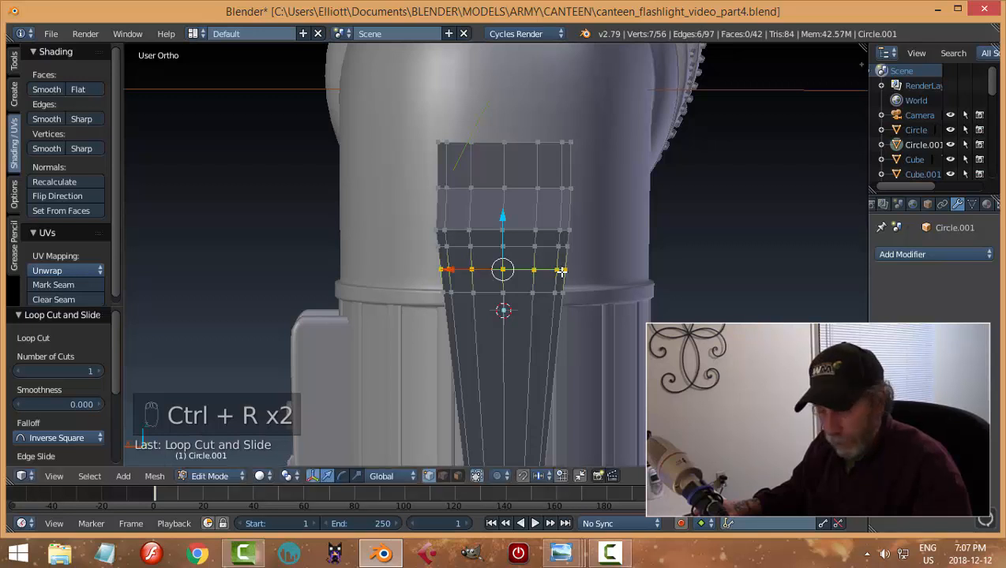
# In face select mode, select the four central faces between the new loops and inset them about 0.0289
pyautogui.press('a')
pyautogui.moveTo(548, 298); pyautogui.dragTo(560, 295, button='middle')
pyautogui.hotkey('ctrl', 'Tab')
pyautogui.click(532, 327)
pyautogui.rightClick(505, 259)
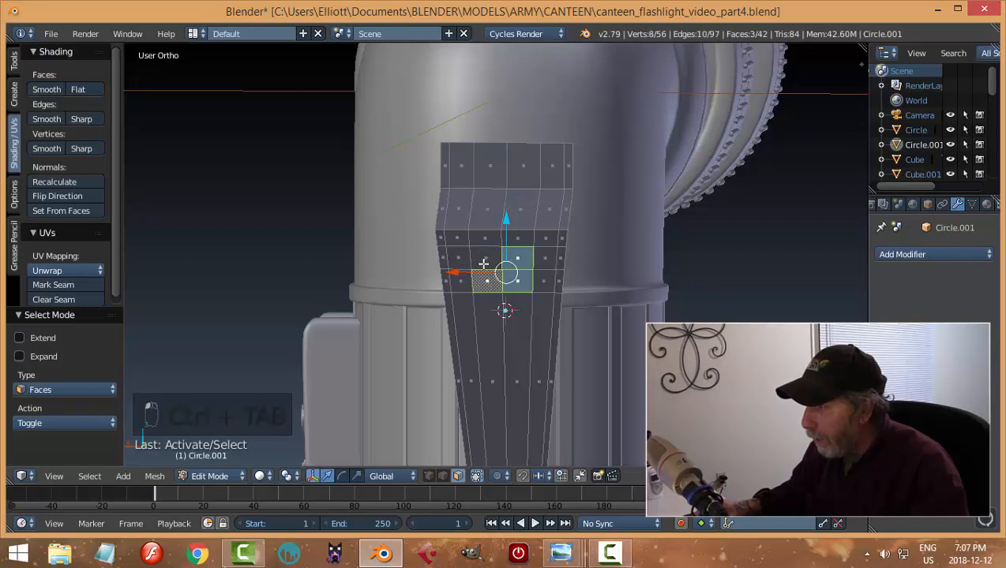
pyautogui.keyDown('shift'); pyautogui.rightClick(483, 263); pyautogui.keyUp('shift')
pyautogui.press('i')
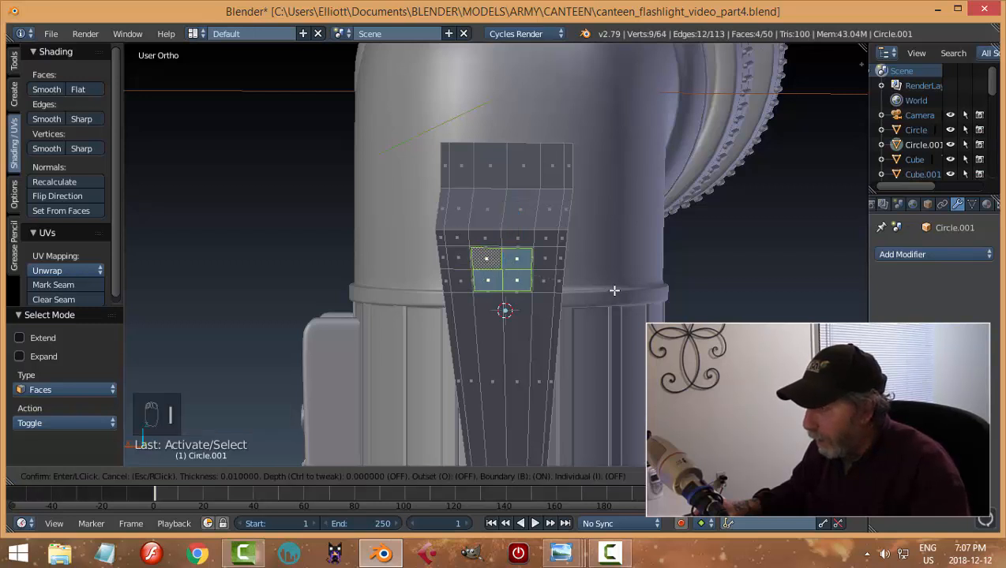
pyautogui.click(611, 289)
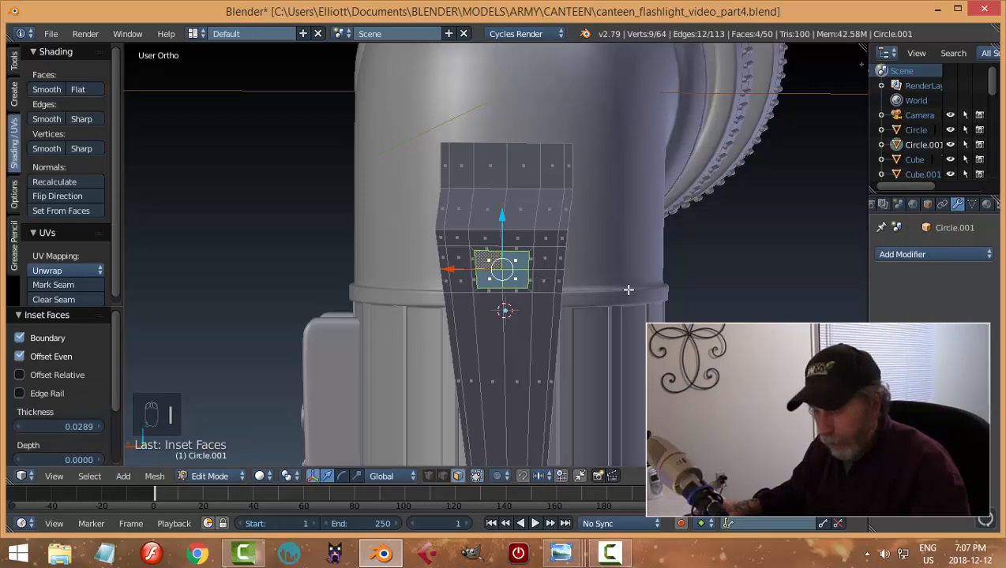
# Shape the inset faces into a circle with LoopTools and scale it to about 0.754
pyautogui.press('w')
pyautogui.moveTo(605, 158)
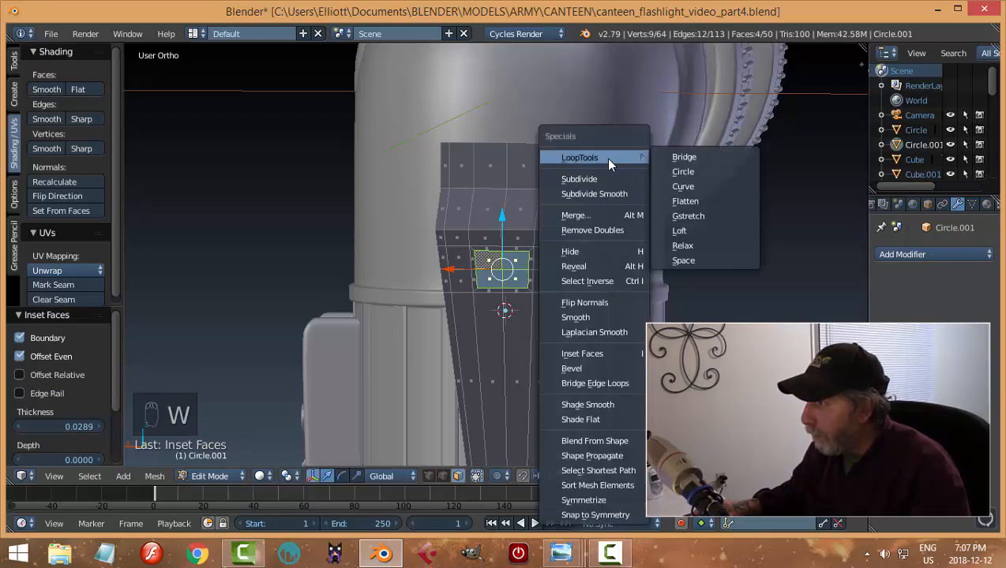
pyautogui.click(683, 170)
pyautogui.press('s')
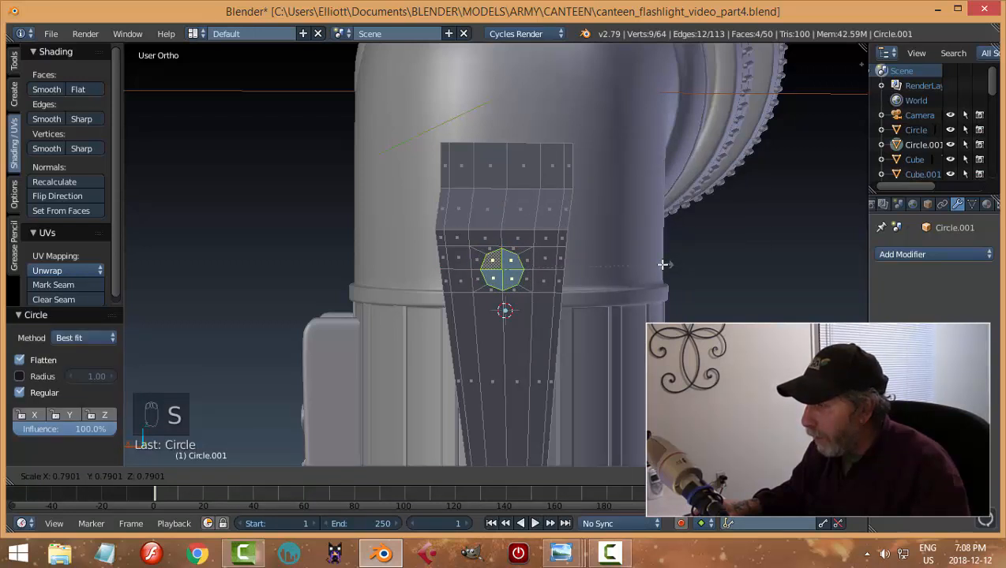
pyautogui.click(654, 264)
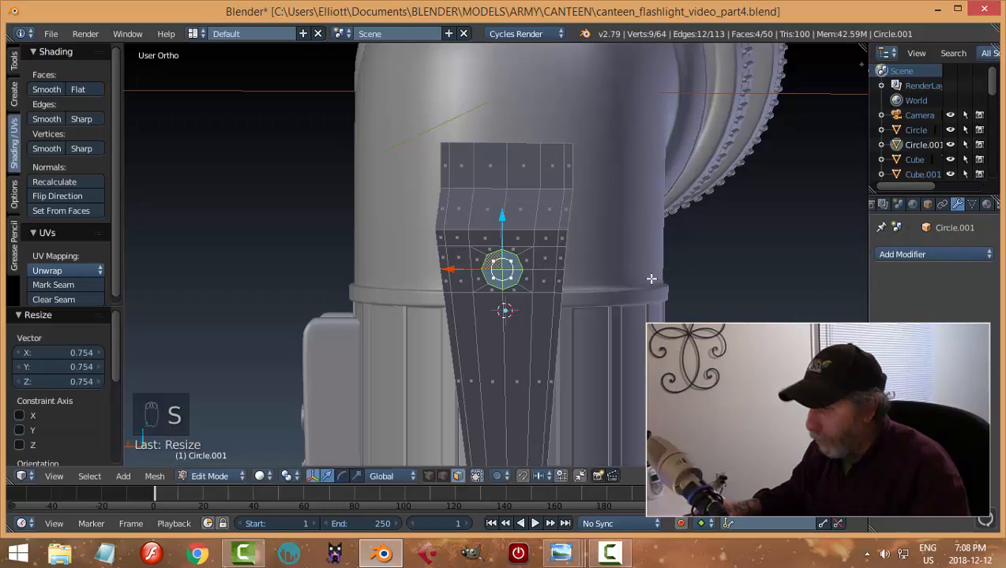
# Delete the circular faces to open the clip's hole, return to Object Mode and save the file over the existing one
pyautogui.press('x')
pyautogui.click(622, 312)
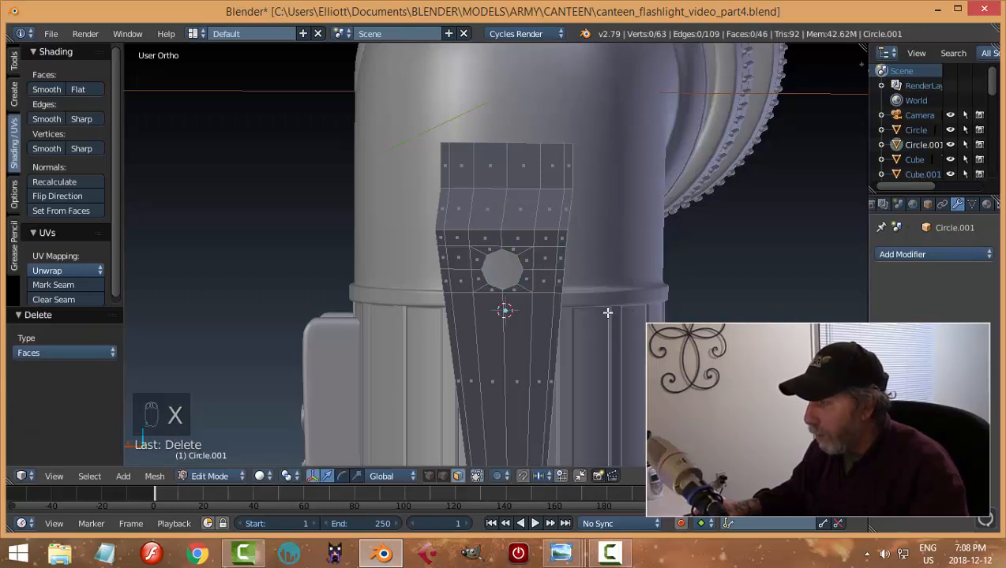
pyautogui.press('Tab')
pyautogui.moveTo(675, 310); pyautogui.dragTo(622, 295, button='middle')
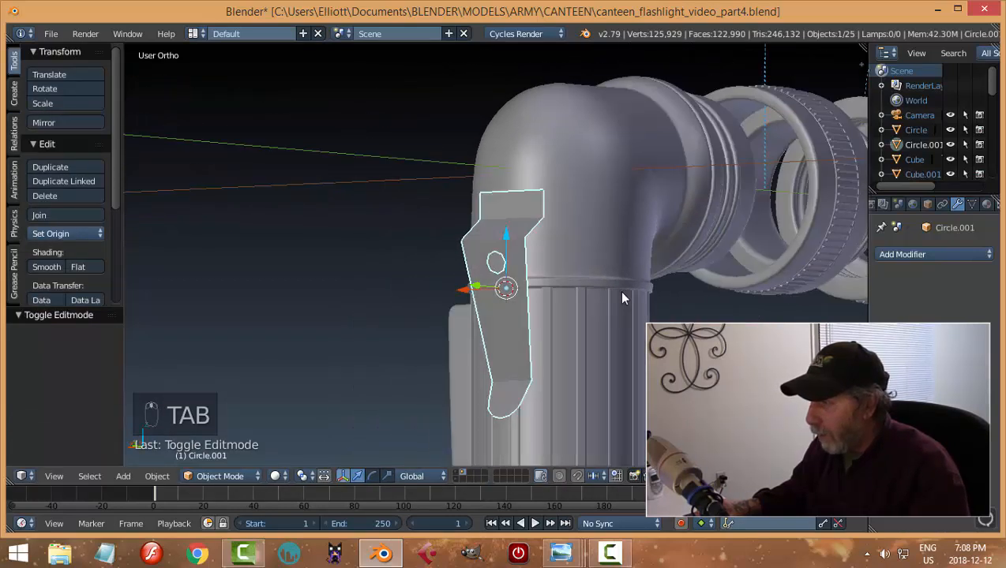
pyautogui.hotkey('ctrl', 's')
pyautogui.click(620, 292)
# Add a Solidify modifier to the back clip and set its thickness to 0.0330
pyautogui.moveTo(563, 310); pyautogui.dragTo(592, 312, button='middle')
pyautogui.press('Tab')
pyautogui.press('a')
pyautogui.press('a')
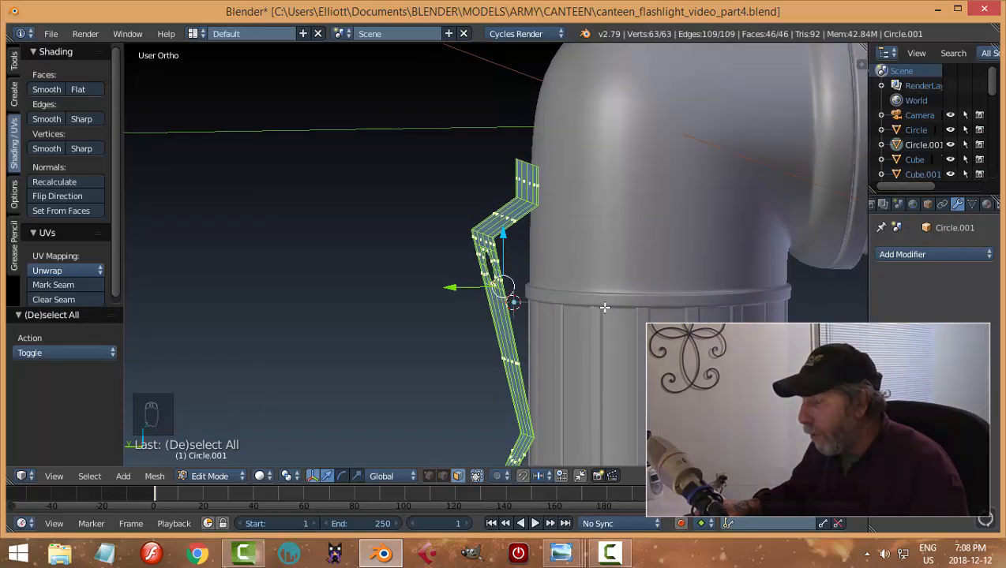
pyautogui.press('Tab')
pyautogui.click(895, 255)
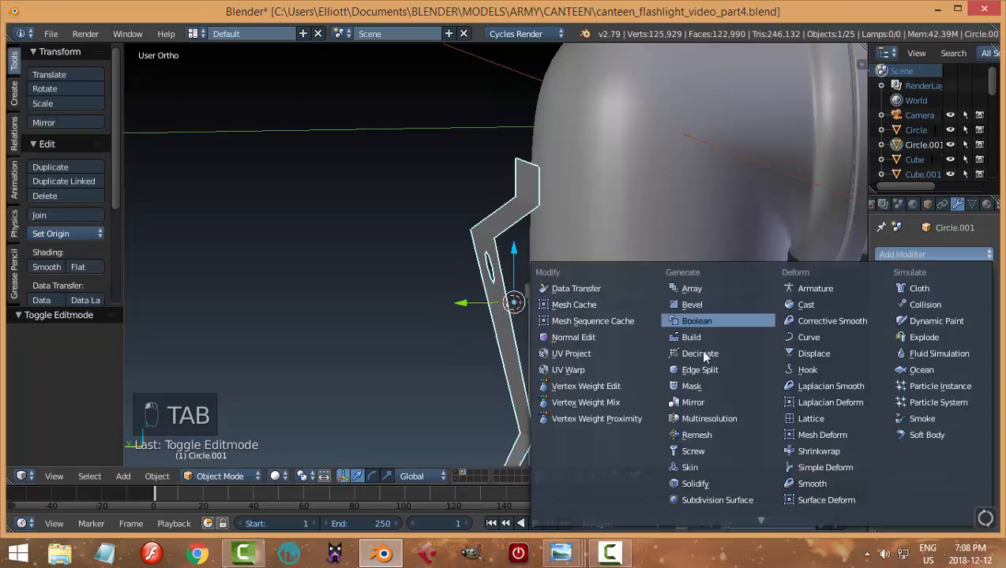
pyautogui.click(695, 484)
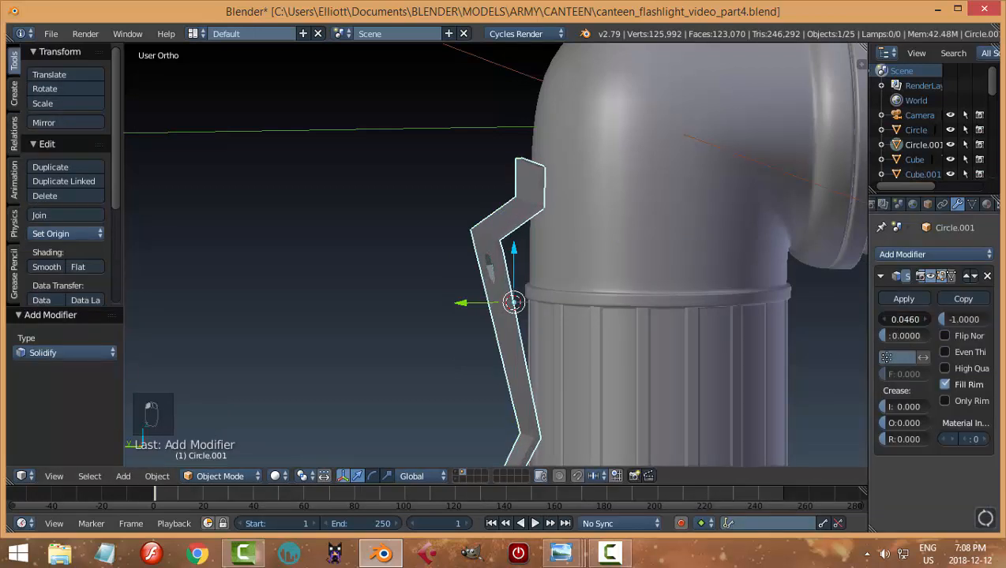
pyautogui.moveTo(615, 292); pyautogui.dragTo(439, 332, button='middle')
pyautogui.scroll(2, 581, 337)
pyautogui.scroll(2, 594, 322)
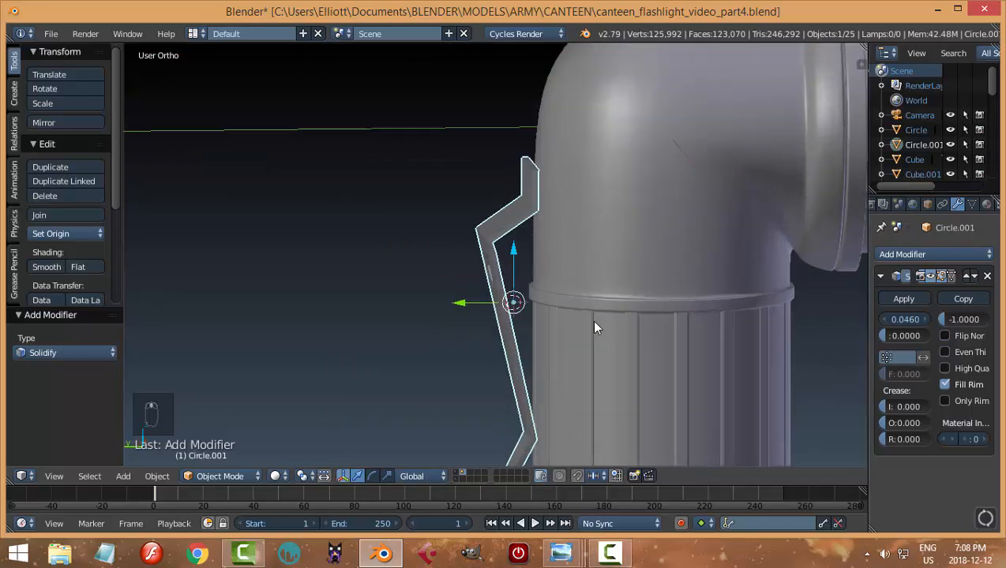
pyautogui.moveTo(595, 328); pyautogui.dragTo(623, 324, button='middle')
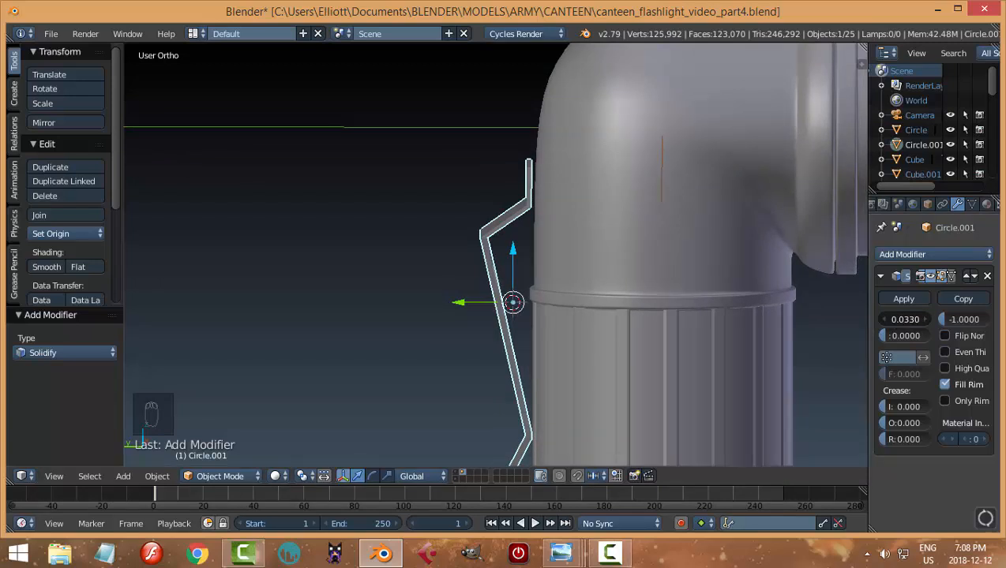
# Apply the Solidify modifier and move the clip about -0.017 along Y toward the flashlight body
pyautogui.moveTo(822, 333); pyautogui.dragTo(702, 283, button='middle')
pyautogui.press('KP_1')
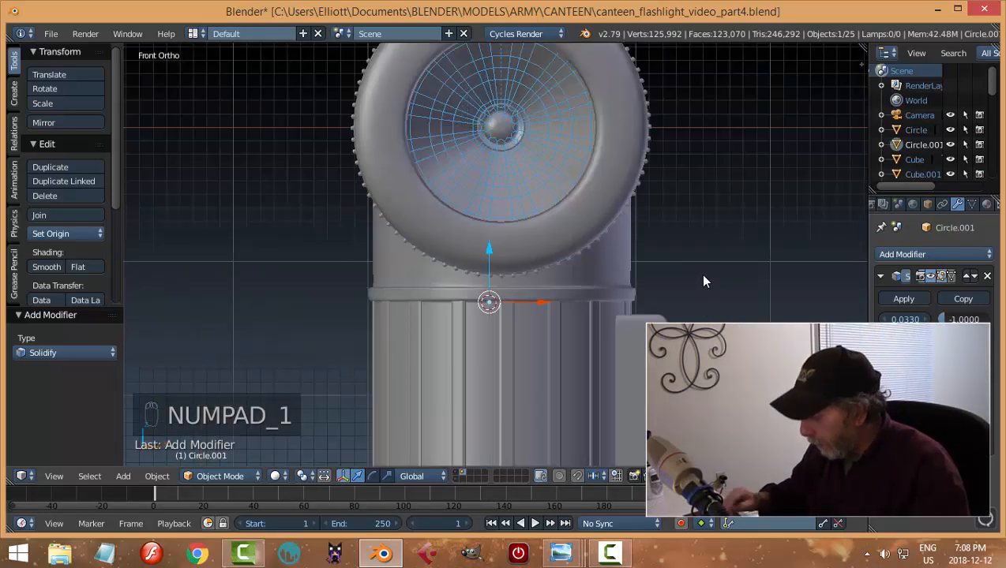
pyautogui.press('KP_3')
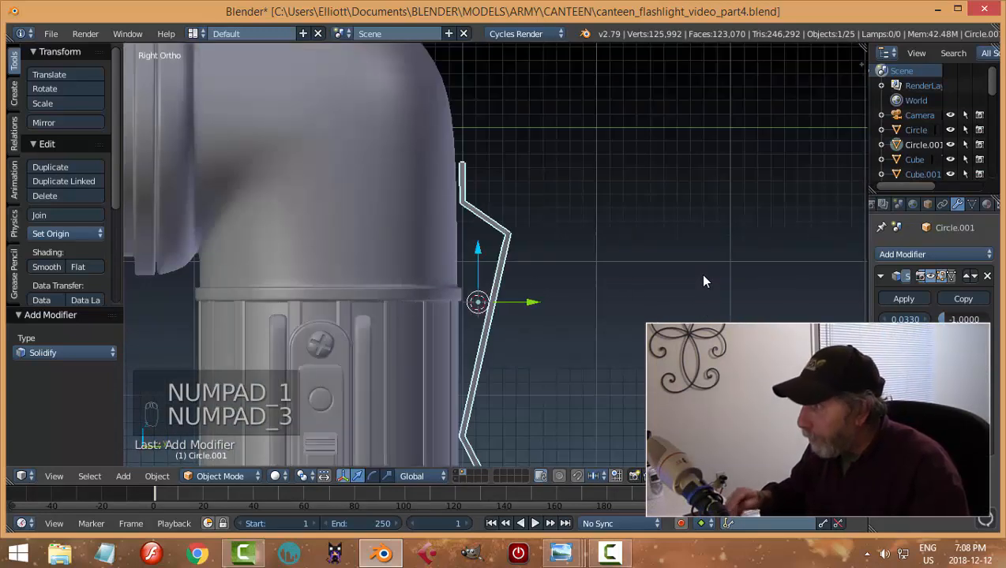
pyautogui.click(896, 301)
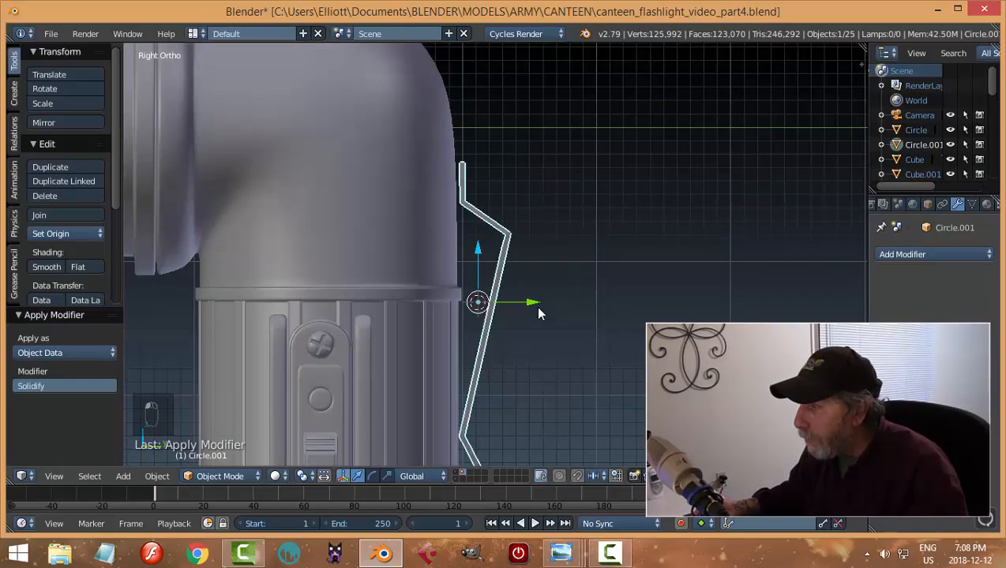
pyautogui.moveTo(533, 310); pyautogui.dragTo(530, 310)
pyautogui.moveTo(620, 297); pyautogui.dragTo(477, 304, button='middle')
pyautogui.click(896, 256)
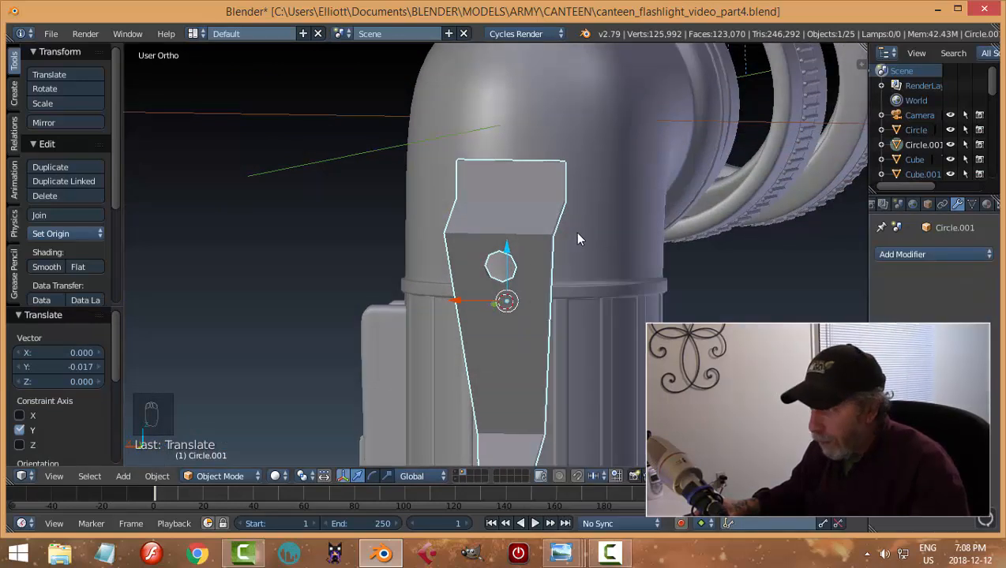
# In Edit Mode, add two loop cuts running along the clip's thin outer edge, then return to Object Mode
pyautogui.press('Tab')
pyautogui.click(673, 229)
pyautogui.moveTo(606, 280); pyautogui.dragTo(552, 251, button='middle')
pyautogui.scroll(3, 598, 250)
pyautogui.press('a')
pyautogui.press('a')
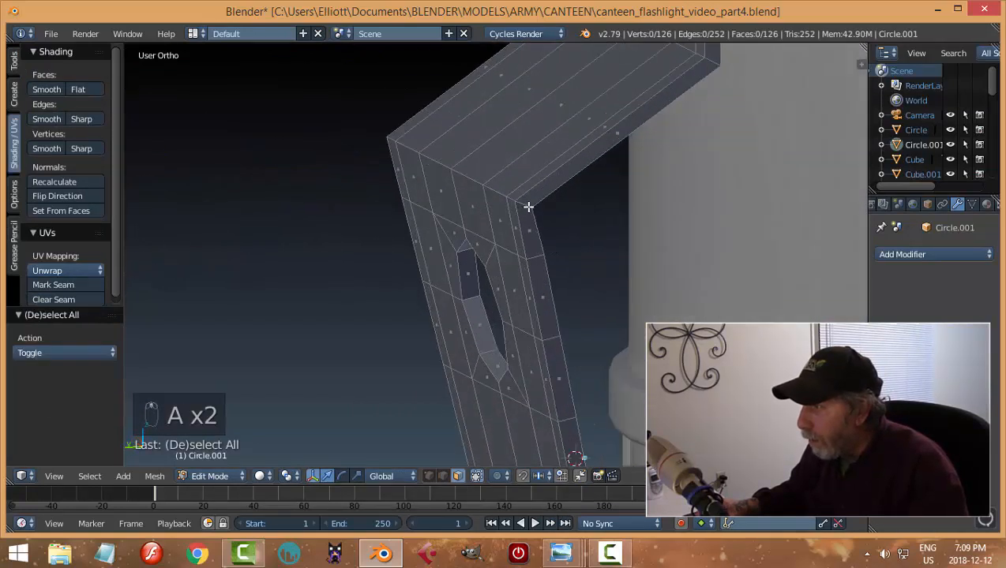
pyautogui.hotkey('ctrl', 'r')
pyautogui.click(527, 206)
pyautogui.rightClick(525, 205)
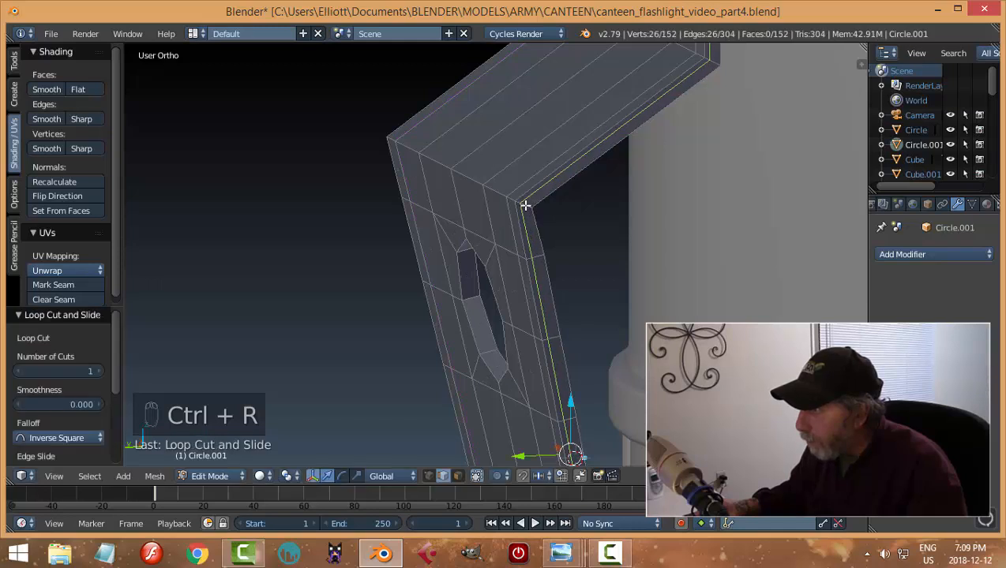
pyautogui.hotkey('ctrl', 'r')
pyautogui.click(525, 206)
pyautogui.rightClick(528, 207)
pyautogui.moveTo(438, 214); pyautogui.dragTo(614, 195, button='middle')
pyautogui.press('a')
pyautogui.press('Tab')
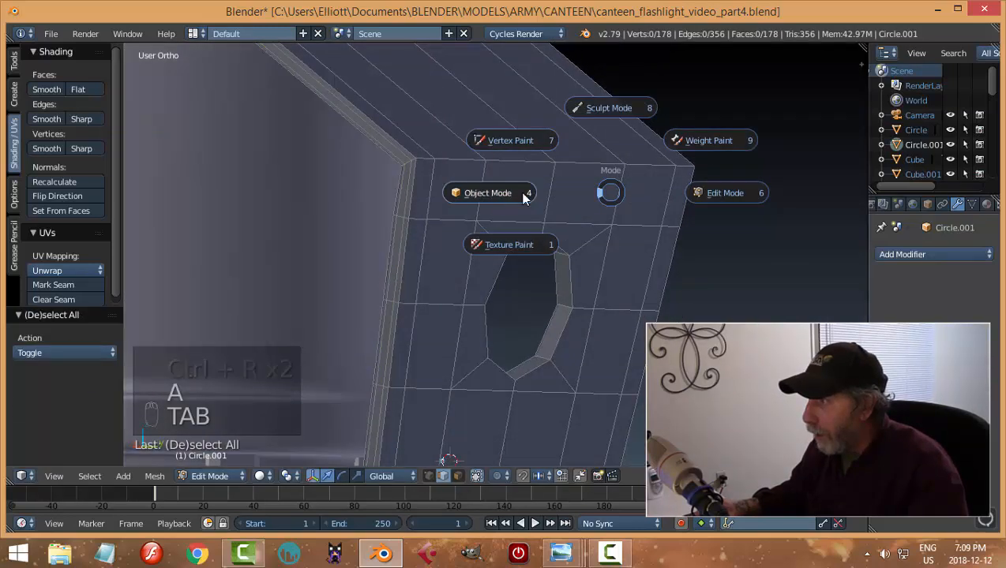
pyautogui.click(527, 193)
# Add a Subdivision Surface modifier with 2 view subdivisions to the clip, shade it smooth and deselect it
pyautogui.moveTo(527, 193); pyautogui.dragTo(519, 186, button='middle')
pyautogui.scroll(-2, 519, 186)
pyautogui.click(916, 256)
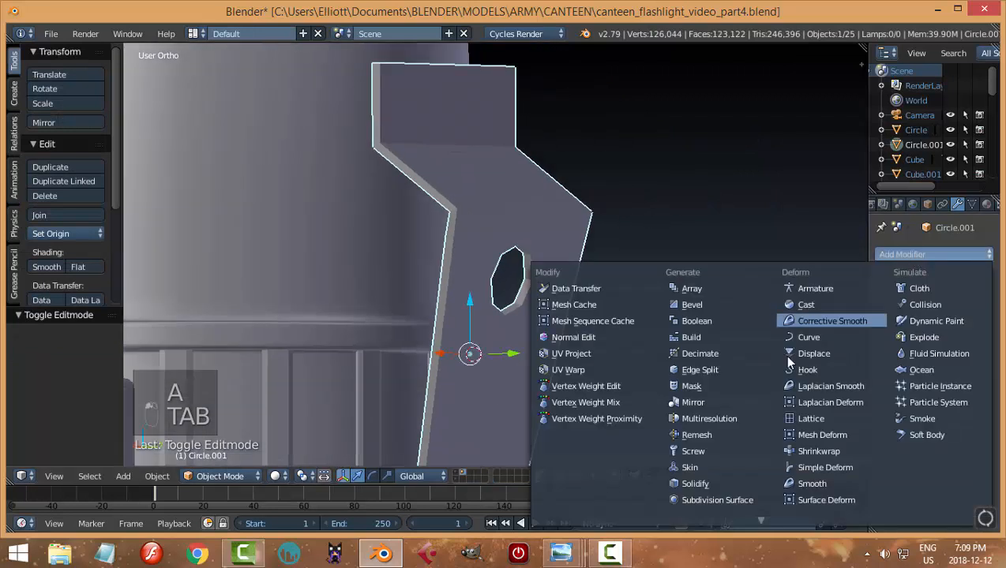
pyautogui.click(695, 498)
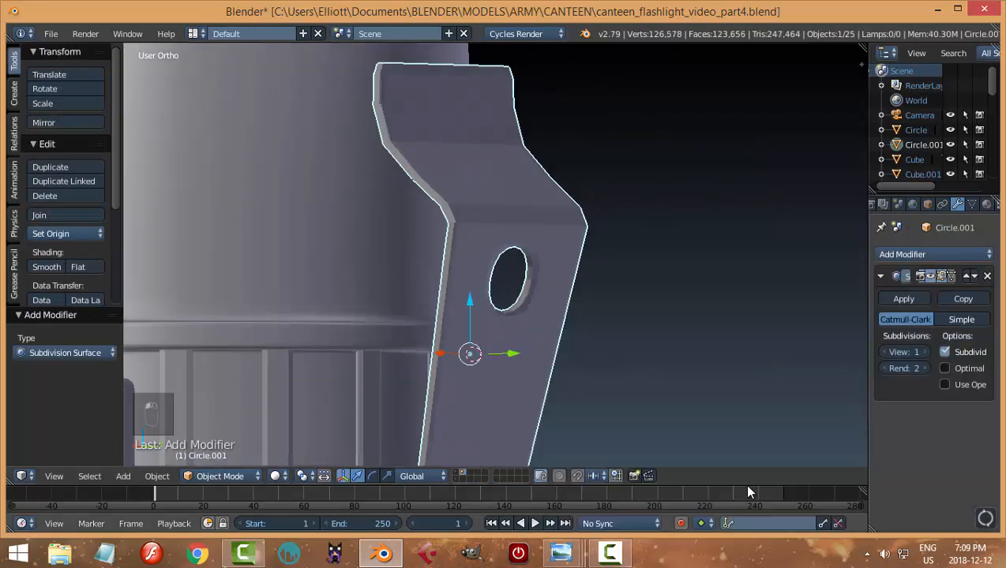
pyautogui.click(921, 351)
pyautogui.click(43, 264)
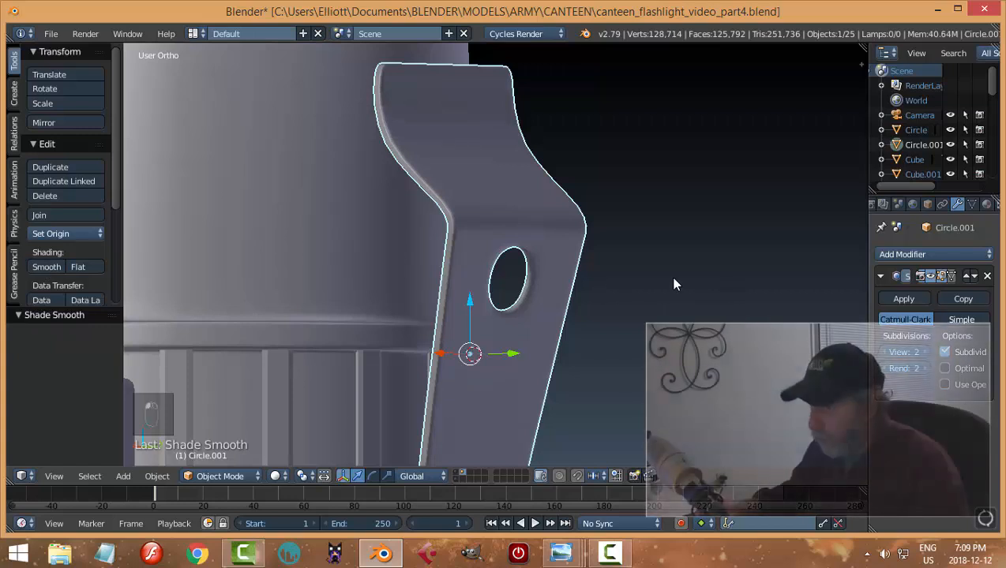
pyautogui.press('a')
pyautogui.scroll(-5, 669, 274)
pyautogui.moveTo(668, 272); pyautogui.dragTo(566, 269, button='middle')
# In Edit Mode, sharpen the clip's lower bend with a loop cut slid close to it on each side
pyautogui.press('Tab')
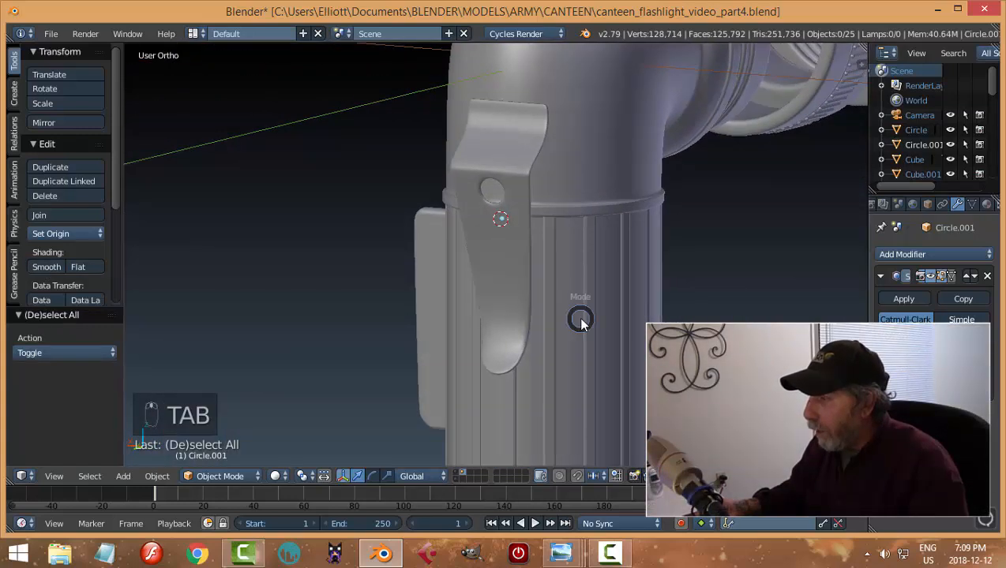
pyautogui.scroll(2, 580, 317)
pyautogui.moveTo(580, 317); pyautogui.dragTo(598, 301, button='middle')
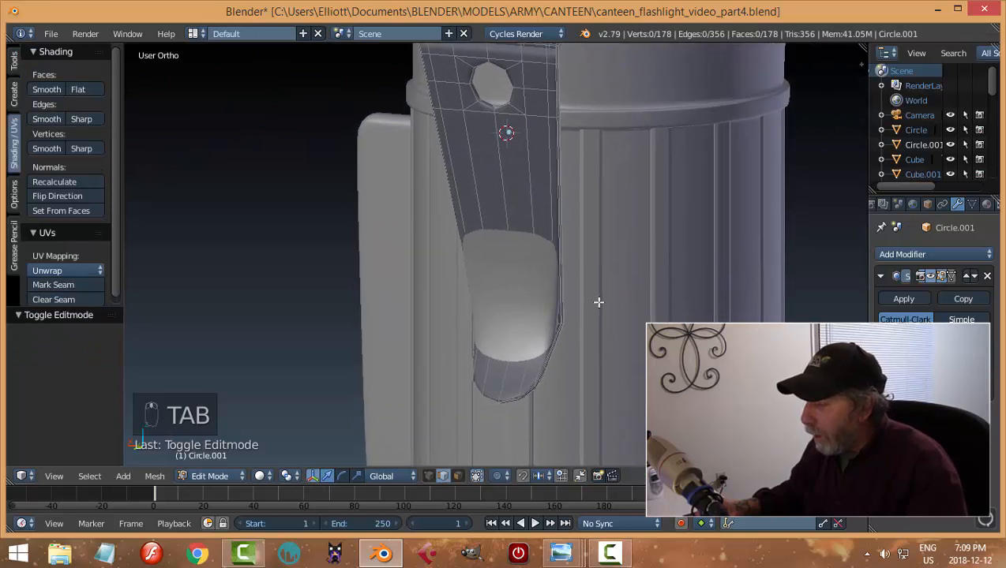
pyautogui.hotkey('ctrl', 'r')
pyautogui.click(555, 268)
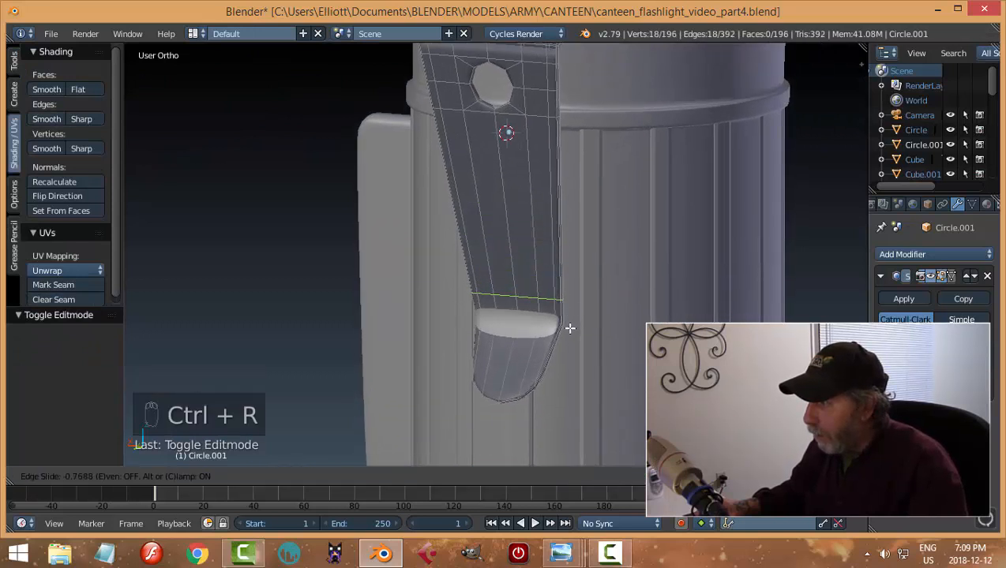
pyautogui.click(562, 320)
pyautogui.hotkey('ctrl', 'r')
pyautogui.click(553, 333)
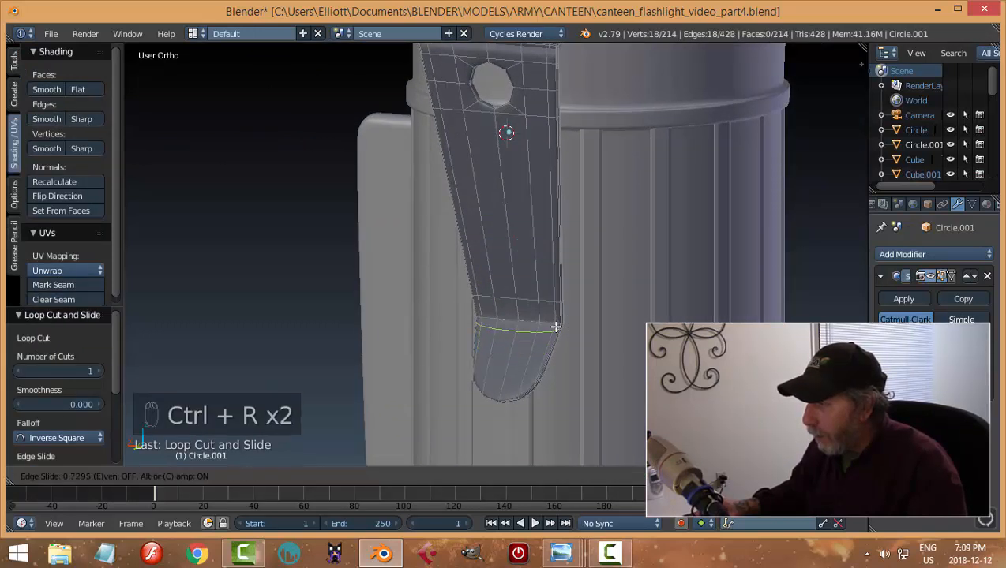
pyautogui.click(555, 326)
pyautogui.press('Tab')
# In Edit Mode, add a loop cut close to each side of the bend below the clip's top tab
pyautogui.moveTo(693, 291); pyautogui.dragTo(616, 255, button='middle')
pyautogui.press('Tab')
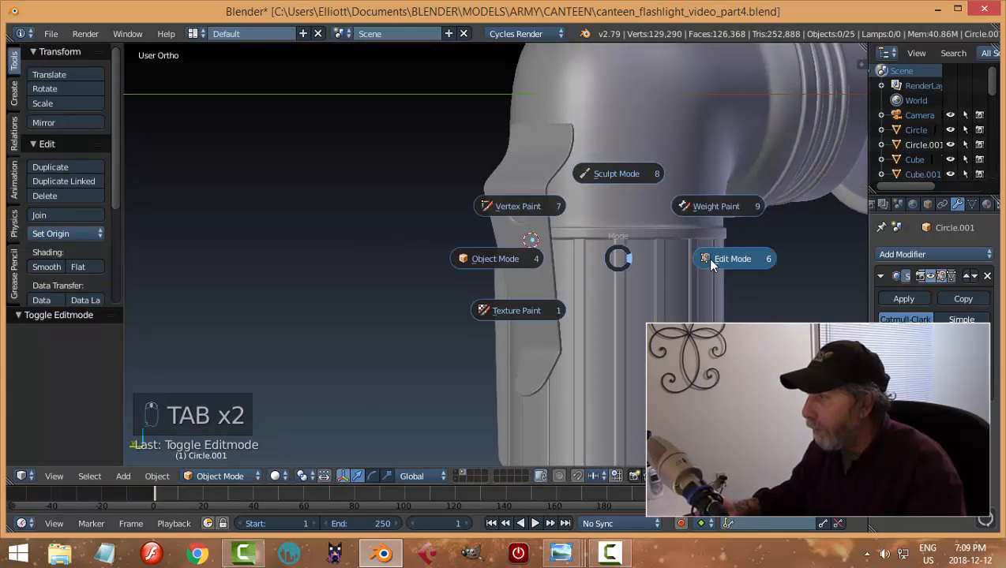
pyautogui.click(711, 265)
pyautogui.moveTo(610, 180); pyautogui.dragTo(598, 237, button='middle')
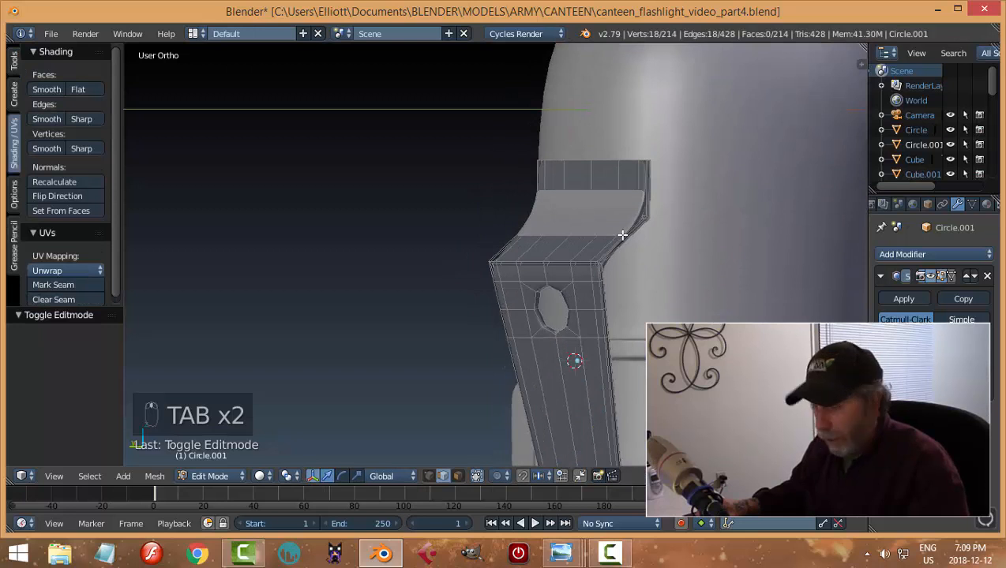
pyautogui.hotkey('ctrl', 'r')
pyautogui.click(621, 232)
pyautogui.click(639, 217)
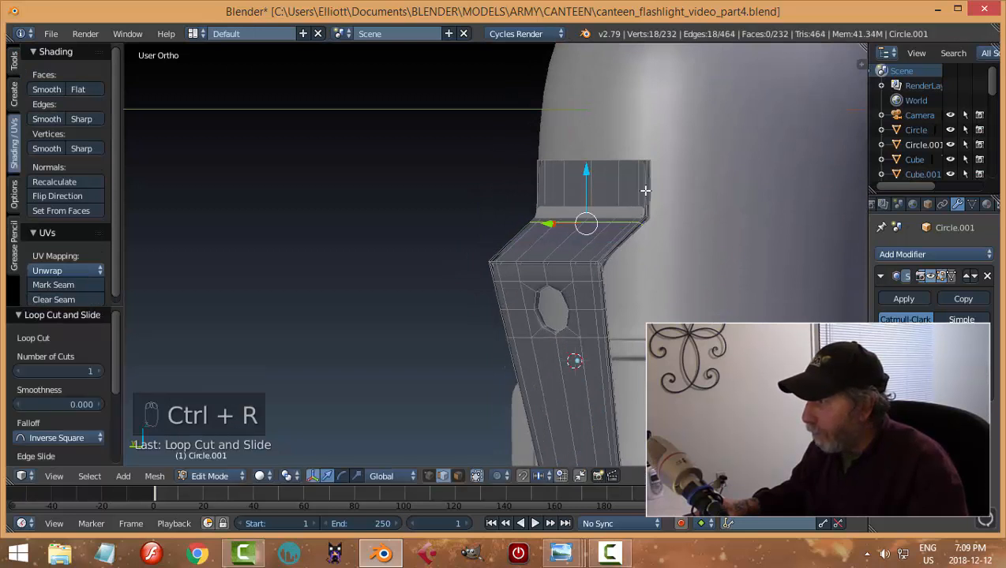
pyautogui.hotkey('ctrl', 'r')
pyautogui.click(645, 192)
pyautogui.click(648, 211)
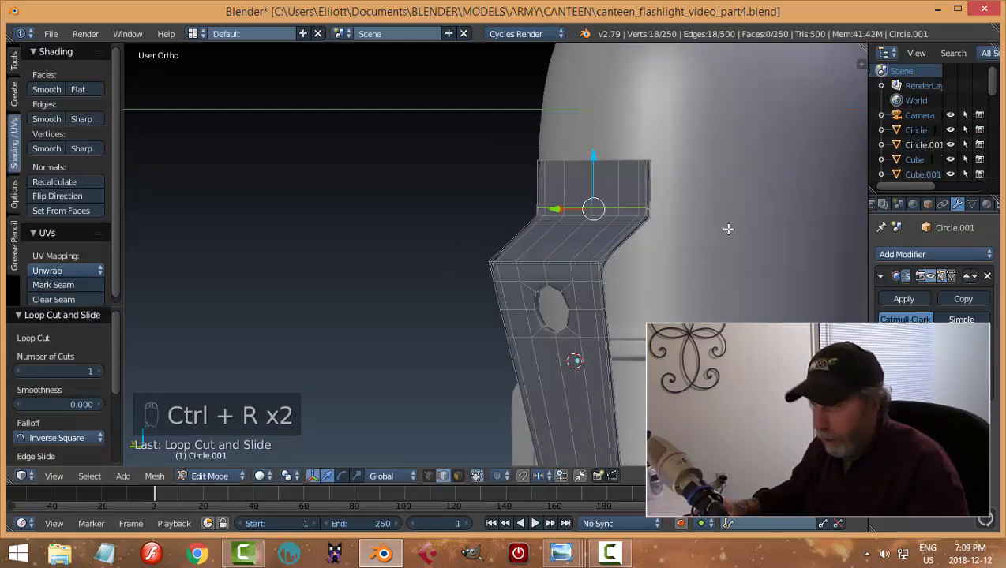
# Deselect the mesh, return to Object Mode and save the file
pyautogui.press('a')
pyautogui.press('Tab')
pyautogui.moveTo(724, 228); pyautogui.dragTo(509, 306, button='middle')
pyautogui.scroll(-3, 775, 236)
pyautogui.hotkey('ctrl', 's')
pyautogui.scroll(2, 563, 303)
pyautogui.scroll(-3, 593, 298)
# Add a lattice at the clip's origin and, in back view, scale it to about 2.464 along Z
pyautogui.rightClick(509, 307)
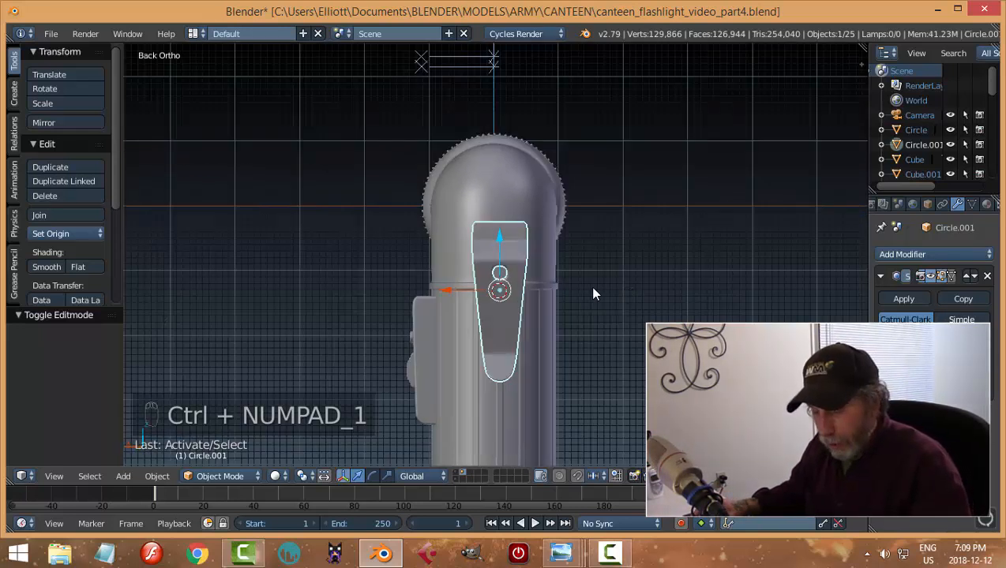
pyautogui.hotkey('shift', 'a')
pyautogui.click(572, 385)
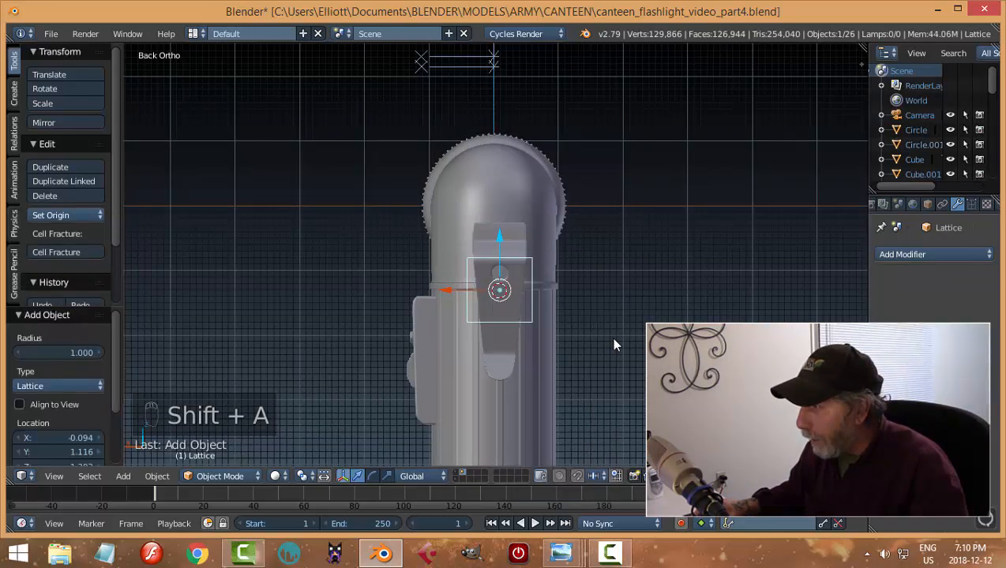
pyautogui.press('s')
pyautogui.press('z')
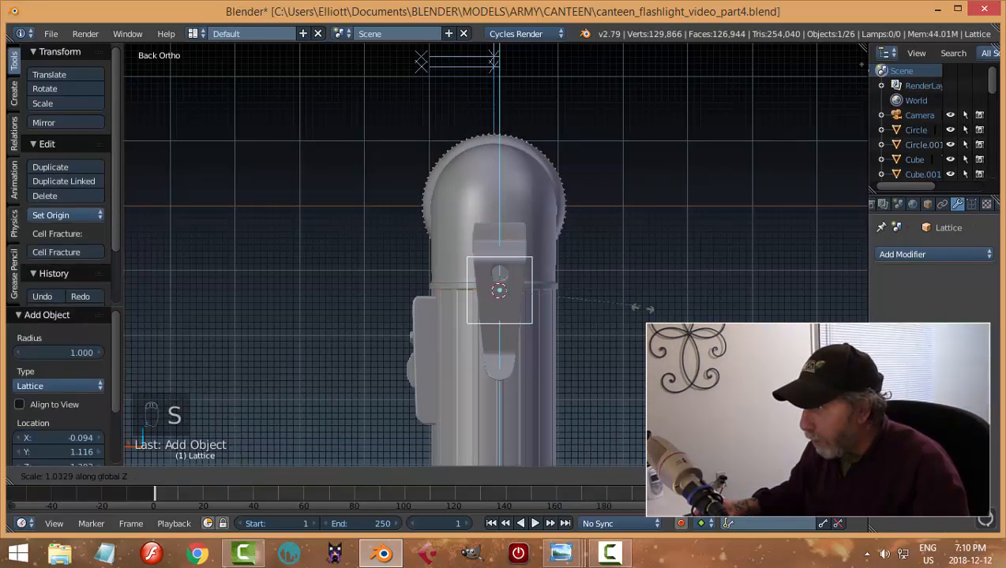
pyautogui.click(695, 160)
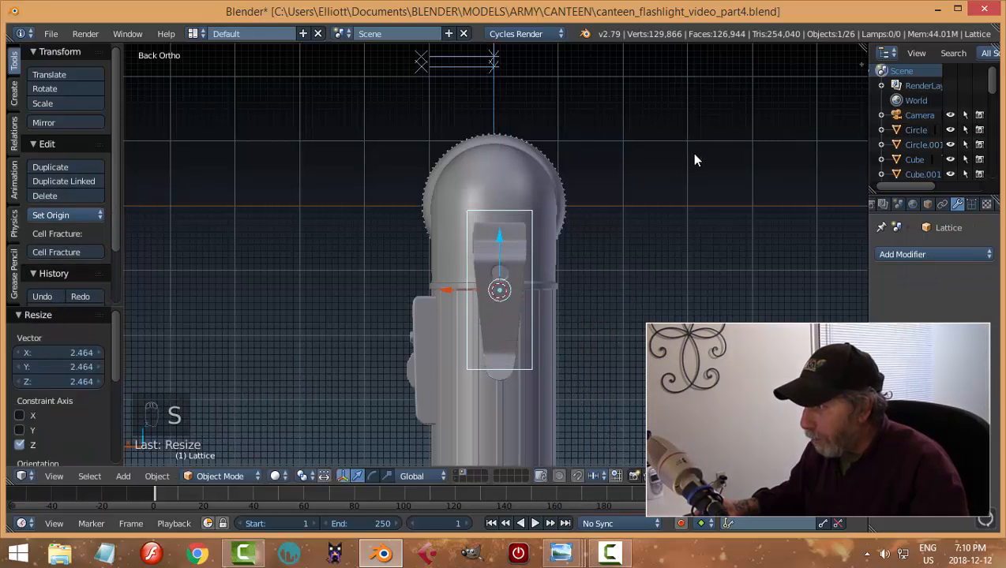
# Fit the lattice around the clip: move it about -0.149 along Z, scale it to 0.989 overall and 0.927 along X
pyautogui.press('g')
pyautogui.press('z')
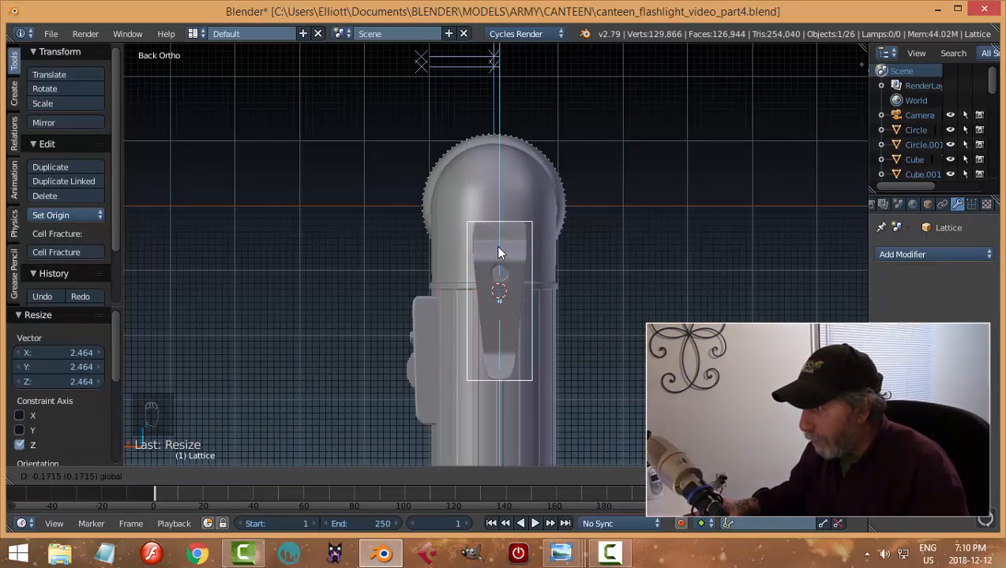
pyautogui.click(500, 251)
pyautogui.press('s')
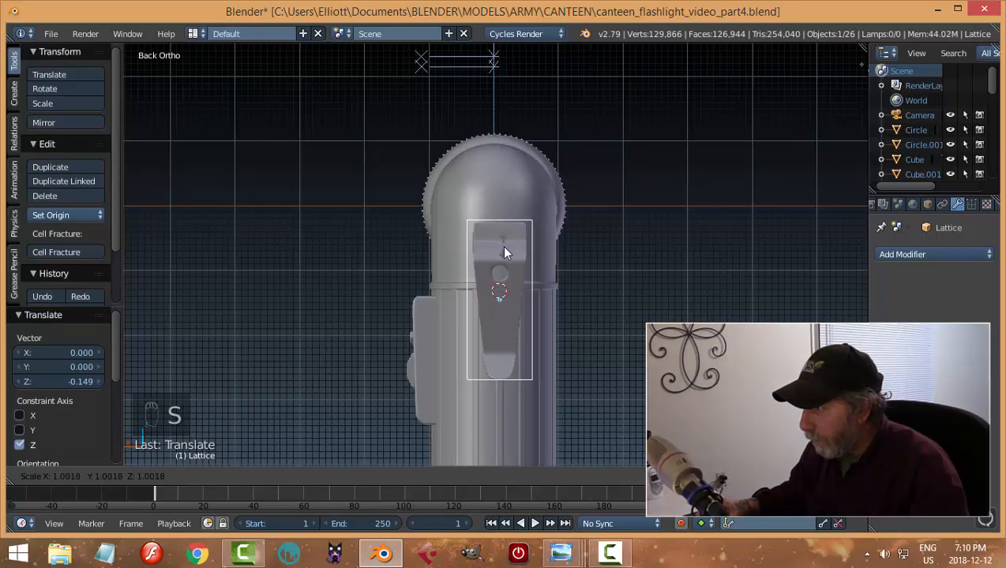
pyautogui.click(644, 300)
pyautogui.press('s')
pyautogui.press('x')
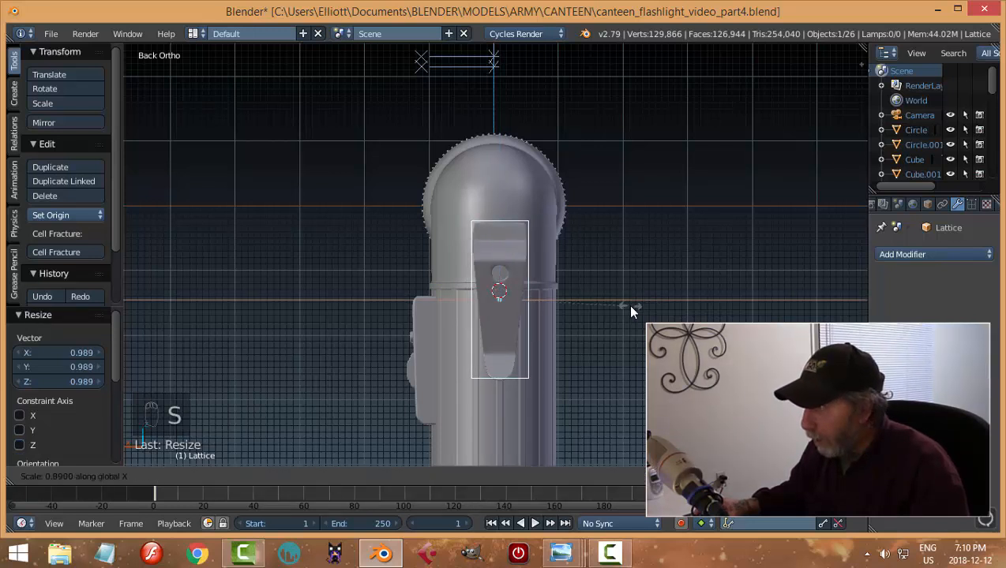
pyautogui.click(632, 309)
# Scale the lattice to about 0.459 along Y and set its U resolution to 3
pyautogui.moveTo(633, 309); pyautogui.dragTo(527, 298, button='middle')
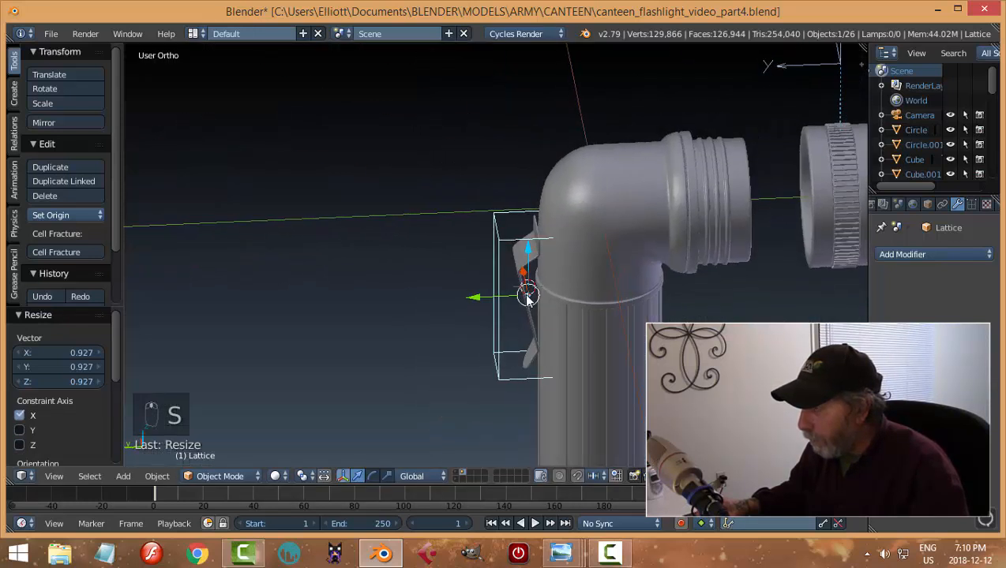
pyautogui.press('s')
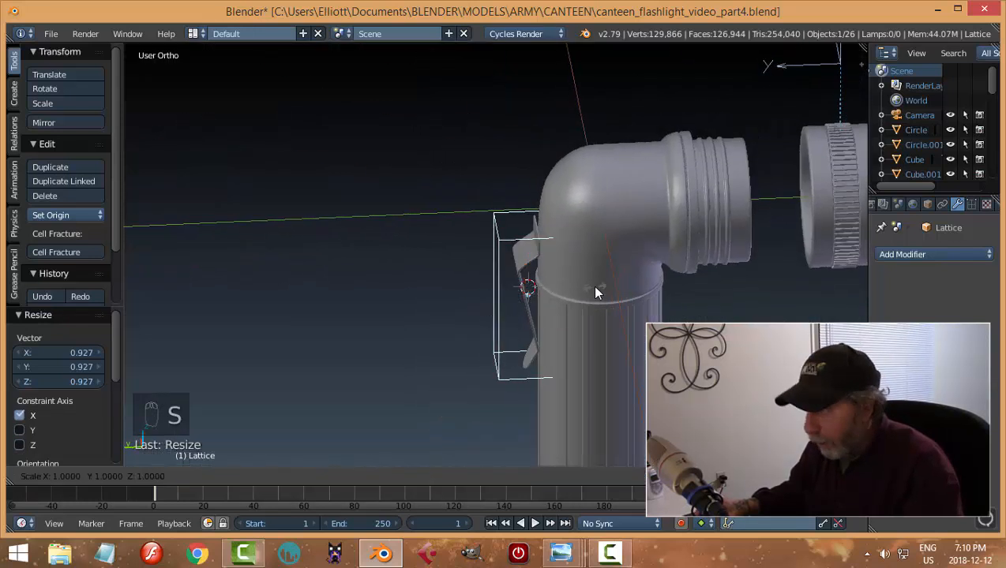
pyautogui.press('y')
pyautogui.click(552, 278)
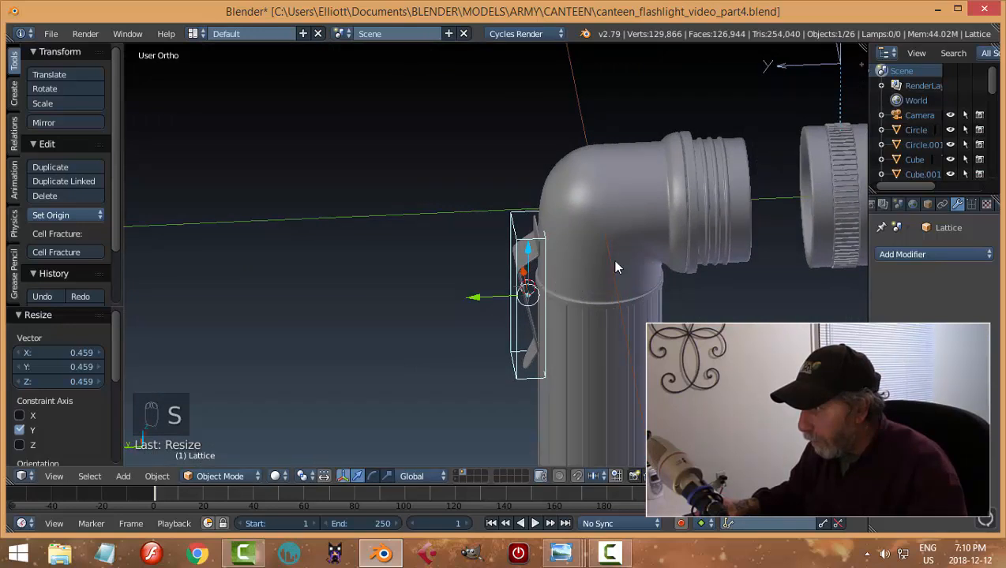
pyautogui.moveTo(615, 266); pyautogui.dragTo(730, 252, button='middle')
pyautogui.click(972, 204)
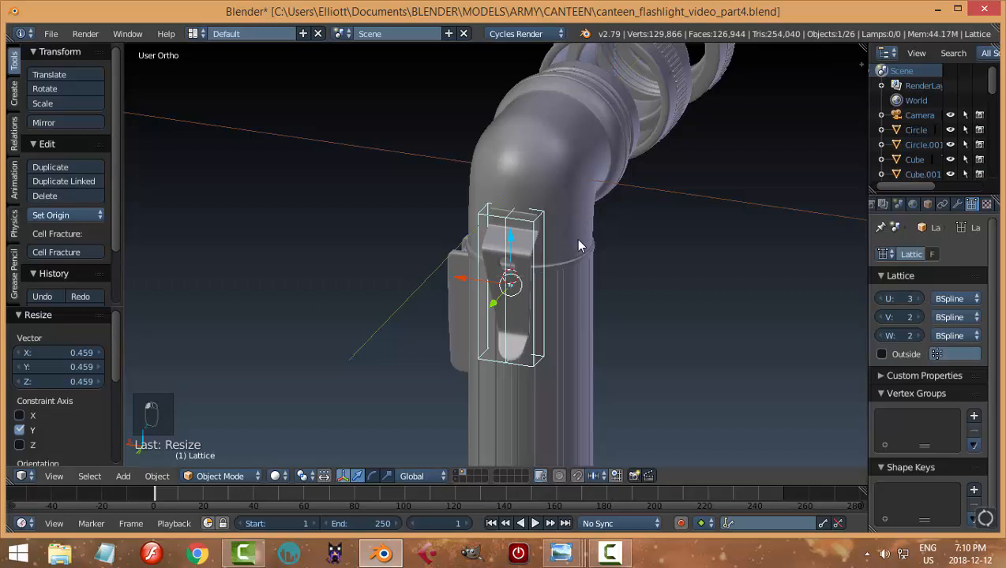
pyautogui.moveTo(576, 240); pyautogui.dragTo(631, 274, button='middle')
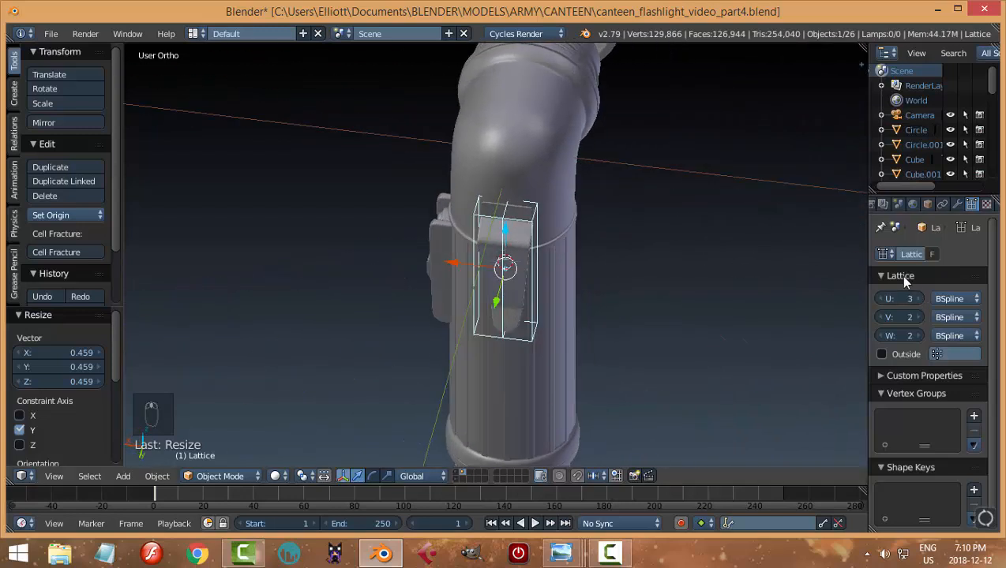
# Add a Lattice modifier to the clip Circle.001 and set the surrounding Lattice as its deforming object
pyautogui.moveTo(592, 246); pyautogui.dragTo(544, 266, button='middle')
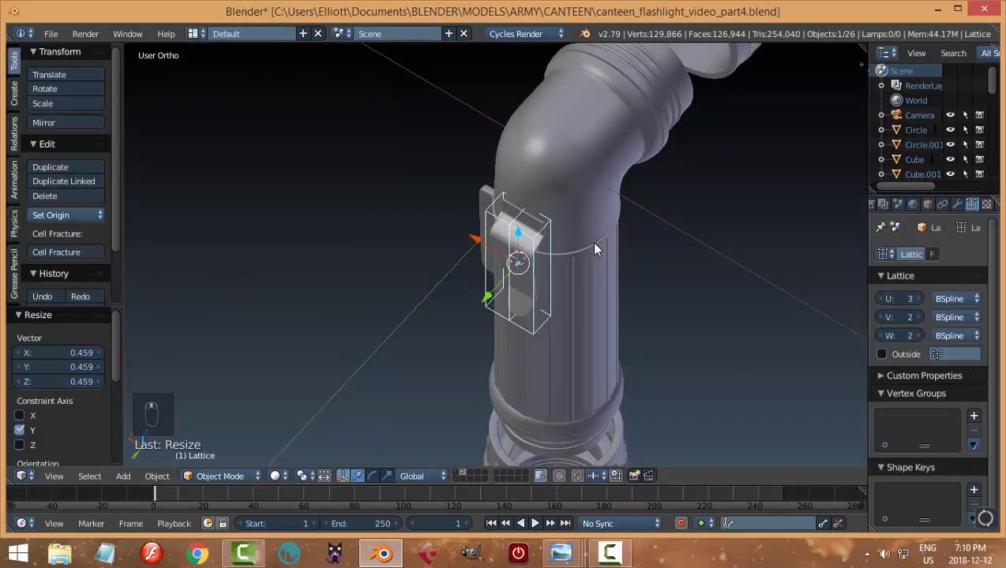
pyautogui.rightClick(496, 240)
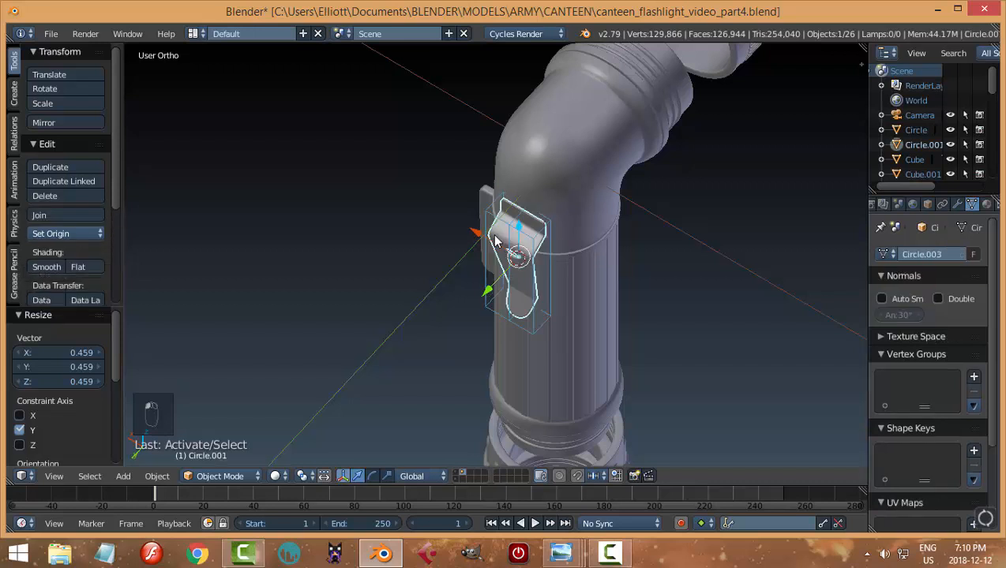
pyautogui.click(956, 204)
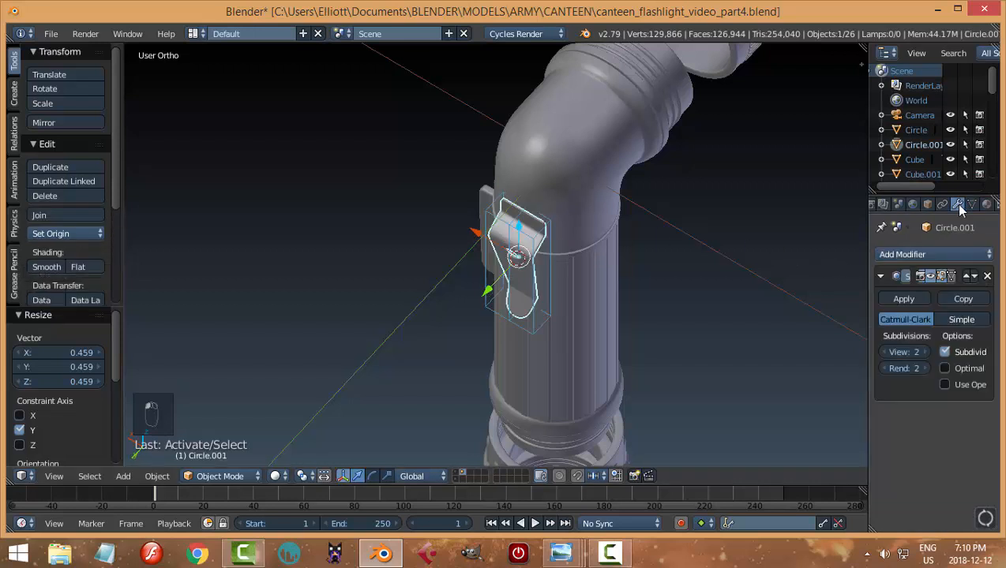
pyautogui.click(880, 278)
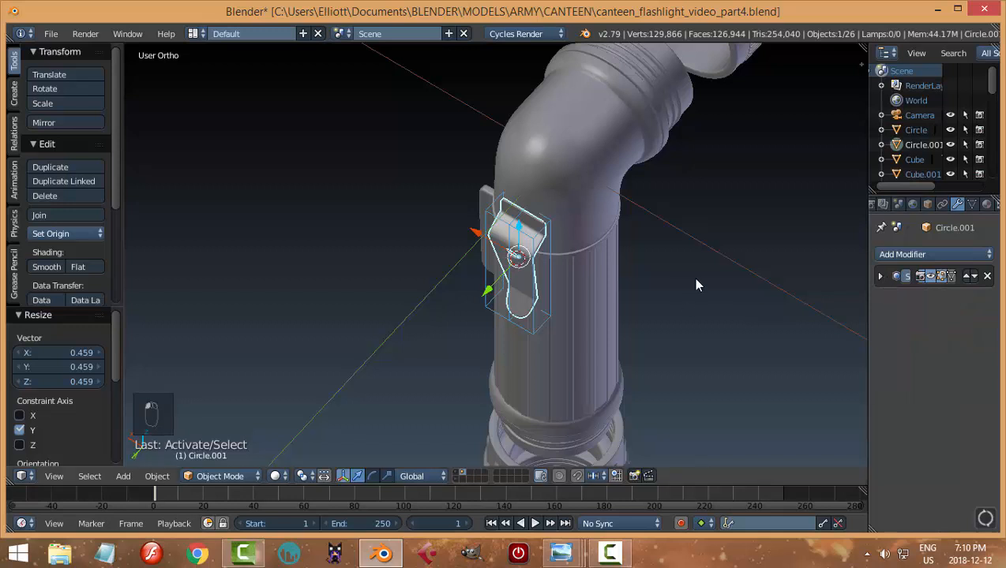
pyautogui.keyDown('shift'); pyautogui.moveTo(699, 289); pyautogui.dragTo(662, 266, button='middle'); pyautogui.keyUp('shift')
pyautogui.click(894, 257)
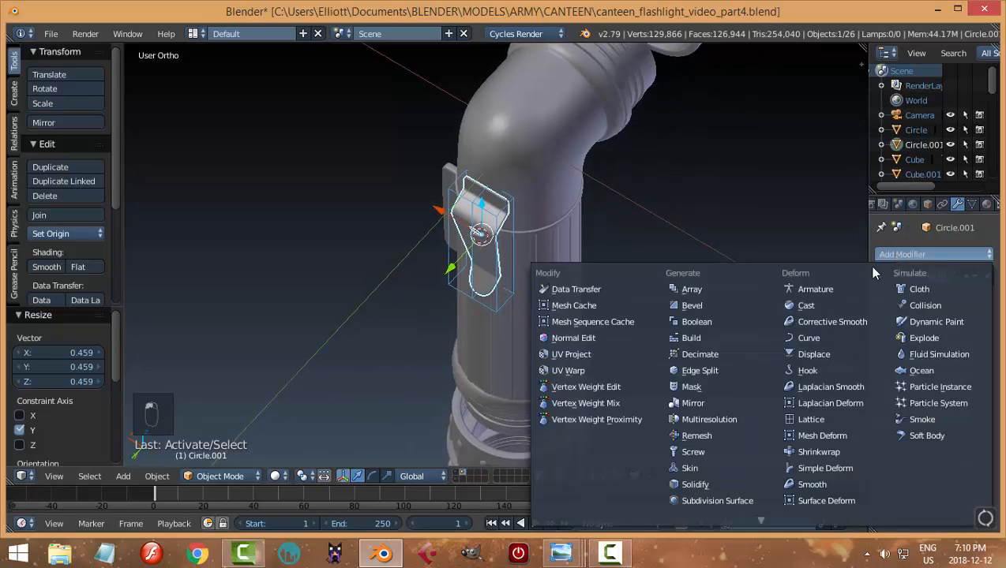
pyautogui.click(811, 420)
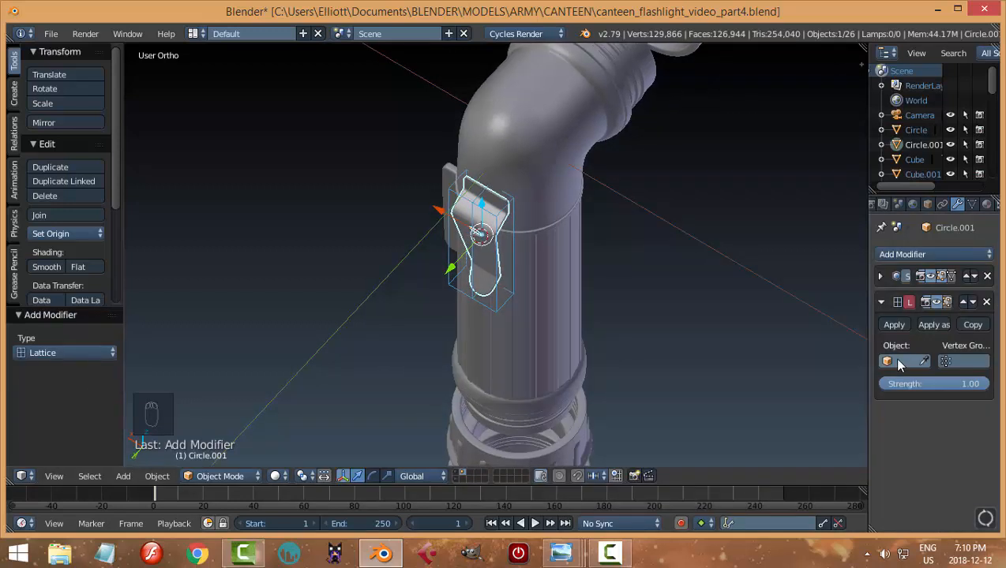
pyautogui.click(888, 361)
pyautogui.click(850, 380)
# In edit mode, move the eight outer corner points of the lattice about -0.077 along Y to bend the clip around the body
pyautogui.moveTo(545, 229); pyautogui.dragTo(524, 210, button='middle')
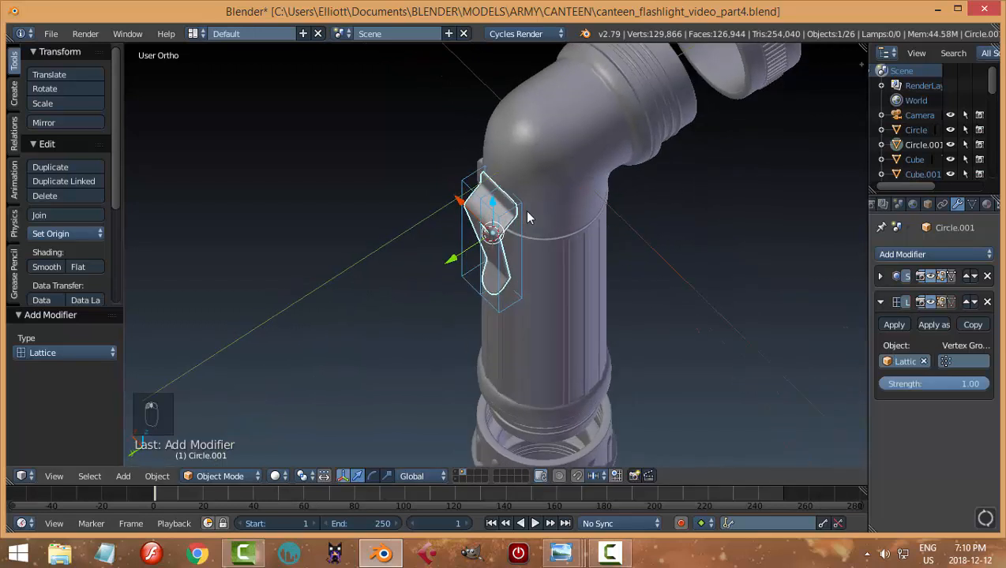
pyautogui.scroll(2, 523, 211)
pyautogui.rightClick(523, 196)
pyautogui.press('Tab')
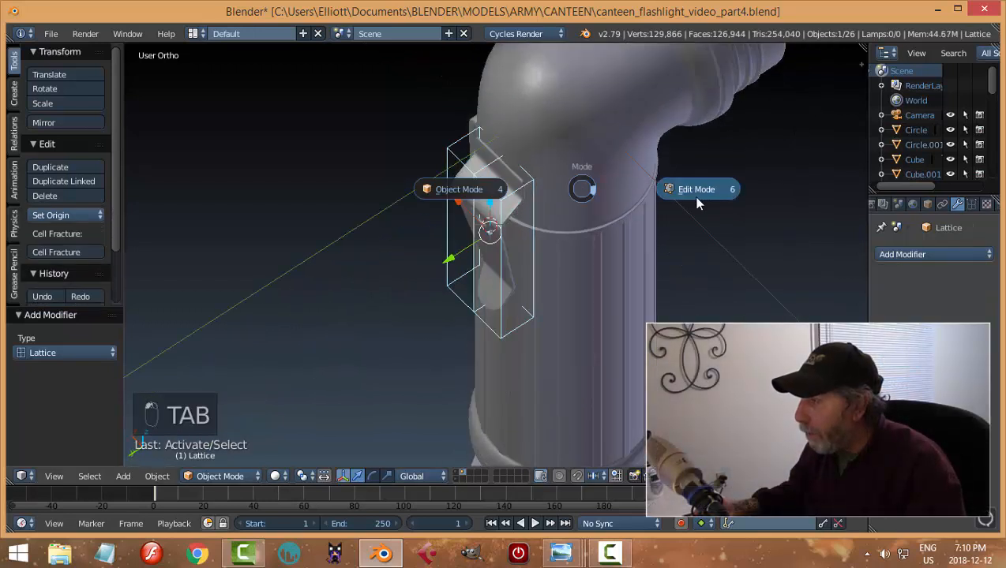
pyautogui.scroll(2, 569, 178)
pyautogui.rightClick(552, 146)
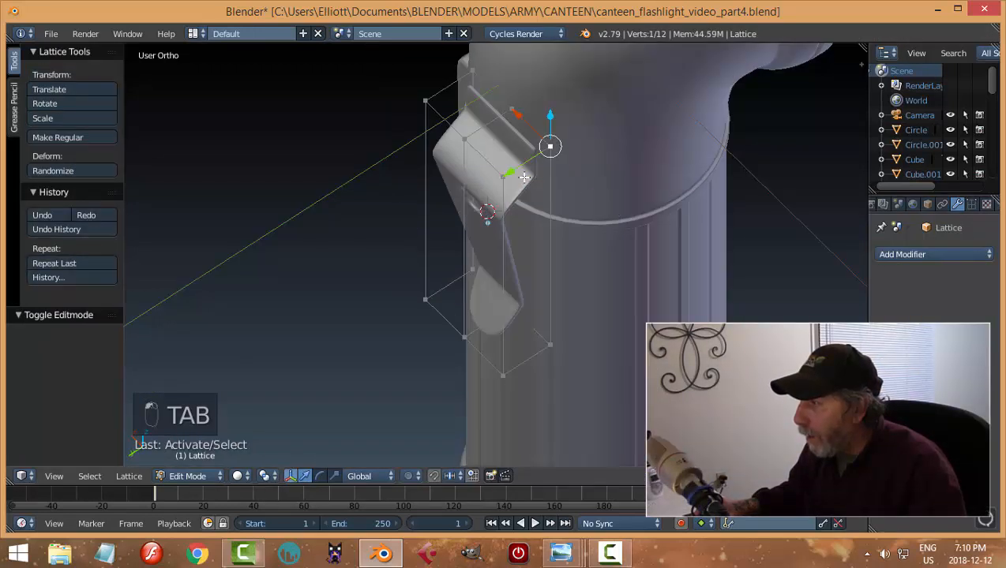
pyautogui.keyDown('shift'); pyautogui.click(506, 175); pyautogui.keyUp('shift')
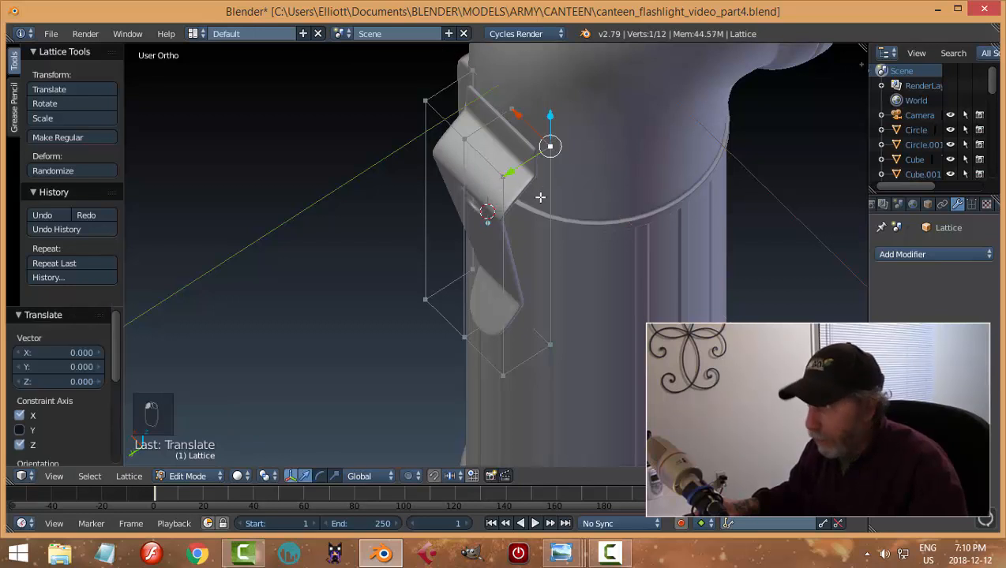
pyautogui.press('a')
pyautogui.rightClick(502, 173)
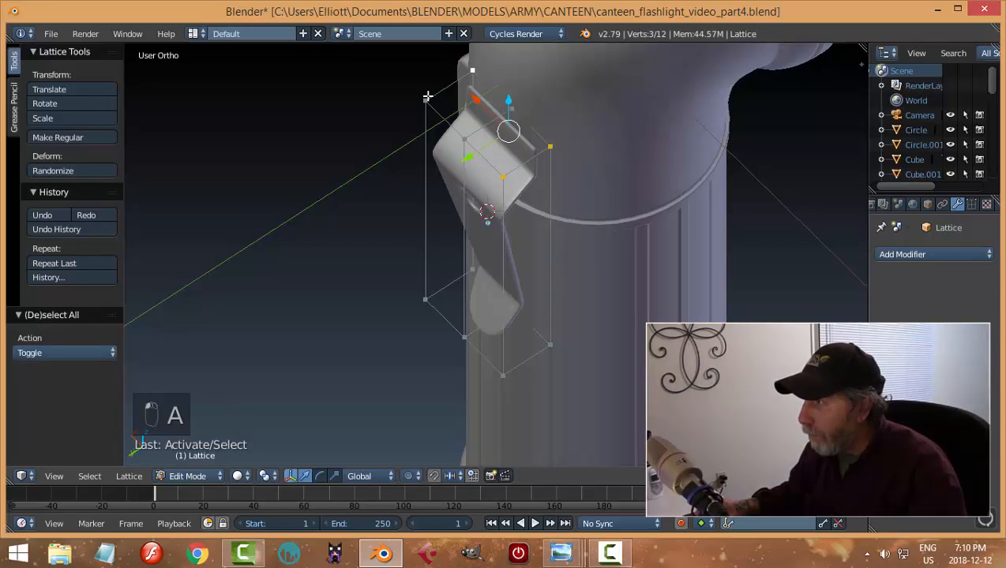
pyautogui.keyDown('shift'); pyautogui.rightClick(428, 298); pyautogui.keyUp('shift')
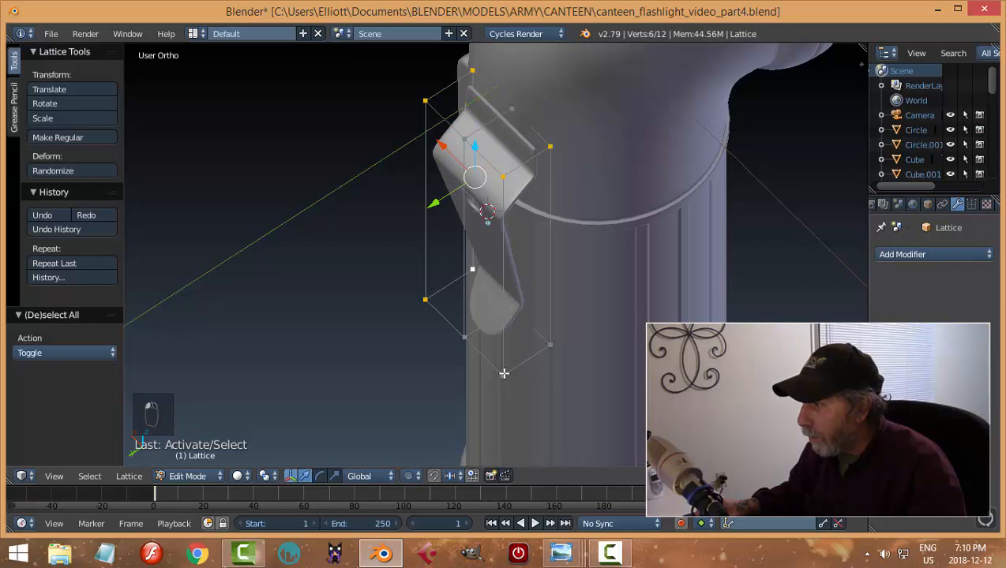
pyautogui.moveTo(655, 312); pyautogui.dragTo(594, 258, button='middle')
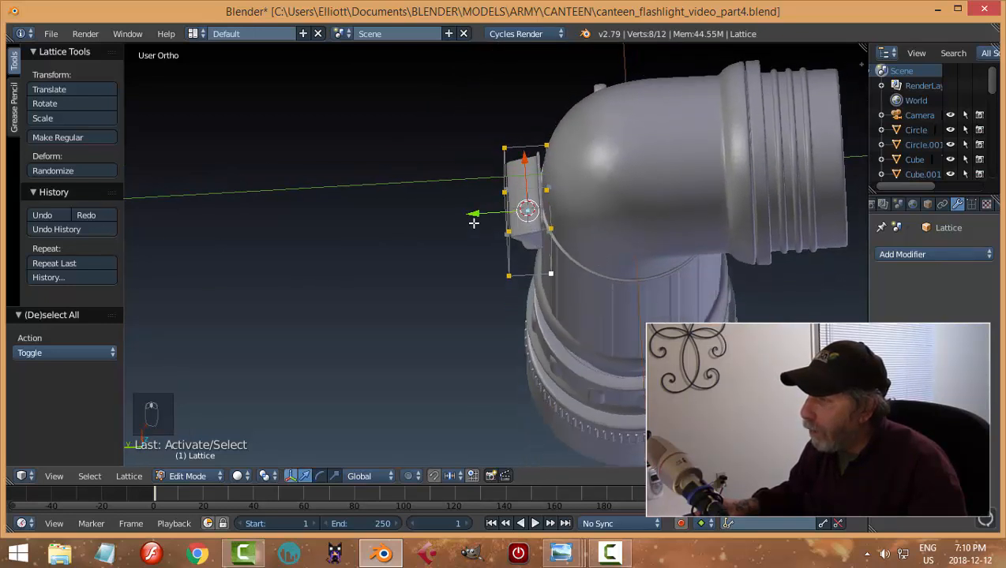
pyautogui.press('g')
pyautogui.press('y')
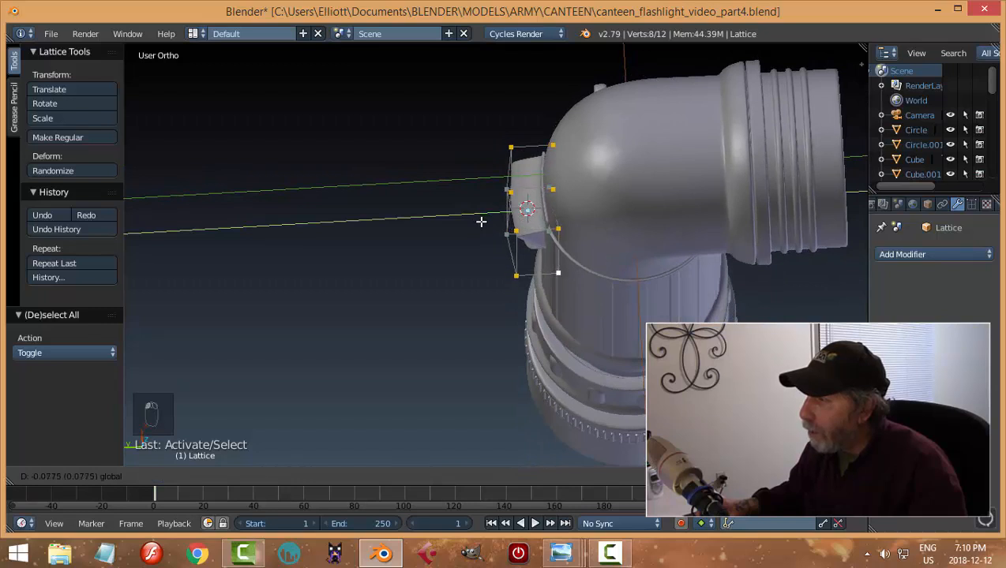
pyautogui.click(480, 222)
# Nudge the lattice's eight corner points further along Y, by about -0.015 and then about -0.016, and return to object mode
pyautogui.moveTo(617, 274); pyautogui.dragTo(550, 263, button='middle')
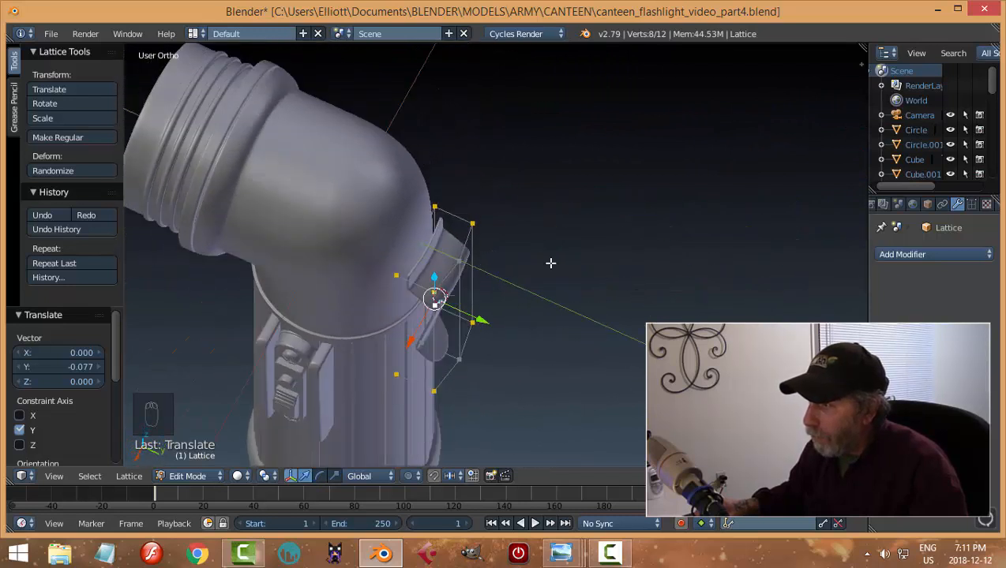
pyautogui.moveTo(486, 324); pyautogui.dragTo(492, 326)
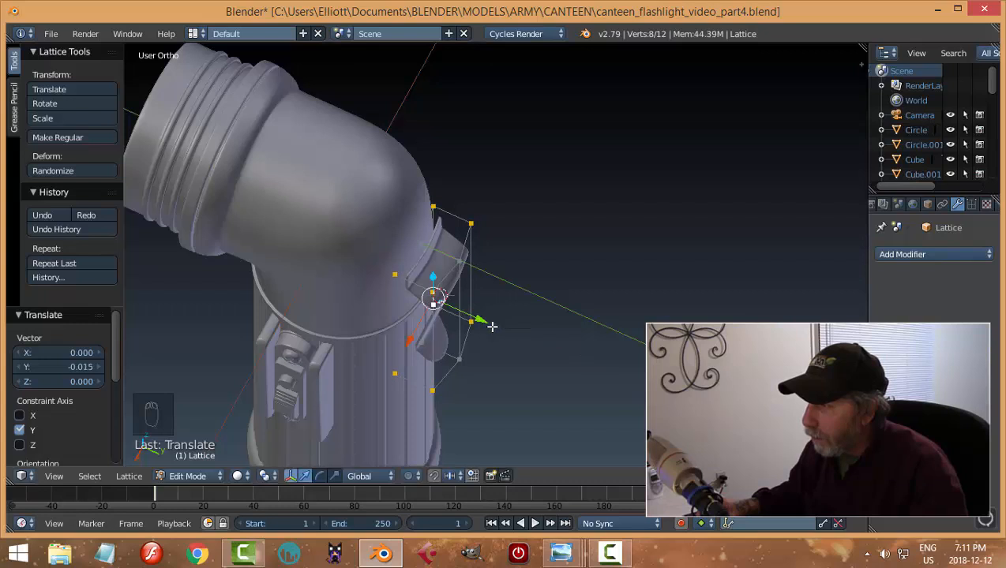
pyautogui.press('KP_7')
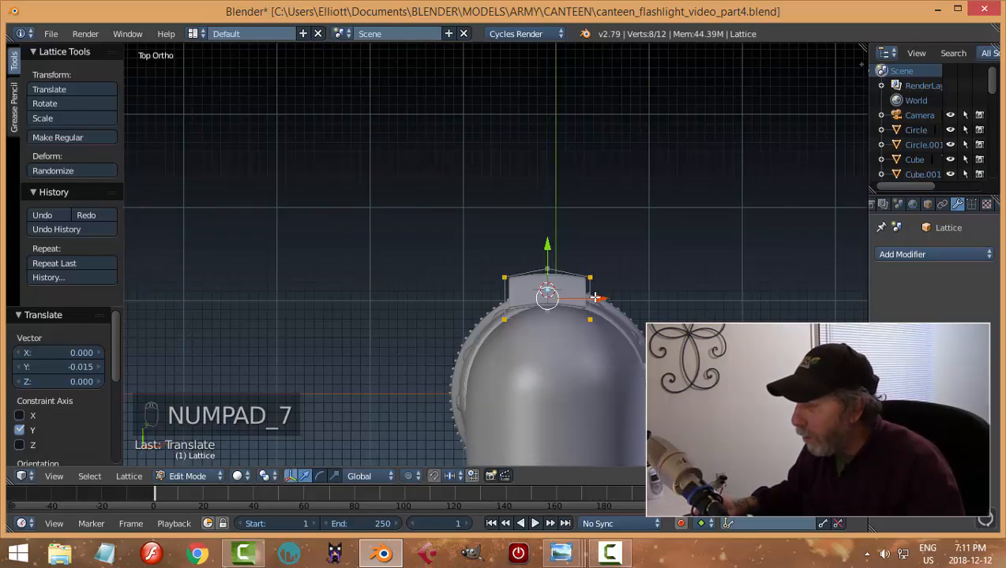
pyautogui.keyDown('shift'); pyautogui.moveTo(631, 310); pyautogui.dragTo(592, 199, button='middle'); pyautogui.keyUp('shift')
pyautogui.scroll(3, 595, 203)
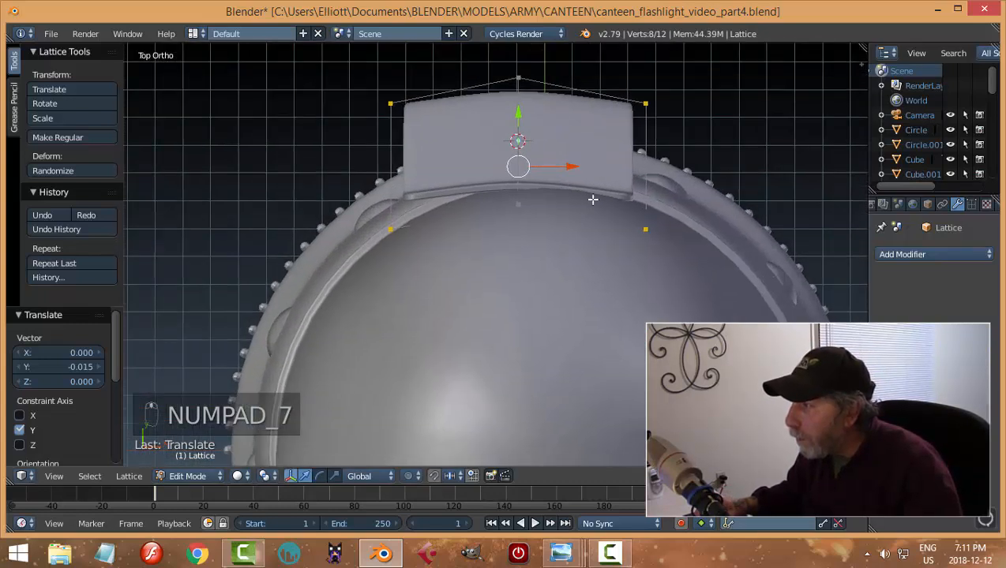
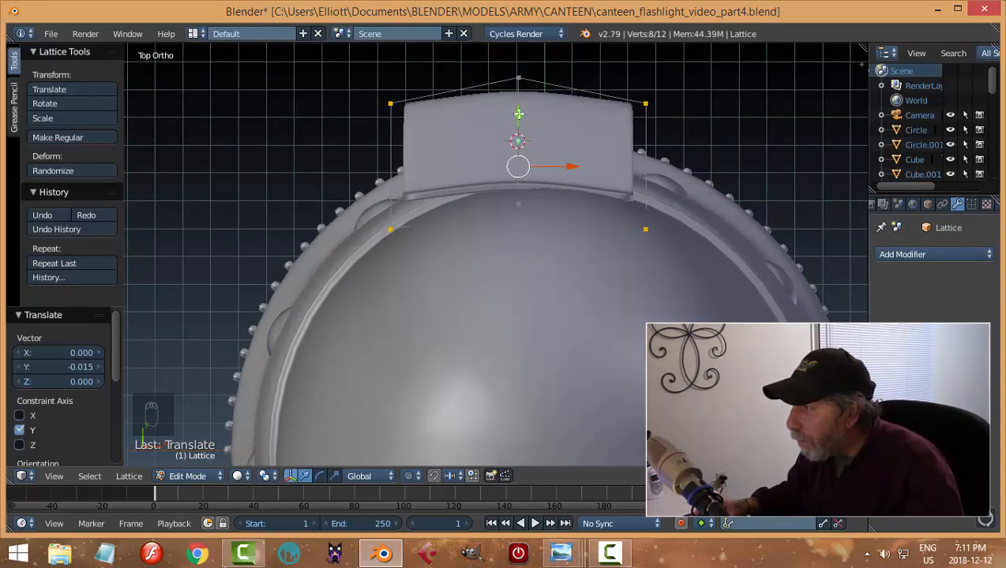
pyautogui.press('g')
pyautogui.press('y')
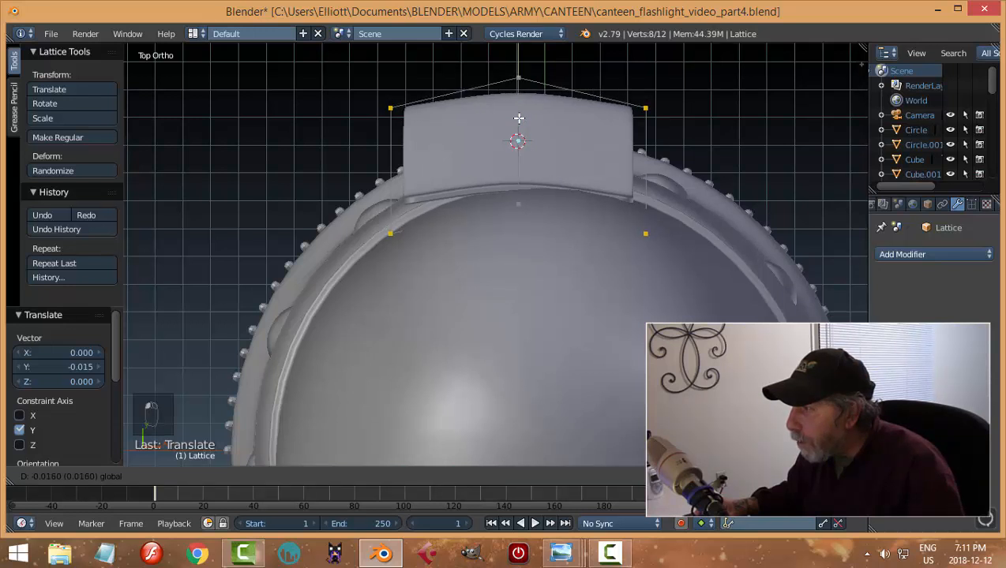
pyautogui.click(533, 116)
pyautogui.press('a')
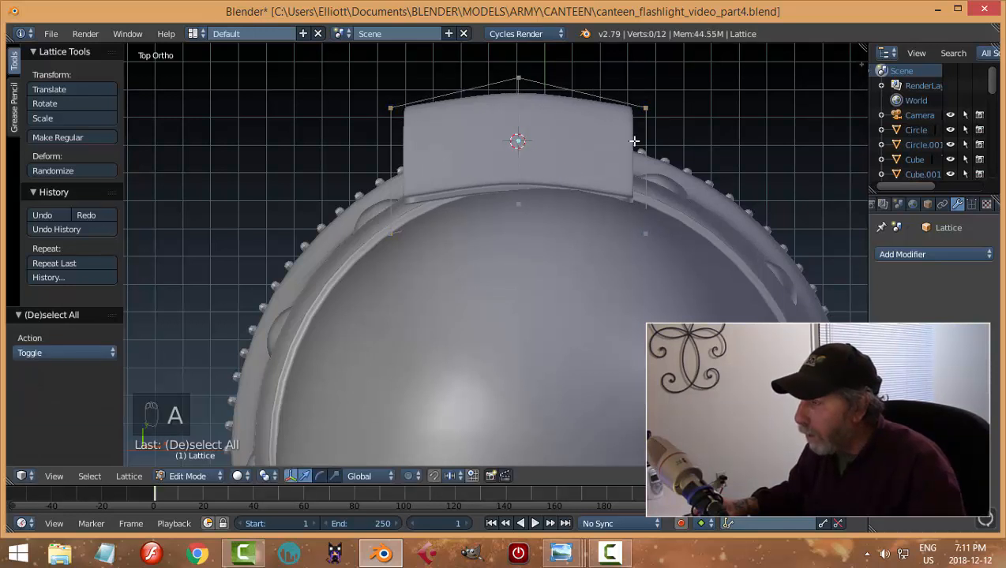
pyautogui.press('Tab')
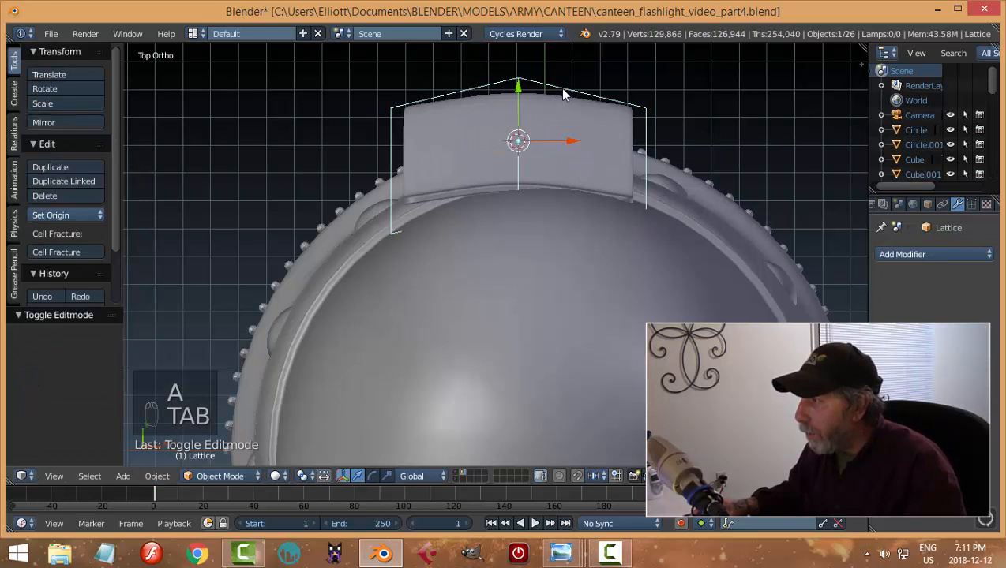
# Move the clip and its lattice together about 0.053 along X
pyautogui.keyDown('shift'); pyautogui.rightClick(584, 117); pyautogui.keyUp('shift')
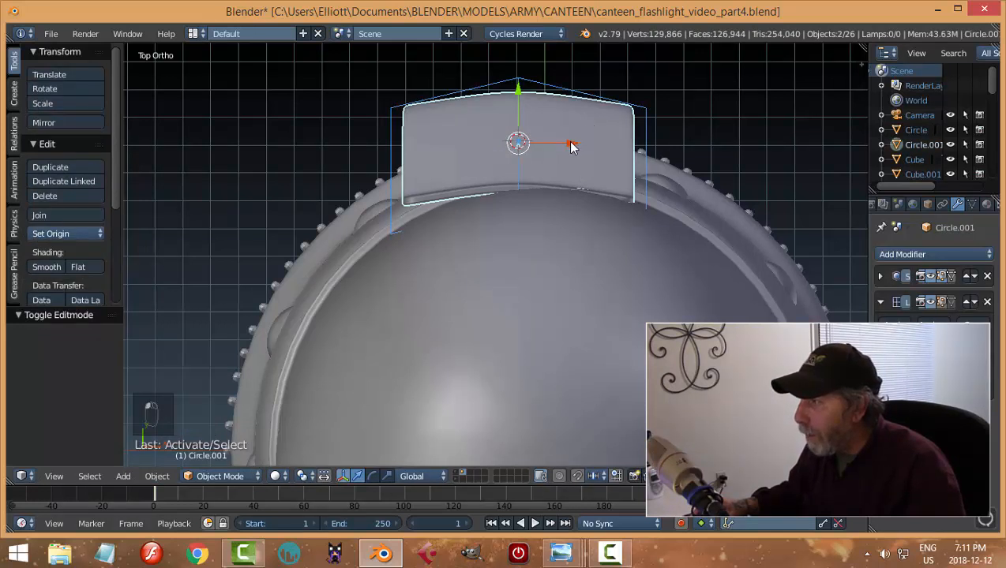
pyautogui.press('g')
pyautogui.press('x')
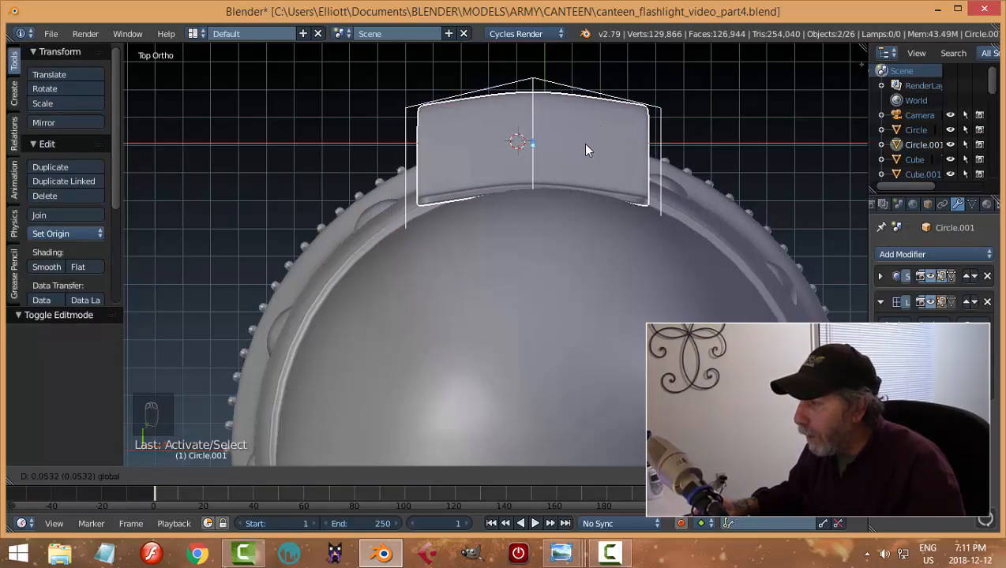
pyautogui.click(585, 150)
# Edit the lattice again and move its eight outer corner points slightly further toward the flashlight body along Y
pyautogui.moveTo(612, 143); pyautogui.dragTo(599, 276, button='middle')
pyautogui.rightClick(613, 140)
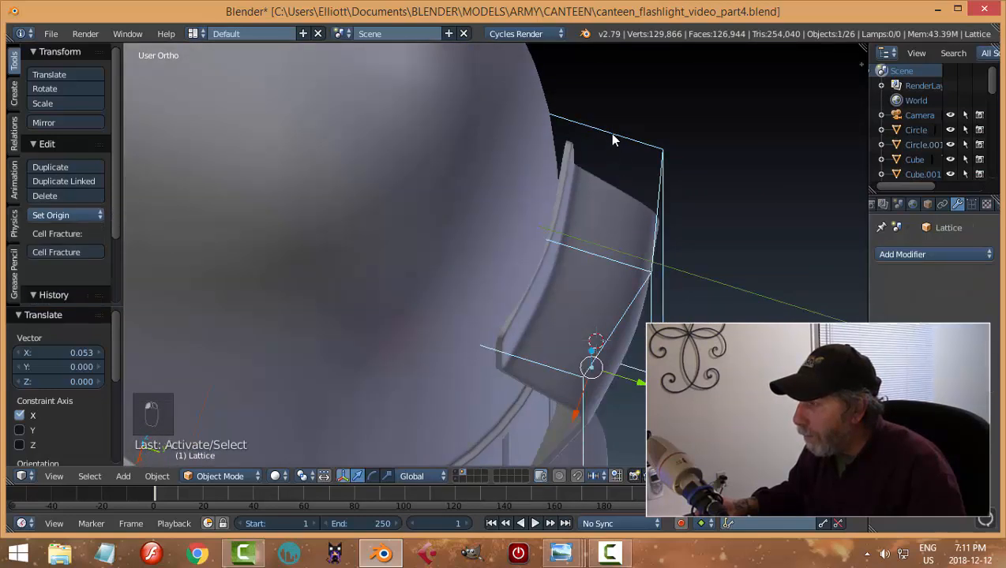
pyautogui.press('Tab')
pyautogui.scroll(-3, 762, 203)
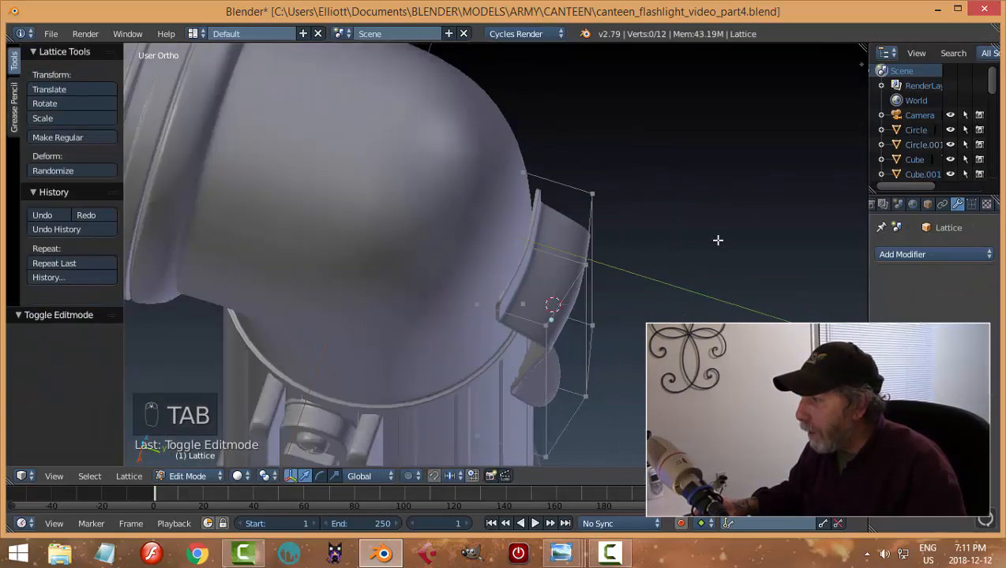
pyautogui.moveTo(716, 240); pyautogui.dragTo(655, 263, button='middle')
pyautogui.rightClick(445, 275)
pyautogui.keyDown('shift'); pyautogui.rightClick(507, 318); pyautogui.keyUp('shift')
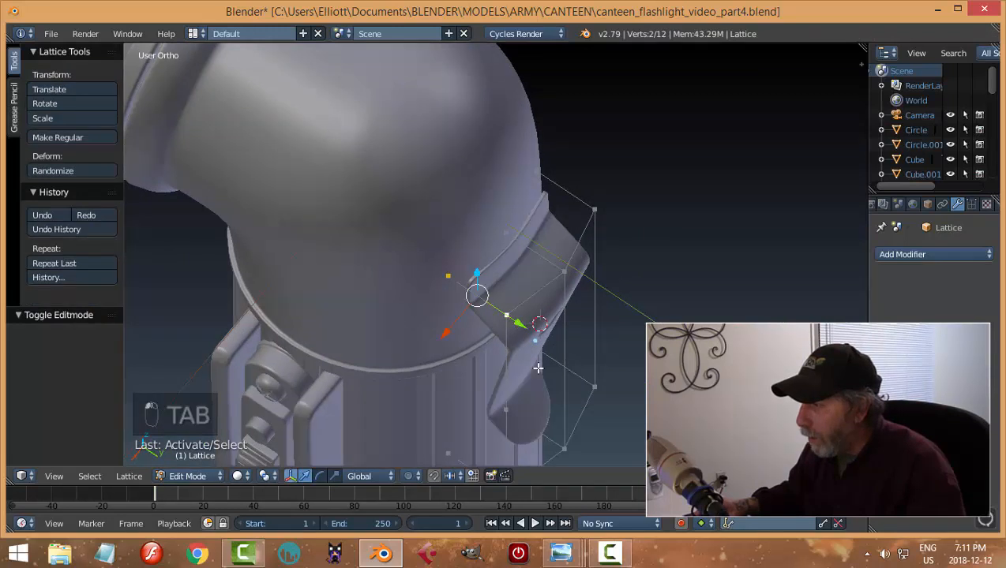
pyautogui.moveTo(714, 185); pyautogui.dragTo(593, 210, button='middle')
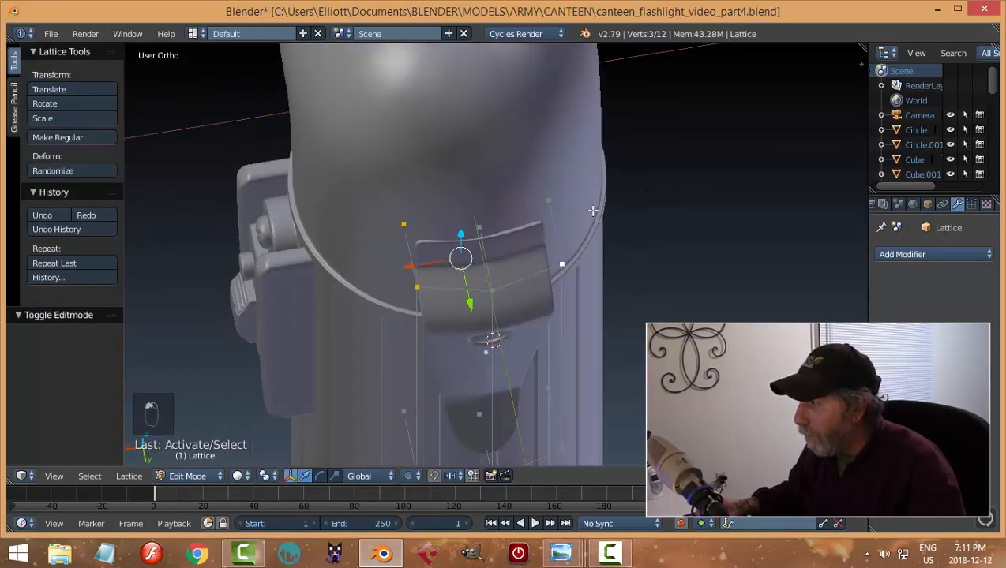
pyautogui.keyDown('shift'); pyautogui.scroll(-5, 587, 197); pyautogui.keyUp('shift')
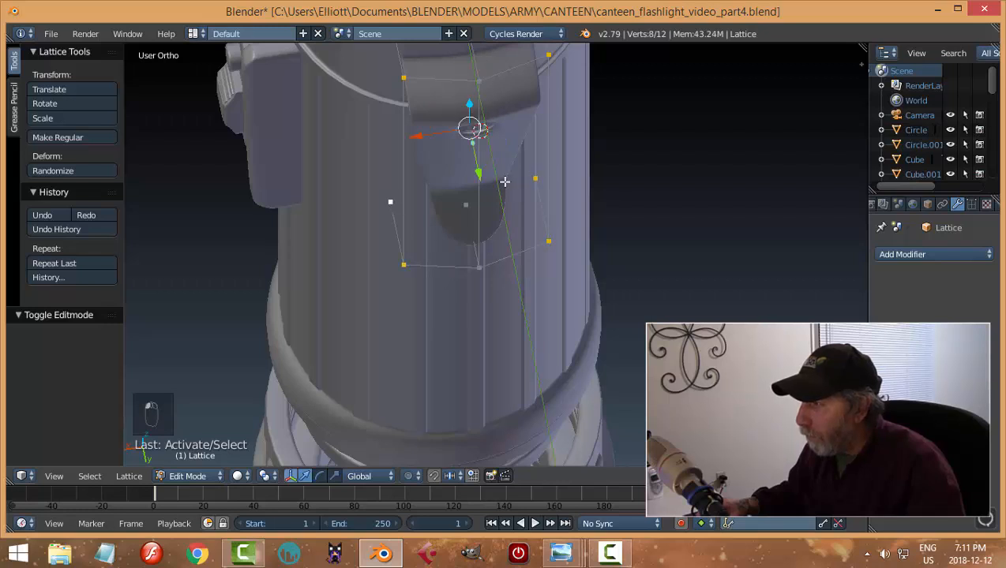
pyautogui.moveTo(628, 168); pyautogui.dragTo(553, 163, button='middle')
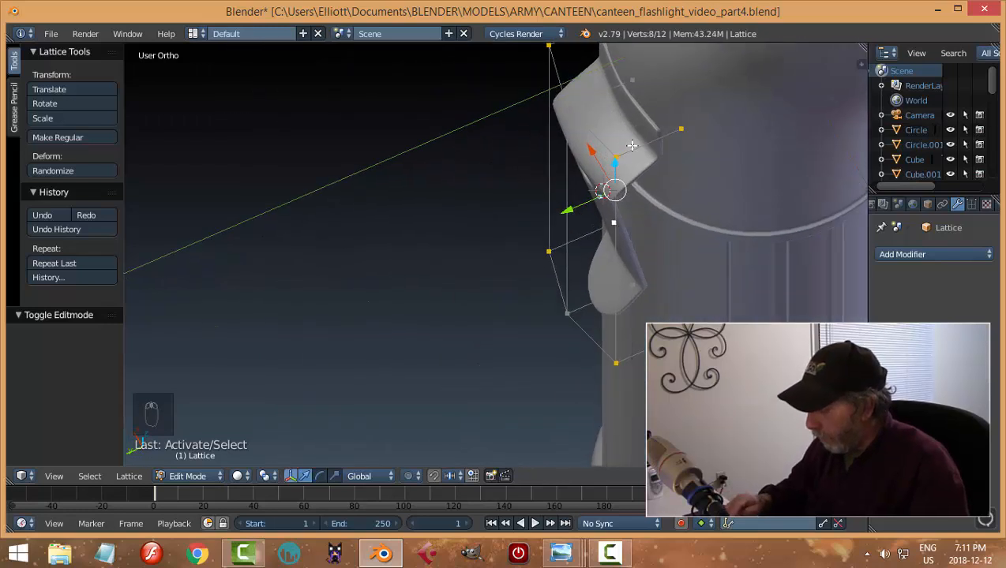
pyautogui.press('KP_7')
pyautogui.keyDown('shift'); pyautogui.moveTo(550, 350); pyautogui.dragTo(547, 142, button='middle'); pyautogui.keyUp('shift')
pyautogui.scroll(2, 579, 118)
pyautogui.moveTo(497, 95); pyautogui.dragTo(499, 106)
pyautogui.press('a')
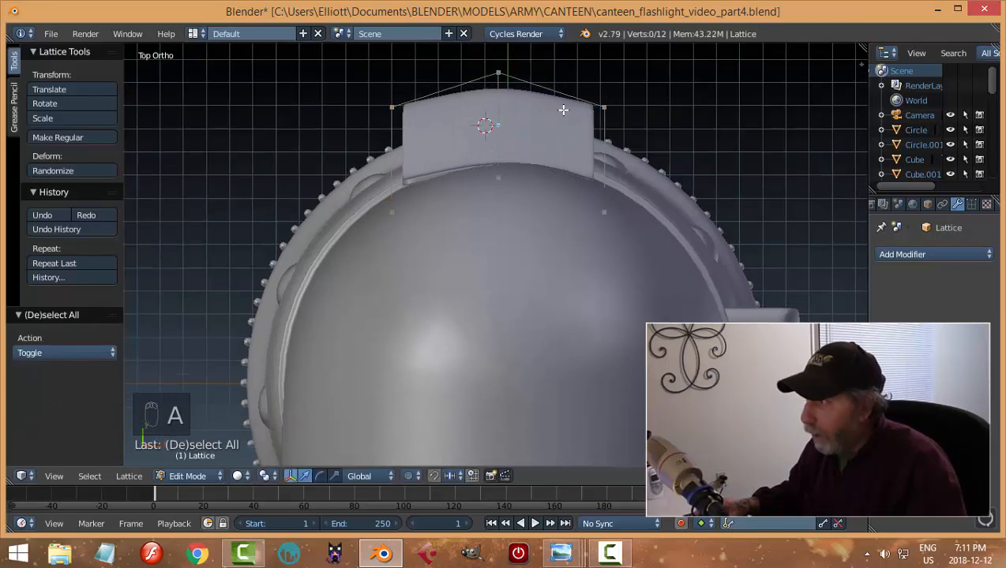
# Select the lattice's four middle points and nudge them slightly to refine the clip's curvature
pyautogui.press('b')
pyautogui.moveTo(487, 59); pyautogui.dragTo(513, 190)
pyautogui.scroll(-3, 630, 166)
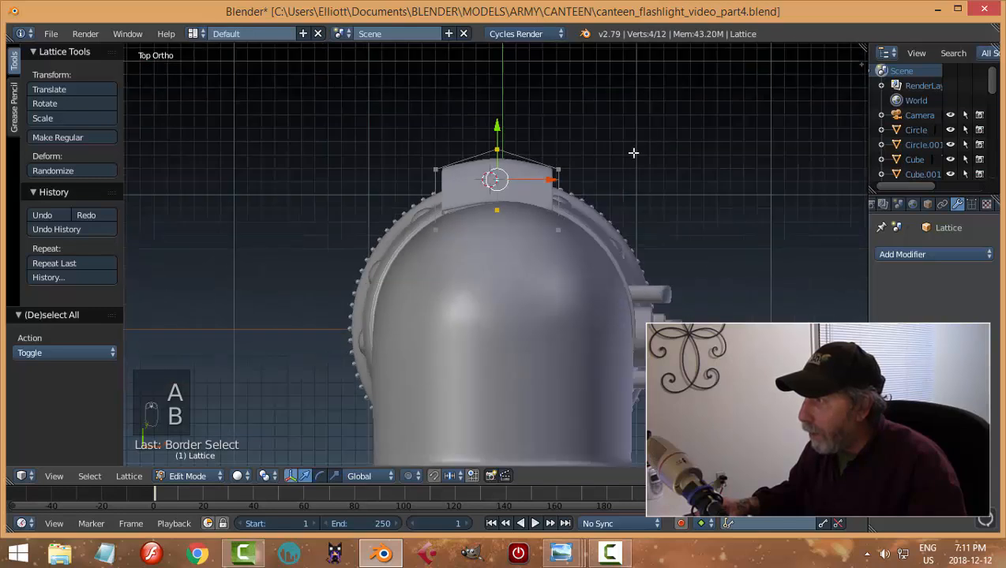
pyautogui.moveTo(633, 153); pyautogui.dragTo(717, 228, button='middle')
pyautogui.moveTo(603, 191)
pyautogui.mouseDown()
pyautogui.moveTo(610, 201)
pyautogui.moveTo(603, 192)
pyautogui.mouseUp()
pyautogui.press('a')
pyautogui.moveTo(603, 192); pyautogui.dragTo(640, 238, button='middle')
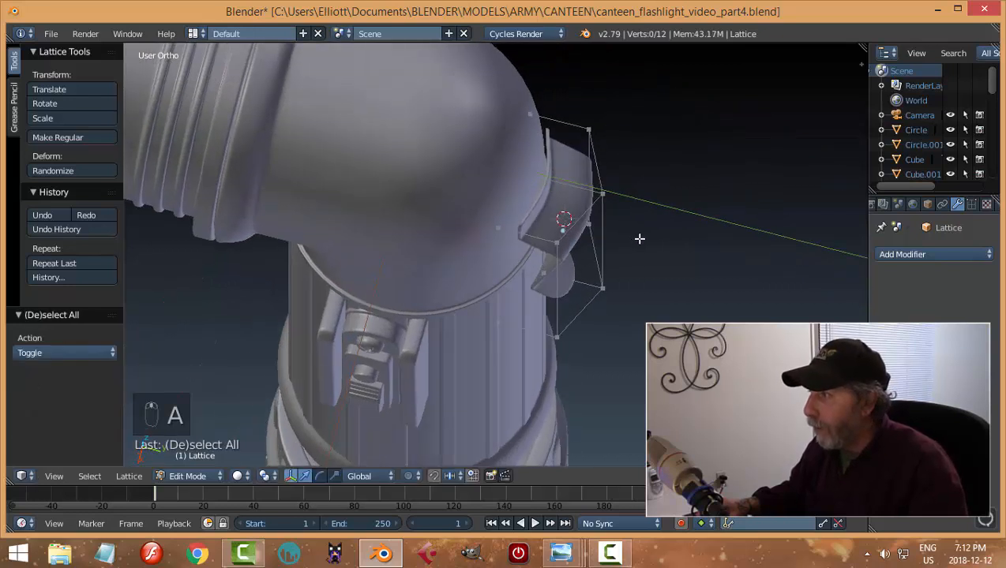
# Return to object mode and move the clip together with its lattice about -0.0135 along Y toward the flashlight body
pyautogui.press('Tab')
pyautogui.rightClick(575, 191)
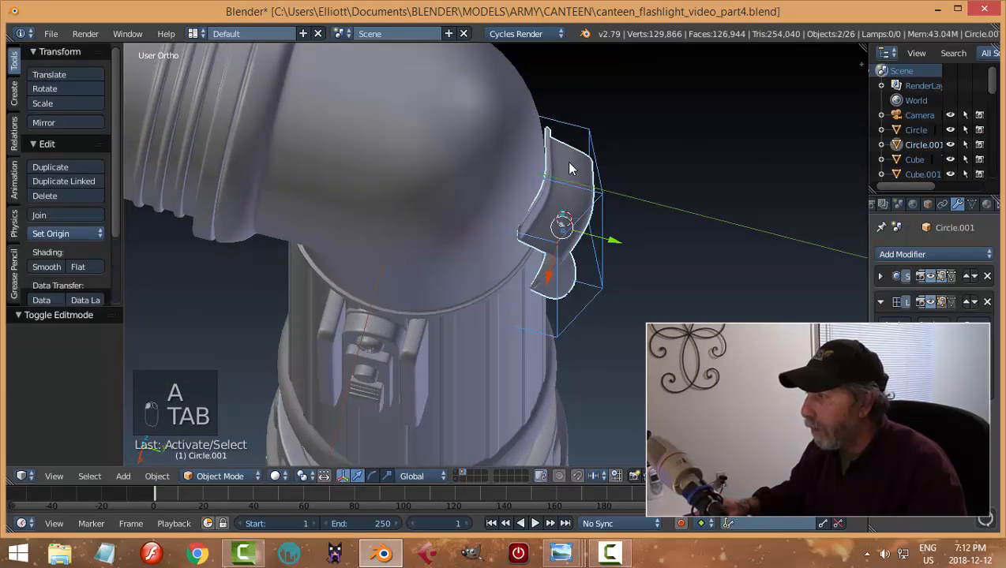
pyautogui.moveTo(612, 239); pyautogui.dragTo(609, 238)
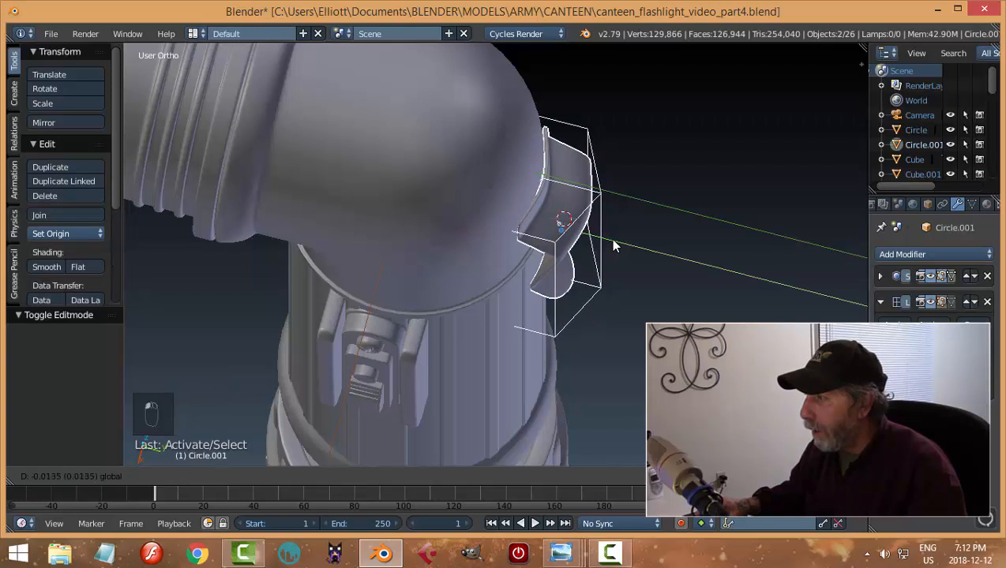
pyautogui.moveTo(742, 319); pyautogui.dragTo(818, 178, button='middle')
pyautogui.press('a')
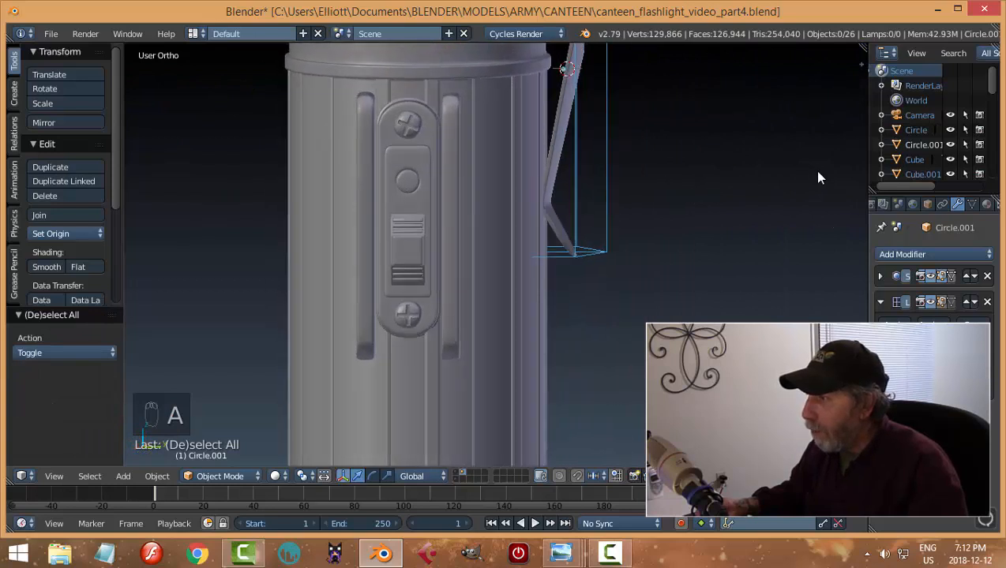
# Select the clip and its lattice and nudge both slightly outward from the flashlight body along Y
pyautogui.moveTo(684, 190); pyautogui.dragTo(614, 296, button='middle')
pyautogui.scroll(3, 614, 297)
pyautogui.rightClick(558, 179)
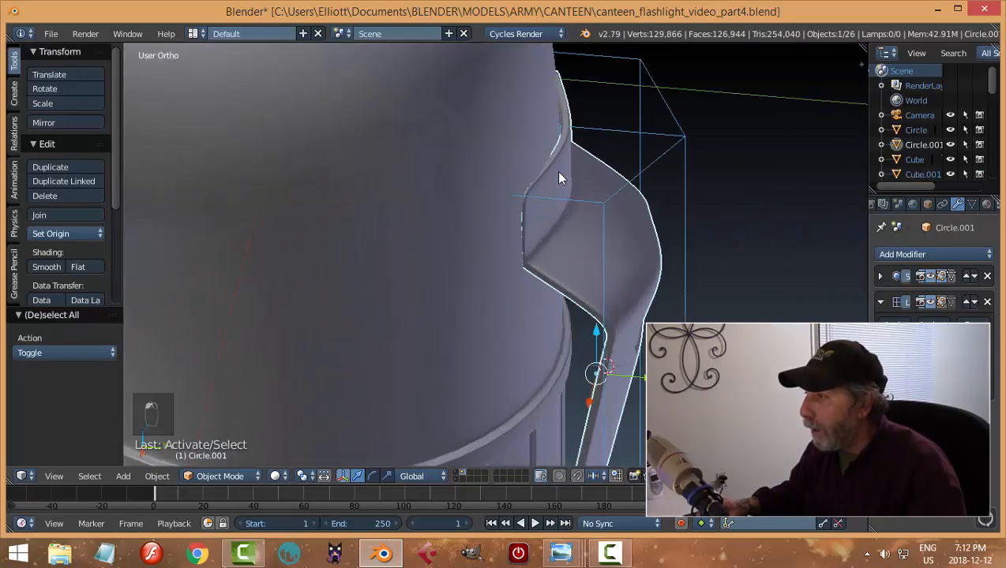
pyautogui.keyDown('shift'); pyautogui.rightClick(637, 220); pyautogui.keyUp('shift')
pyautogui.moveTo(654, 395); pyautogui.dragTo(659, 395)
pyautogui.press('a')
# Try nudging the clip alone along Y without its lattice, and undo the move
pyautogui.moveTo(659, 395); pyautogui.dragTo(459, 356, button='middle')
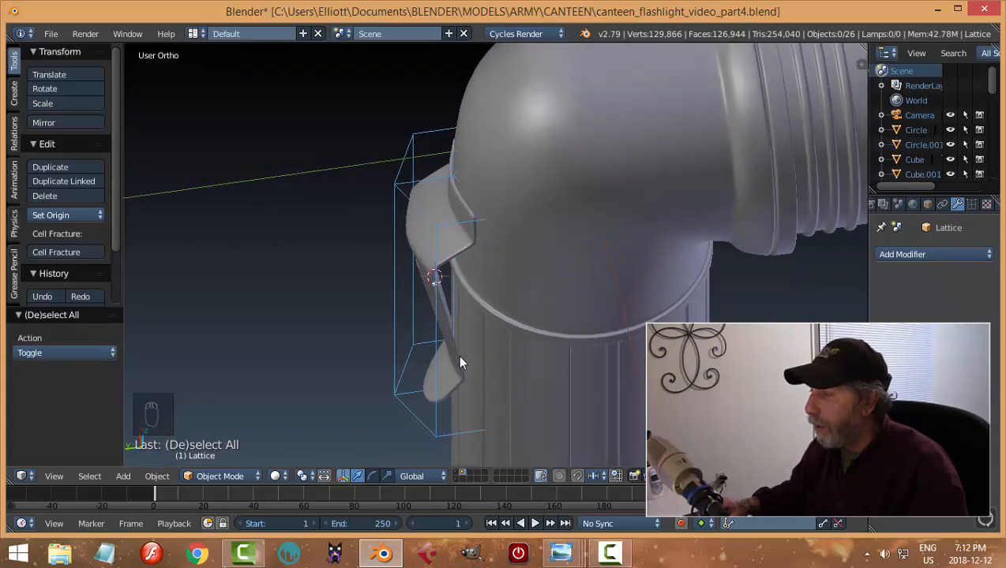
pyautogui.scroll(3, 462, 355)
pyautogui.keyDown('shift'); pyautogui.moveTo(510, 189); pyautogui.dragTo(441, 282, button='middle'); pyautogui.keyUp('shift')
pyautogui.scroll(2, 507, 321)
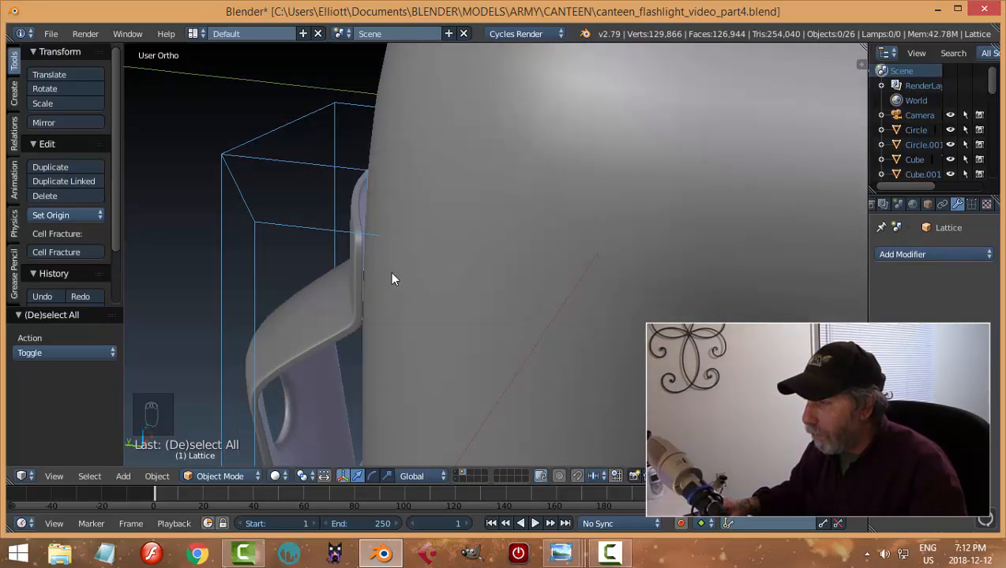
pyautogui.rightClick(357, 257)
pyautogui.scroll(-3, 372, 304)
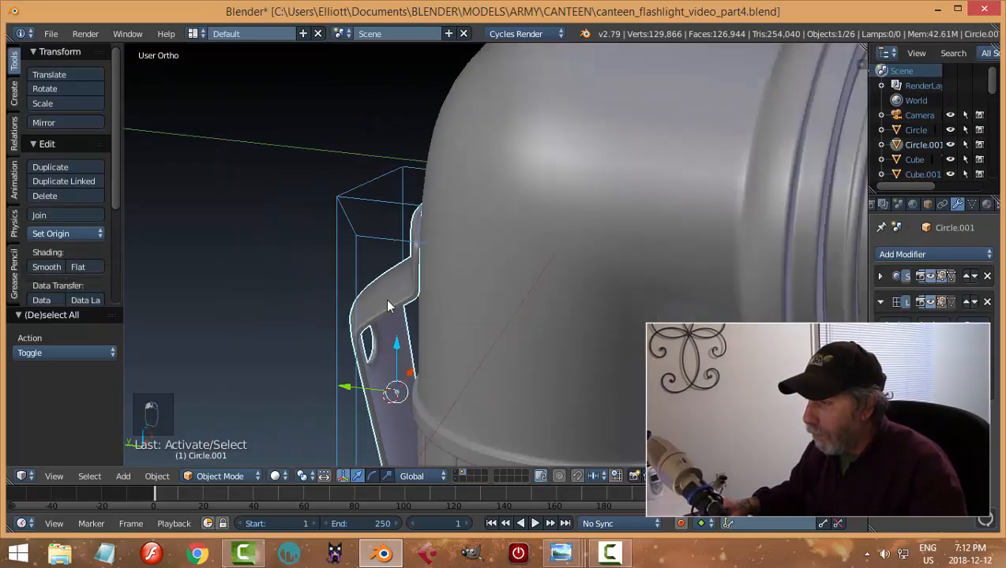
pyautogui.moveTo(385, 298); pyautogui.dragTo(453, 193, button='middle')
pyautogui.moveTo(377, 251); pyautogui.dragTo(381, 255)
pyautogui.moveTo(382, 255); pyautogui.dragTo(576, 290, button='middle')
pyautogui.hotkey('ctrl', 'z')
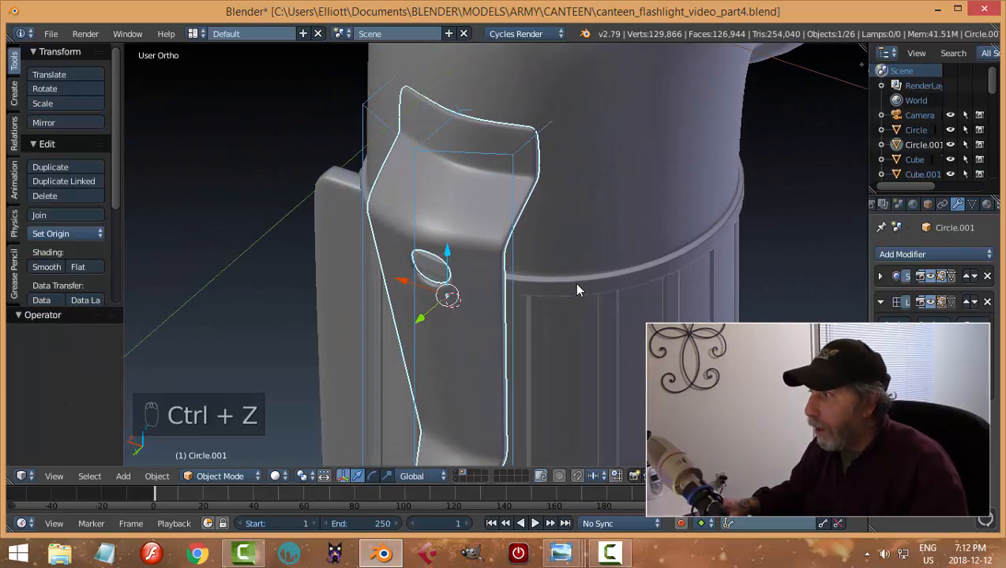
# Select the clip and its lattice and, in the top view, move them 0.022 along X and -0.016 along Y
pyautogui.press('ctrl+KP_1')
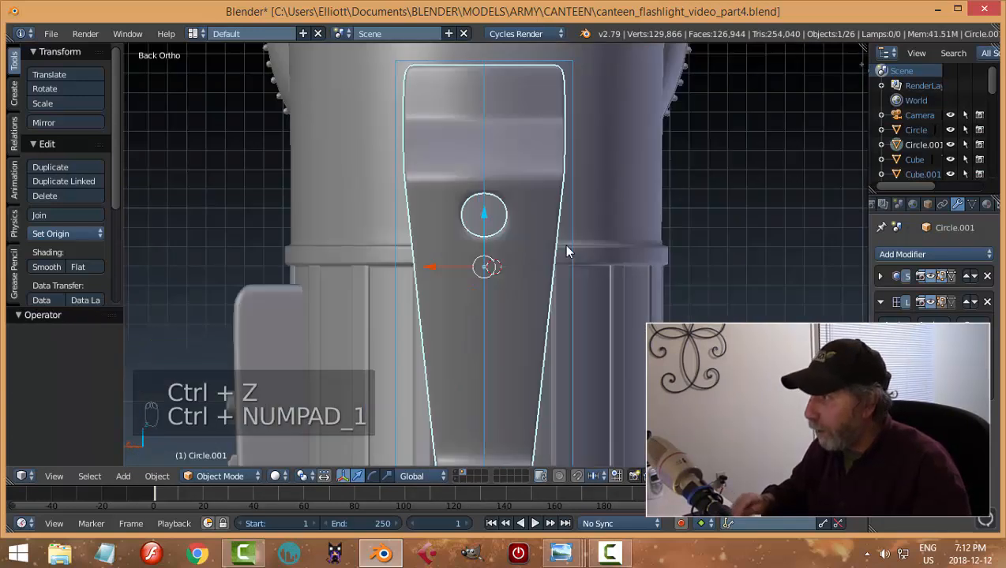
pyautogui.moveTo(638, 202); pyautogui.dragTo(461, 189, button='middle')
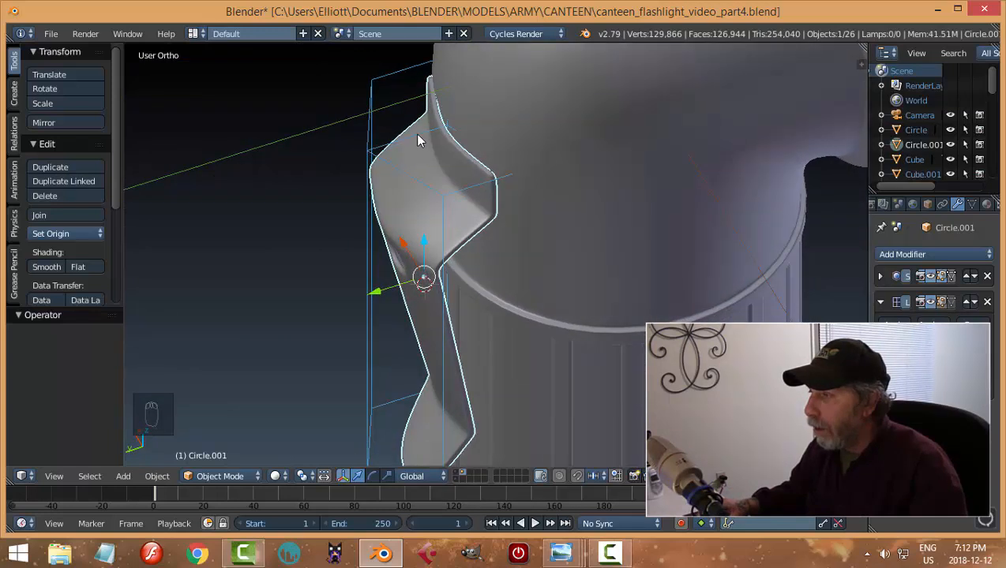
pyautogui.rightClick(453, 145)
pyautogui.keyDown('shift'); pyautogui.rightClick(474, 155); pyautogui.keyUp('shift')
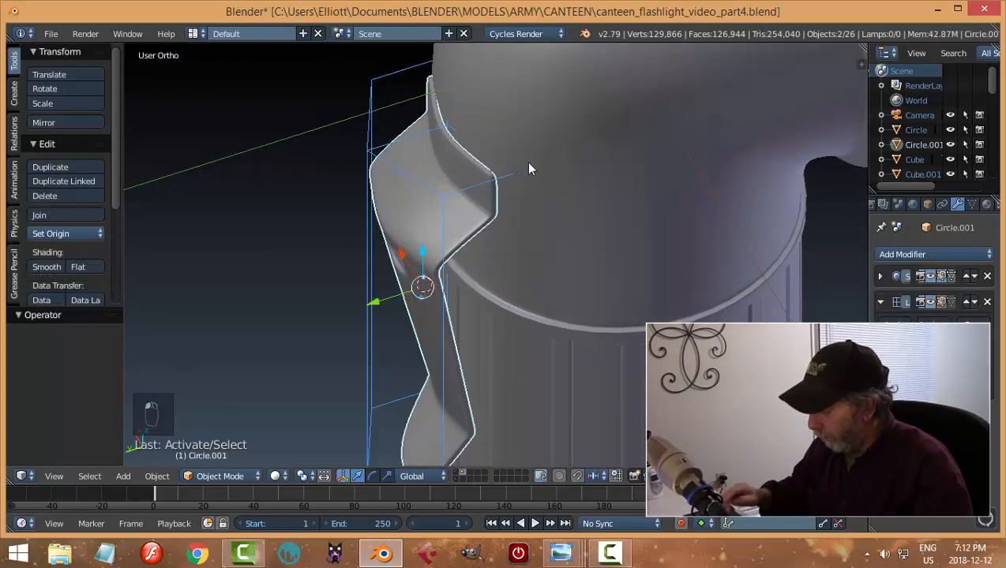
pyautogui.press('KP_7')
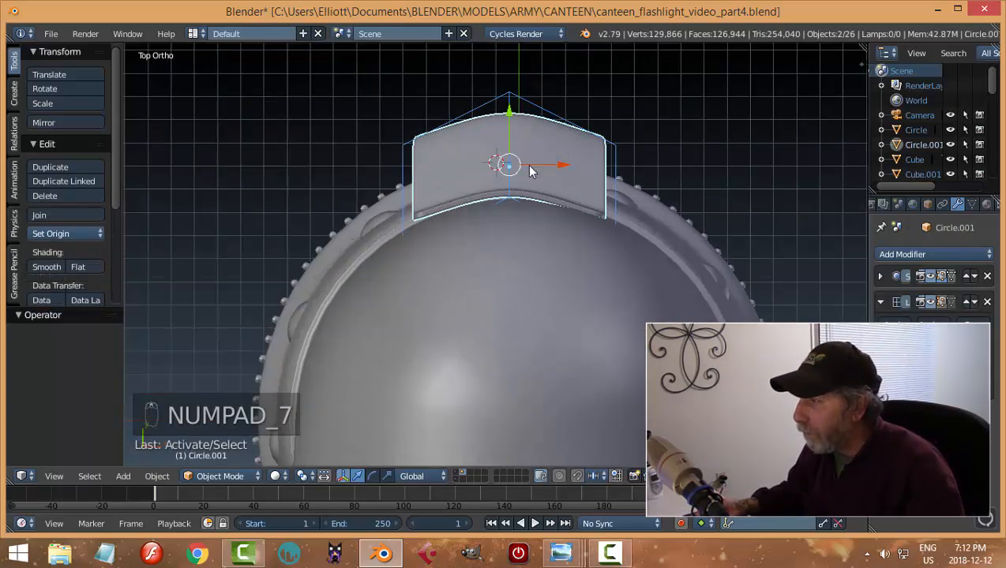
pyautogui.moveTo(567, 166); pyautogui.dragTo(573, 164)
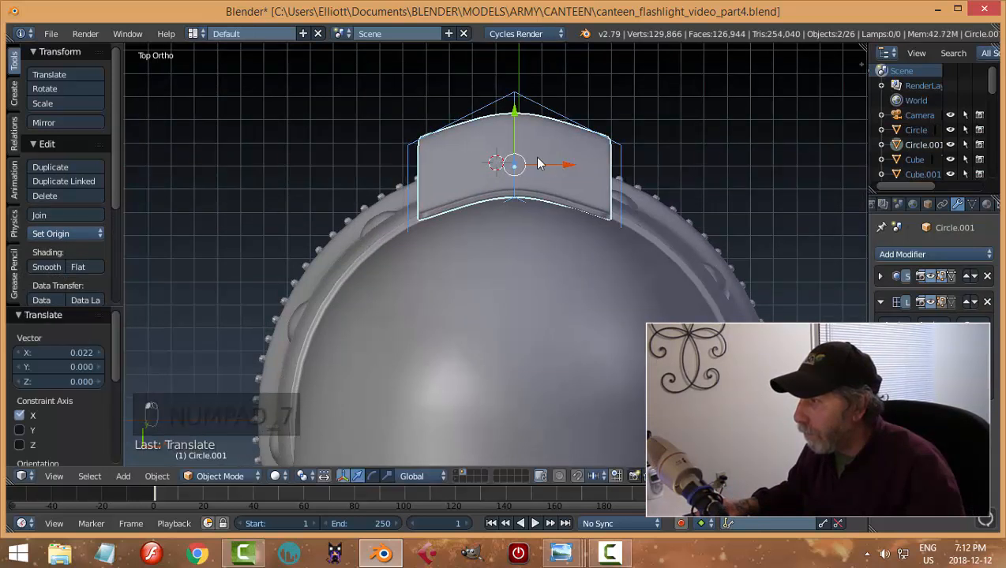
pyautogui.moveTo(515, 113); pyautogui.dragTo(515, 115)
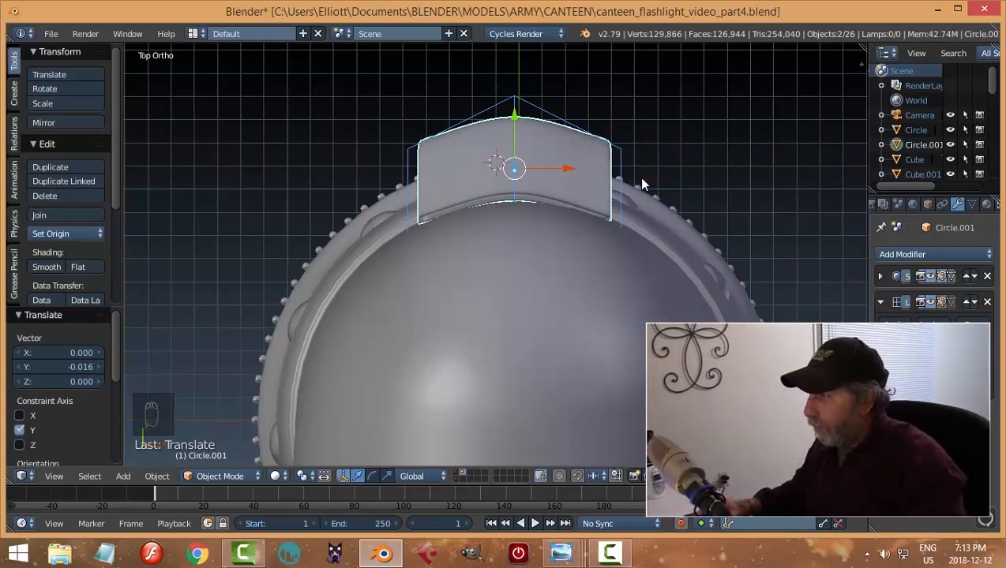
pyautogui.moveTo(642, 180)
pyautogui.mouseDown(button='middle')
pyautogui.moveTo(472, 256)
pyautogui.moveTo(550, 292)
pyautogui.moveTo(552, 202)
pyautogui.moveTo(525, 238)
pyautogui.moveTo(603, 168)
pyautogui.moveTo(534, 139)
pyautogui.moveTo(484, 251)
pyautogui.moveTo(482, 225)
pyautogui.moveTo(548, 190)
pyautogui.moveTo(575, 138)
pyautogui.moveTo(603, 140)
pyautogui.moveTo(537, 166)
pyautogui.moveTo(534, 322)
pyautogui.moveTo(581, 328)
pyautogui.moveTo(635, 188)
pyautogui.mouseUp(button='middle')
pyautogui.press('a')
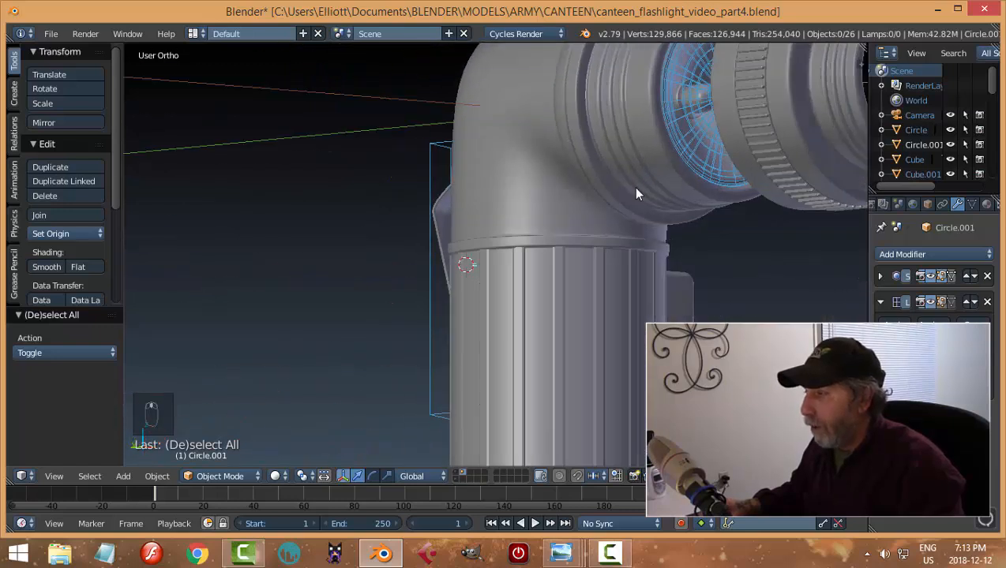
# Select the flashlight's rounded elbow piece and snap the 3D cursor to its center
pyautogui.press('ctrl+KP_1')
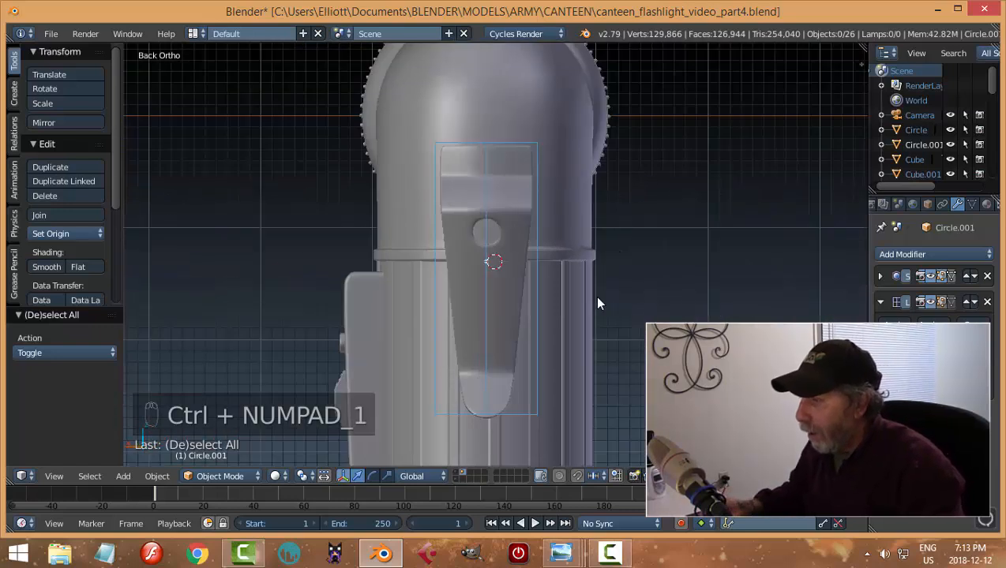
pyautogui.keyDown('shift'); pyautogui.moveTo(601, 284); pyautogui.dragTo(589, 201, button='middle'); pyautogui.keyUp('shift')
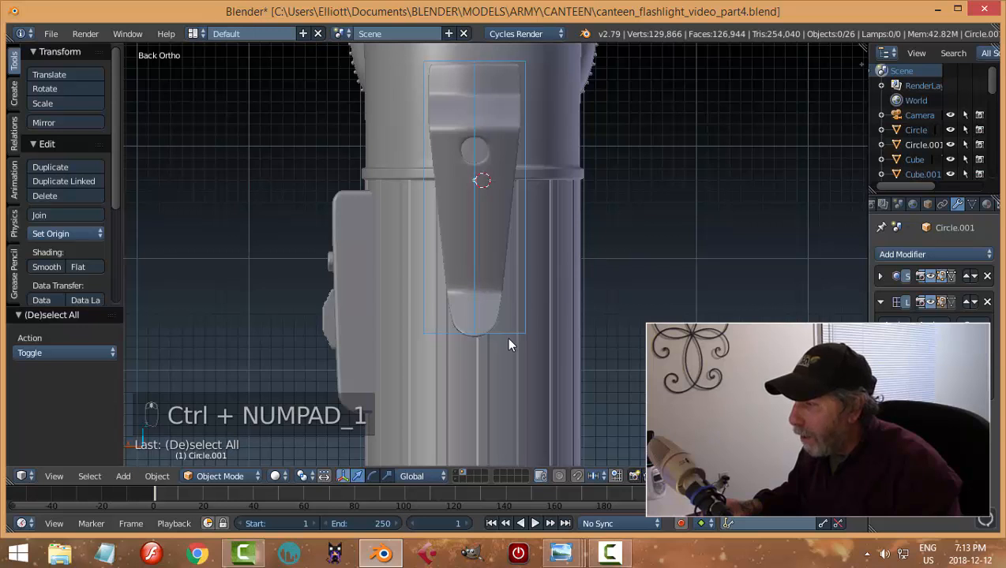
pyautogui.scroll(-2, 544, 305)
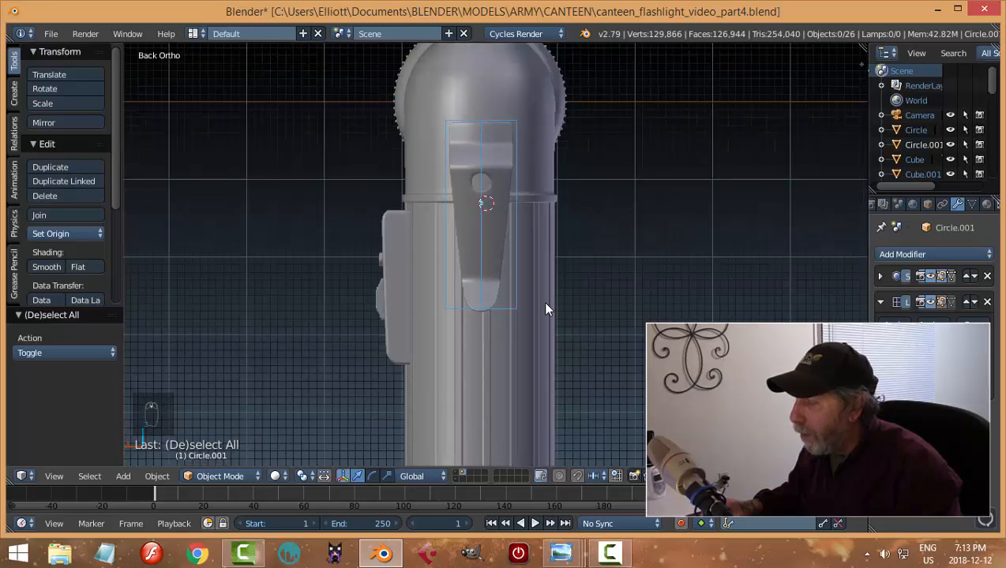
pyautogui.rightClick(482, 327)
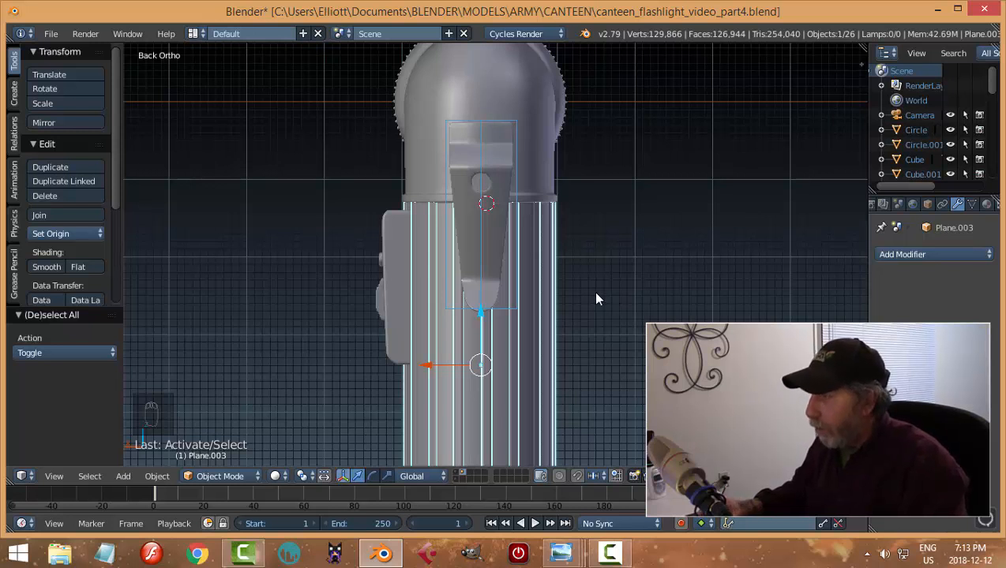
pyautogui.rightClick(497, 97)
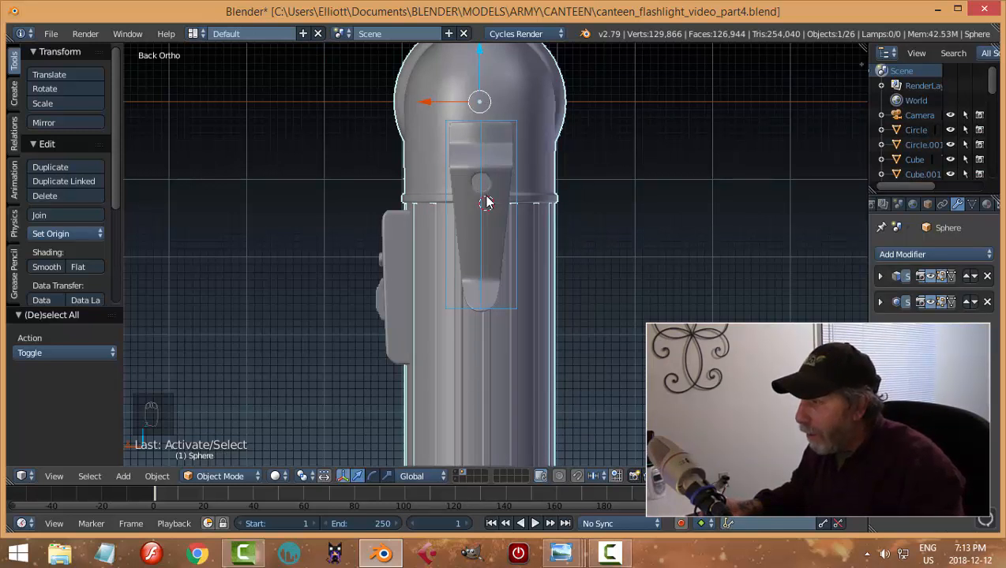
pyautogui.hotkey('shift', 's')
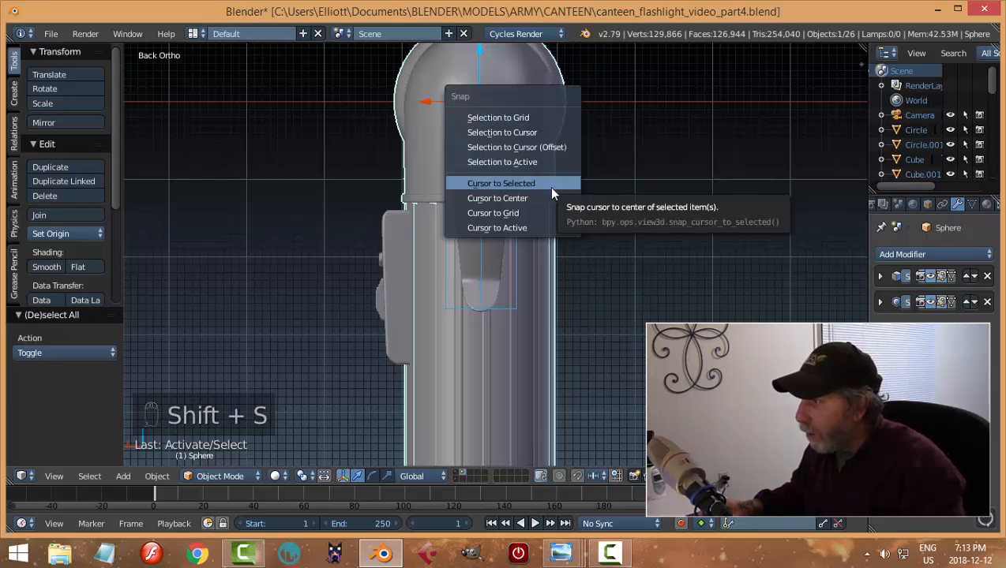
pyautogui.click(537, 184)
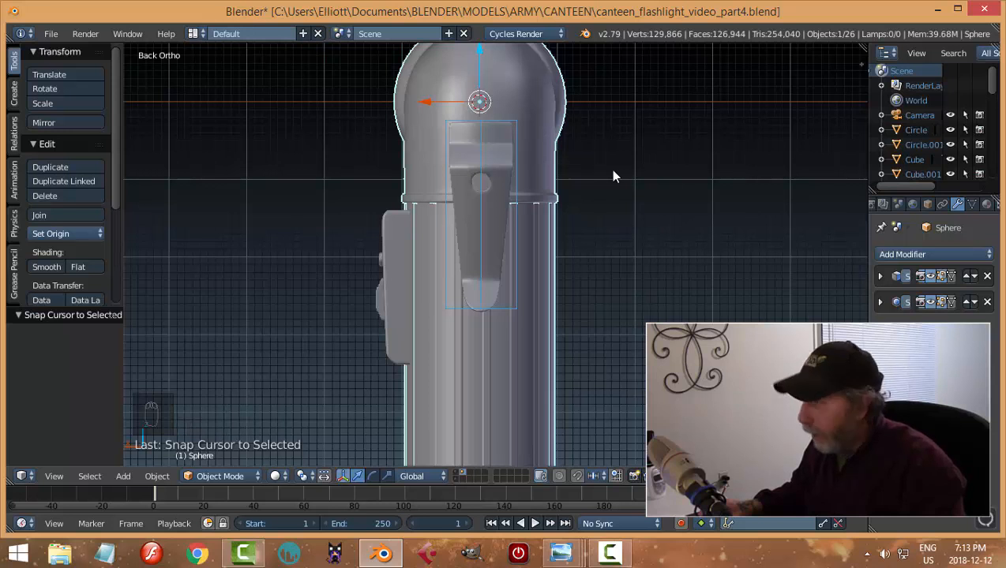
# Set the 3D cursor's Z location to -1.03, level with the hole in the clip
pyautogui.press('n')
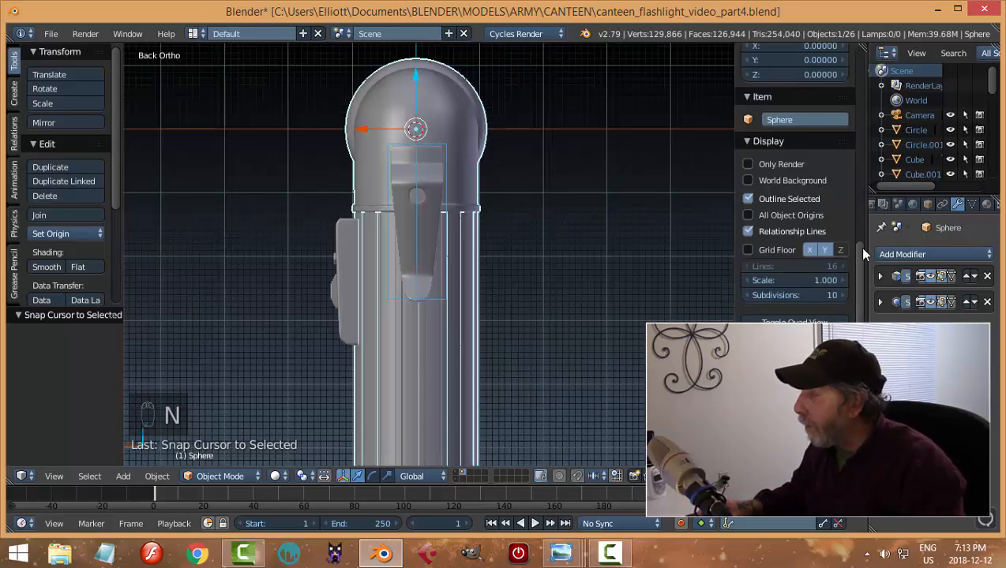
pyautogui.scroll(5, 844, 229)
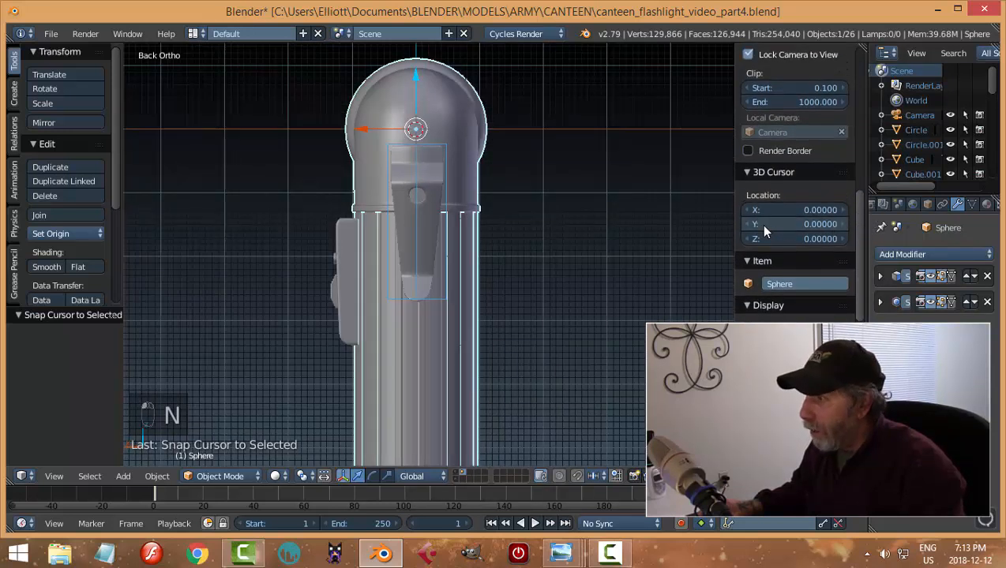
pyautogui.moveTo(805, 238); pyautogui.dragTo(825, 239)
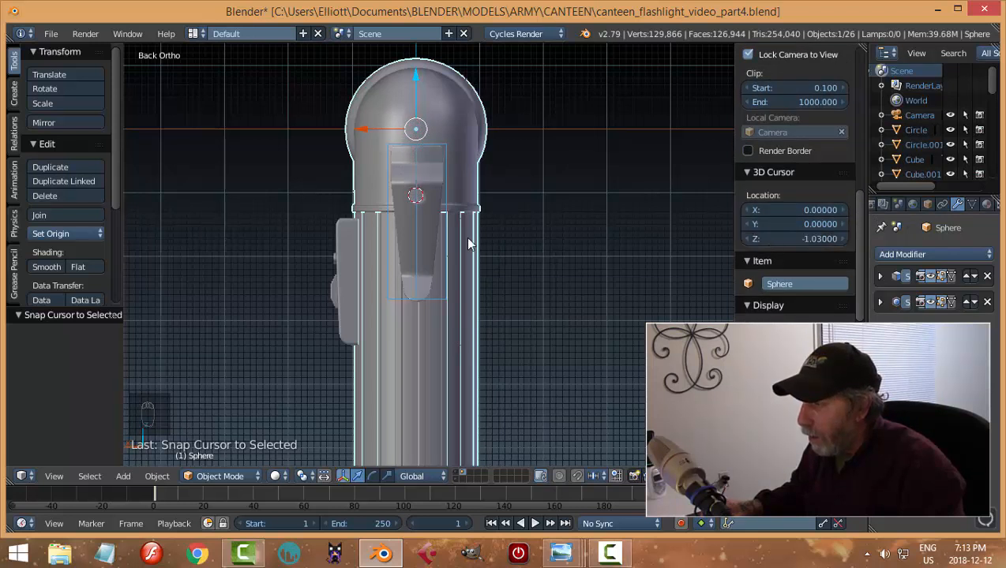
# Select the clip and its lattice and move them 0.020 along X to center the clip's hole on the 3D cursor
pyautogui.scroll(3, 468, 243)
pyautogui.rightClick(455, 109)
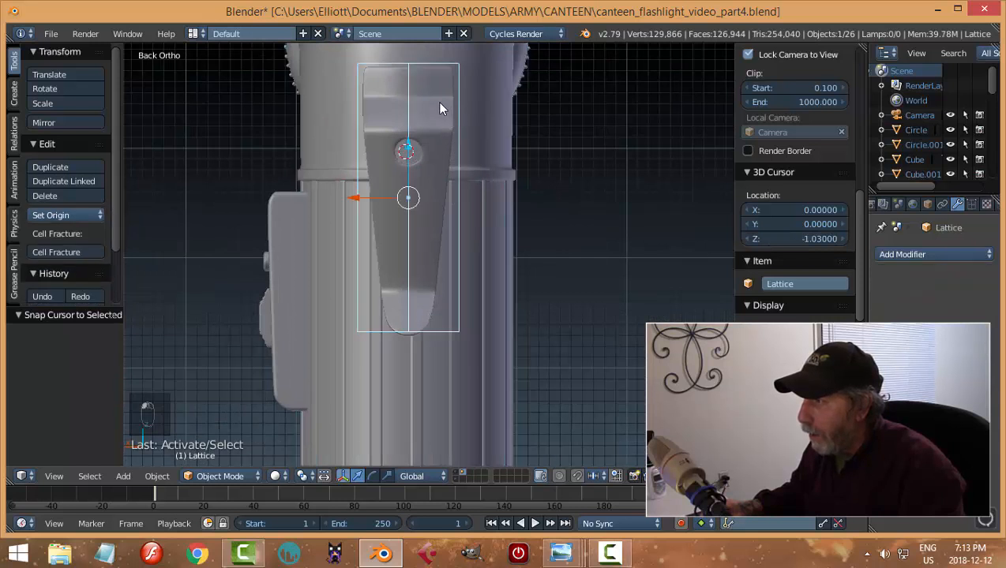
pyautogui.keyDown('shift'); pyautogui.rightClick(437, 104); pyautogui.keyUp('shift')
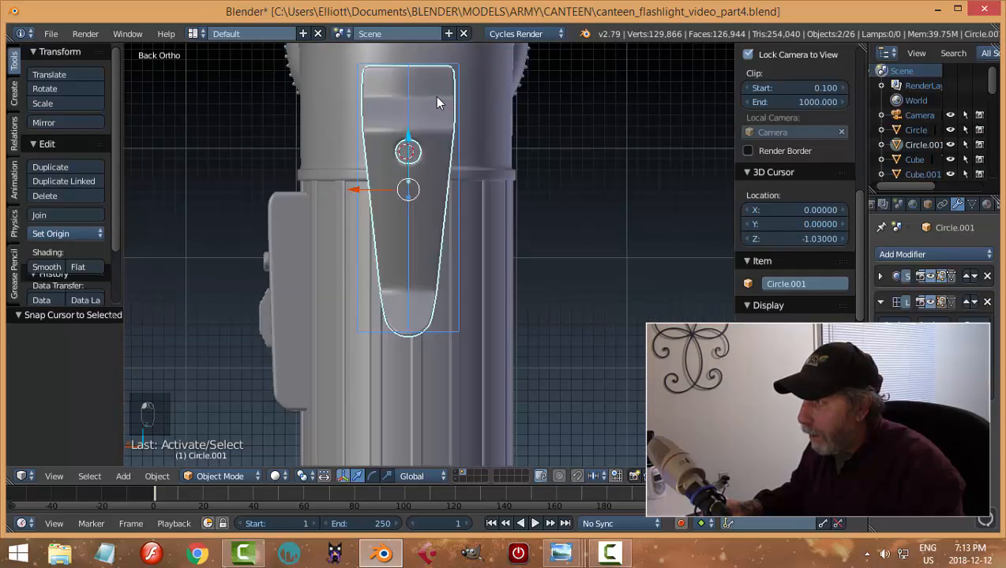
pyautogui.press('g')
pyautogui.click(355, 190)
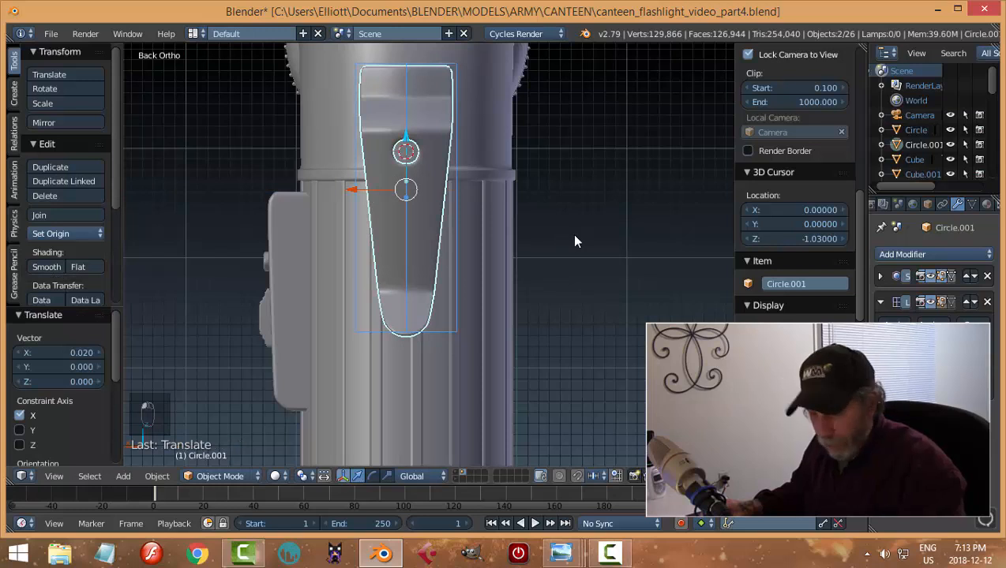
pyautogui.press('a')
# Examine from several angles how the clip sits against the flashlight body
pyautogui.scroll(-2, 574, 241)
pyautogui.moveTo(523, 186); pyautogui.dragTo(522, 310, button='middle')
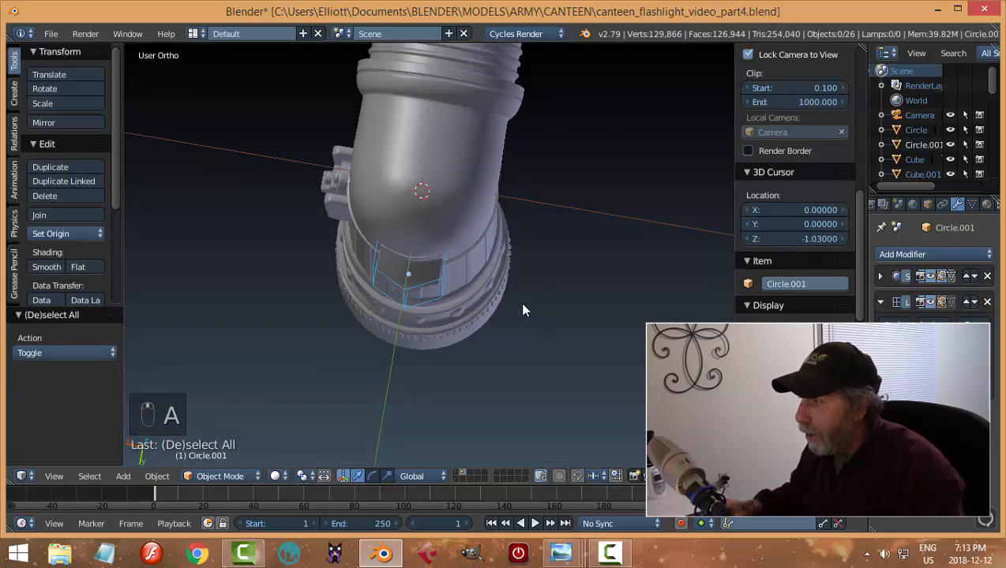
pyautogui.moveTo(555, 267); pyautogui.dragTo(535, 277, button='middle')
pyautogui.rightClick(407, 233)
pyautogui.press('a')
pyautogui.scroll(-3, 522, 276)
pyautogui.press('n')
pyautogui.scroll(3, 536, 277)
# Apply the Lattice modifier on the clip
pyautogui.moveTo(581, 200); pyautogui.dragTo(593, 254, button='middle')
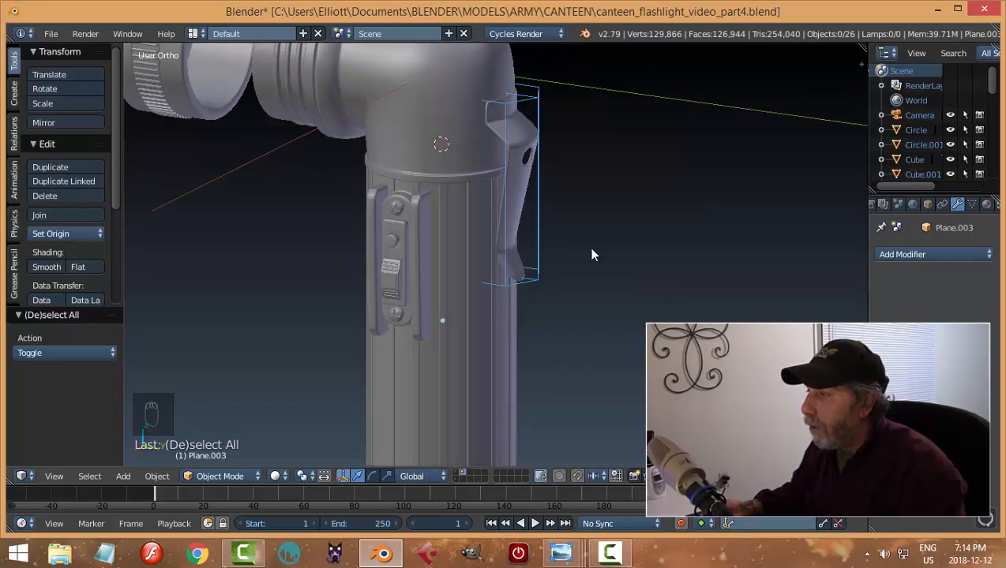
pyautogui.rightClick(517, 181)
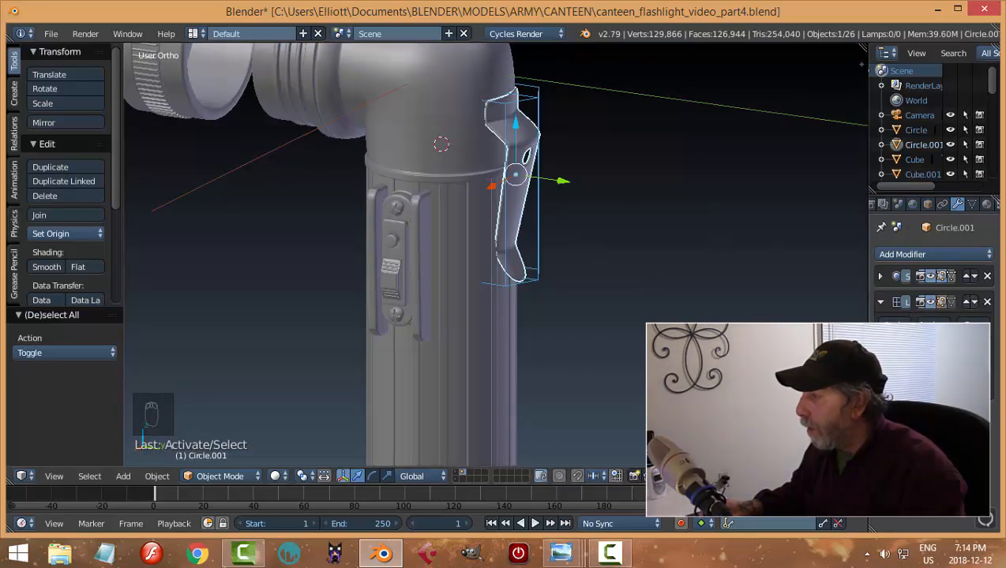
pyautogui.click(895, 322)
pyautogui.press('a')
# Delete the lattice object surrounding the clip
pyautogui.moveTo(678, 241); pyautogui.dragTo(573, 240, button='middle')
pyautogui.rightClick(513, 131)
pyautogui.press('x')
pyautogui.click(575, 152)
# Select the clip and nudge it very slightly outward from the flashlight body along Y
pyautogui.moveTo(575, 152); pyautogui.dragTo(499, 227, button='middle')
pyautogui.scroll(2, 499, 227)
pyautogui.keyDown('shift'); pyautogui.moveTo(510, 158); pyautogui.dragTo(417, 218, button='middle'); pyautogui.keyUp('shift')
pyautogui.scroll(2, 471, 231)
pyautogui.rightClick(397, 282)
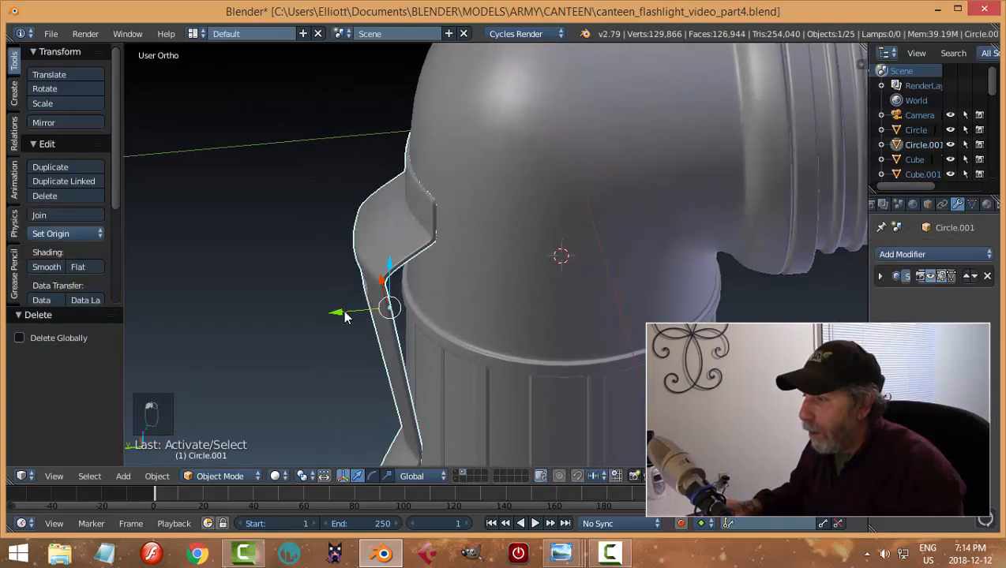
pyautogui.moveTo(344, 312); pyautogui.dragTo(341, 312)
pyautogui.press('a')
pyautogui.scroll(-3, 455, 292)
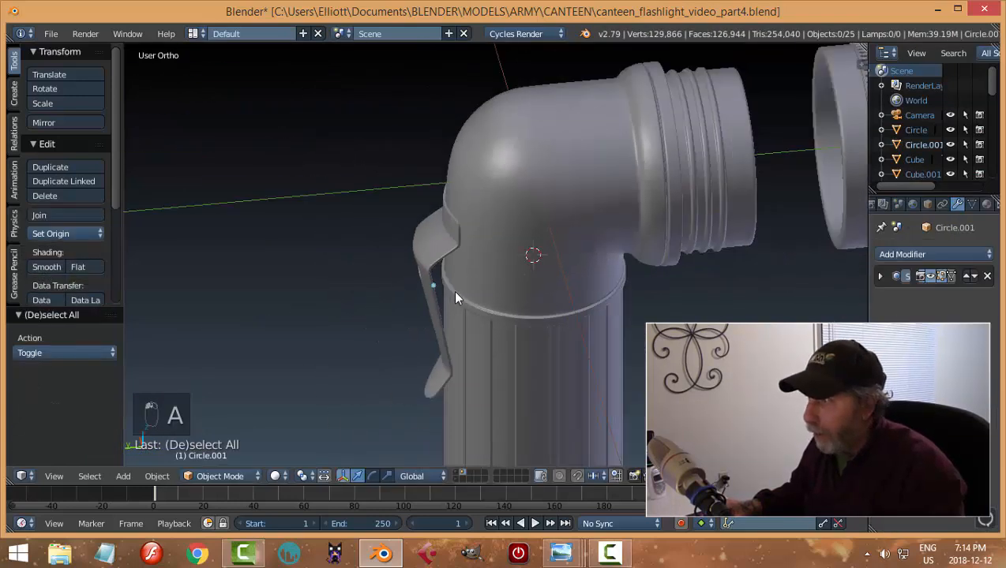
# Save the file, overwriting canteen_flashlight_video_part4.blend
pyautogui.moveTo(455, 299); pyautogui.dragTo(555, 300, button='middle')
pyautogui.hotkey('ctrl', 's')
pyautogui.click(654, 273)
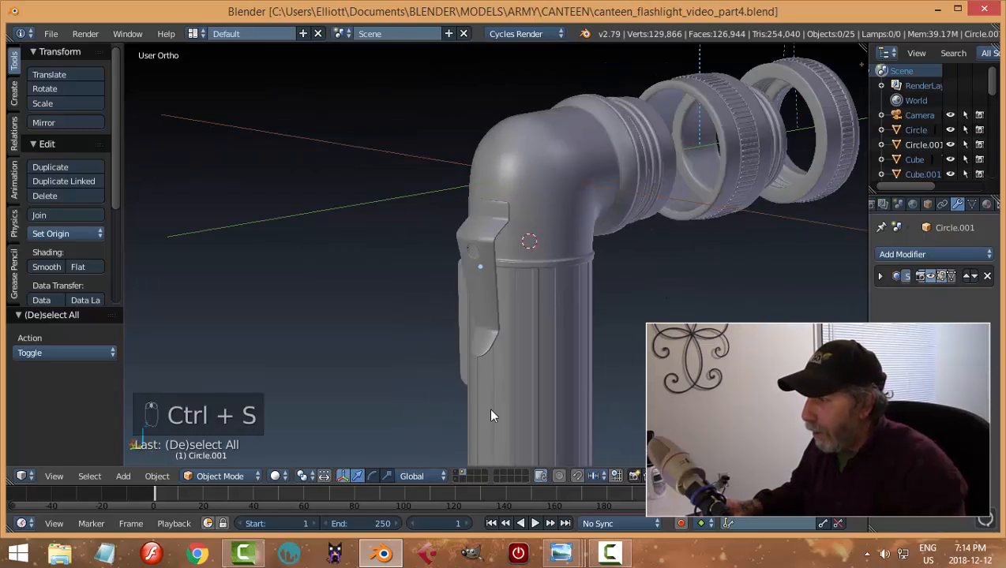
# Duplicate the switch plate's upper screw and move the copy 1.910 along Y toward the clip side
pyautogui.moveTo(491, 416); pyautogui.dragTo(466, 290, button='middle')
pyautogui.rightClick(453, 282)
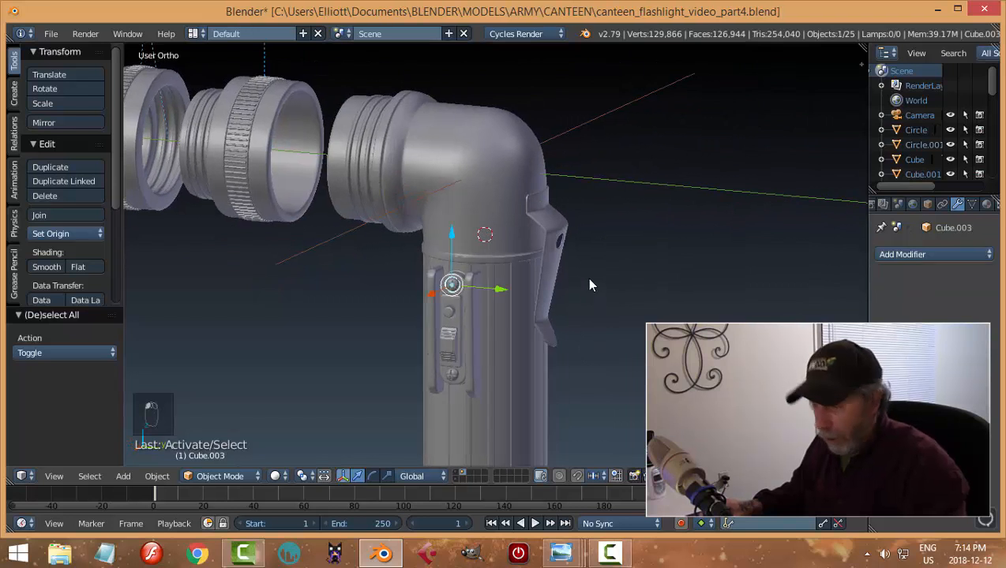
pyautogui.hotkey('shift', 'd')
pyautogui.rightClick(589, 285)
pyautogui.moveTo(490, 292); pyautogui.dragTo(576, 287)
pyautogui.moveTo(577, 287); pyautogui.dragTo(573, 310, button='middle')
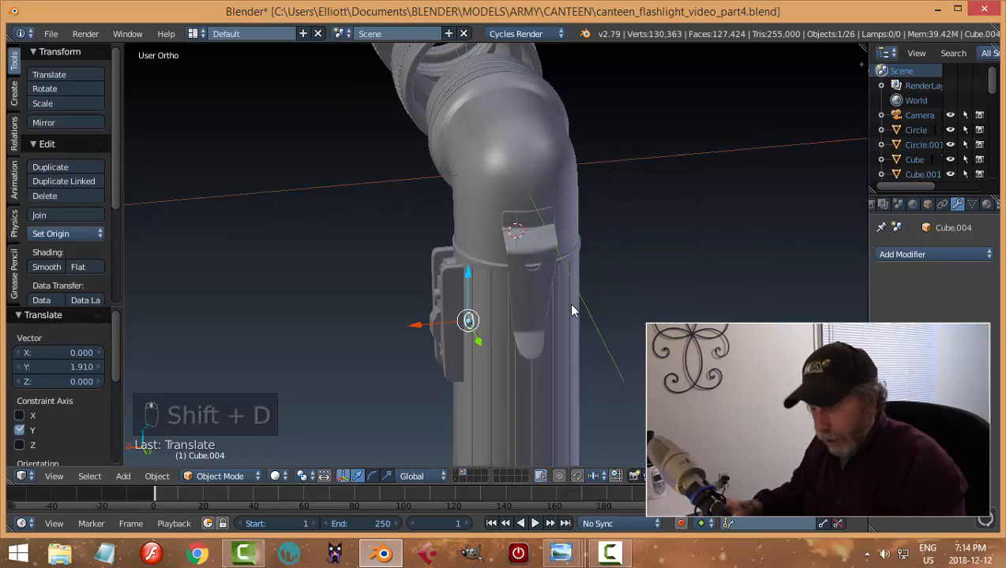
# Rotate the duplicated screw 90° about the global Z axis
pyautogui.write('rz')
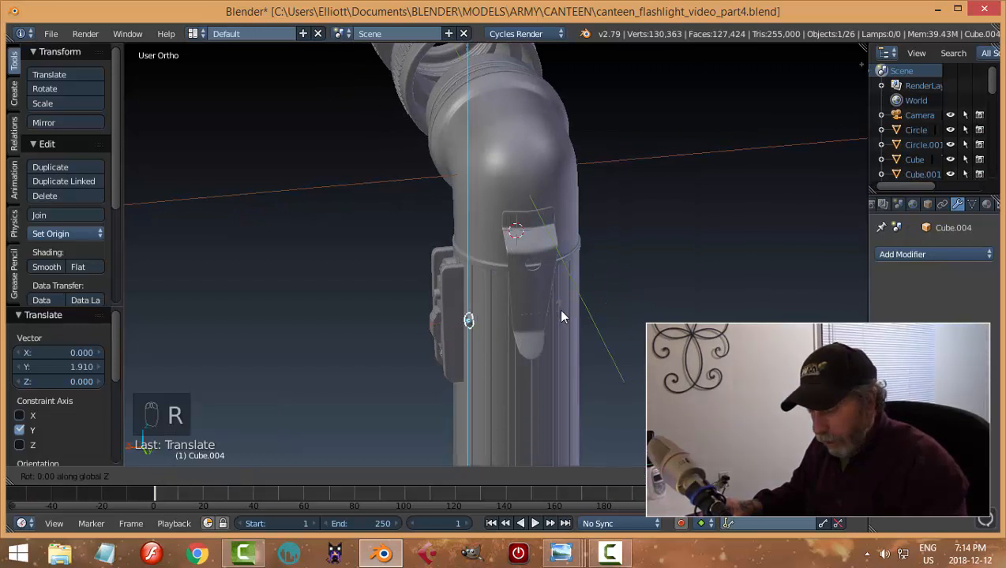
pyautogui.write('90')
pyautogui.press('Return')
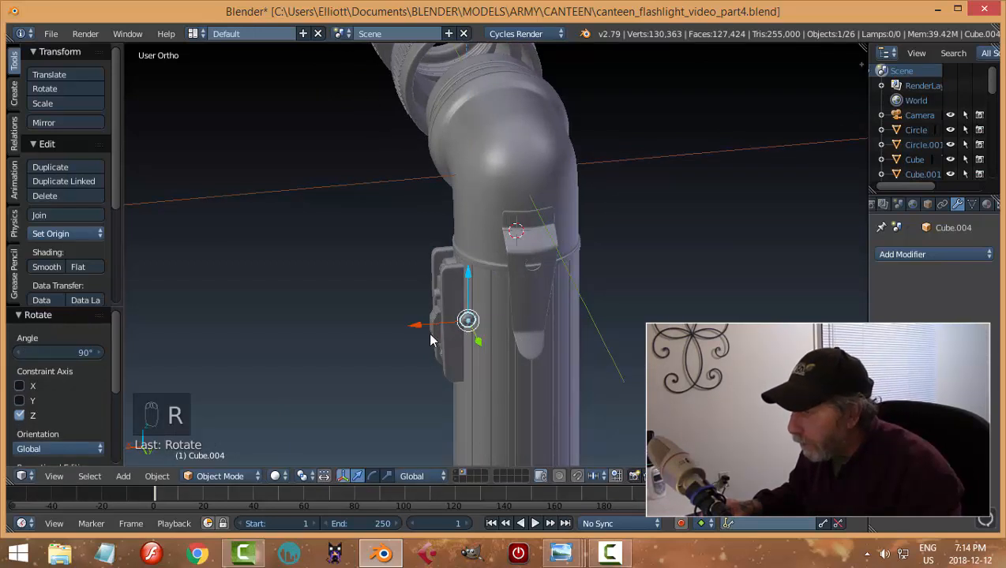
# Bring the duplicated screw to the clip's upper tab by moving it -1.013 along X, -0.910 along Y and 1.191 along Z
pyautogui.press('g')
pyautogui.press('x')
pyautogui.click(484, 330)
pyautogui.moveTo(483, 330); pyautogui.dragTo(623, 300, button='middle')
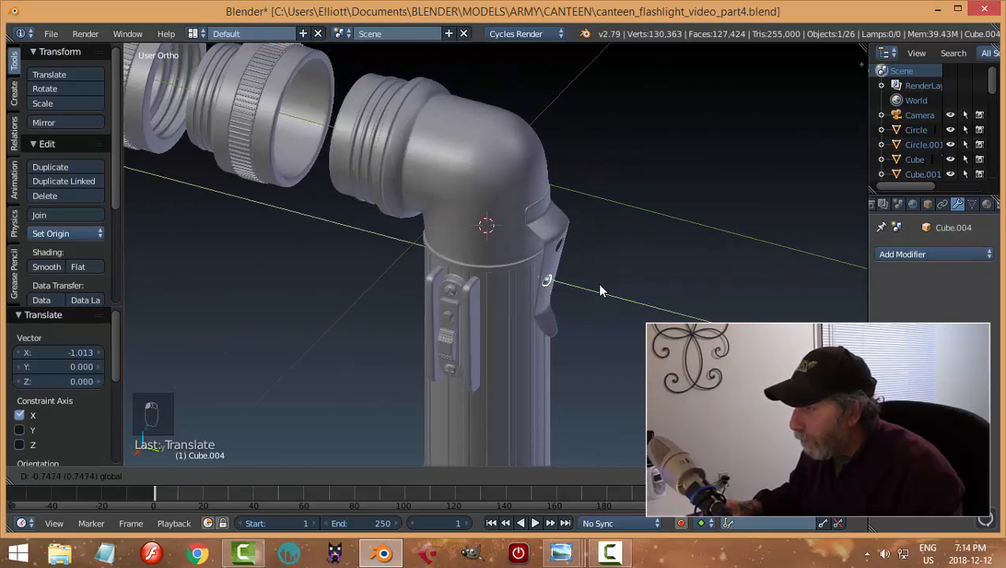
pyautogui.click(596, 289)
pyautogui.press('g')
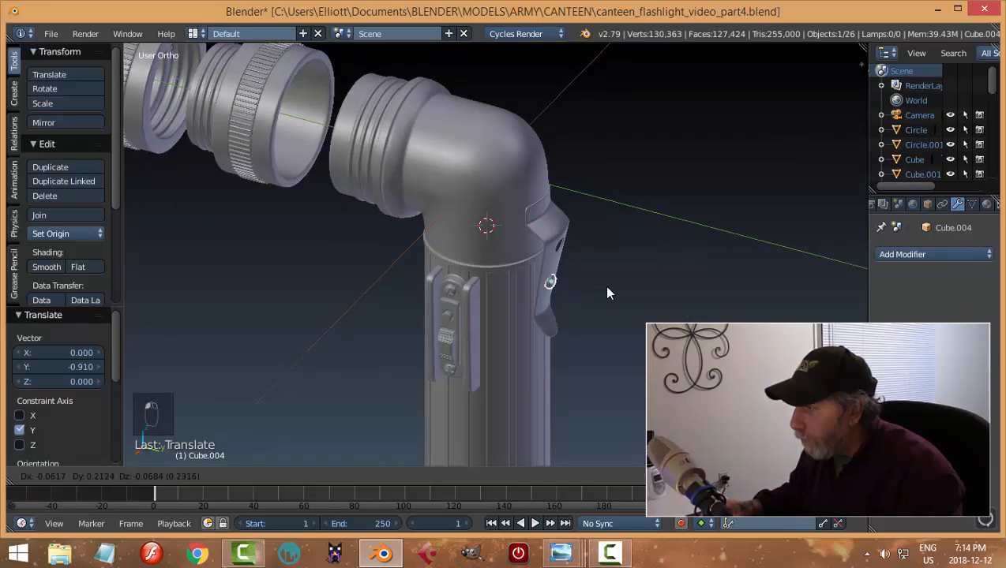
pyautogui.rightClick(594, 283)
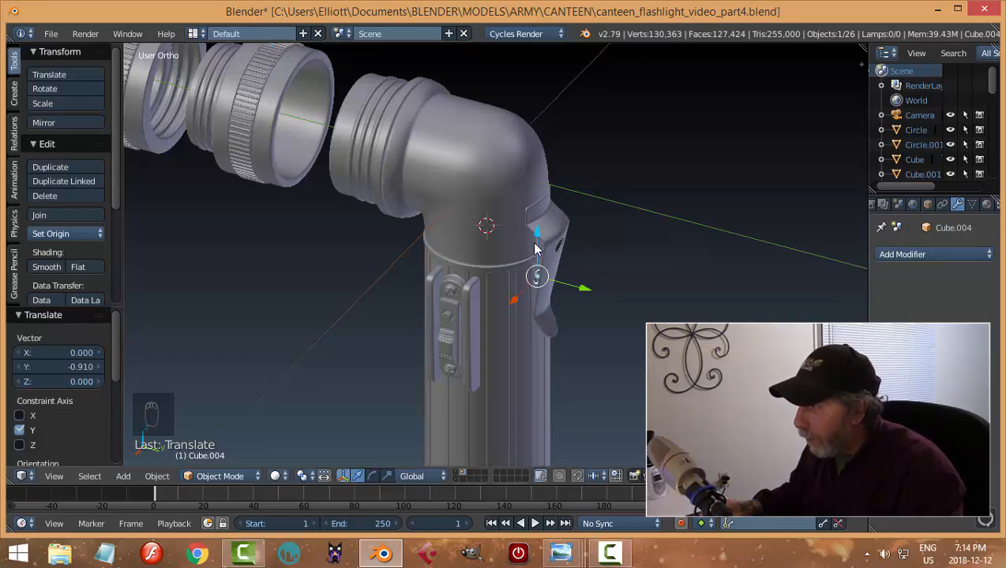
pyautogui.moveTo(537, 223); pyautogui.dragTo(537, 175)
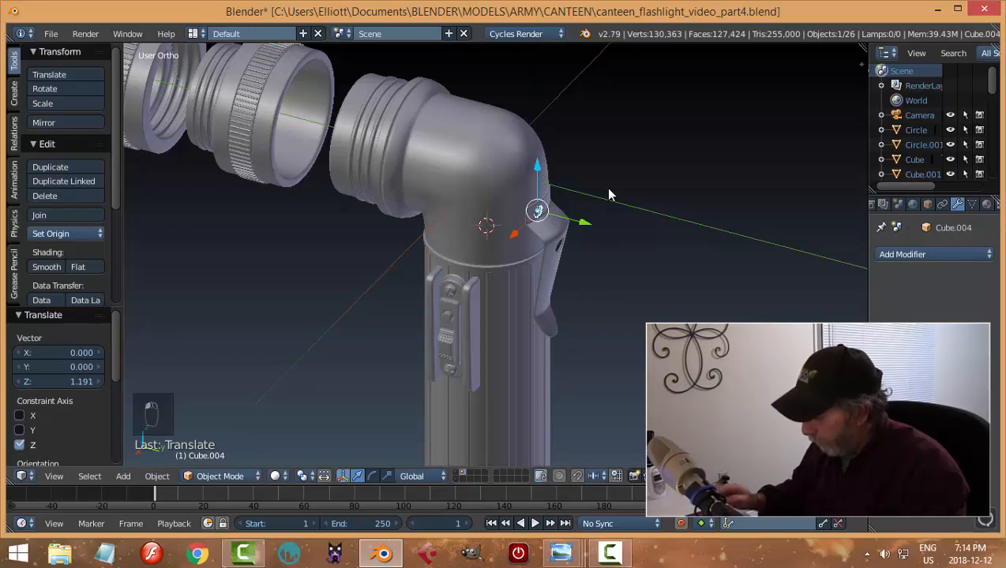
# Fine-tune the screw's seat in the tab's outer corner, shifting it 0.022 along Y, 0.096 along X and 0.022 along Z
pyautogui.press('KP_Decimal')
pyautogui.moveTo(552, 269); pyautogui.dragTo(557, 282)
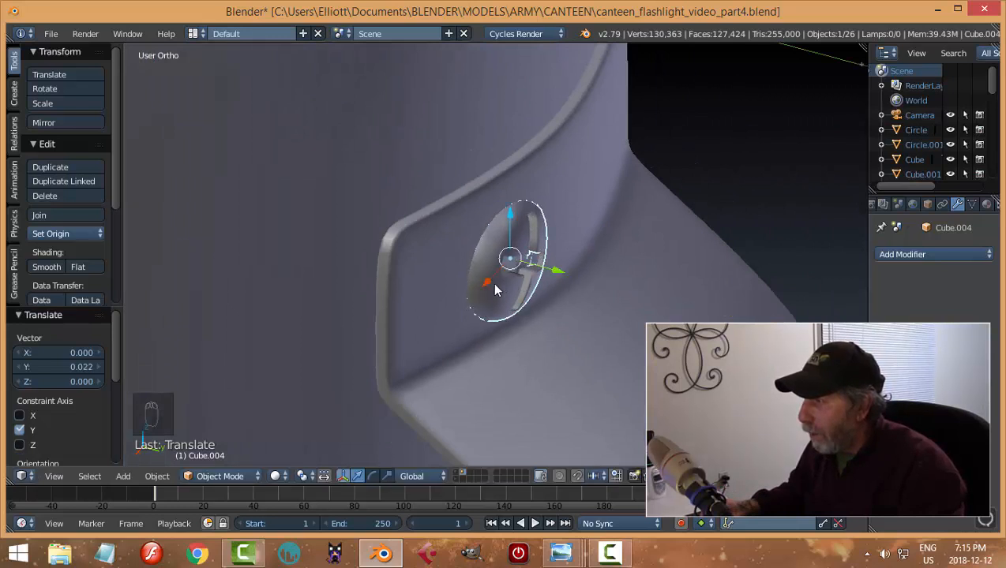
pyautogui.moveTo(492, 282); pyautogui.dragTo(443, 298)
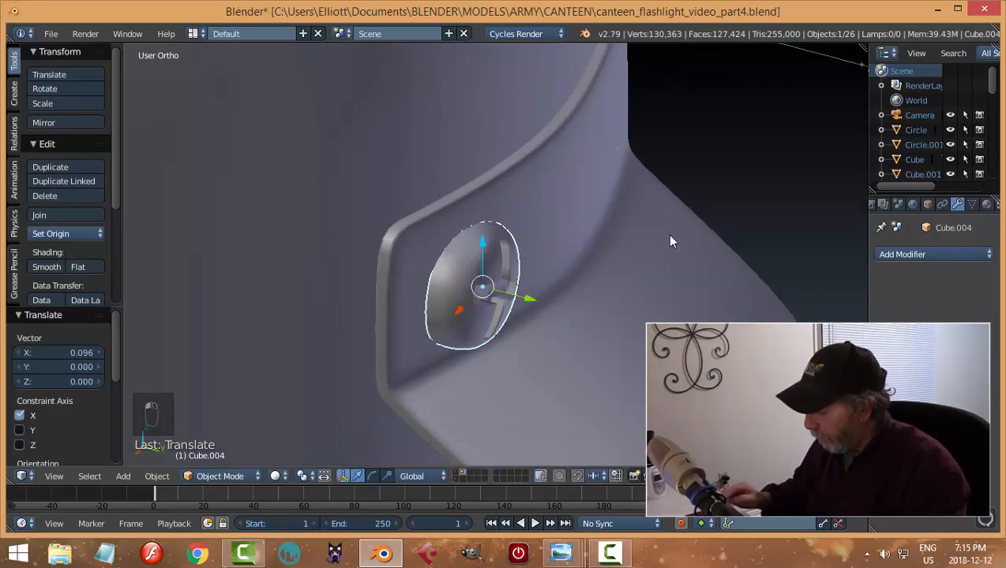
pyautogui.press('ctrl+KP_1')
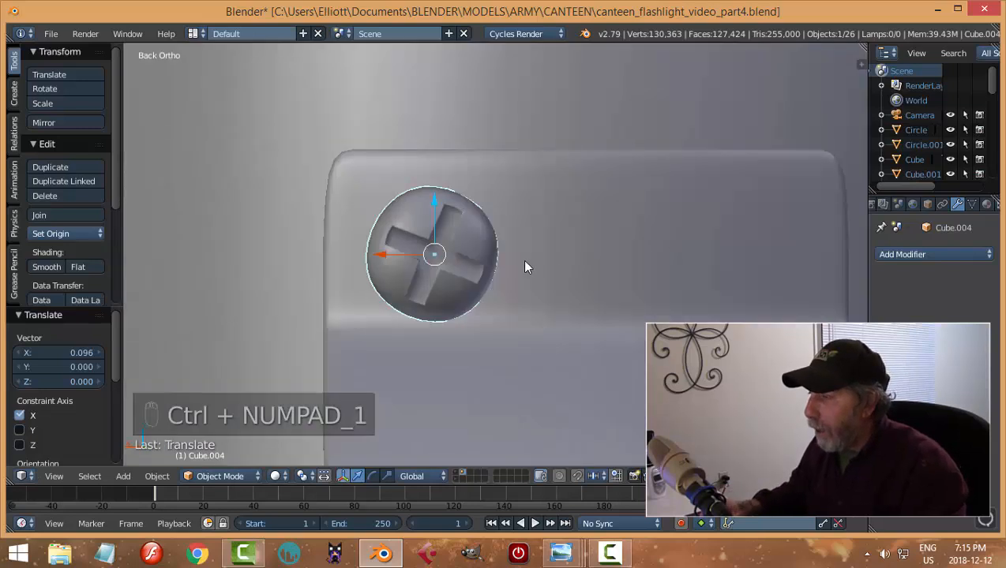
pyautogui.moveTo(432, 198); pyautogui.dragTo(424, 186)
pyautogui.scroll(-7, 562, 244)
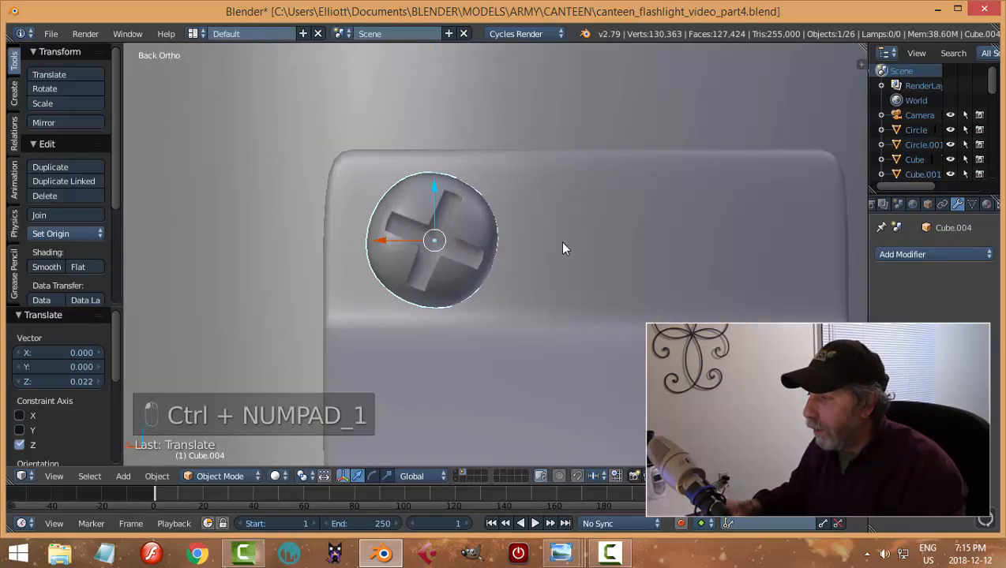
# Check the screw against the reference photos and scale it uniformly by 0.825
pyautogui.moveTo(605, 282); pyautogui.dragTo(579, 286, button='middle')
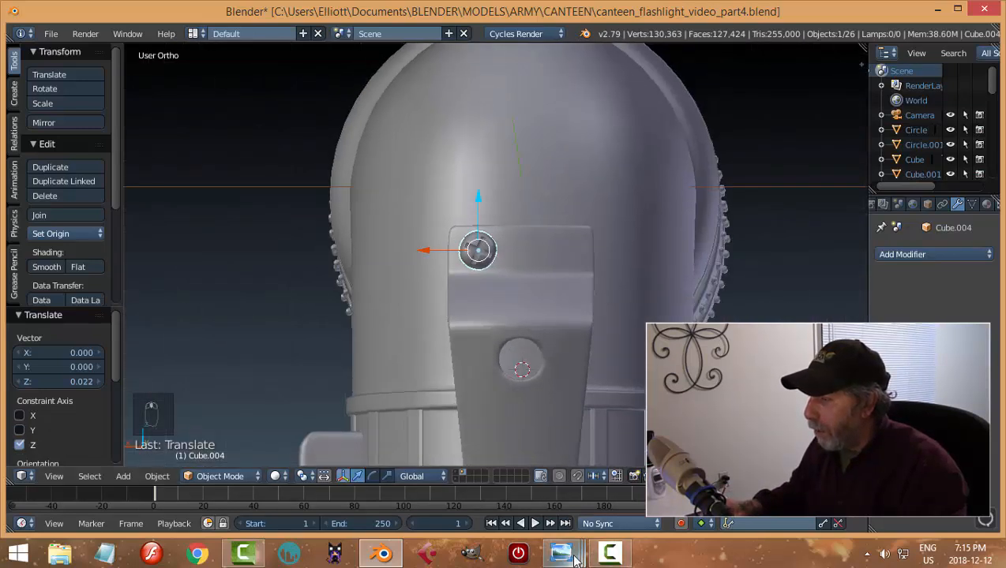
pyautogui.click(567, 554)
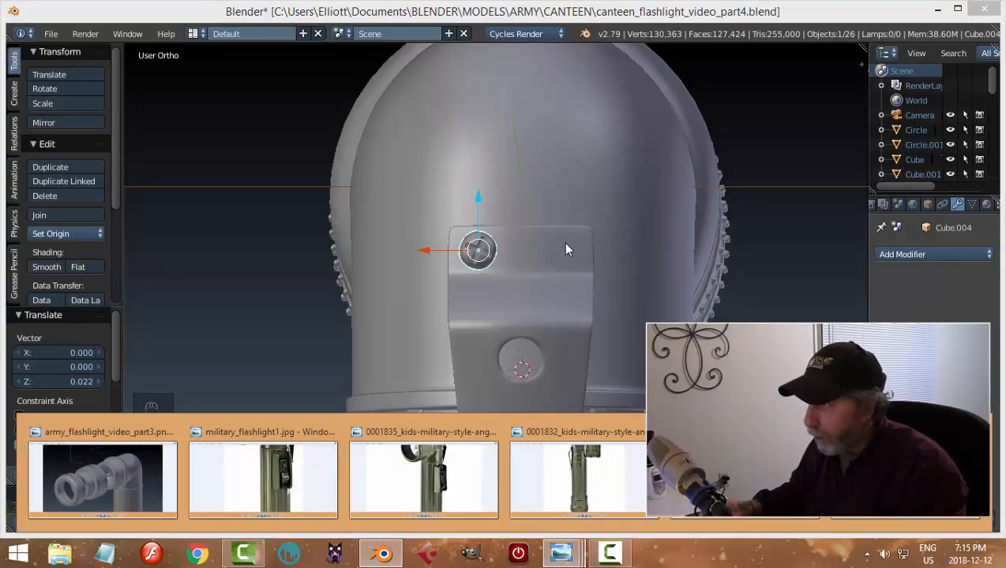
pyautogui.click(507, 254)
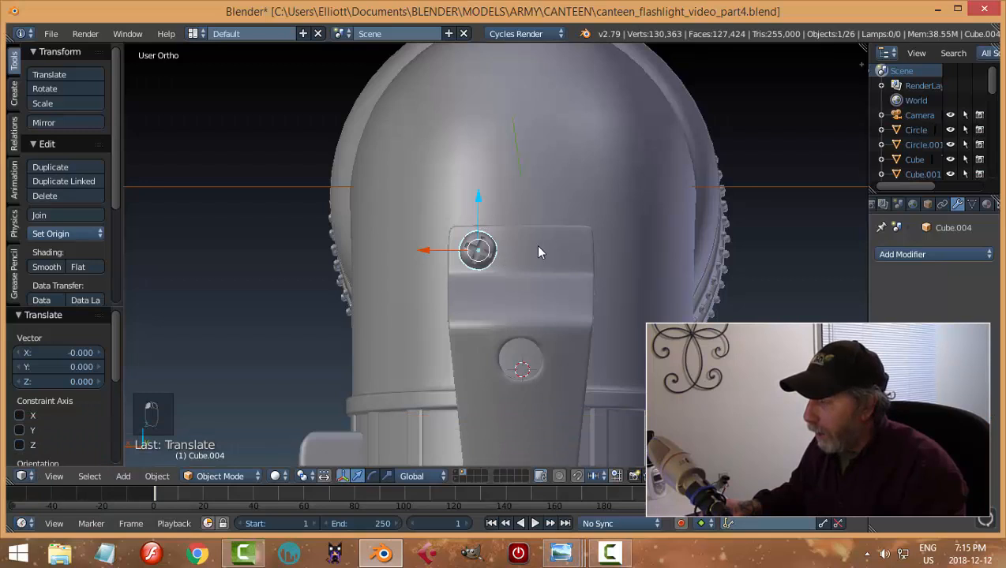
pyautogui.press('s')
pyautogui.click(526, 245)
pyautogui.scroll(2, 551, 247)
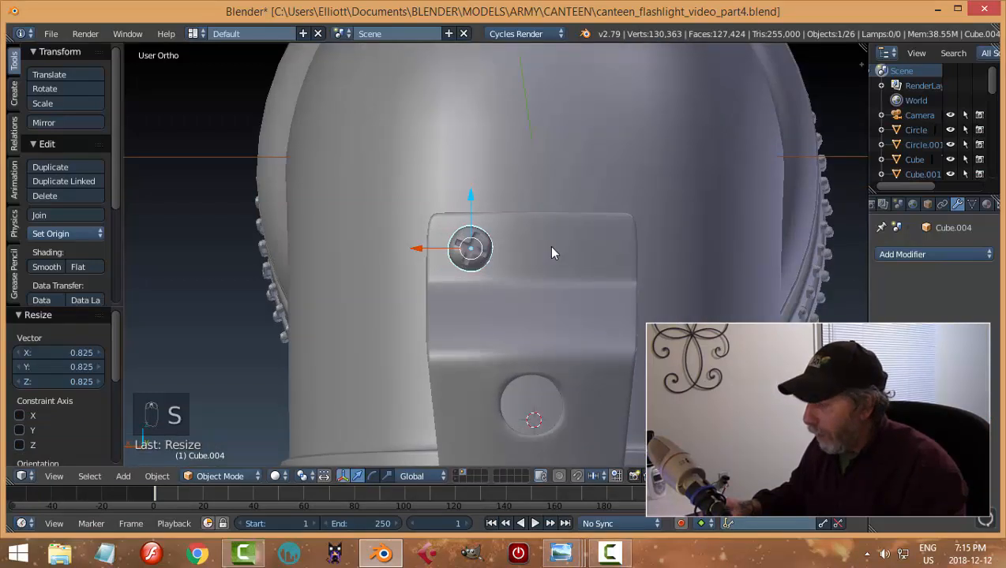
# From the top view, rotate the screw about -11° around global Z to follow the clip's curvature
pyautogui.press('KP_7')
pyautogui.scroll(3, 556, 256)
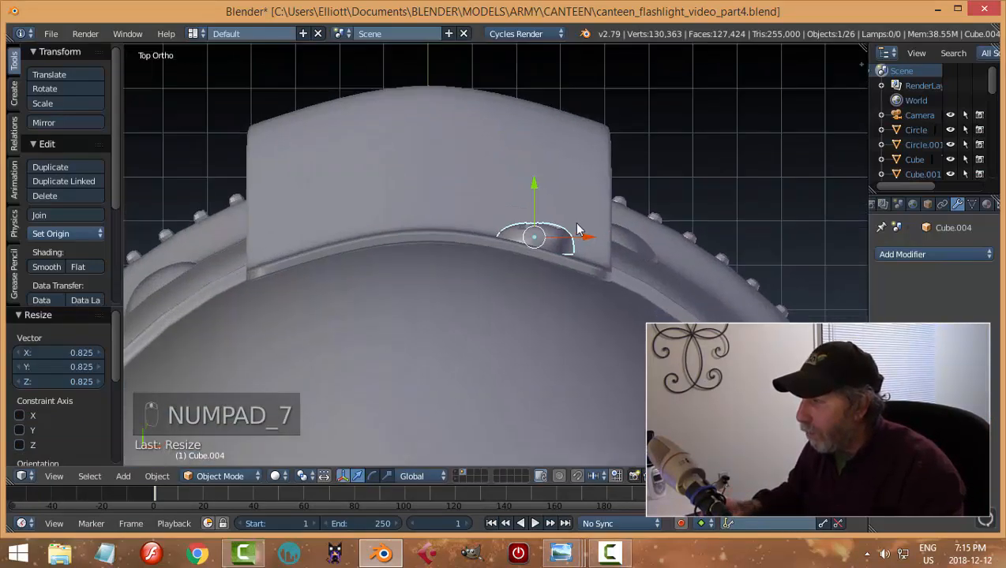
pyautogui.keyDown('shift'); pyautogui.moveTo(577, 229); pyautogui.dragTo(549, 181, button='middle'); pyautogui.keyUp('shift')
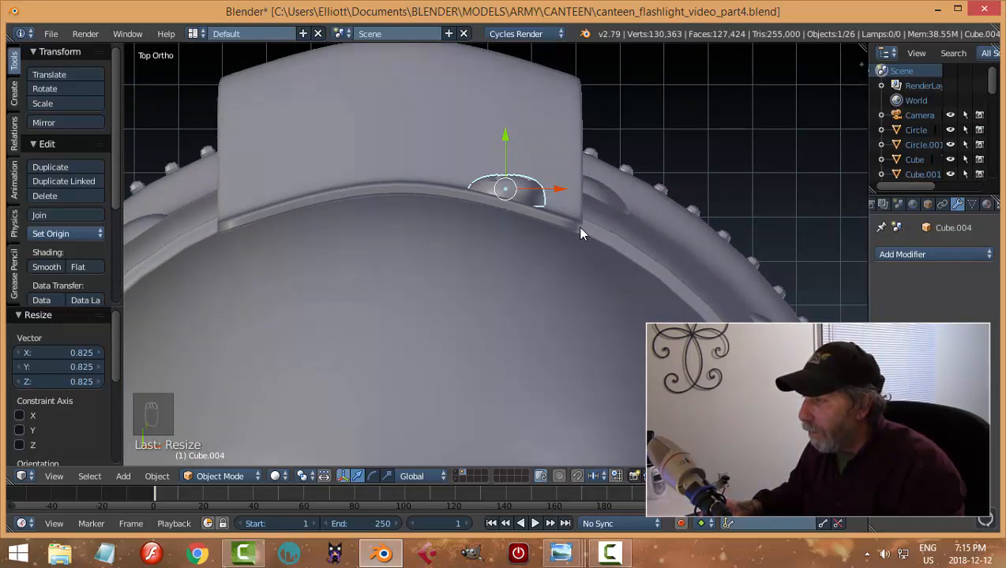
pyautogui.press('r')
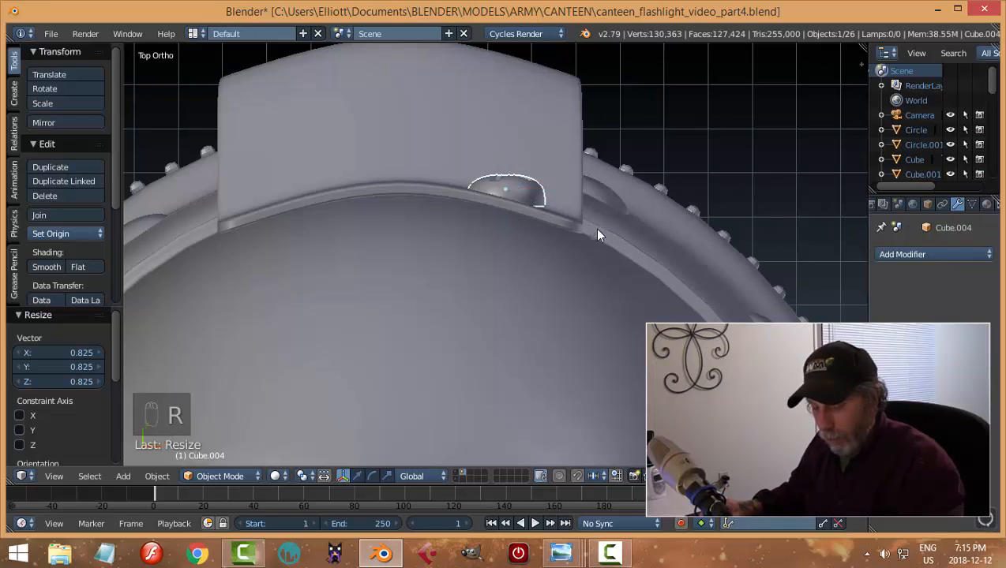
pyautogui.press('z')
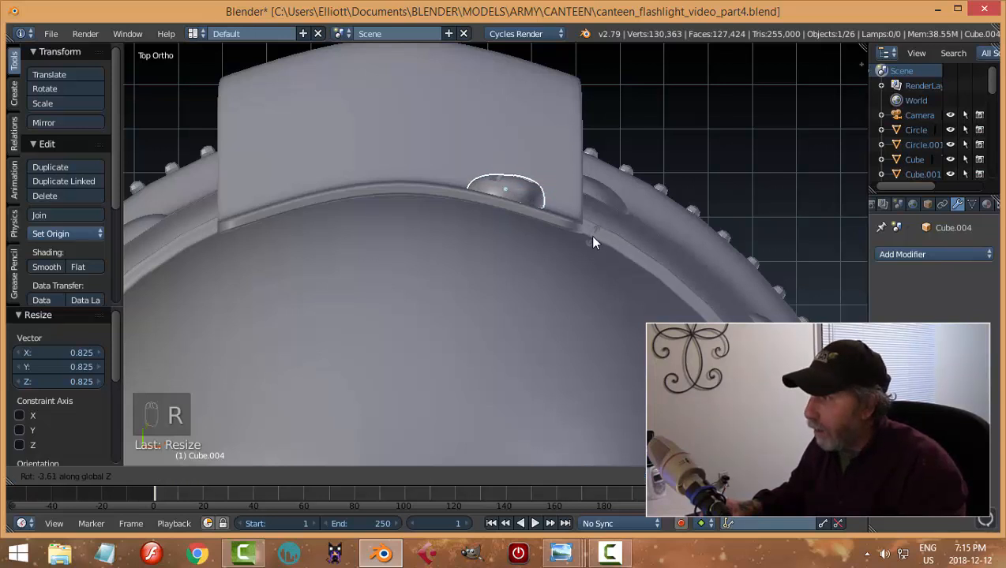
pyautogui.click(583, 243)
# Rotate the screw about 21.5° around global Y to straighten its cross slot
pyautogui.moveTo(583, 243); pyautogui.dragTo(553, 268, button='middle')
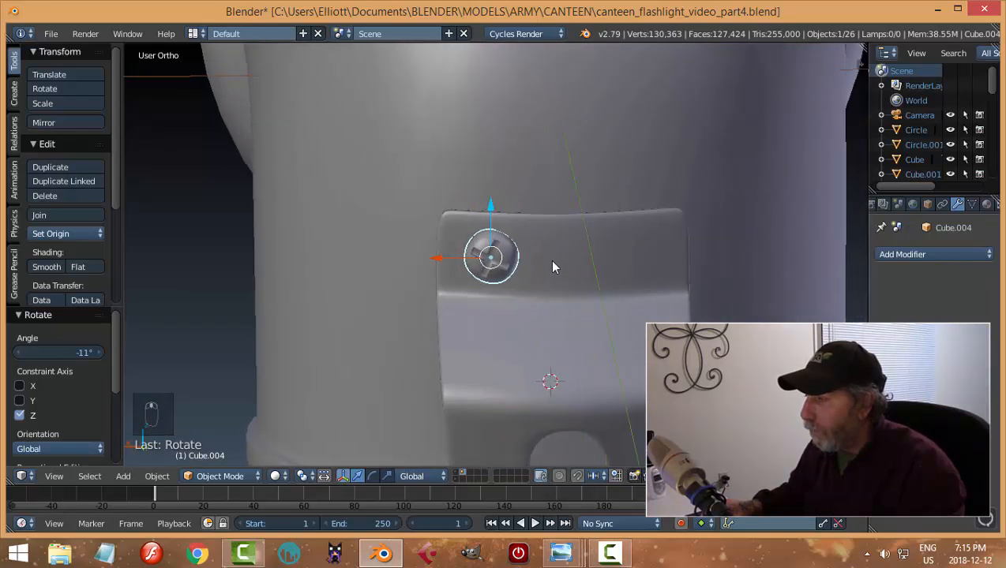
pyautogui.press('r')
pyautogui.press('y')
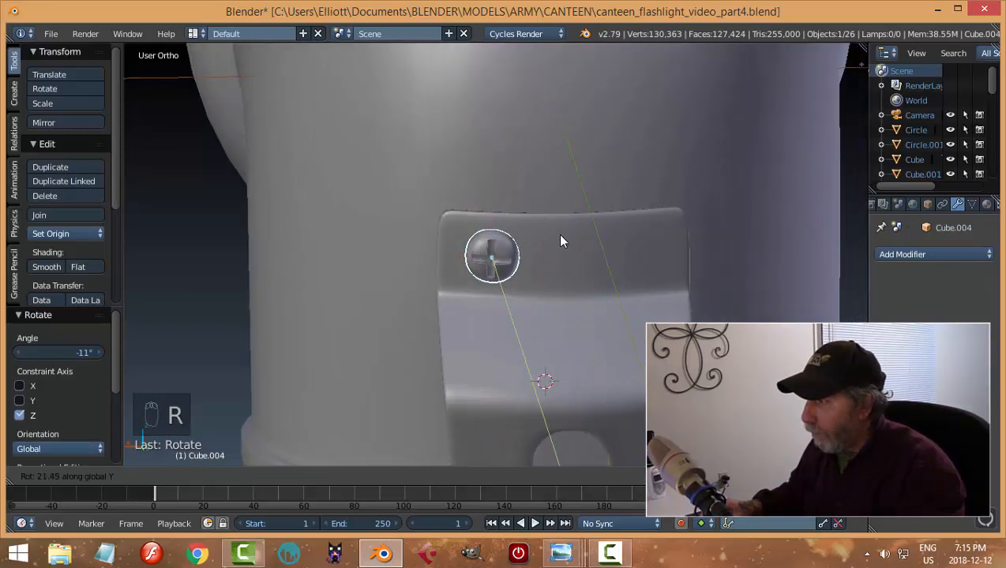
pyautogui.click(557, 234)
pyautogui.moveTo(558, 233); pyautogui.dragTo(588, 280, button='middle')
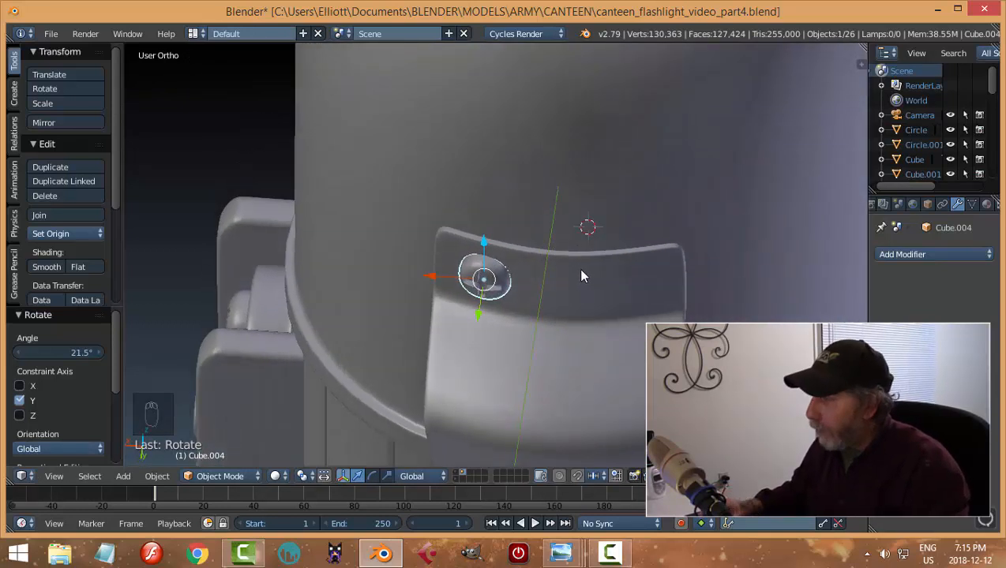
# Set the clip's origin to its geometry and snap the 3D cursor to the selected clip
pyautogui.rightClick(589, 340)
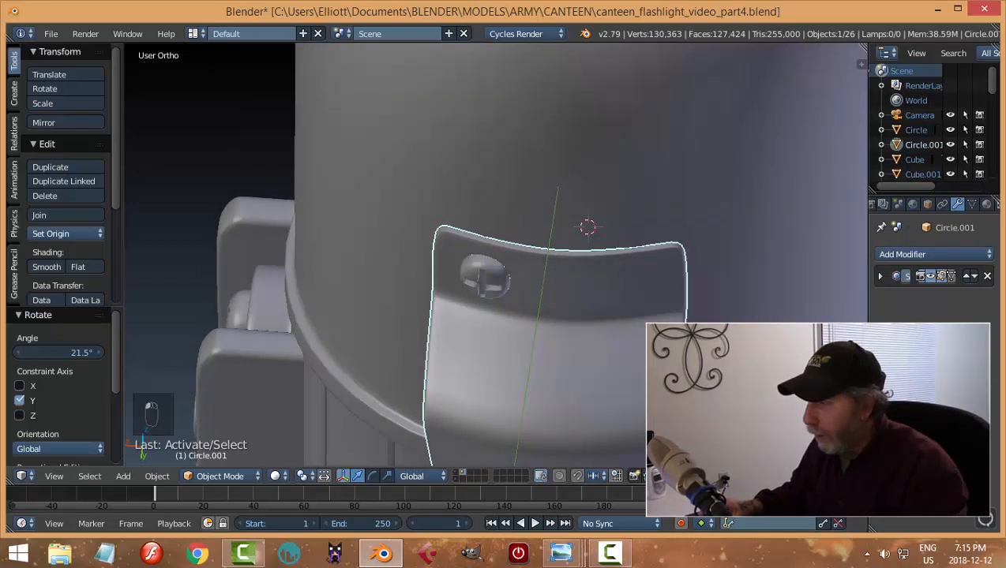
pyautogui.click(77, 234)
pyautogui.click(88, 262)
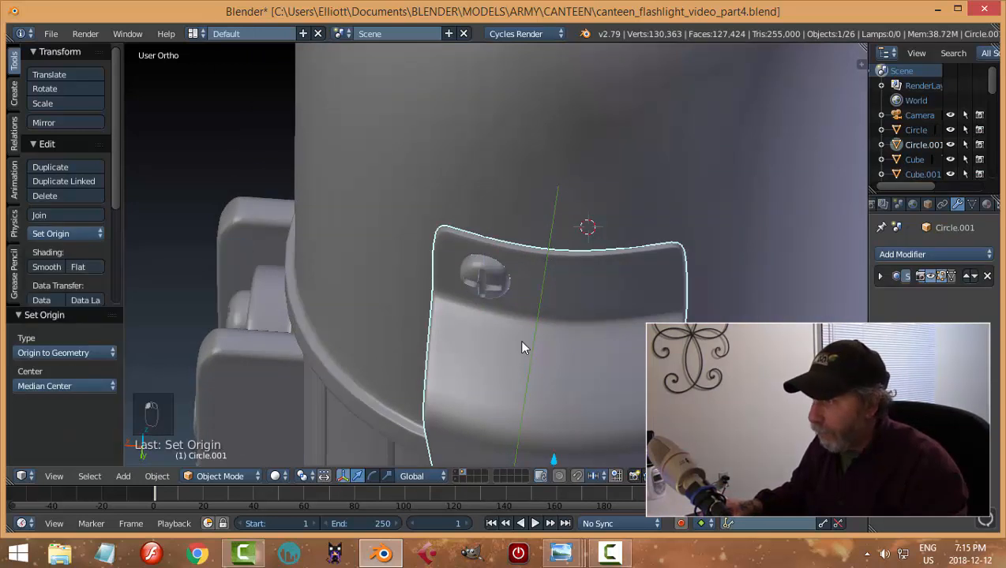
pyautogui.hotkey('shift', 's')
pyautogui.click(523, 343)
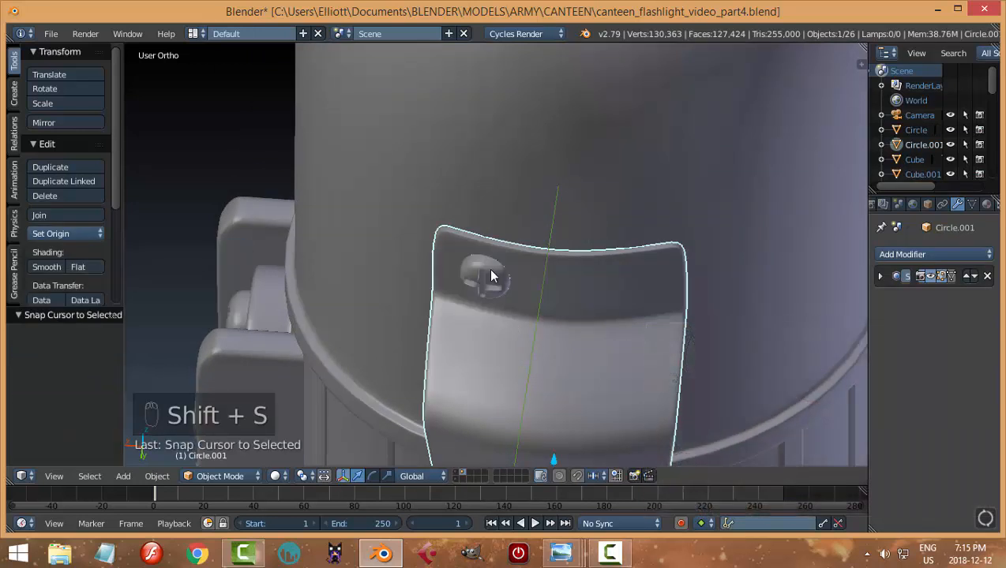
# Add a Mirror modifier on the X axis to the clip screw, with the clip (Circle.001) as the mirror object
pyautogui.rightClick(485, 280)
pyautogui.click(887, 254)
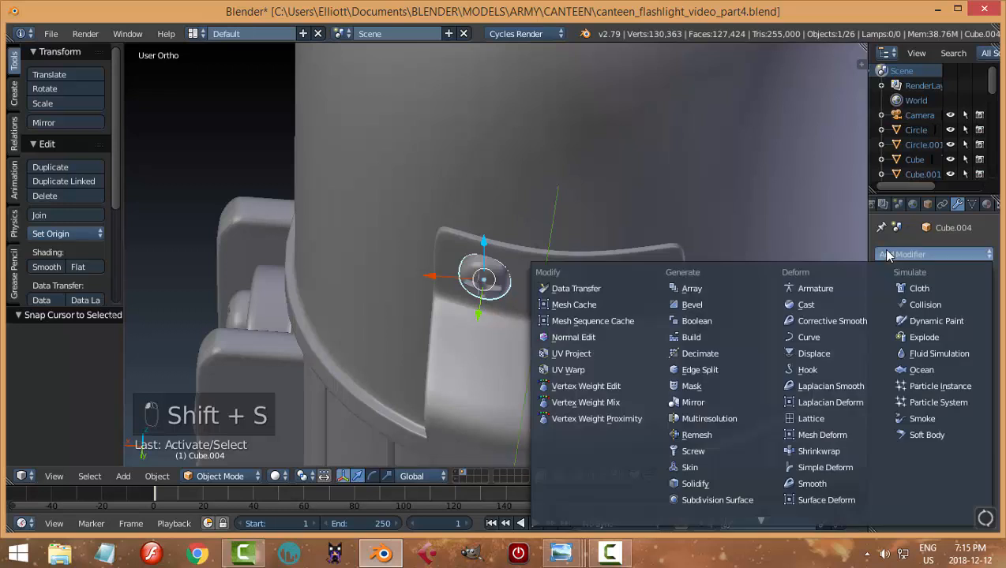
pyautogui.click(694, 402)
pyautogui.click(983, 419)
pyautogui.click(598, 345)
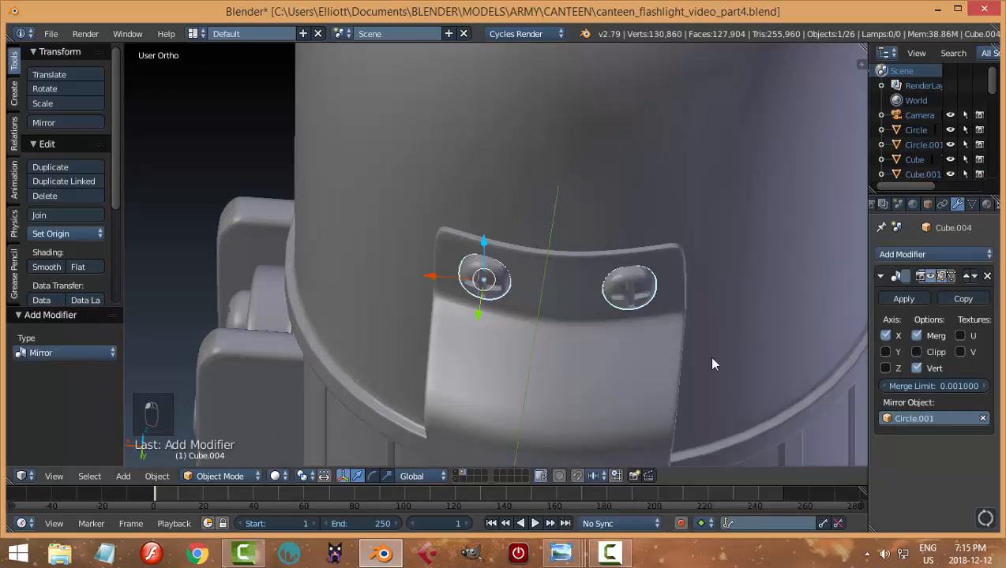
# Inspect the mirrored screws on the clip and compare them with the back and side reference photos of the flashlight
pyautogui.moveTo(706, 345); pyautogui.dragTo(612, 328, button='middle')
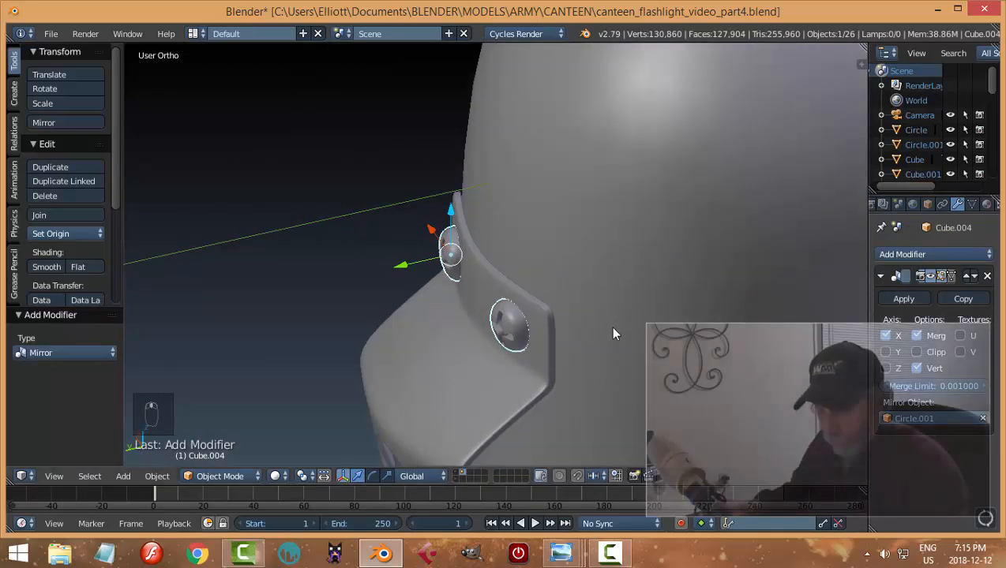
pyautogui.scroll(-5, 556, 358)
pyautogui.press('a')
pyautogui.moveTo(556, 363); pyautogui.dragTo(732, 333, button='middle')
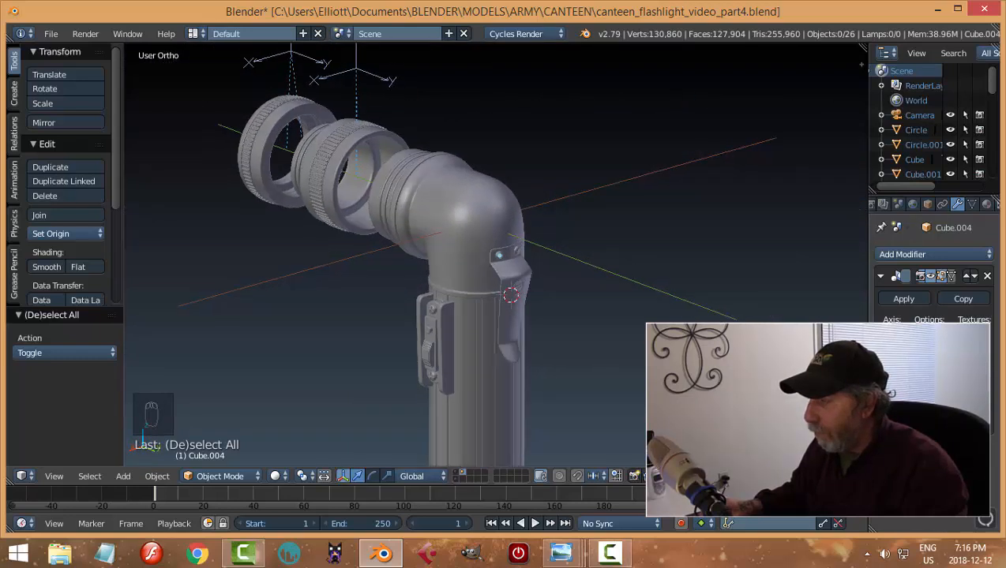
pyautogui.scroll(3, 641, 328)
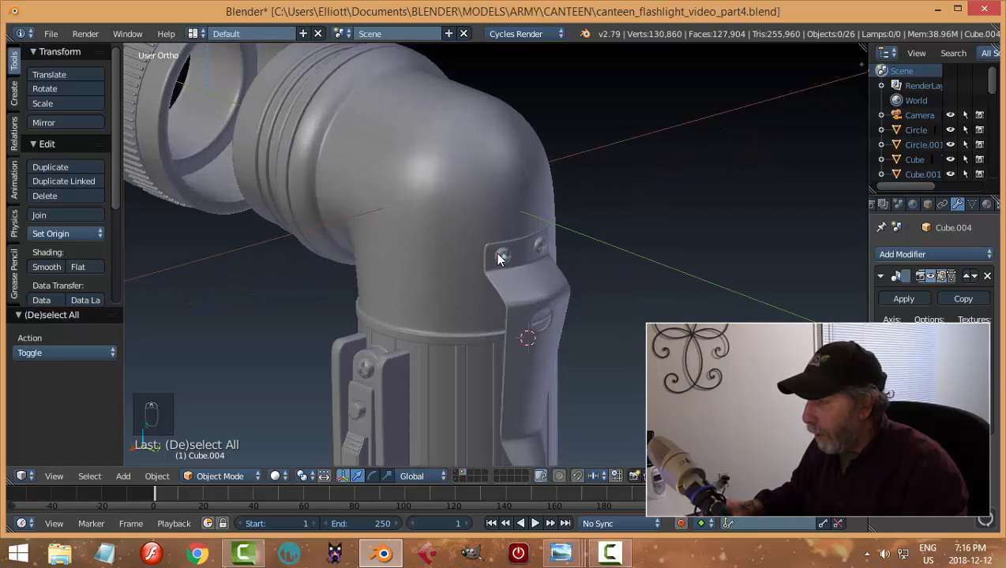
pyautogui.click(561, 554)
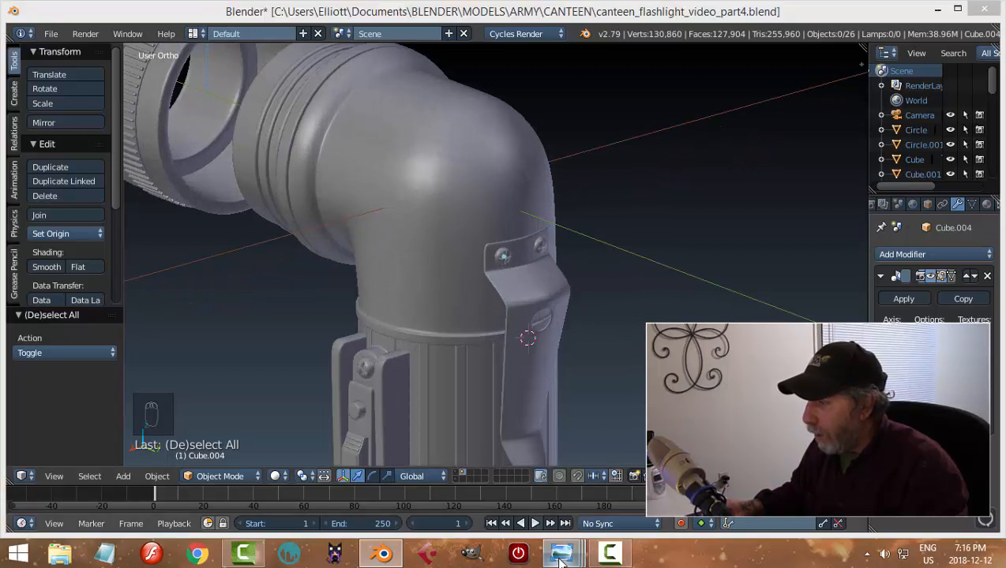
pyautogui.moveTo(745, 481)
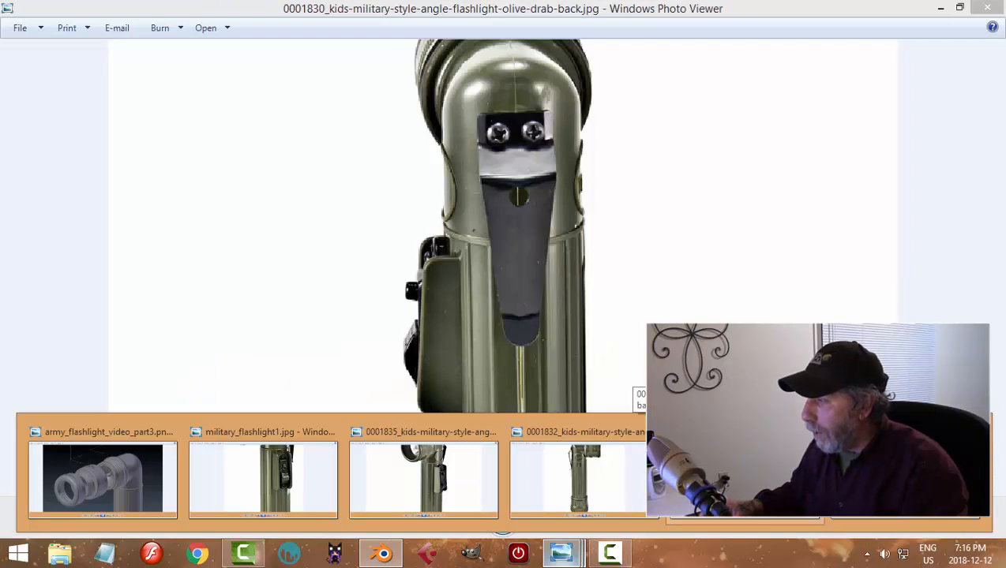
pyautogui.moveTo(908, 481)
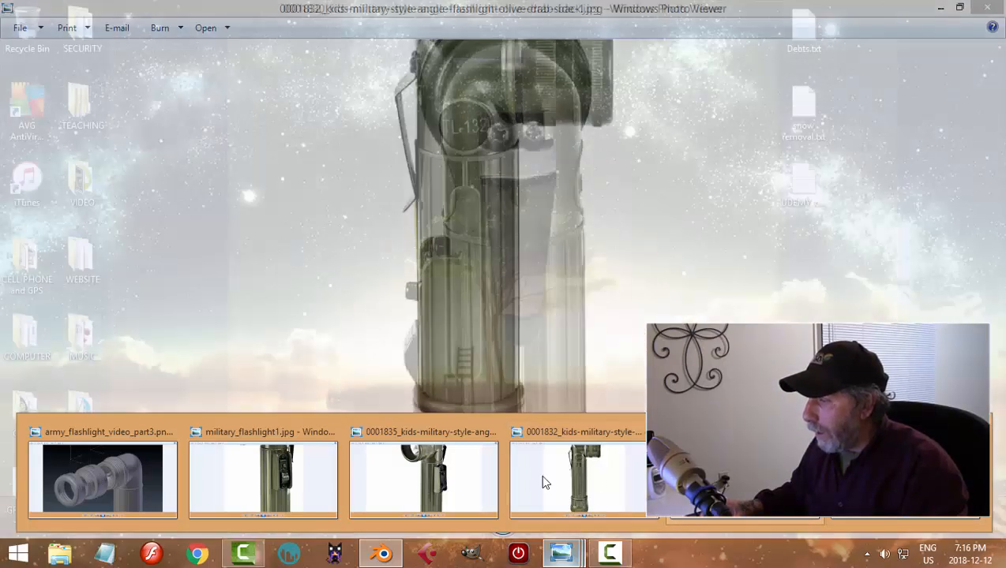
pyautogui.moveTo(453, 483)
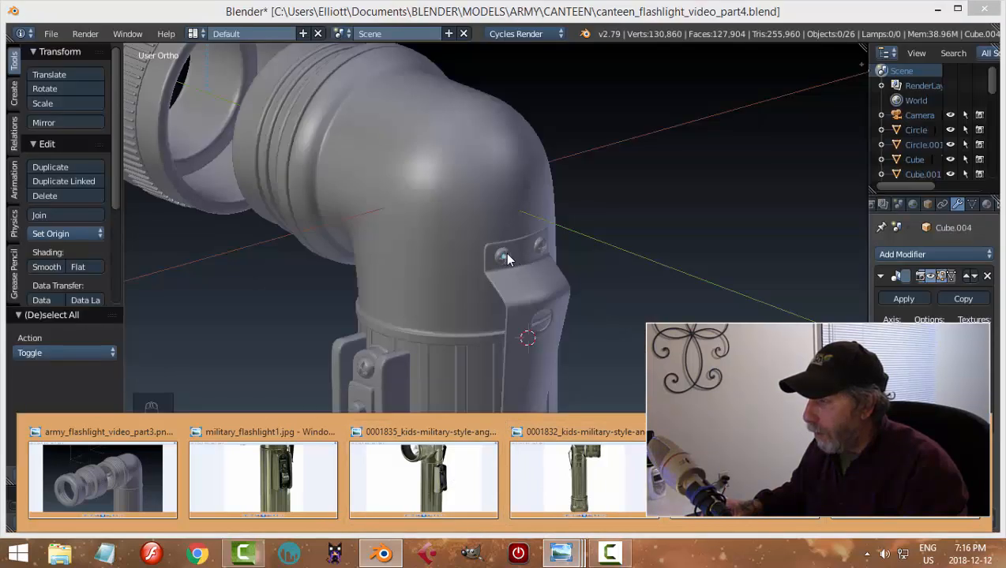
# Apply the clip screw's Mirror modifier and rotate the mirrored copy about -35.9° around global Y in Edit Mode
pyautogui.rightClick(542, 247)
pyautogui.click(904, 300)
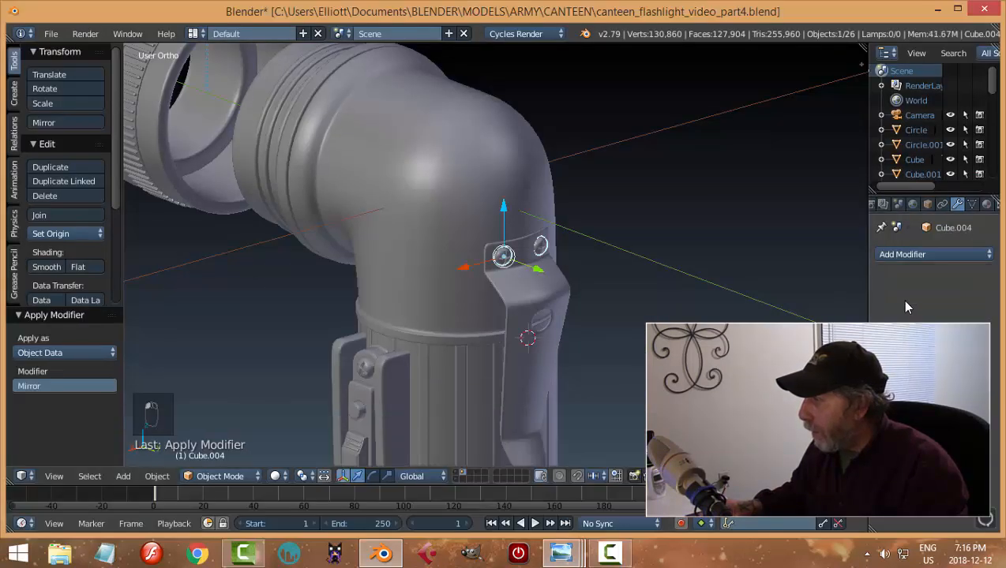
pyautogui.moveTo(901, 299); pyautogui.dragTo(706, 285, button='middle')
pyautogui.scroll(4, 592, 284)
pyautogui.press('Tab')
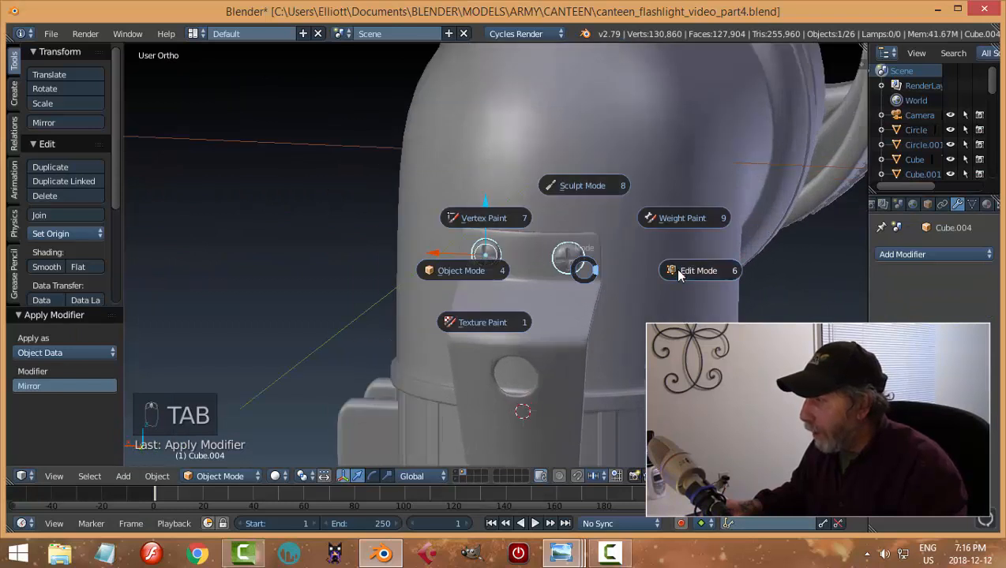
pyautogui.hotkey('ctrl', 'l')
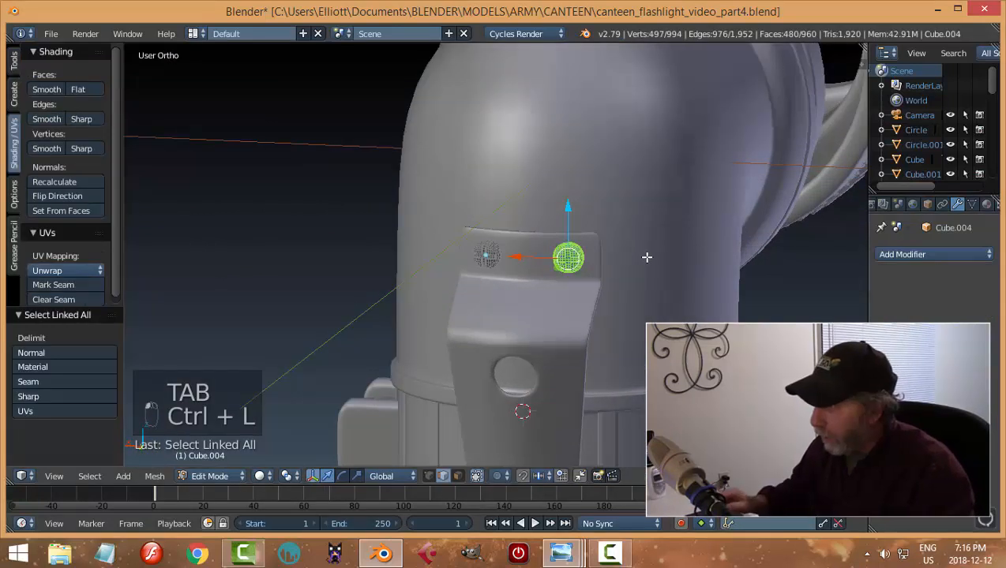
pyautogui.press('r')
pyautogui.press('y')
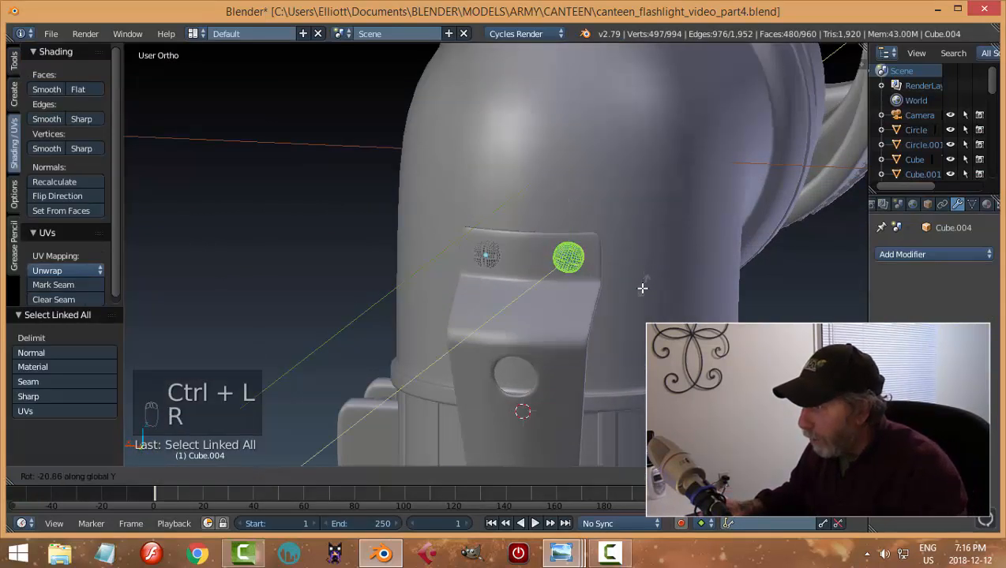
pyautogui.click(680, 278)
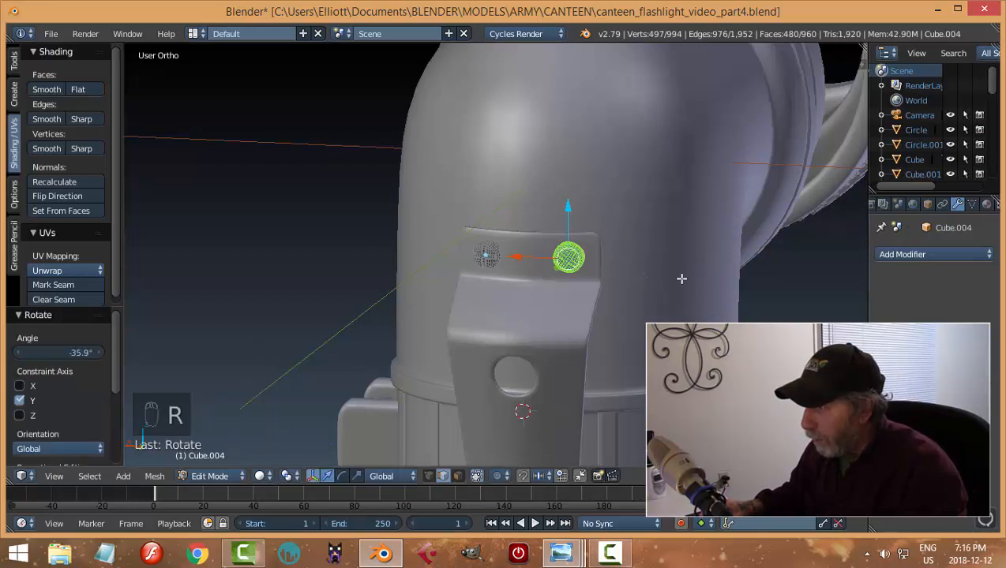
pyautogui.press('a')
pyautogui.press('Tab')
pyautogui.click(577, 278)
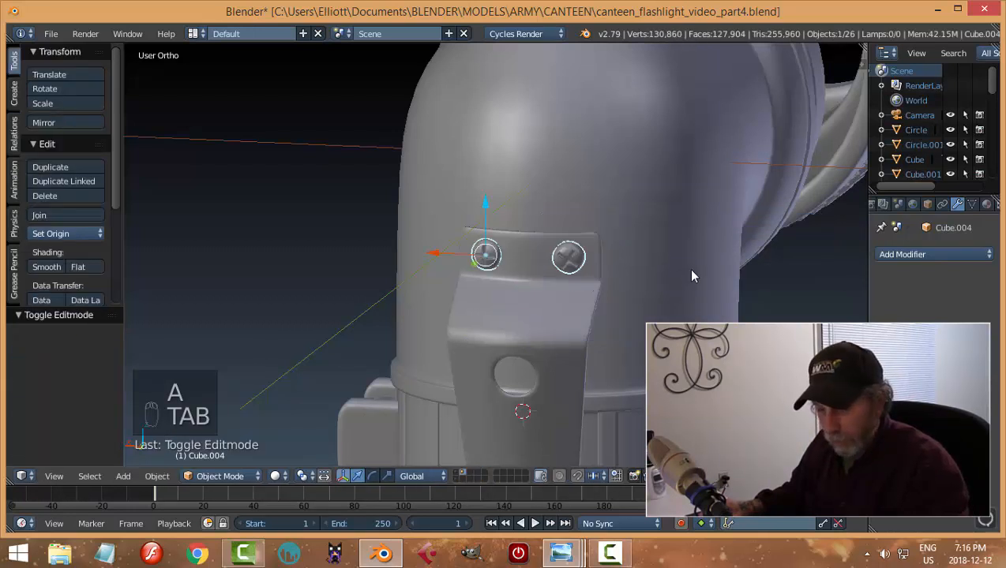
# Deselect everything and save over canteen_flashlight_video_part4.blend
pyautogui.press('a')
pyautogui.press('a')
pyautogui.press('a')
pyautogui.scroll(-3, 687, 272)
pyautogui.moveTo(692, 281); pyautogui.dragTo(689, 322, button='middle')
pyautogui.hotkey('ctrl', 's')
pyautogui.click(673, 299)
# Raise the ribbed lower collar along Z by about 0.852 and a further 0.093 to fit it against the flashlight body
pyautogui.moveTo(514, 342); pyautogui.dragTo(566, 312, button='middle')
pyautogui.rightClick(513, 330)
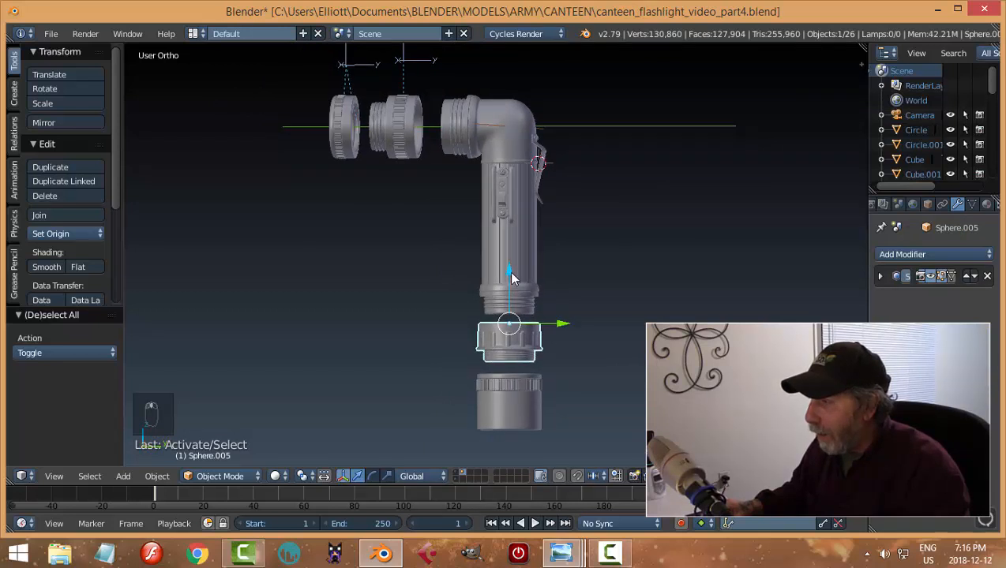
pyautogui.press('g')
pyautogui.press('z')
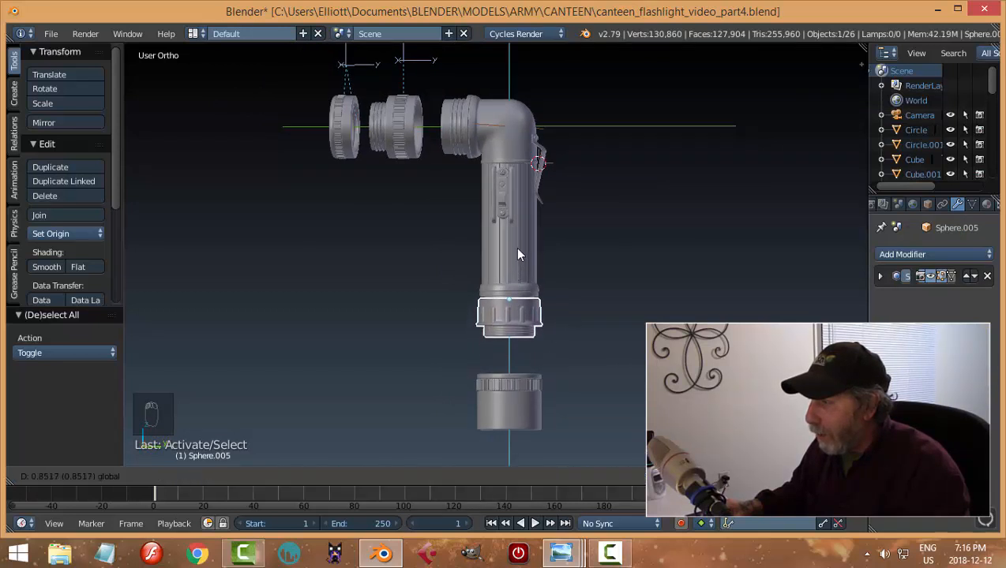
pyautogui.click(517, 250)
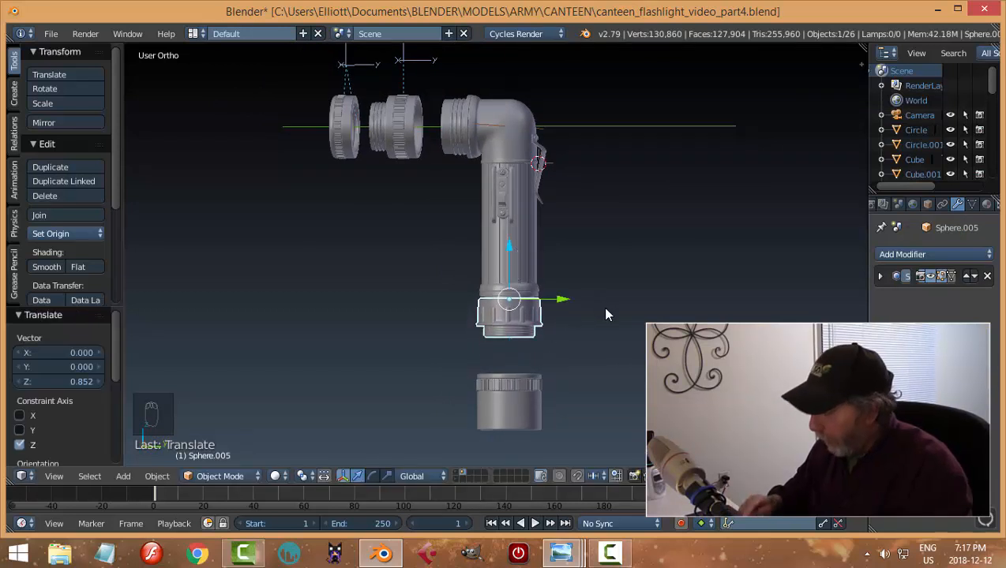
pyautogui.press('KP_1')
pyautogui.scroll(3, 606, 310)
pyautogui.keyDown('shift'); pyautogui.moveTo(606, 310); pyautogui.dragTo(671, 281, button='middle'); pyautogui.keyUp('shift')
pyautogui.scroll(2, 544, 232)
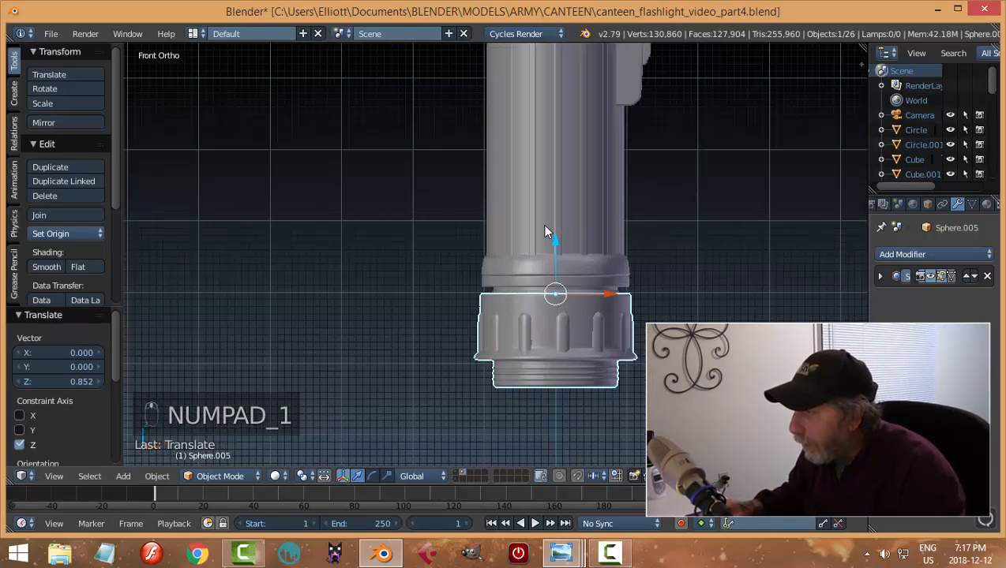
pyautogui.moveTo(553, 245); pyautogui.dragTo(550, 236)
# Select the tail cap together with its knurled ring and raise both along Z until they meet the ribbed collar
pyautogui.scroll(-2, 643, 352)
pyautogui.keyDown('shift'); pyautogui.moveTo(609, 314); pyautogui.dragTo(572, 212, button='middle'); pyautogui.keyUp('shift')
pyautogui.rightClick(489, 381)
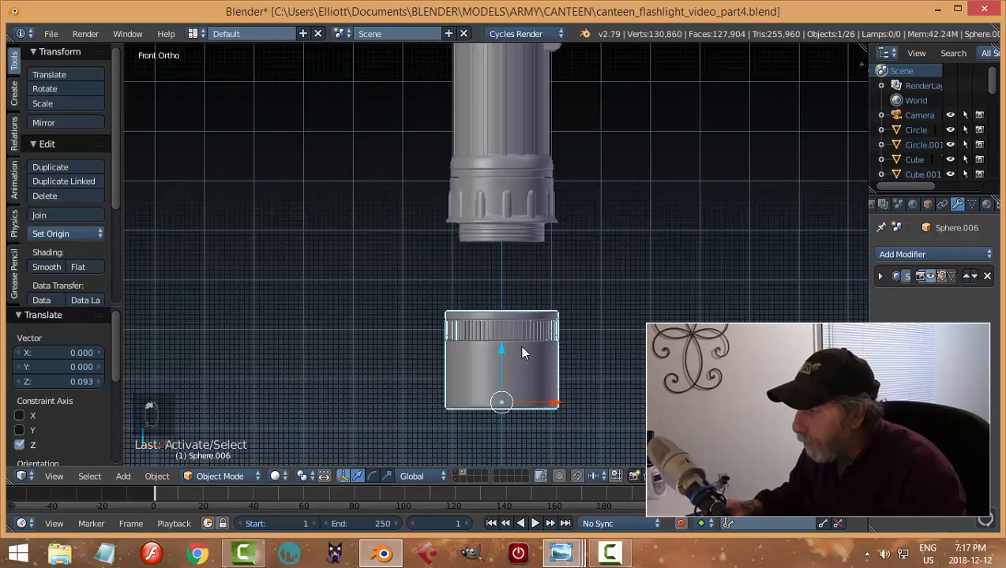
pyautogui.keyDown('shift'); pyautogui.rightClick(524, 328); pyautogui.keyUp('shift')
pyautogui.press('a')
pyautogui.scroll(3, 588, 352)
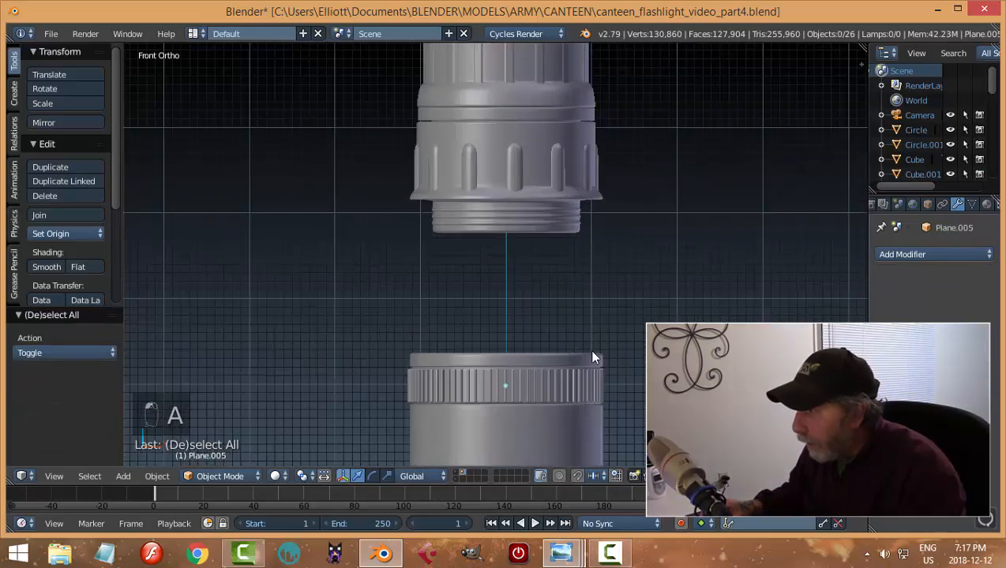
pyautogui.rightClick(543, 384)
pyautogui.keyDown('shift'); pyautogui.rightClick(520, 383); pyautogui.keyUp('shift')
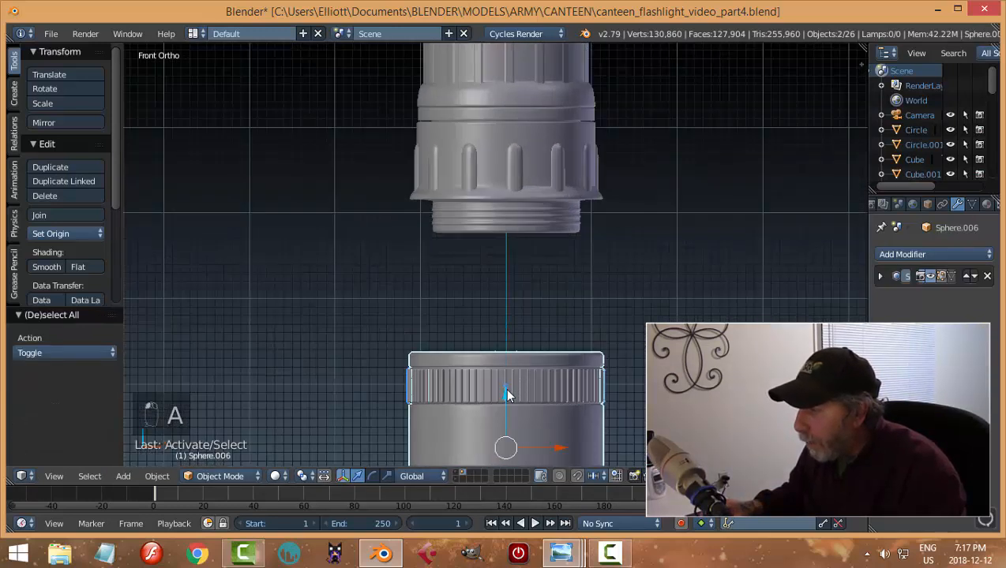
pyautogui.moveTo(506, 393); pyautogui.dragTo(525, 242)
pyautogui.press('a')
pyautogui.scroll(-4, 627, 249)
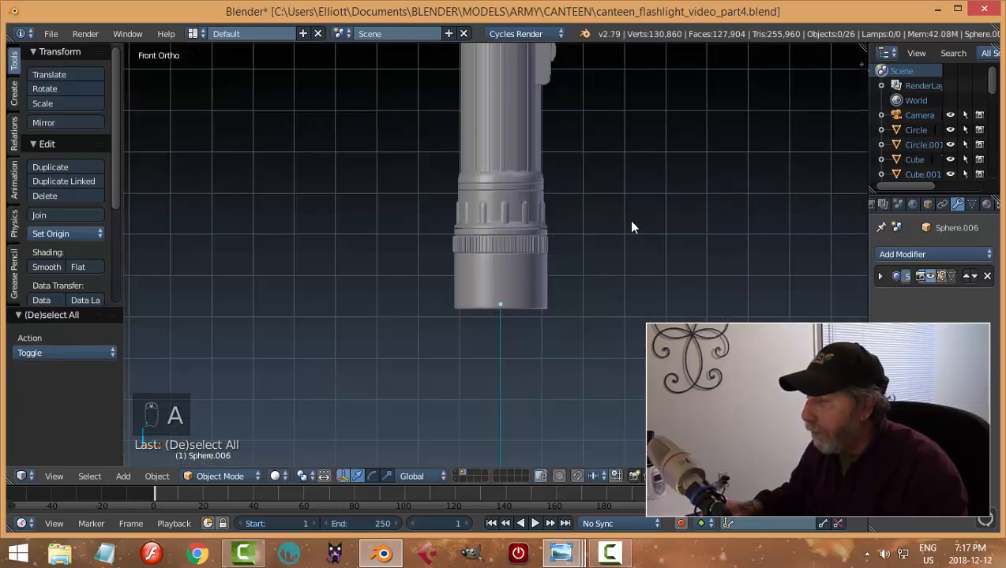
# Move the front lens ring's controlling empty about 1.184 and a further 0.009 along Y to close it against the neighbouring ring
pyautogui.moveTo(632, 227); pyautogui.dragTo(606, 322, button='middle')
pyautogui.scroll(3, 506, 298)
pyautogui.rightClick(506, 168)
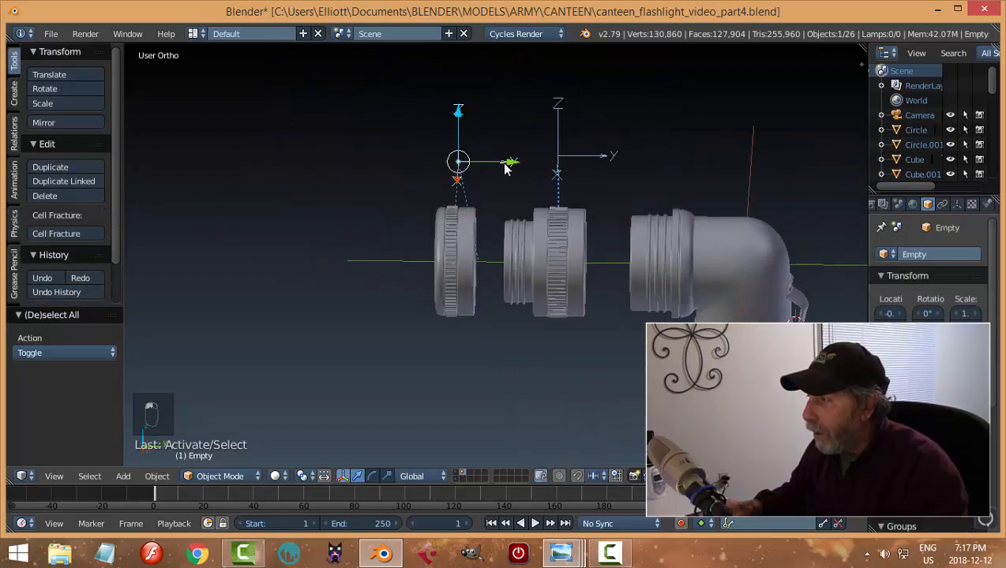
pyautogui.press('g')
pyautogui.press('y')
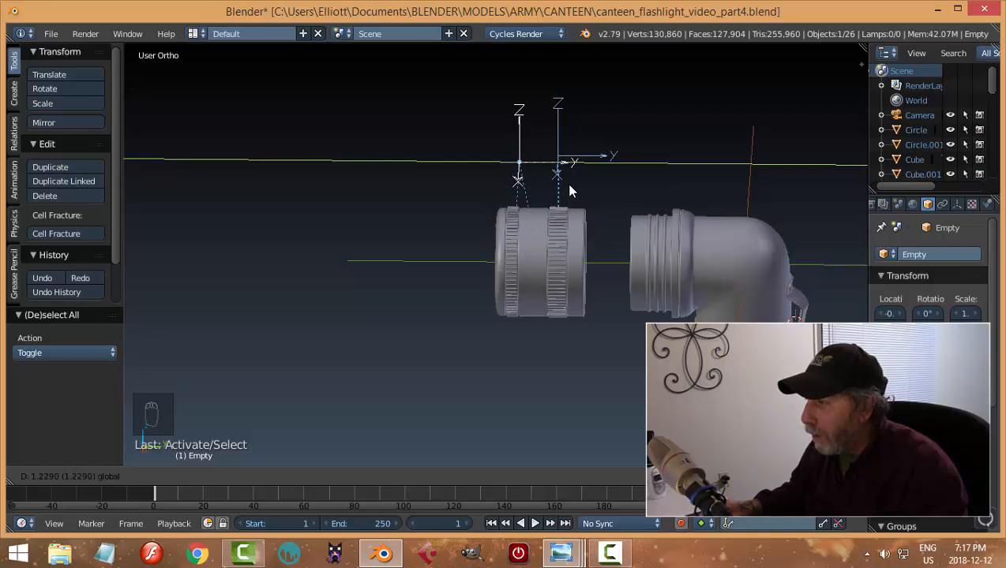
pyautogui.click(566, 184)
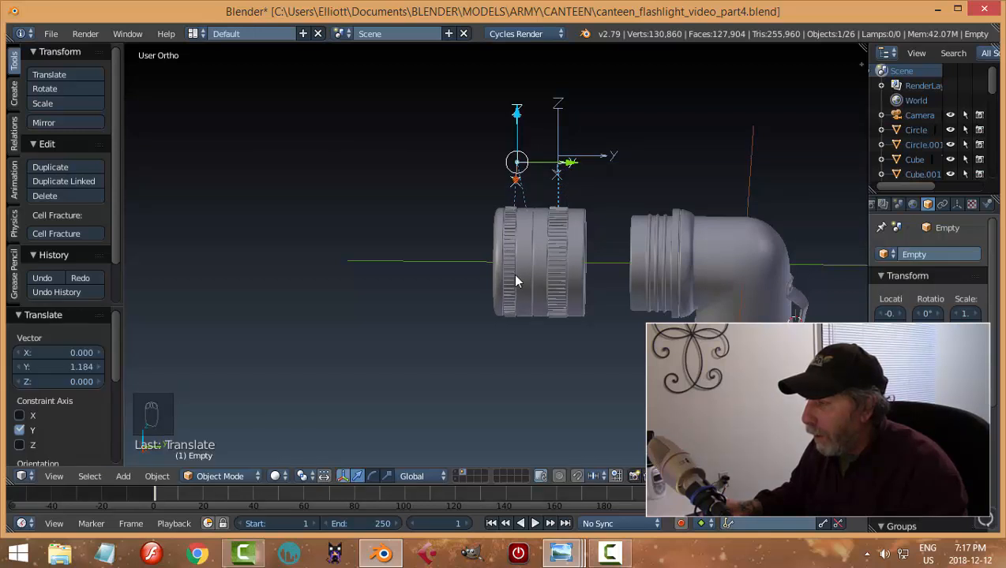
pyautogui.scroll(2, 514, 274)
pyautogui.moveTo(517, 283); pyautogui.dragTo(483, 355, button='middle')
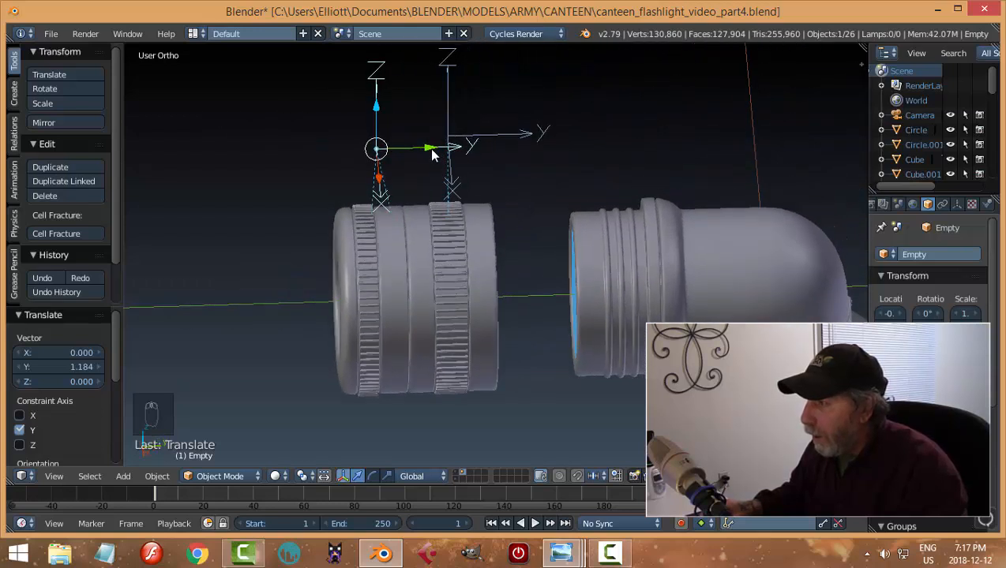
pyautogui.moveTo(428, 146); pyautogui.dragTo(429, 147)
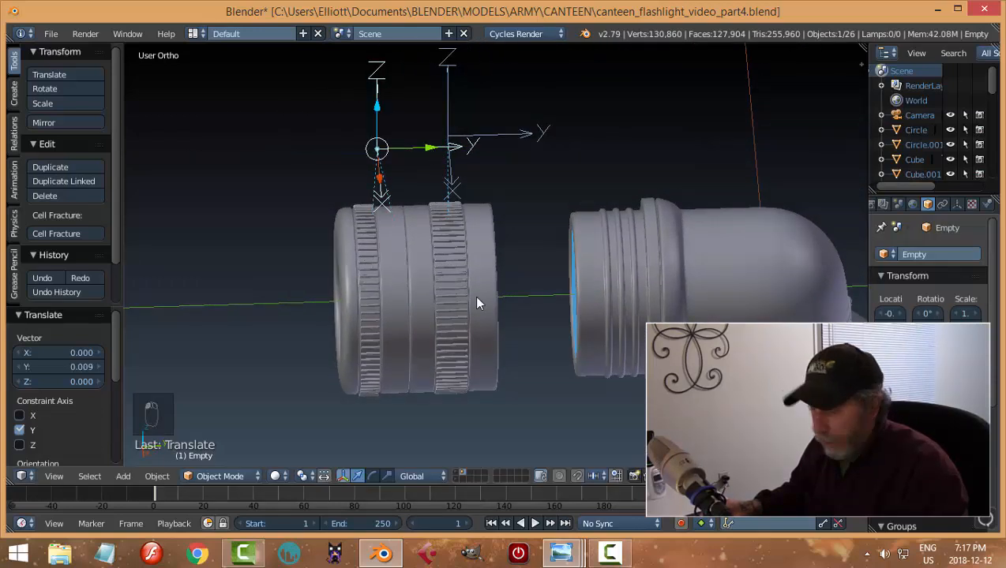
pyautogui.press('a')
# Save the assembled flashlight over canteen_flashlight_video_part4.blend
pyautogui.moveTo(498, 310); pyautogui.dragTo(574, 273, button='middle')
pyautogui.hotkey('ctrl', 's')
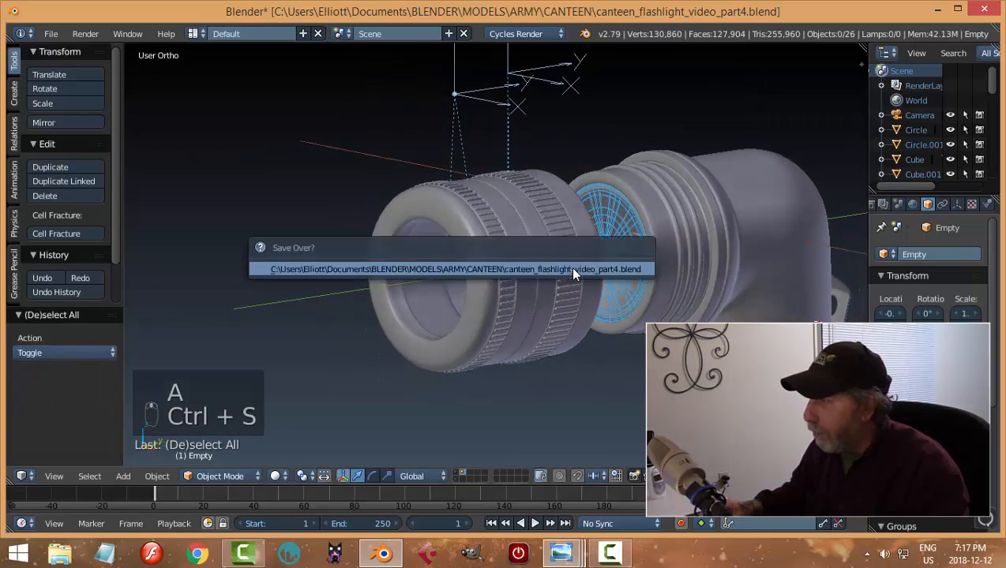
pyautogui.click(573, 270)
pyautogui.moveTo(638, 264); pyautogui.dragTo(605, 301, button='middle')
pyautogui.scroll(-4, 660, 297)
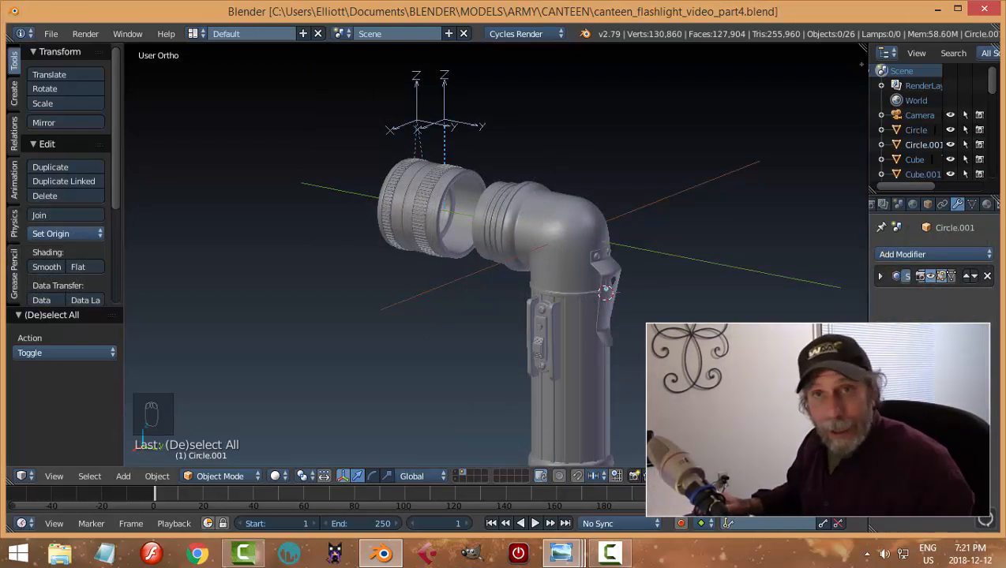
# Select all flashlight parts, show the canteens' layer as well, and move the flashlight up and about 7.188 along Y beside the canteens
pyautogui.scroll(-2, 708, 313)
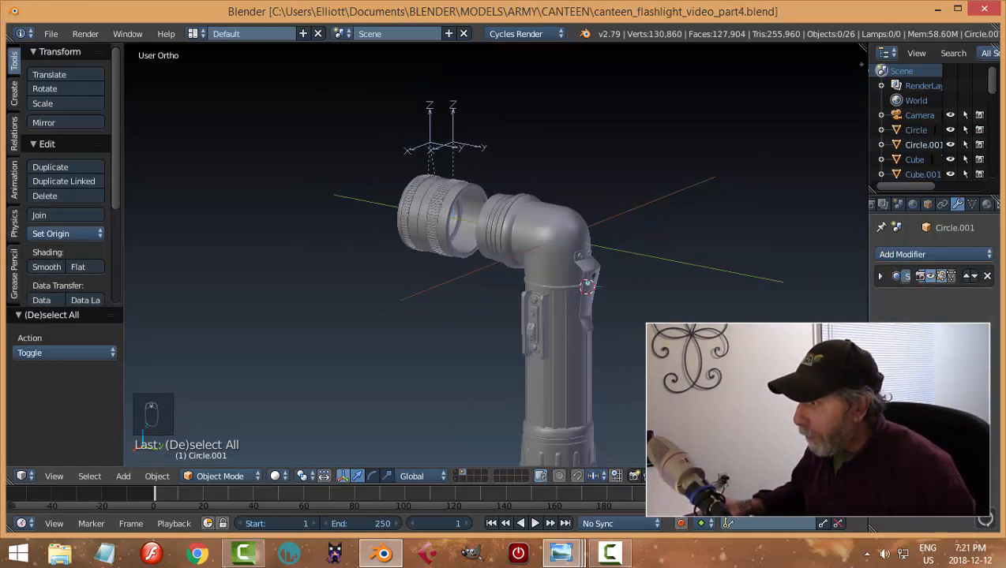
pyautogui.scroll(-1, 708, 312)
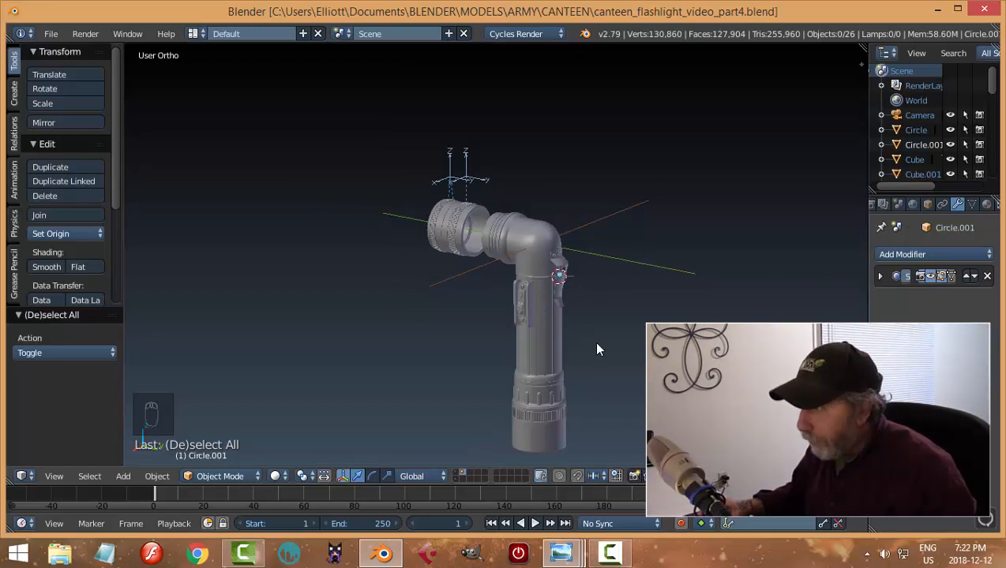
pyautogui.press('a')
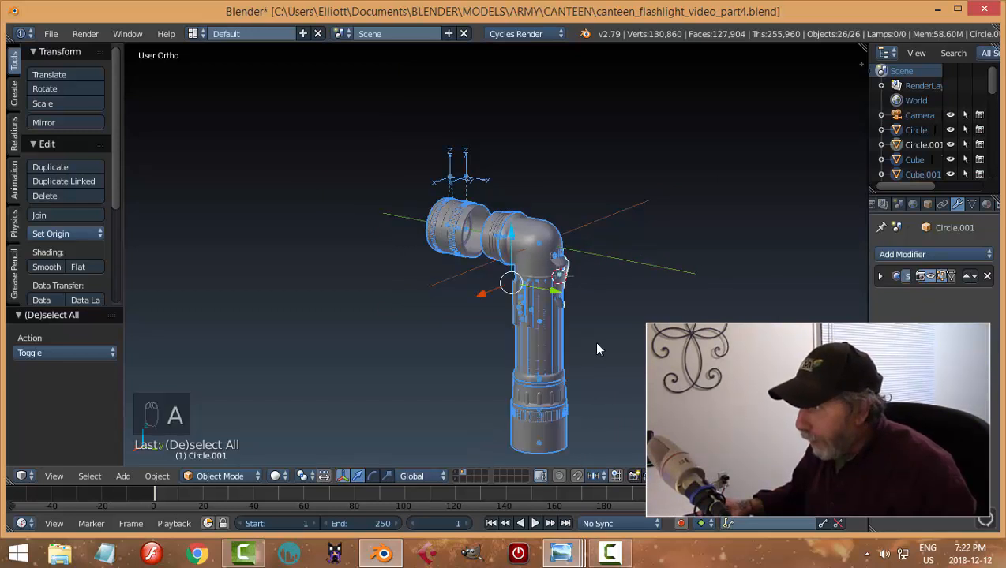
pyautogui.keyDown('shift'); pyautogui.click(463, 473); pyautogui.keyUp('shift')
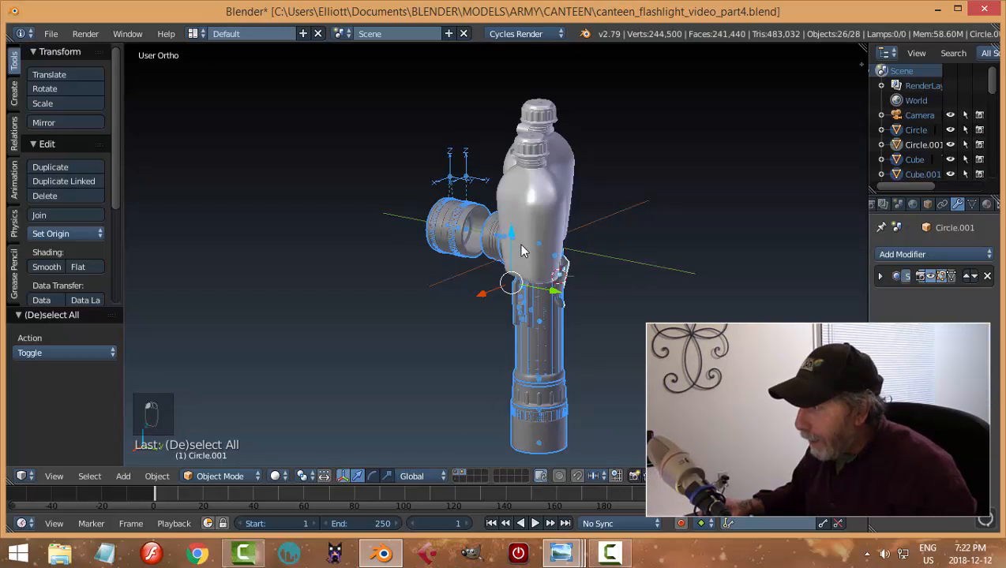
pyautogui.moveTo(513, 230); pyautogui.dragTo(676, 194)
pyautogui.press('KP_1')
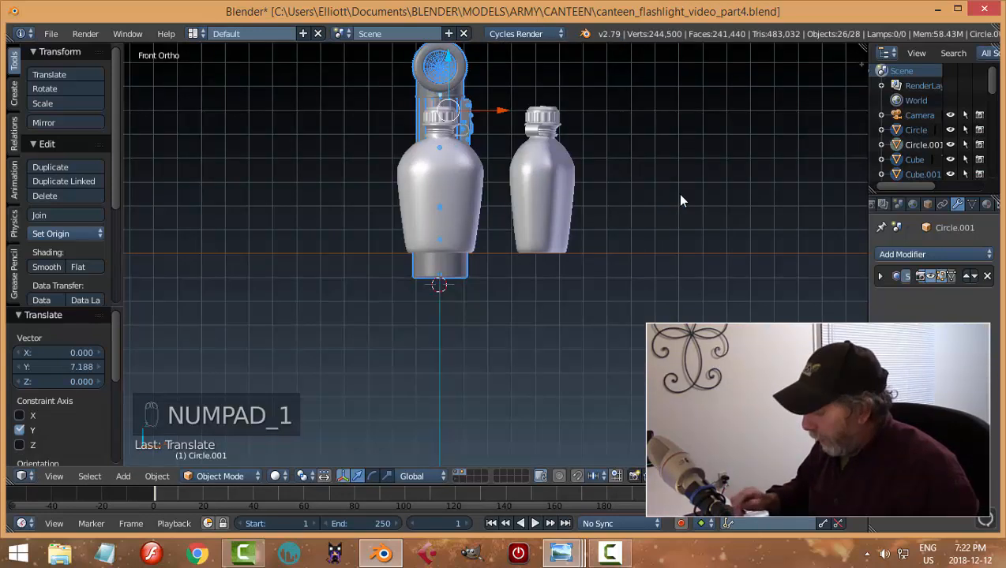
pyautogui.press('KP_3')
pyautogui.keyDown('shift'); pyautogui.moveTo(747, 243); pyautogui.dragTo(665, 289, button='middle'); pyautogui.keyUp('shift')
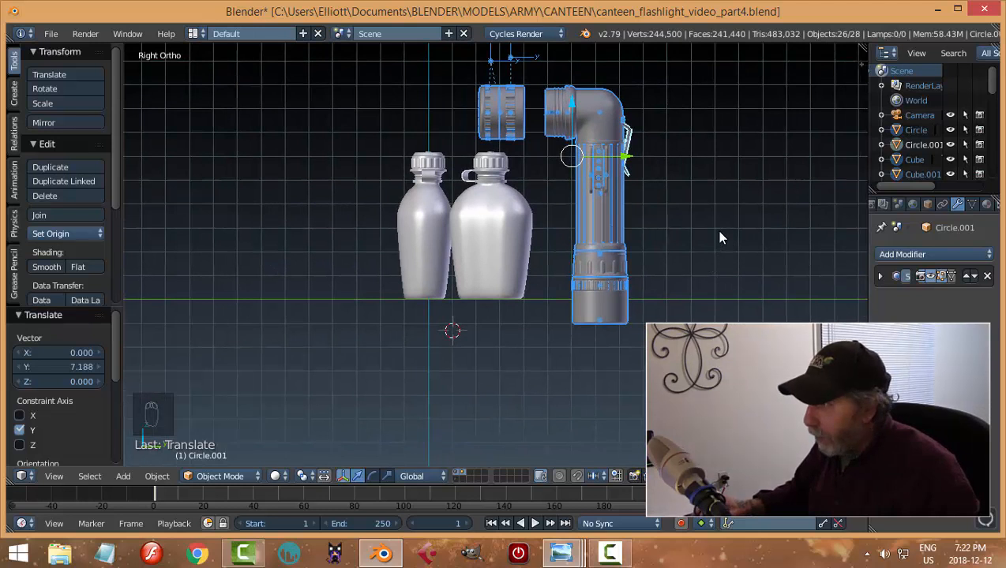
pyautogui.write('s.6')
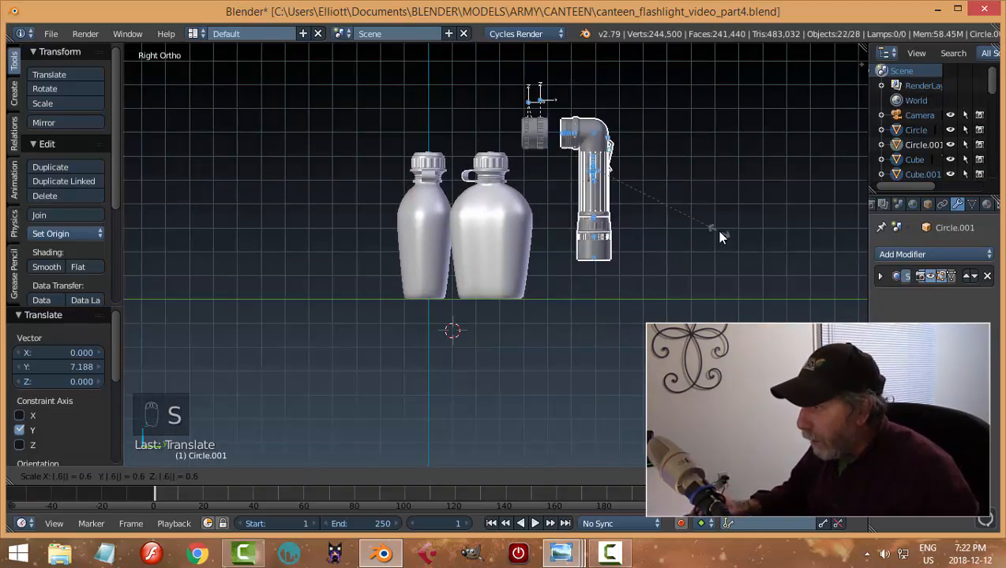
pyautogui.write('z')
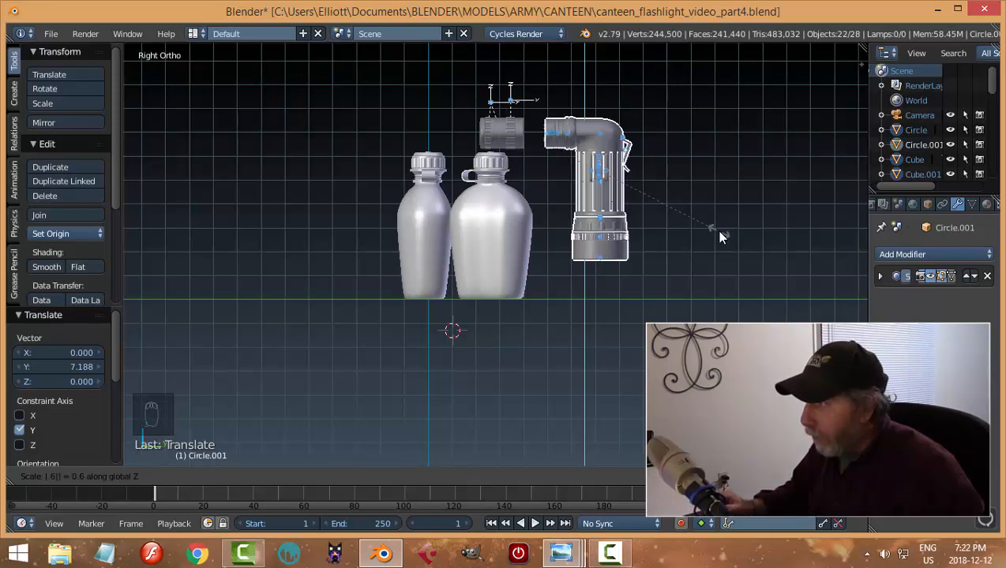
pyautogui.press('Return')
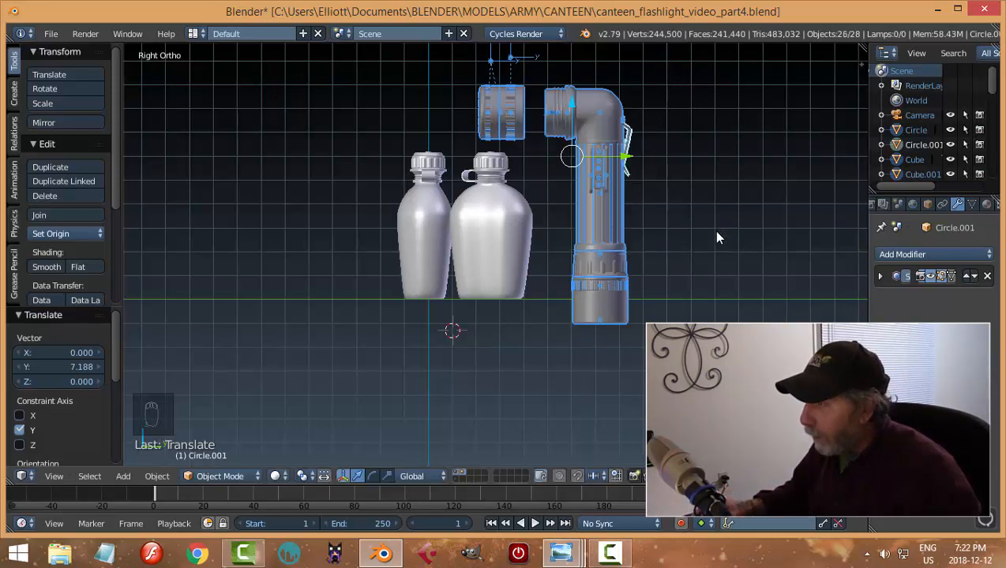
# Scale the whole flashlight to about 0.8 and reposition it by 1.146 along Y and -0.279 along Z onto the ground line
pyautogui.press('s')
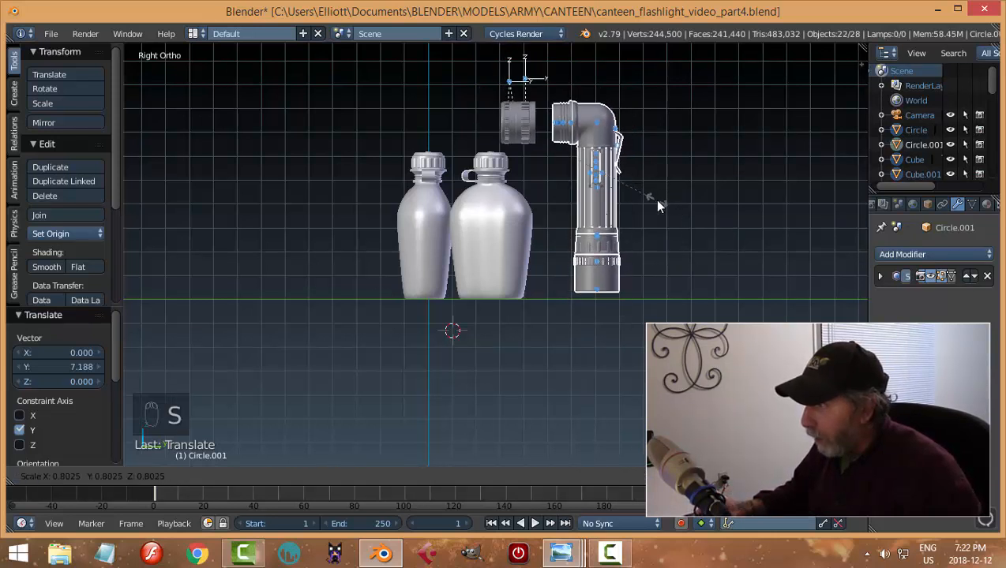
pyautogui.click(622, 177)
pyautogui.moveTo(623, 162); pyautogui.dragTo(654, 172)
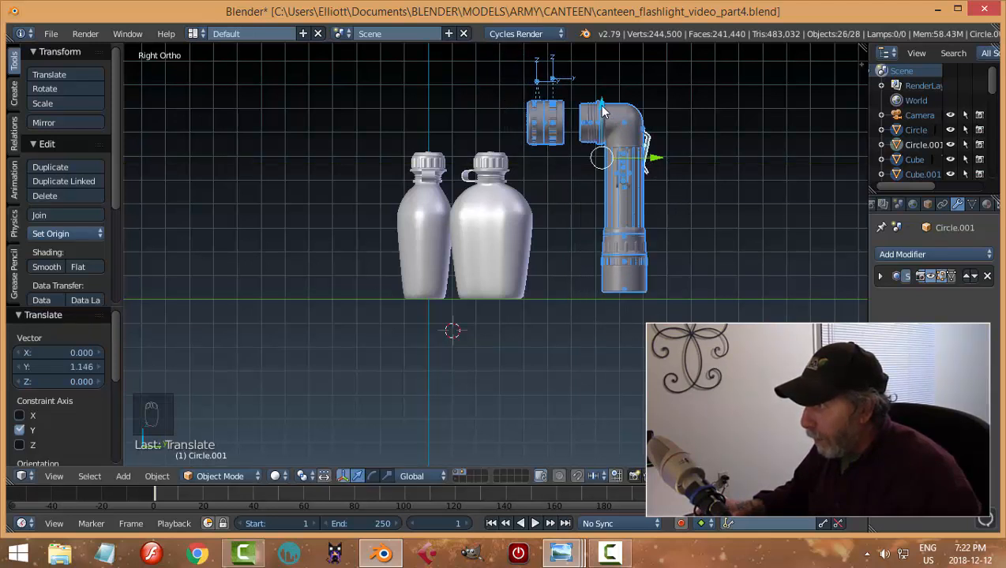
pyautogui.moveTo(603, 111); pyautogui.dragTo(610, 114)
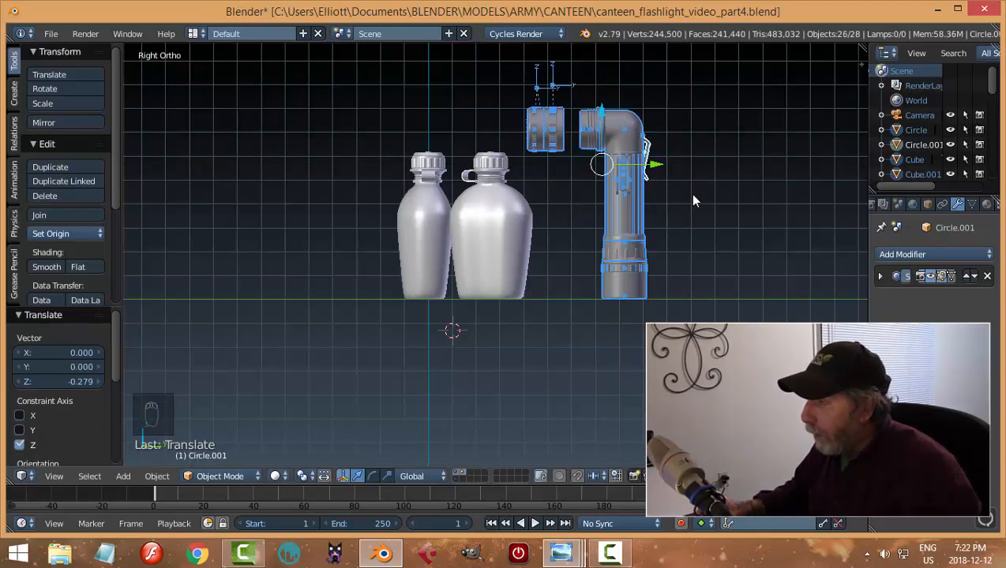
pyautogui.press('a')
# Check how the canteens and the flashlight are framed in the camera view
pyautogui.moveTo(689, 198); pyautogui.dragTo(652, 229, button='middle')
pyautogui.press('KP_0')
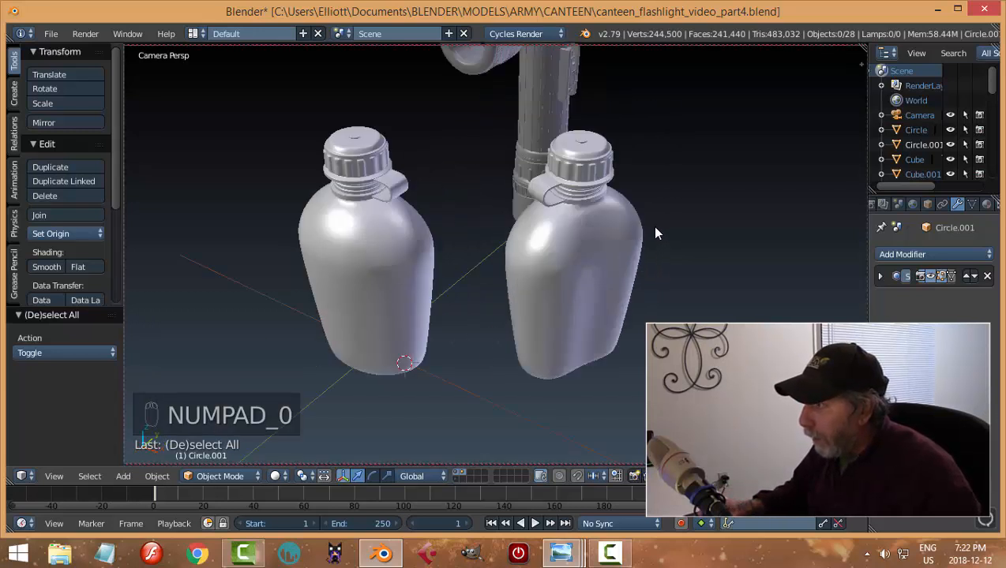
pyautogui.press('KP_0')
# Assign the existing Material.002 to the flashlight's main body with the angled head
pyautogui.moveTo(673, 219); pyautogui.dragTo(507, 259, button='middle')
pyautogui.scroll(2, 563, 256)
pyautogui.rightClick(507, 259)
pyautogui.rightClick(492, 117)
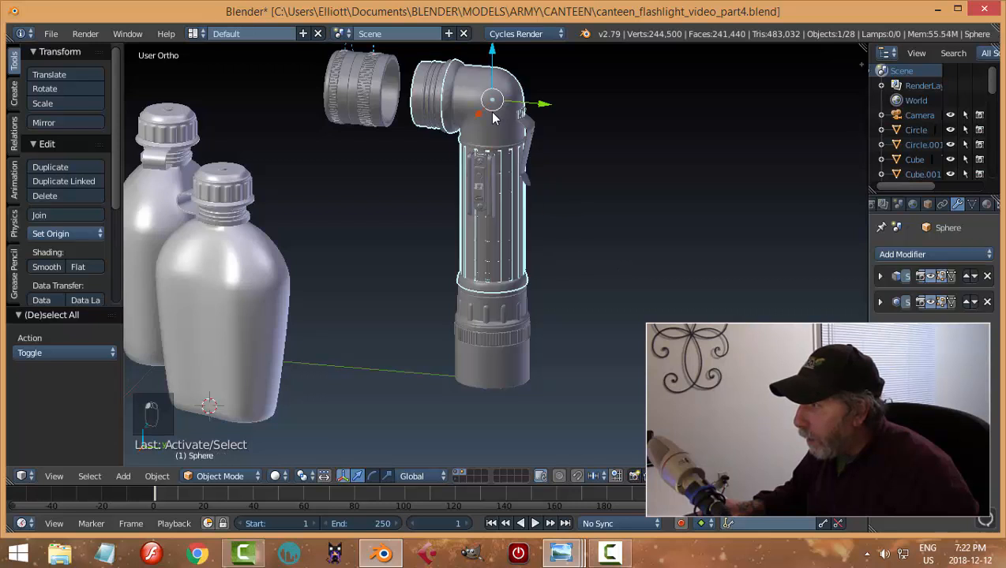
pyautogui.click(986, 204)
pyautogui.click(883, 300)
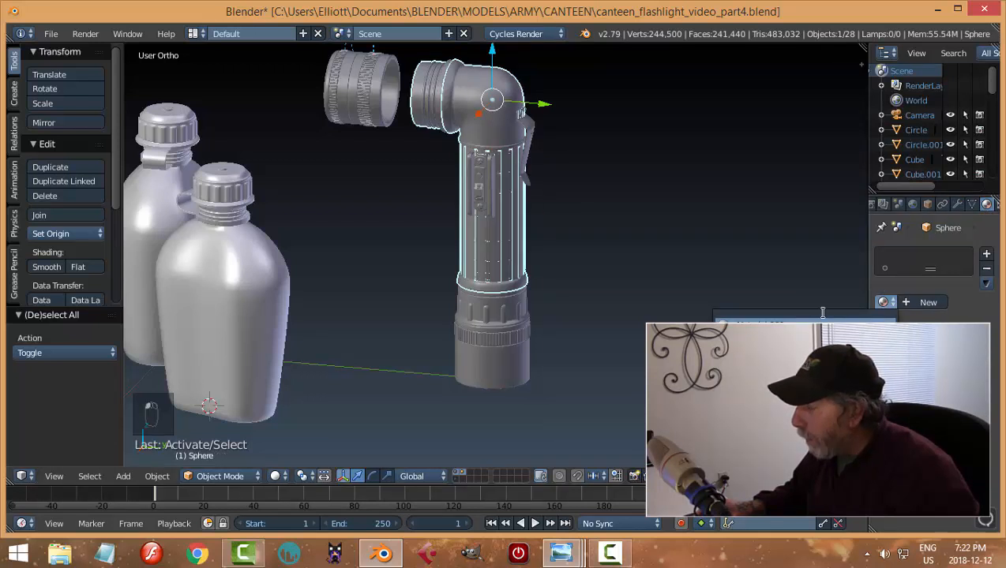
pyautogui.click(813, 339)
# Assign Material.002 to the flashlight's bottom cap and to the ribbed collar above it
pyautogui.rightClick(513, 367)
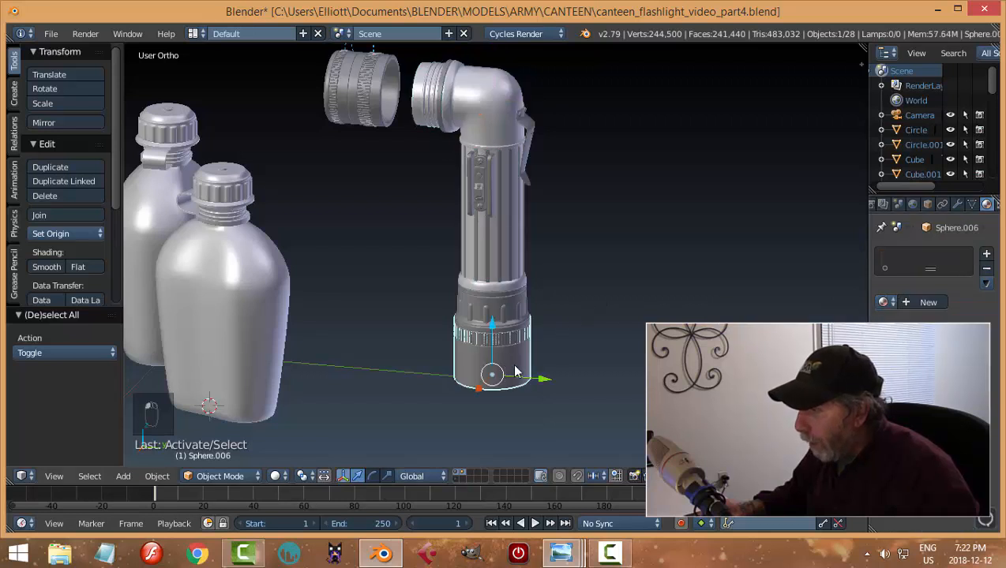
pyautogui.click(884, 302)
pyautogui.click(813, 339)
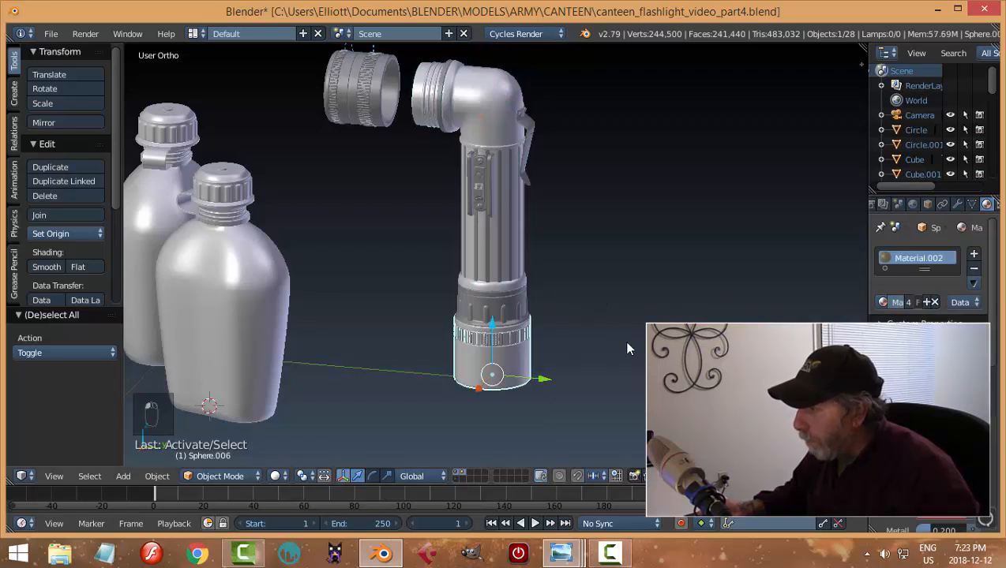
pyautogui.scroll(2, 538, 336)
pyautogui.rightClick(515, 322)
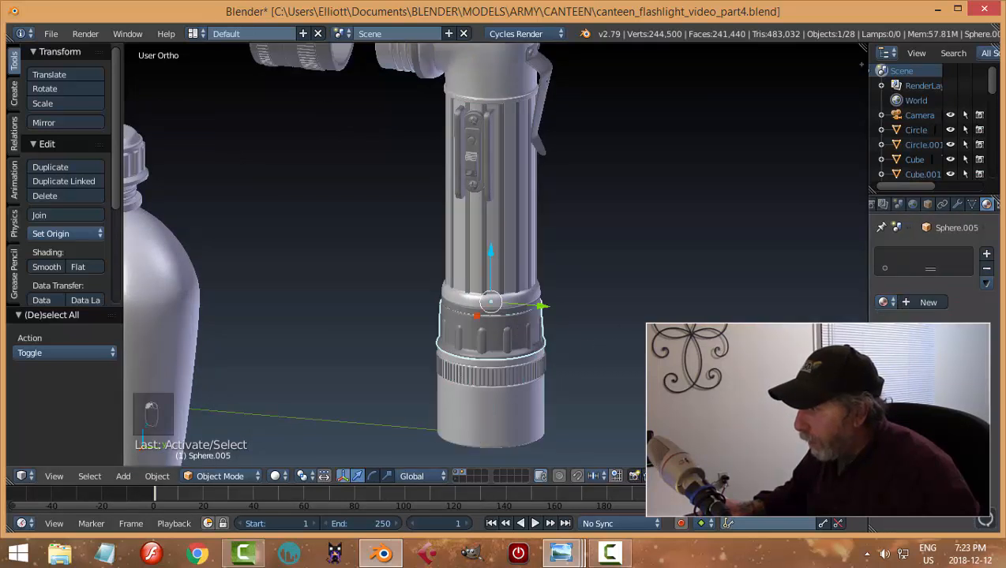
pyautogui.click(884, 303)
pyautogui.click(813, 339)
pyautogui.scroll(-2, 628, 299)
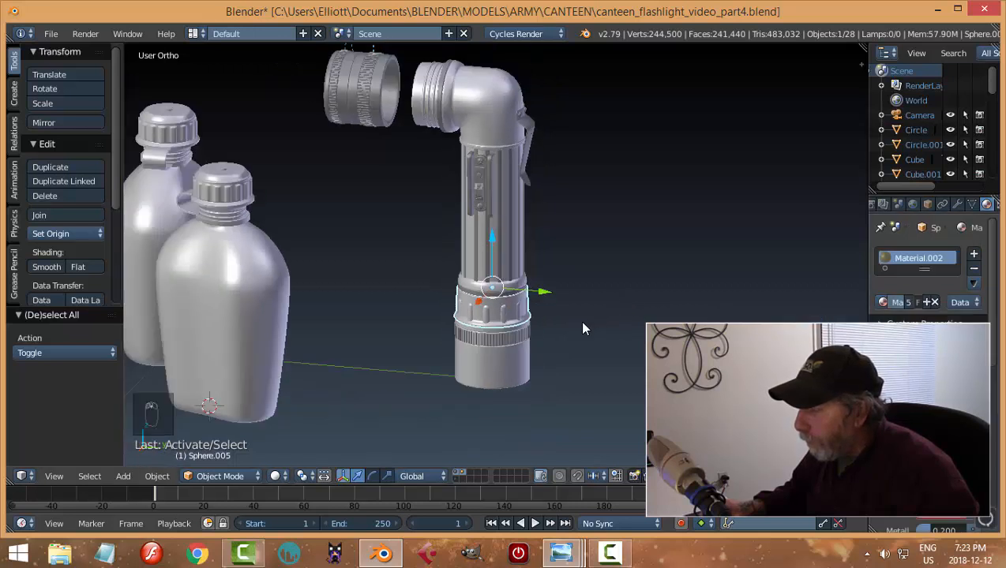
# Assign Material.002 to the knurled ring around the flashlight's bottom cap
pyautogui.scroll(1, 583, 329)
pyautogui.rightClick(528, 361)
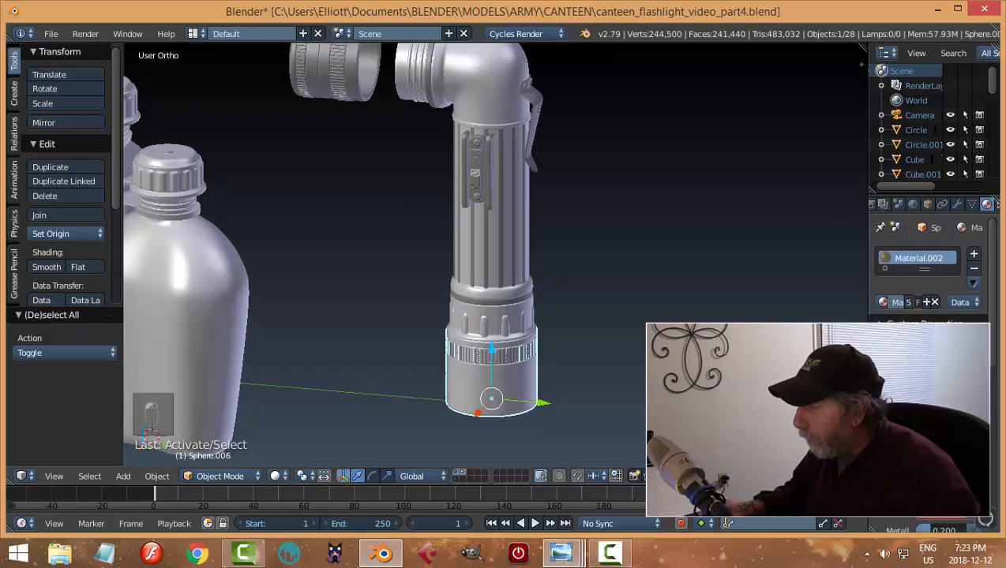
pyautogui.scroll(3, 592, 367)
pyautogui.scroll(-2, 606, 280)
pyautogui.scroll(2, 546, 314)
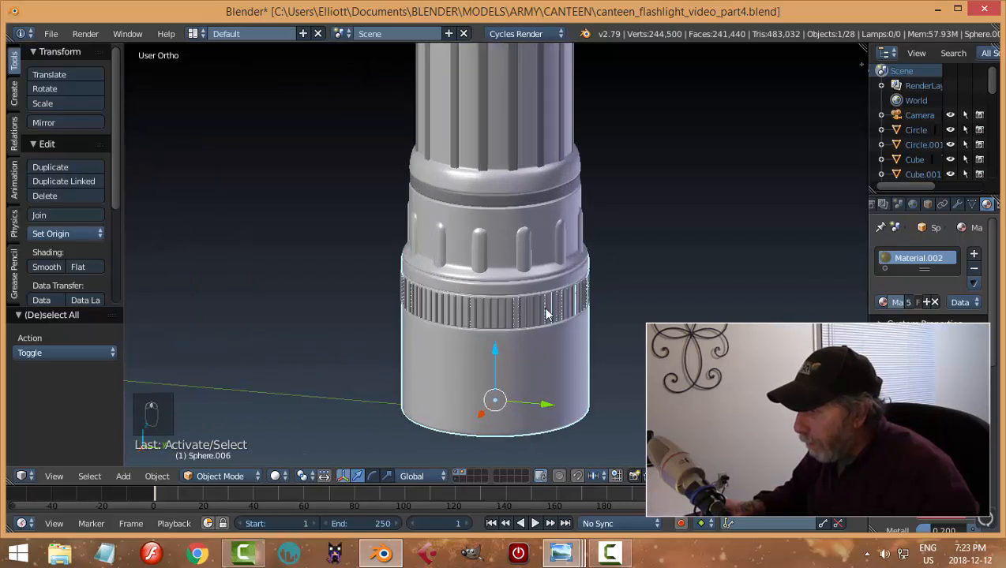
pyautogui.rightClick(543, 316)
pyautogui.click(882, 306)
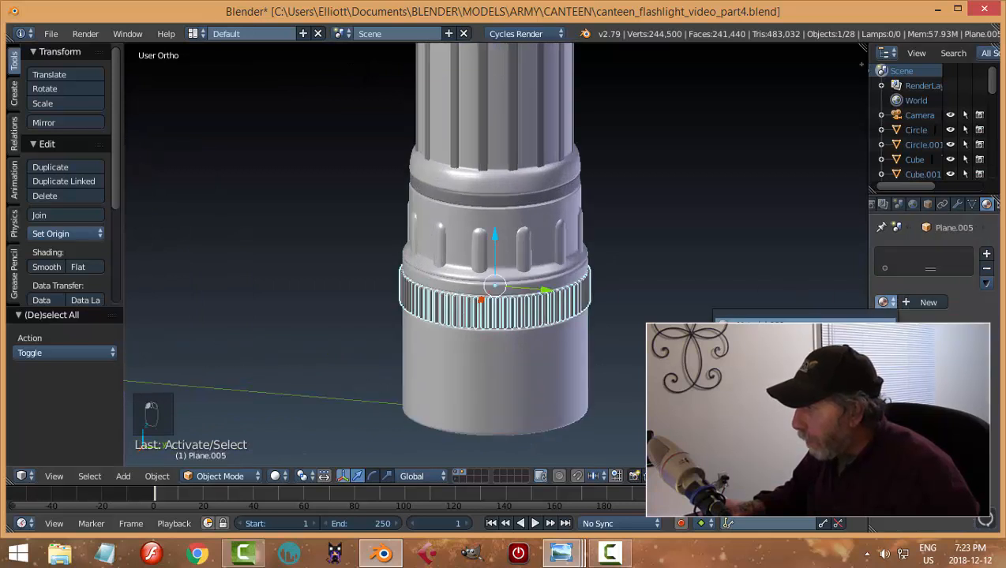
pyautogui.click(724, 294)
pyautogui.scroll(-4, 656, 200)
pyautogui.scroll(2, 692, 296)
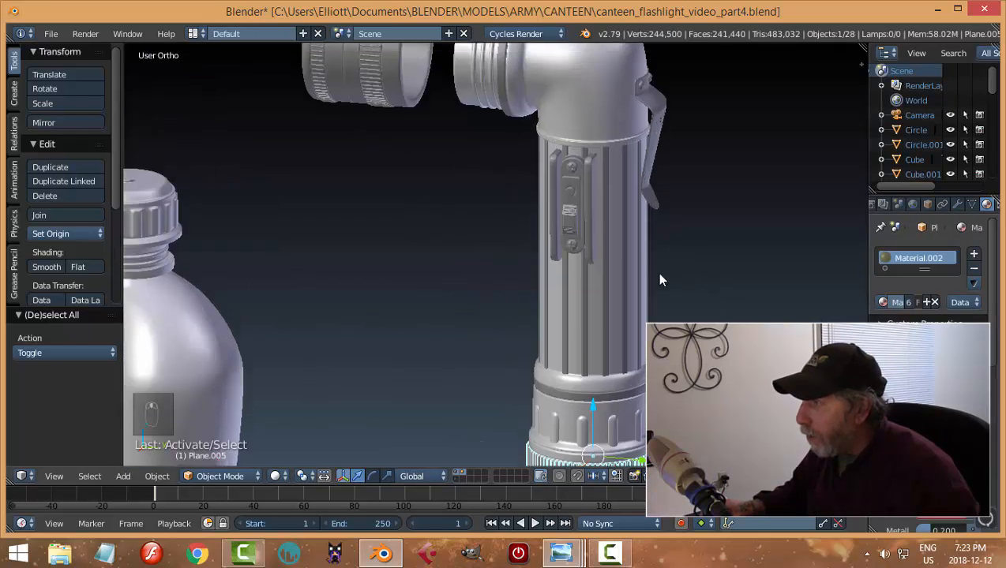
# Assign Material.002 to the section of the detached lens cap nearest the flashlight head and to its knurled ring
pyautogui.keyDown('shift'); pyautogui.scroll(6, 656, 272); pyautogui.keyUp('shift')
pyautogui.scroll(2, 549, 263)
pyautogui.scroll(-2, 448, 207)
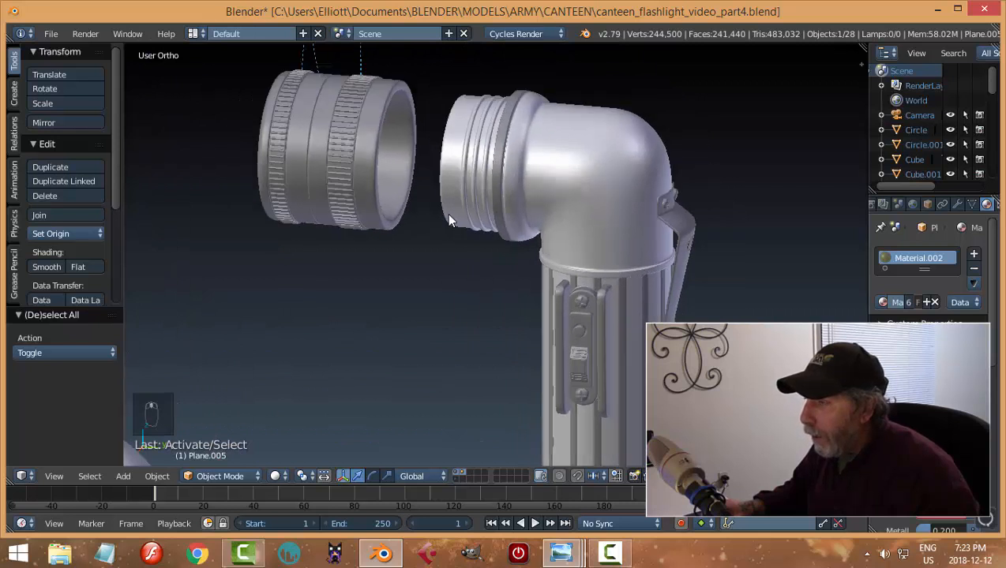
pyautogui.rightClick(440, 190)
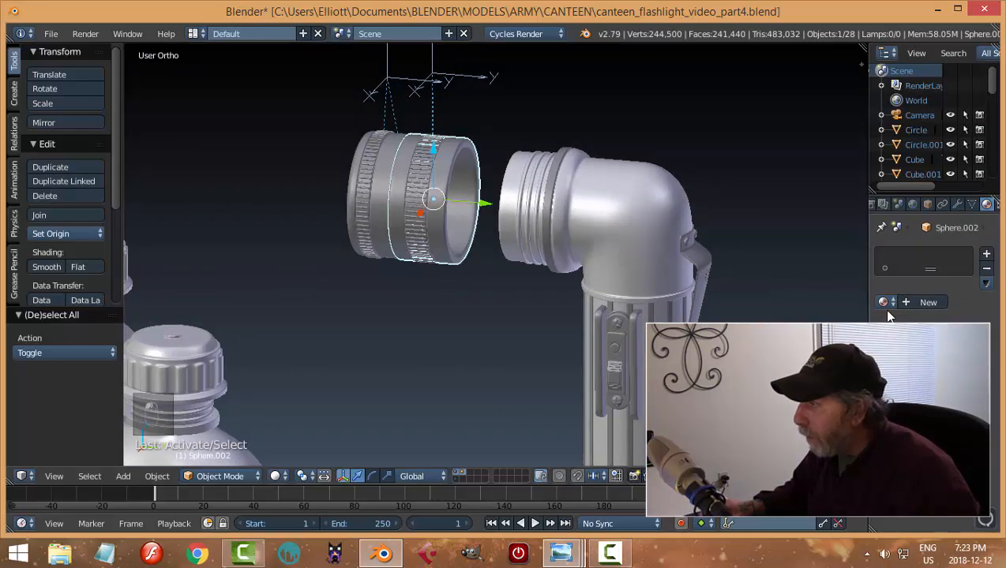
pyautogui.click(927, 303)
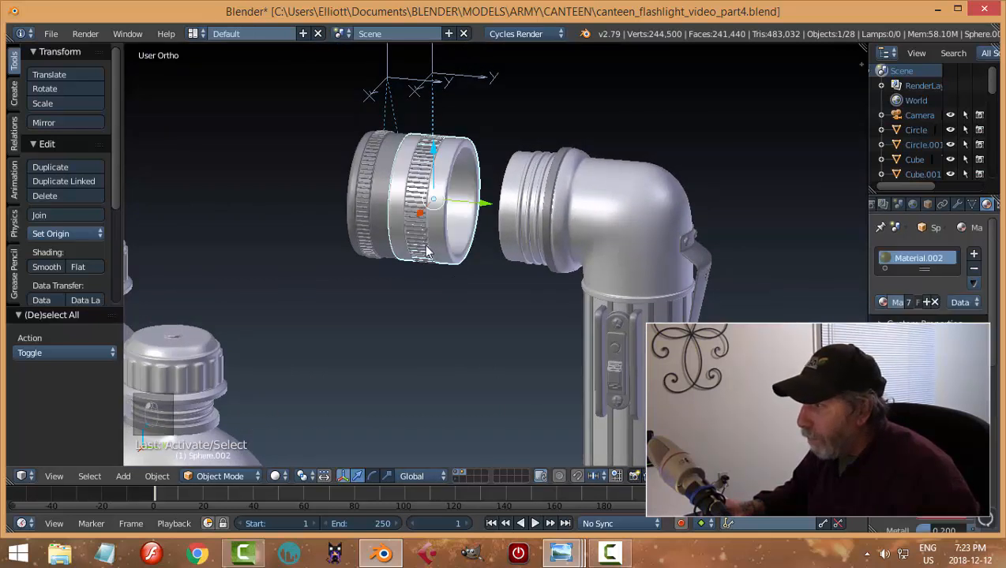
pyautogui.rightClick(418, 184)
pyautogui.click(885, 304)
pyautogui.click(852, 344)
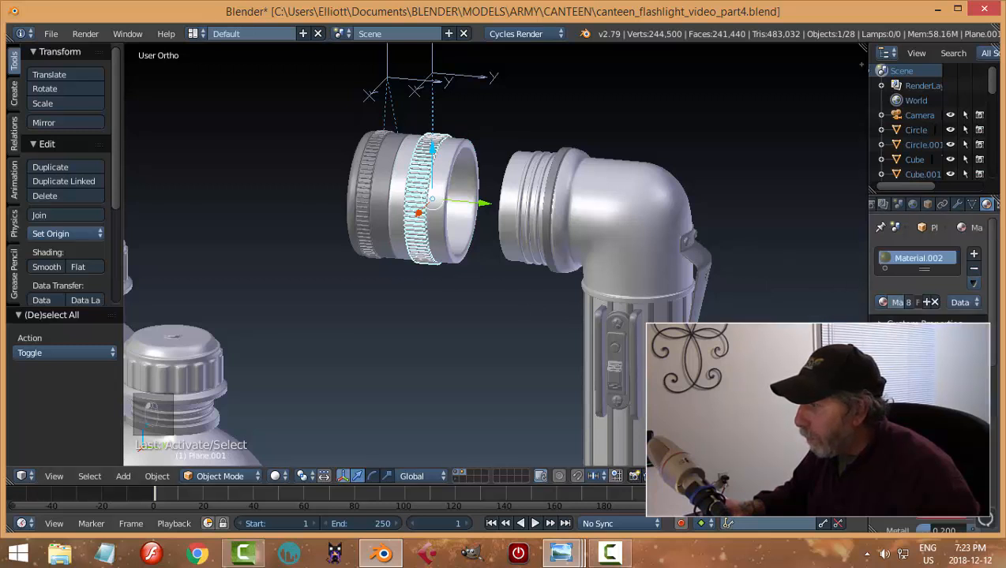
# Assign Material.002 to the outer section of the detached lens cap and its knurled ring, and clear the selection
pyautogui.rightClick(394, 178)
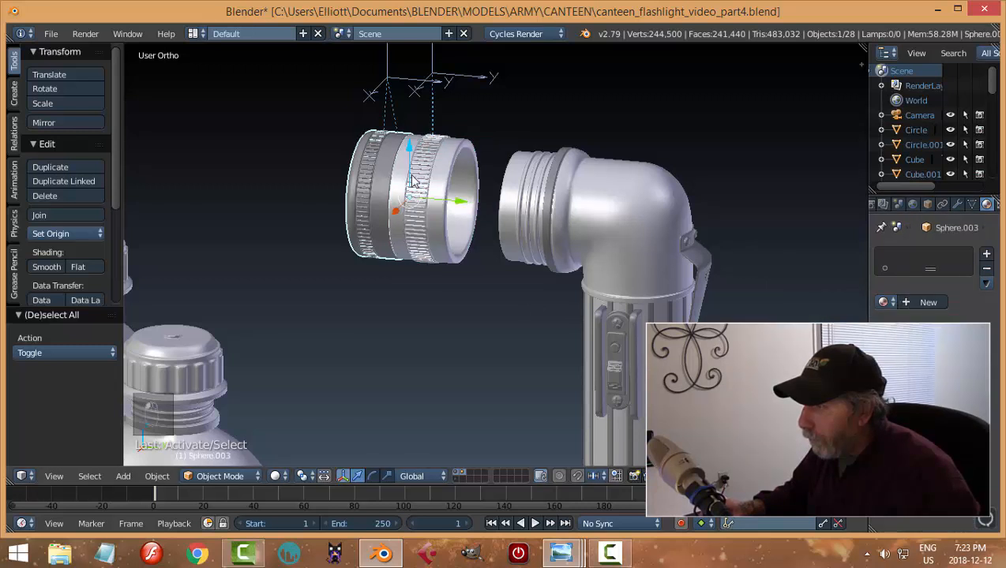
pyautogui.click(884, 304)
pyautogui.click(856, 344)
pyautogui.rightClick(368, 162)
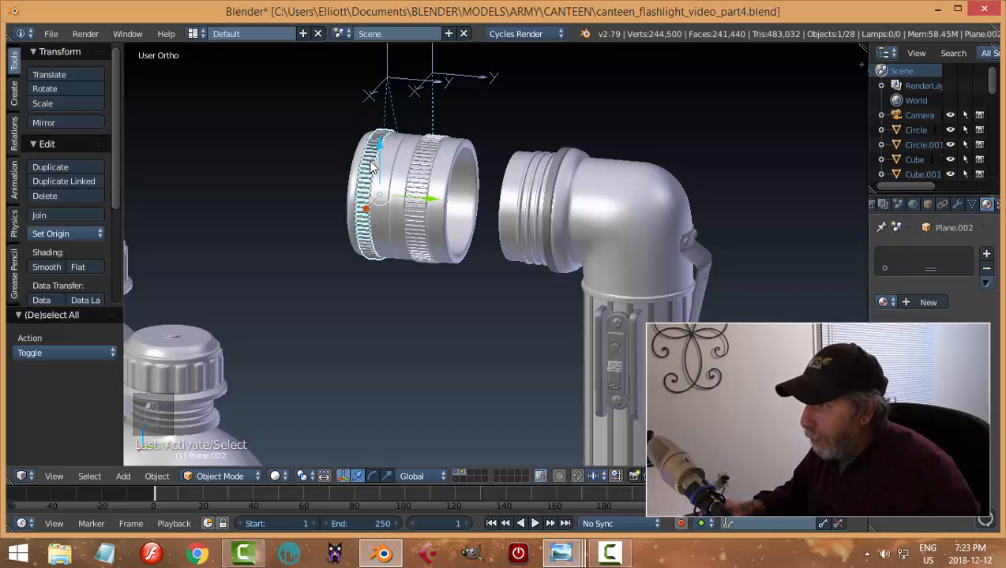
pyautogui.click(885, 302)
pyautogui.click(857, 345)
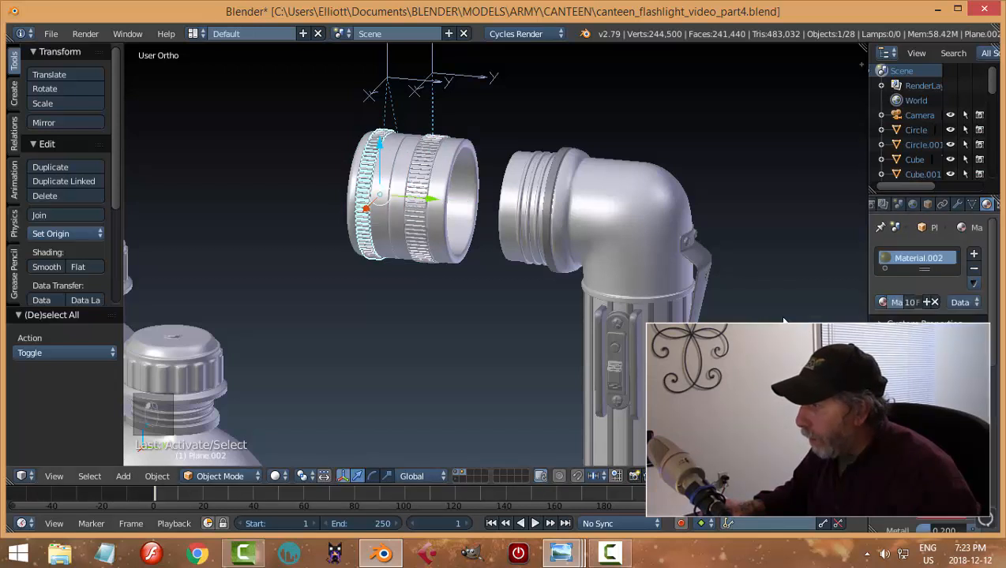
pyautogui.press('a')
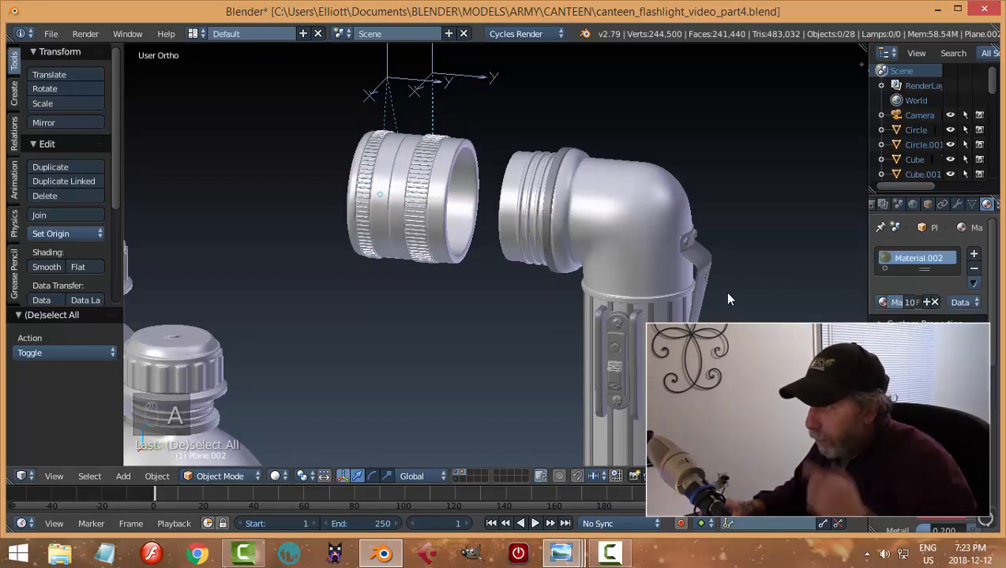
# Preview the flashlight in rendered shading to check which parts still lack a material, and return to solid shading
pyautogui.hotkey('shift', 'z')
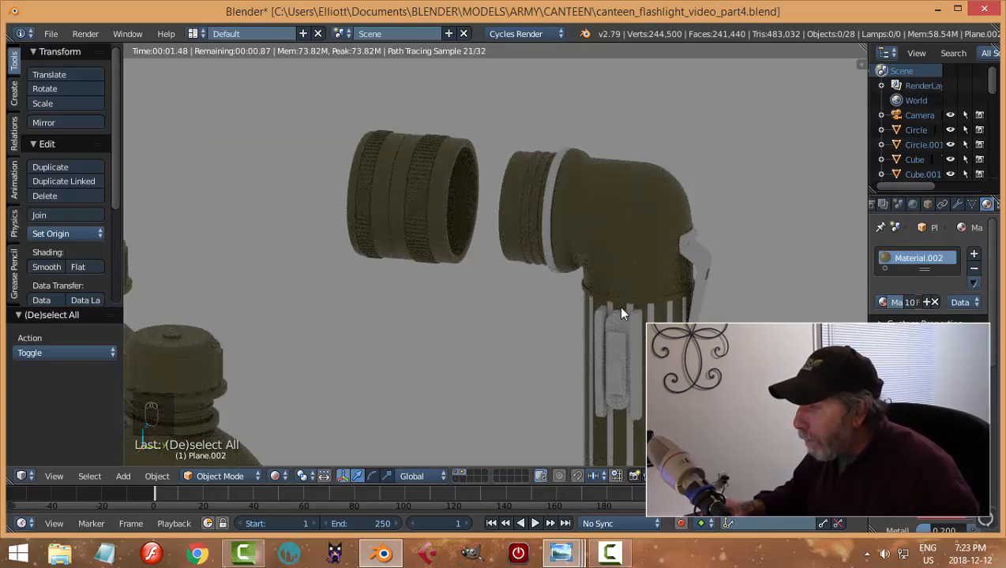
pyautogui.moveTo(581, 298)
pyautogui.mouseDown(button='middle')
pyautogui.moveTo(660, 296)
pyautogui.moveTo(629, 240)
pyautogui.moveTo(660, 261)
pyautogui.moveTo(620, 316)
pyautogui.mouseUp(button='middle')
pyautogui.hotkey('shift', 'z')
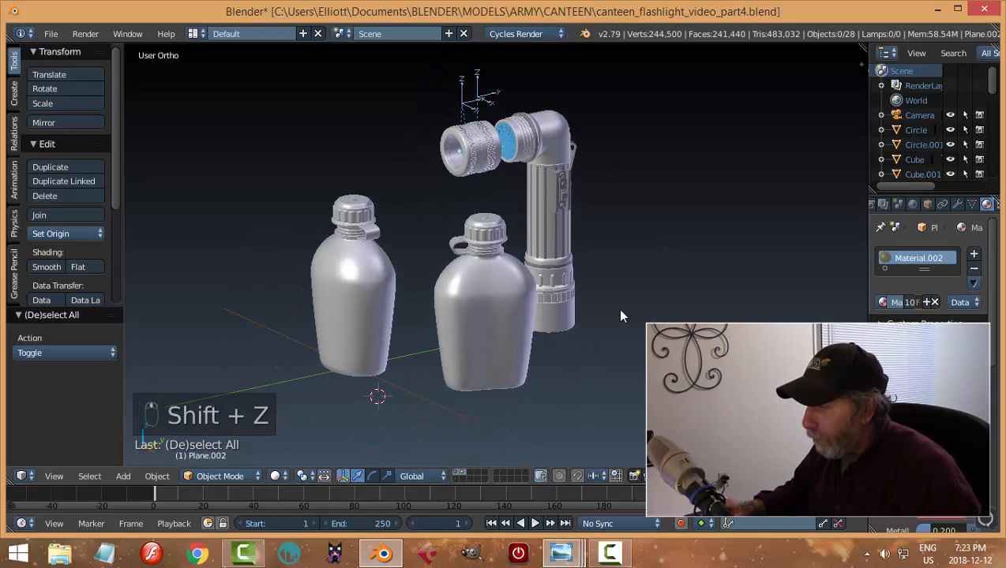
# Show the layer with the camera, lights and ground plane as well, and check the whole scene in rendered shading
pyautogui.click(456, 477)
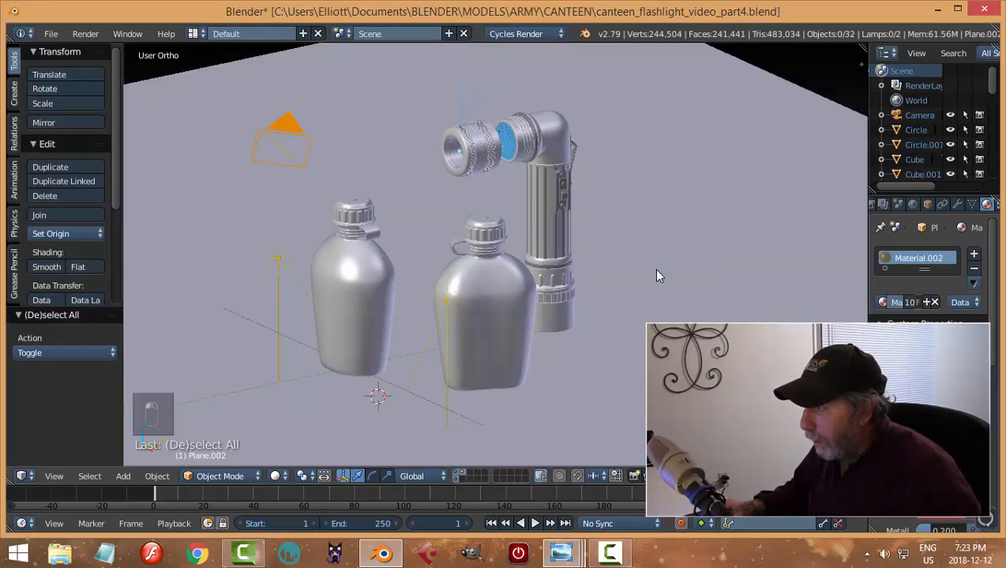
pyautogui.moveTo(659, 276); pyautogui.dragTo(650, 285, button='middle')
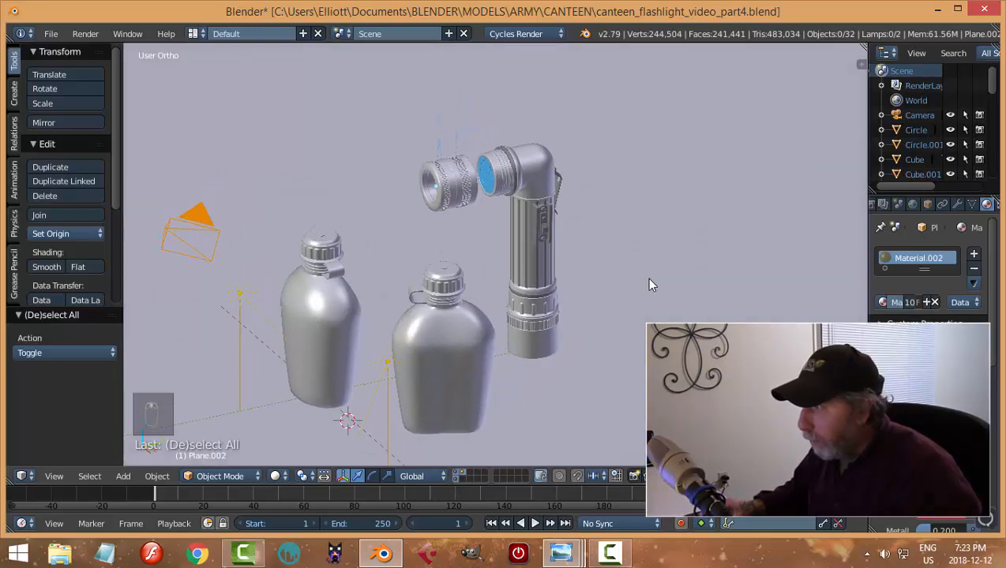
pyautogui.hotkey('shift', 'z')
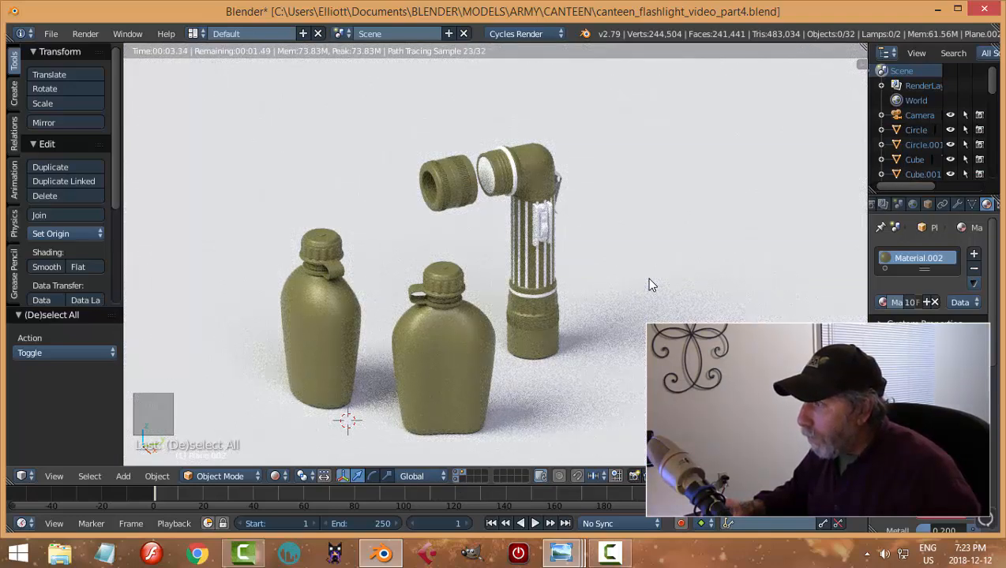
pyautogui.scroll(1, 649, 282)
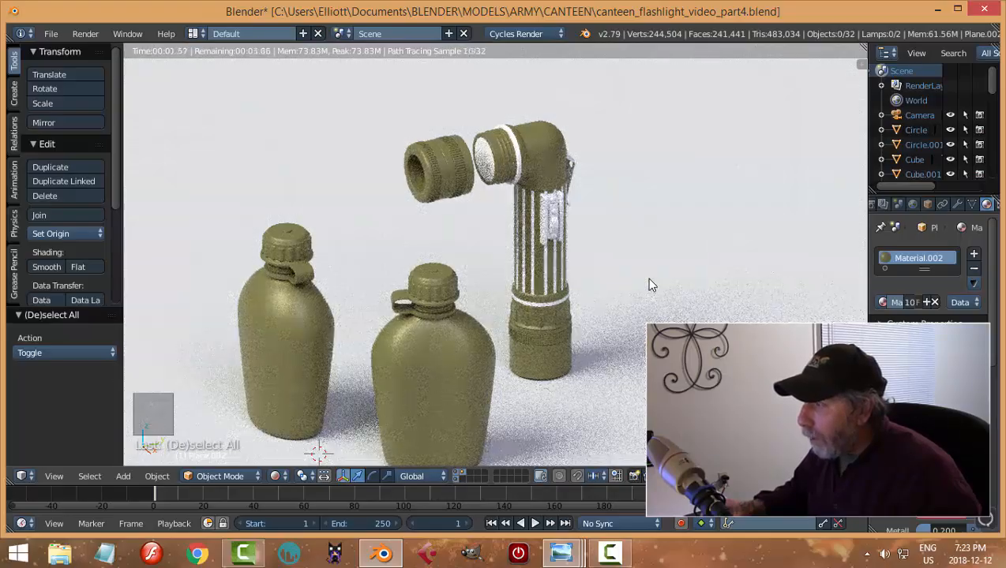
pyautogui.scroll(3, 649, 283)
pyautogui.scroll(-1, 649, 282)
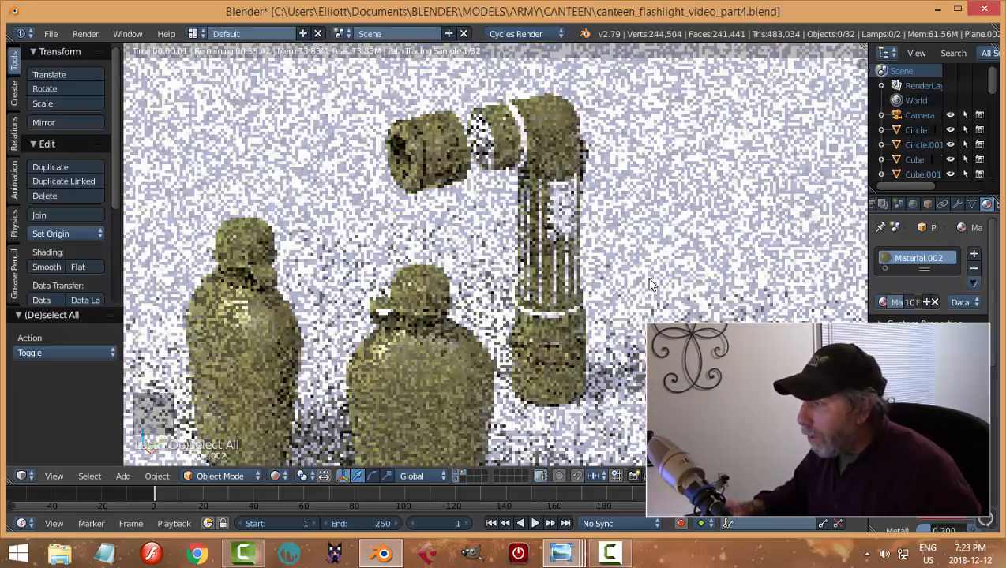
pyautogui.hotkey('shift', 'z')
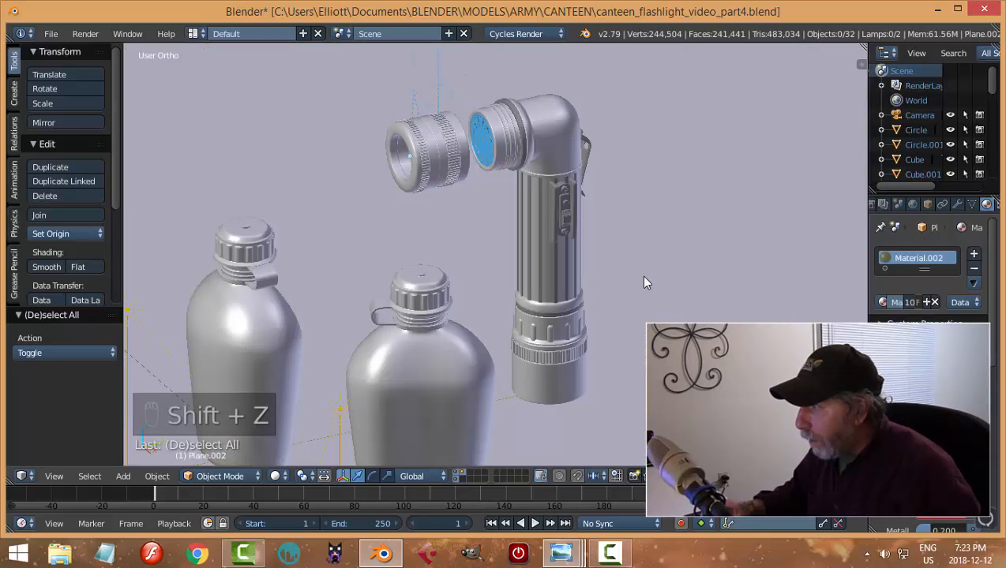
# Save the scene over canteen_flashlight_video_part4.blend
pyautogui.scroll(4, 693, 235)
pyautogui.hotkey('ctrl', 's')
pyautogui.click(647, 283)
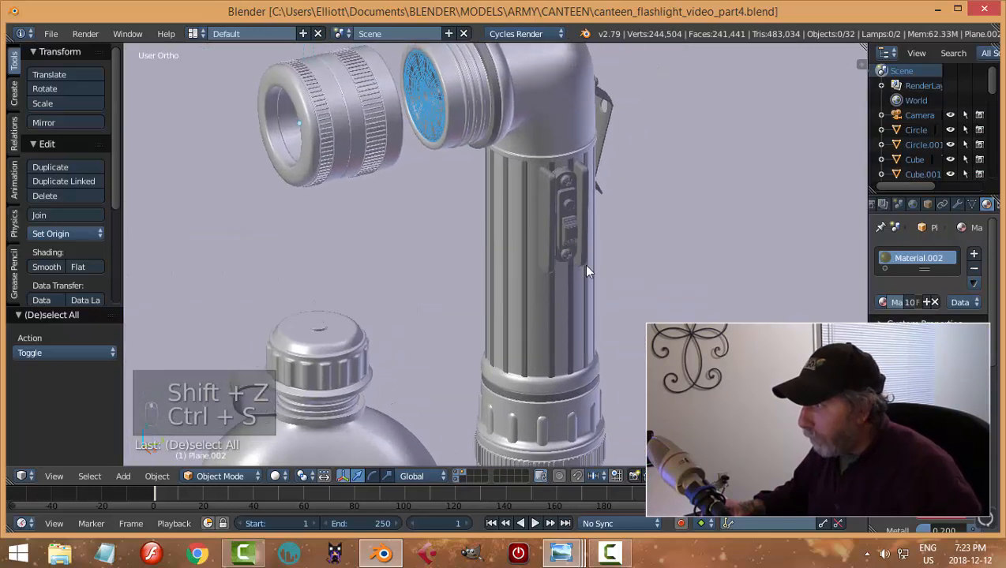
# Assign Material.002 to the flashlight barrel's ribs and both guard bars beside the switch, and clear the selection
pyautogui.rightClick(526, 214)
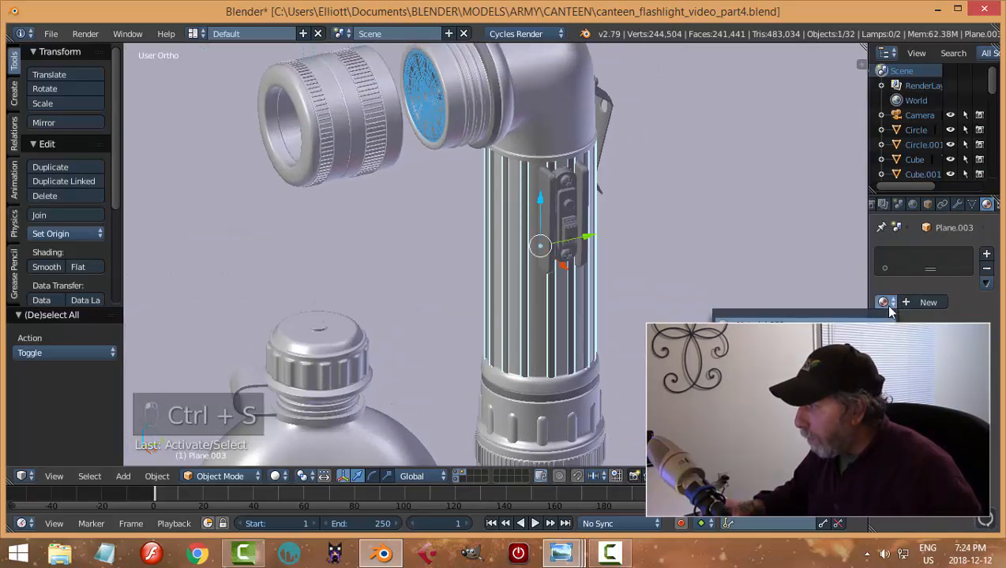
pyautogui.click(755, 326)
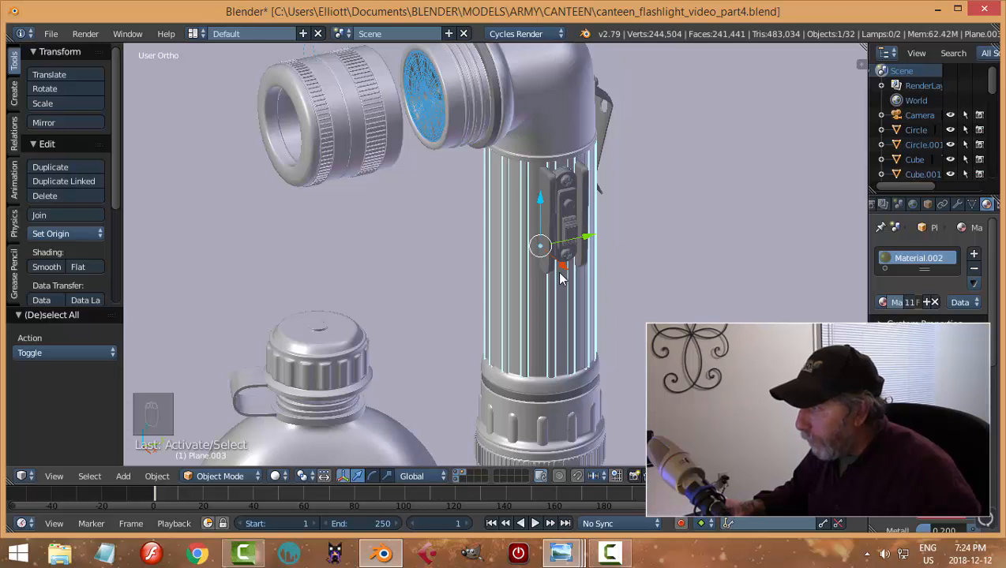
pyautogui.rightClick(551, 185)
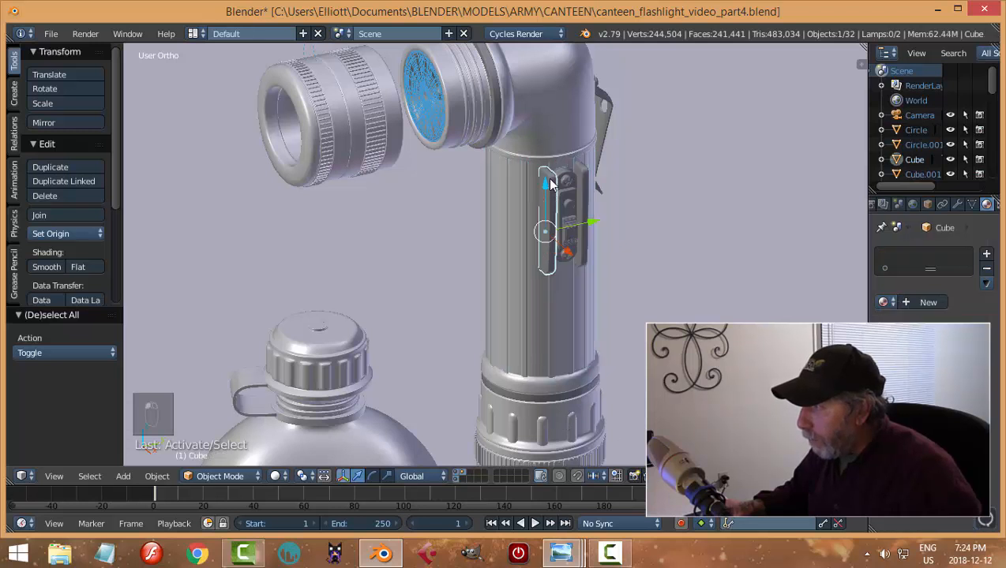
pyautogui.click(884, 302)
pyautogui.click(789, 315)
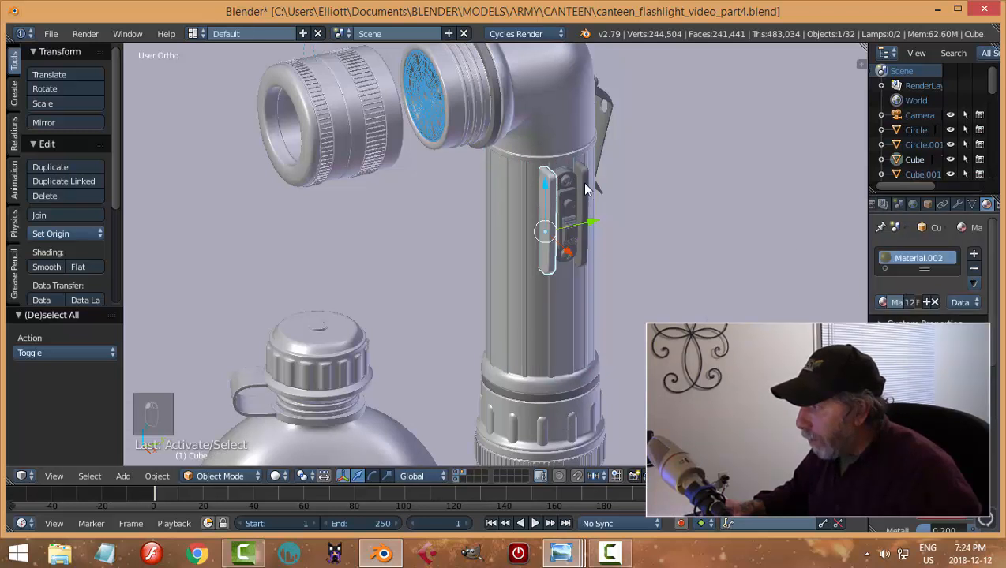
pyautogui.rightClick(582, 182)
pyautogui.click(883, 302)
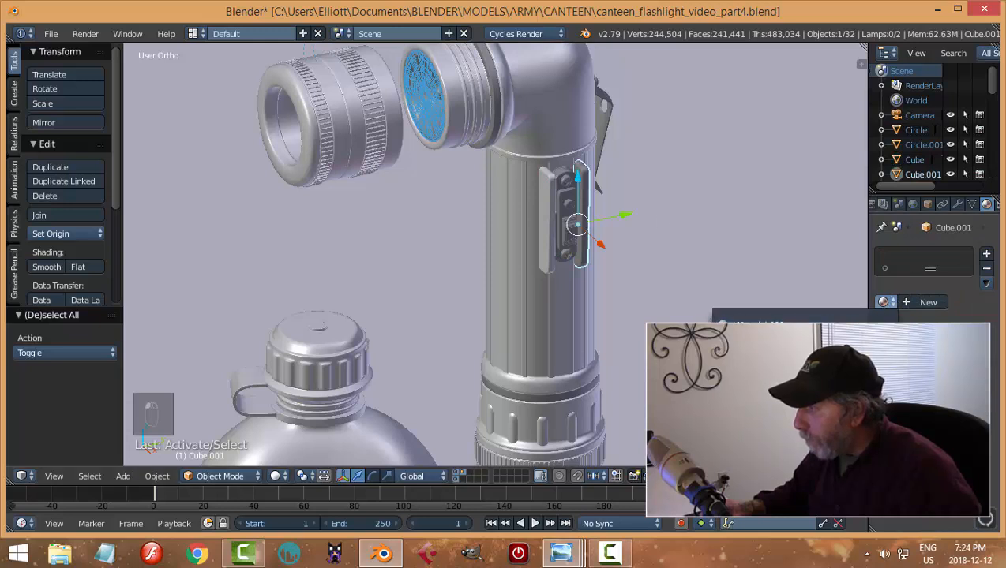
pyautogui.click(789, 316)
pyautogui.press('a')
# Make a separate copy of Material.002 on the guard bar beside the switch and rename the copy BLACK
pyautogui.scroll(2, 676, 280)
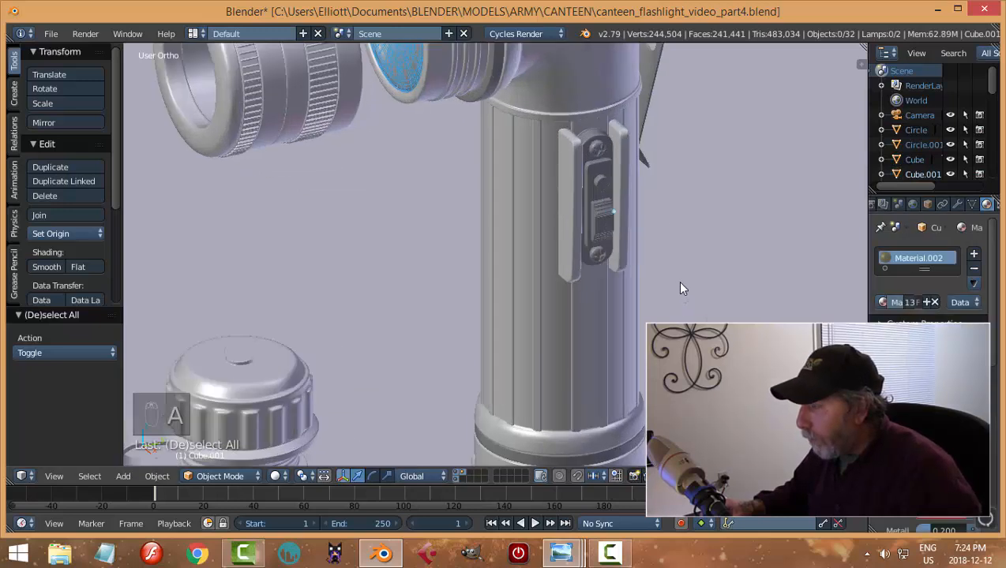
pyautogui.scroll(-2, 676, 281)
pyautogui.moveTo(688, 272); pyautogui.dragTo(551, 276, button='middle')
pyautogui.moveTo(552, 276); pyautogui.dragTo(658, 251, button='middle')
pyautogui.scroll(3, 640, 272)
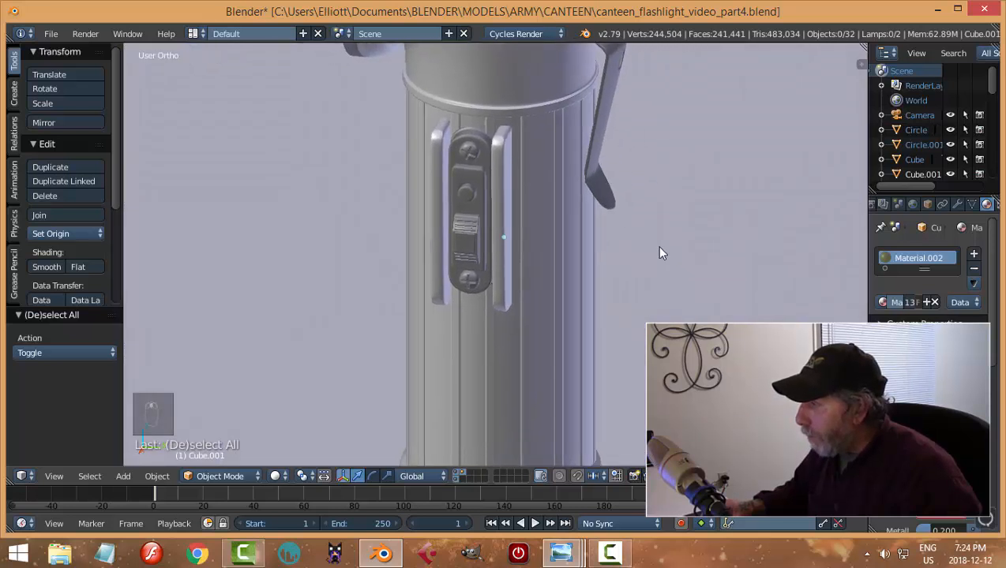
pyautogui.click(926, 302)
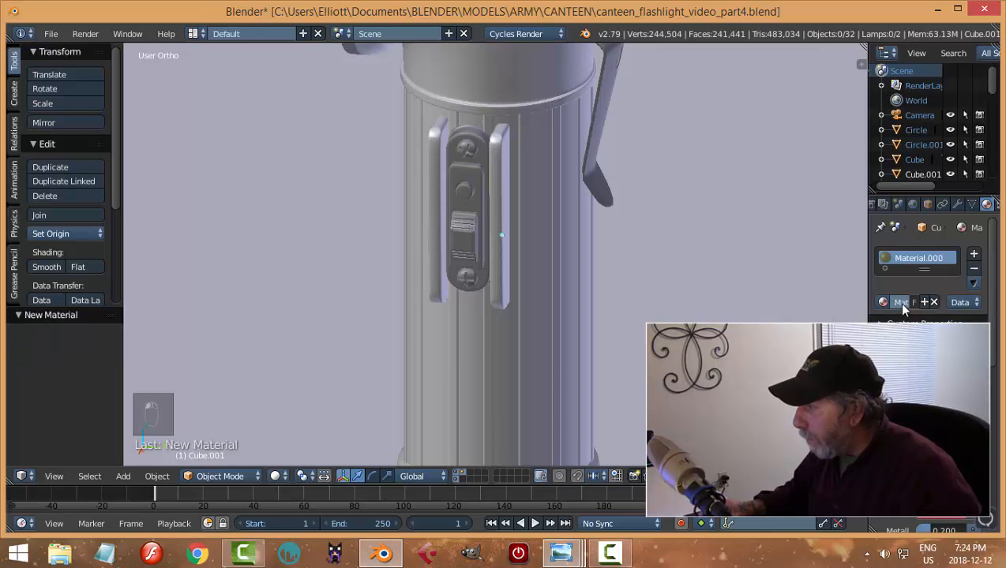
pyautogui.click(897, 302)
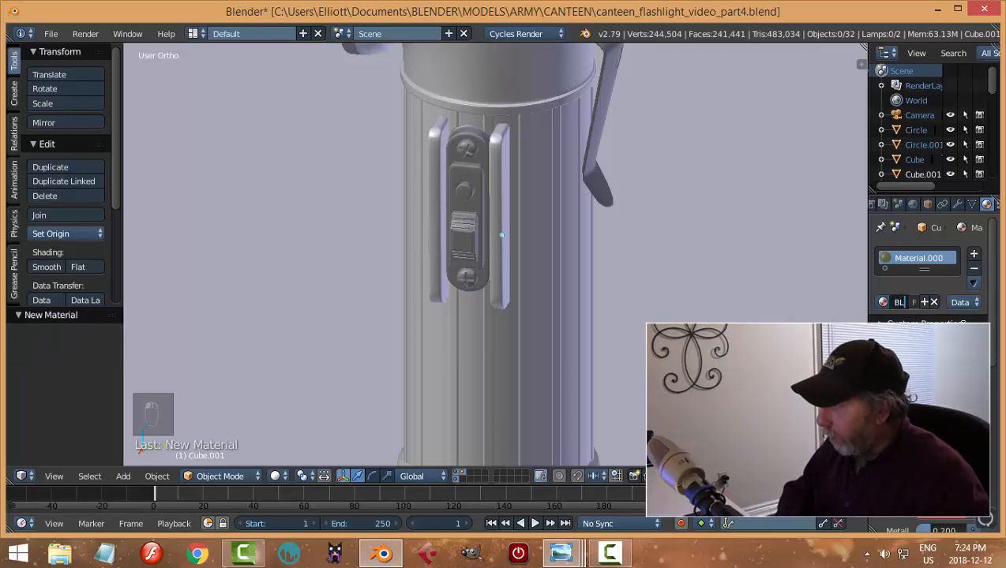
pyautogui.write('BLACK')
pyautogui.press('Return')
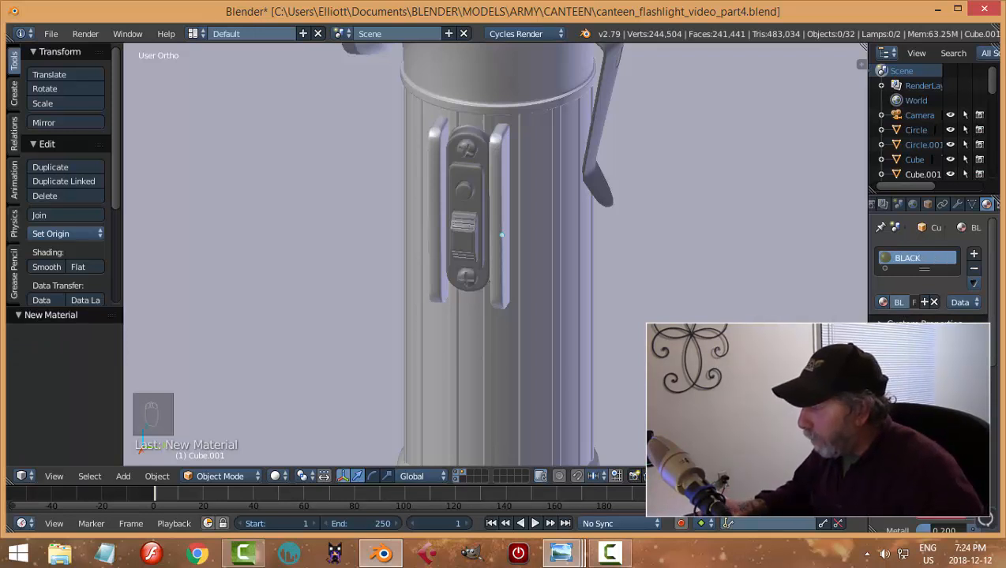
# Assign the BLACK material to the switch's raised face plate and change its base color to a neutral near-black
pyautogui.rightClick(478, 198)
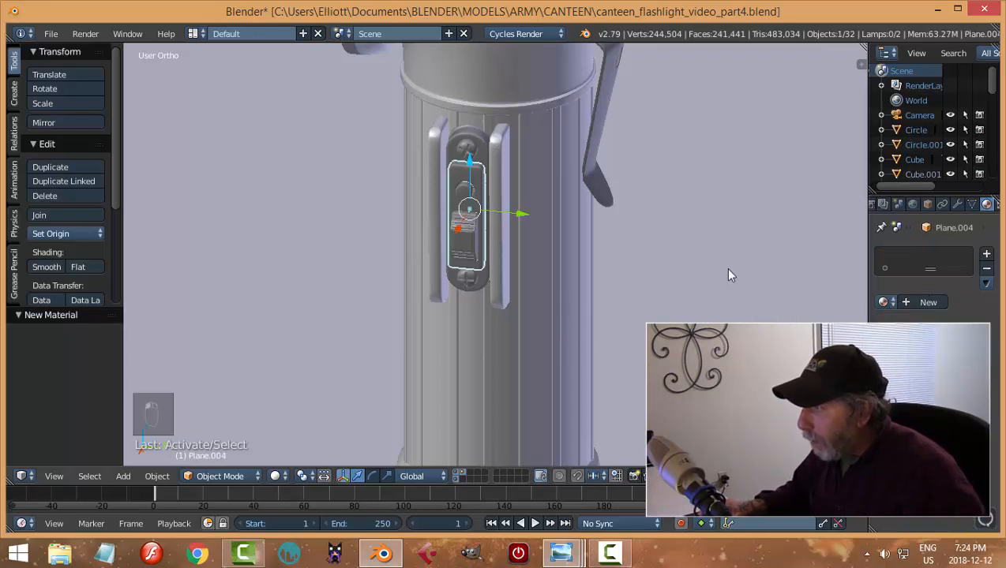
pyautogui.click(885, 303)
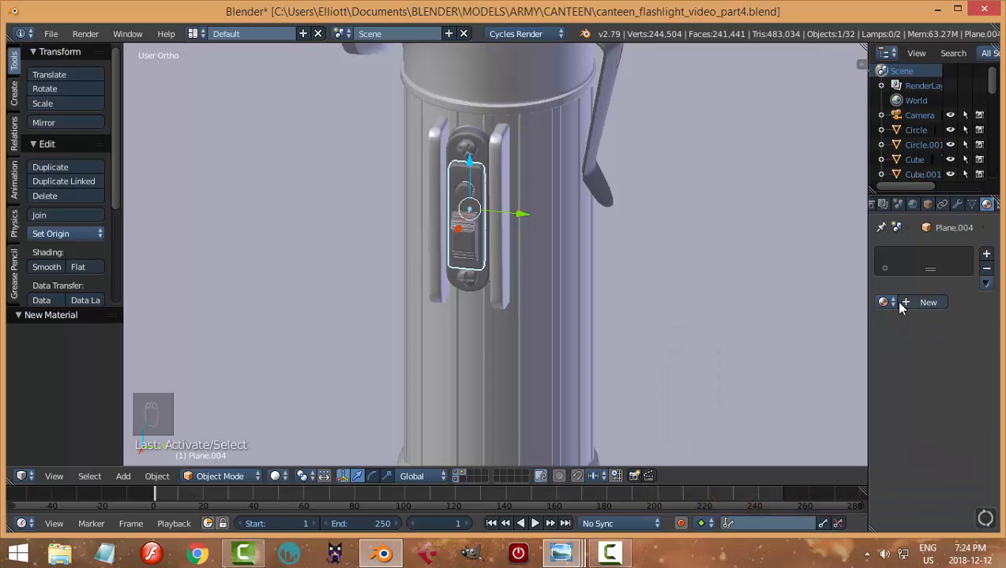
pyautogui.click(885, 303)
pyautogui.click(813, 322)
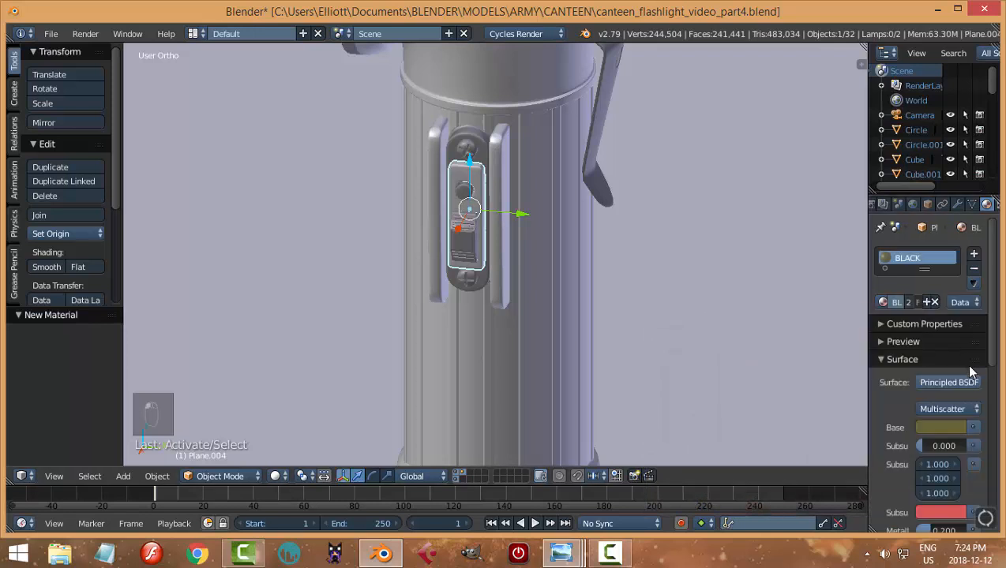
pyautogui.click(938, 430)
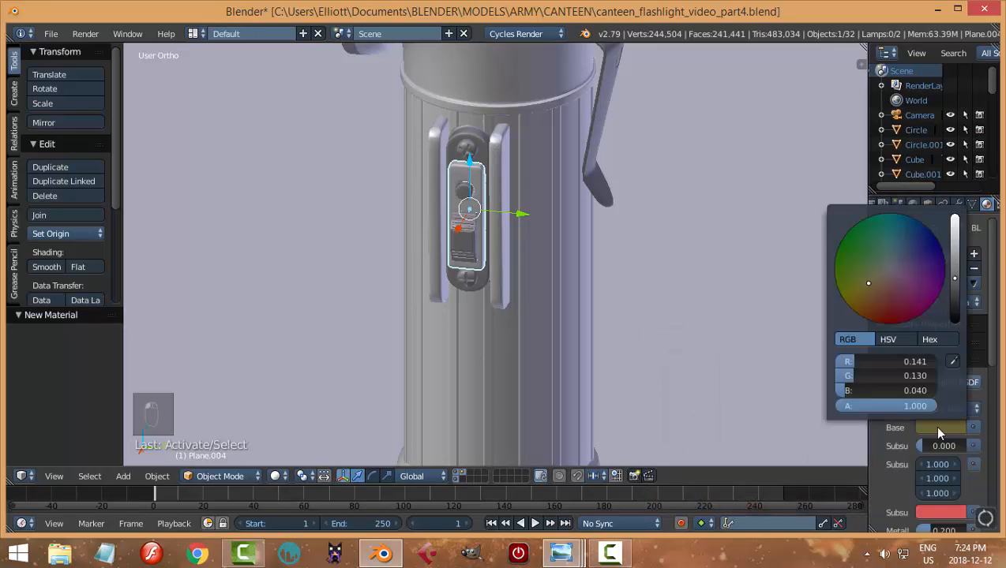
pyautogui.click(889, 266)
pyautogui.moveTo(956, 286); pyautogui.dragTo(954, 313)
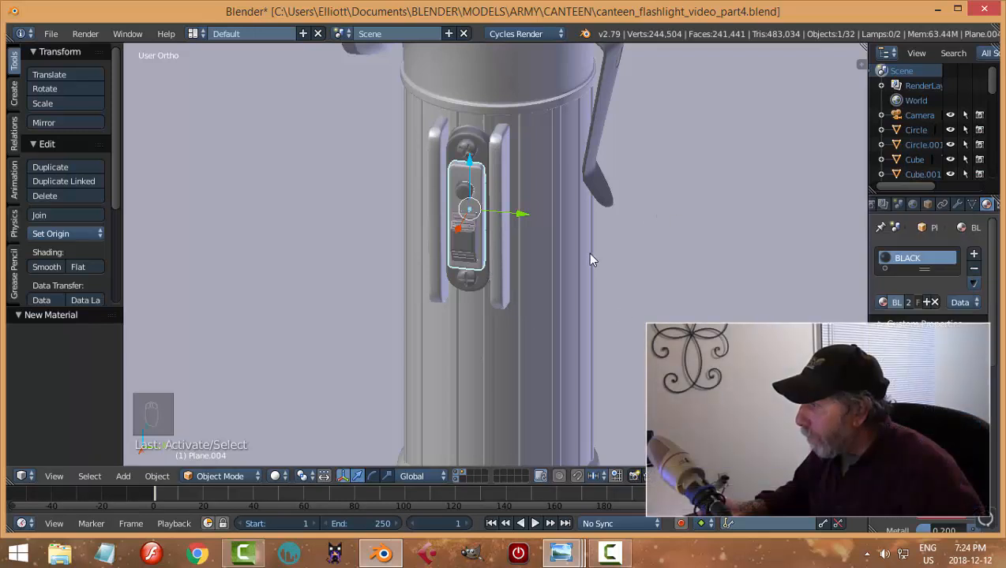
# Check the switch in rendered shading, return to solid shading, and set the BLACK material's metallic value to 0.35
pyautogui.scroll(1, 561, 251)
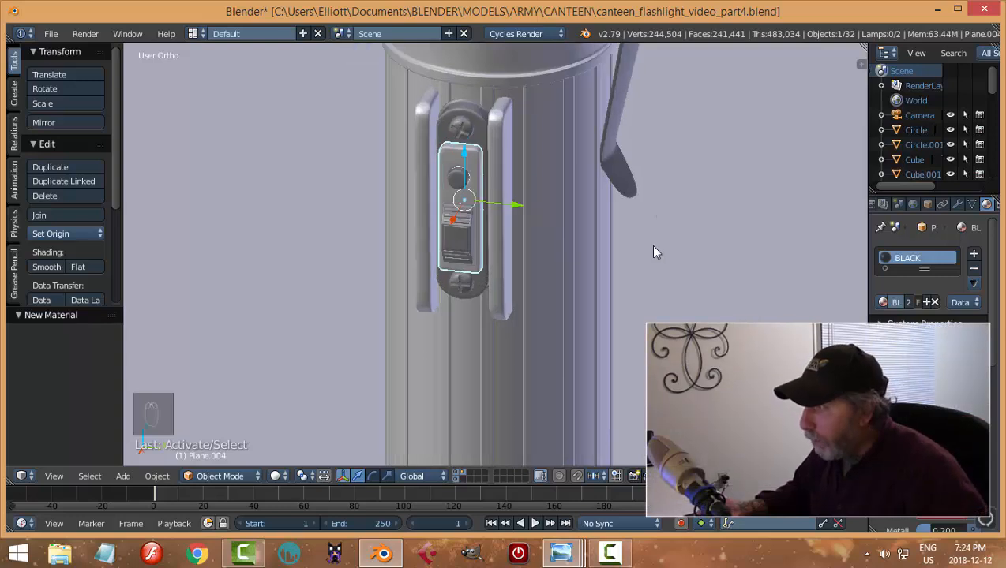
pyautogui.hotkey('shift', 'z')
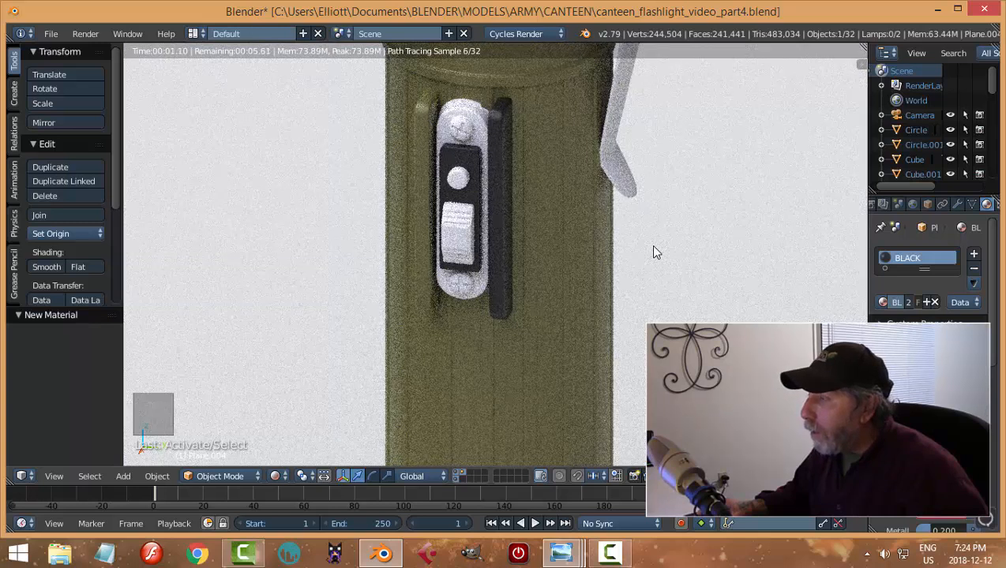
pyautogui.hotkey('shift', 'z')
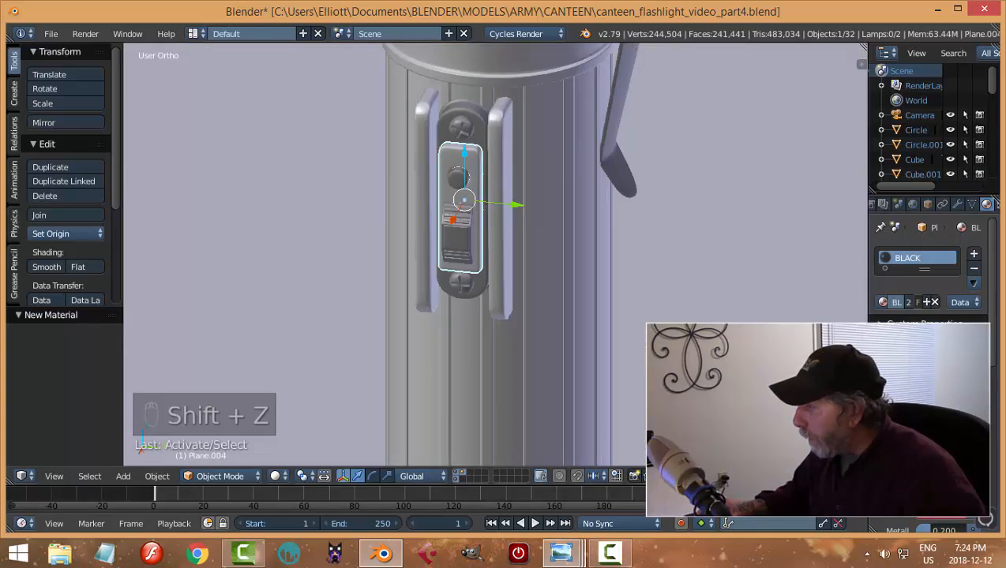
pyautogui.scroll(-10, 993, 357)
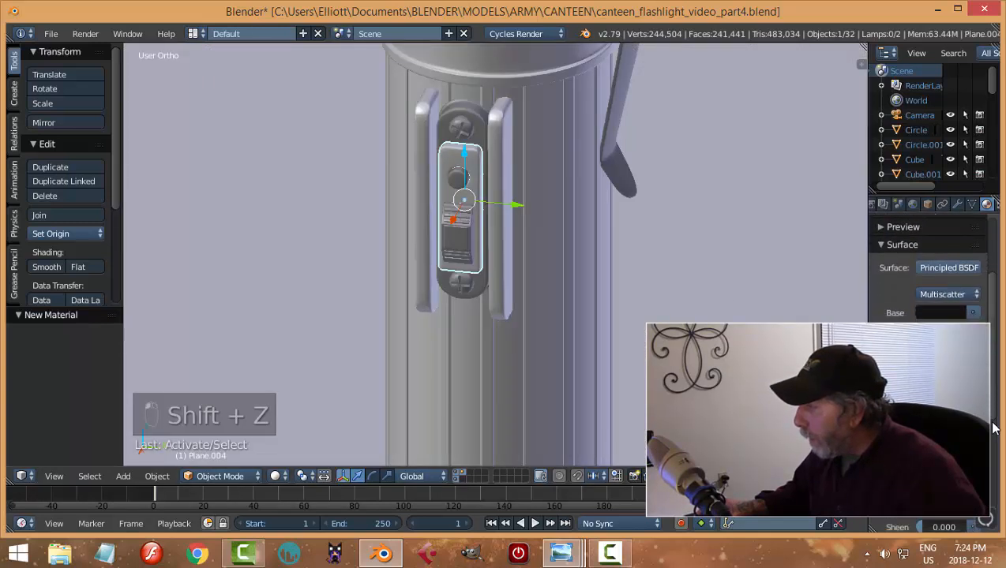
pyautogui.click(940, 309)
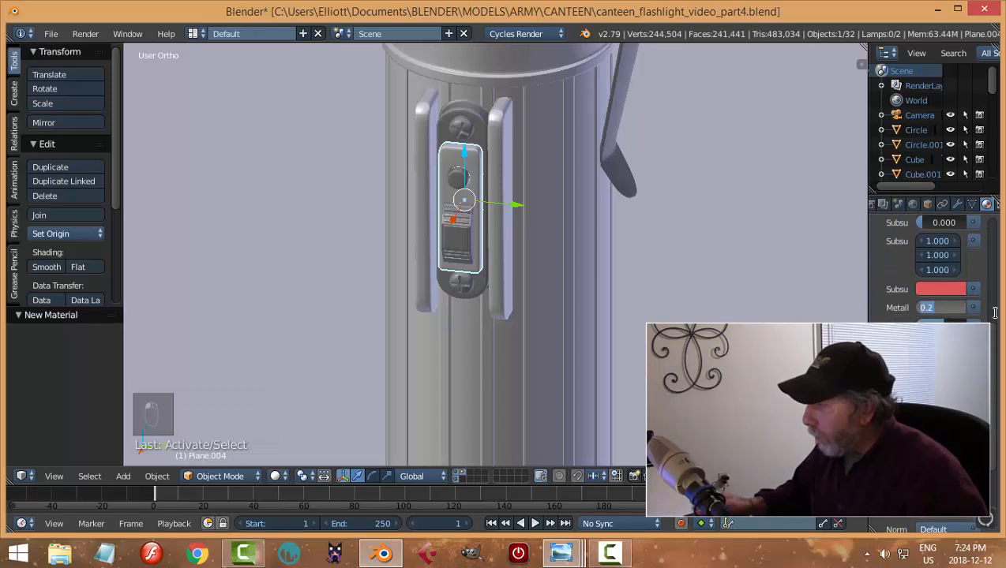
pyautogui.write('0.')
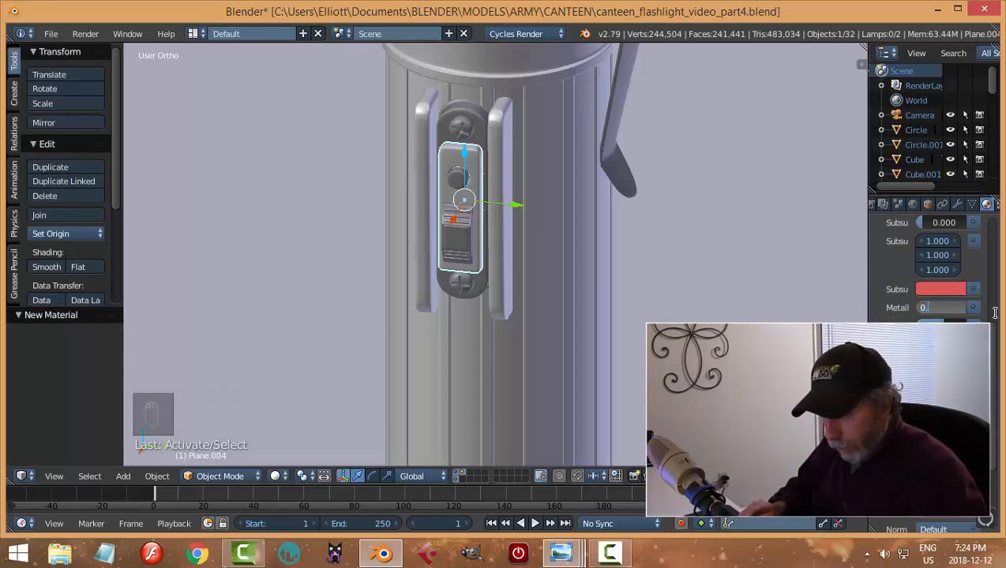
pyautogui.write('35')
pyautogui.press('Return')
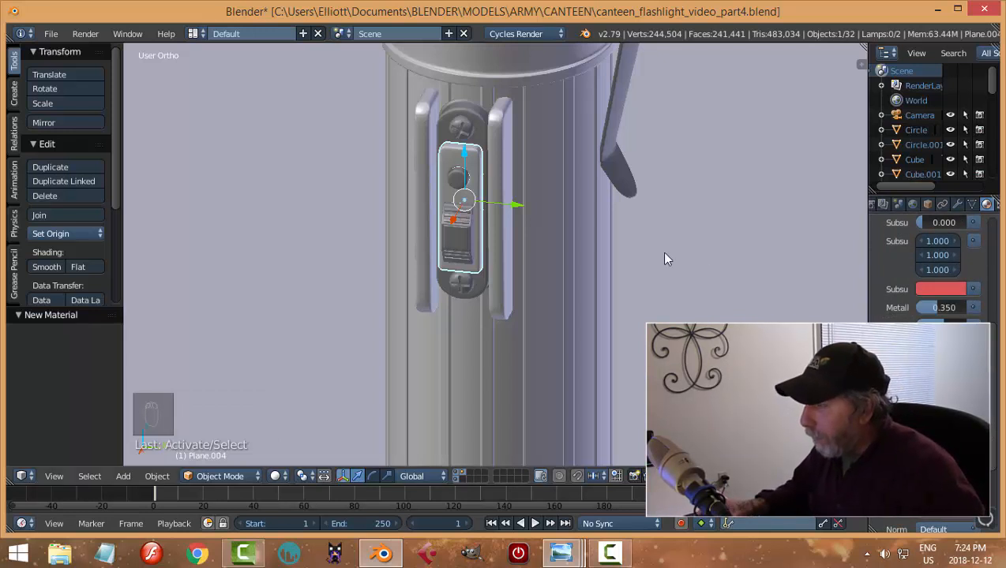
# Assign the BLACK material to the switch's round button and its ribbed slider
pyautogui.rightClick(462, 185)
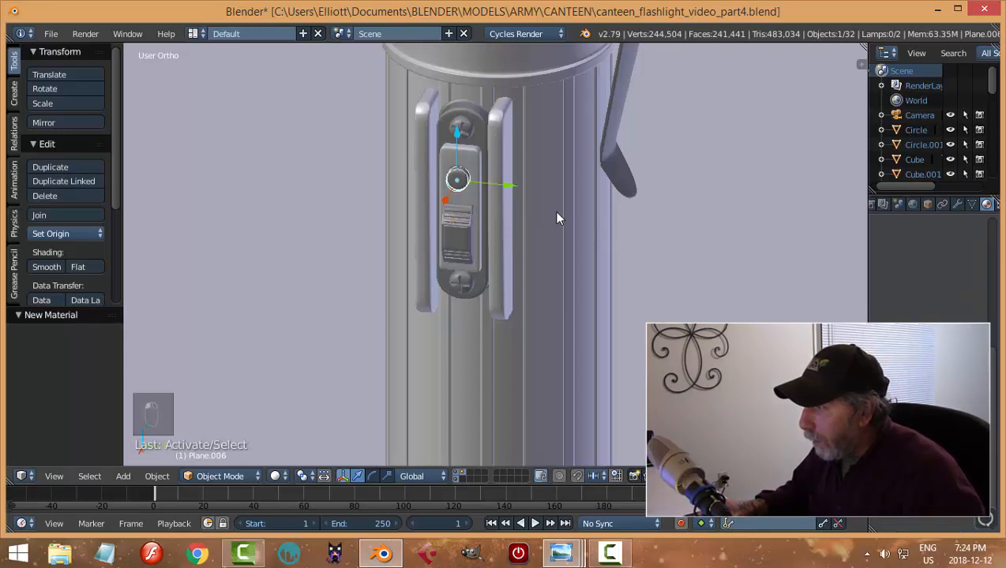
pyautogui.click(880, 230)
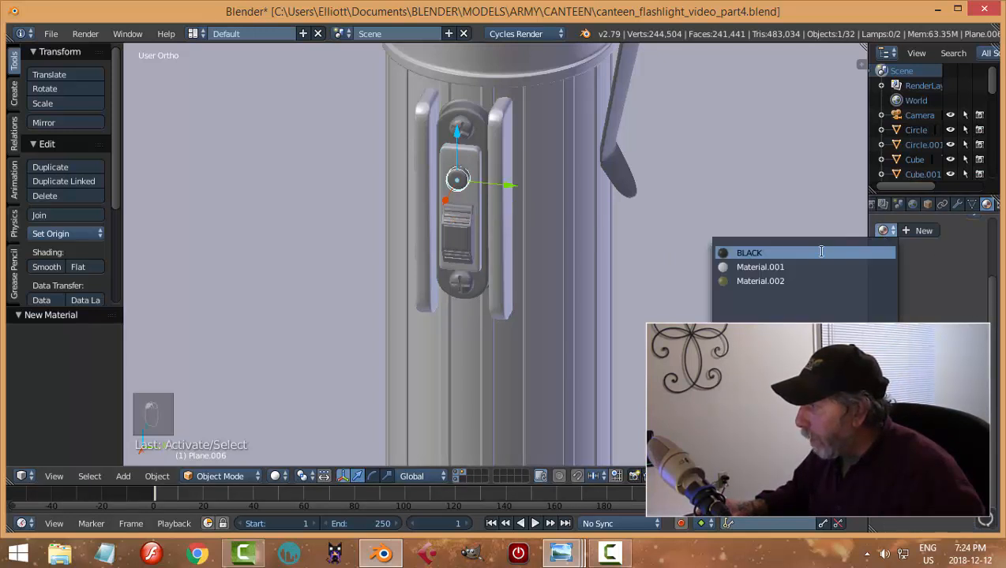
pyautogui.click(774, 249)
pyautogui.scroll(2, 642, 279)
pyautogui.rightClick(449, 266)
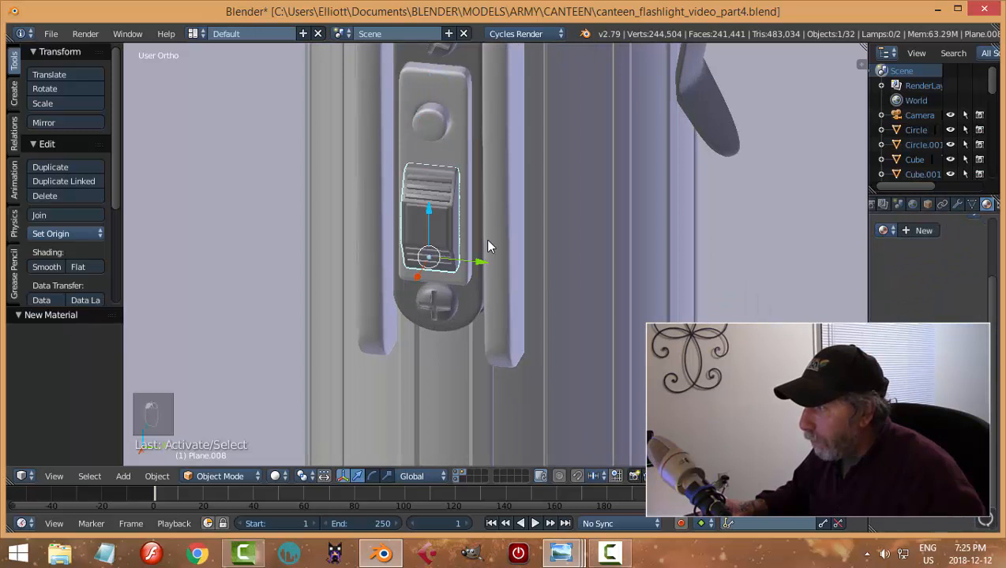
pyautogui.click(881, 230)
pyautogui.click(792, 253)
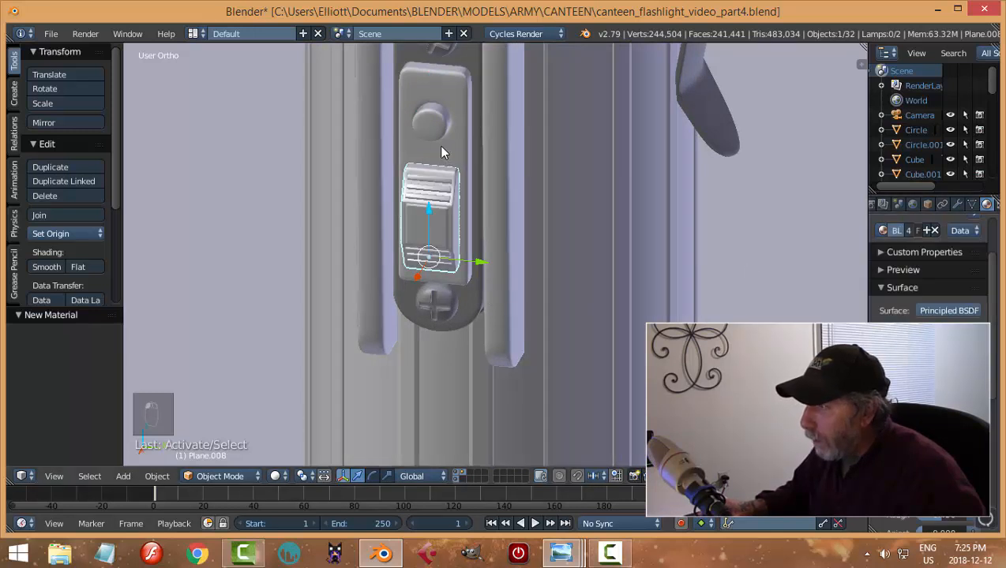
# Assign the BLACK material to the rounded backing plate that holds the switch's two screws
pyautogui.rightClick(472, 63)
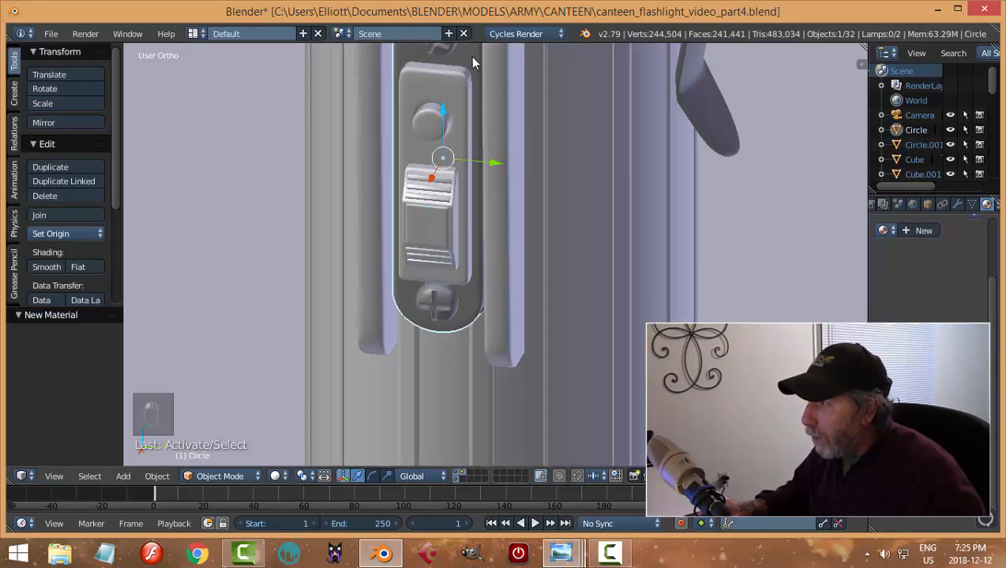
pyautogui.click(881, 230)
pyautogui.click(789, 249)
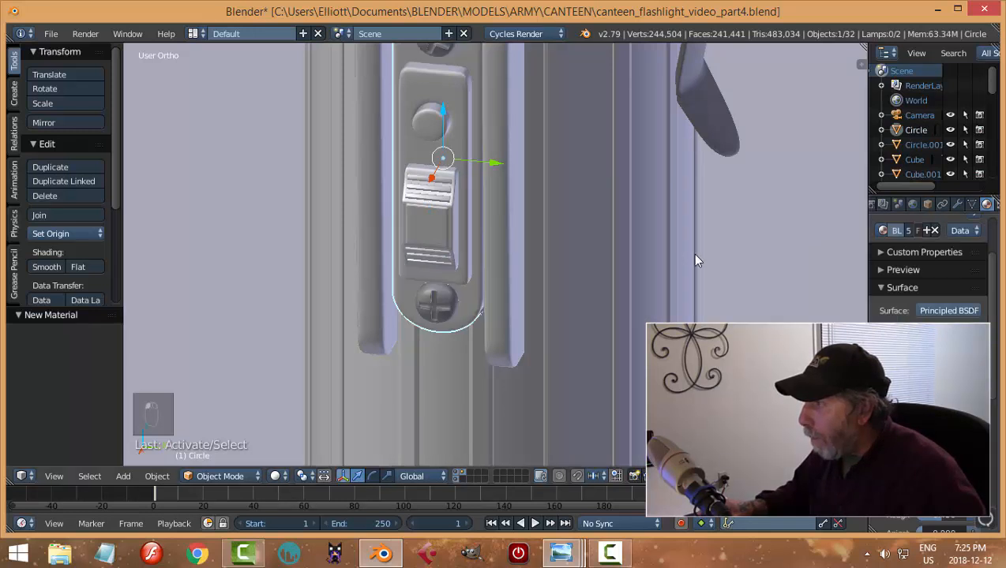
pyautogui.keyDown('shift'); pyautogui.moveTo(596, 190); pyautogui.dragTo(625, 314, button='middle'); pyautogui.keyUp('shift')
pyautogui.scroll(-2, 625, 314)
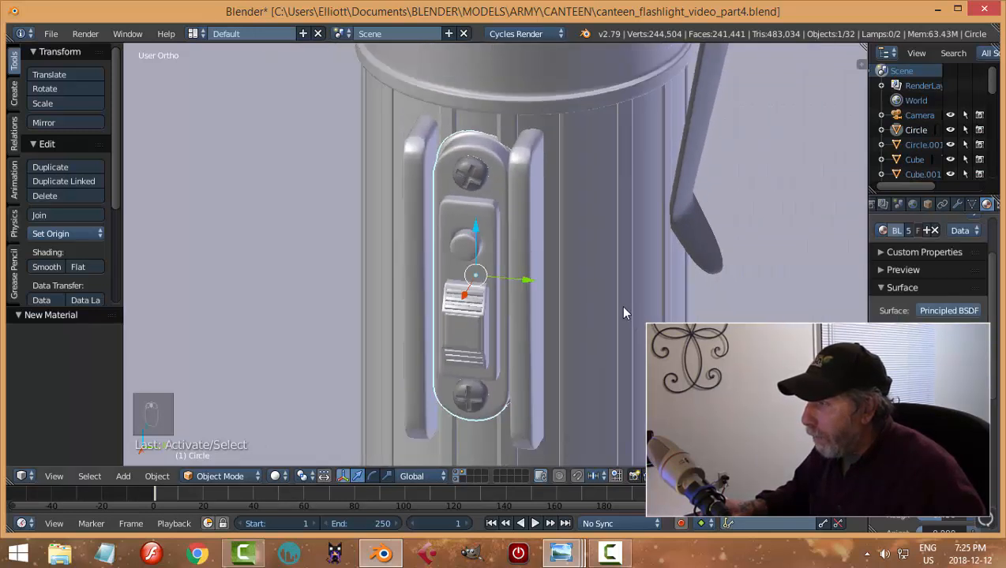
# Switch the guard bar from BLACK back to Material.002 and clear the selection
pyautogui.rightClick(520, 220)
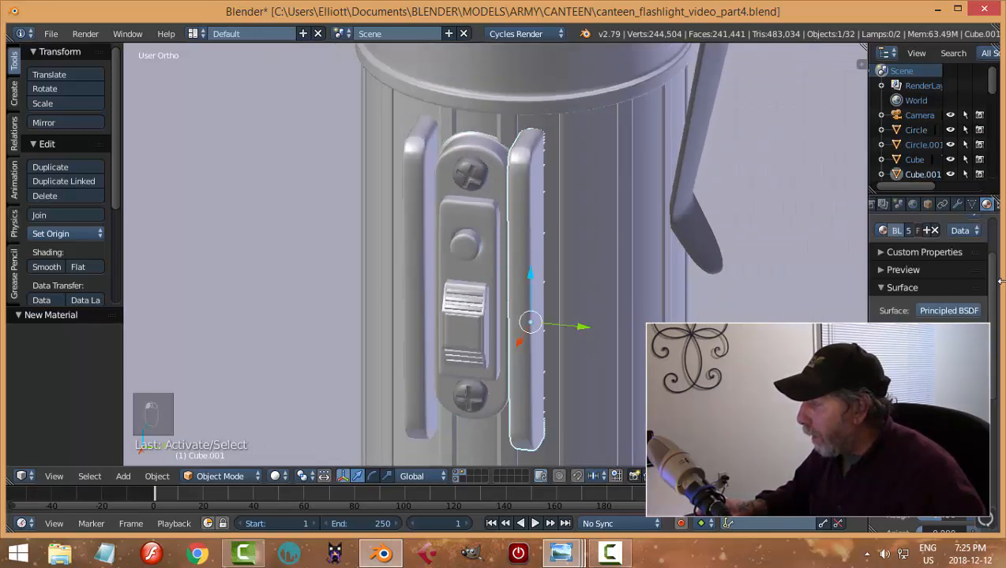
pyautogui.scroll(3, 996, 290)
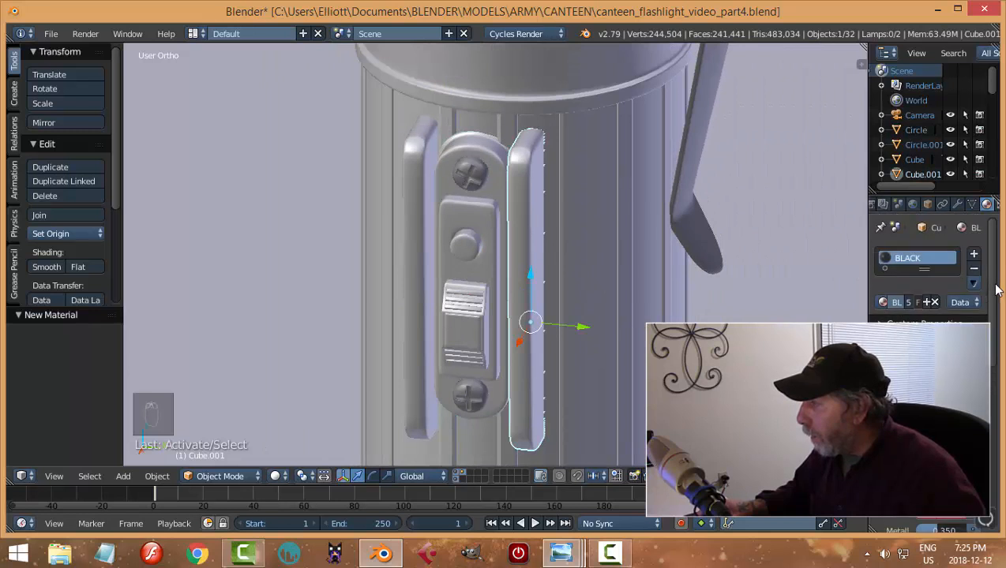
pyautogui.click(882, 303)
pyautogui.click(706, 309)
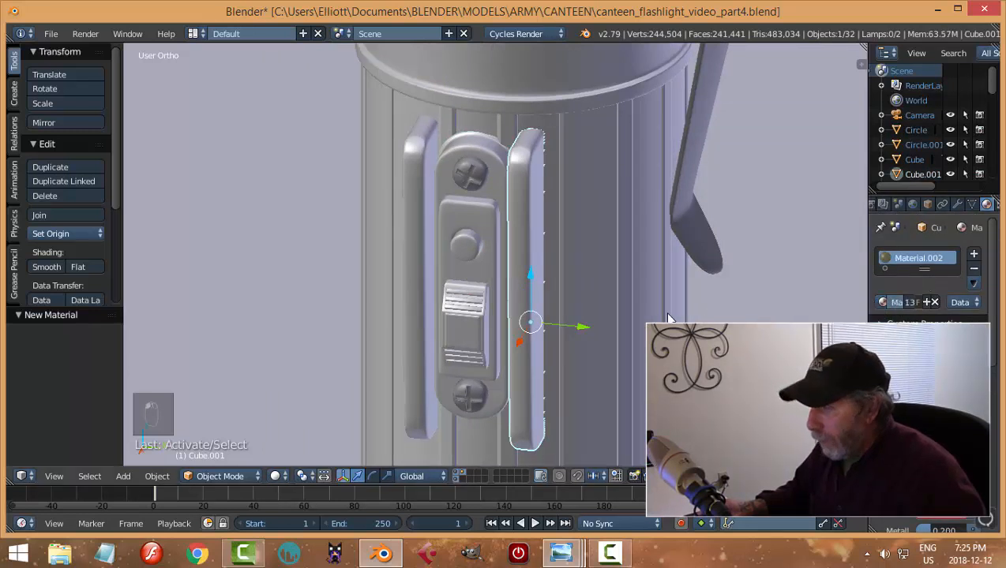
pyautogui.press('a')
# Examine the black switch and olive guard bars in rendered shading against the reference photos, and return to solid shading
pyautogui.hotkey('shift', 'z')
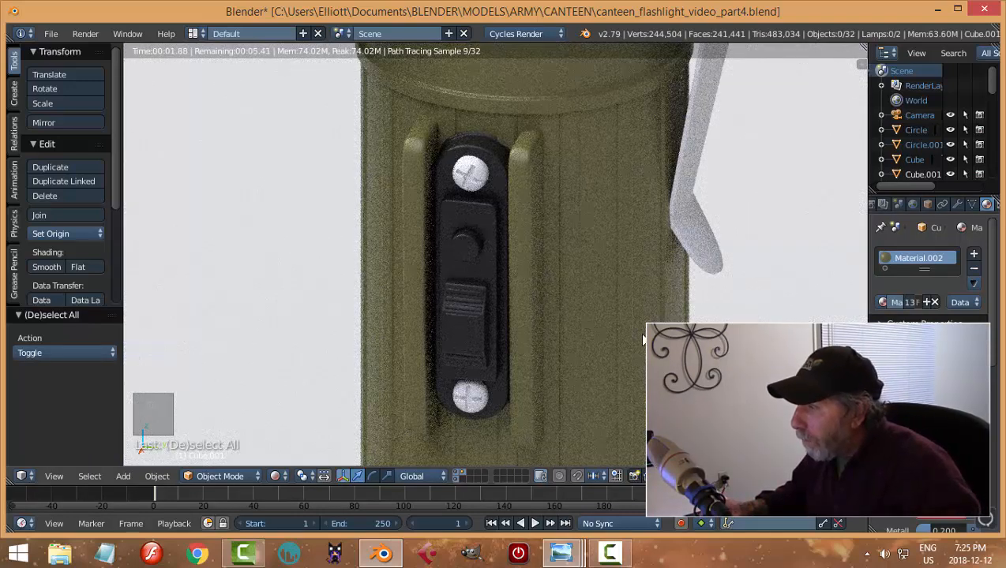
pyautogui.moveTo(550, 554)
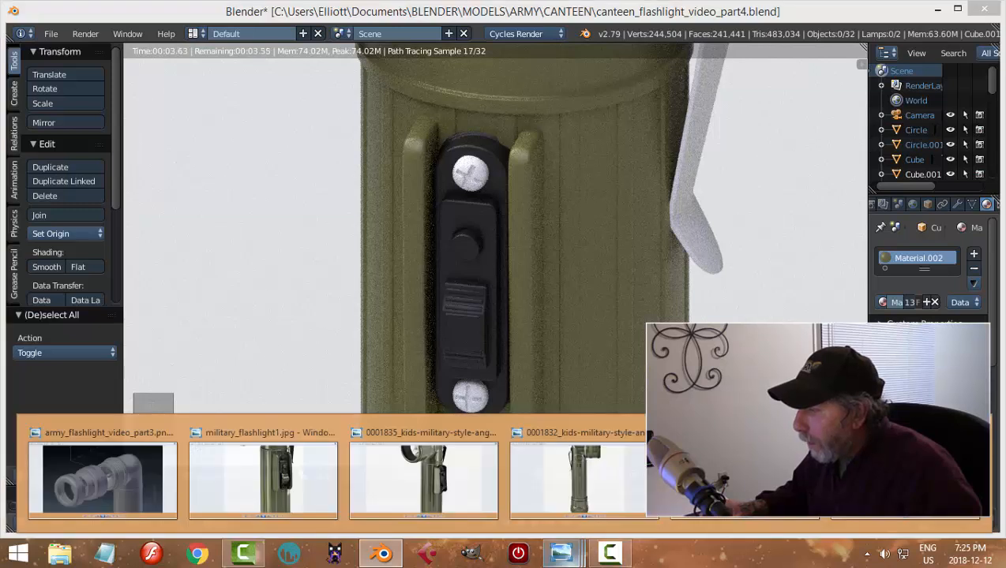
pyautogui.moveTo(745, 479)
pyautogui.moveTo(904, 480)
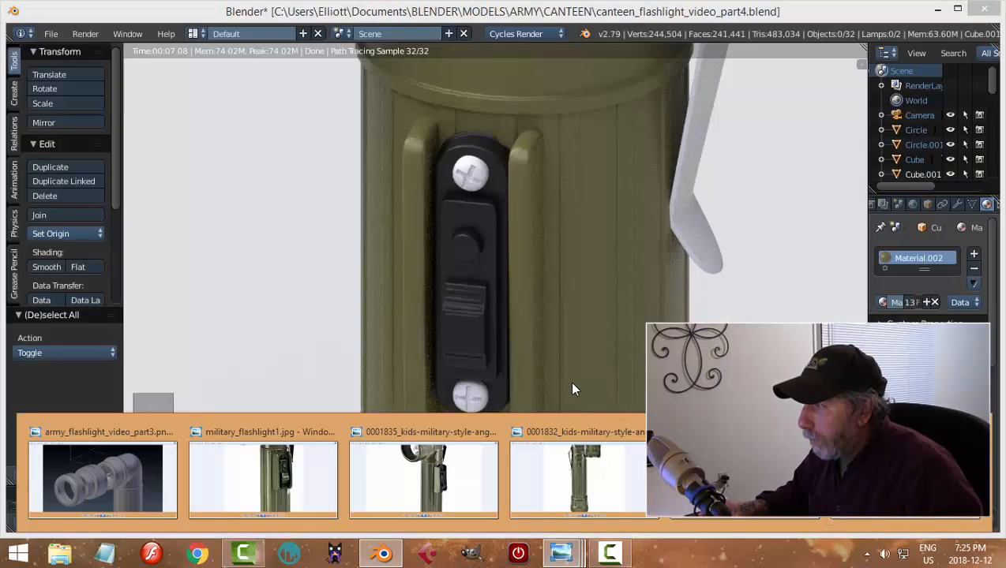
pyautogui.moveTo(675, 310); pyautogui.dragTo(728, 379, button='middle')
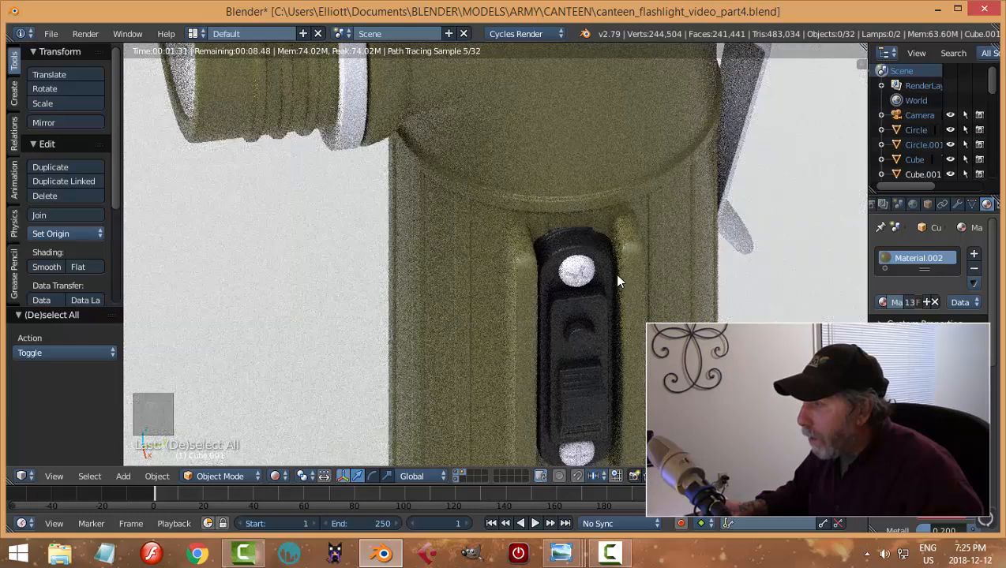
pyautogui.moveTo(683, 300); pyautogui.dragTo(576, 230, button='middle')
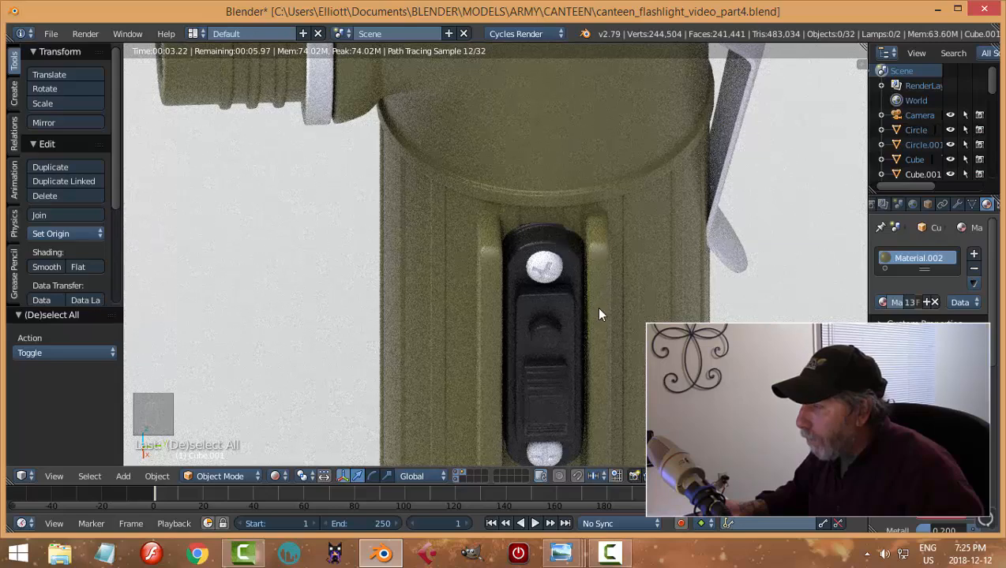
pyautogui.moveTo(608, 319)
pyautogui.mouseDown(button='middle')
pyautogui.moveTo(646, 303)
pyautogui.moveTo(684, 307)
pyautogui.moveTo(633, 299)
pyautogui.mouseUp(button='middle')
pyautogui.hotkey('shift', 'z')
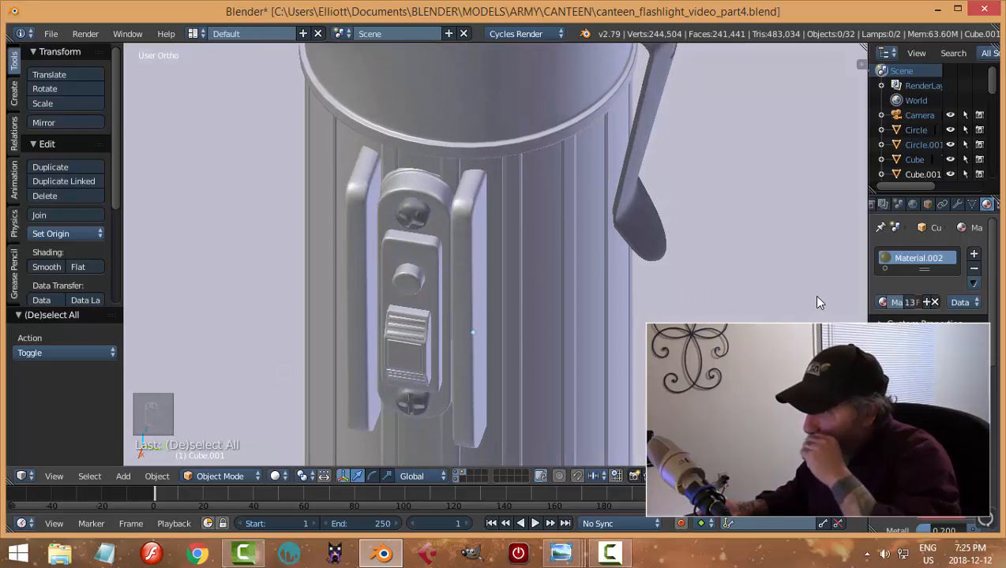
# Select the switch's upper screw, split the 3D view side by side, and turn one half into a Node Editor without sidebars
pyautogui.rightClick(418, 217)
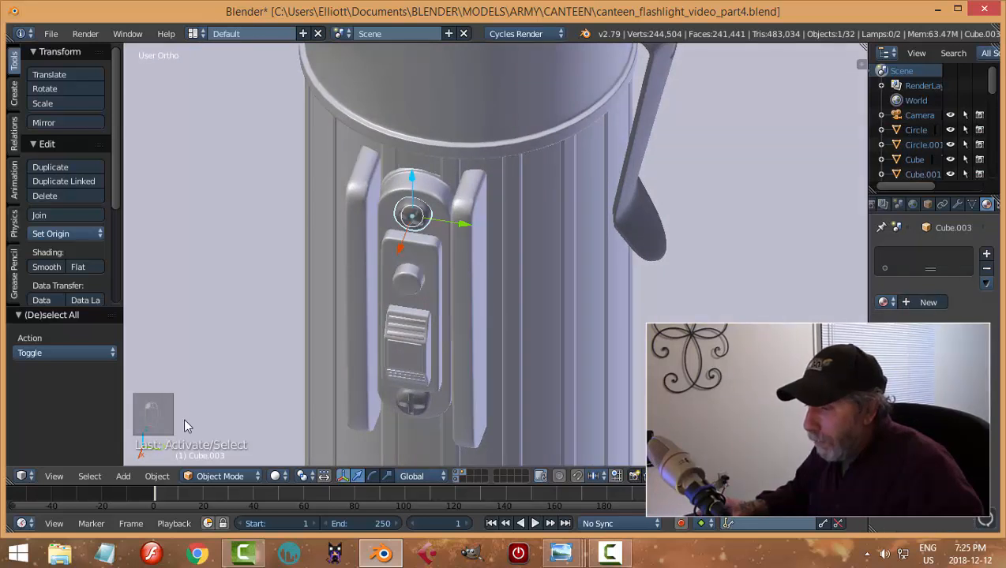
pyautogui.moveTo(8, 482); pyautogui.dragTo(460, 348)
pyautogui.press('t')
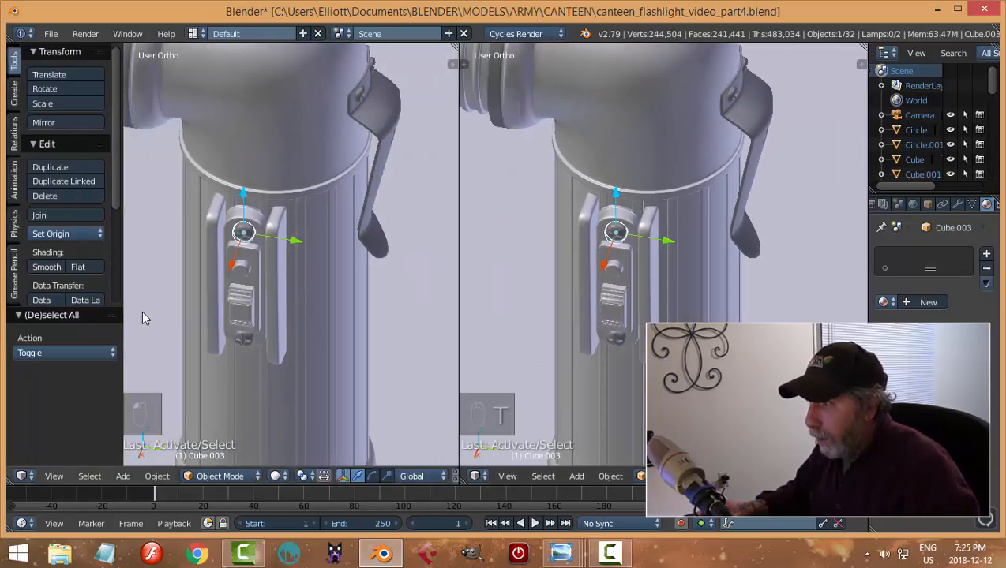
pyautogui.press('t')
pyautogui.click(22, 476)
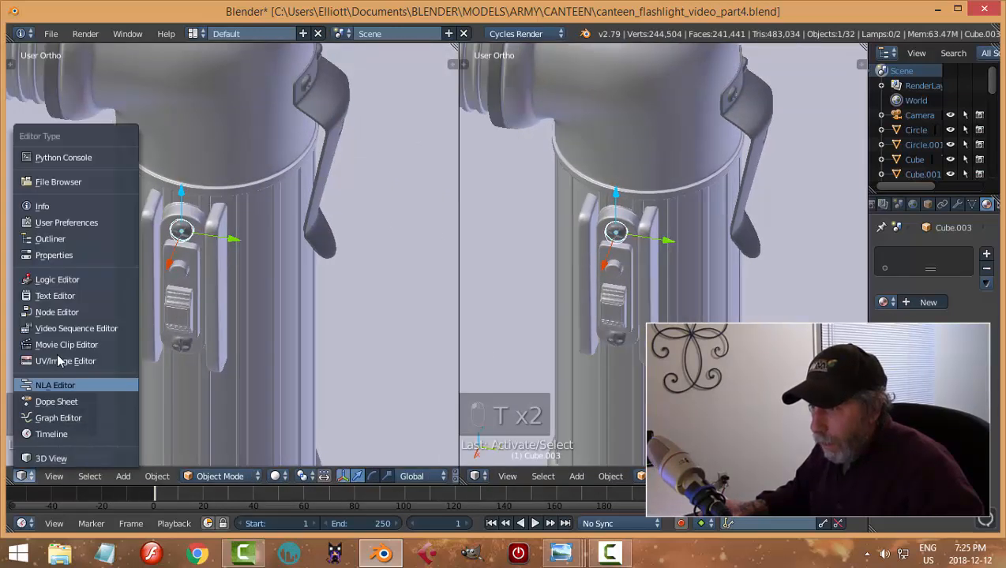
pyautogui.click(63, 312)
pyautogui.press('n')
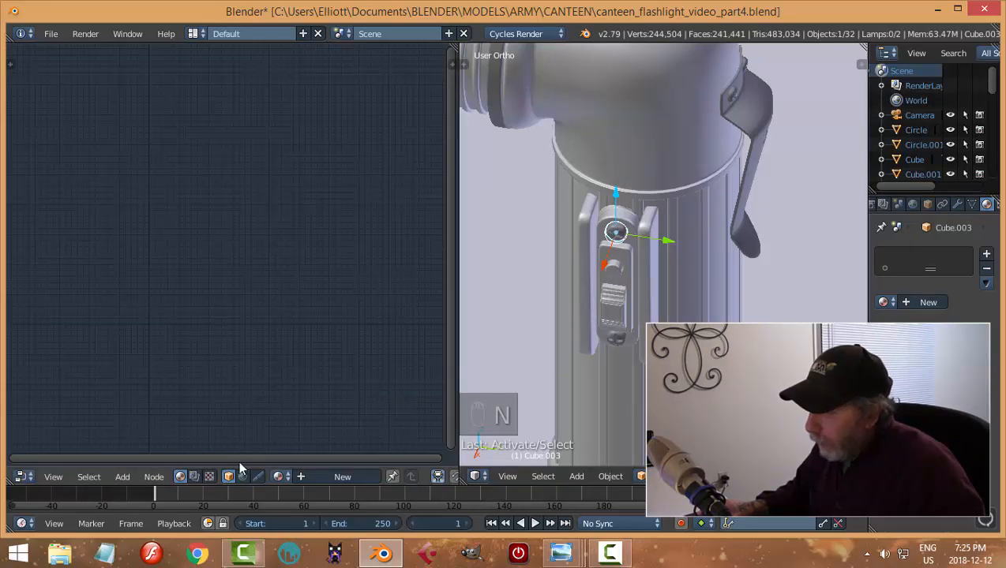
# Create a new material for the upper screw and delete its default Diffuse BSDF node
pyautogui.click(332, 476)
pyautogui.moveTo(247, 326); pyautogui.dragTo(271, 301, button='middle')
pyautogui.scroll(4, 323, 324)
pyautogui.scroll(3, 310, 360)
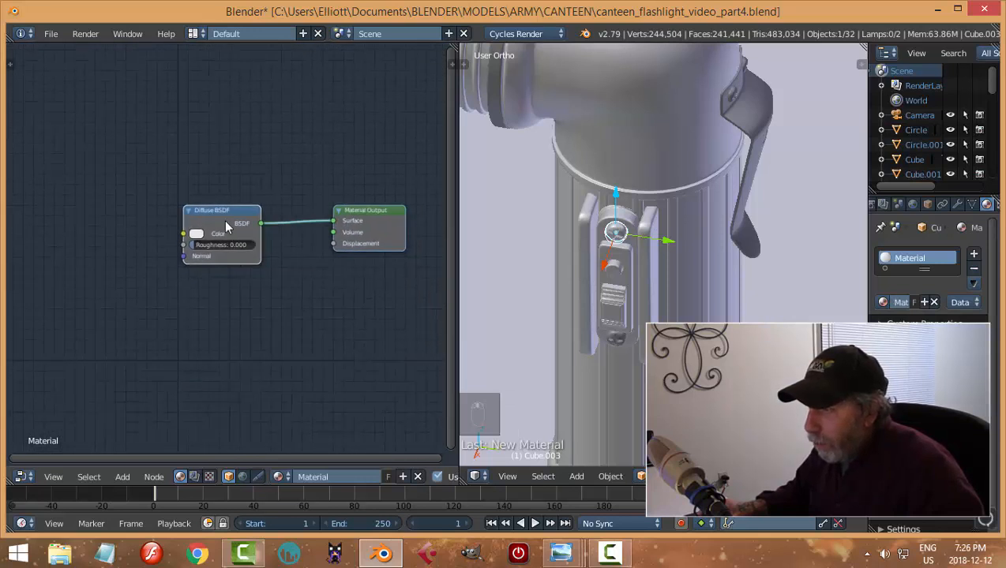
pyautogui.rightClick(222, 208)
pyautogui.press('x')
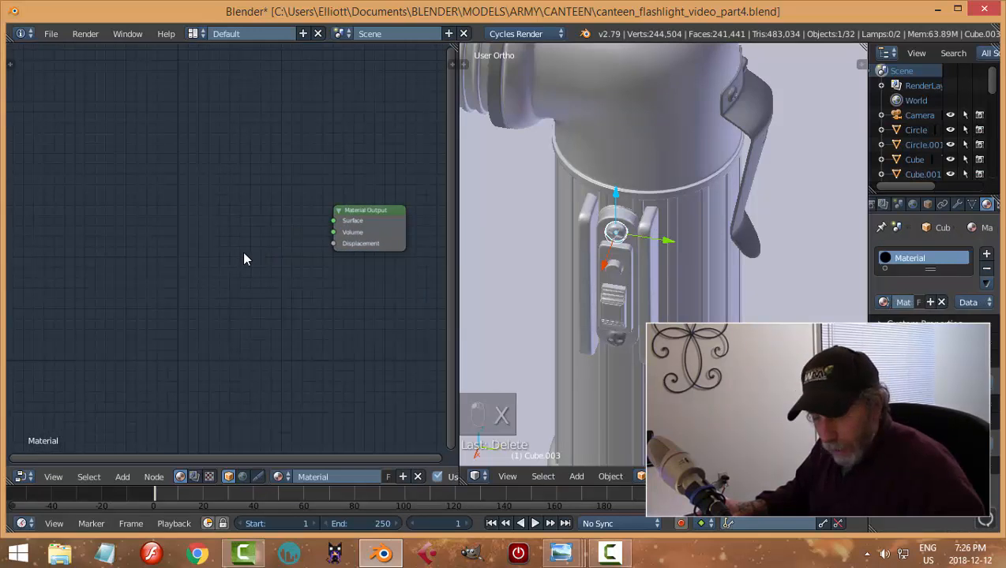
# Add a Glossy BSDF node and connect it to the Surface input of the Material Output
pyautogui.hotkey('shift', 'a')
pyautogui.moveTo(229, 298)
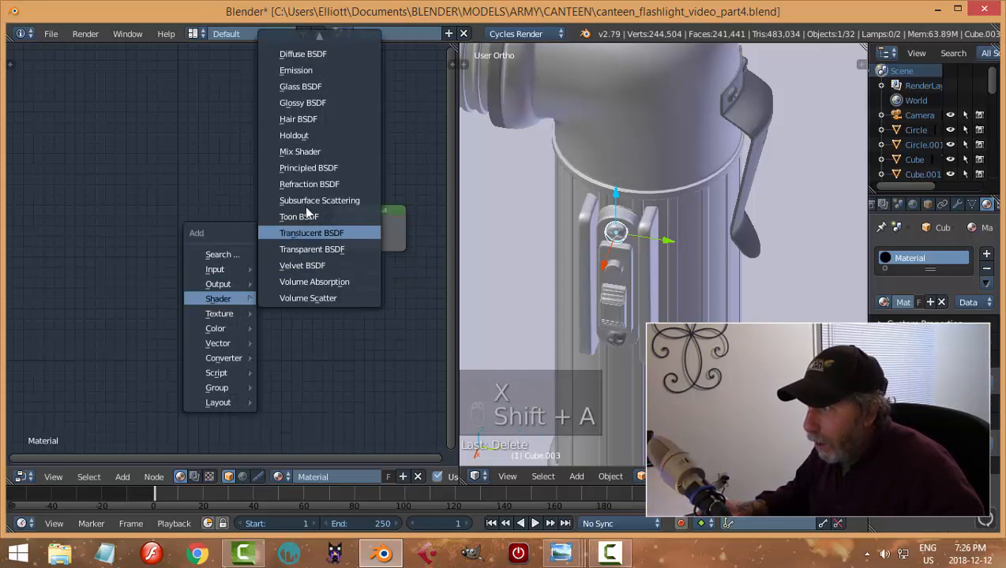
pyautogui.click(299, 100)
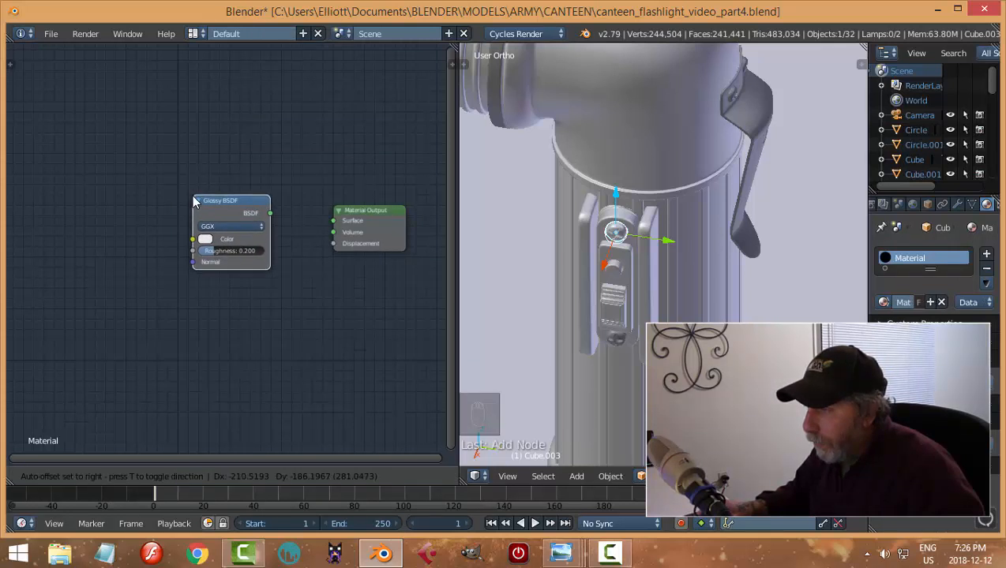
pyautogui.click(194, 202)
pyautogui.moveTo(270, 213); pyautogui.dragTo(333, 221)
pyautogui.scroll(1, 231, 301)
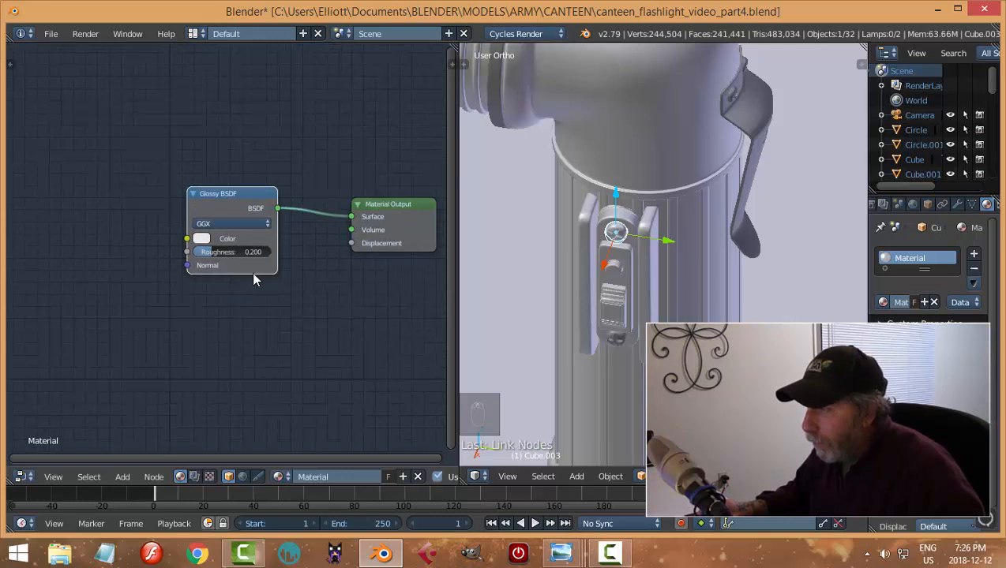
# Darken the Glossy BSDF color to a light grey, check the screw in rendered shading, and return to solid shading
pyautogui.click(201, 239)
pyautogui.click(297, 85)
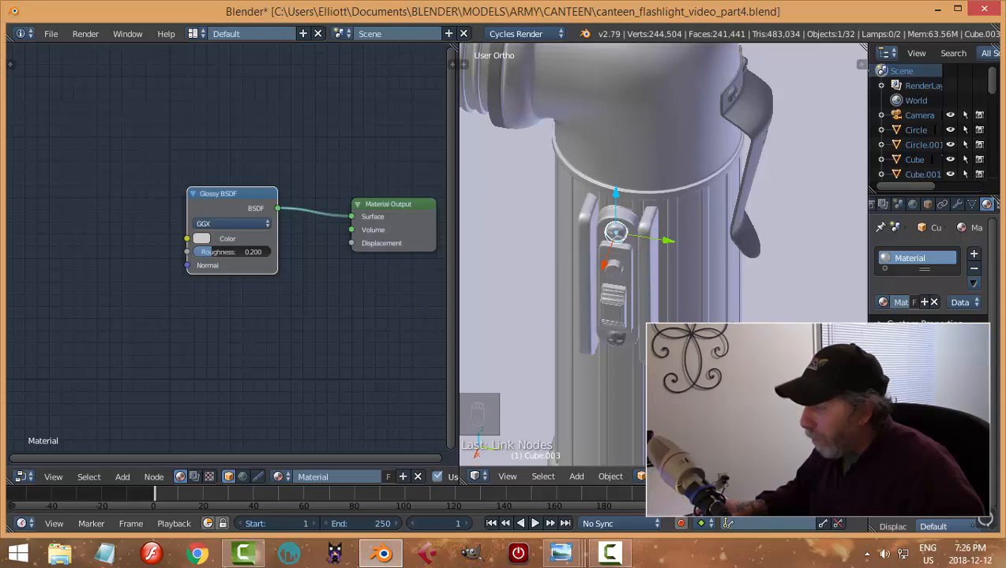
pyautogui.hotkey('shift', 'z')
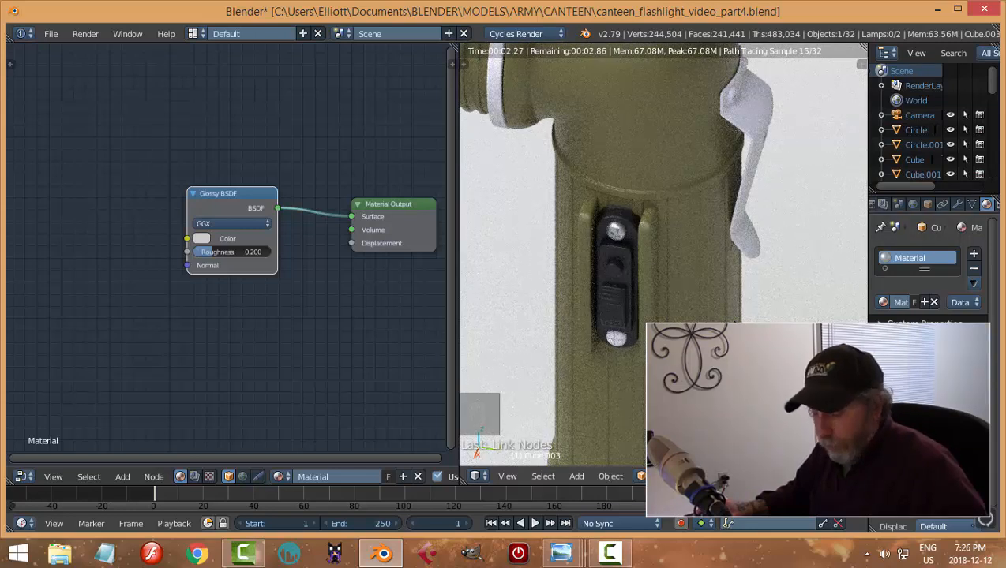
pyautogui.hotkey('shift', 'z')
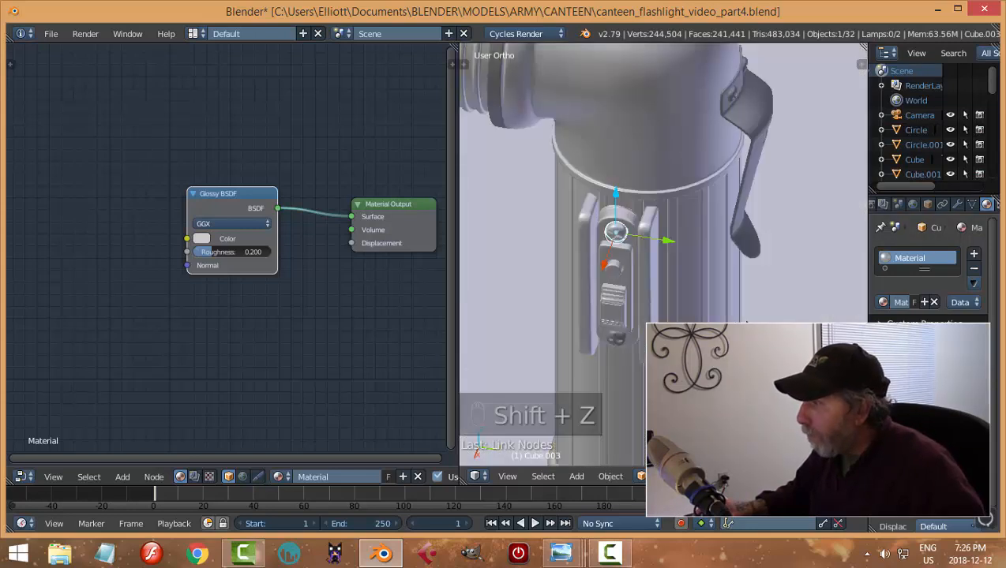
# Rename the screw's material METAL and assign it to the switch's lower screw as well
pyautogui.click(897, 307)
pyautogui.write('AL')
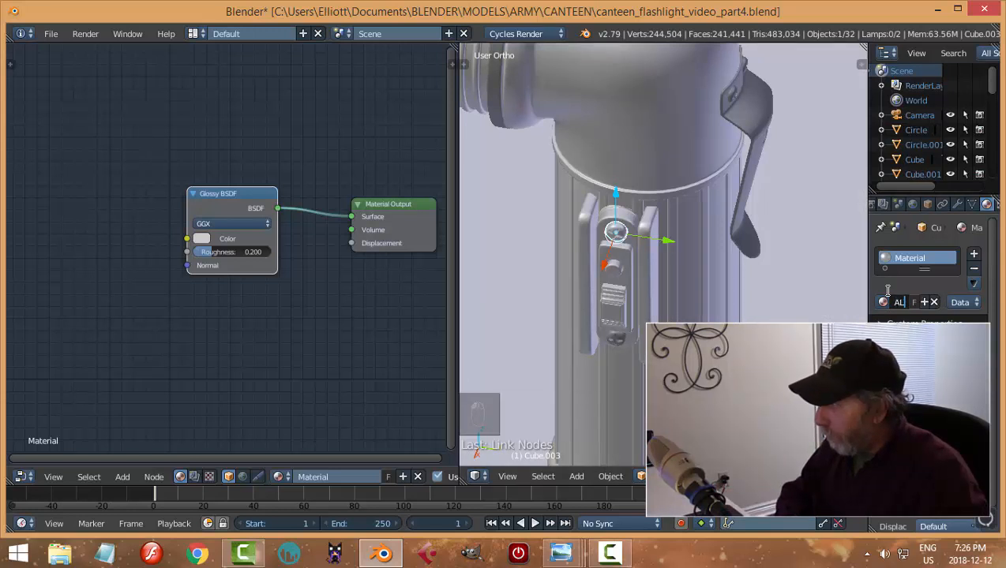
pyautogui.press('Return')
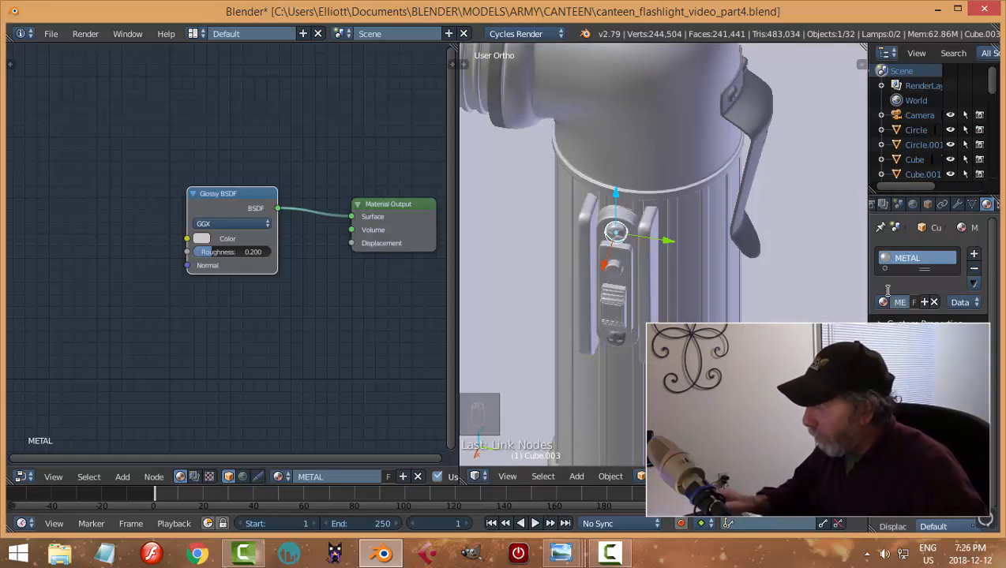
pyautogui.rightClick(615, 339)
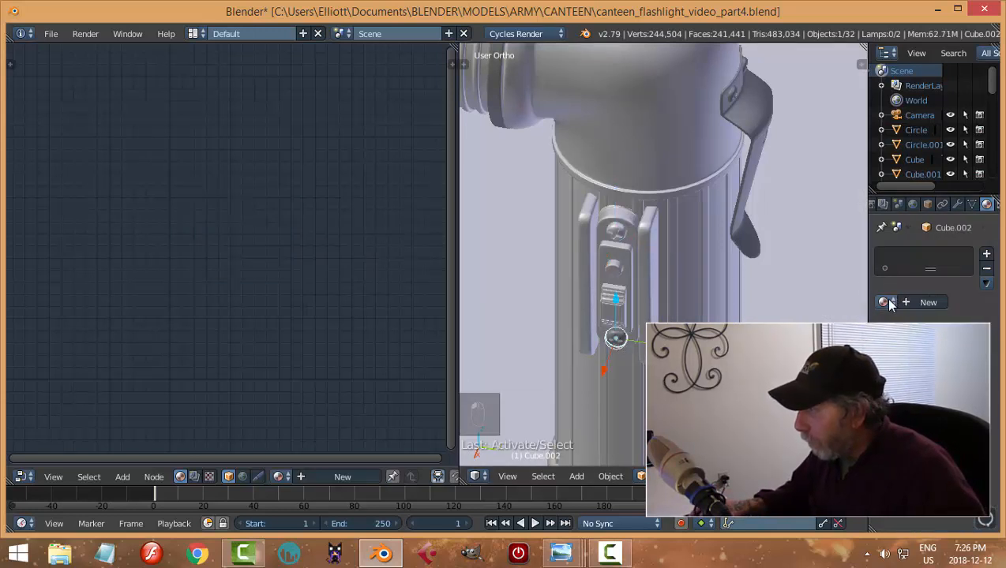
pyautogui.rightClick(777, 158)
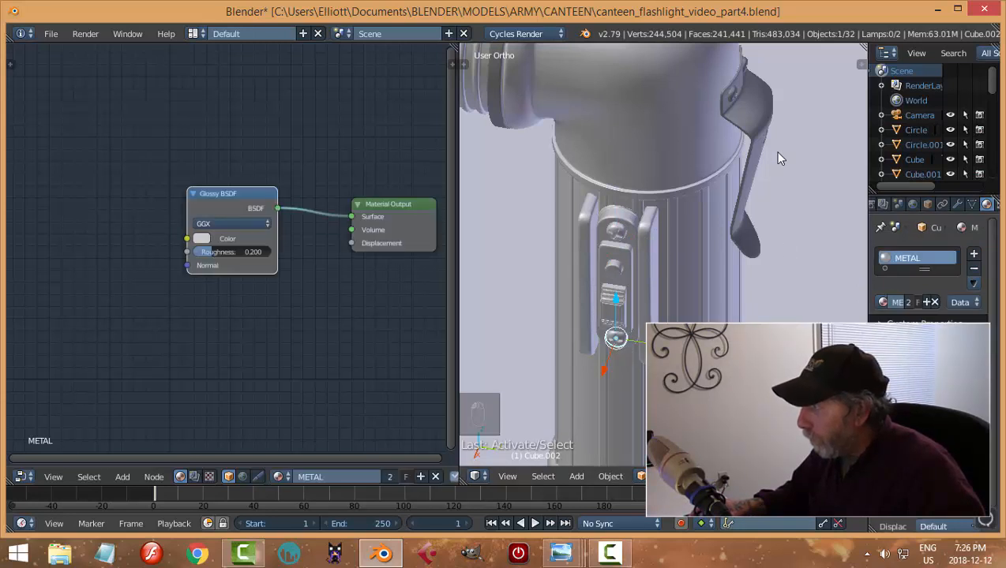
# Assign the METAL material to the belt clip and to the screws that fasten it to the body
pyautogui.rightClick(752, 110)
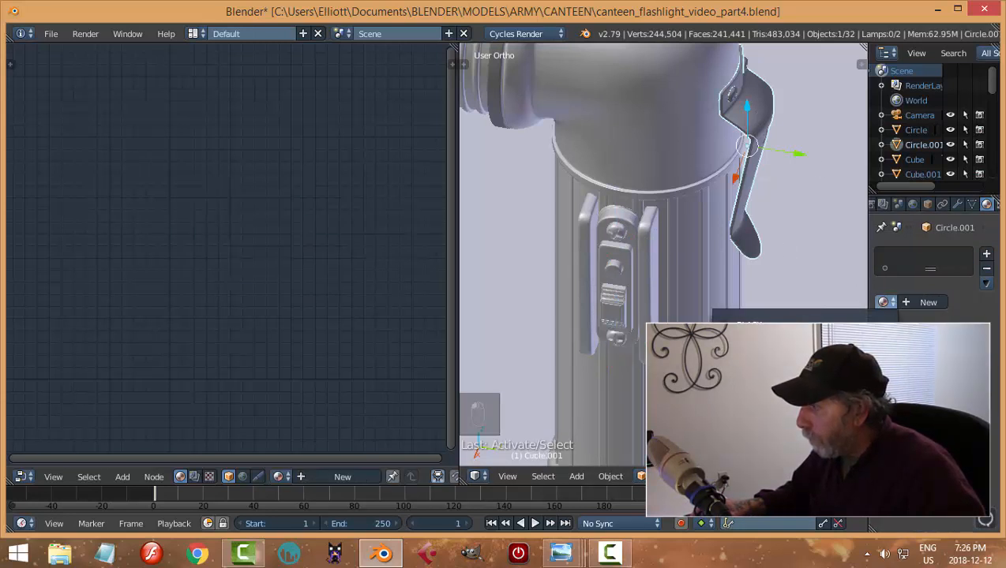
pyautogui.click(750, 371)
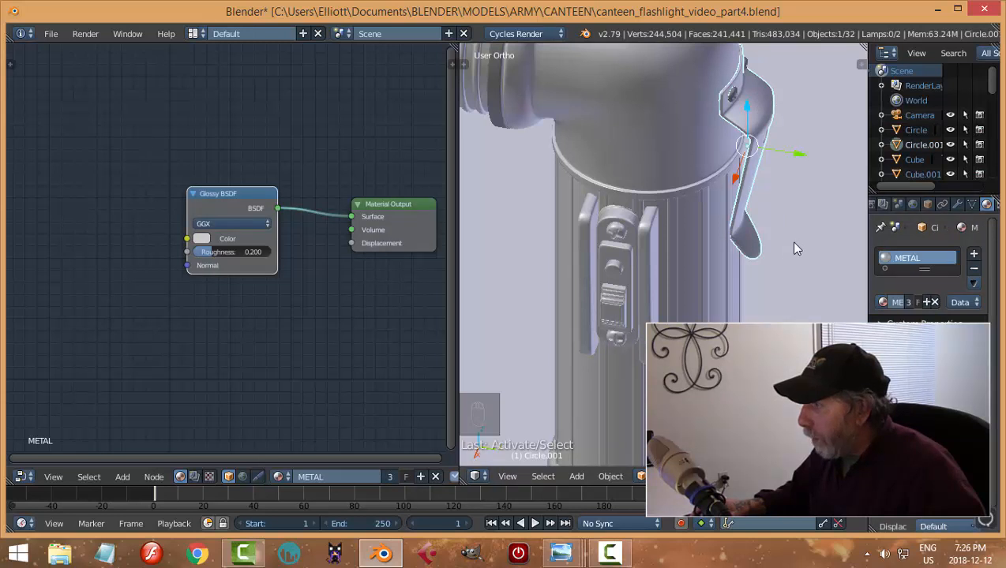
pyautogui.moveTo(819, 193); pyautogui.dragTo(756, 192, button='middle')
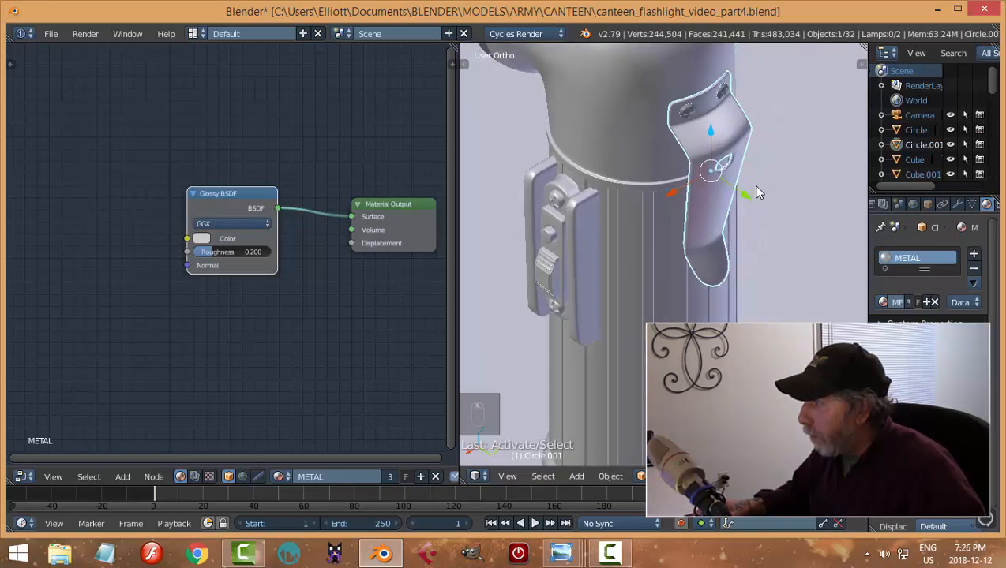
pyautogui.rightClick(689, 112)
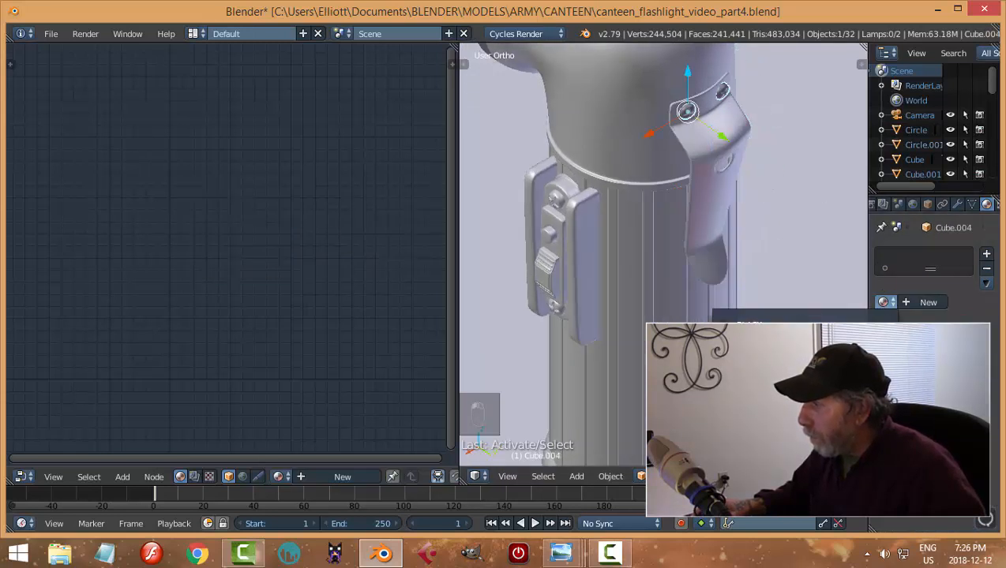
pyautogui.click(750, 371)
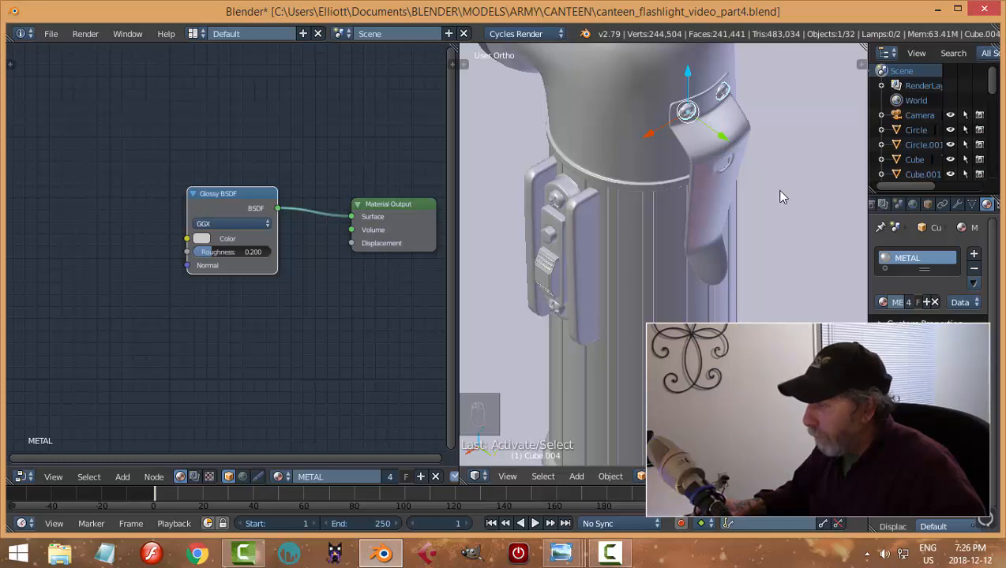
# Clear the selection, examine the whole flashlight's materials in rendered shading, and return to solid shading
pyautogui.press('a')
pyautogui.scroll(-5, 794, 252)
pyautogui.moveTo(690, 310); pyautogui.dragTo(715, 293, button='middle')
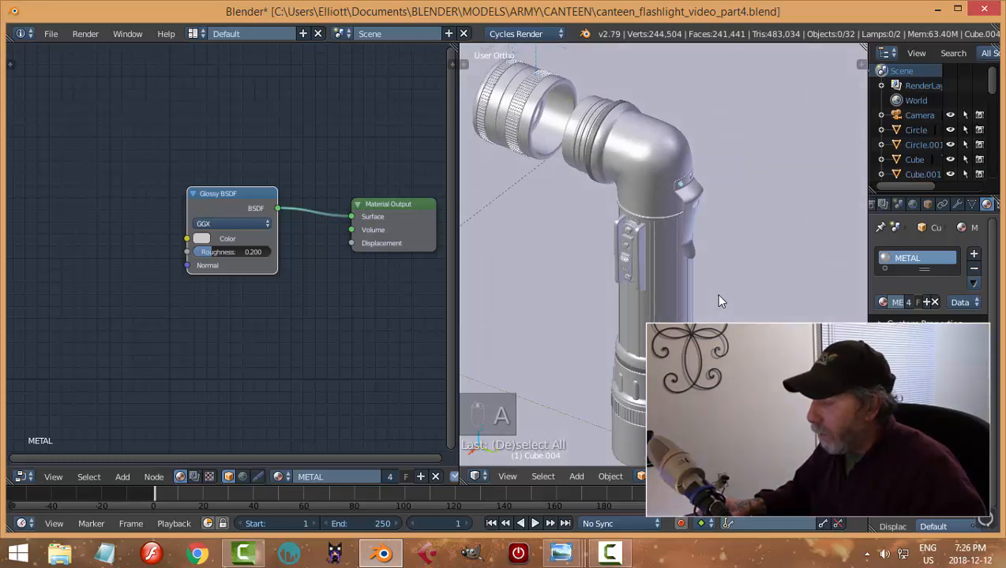
pyautogui.hotkey('shift', 'z')
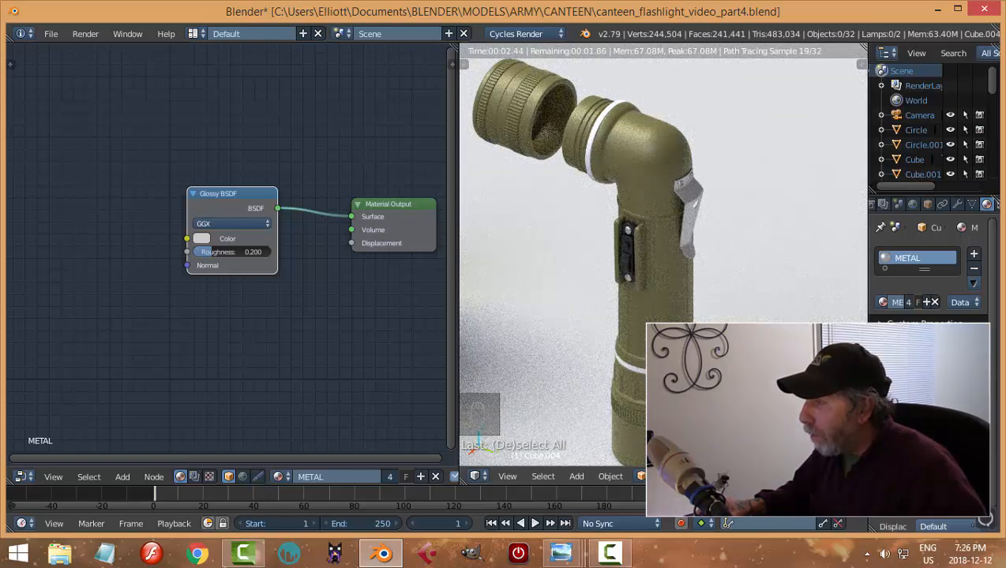
pyautogui.hotkey('shift', 'z')
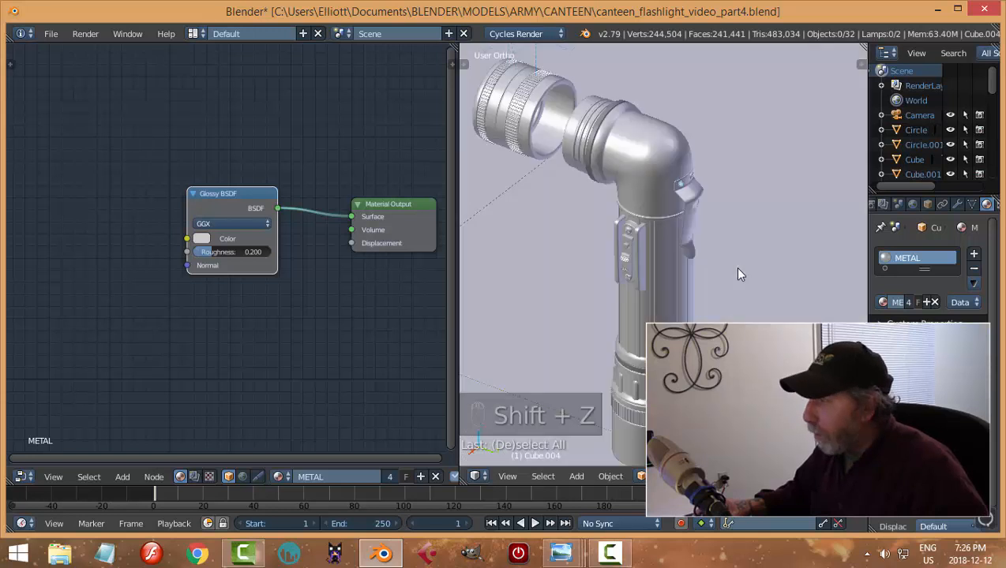
# Assign the BLACK material to the thin ring behind the head threads and the ring above the base collar, and clear the selection
pyautogui.rightClick(591, 145)
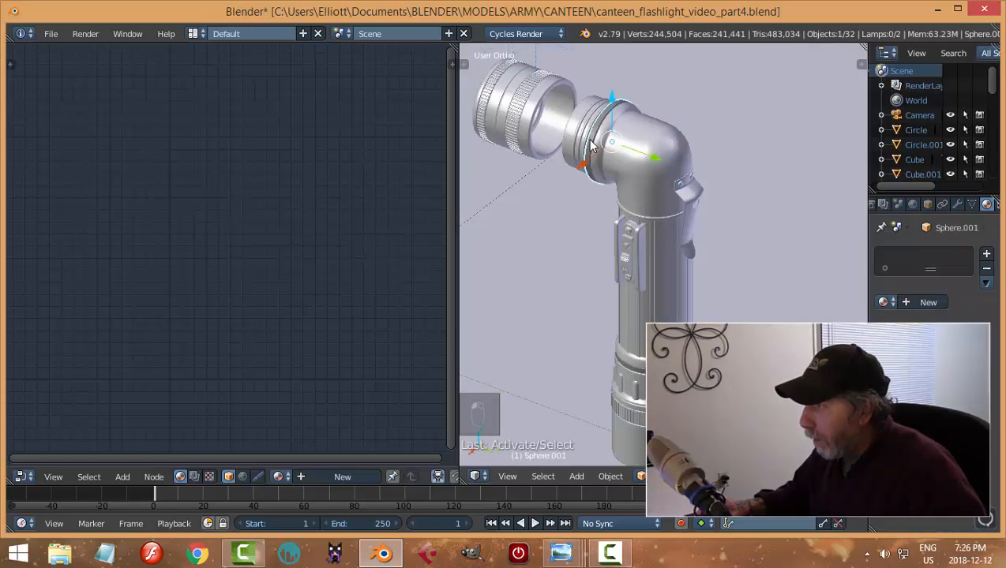
pyautogui.click(883, 302)
pyautogui.click(796, 316)
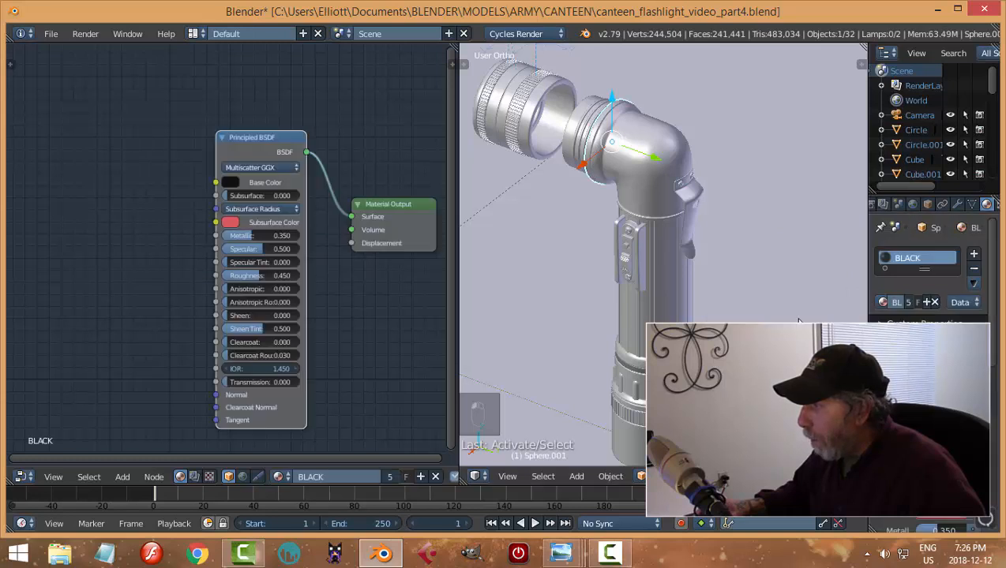
pyautogui.keyDown('ctrl'); pyautogui.scroll(-10, 639, 218); pyautogui.keyUp('ctrl')
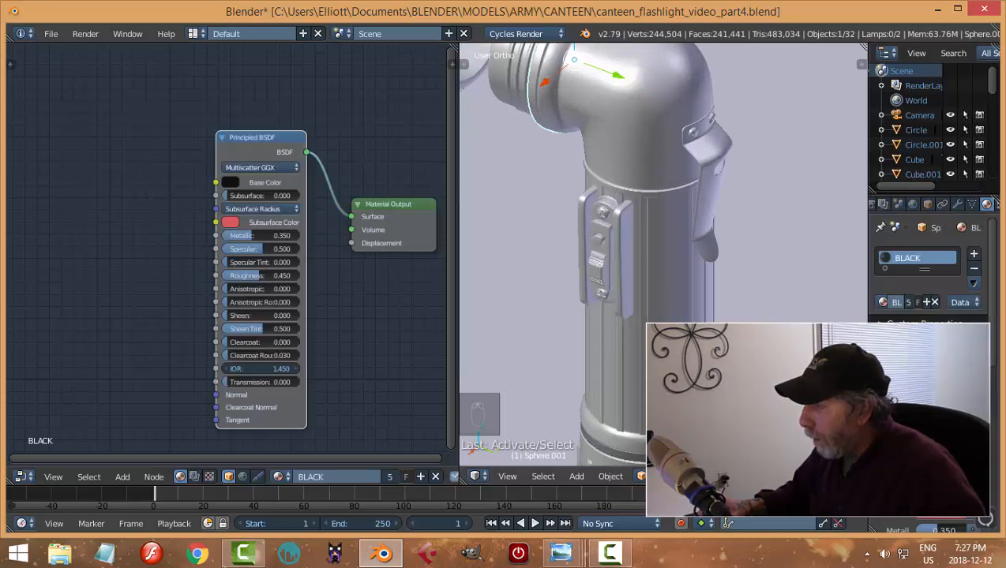
pyautogui.rightClick(604, 294)
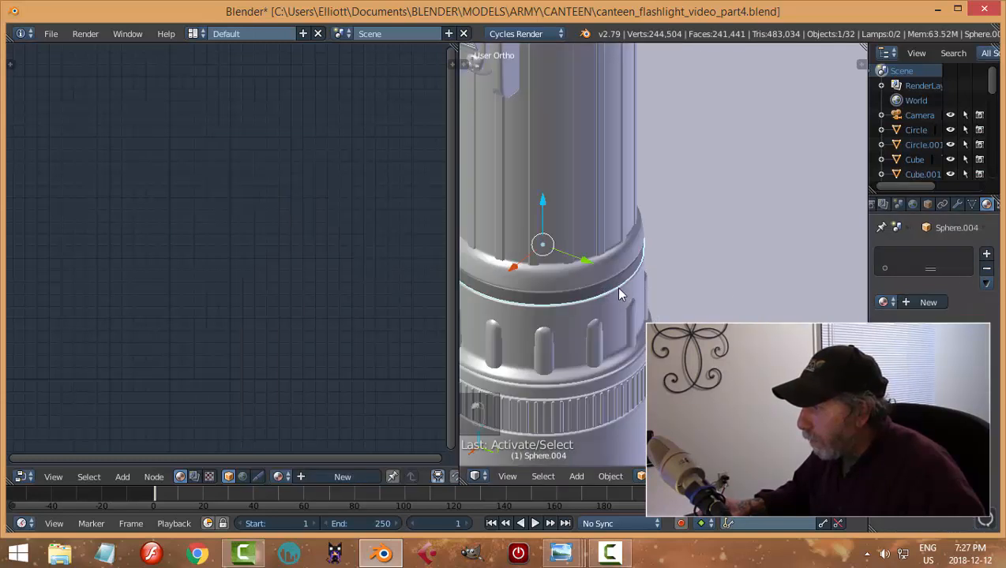
pyautogui.click(883, 303)
pyautogui.click(806, 319)
pyautogui.scroll(-4, 769, 294)
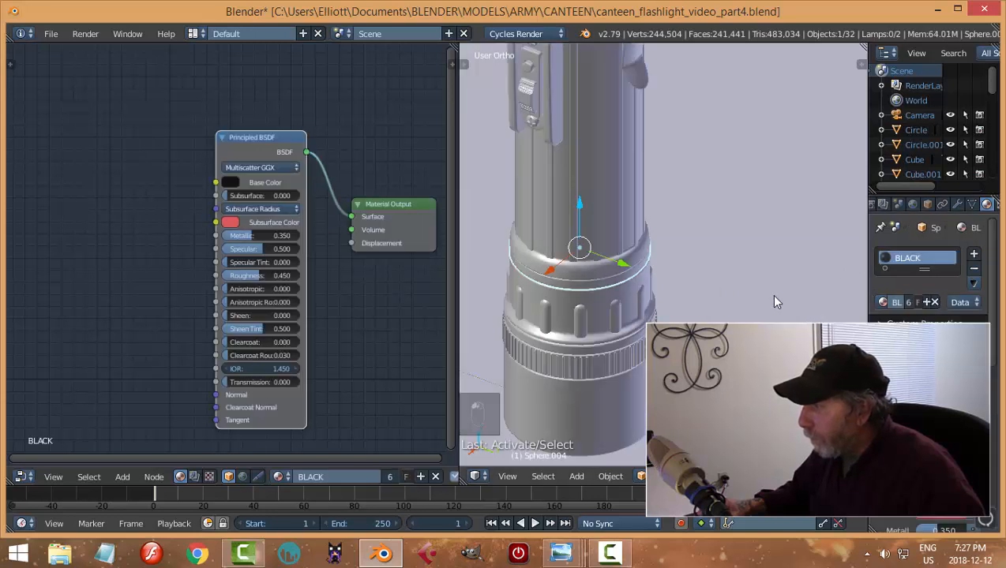
pyautogui.press('a')
# Check the reference photos, switch the belt clip's material to BLACK, and preview it deselected in rendered shading
pyautogui.moveTo(693, 208); pyautogui.dragTo(698, 246, button='middle')
pyautogui.click(557, 560)
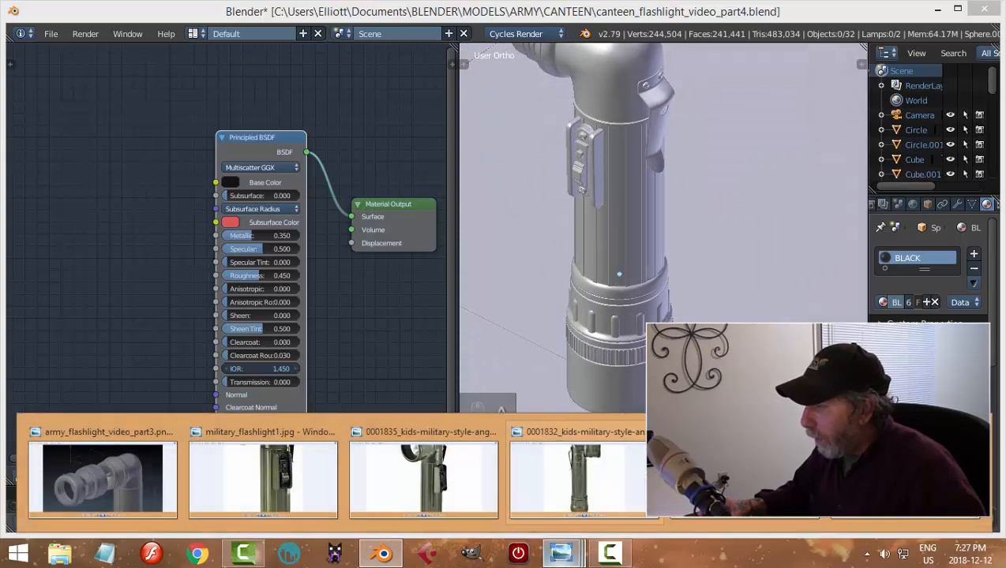
pyautogui.moveTo(745, 482)
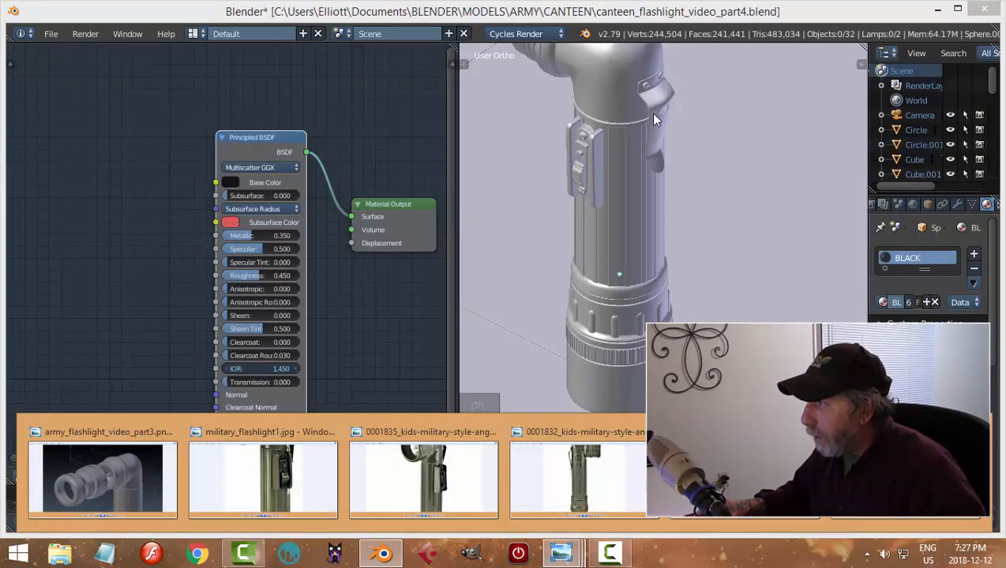
pyautogui.rightClick(653, 116)
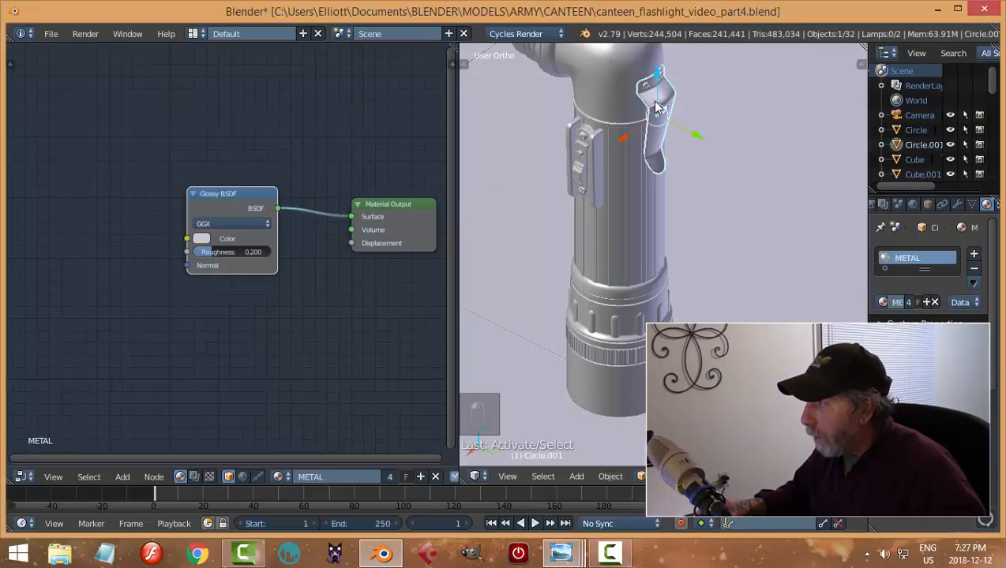
pyautogui.click(883, 303)
pyautogui.click(717, 287)
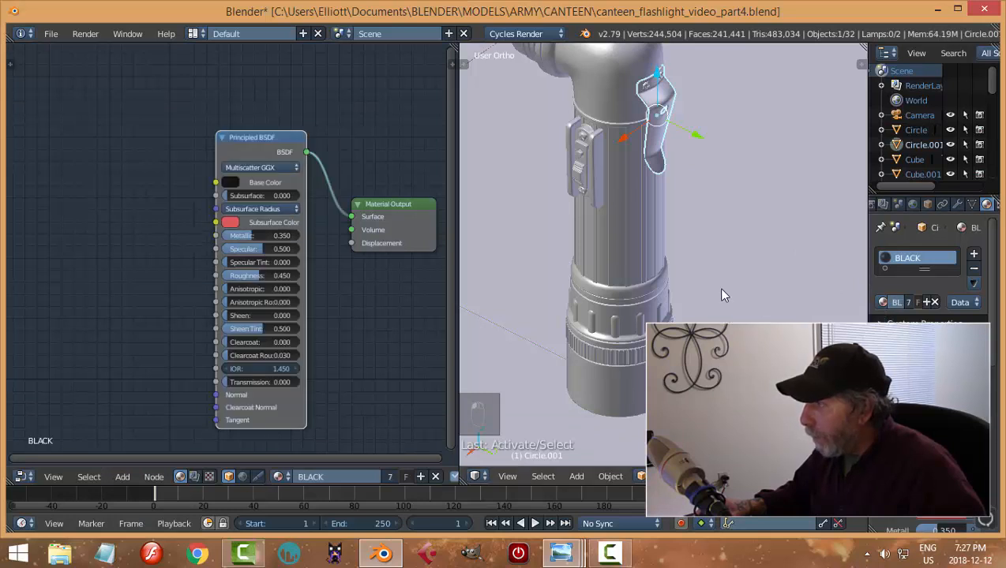
pyautogui.press('a')
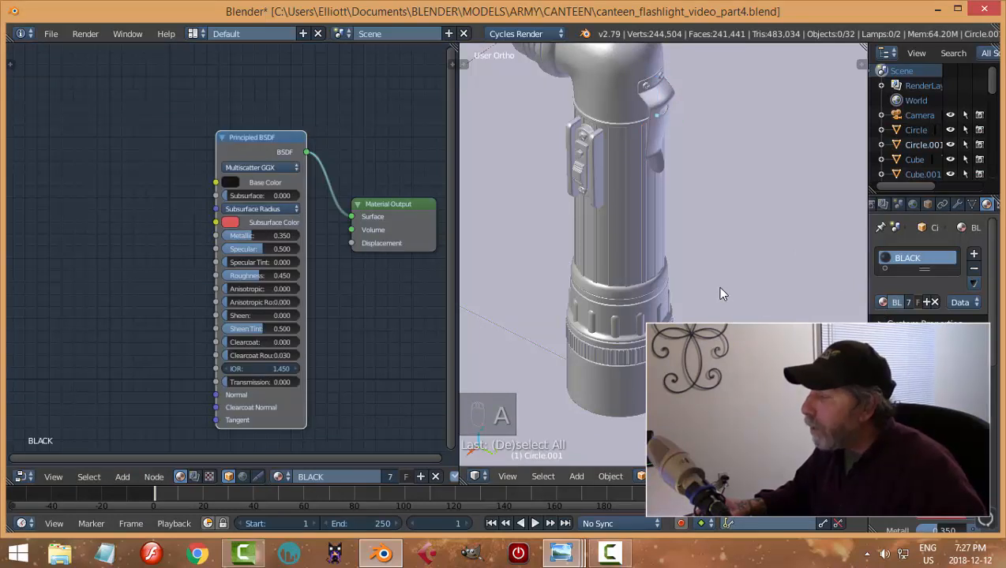
pyautogui.hotkey('shift', 'z')
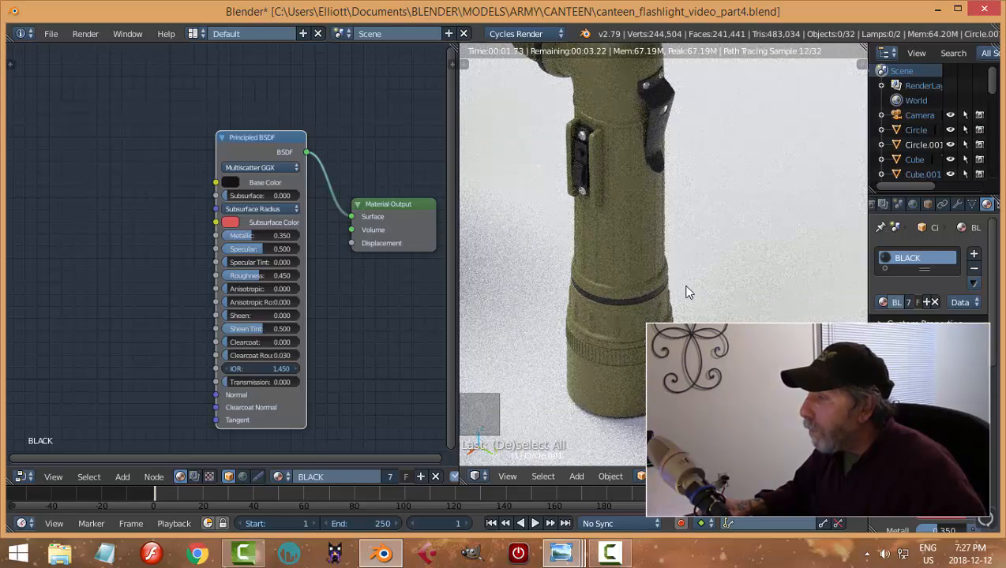
# Examine the flashlight's front and side in rendered shading, return to solid shading, and save the file over the existing version
pyautogui.scroll(-1, 686, 286)
pyautogui.moveTo(605, 270); pyautogui.dragTo(749, 259, button='middle')
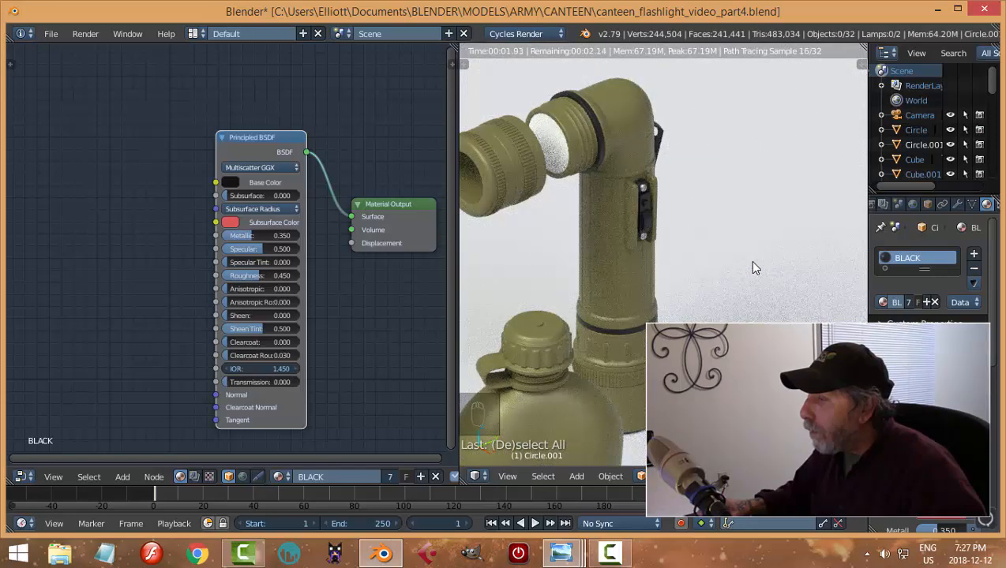
pyautogui.moveTo(738, 262); pyautogui.dragTo(718, 267, button='middle')
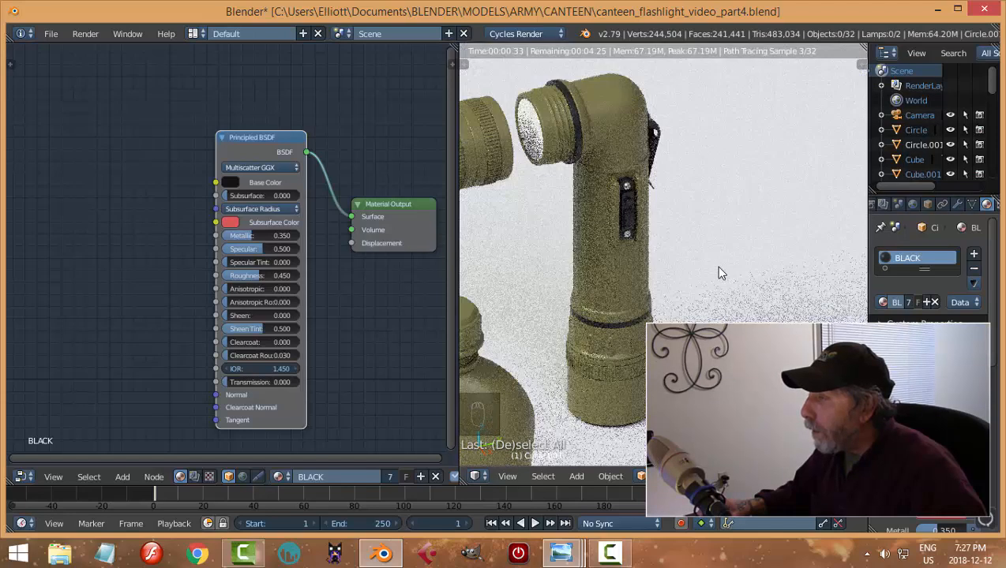
pyautogui.moveTo(700, 225); pyautogui.dragTo(679, 237, button='middle')
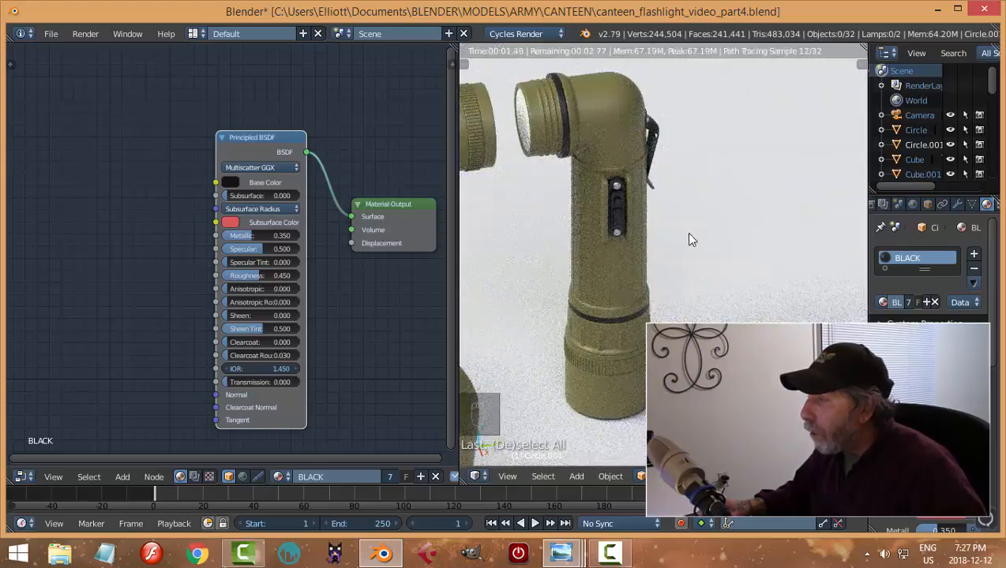
pyautogui.moveTo(687, 238); pyautogui.dragTo(641, 241, button='middle')
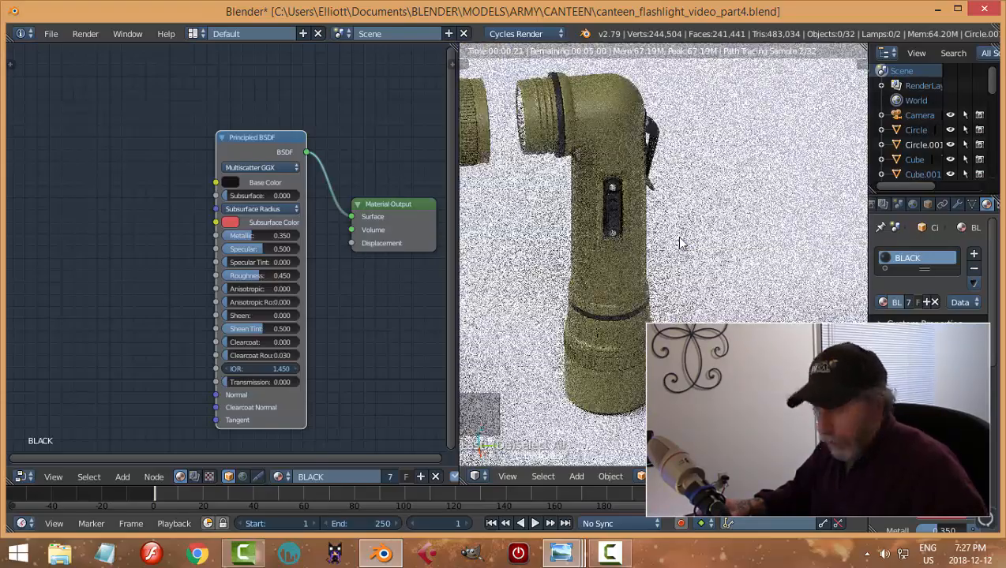
pyautogui.hotkey('shift', 'z')
pyautogui.hotkey('ctrl', 's')
pyautogui.click(678, 237)
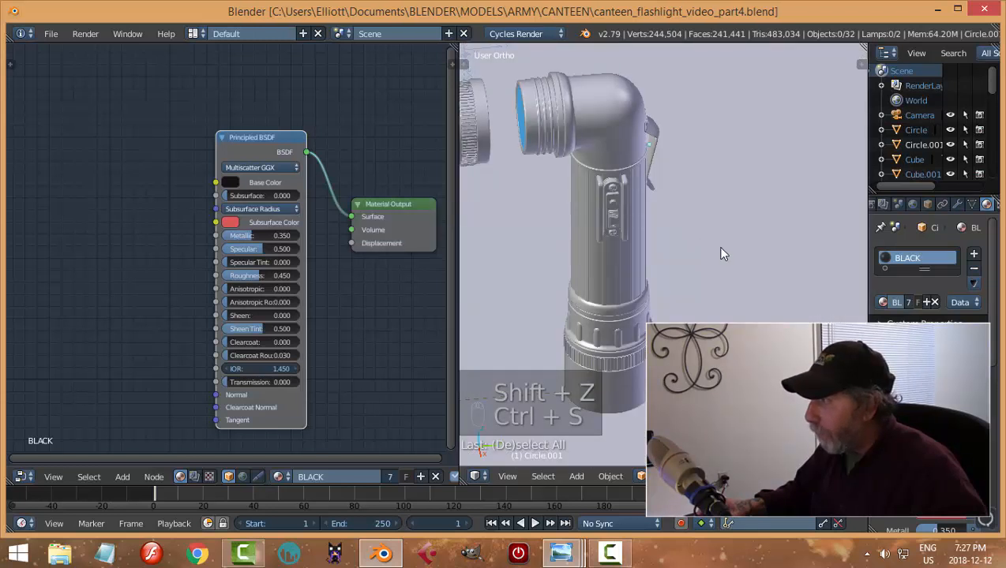
# Rename the olive Material.002 shared by the flashlight body and the canteen as GREEN
pyautogui.moveTo(721, 254); pyautogui.dragTo(723, 261, button='middle')
pyautogui.rightClick(586, 138)
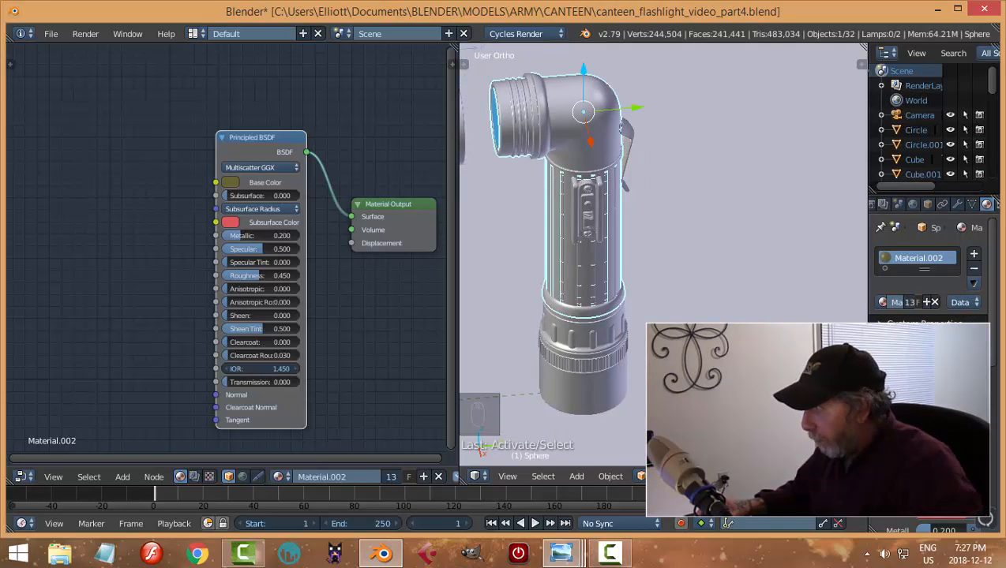
pyautogui.scroll(-4, 663, 252)
pyautogui.keyDown('shift'); pyautogui.moveTo(662, 285); pyautogui.dragTo(728, 285, button='middle'); pyautogui.keyUp('shift')
pyautogui.rightClick(561, 311)
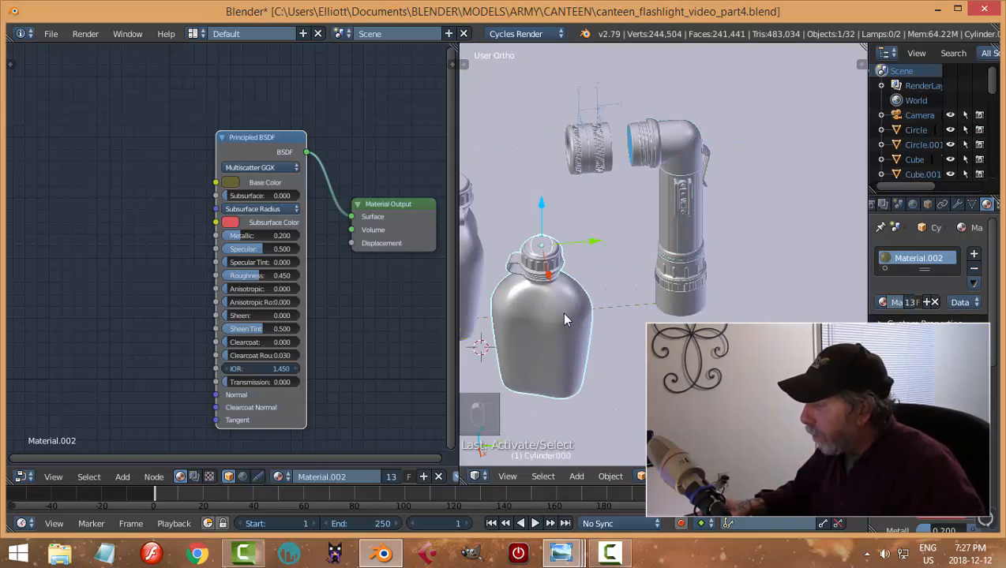
pyautogui.click(912, 303)
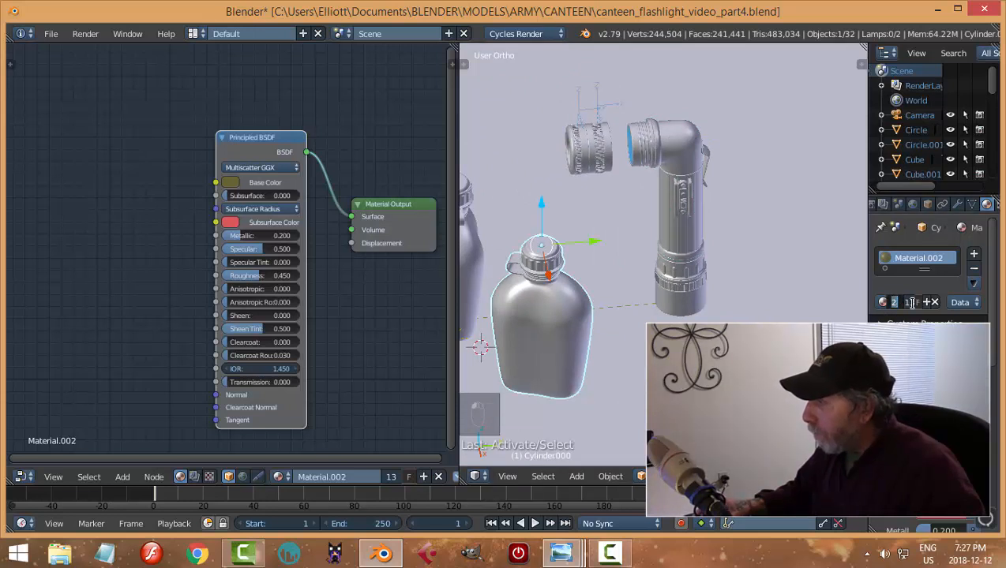
pyautogui.write('GREEN')
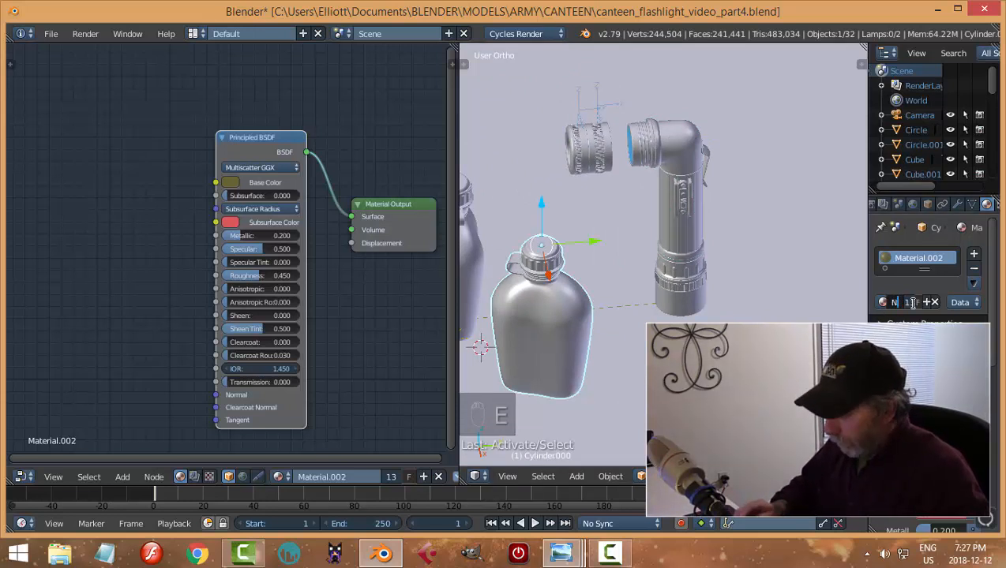
pyautogui.press('Return')
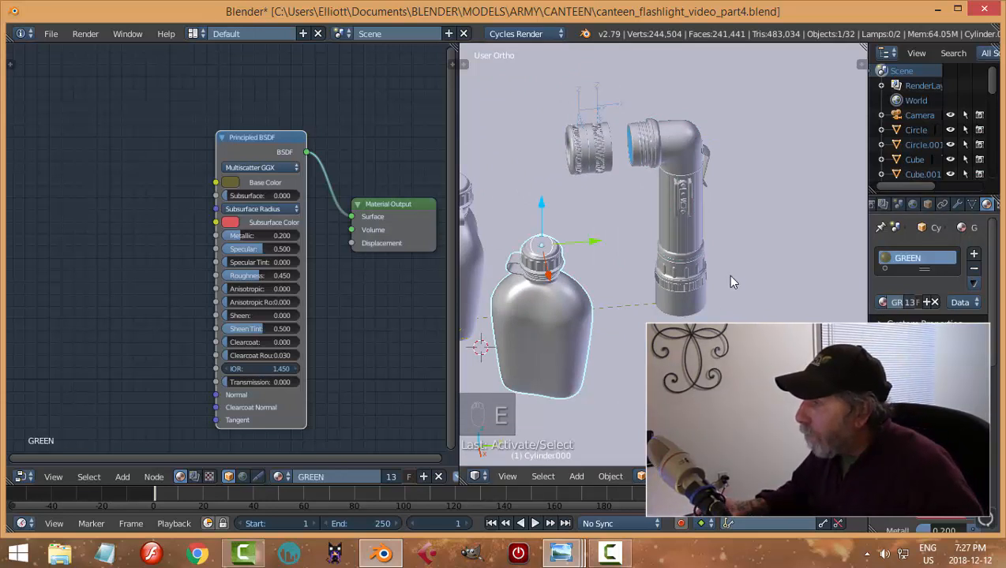
# Save the file and check the material on the flashlight's body and base
pyautogui.scroll(2, 738, 275)
pyautogui.scroll(-2, 749, 265)
pyautogui.moveTo(749, 266)
pyautogui.mouseDown(button='middle')
pyautogui.moveTo(729, 249)
pyautogui.moveTo(734, 262)
pyautogui.mouseUp(button='middle')
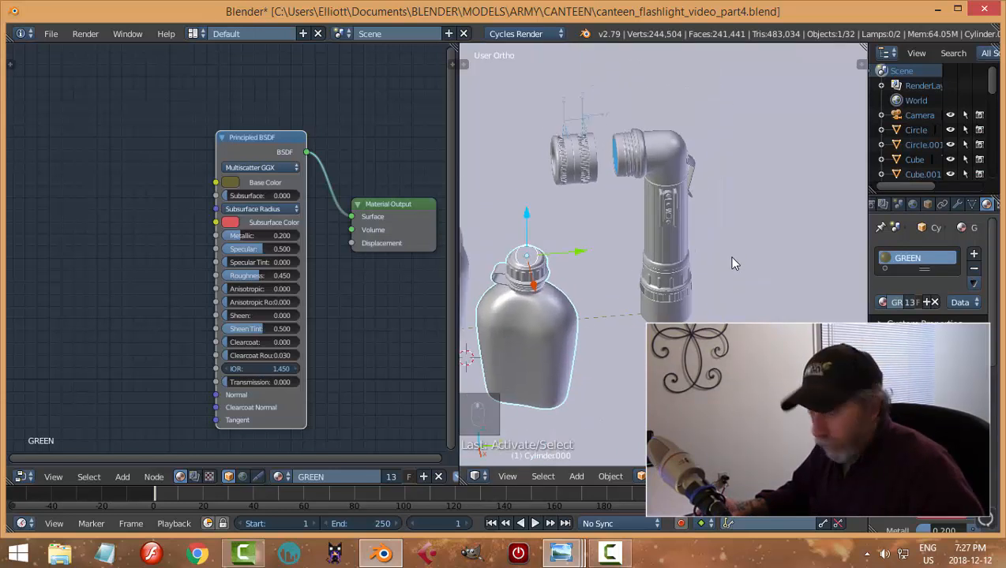
pyautogui.hotkey('ctrl', 's')
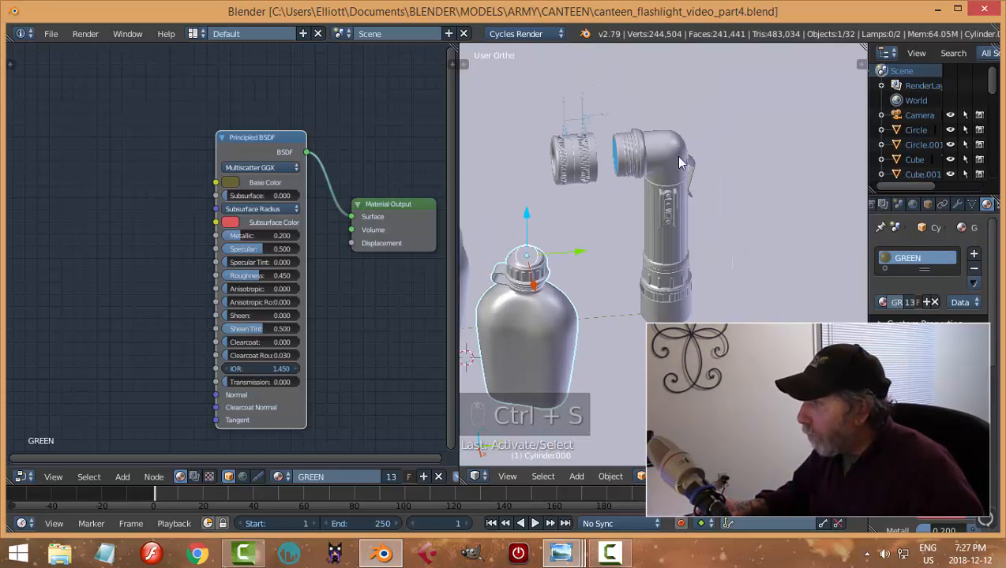
pyautogui.rightClick(680, 162)
pyautogui.rightClick(676, 306)
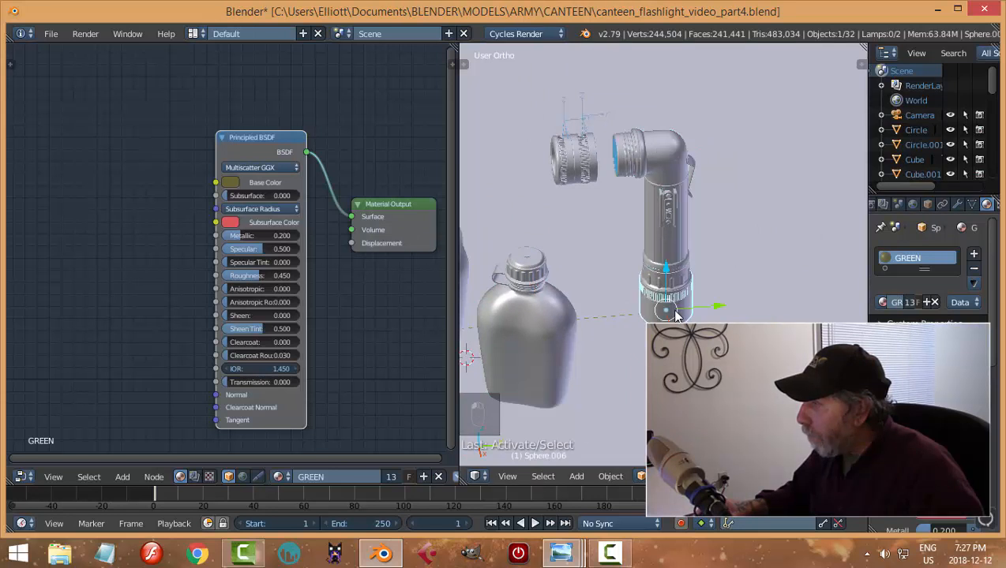
# Create a new material for the lens disc in the flashlight head, replacing its Diffuse shader with a Glass BSDF connected to the surface output
pyautogui.scroll(4, 694, 271)
pyautogui.moveTo(626, 217); pyautogui.dragTo(667, 255, button='middle')
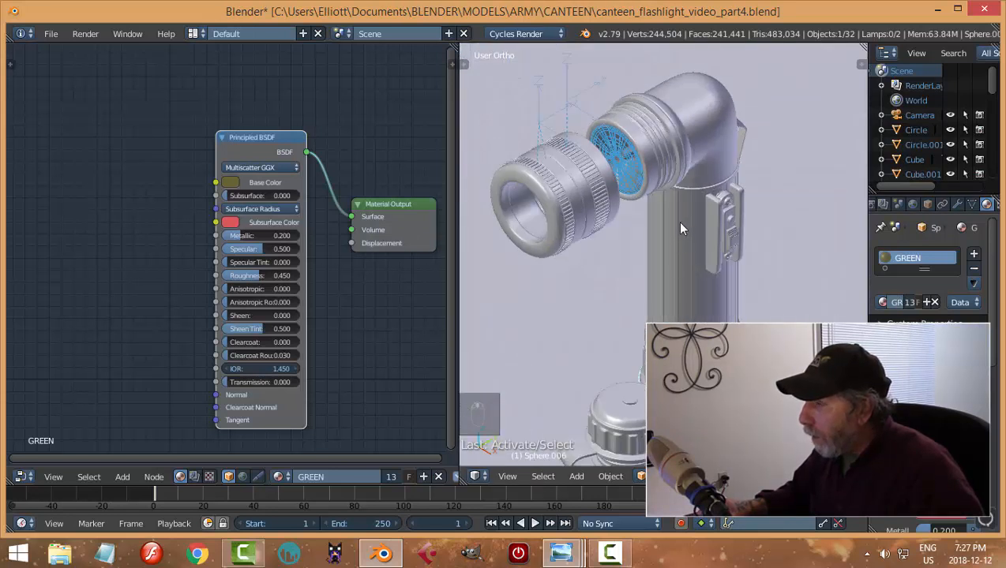
pyautogui.rightClick(608, 178)
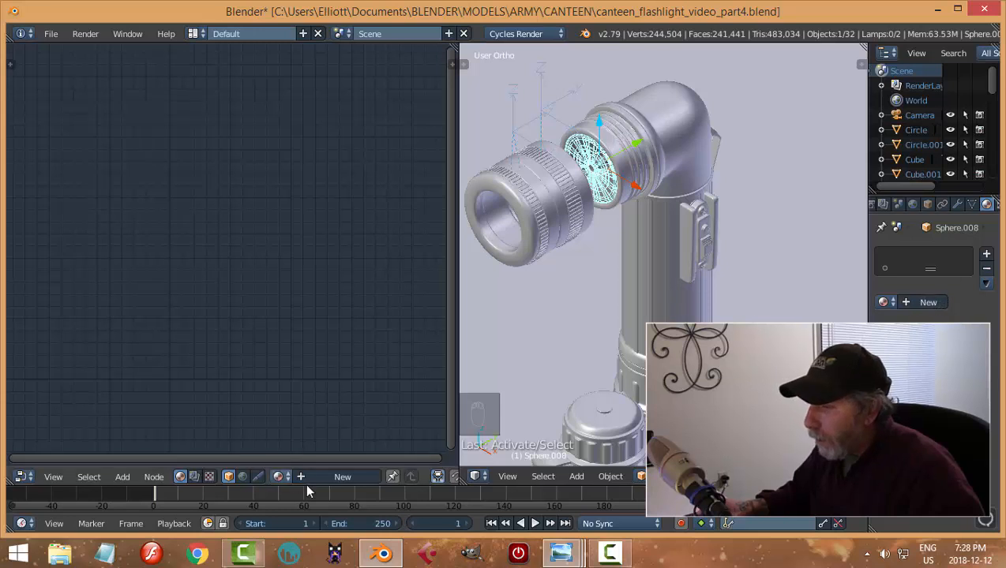
pyautogui.click(335, 476)
pyautogui.click(230, 203)
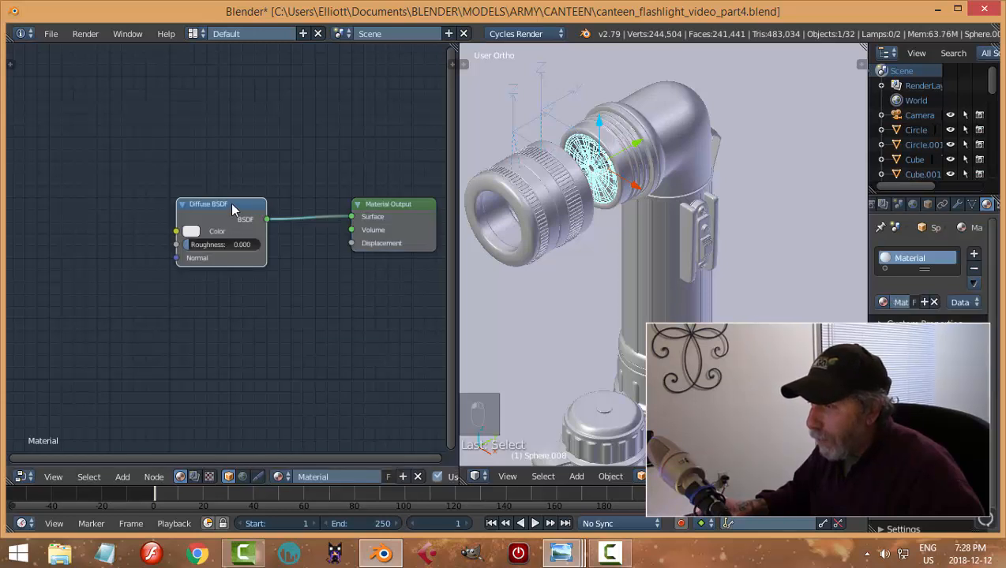
pyautogui.press('x')
pyautogui.hotkey('shift', 'a')
pyautogui.moveTo(308, 278)
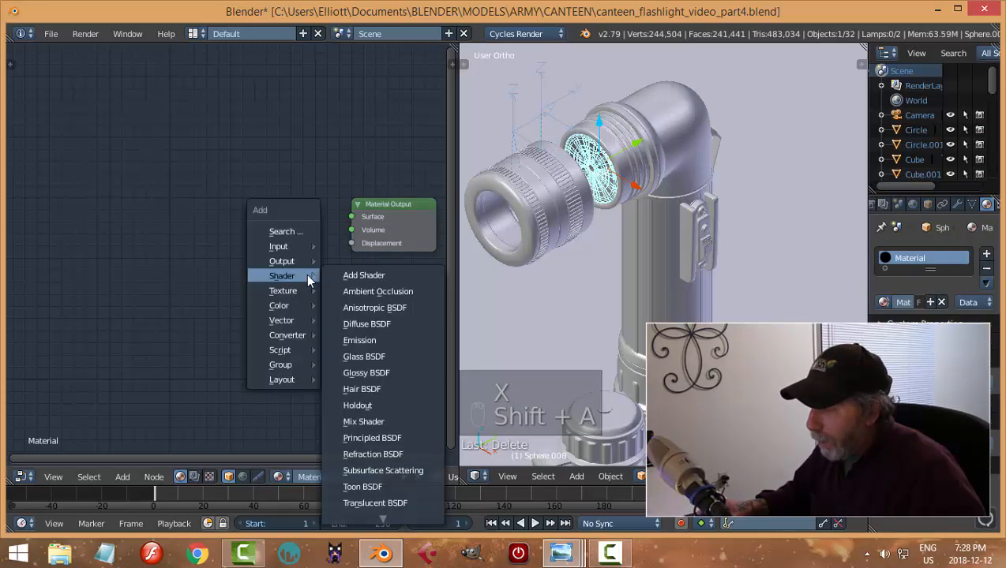
pyautogui.click(383, 356)
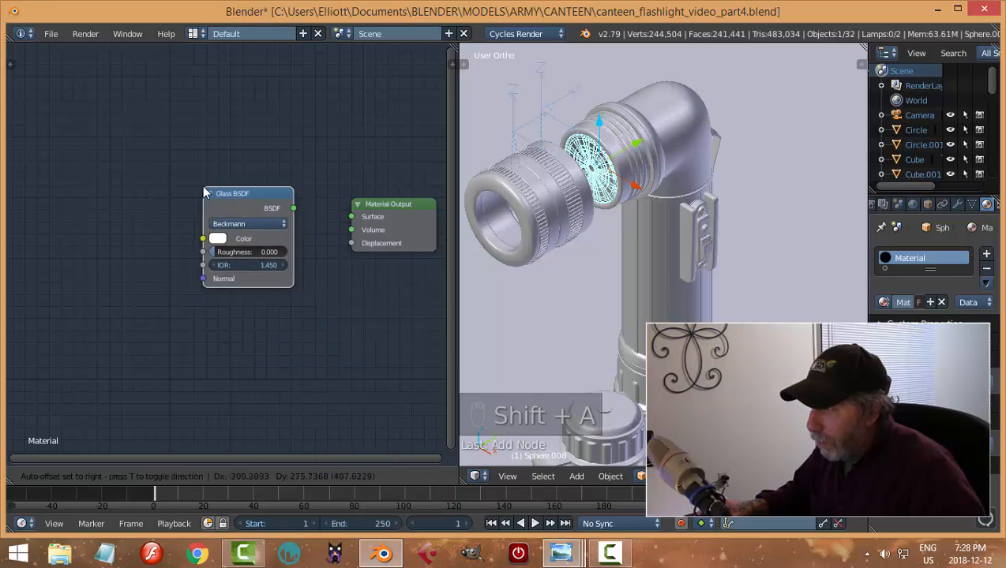
pyautogui.click(204, 193)
pyautogui.moveTo(293, 207); pyautogui.dragTo(350, 217)
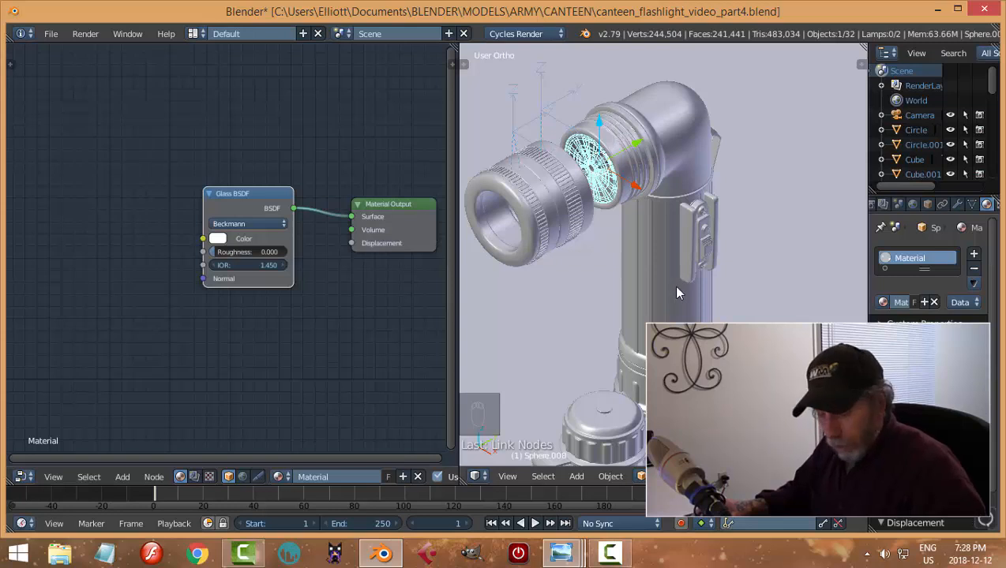
# Preview the glass lens in rendered shading, return to solid shading, and tint its Glass BSDF color slightly off pure white
pyautogui.hotkey('shift', 'z')
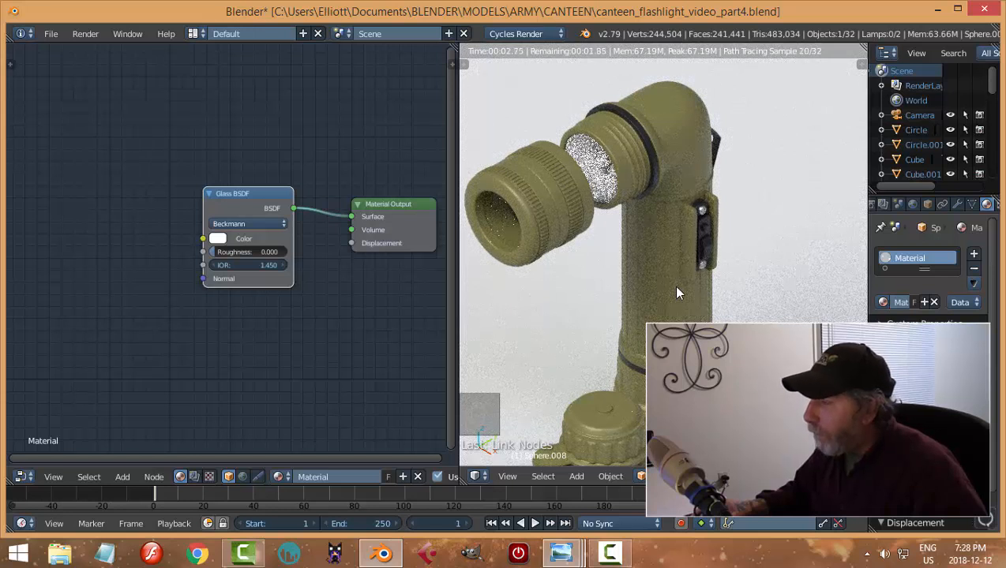
pyautogui.hotkey('shift', 'z')
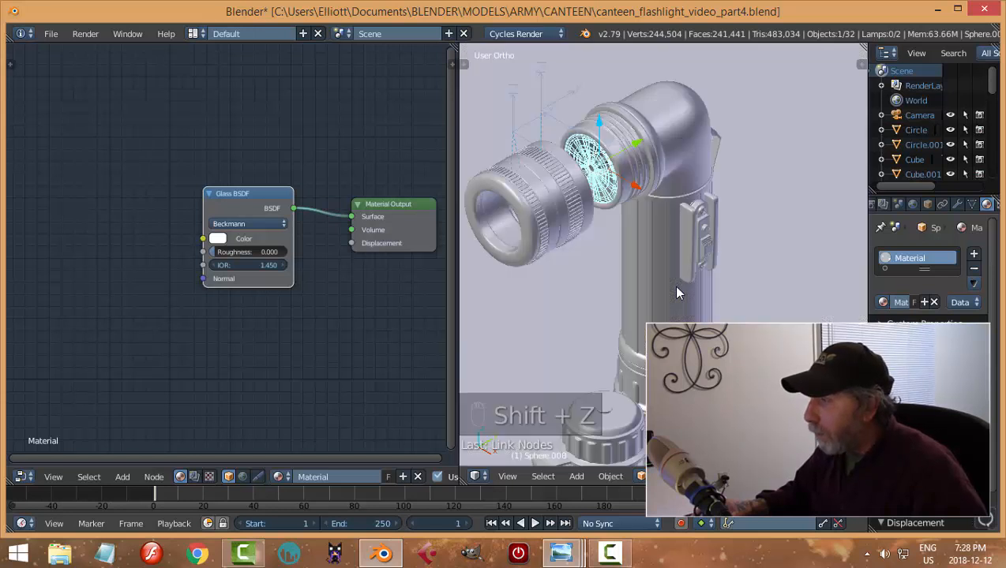
pyautogui.click(219, 240)
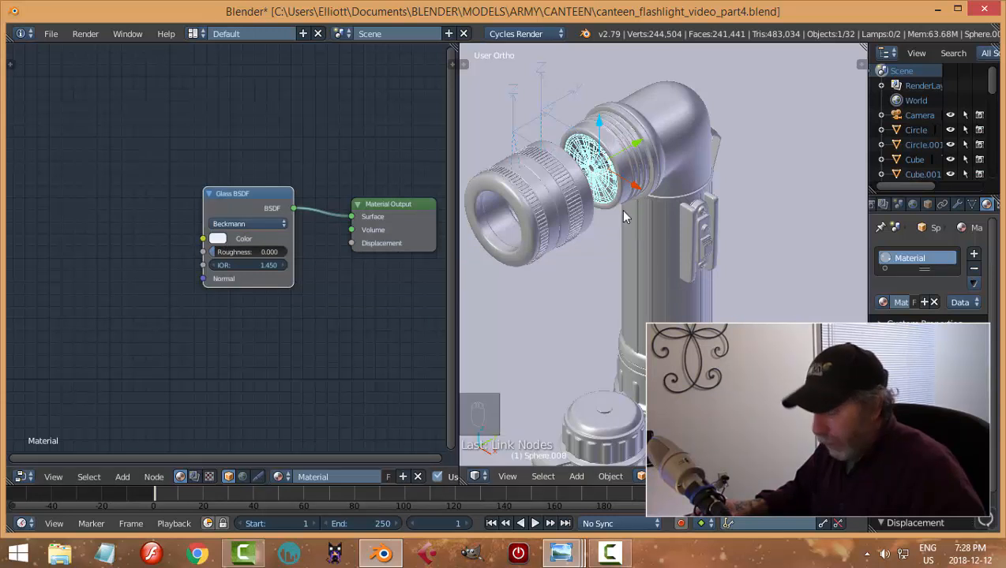
# Hide the lens disc and assign the METAL material to the reflector behind it
pyautogui.press('h')
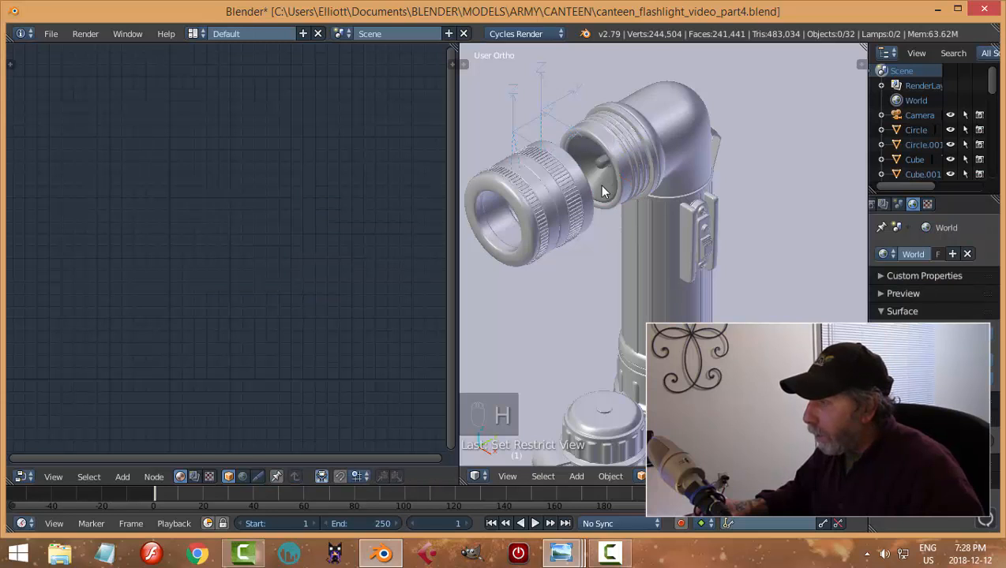
pyautogui.rightClick(602, 192)
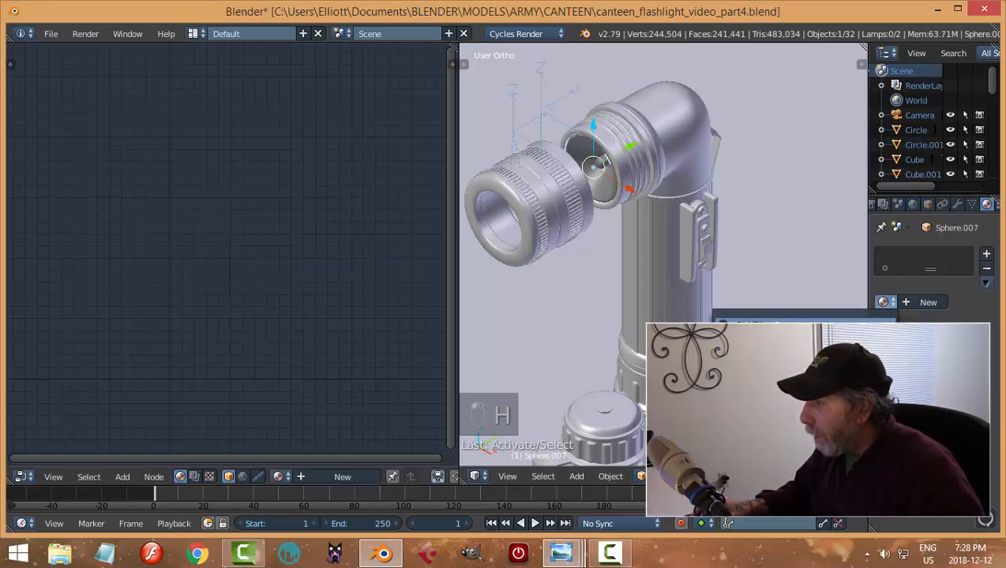
pyautogui.click(750, 355)
# Hide the bulb and check which object and material the reflector and its bulb hole belong to
pyautogui.scroll(3, 650, 227)
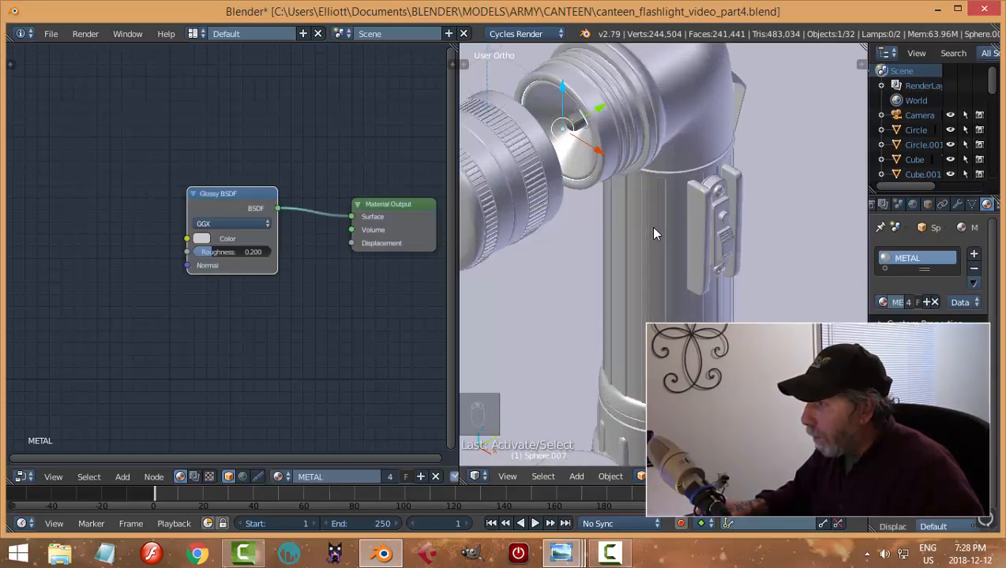
pyautogui.keyDown('shift'); pyautogui.moveTo(628, 197); pyautogui.dragTo(689, 311, button='middle'); pyautogui.keyUp('shift')
pyautogui.scroll(2, 689, 311)
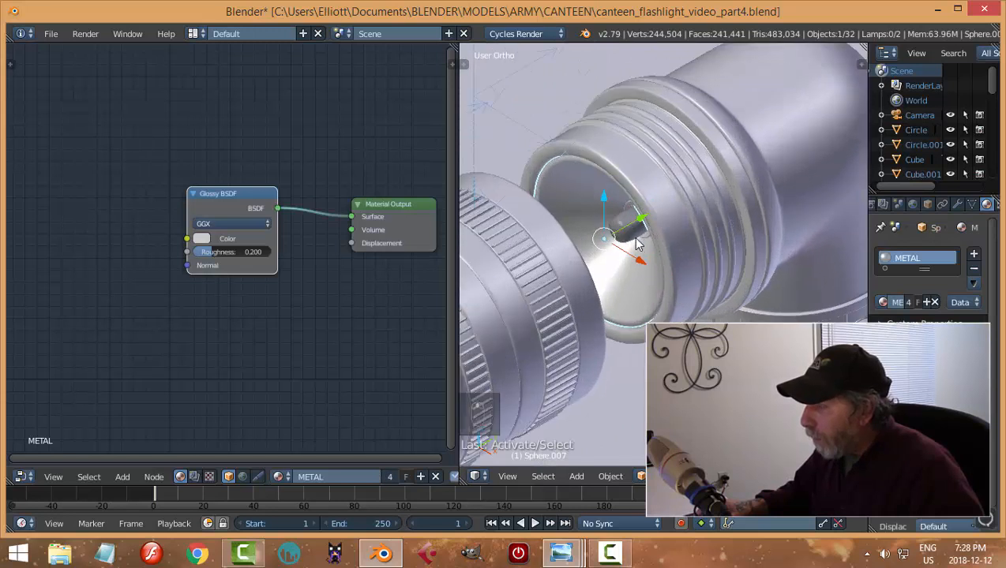
pyautogui.moveTo(620, 235); pyautogui.dragTo(657, 236, button='middle')
pyautogui.rightClick(700, 212)
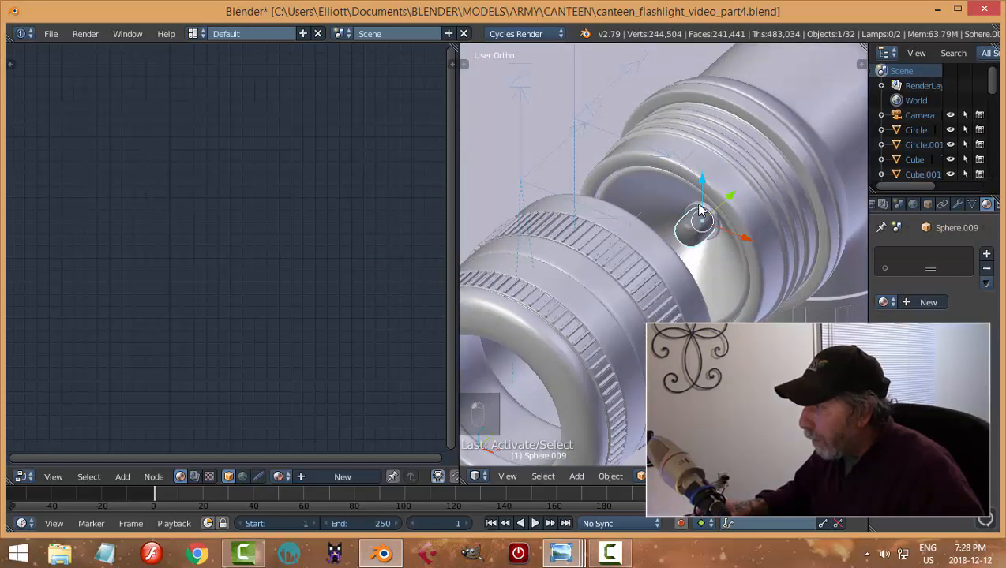
pyautogui.scroll(2, 641, 250)
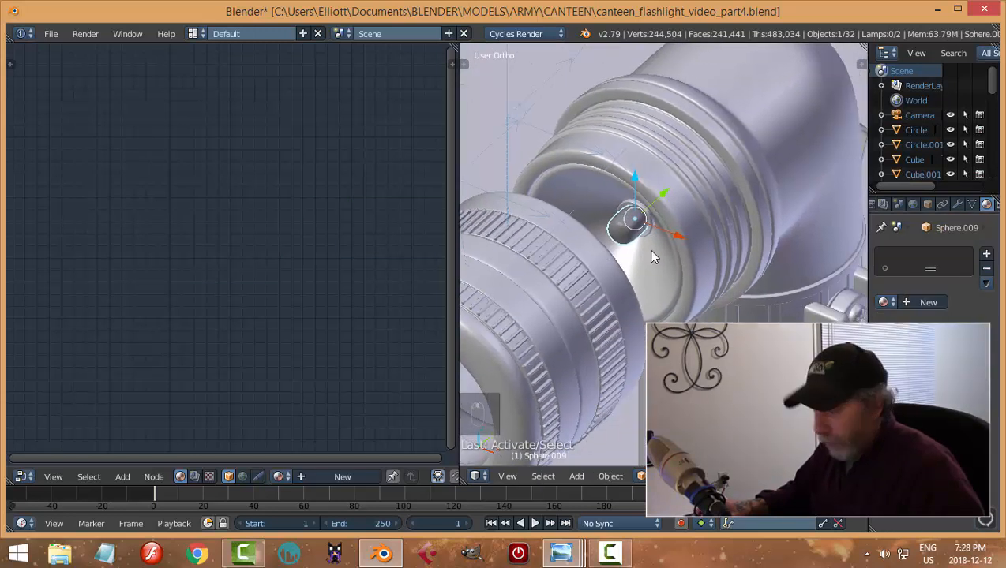
pyautogui.press('h')
pyautogui.scroll(2, 649, 242)
pyautogui.rightClick(630, 184)
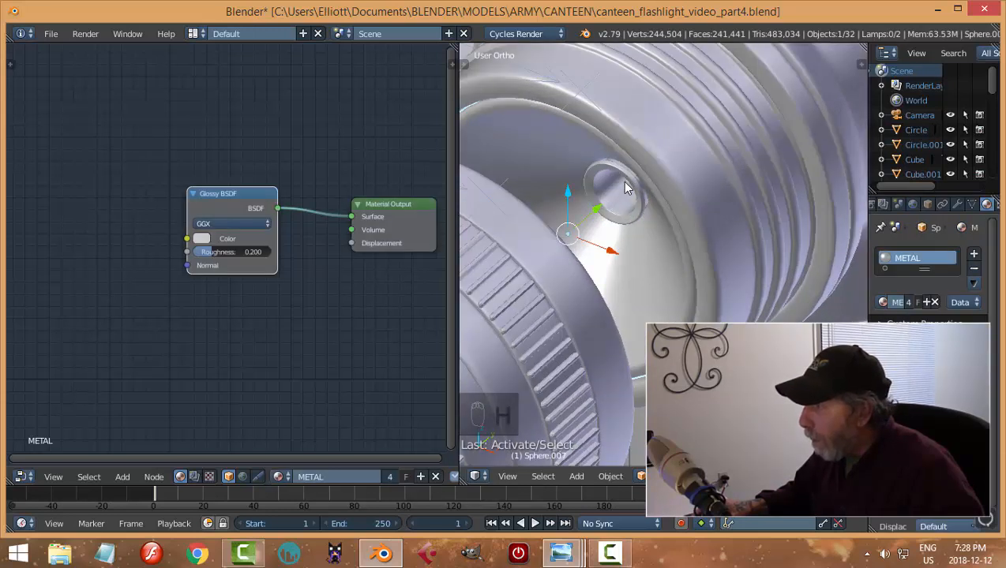
pyautogui.rightClick(618, 199)
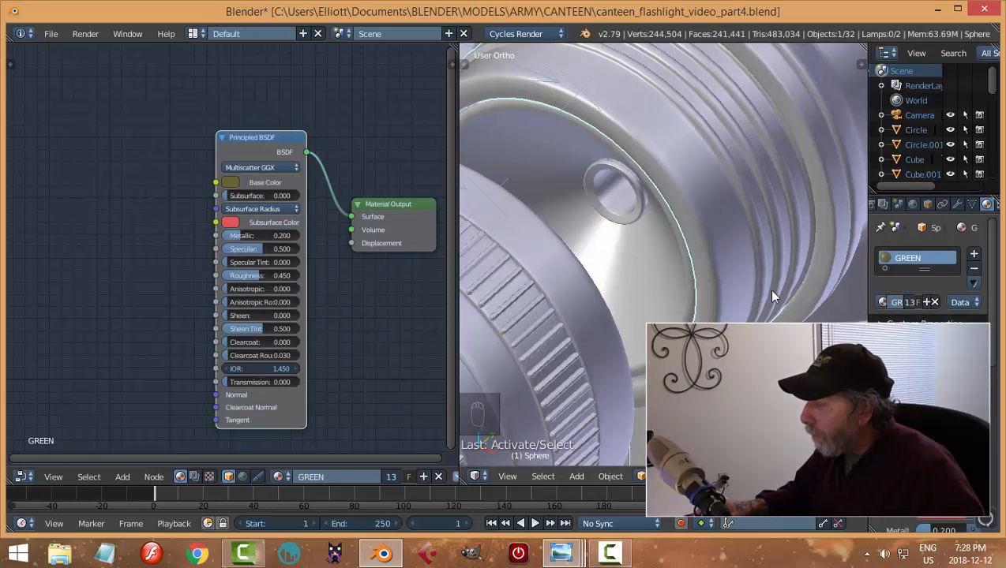
# Clear the selection, check the reflector and its bulb hole with material colors shown, and unhide the lens and bulb
pyautogui.scroll(-5, 767, 288)
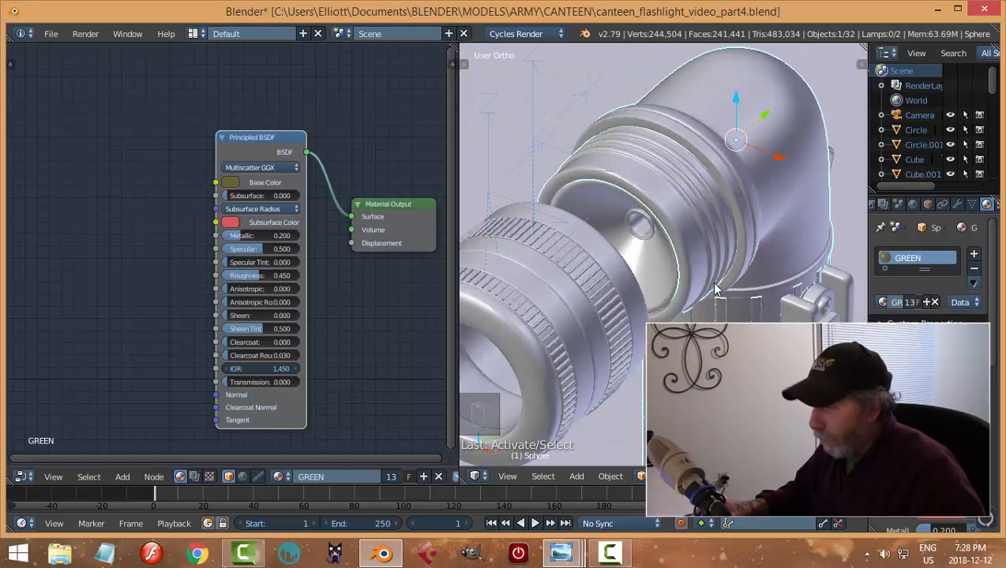
pyautogui.press('a')
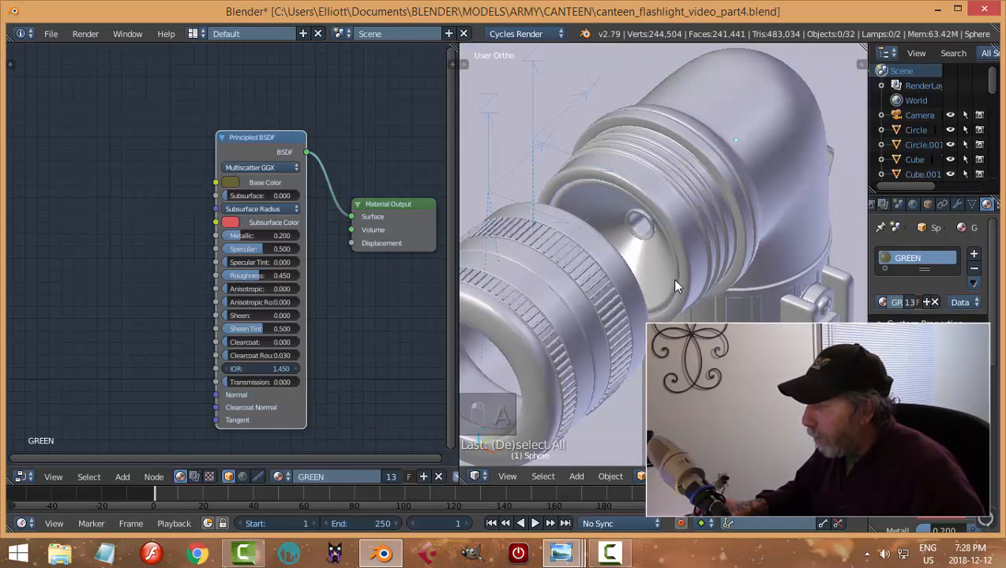
pyautogui.hotkey('shift', 'z')
pyautogui.rightClick(602, 215)
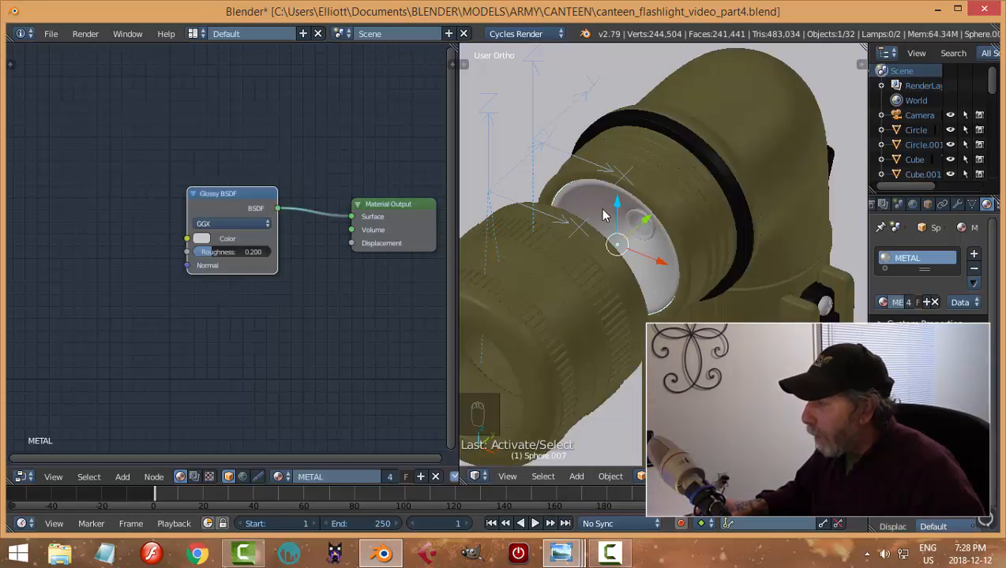
pyautogui.rightClick(634, 217)
pyautogui.rightClick(635, 219)
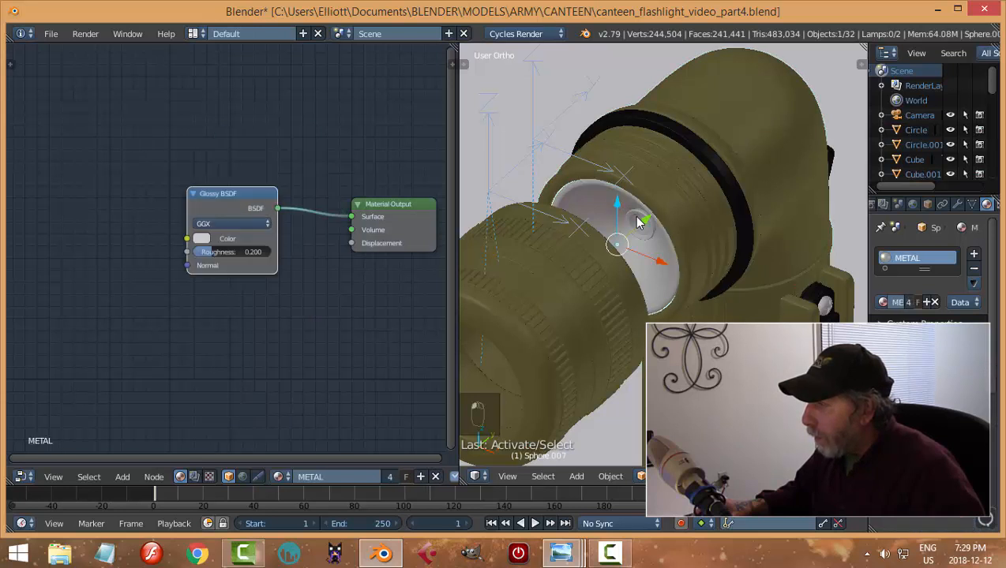
pyautogui.hotkey('alt', 'h')
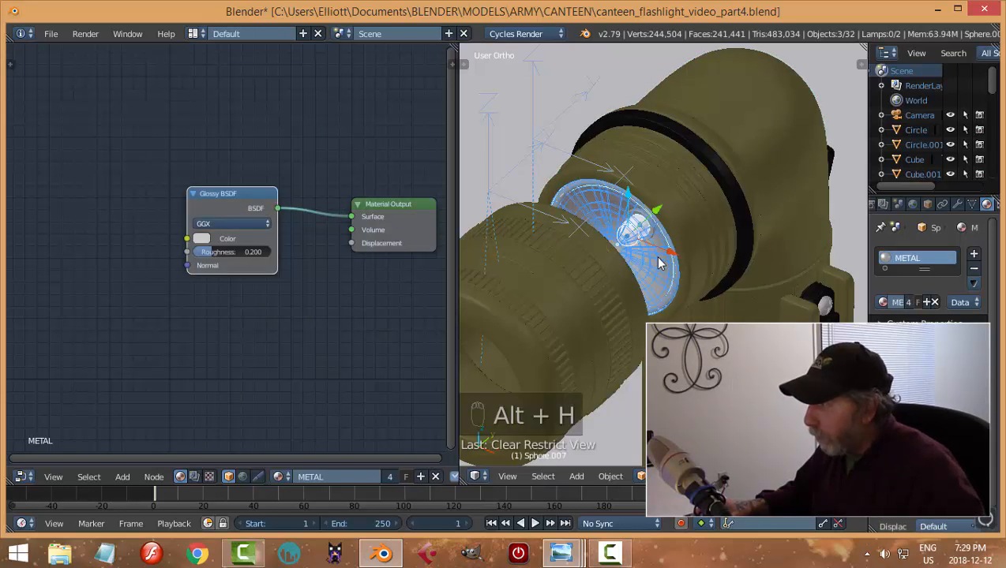
# Hide the lens disc and assign its glass material to the bulb
pyautogui.press('a')
pyautogui.rightClick(643, 257)
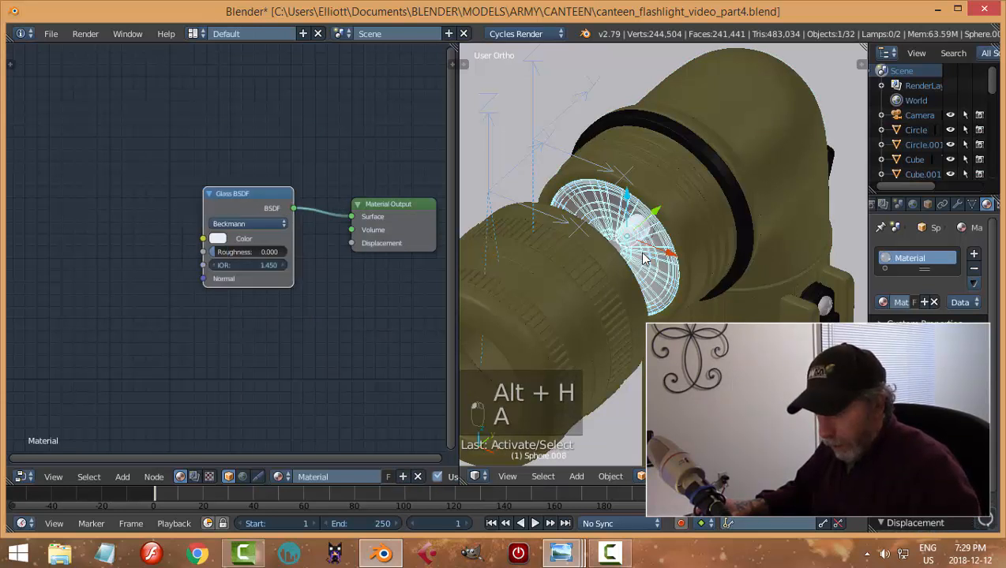
pyautogui.press('h')
pyautogui.rightClick(634, 233)
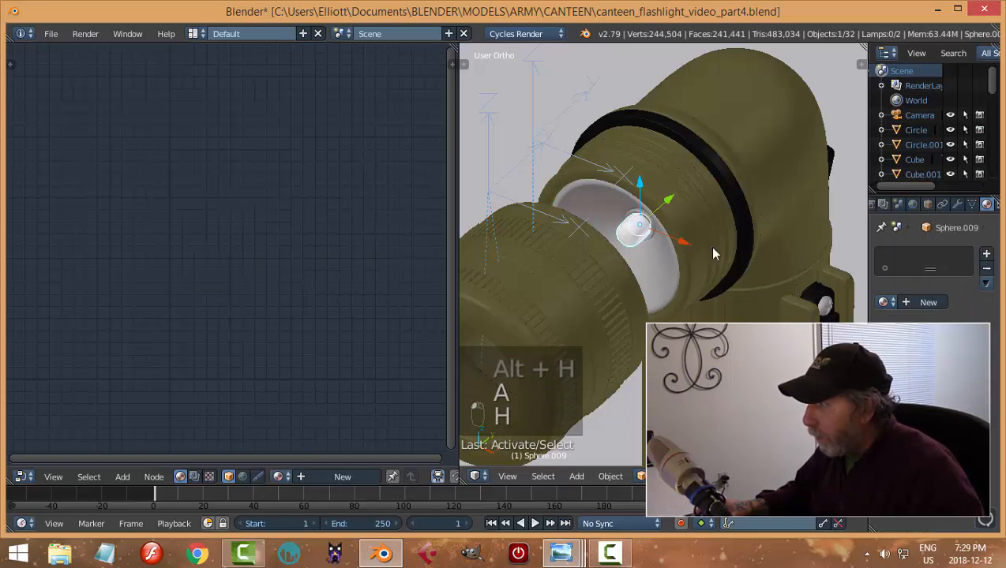
pyautogui.click(885, 310)
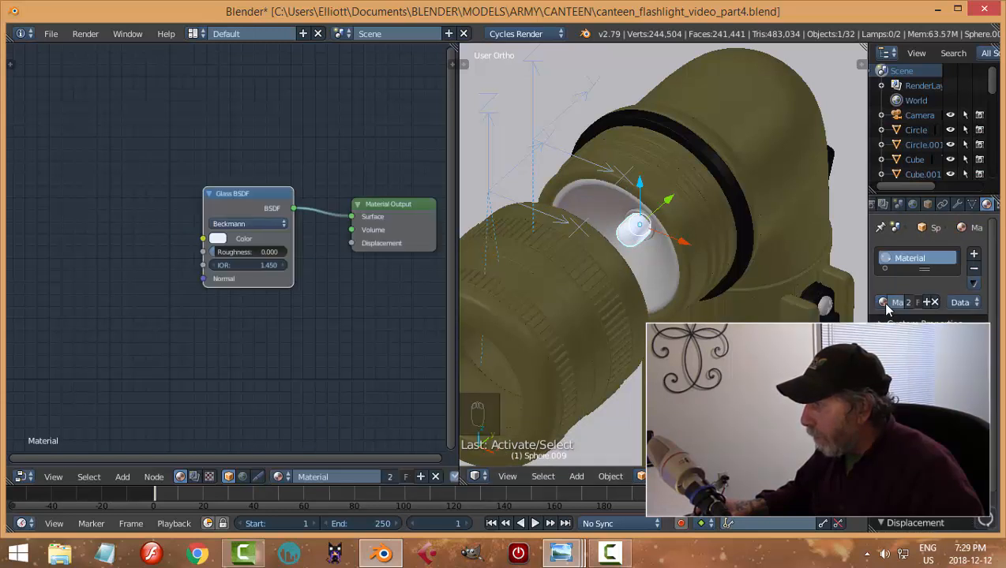
# Rename the glass material shared by bulb and lens as GLASS, and preview the bulb in rendered shading
pyautogui.doubleClick(897, 304)
pyautogui.write('GLASS')
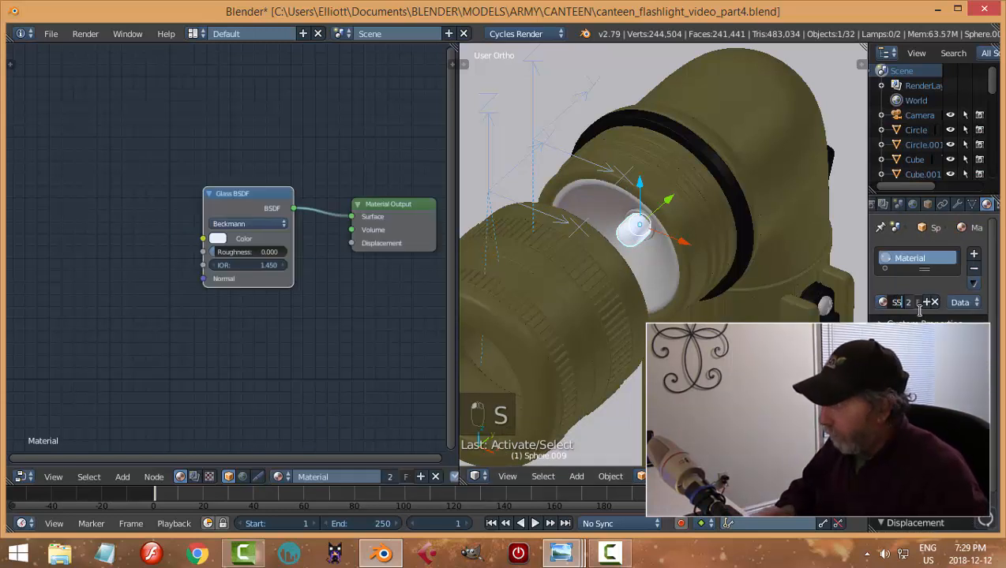
pyautogui.press('Return')
pyautogui.press('a')
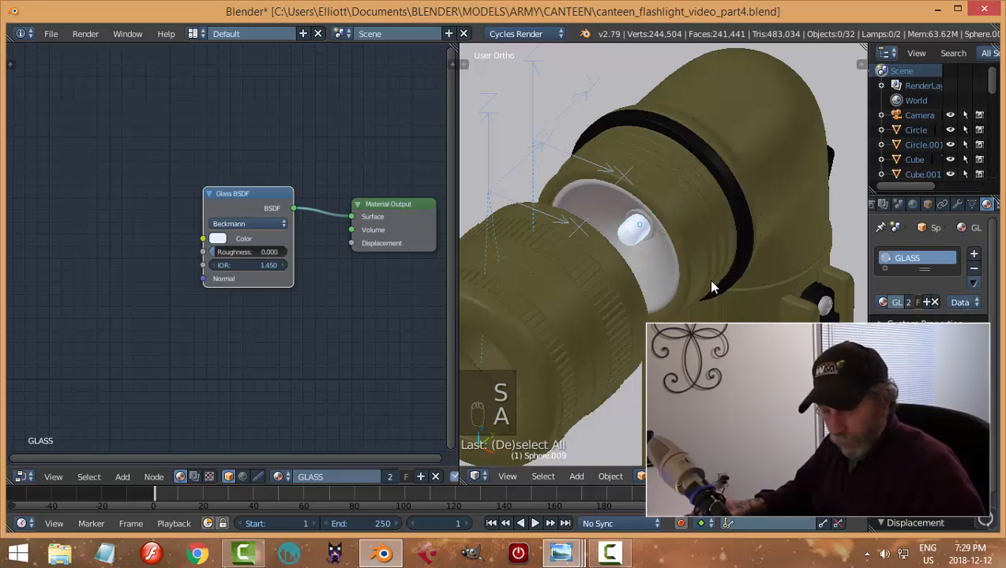
pyautogui.hotkey('shift', 'z')
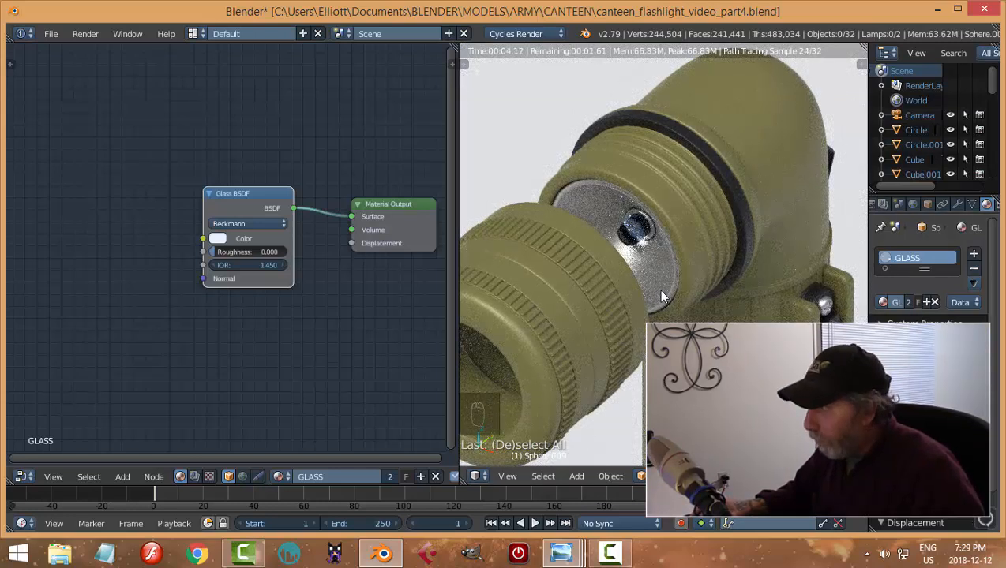
pyautogui.hotkey('shift', 'z')
# Add a Solidify modifier to the bulb, move it to the top of the stack, and preview it in rendered shading
pyautogui.rightClick(638, 236)
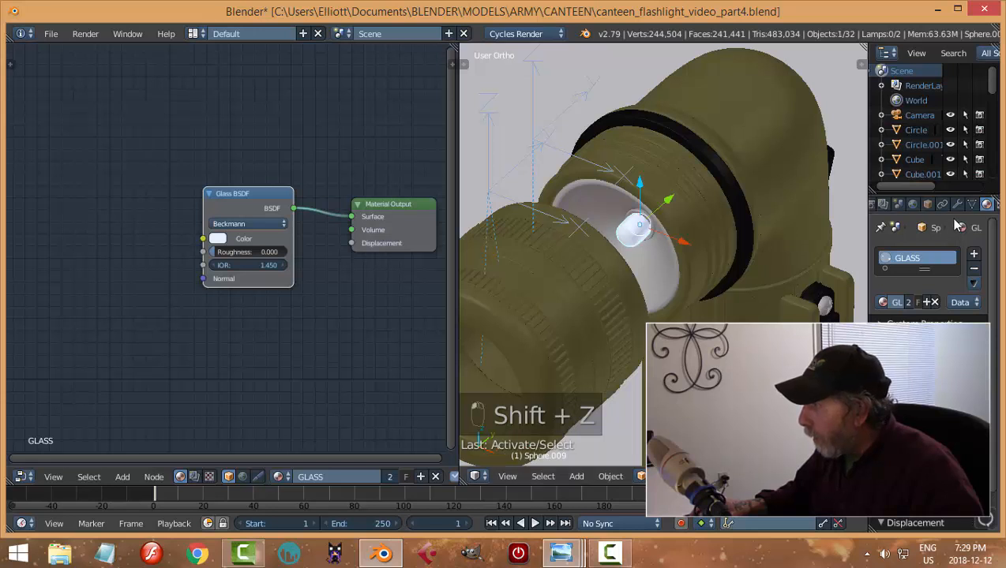
pyautogui.click(957, 204)
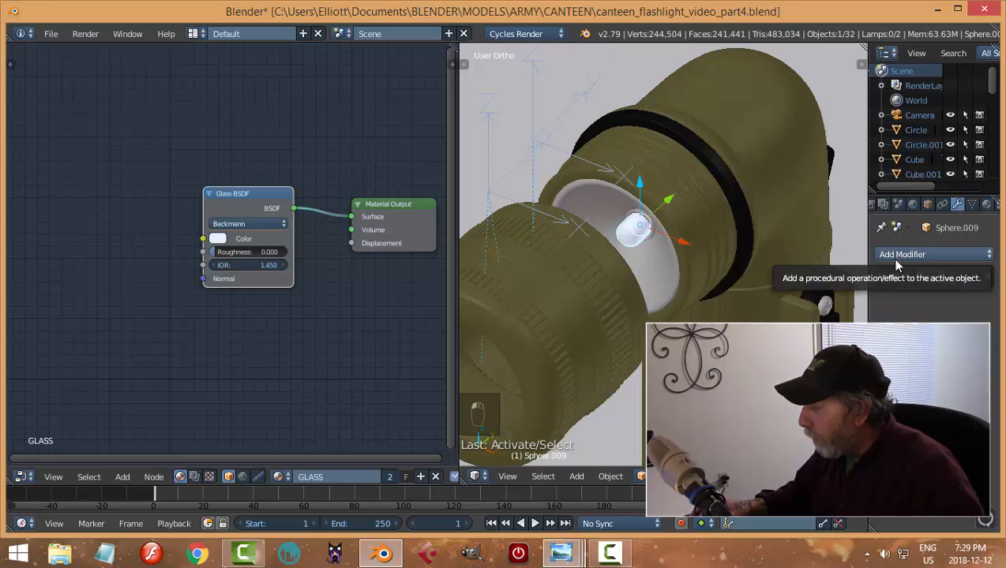
pyautogui.click(880, 278)
pyautogui.click(881, 278)
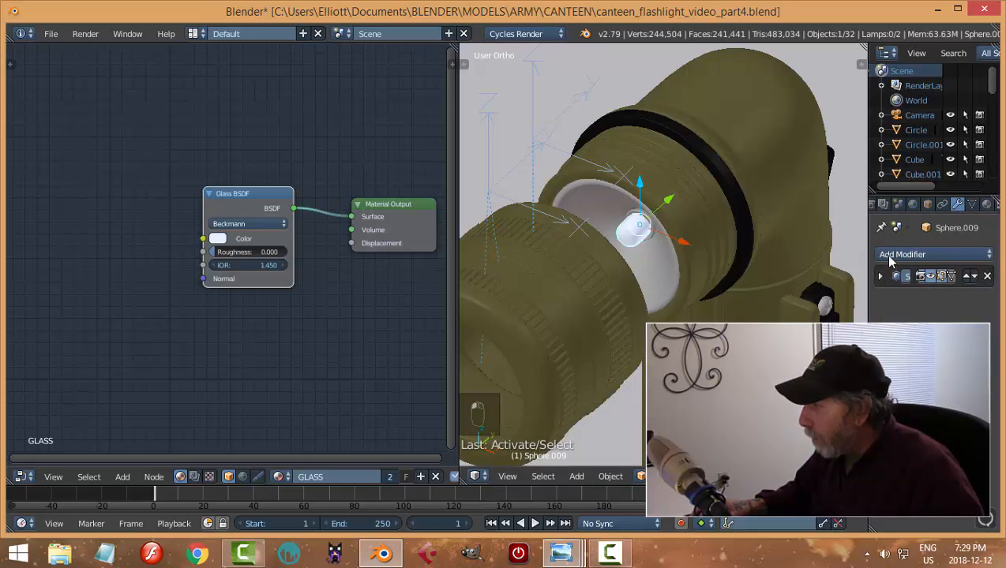
pyautogui.click(900, 255)
pyautogui.click(696, 485)
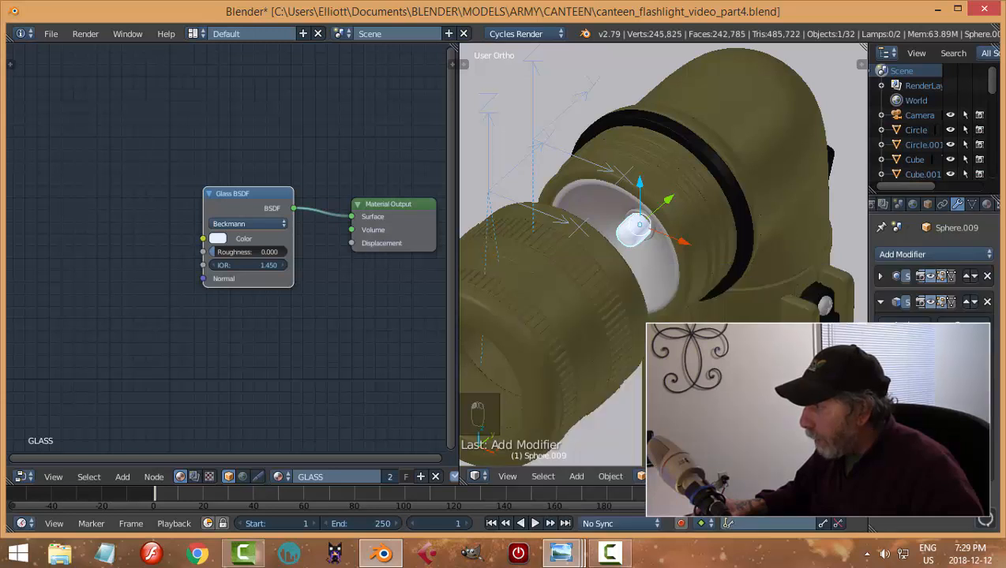
pyautogui.click(966, 302)
pyautogui.hotkey('shift', 'z')
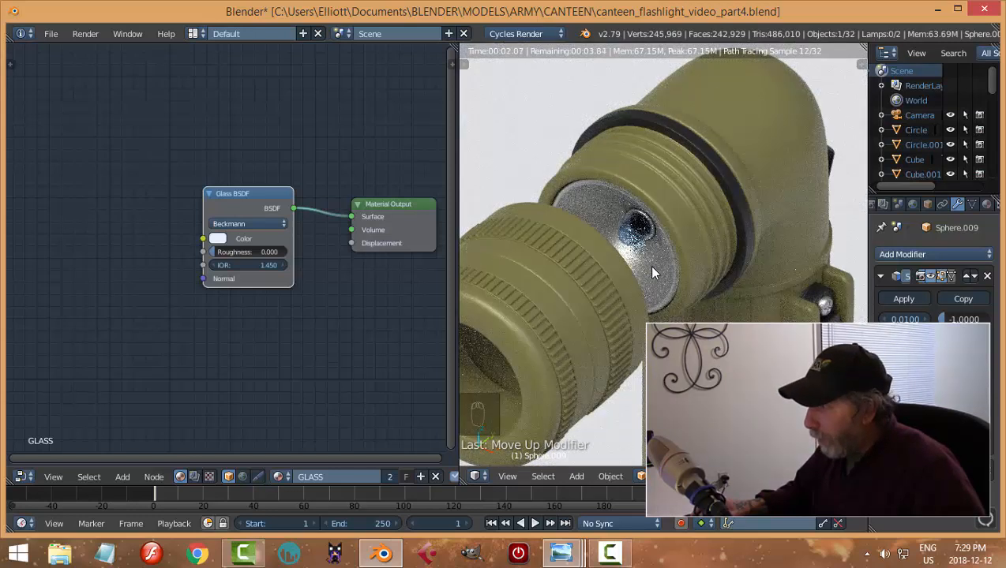
pyautogui.hotkey('shift', 'z')
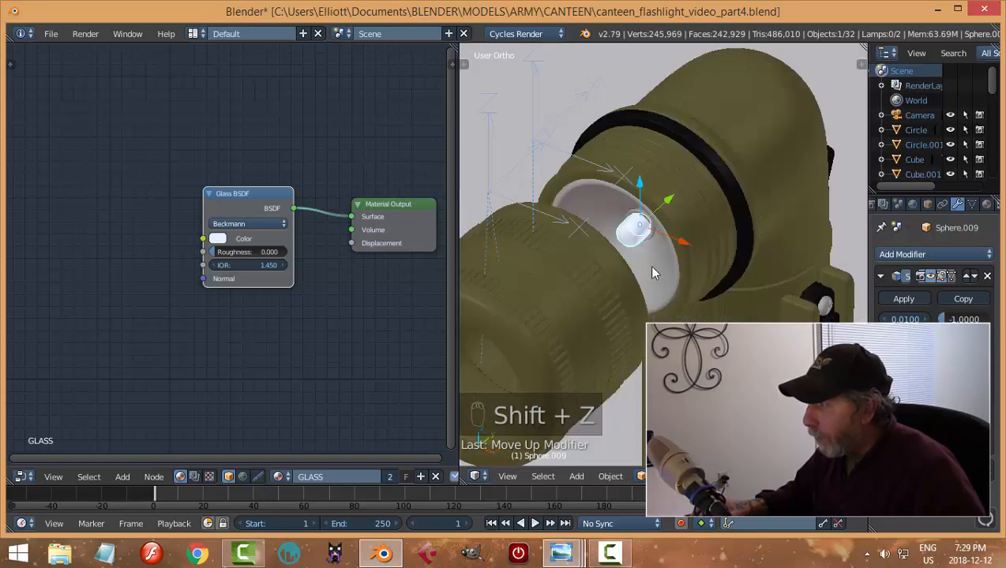
# Unhide the lens disc, preview it in rendered shading, and save over the existing file
pyautogui.hotkey('alt', 'h')
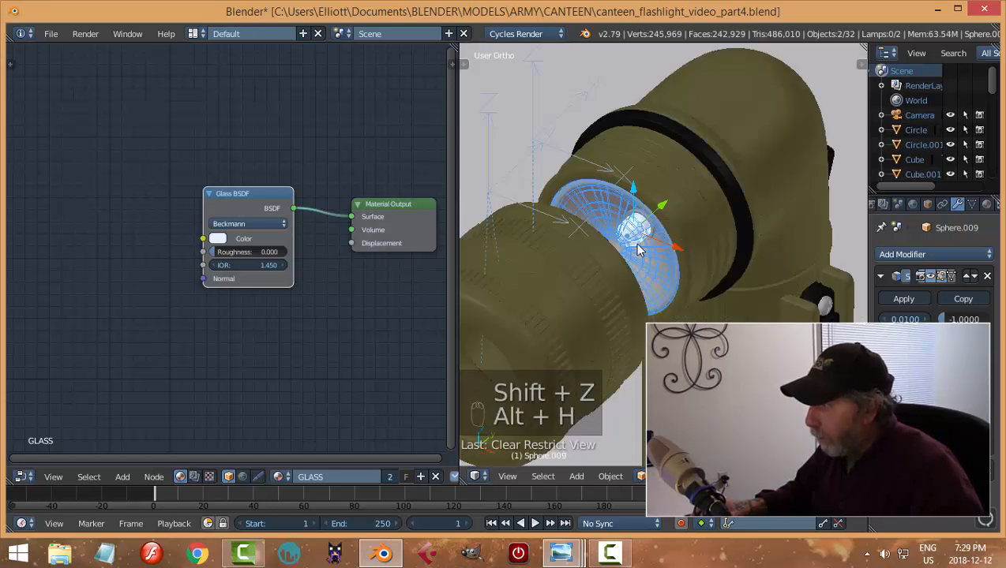
pyautogui.moveTo(652, 272); pyautogui.dragTo(652, 256)
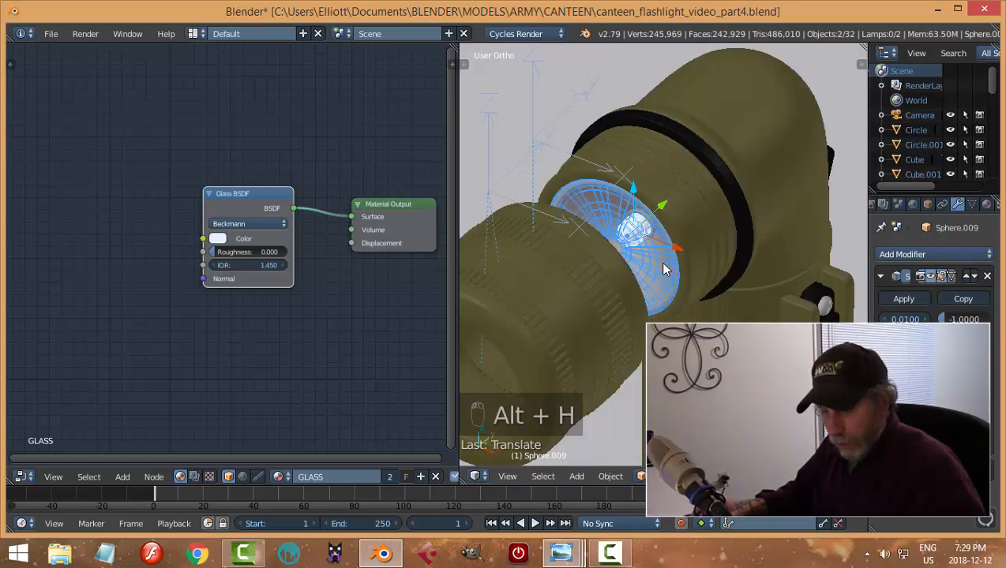
pyautogui.hotkey('shift', 'z')
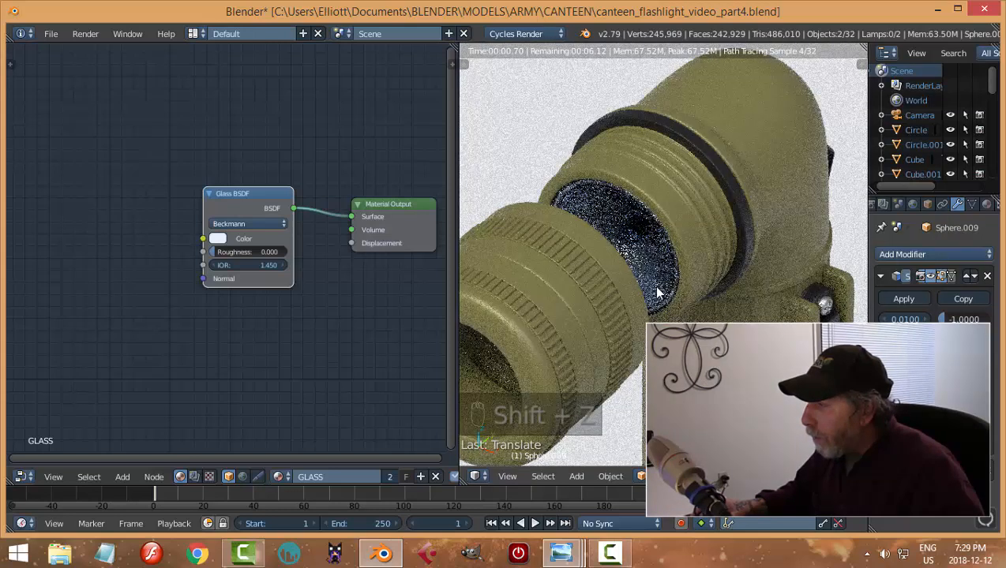
pyautogui.scroll(-4, 711, 266)
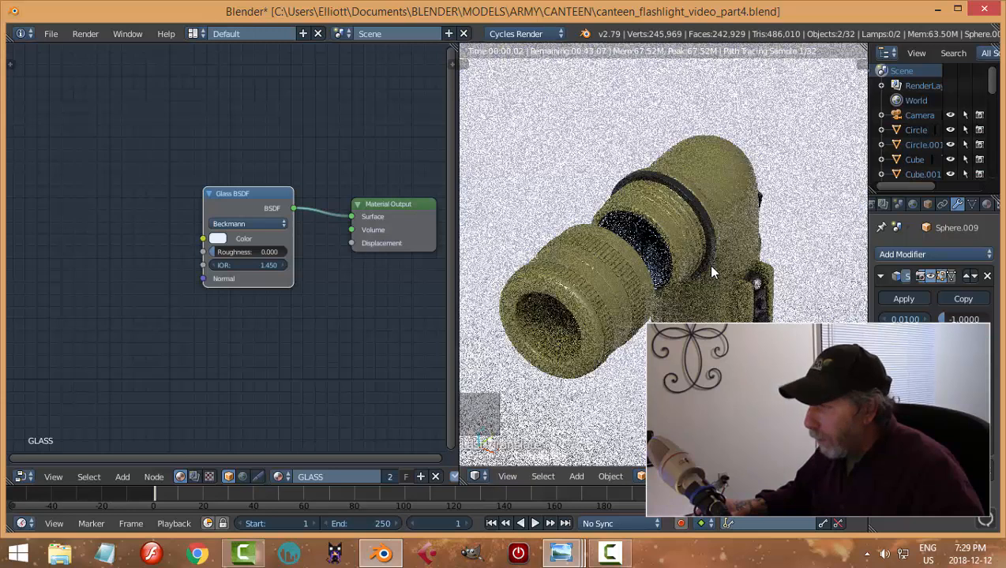
pyautogui.hotkey('shift', 'z')
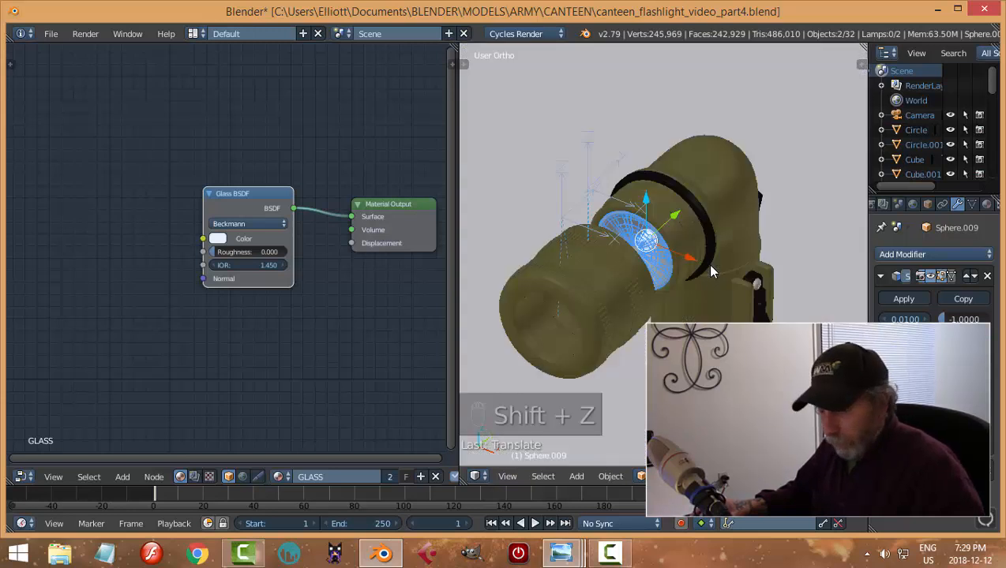
pyautogui.hotkey('ctrl', 's')
pyautogui.click(710, 267)
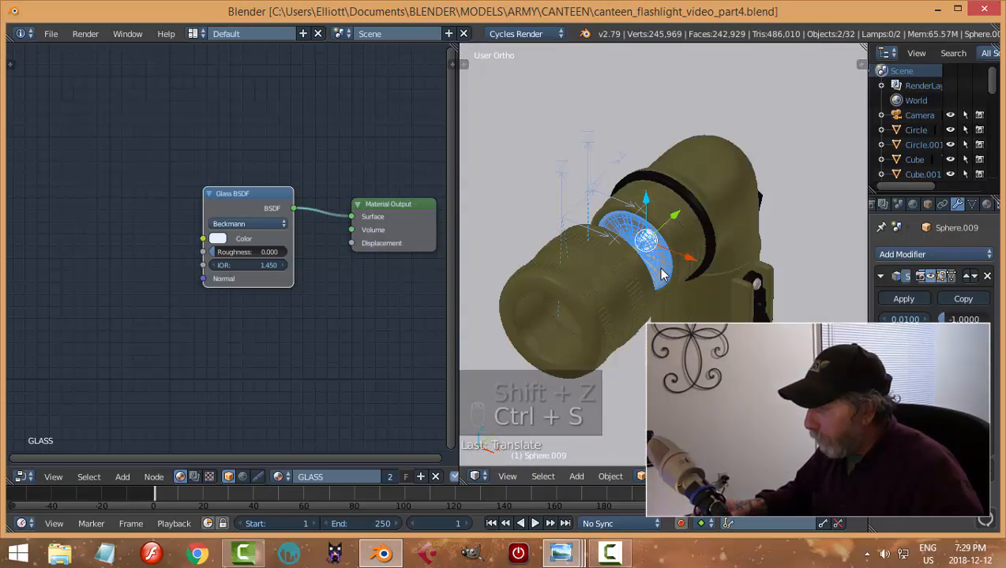
# Slide the detached lens cap along Y onto the flashlight head by moving its controlling empties
pyautogui.moveTo(664, 270); pyautogui.dragTo(639, 289, button='middle')
pyautogui.rightClick(574, 213)
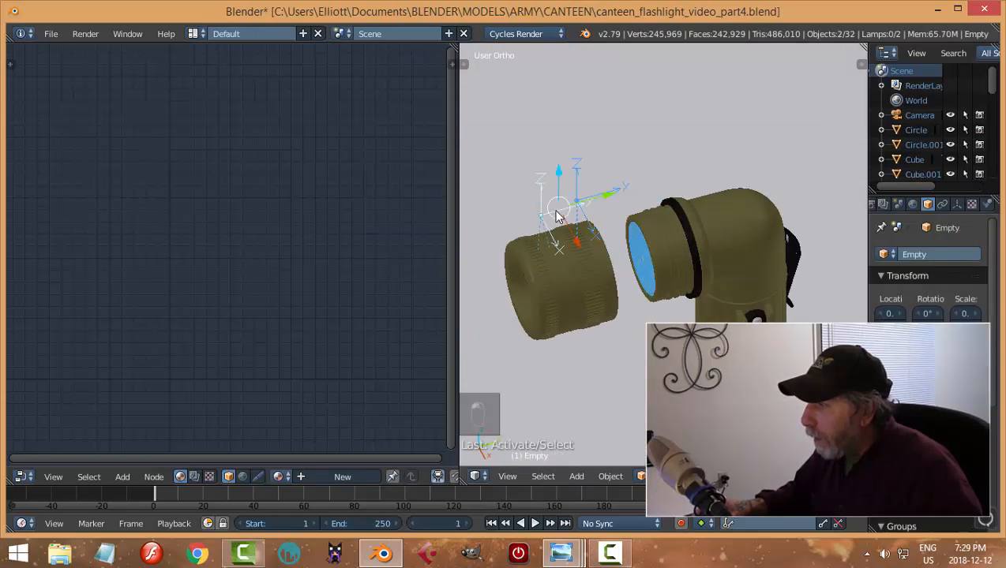
pyautogui.moveTo(609, 203); pyautogui.dragTo(686, 191)
pyautogui.scroll(4, 686, 191)
pyautogui.scroll(2, 637, 273)
pyautogui.moveTo(723, 250)
pyautogui.keyDown('shift'); pyautogui.mouseDown(button='middle')
pyautogui.moveTo(619, 278)
pyautogui.moveTo(733, 248)
pyautogui.mouseUp(button='middle'); pyautogui.keyUp('shift')
pyautogui.scroll(-6, 734, 254)
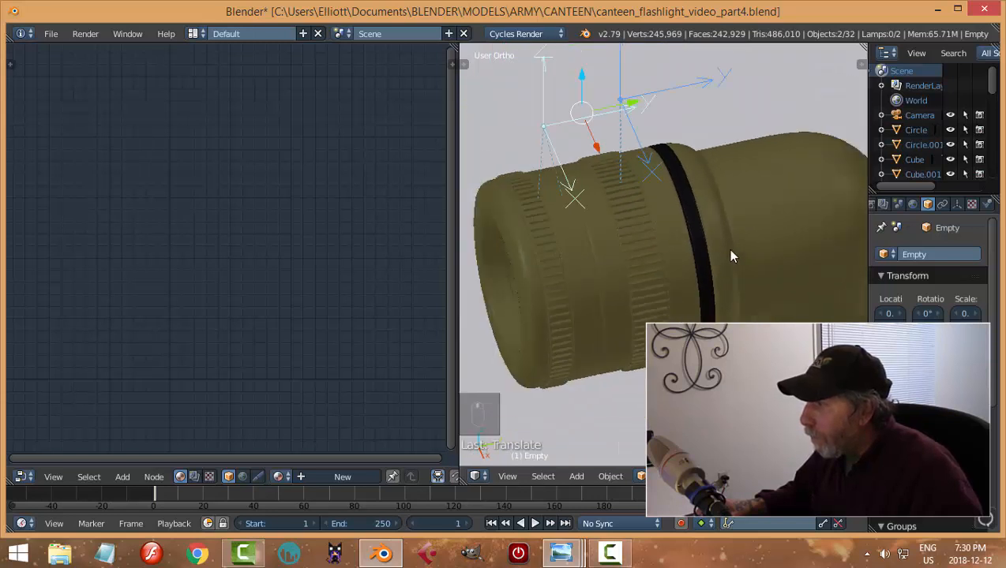
# Clear the selection and check the assembled flashlight from the clip side in rendered shading
pyautogui.press('a')
pyautogui.moveTo(724, 267); pyautogui.dragTo(698, 258, button='middle')
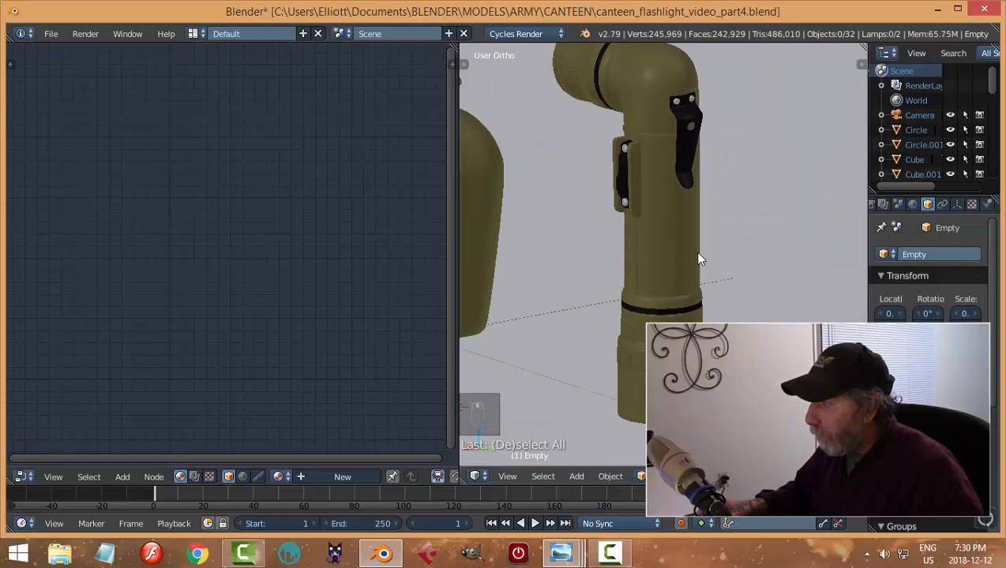
pyautogui.hotkey('shift', 'z')
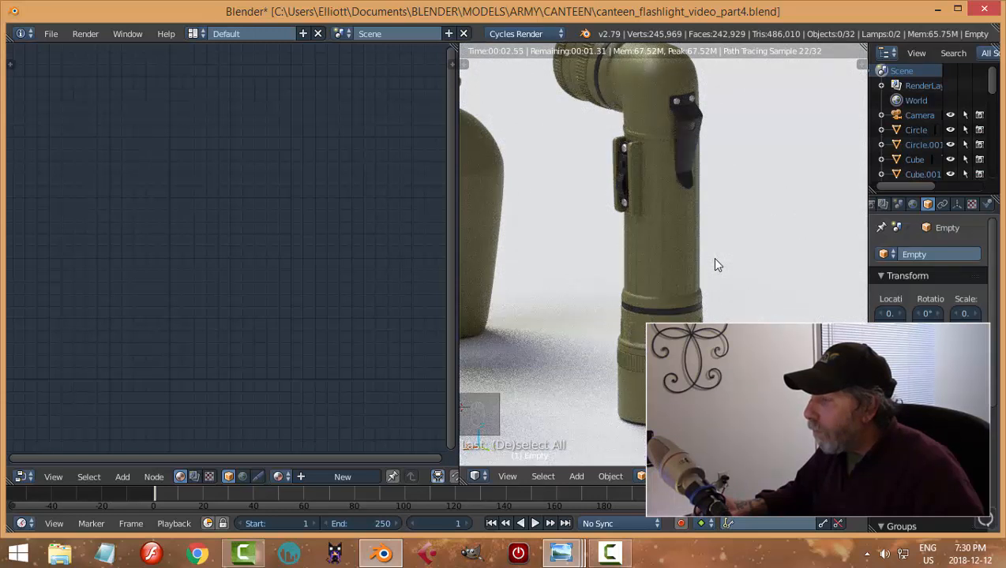
pyautogui.hotkey('shift', 'z')
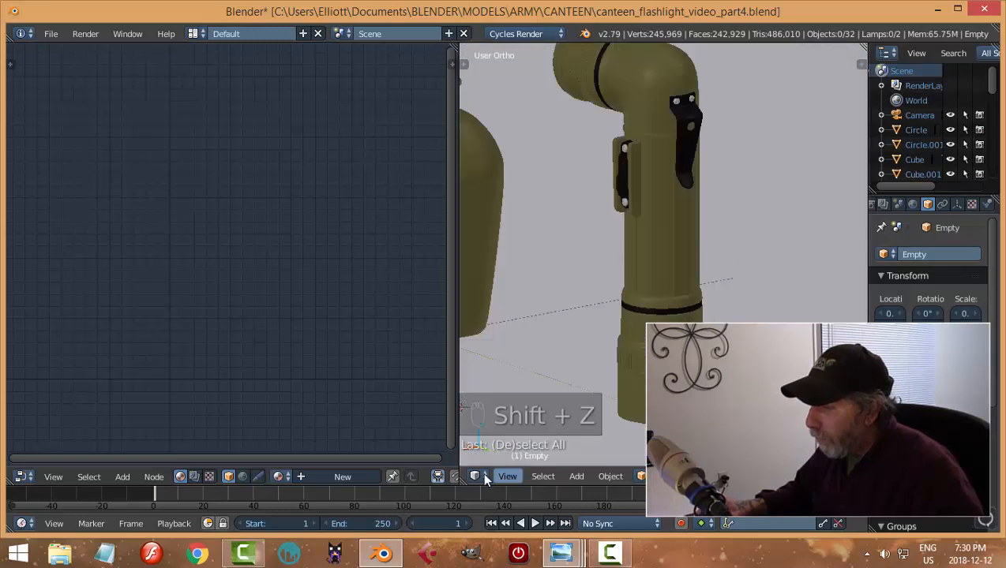
# Expand the 3D view over the node editor and check the canteens and flashlight through the camera
pyautogui.moveTo(461, 471); pyautogui.dragTo(316, 466)
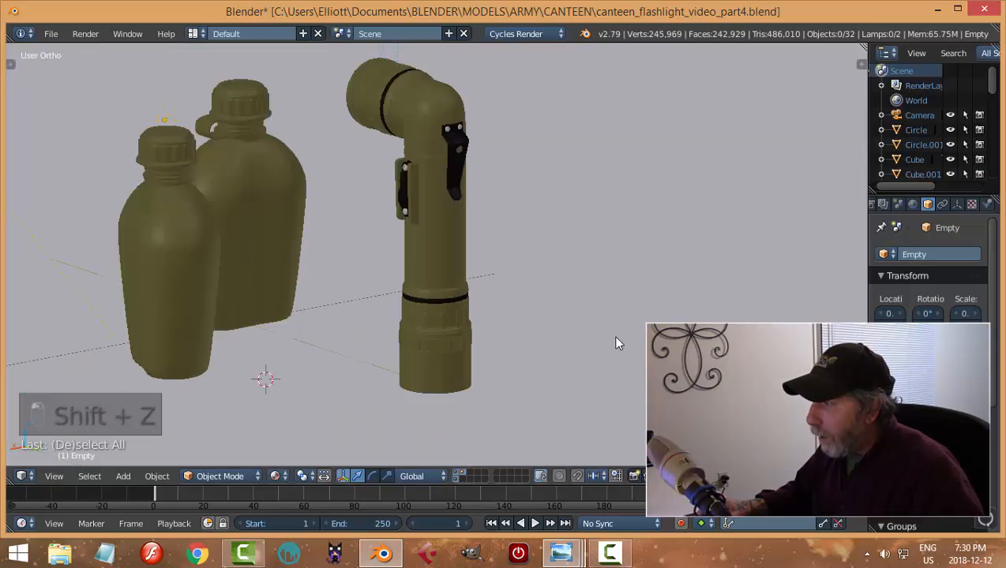
pyautogui.press('KP_0')
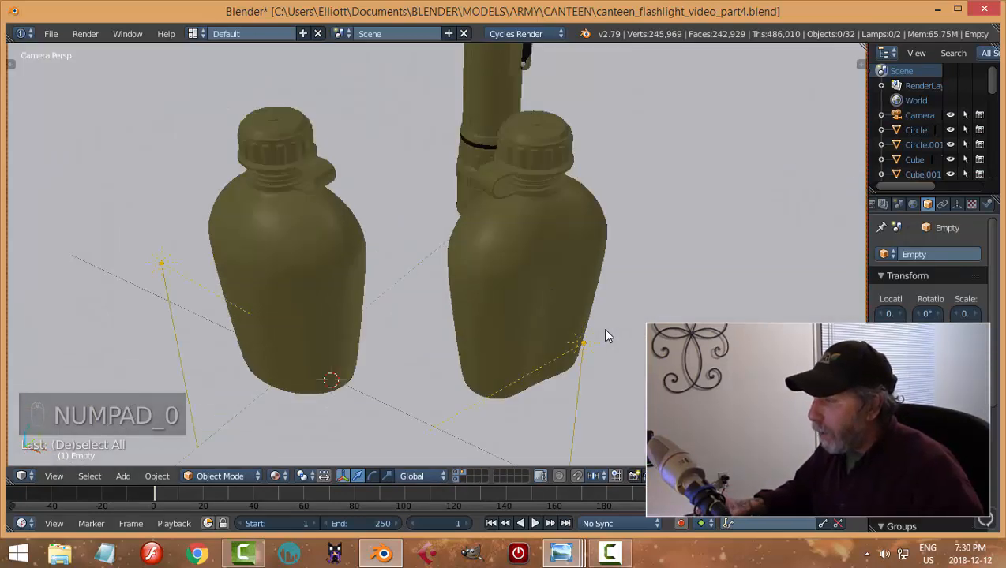
pyautogui.press('KP_0')
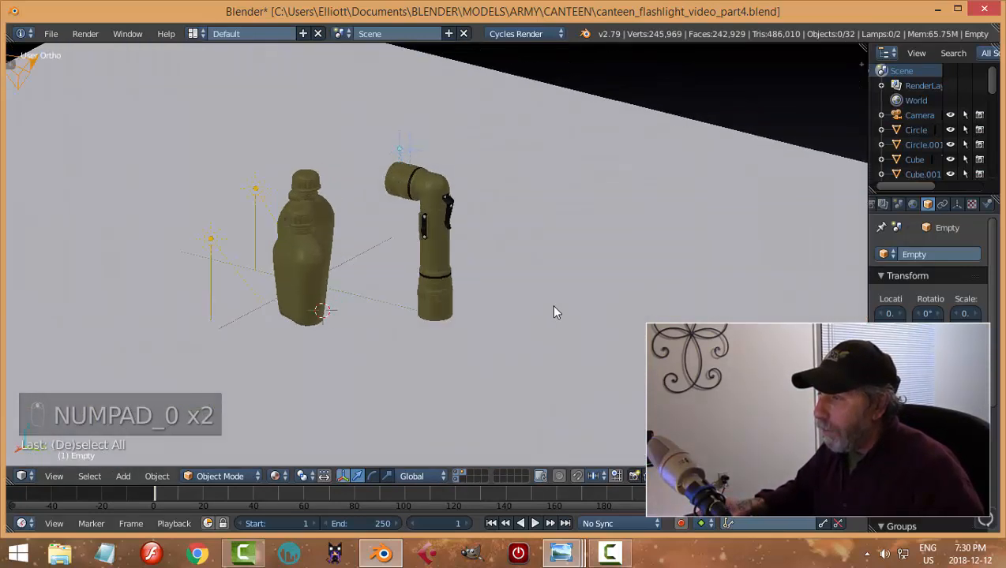
pyautogui.scroll(2, 561, 302)
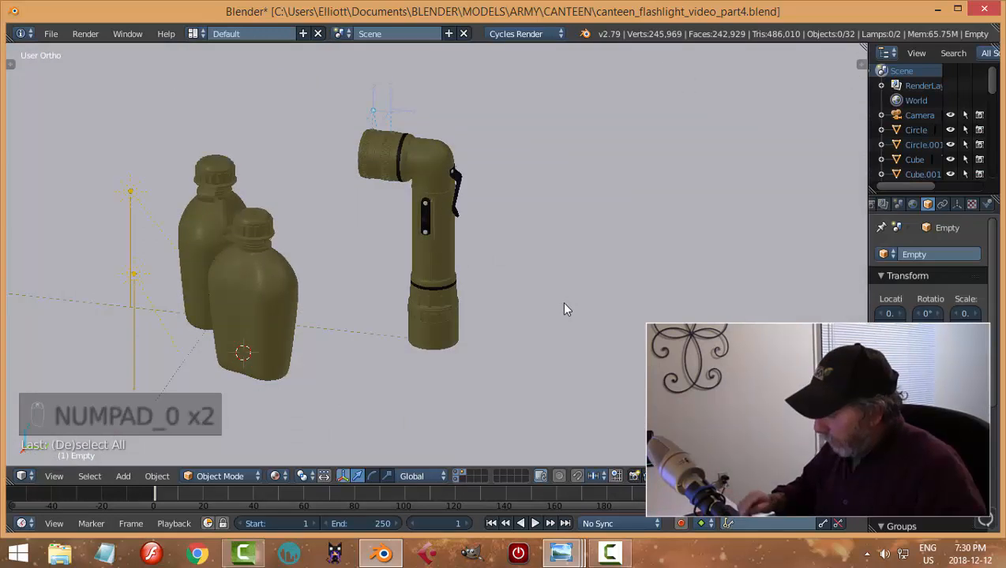
# Select all flashlight parts in the right-side wireframe view and lower them about 0.0435 along Z to the floor
pyautogui.press('KP_3')
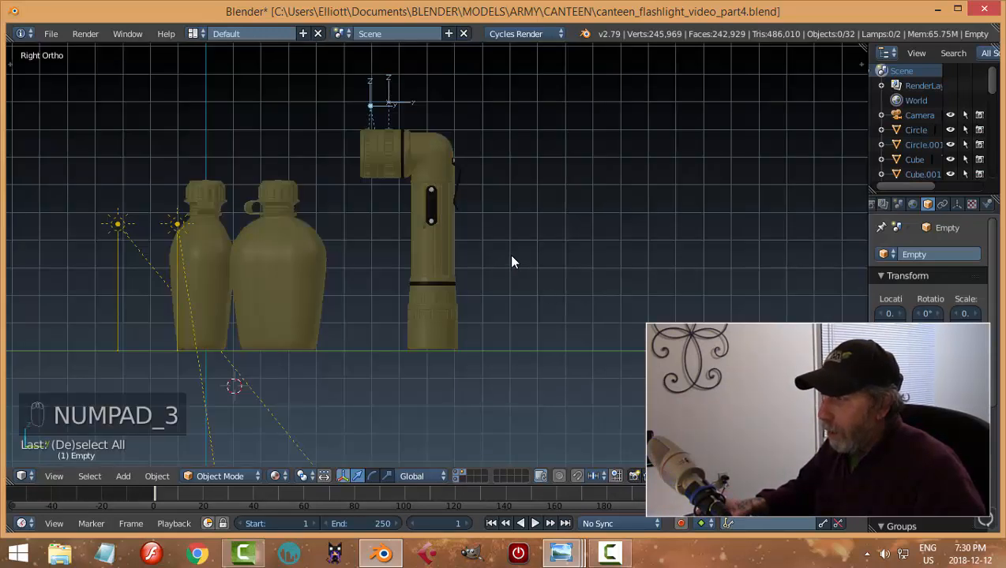
pyautogui.press('z')
pyautogui.click(605, 250)
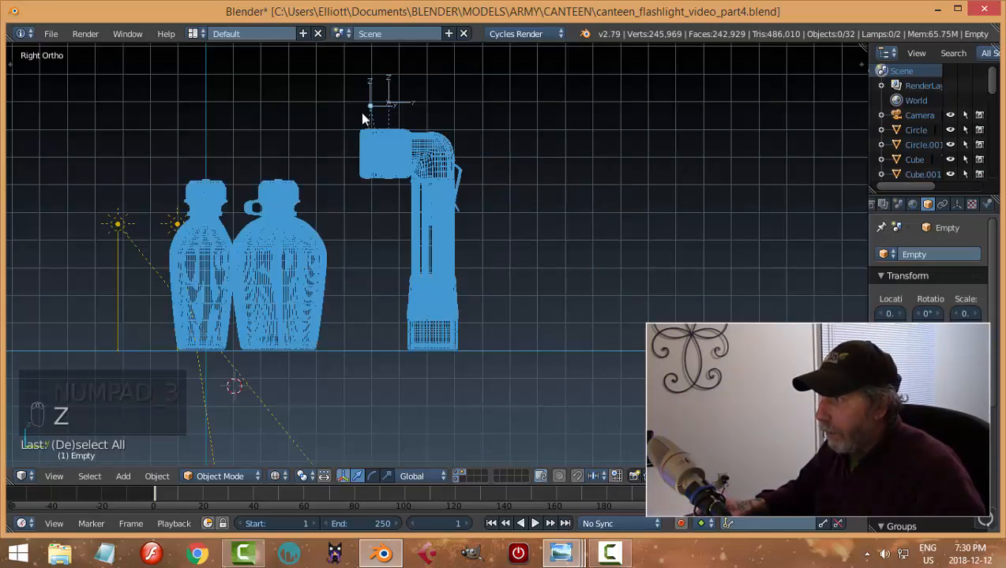
pyautogui.press('b')
pyautogui.moveTo(331, 74); pyautogui.dragTo(536, 349)
pyautogui.scroll(6, 472, 230)
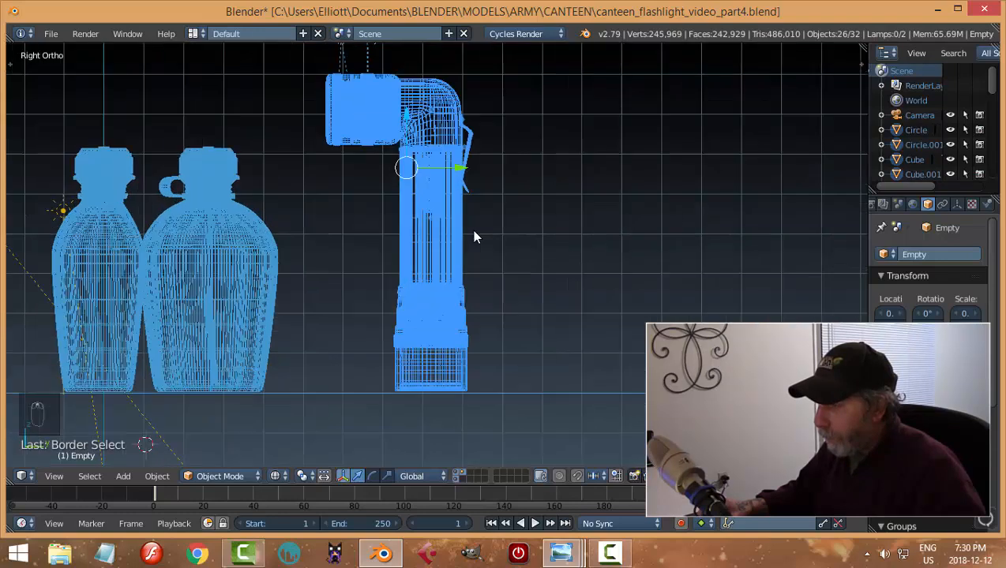
pyautogui.scroll(4, 527, 273)
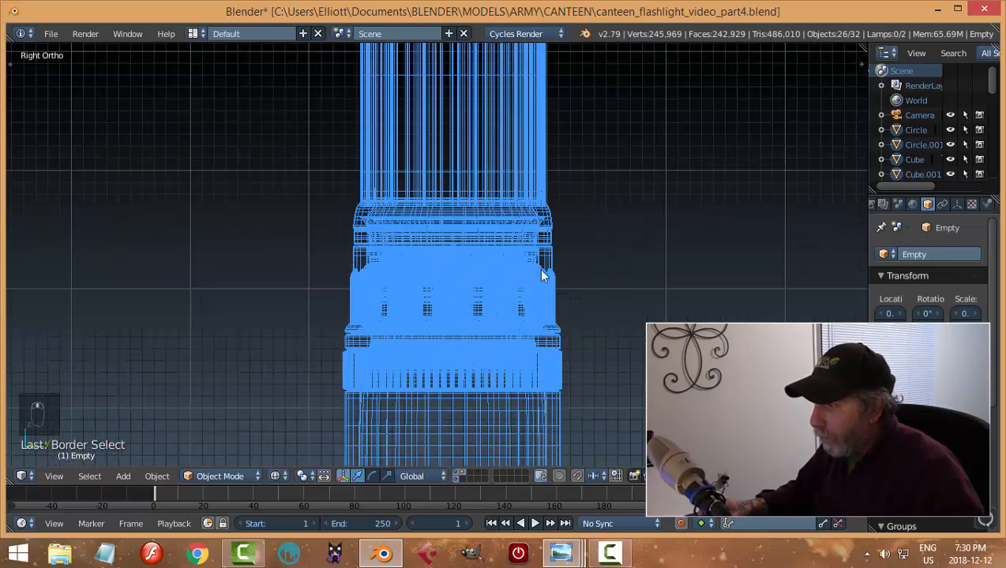
pyautogui.press('g')
pyautogui.press('z')
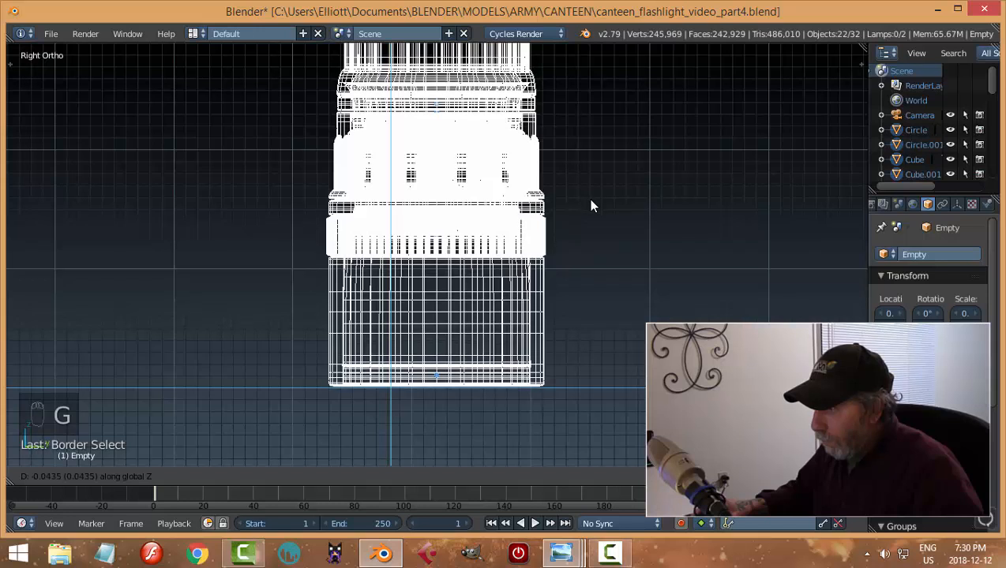
pyautogui.click(592, 206)
# Move the flashlight closer to the canteens, place it at their right in camera view, and return to solid shading
pyautogui.scroll(-5, 596, 217)
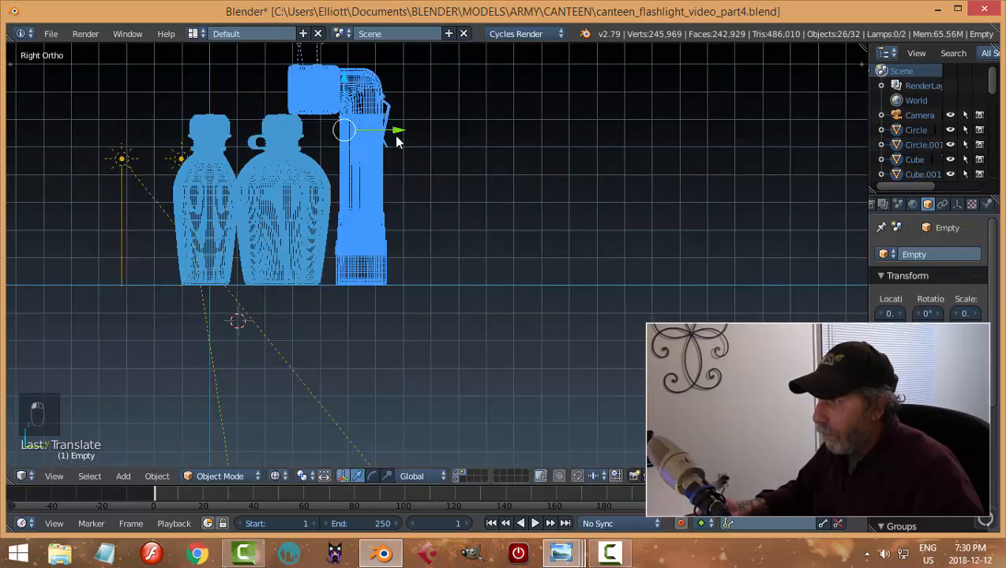
pyautogui.press('KP_0')
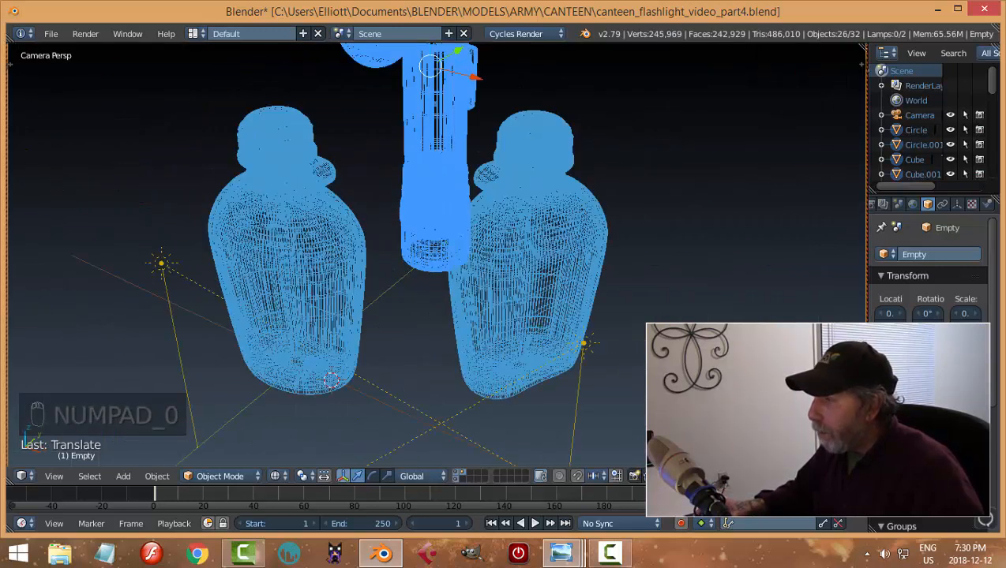
pyautogui.moveTo(483, 83); pyautogui.dragTo(772, 214)
pyautogui.moveTo(756, 135); pyautogui.dragTo(798, 228)
pyautogui.press('z')
pyautogui.click(799, 315)
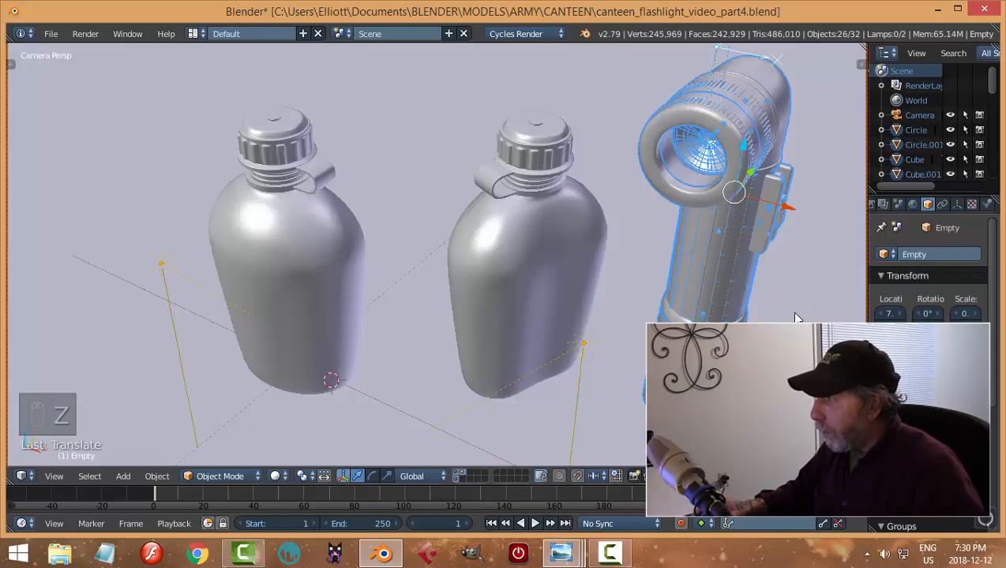
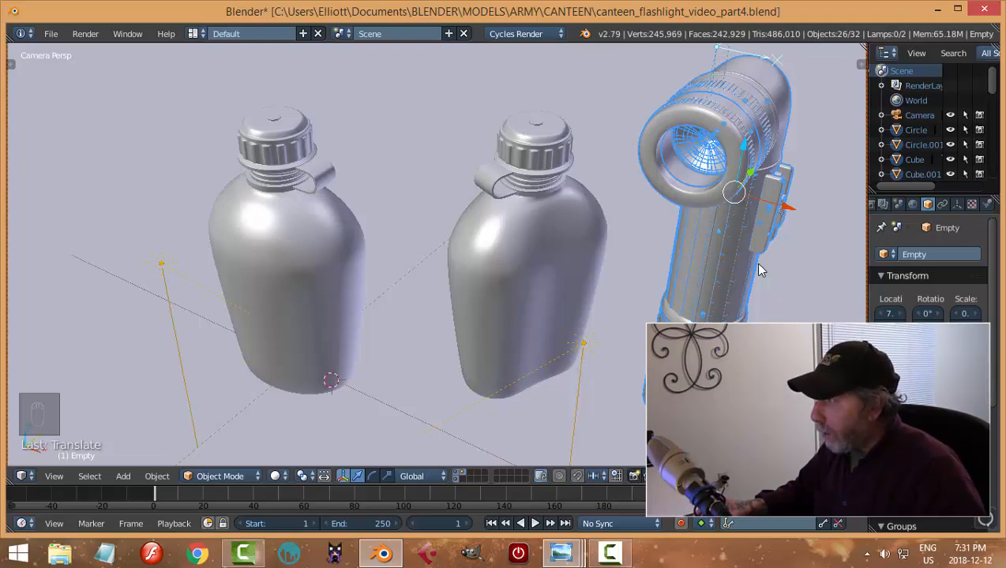
# Preview the scene in rendered shading, return to solid shading, and rotate the flashlight -90° about the global Z axis
pyautogui.hotkey('shift', 'z')
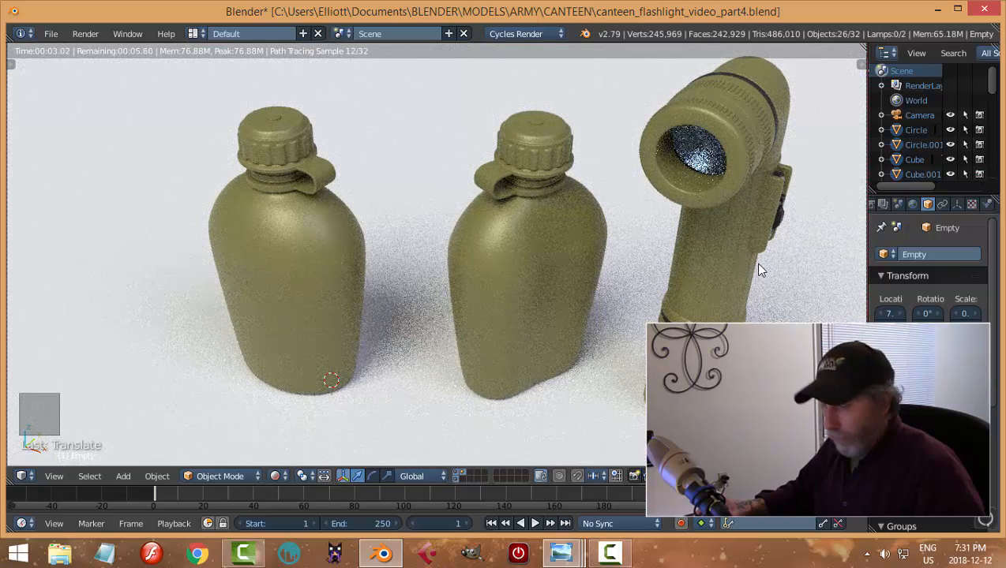
pyautogui.hotkey('shift', 'z')
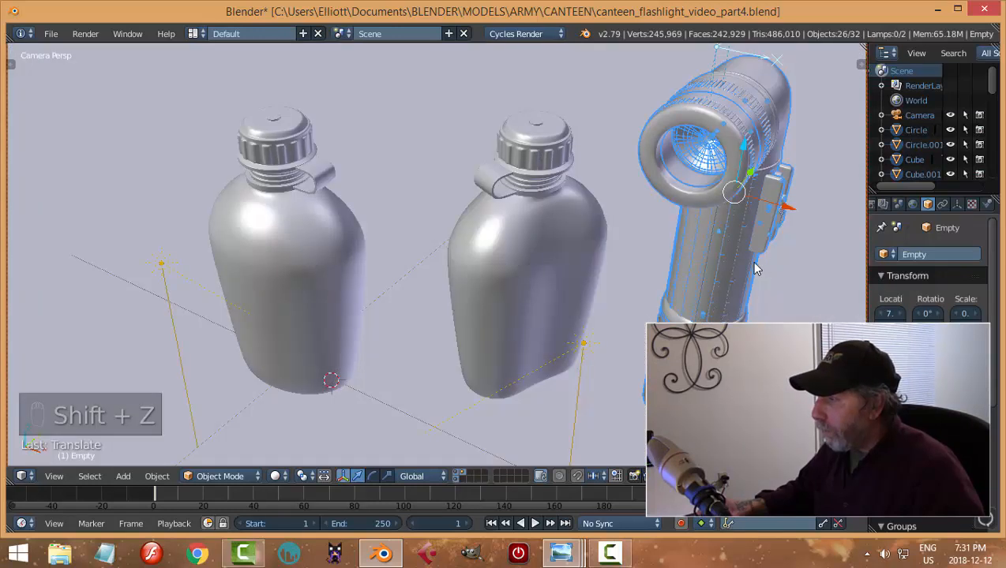
pyautogui.scroll(-1, 719, 284)
pyautogui.moveTo(720, 284); pyautogui.dragTo(733, 276, button='middle')
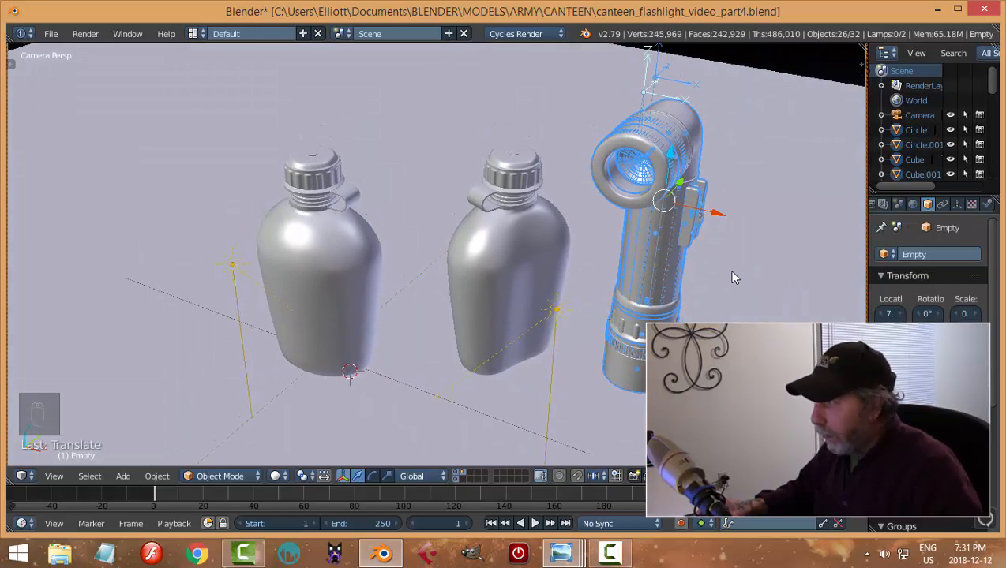
pyautogui.press('r')
pyautogui.press('z')
pyautogui.press('9')
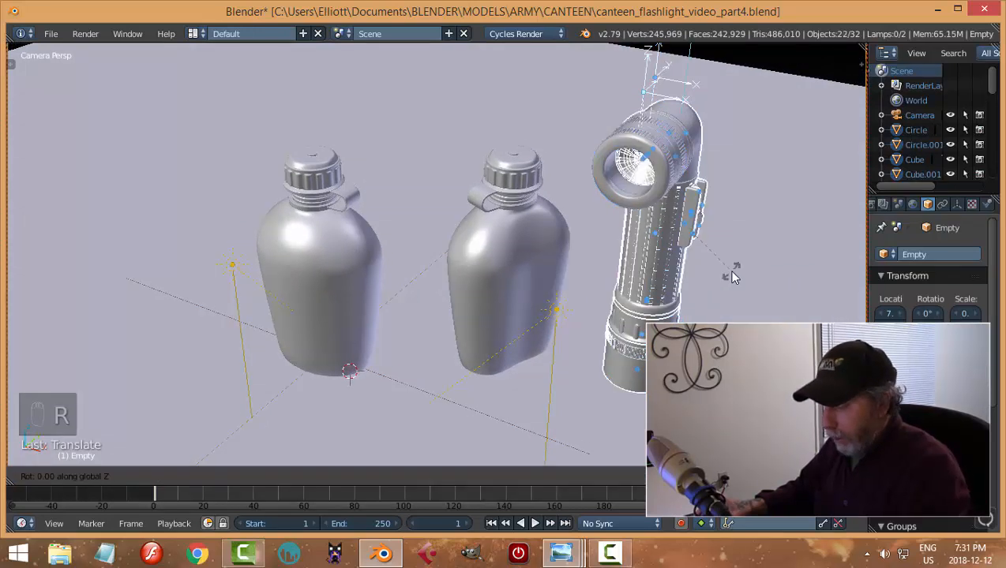
pyautogui.press('0')
pyautogui.press('-')
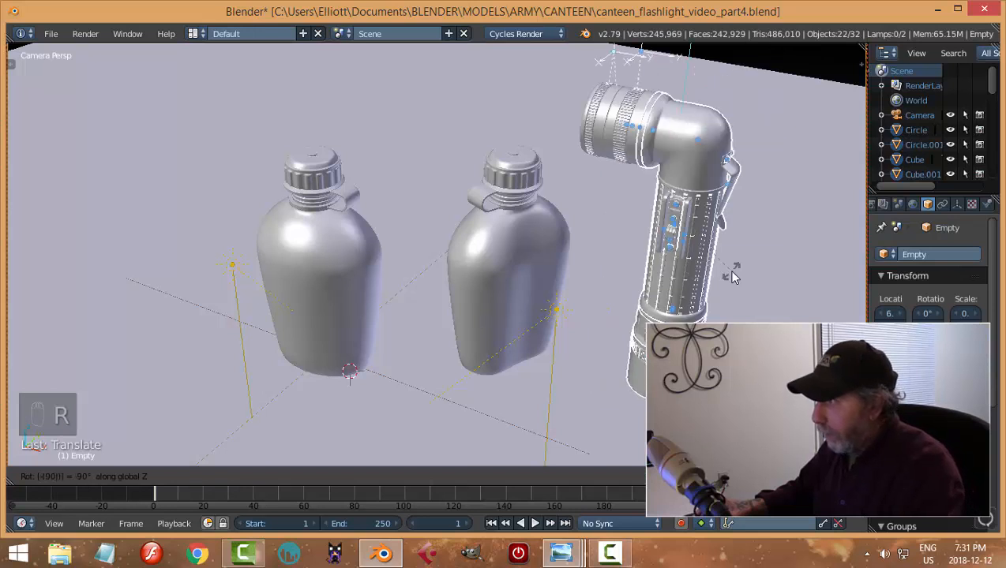
pyautogui.press('Return')
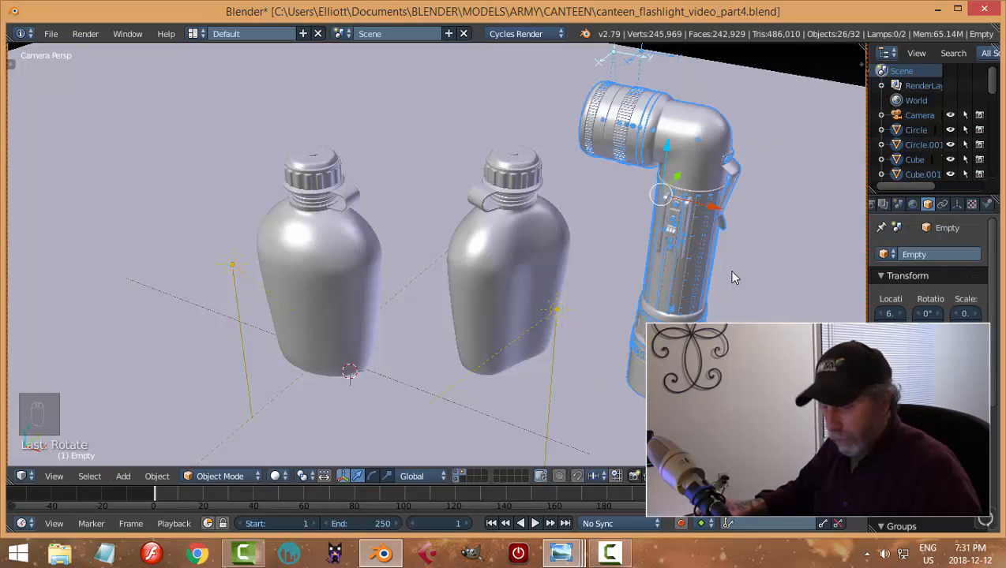
# Check the rotated flashlight beside the canteens in rendered shading through the camera and return to solid shading
pyautogui.hotkey('shift', 'z')
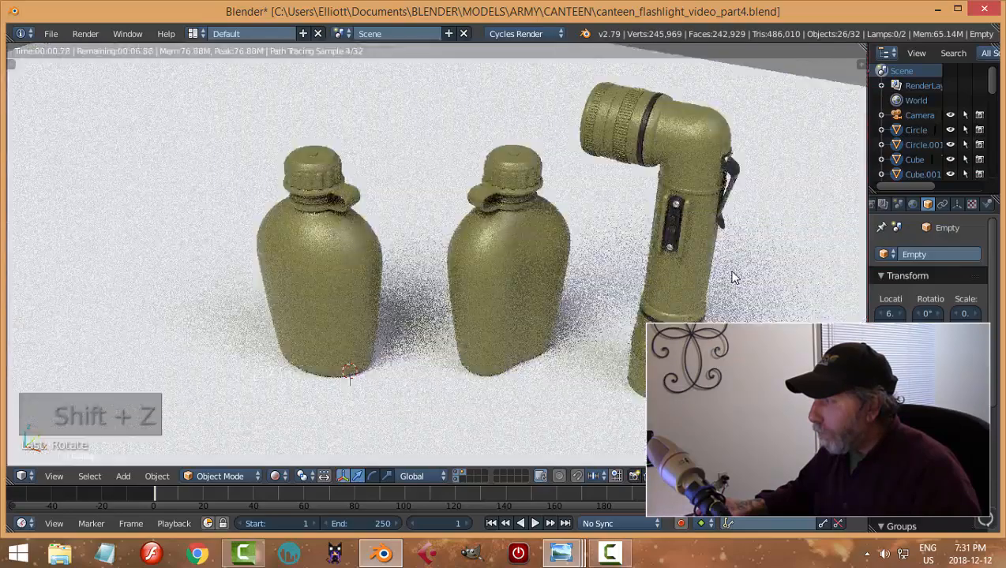
pyautogui.scroll(1, 698, 274)
pyautogui.moveTo(697, 268); pyautogui.dragTo(729, 285, button='middle')
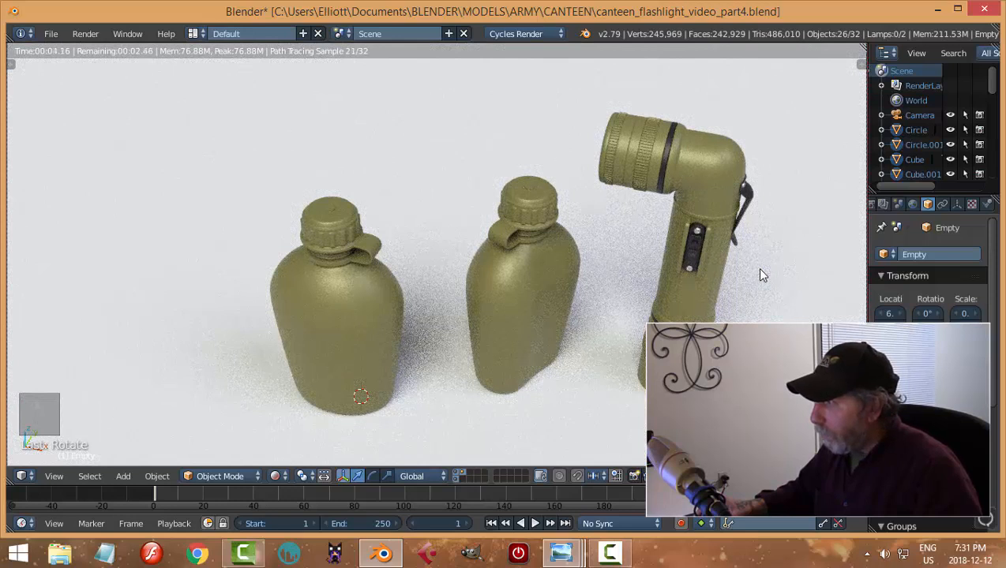
pyautogui.hotkey('shift', 'z')
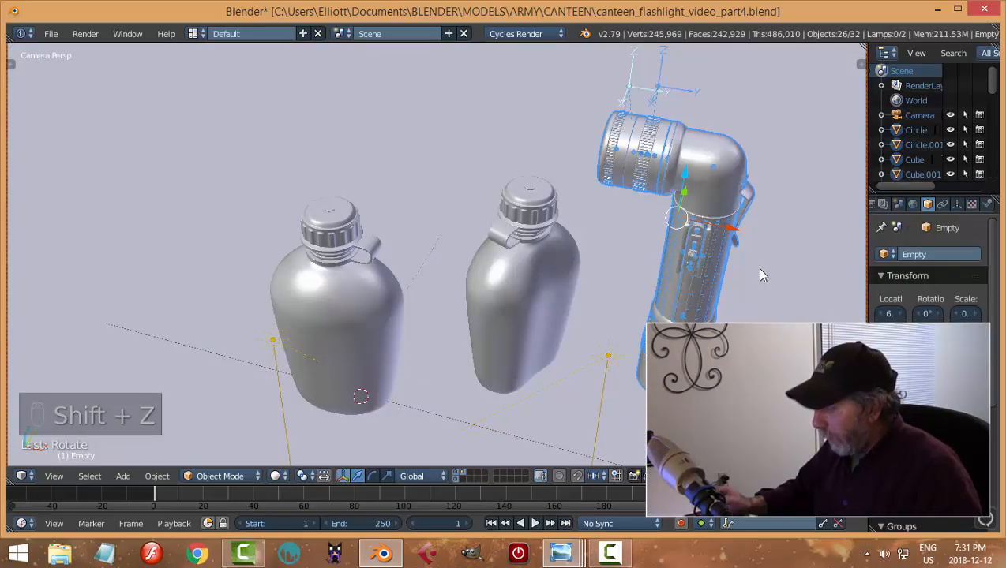
# Duplicate the flashlight and place the copy behind the two canteens, between them in camera view
pyautogui.press('KP_0')
pyautogui.moveTo(512, 258); pyautogui.dragTo(664, 296, button='middle')
pyautogui.hotkey('shift', 'd')
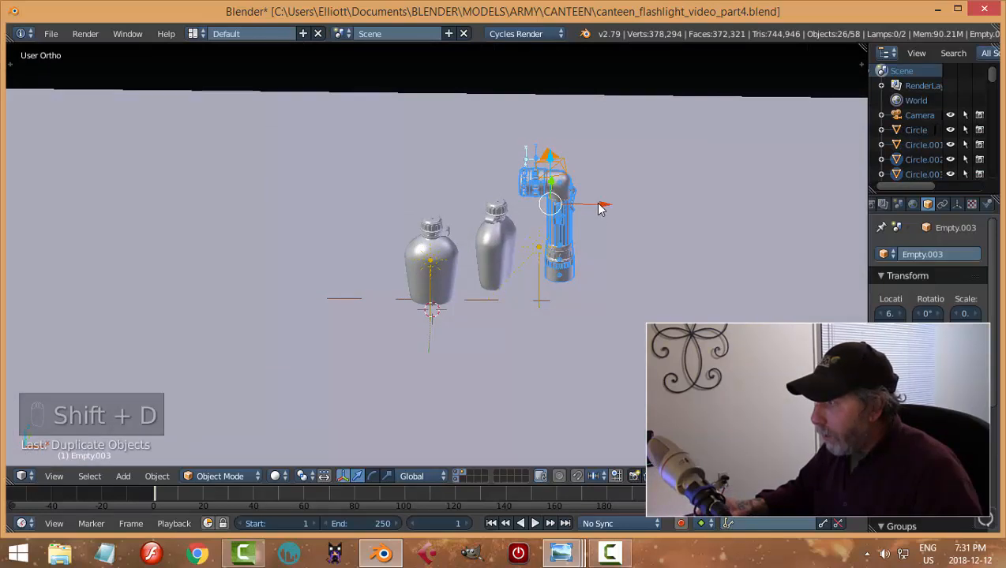
pyautogui.click(518, 206)
pyautogui.press('KP_0')
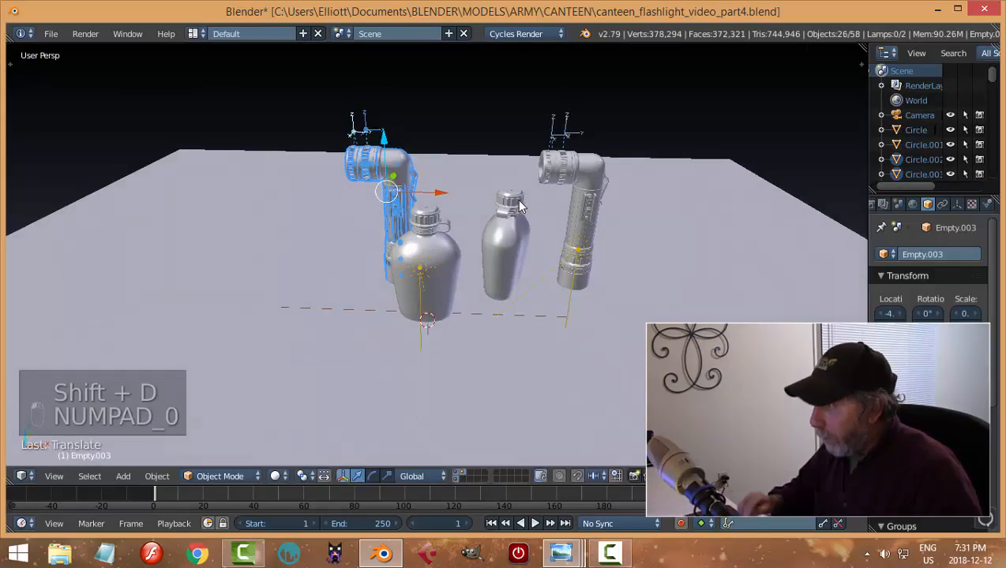
pyautogui.moveTo(324, 125); pyautogui.dragTo(448, 156)
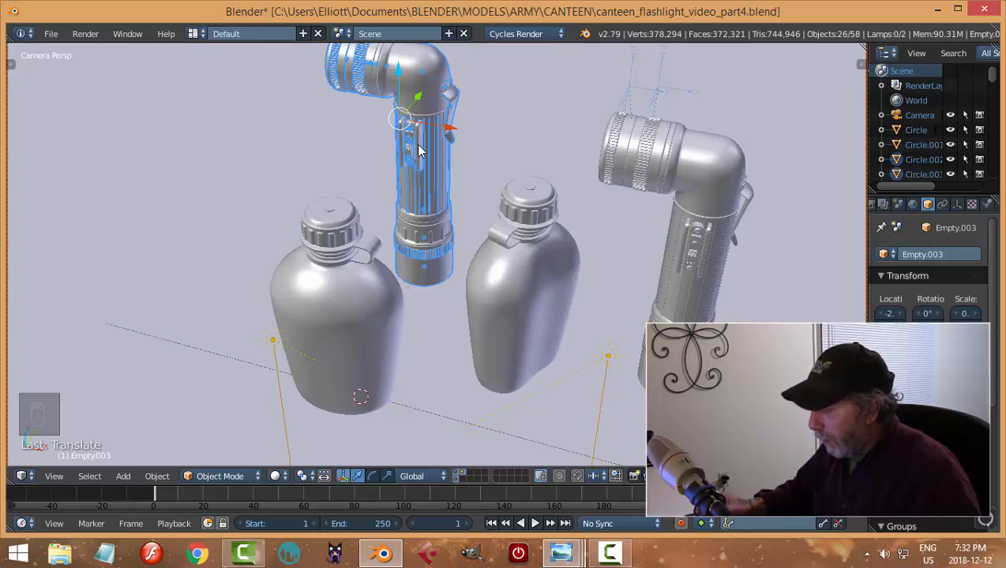
# Rotate the duplicated flashlight -90° about the global X axis so it lies down
pyautogui.press('KP_0')
pyautogui.scroll(3, 337, 154)
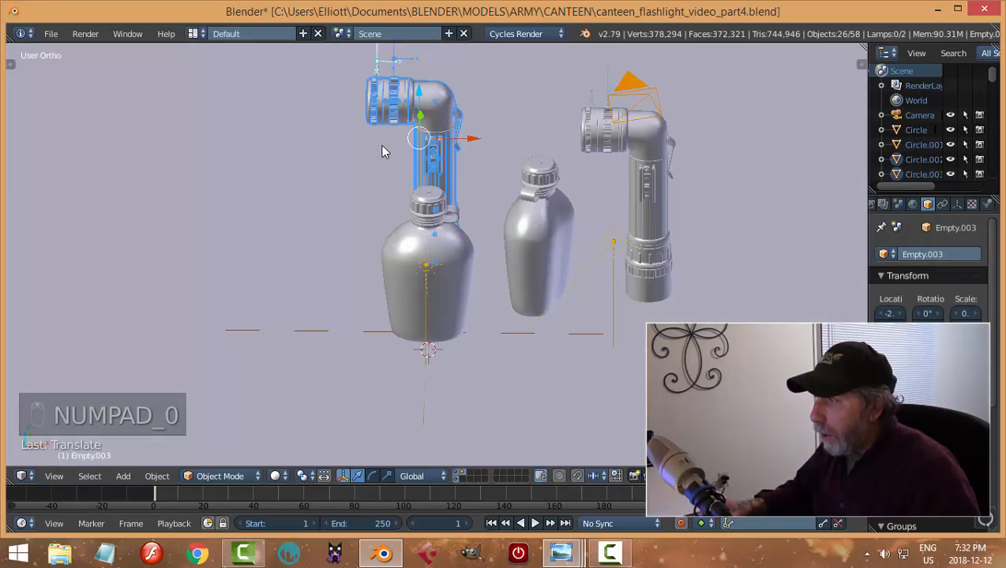
pyautogui.keyDown('shift'); pyautogui.moveTo(404, 153); pyautogui.dragTo(267, 213, button='middle'); pyautogui.keyUp('shift')
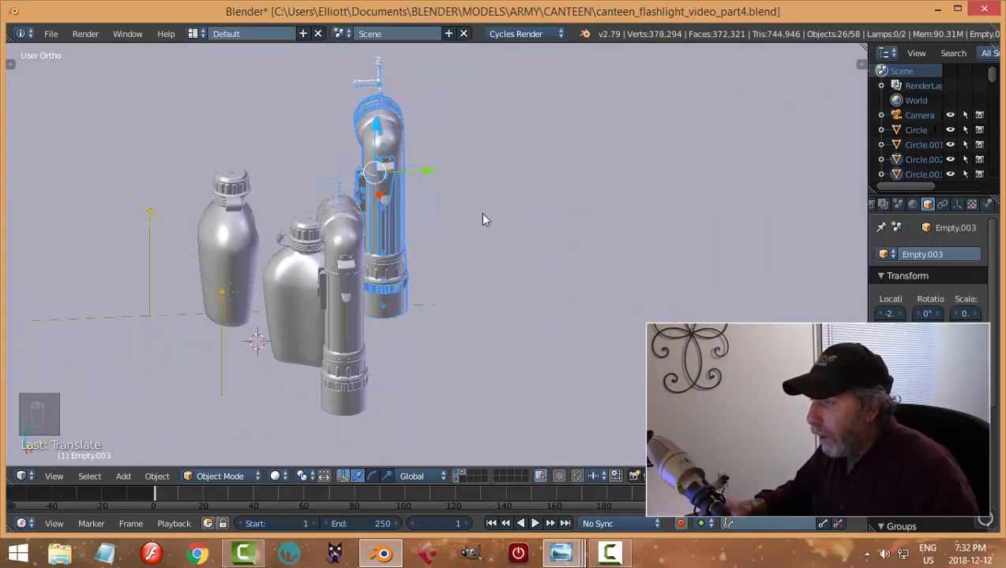
pyautogui.moveTo(474, 219); pyautogui.dragTo(468, 220, button='middle')
pyautogui.write('r')
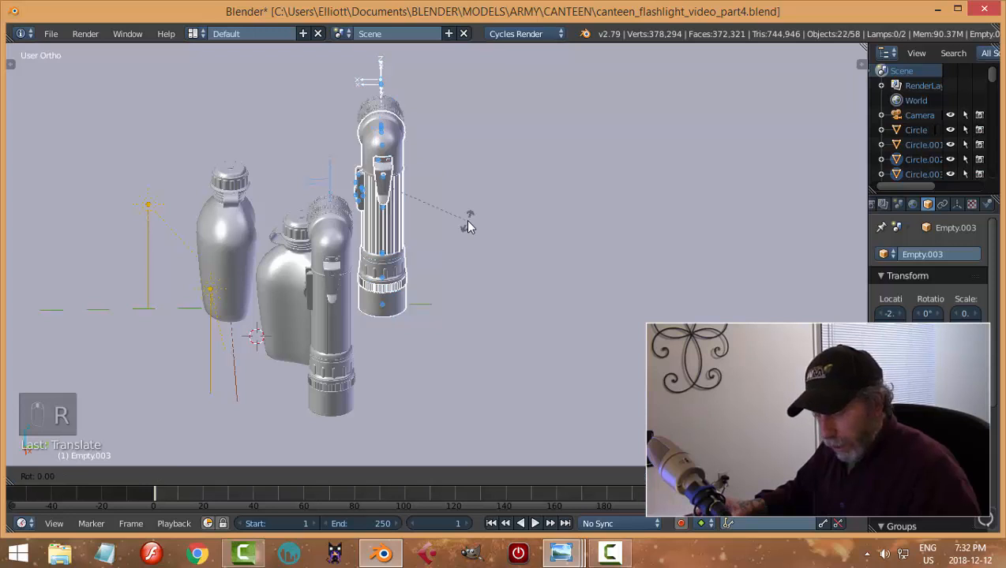
pyautogui.write('x90')
pyautogui.press('-')
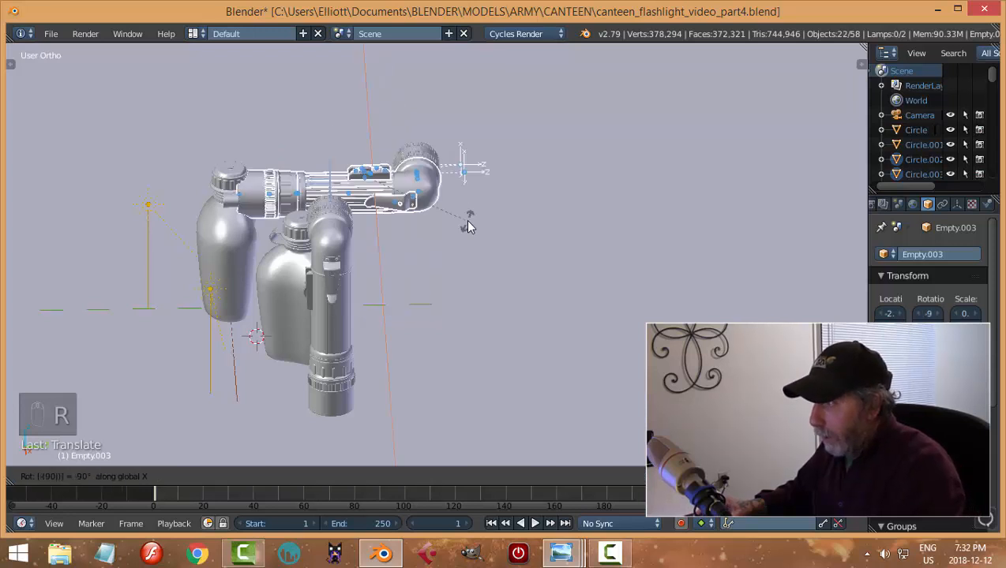
pyautogui.press('Return')
# Move the lying flashlight about 3.51 along Y, lower it about 4.06 along Z onto the floor, and check it through the camera
pyautogui.press('g')
pyautogui.press('y')
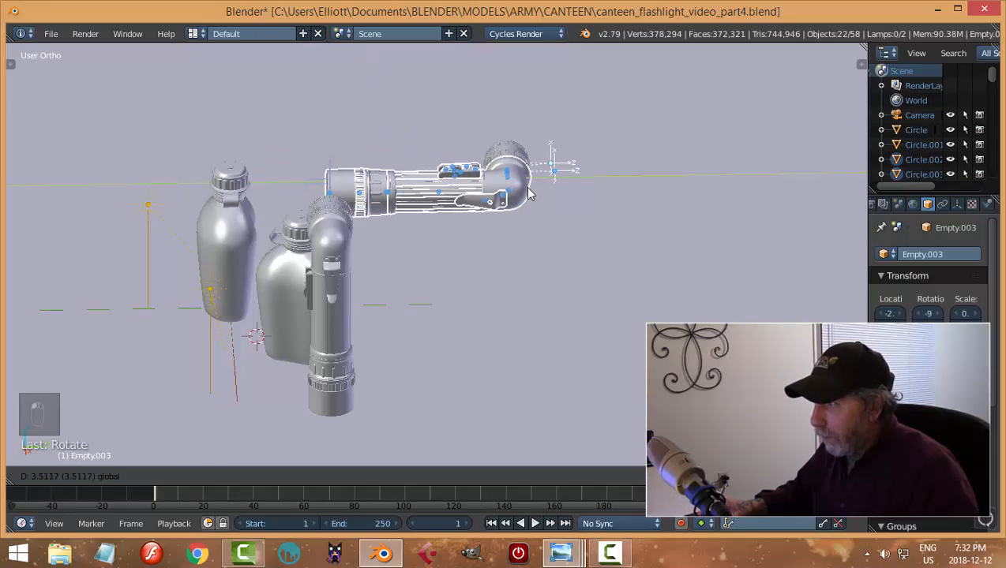
pyautogui.click(528, 195)
pyautogui.press('KP_1')
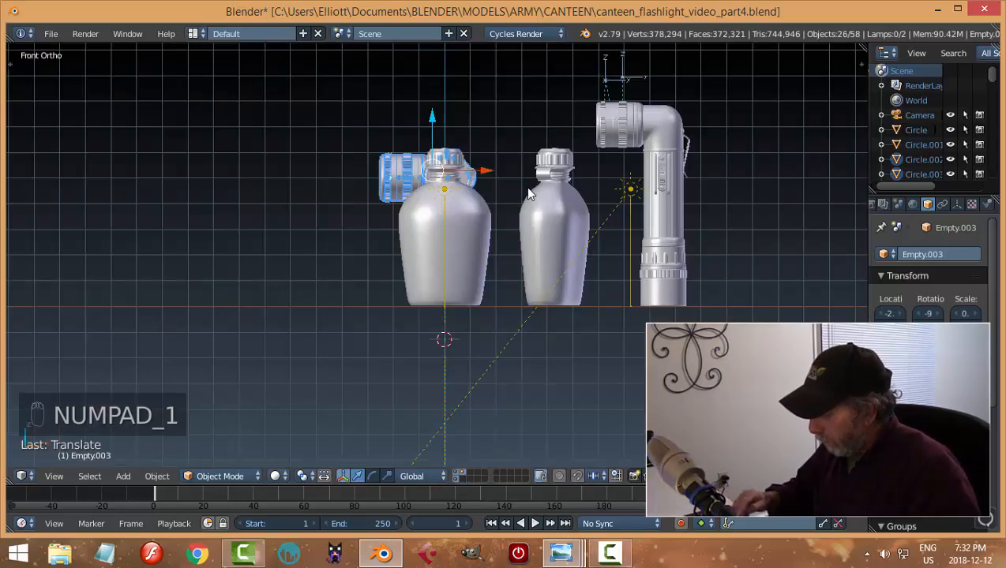
pyautogui.press('KP_3')
pyautogui.moveTo(472, 122); pyautogui.dragTo(481, 230)
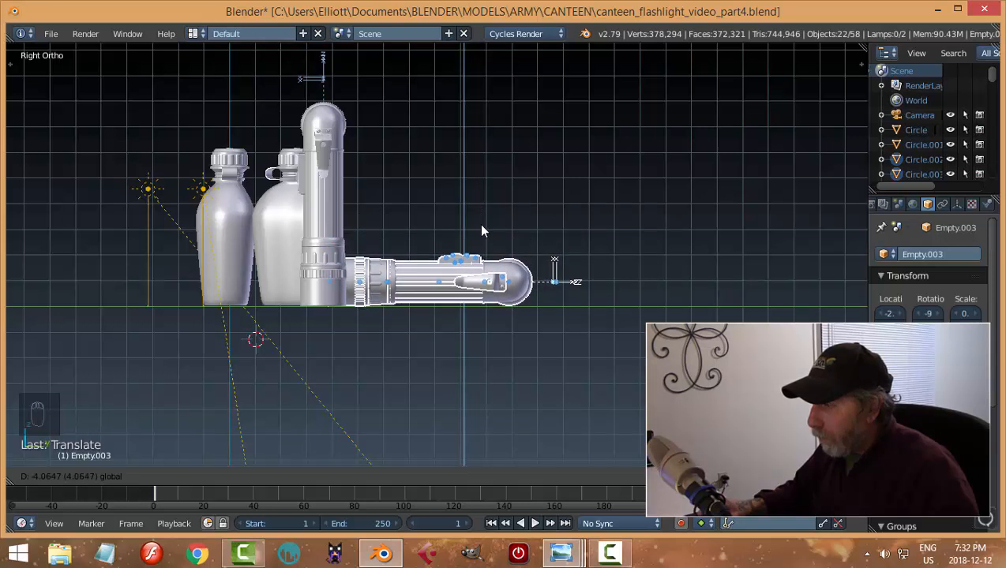
pyautogui.moveTo(481, 231); pyautogui.dragTo(476, 223)
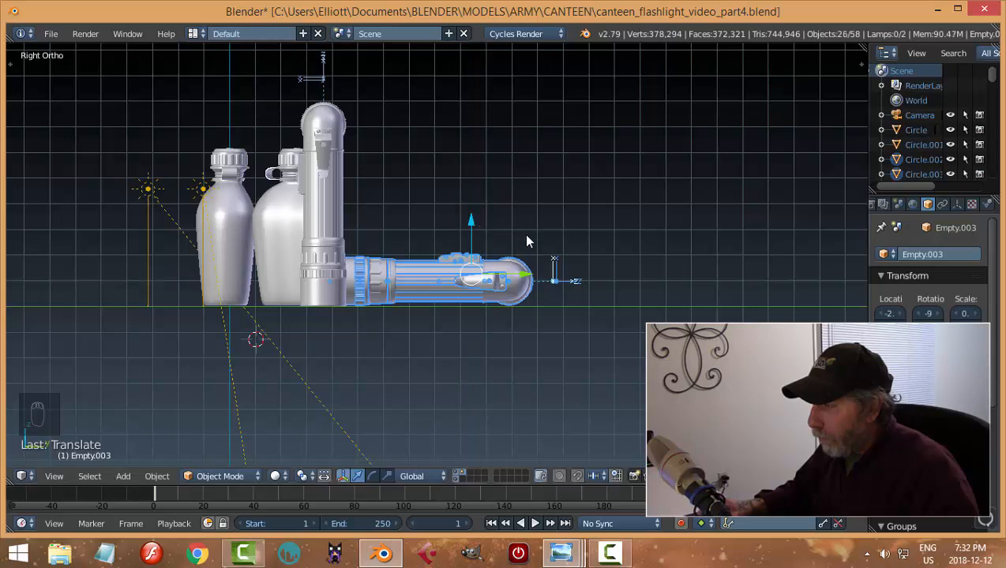
pyautogui.press('KP_0')
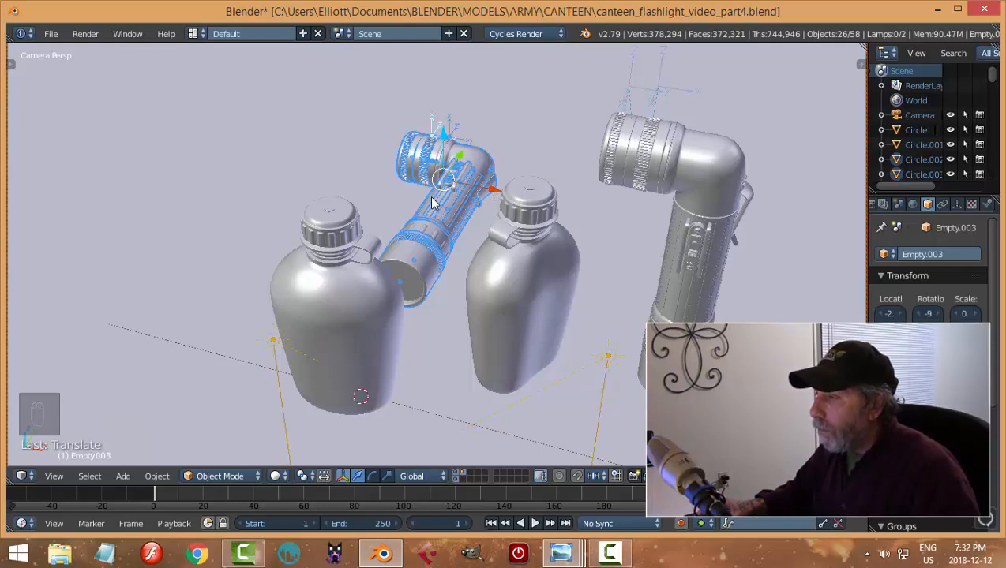
# Pull the front ring and the second head ring away from the lying flashlight's head along X, using their empties
pyautogui.press('KP_0')
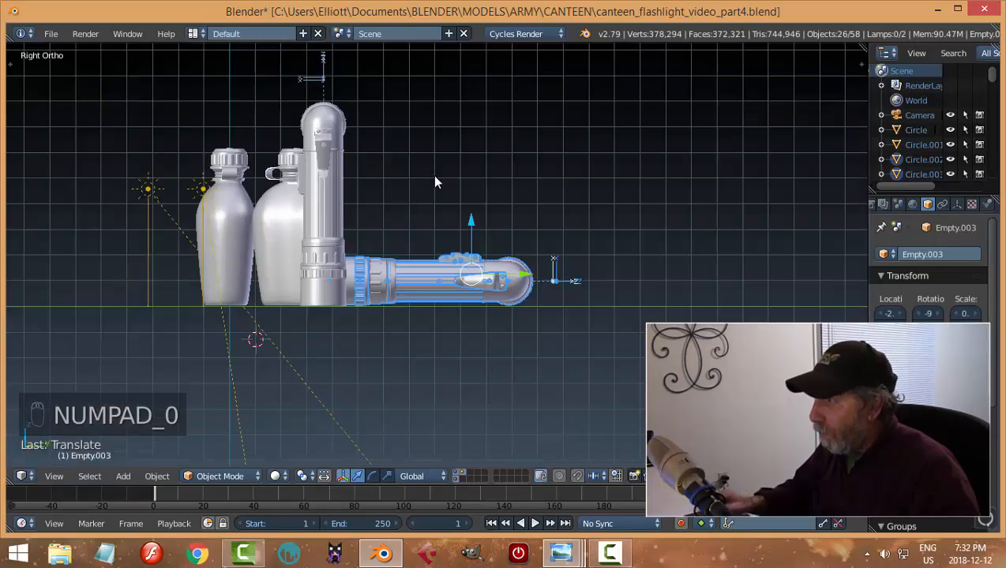
pyautogui.moveTo(484, 194); pyautogui.dragTo(497, 245, button='middle')
pyautogui.scroll(3, 344, 248)
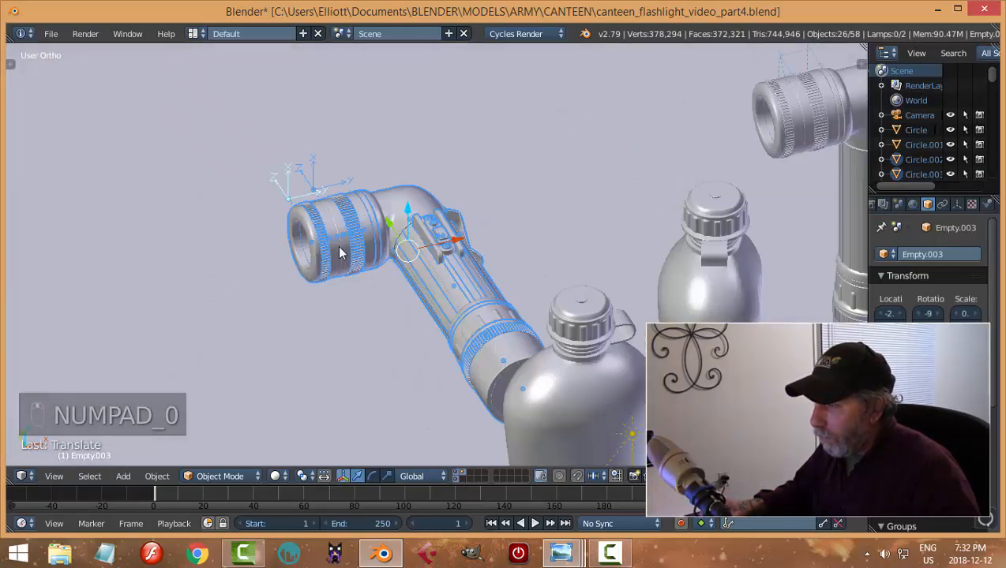
pyautogui.moveTo(339, 247); pyautogui.dragTo(397, 142, button='middle')
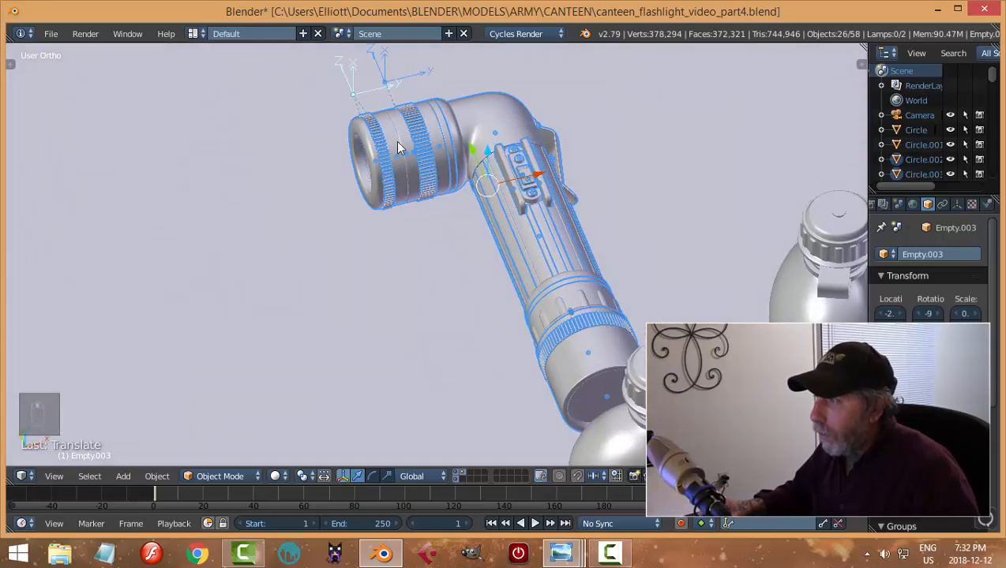
pyautogui.rightClick(370, 94)
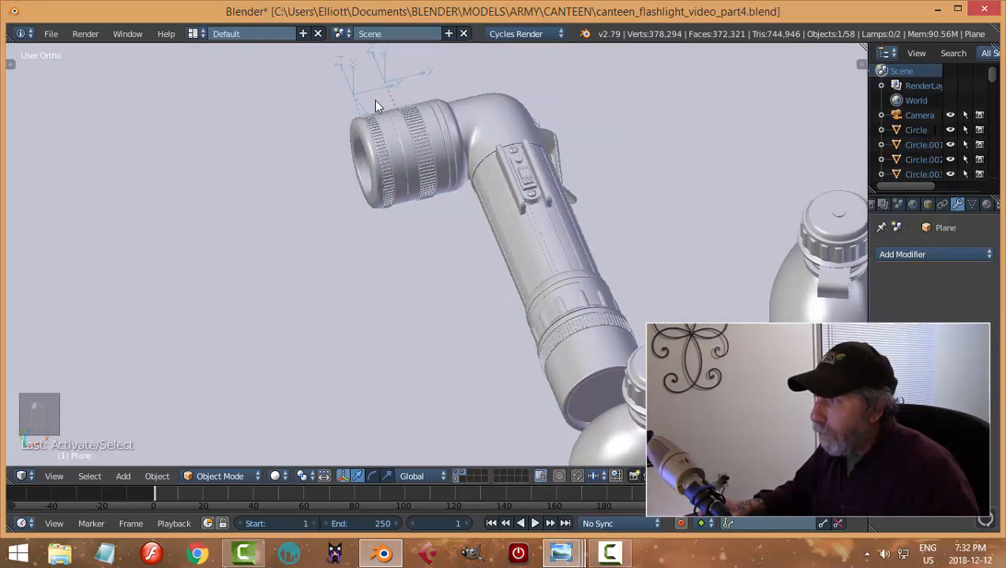
pyautogui.rightClick(359, 96)
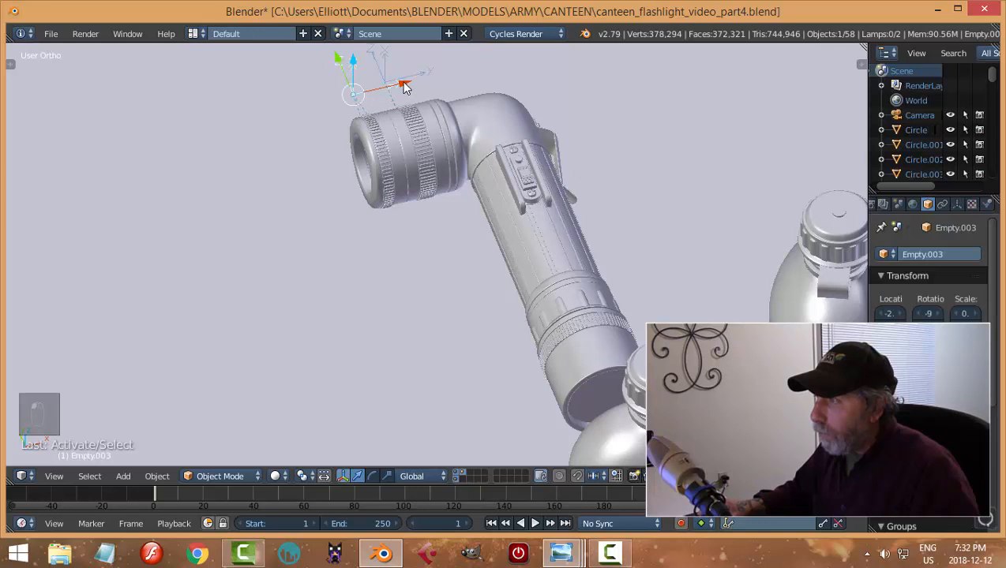
pyautogui.moveTo(403, 87); pyautogui.dragTo(304, 111)
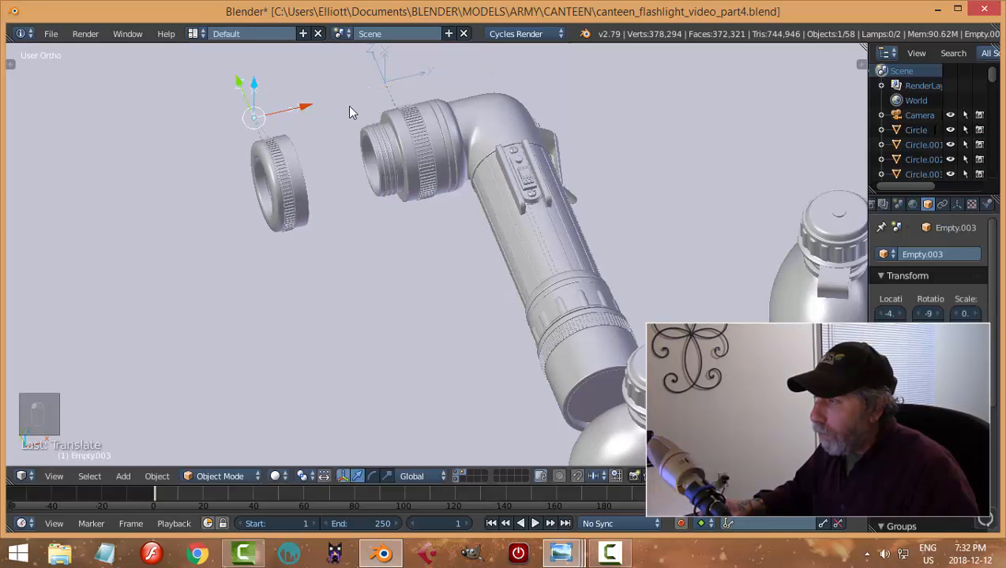
pyautogui.rightClick(423, 77)
pyautogui.moveTo(423, 77); pyautogui.dragTo(380, 93)
pyautogui.rightClick(290, 115)
pyautogui.moveTo(303, 110); pyautogui.dragTo(289, 111)
# Select the tail cap's parts on the lying flashlight and slide them off the body along Y
pyautogui.keyDown('shift'); pyautogui.moveTo(531, 219); pyautogui.dragTo(420, 132, button='middle'); pyautogui.keyUp('shift')
pyautogui.moveTo(461, 194); pyautogui.dragTo(514, 208, button='middle')
pyautogui.rightClick(515, 210)
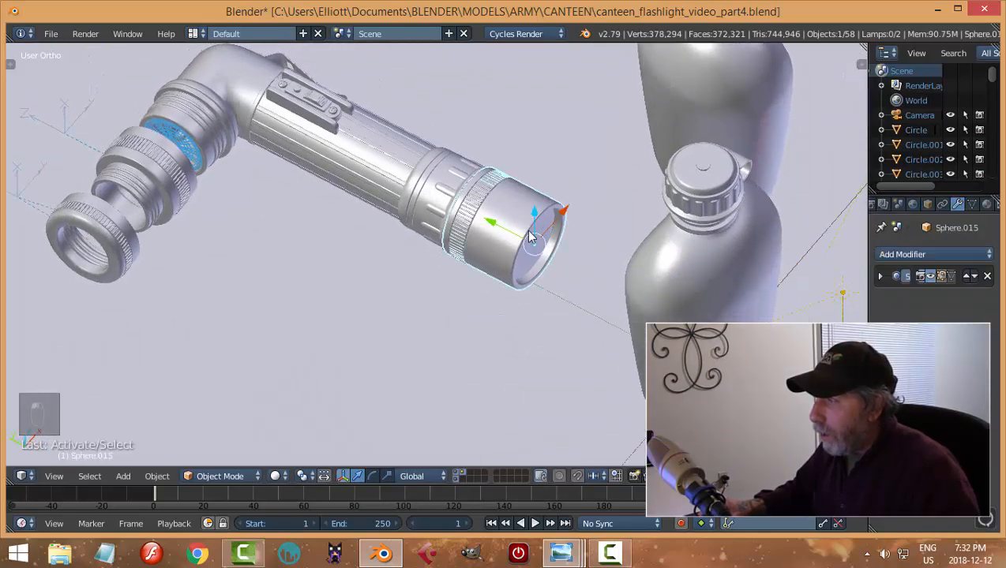
pyautogui.keyDown('shift'); pyautogui.rightClick(477, 199); pyautogui.keyUp('shift')
pyautogui.moveTo(466, 211); pyautogui.dragTo(490, 239)
# Slide the ribbed collar along Y to sit between the body and the tail cap, and check it through the camera
pyautogui.rightClick(444, 193)
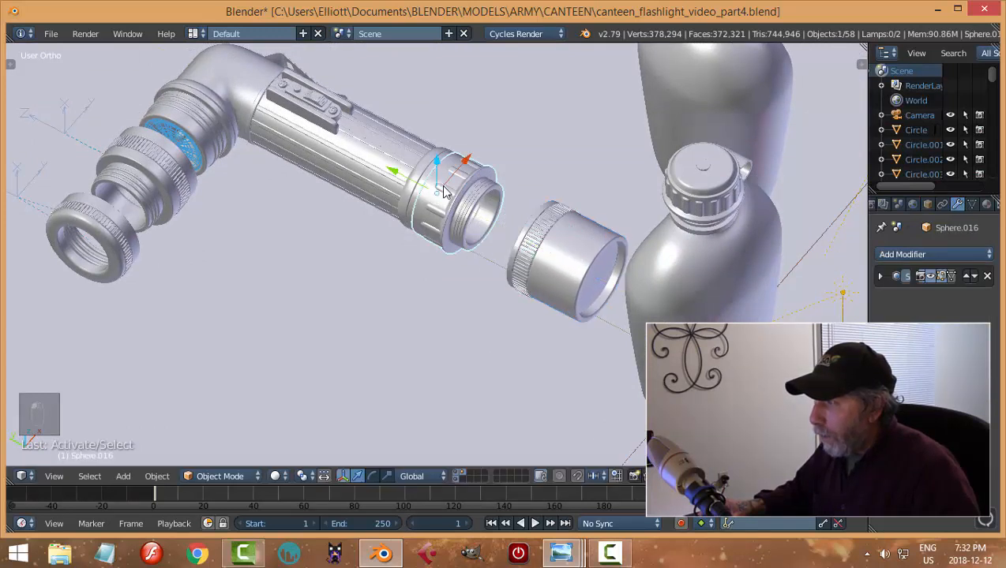
pyautogui.moveTo(395, 173); pyautogui.dragTo(551, 202)
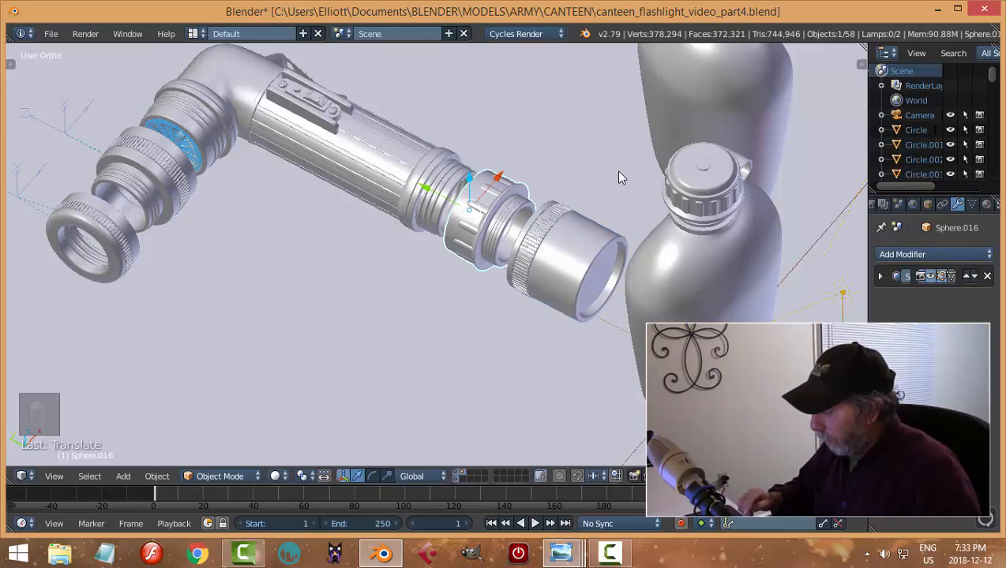
pyautogui.press('KP_0')
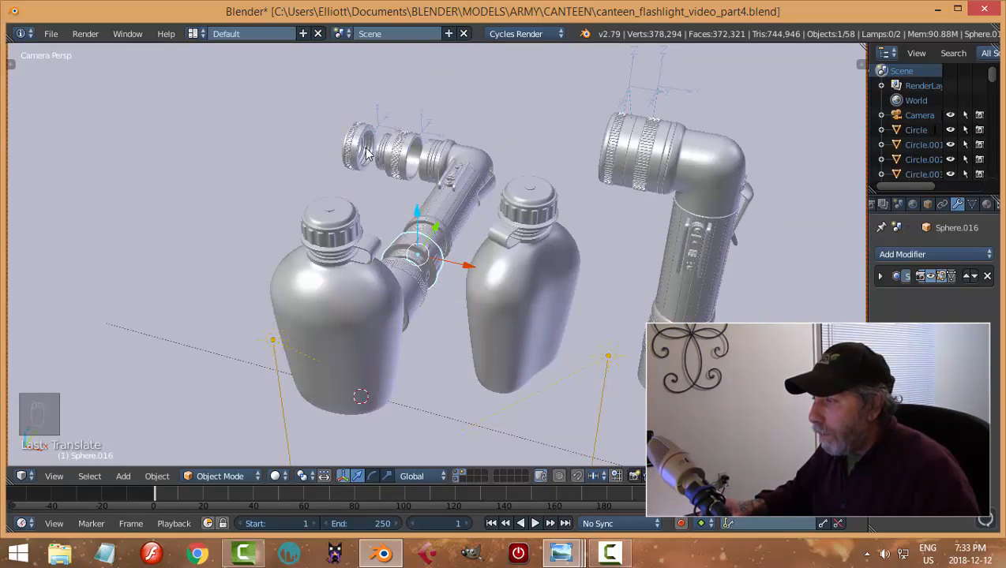
# Select the two empties that control the lying flashlight's front ring and second head ring
pyautogui.press('KP_0')
pyautogui.keyDown('shift'); pyautogui.moveTo(218, 218); pyautogui.dragTo(330, 269, button='middle'); pyautogui.keyUp('shift')
pyautogui.scroll(2, 316, 188)
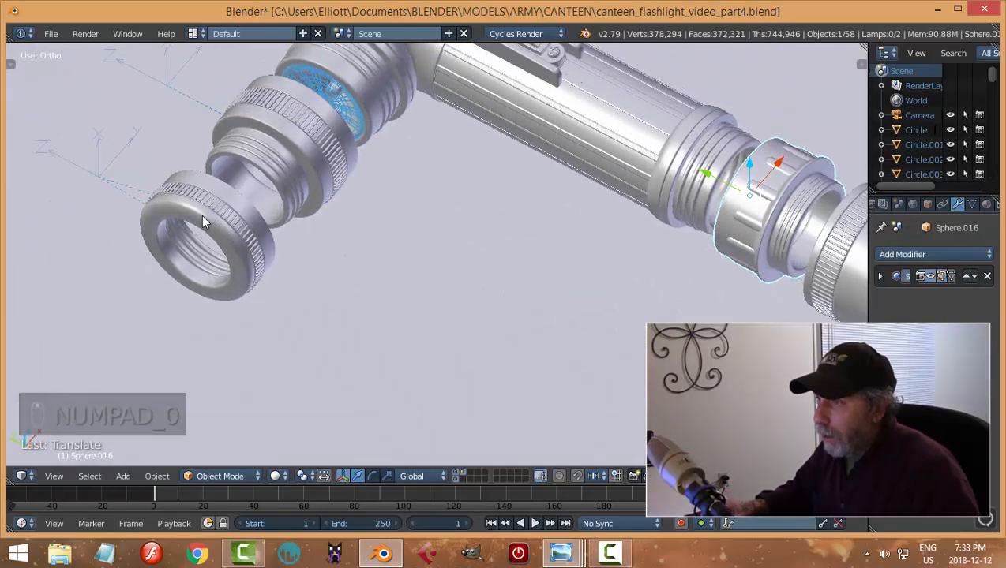
pyautogui.rightClick(133, 139)
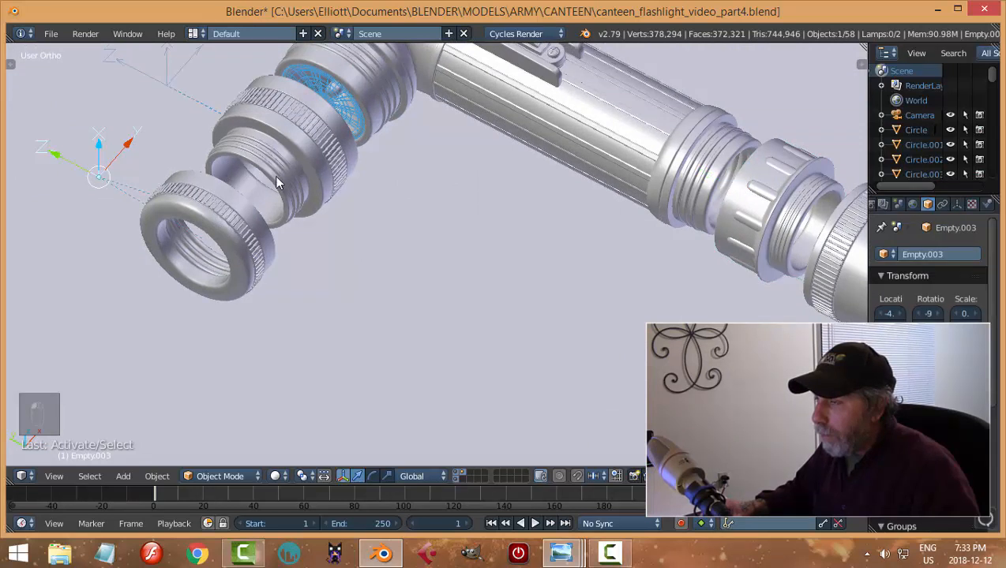
pyautogui.scroll(-3, 312, 208)
pyautogui.keyDown('shift'); pyautogui.rightClick(294, 147); pyautogui.keyUp('shift')
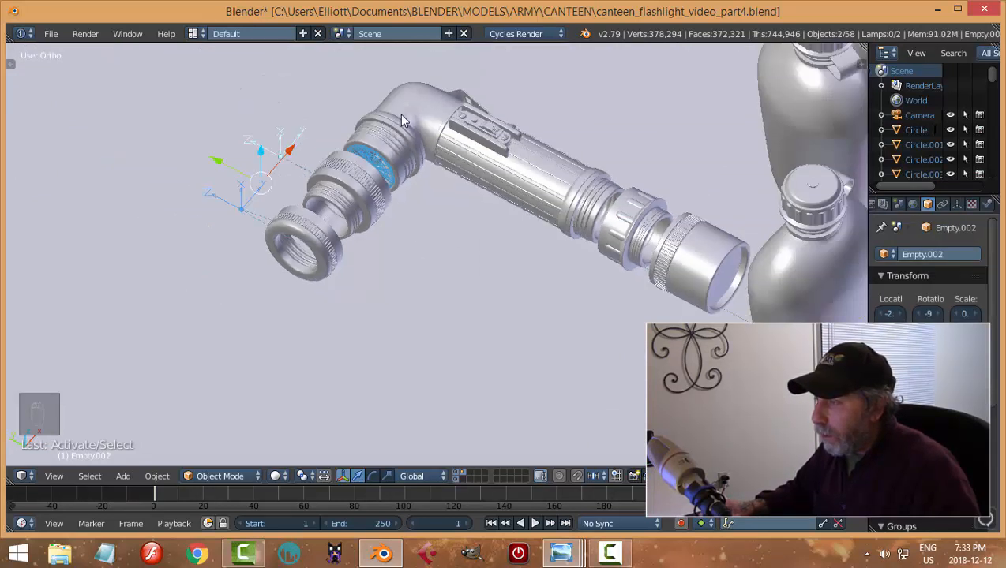
# Show only the flashlight layer and, in a top wireframe view, add every part of the lying flashlight to the selection
pyautogui.press('KP_7')
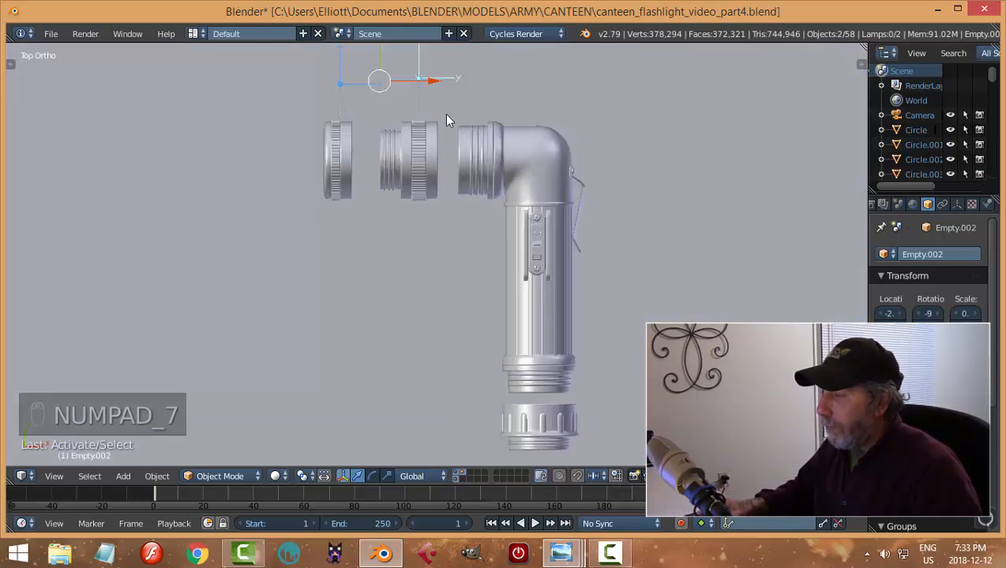
pyautogui.scroll(-1, 489, 212)
pyautogui.keyDown('shift'); pyautogui.scroll(-4, 527, 173); pyautogui.keyUp('shift')
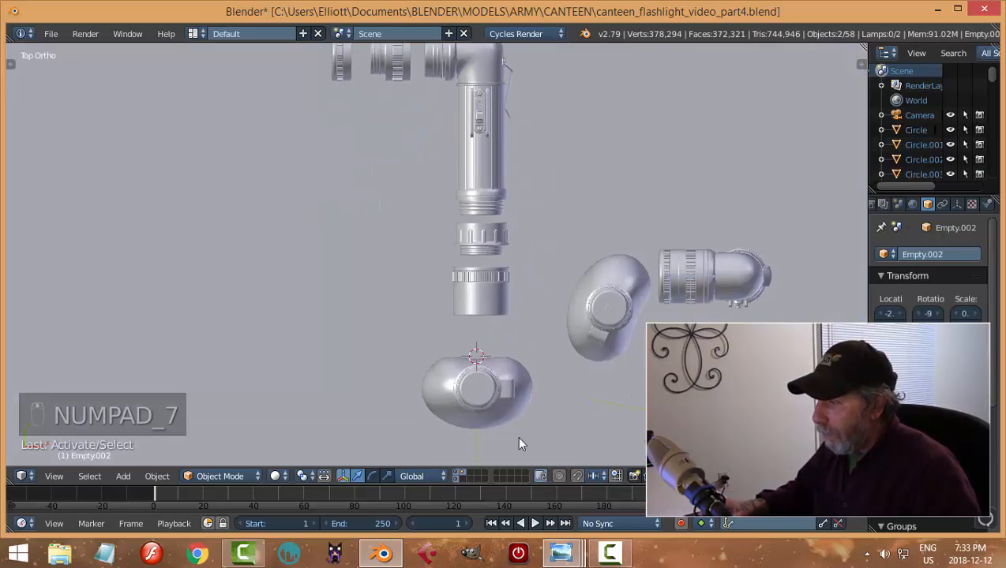
pyautogui.click(461, 472)
pyautogui.keyDown('shift'); pyautogui.moveTo(569, 268); pyautogui.dragTo(583, 362, button='middle'); pyautogui.keyUp('shift')
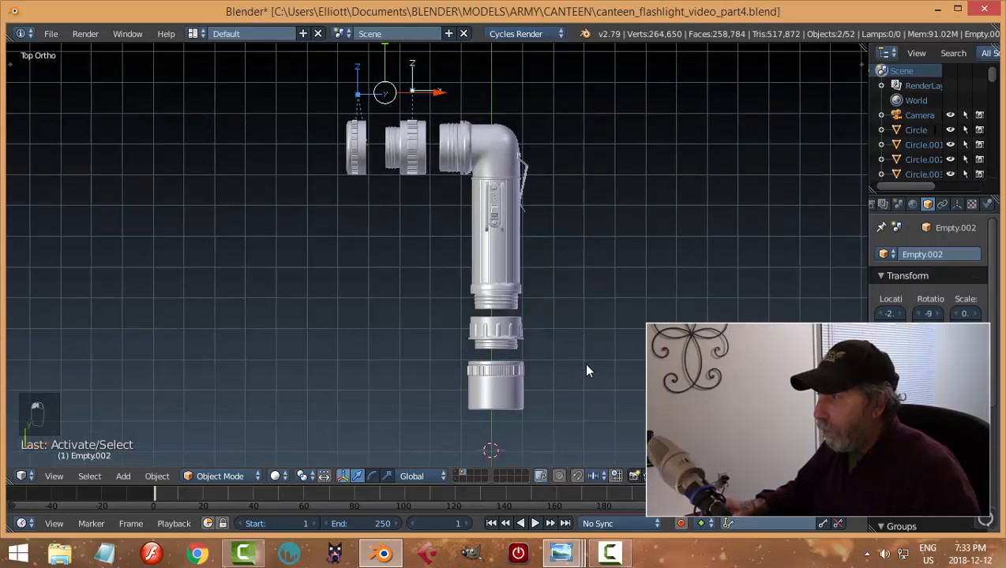
pyautogui.press('z')
pyautogui.click(584, 333)
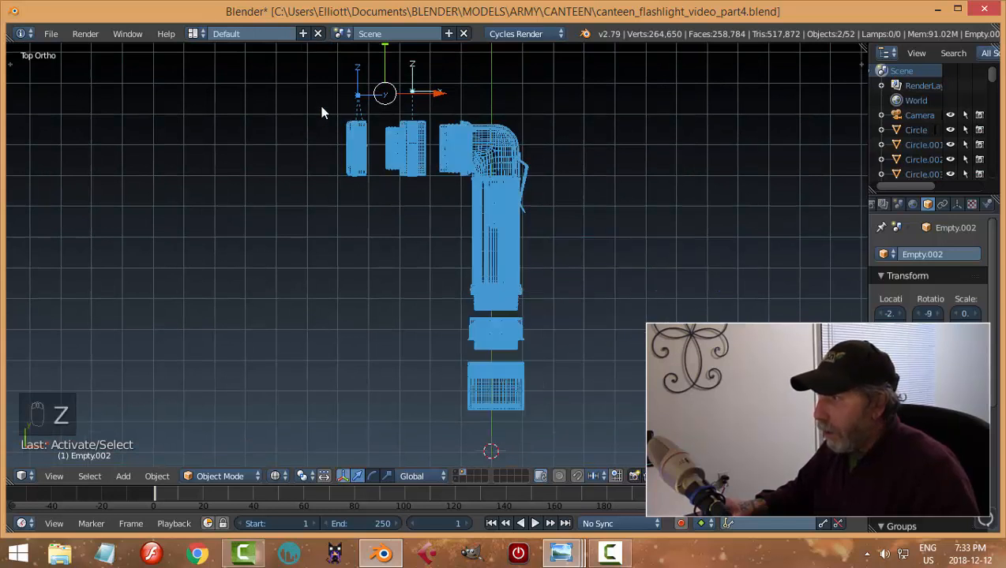
pyautogui.press('b')
pyautogui.moveTo(299, 57); pyautogui.dragTo(587, 465)
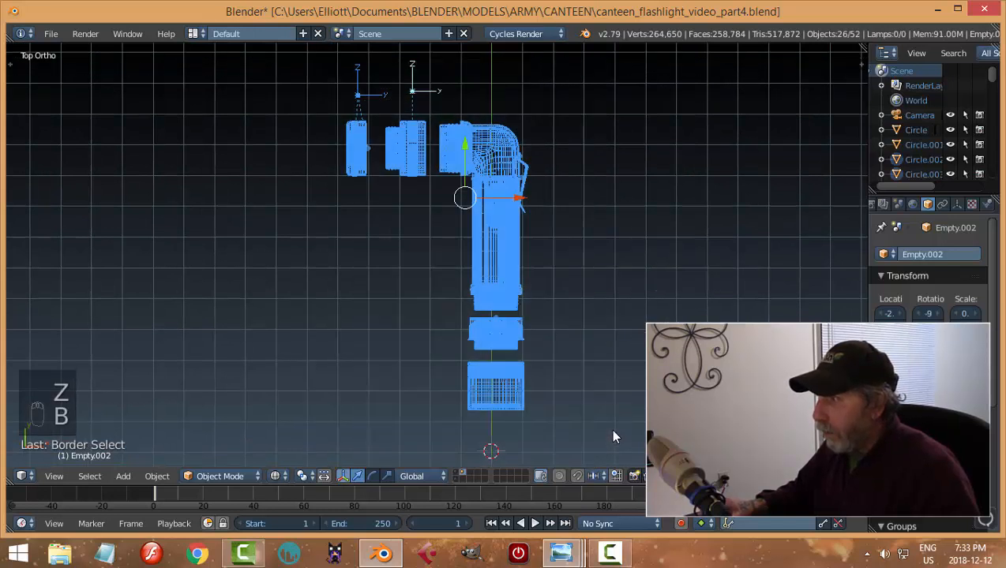
# Rotate the whole lying flashlight about the global Z axis in solid camera view so its tail cap swings toward the standing flashlight
pyautogui.press('KP_0')
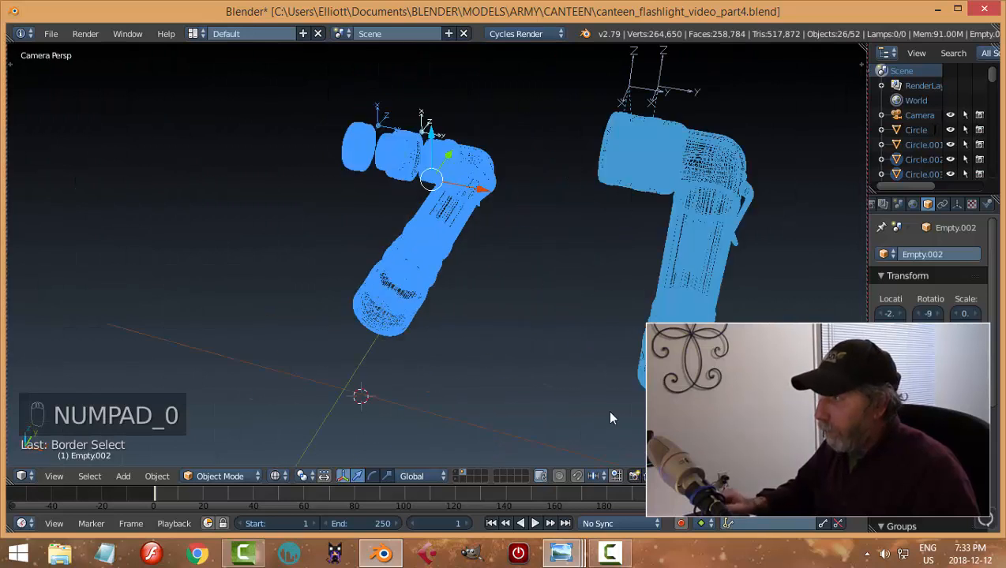
pyautogui.press('z')
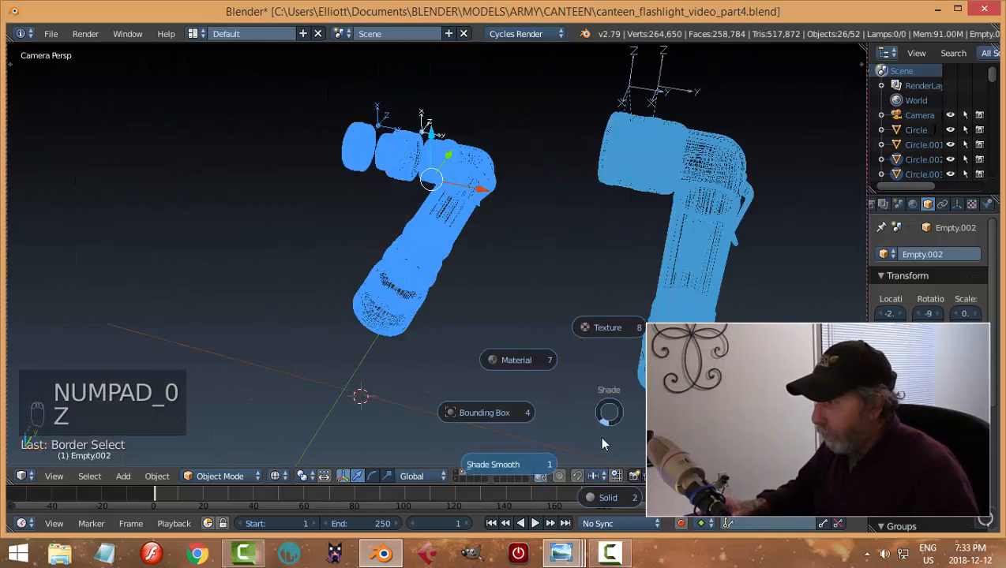
pyautogui.click(613, 502)
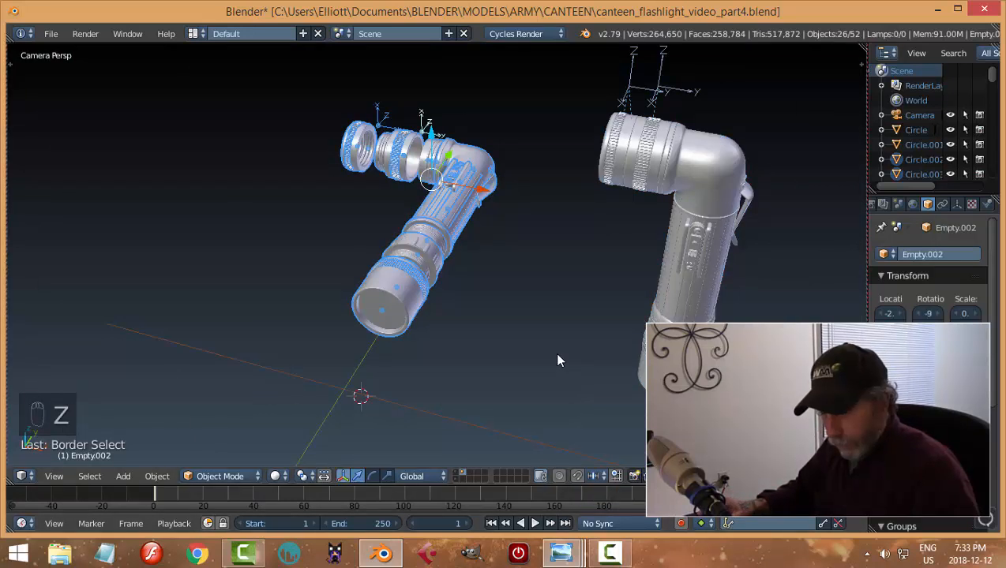
pyautogui.press('r')
pyautogui.press('z')
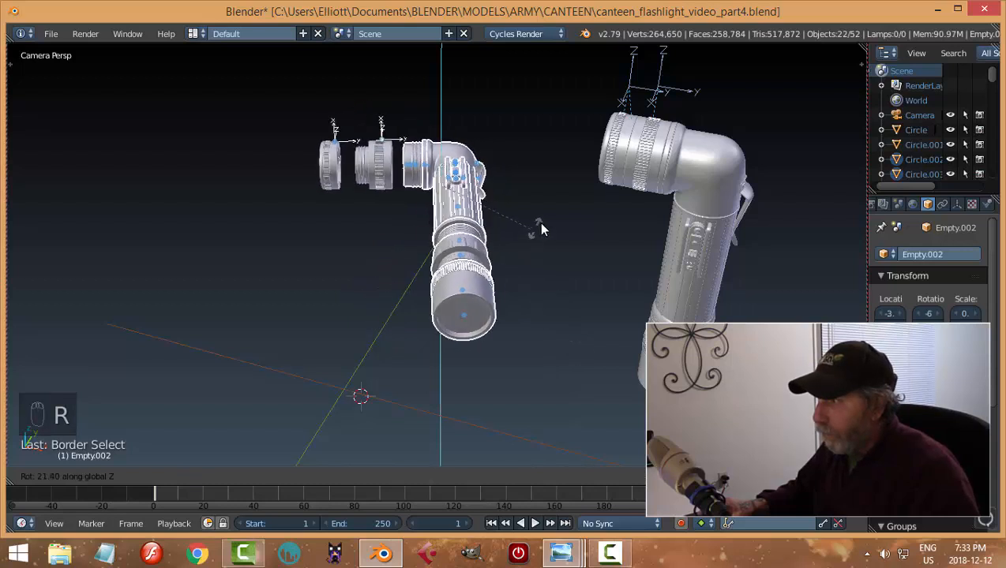
pyautogui.click(552, 168)
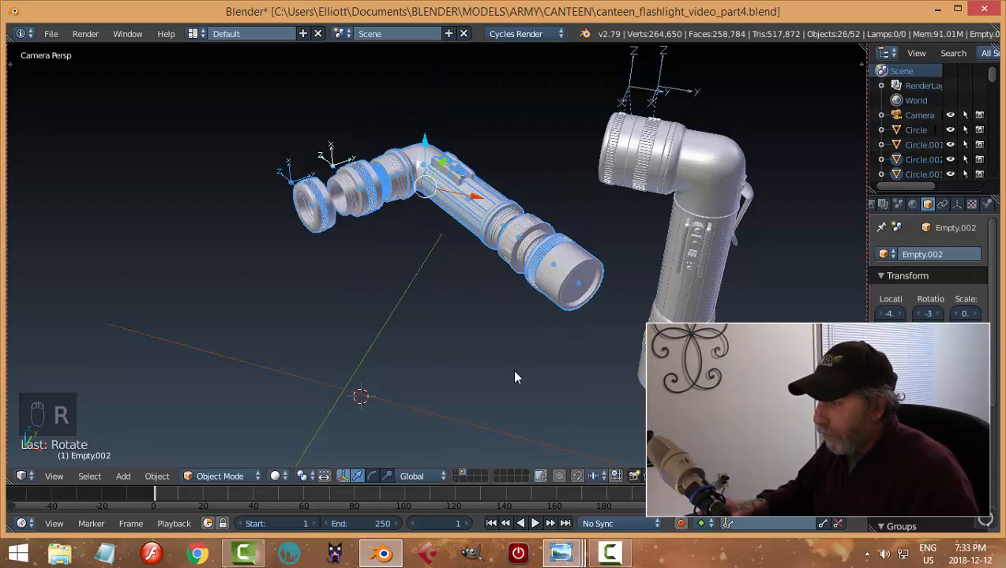
# Show the canteen and floor layers again and move the lying flashlight along Y and X to sit behind the canteens
pyautogui.keyDown('shift'); pyautogui.click(458, 476); pyautogui.keyUp('shift')
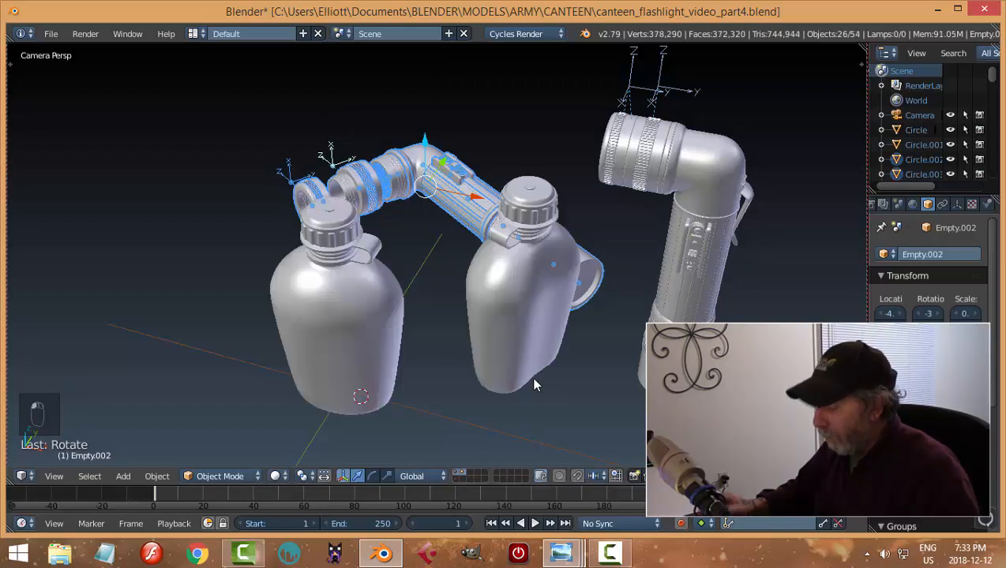
pyautogui.press('KP_0')
pyautogui.press('KP_0')
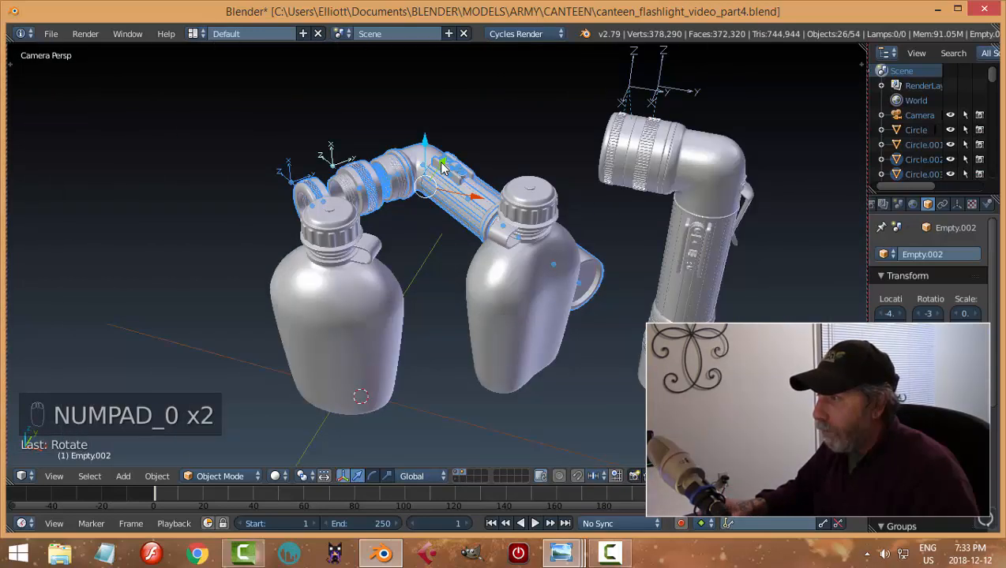
pyautogui.keyDown('shift'); pyautogui.click(456, 478); pyautogui.keyUp('shift')
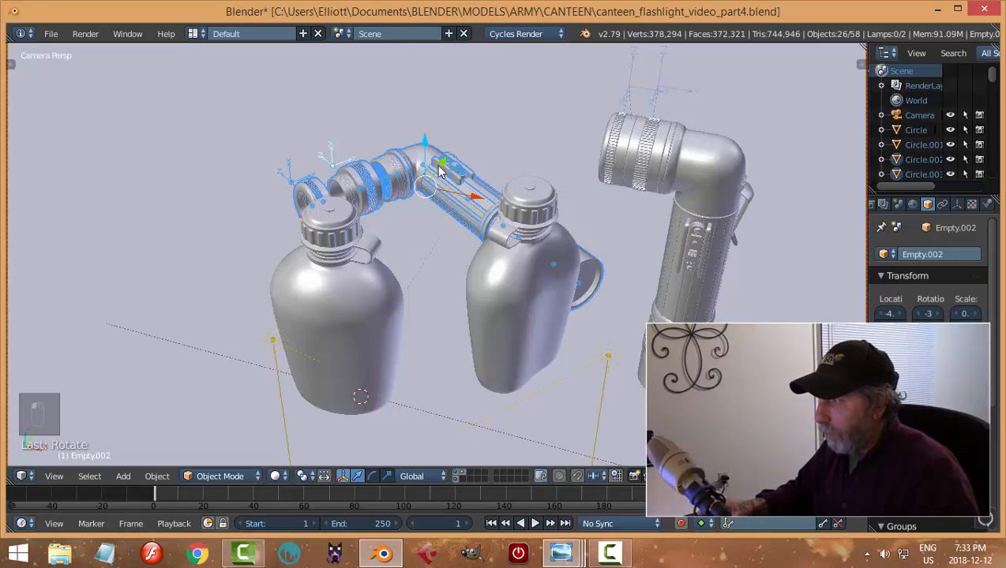
pyautogui.moveTo(441, 165); pyautogui.dragTo(468, 120)
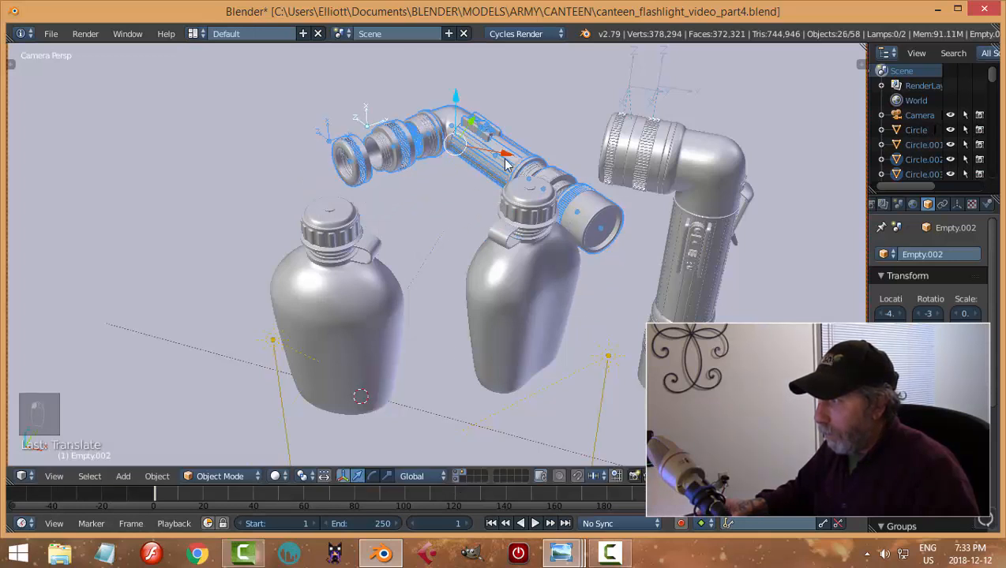
pyautogui.moveTo(502, 158); pyautogui.dragTo(392, 154)
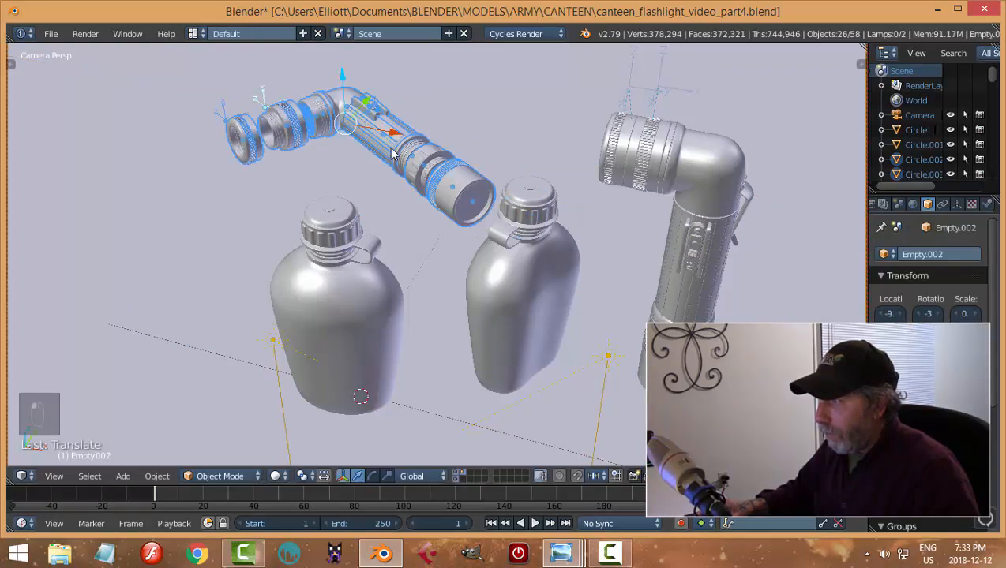
pyautogui.moveTo(367, 106); pyautogui.dragTo(351, 125)
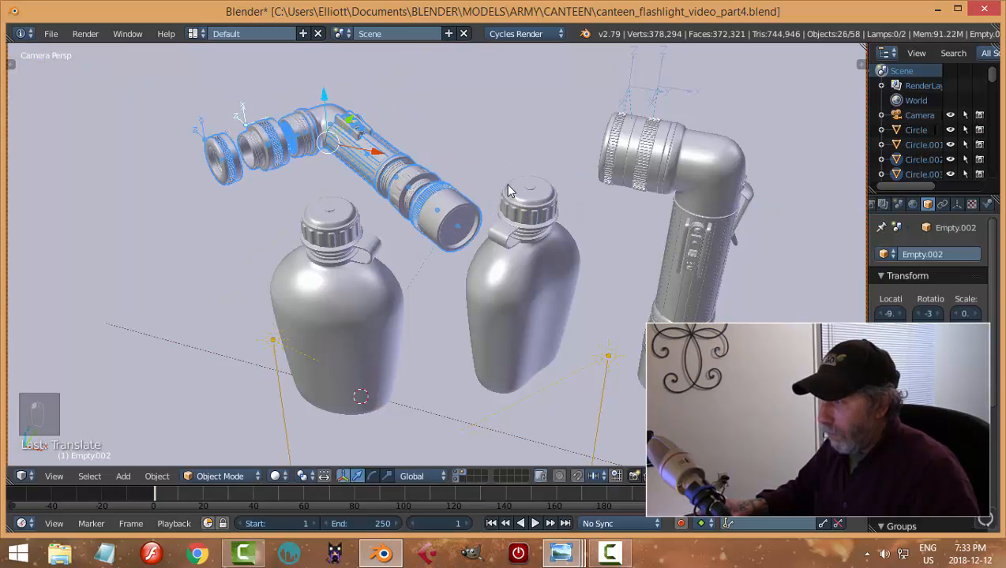
# Deselect everything and preview the arrangement in rendered shading
pyautogui.press('a')
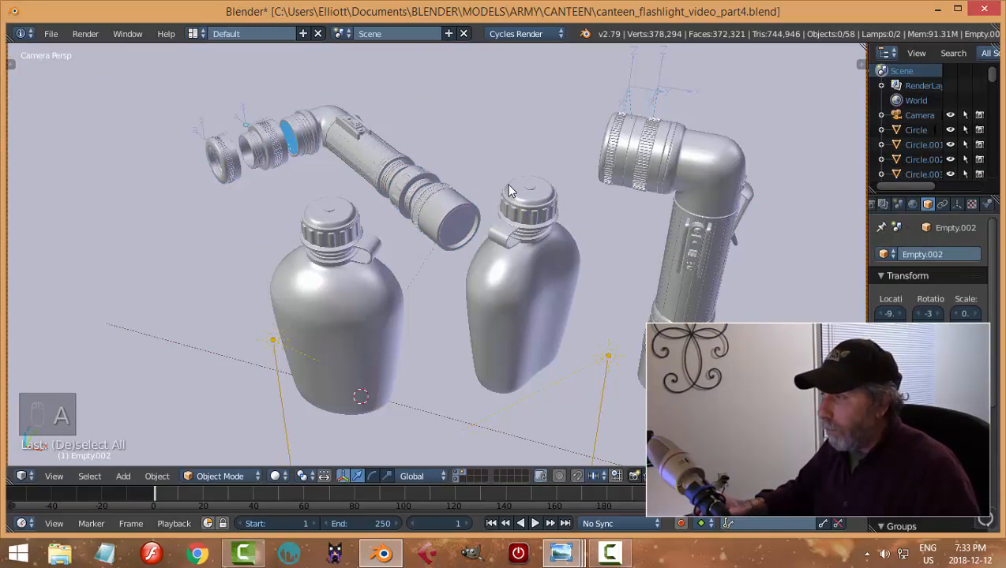
pyautogui.hotkey('shift', 'z')
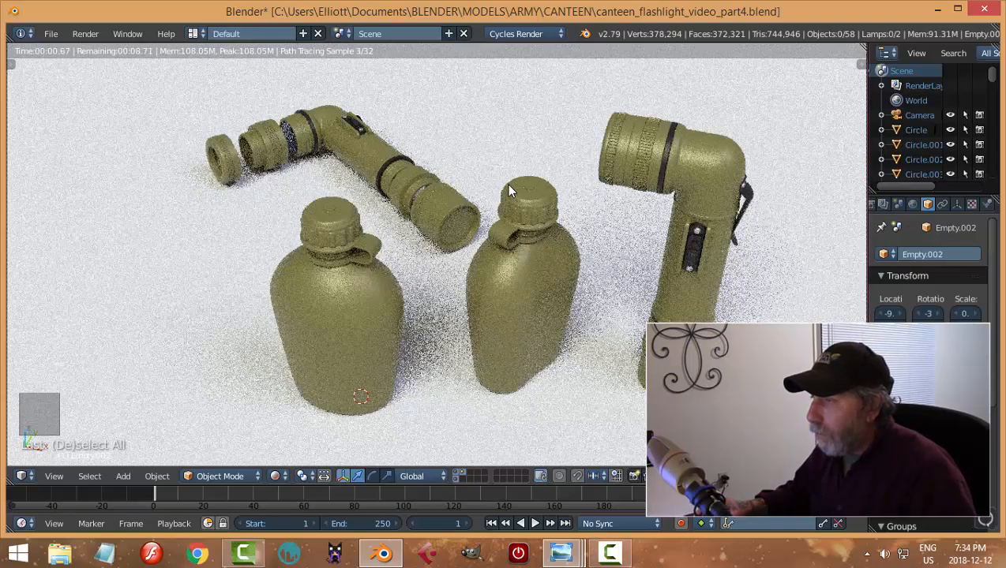
pyautogui.rightClick(447, 207)
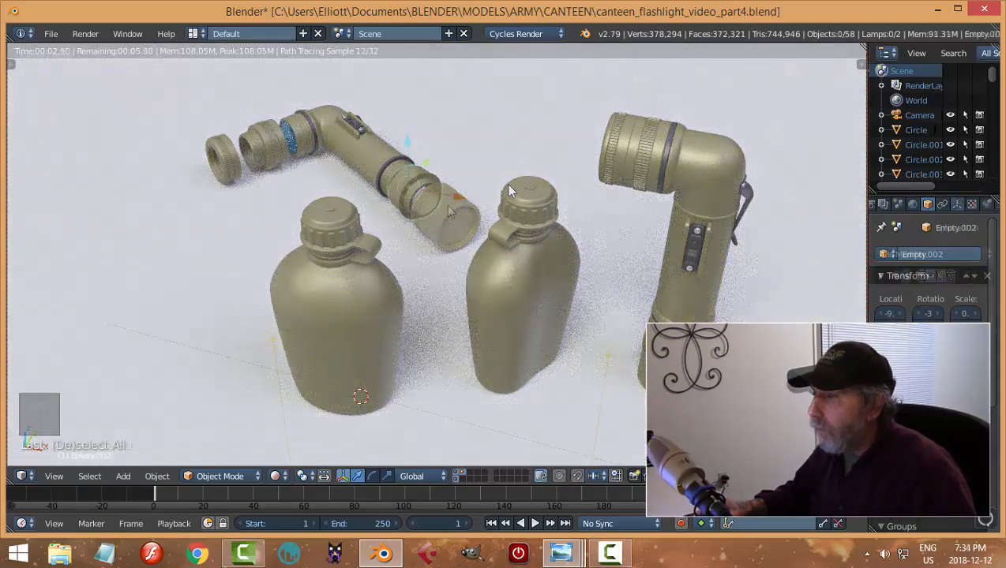
pyautogui.hotkey('shift', 'z')
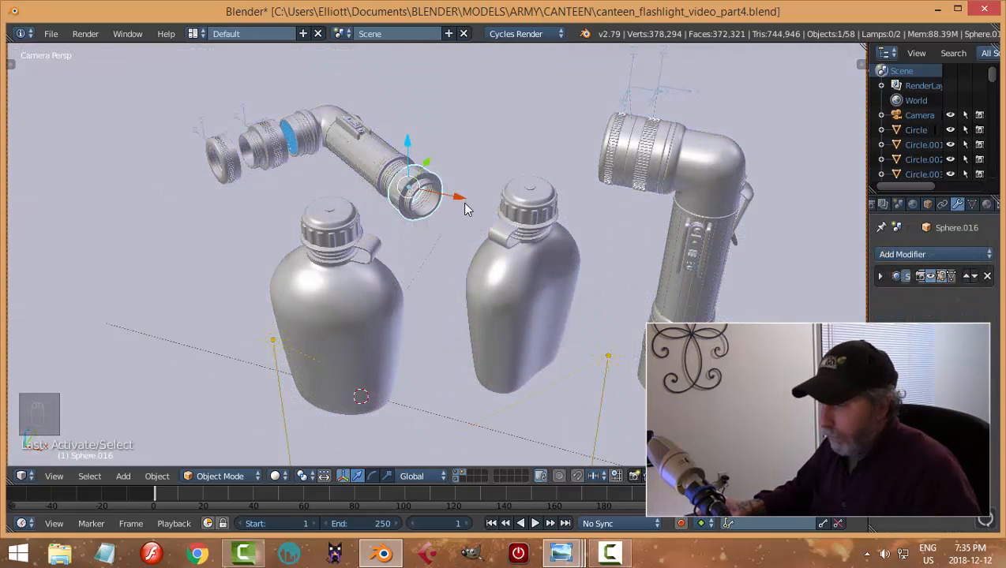
# Unhide the lying flashlight's tail cap and select its two parts
pyautogui.hotkey('alt', 'h')
pyautogui.press('a')
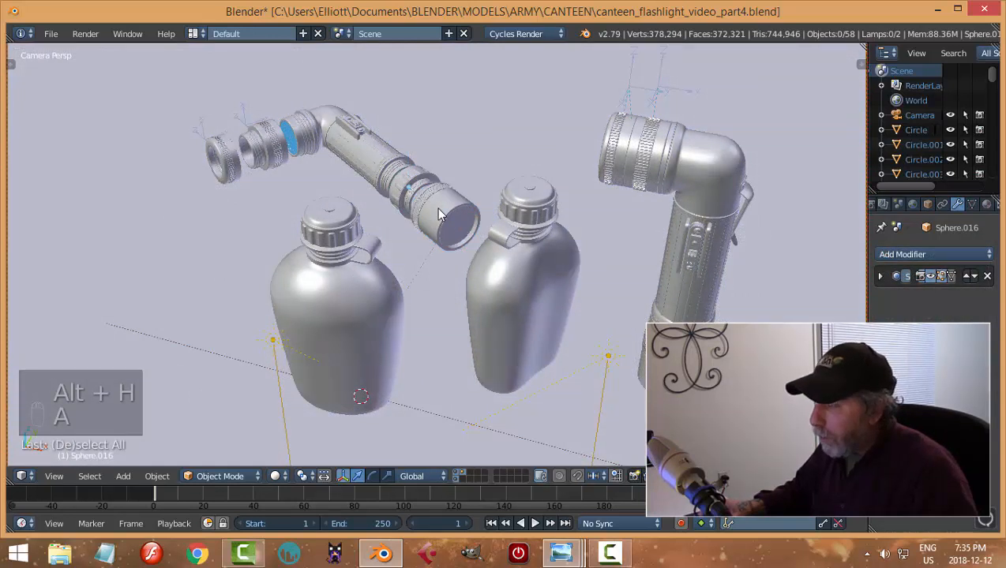
pyautogui.scroll(5, 440, 214)
pyautogui.rightClick(417, 147)
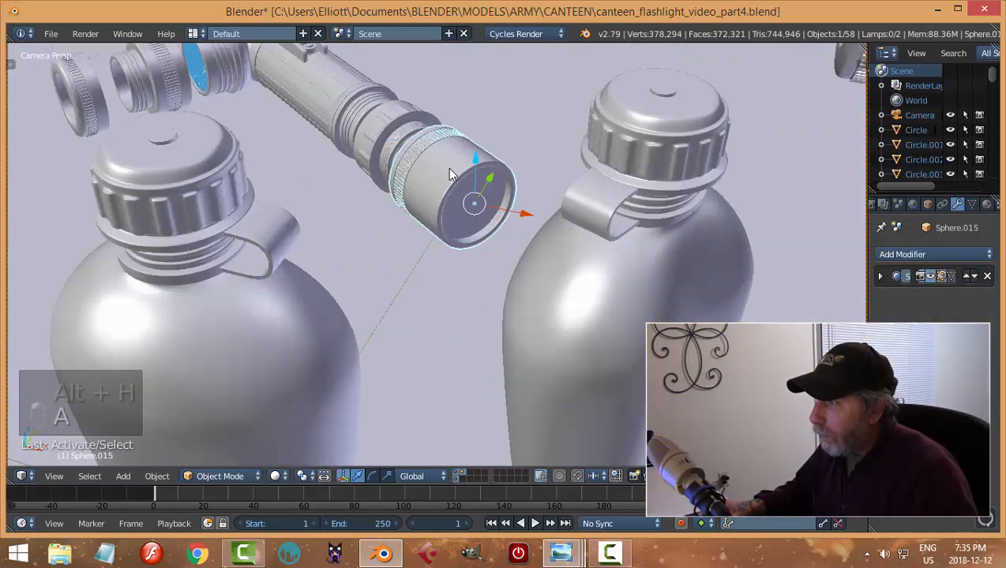
pyautogui.keyDown('shift'); pyautogui.rightClick(505, 222); pyautogui.keyUp('shift')
pyautogui.rightClick(426, 148)
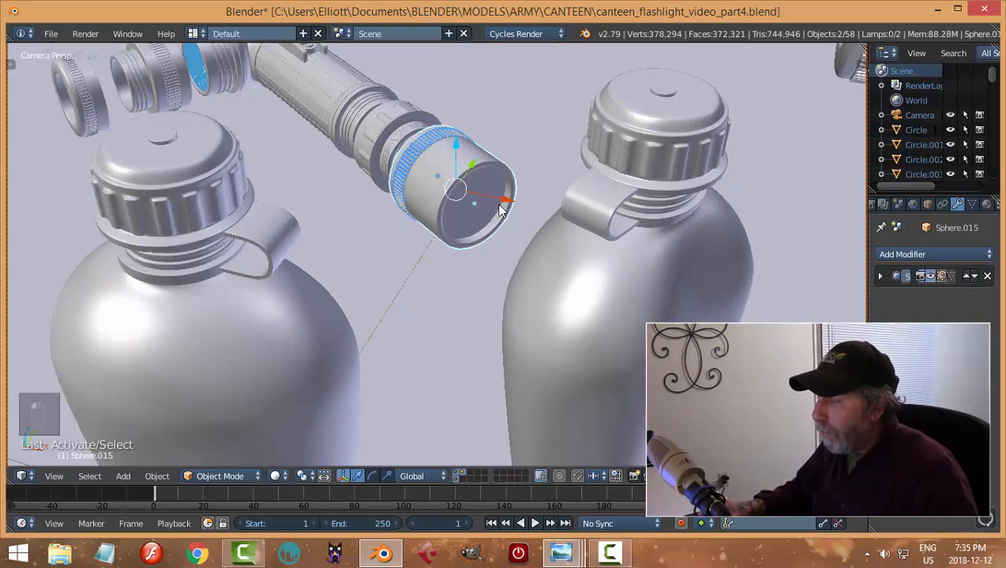
# Set the transform orientation to Normal and slide the tail cap away from the body along its own axis
pyautogui.press('KP_Decimal')
pyautogui.scroll(-5, 525, 257)
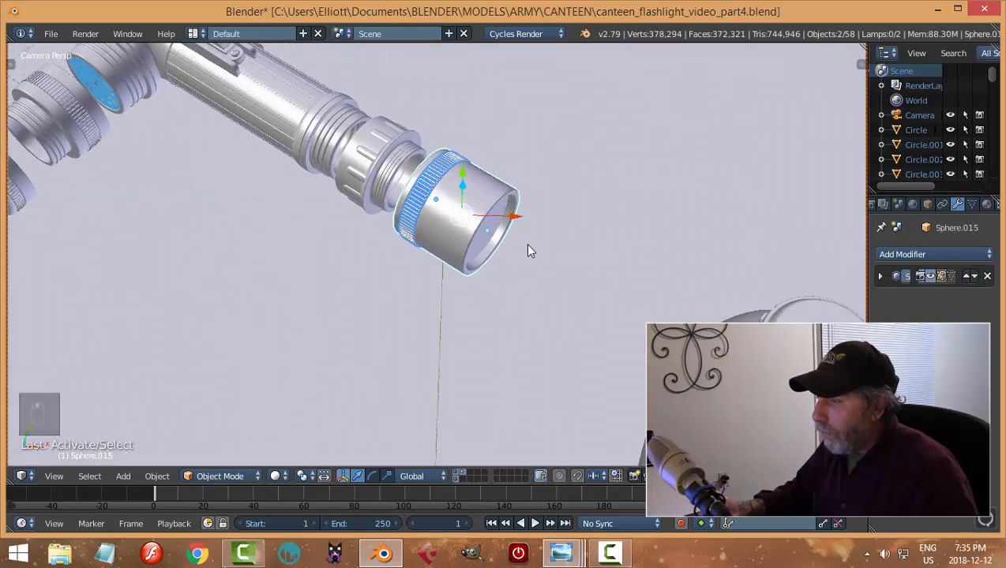
pyautogui.click(423, 476)
pyautogui.click(474, 424)
pyautogui.moveTo(408, 207); pyautogui.dragTo(439, 226)
# Slide the ribbed collar along its local Z axis to sit between the body and the tail cap, and check it through the camera
pyautogui.rightClick(401, 200)
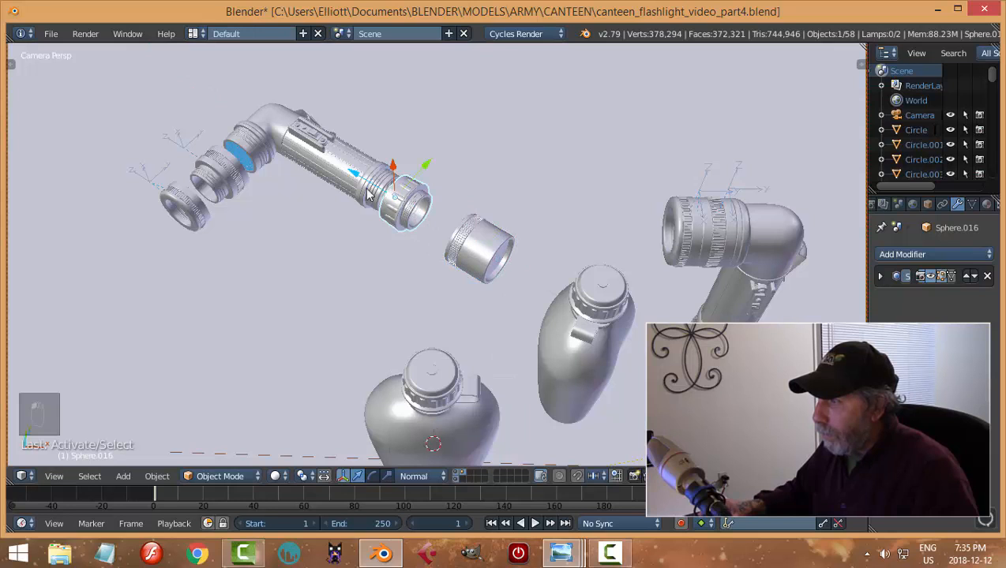
pyautogui.moveTo(356, 175); pyautogui.dragTo(330, 204)
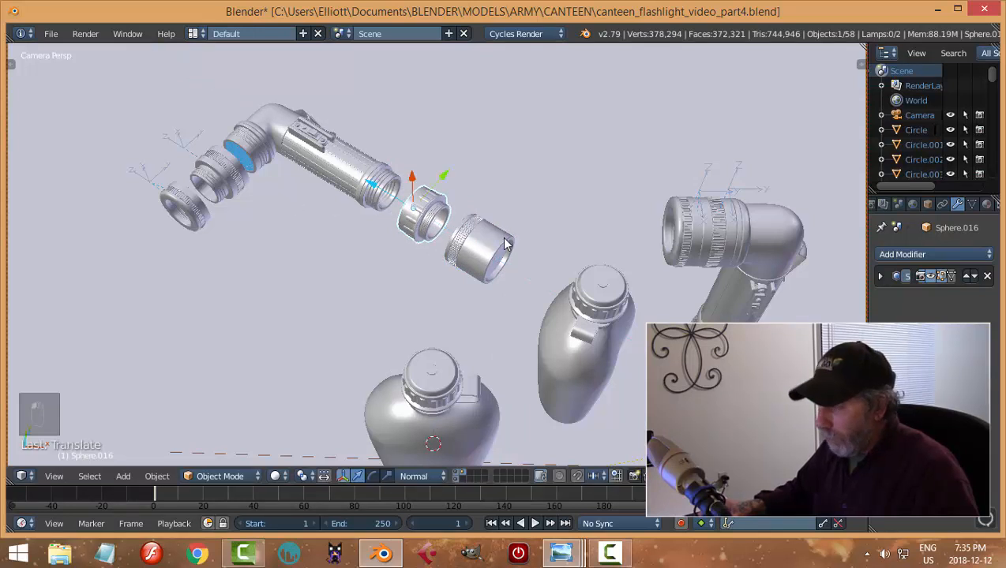
pyautogui.press('a')
pyautogui.press('KP_0')
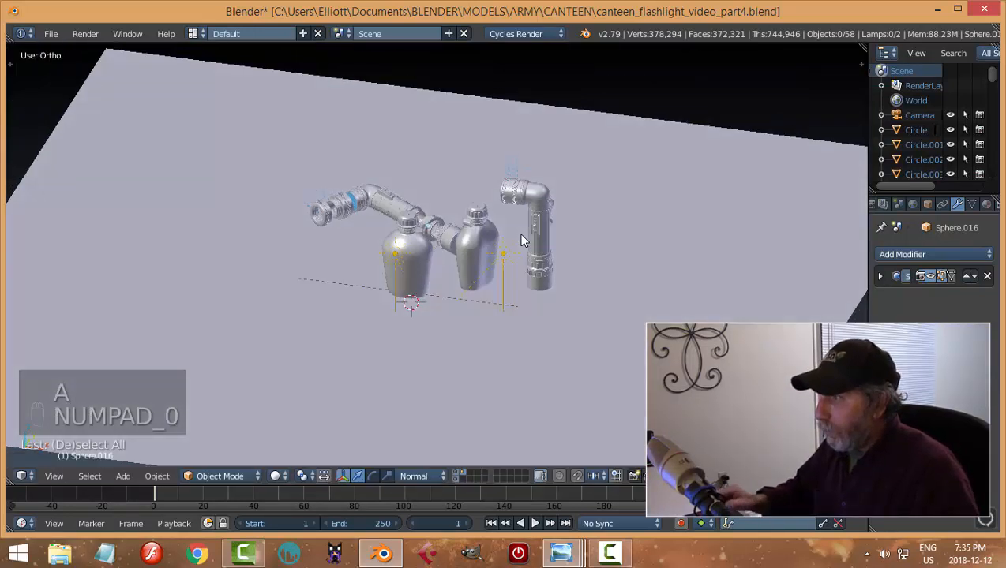
pyautogui.press('KP_0')
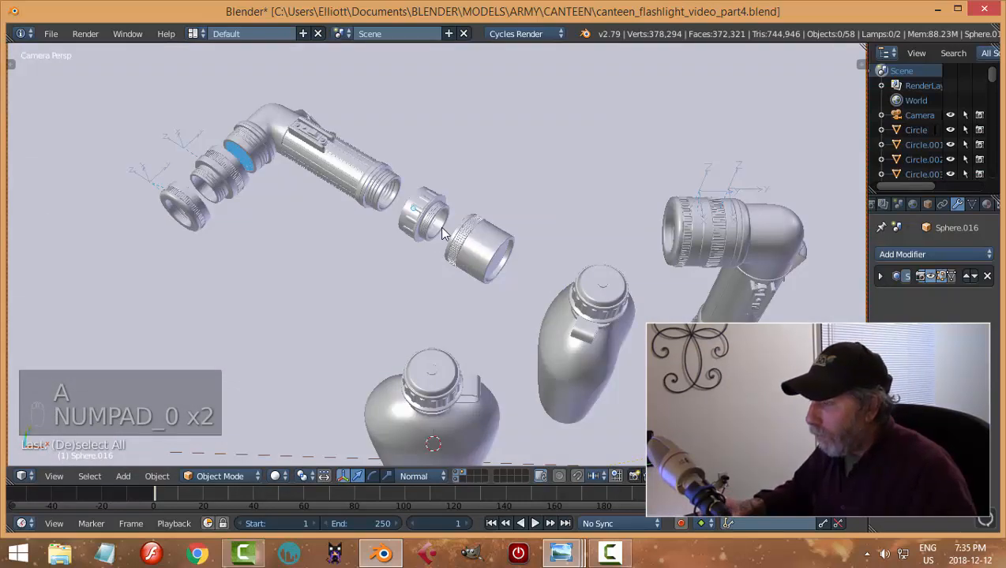
# Reframe the camera so both canteens and both flashlights fit in view
pyautogui.scroll(-3, 512, 285)
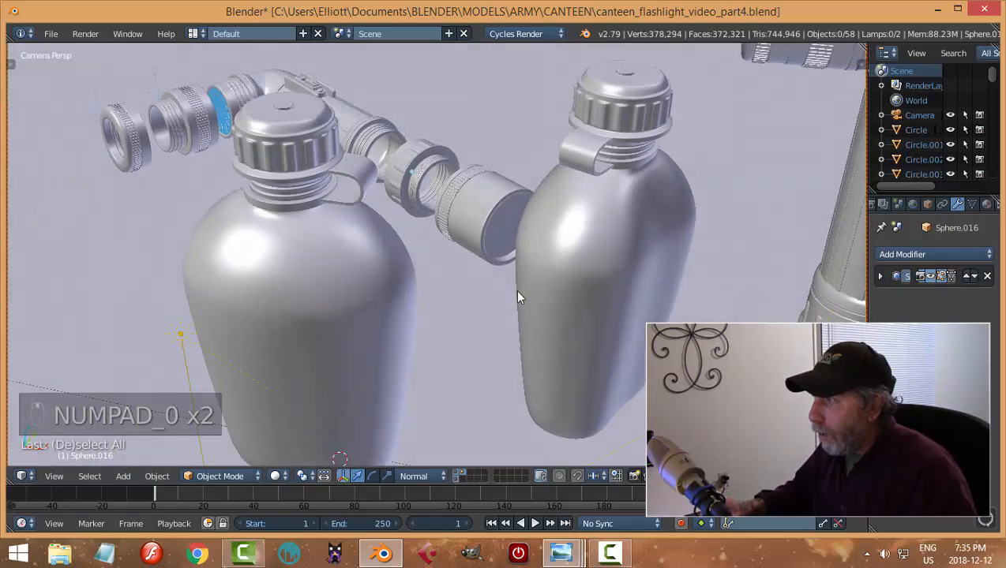
pyautogui.keyDown('shift'); pyautogui.moveTo(578, 283); pyautogui.dragTo(526, 309, button='middle'); pyautogui.keyUp('shift')
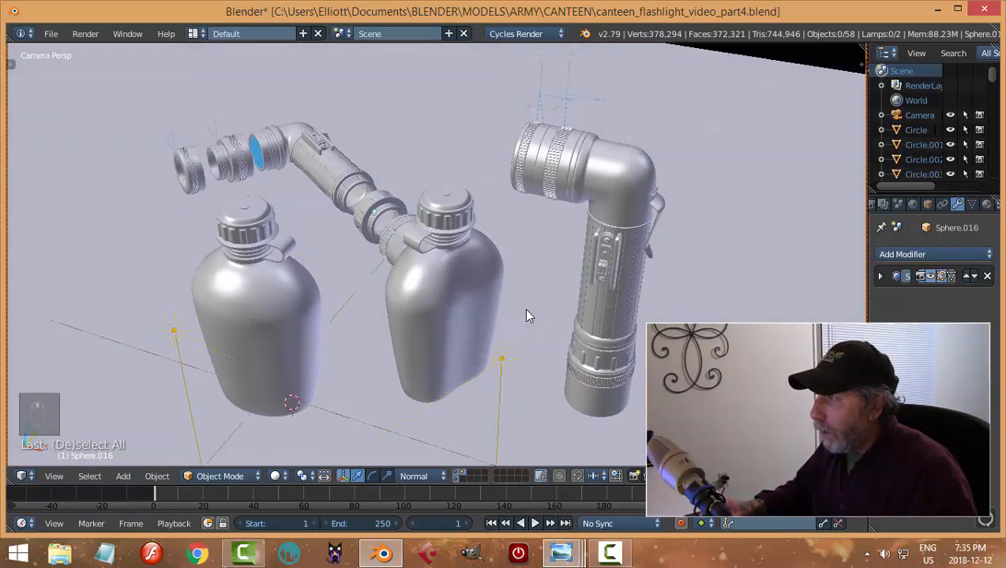
pyautogui.scroll(-4, 527, 314)
pyautogui.scroll(4, 521, 320)
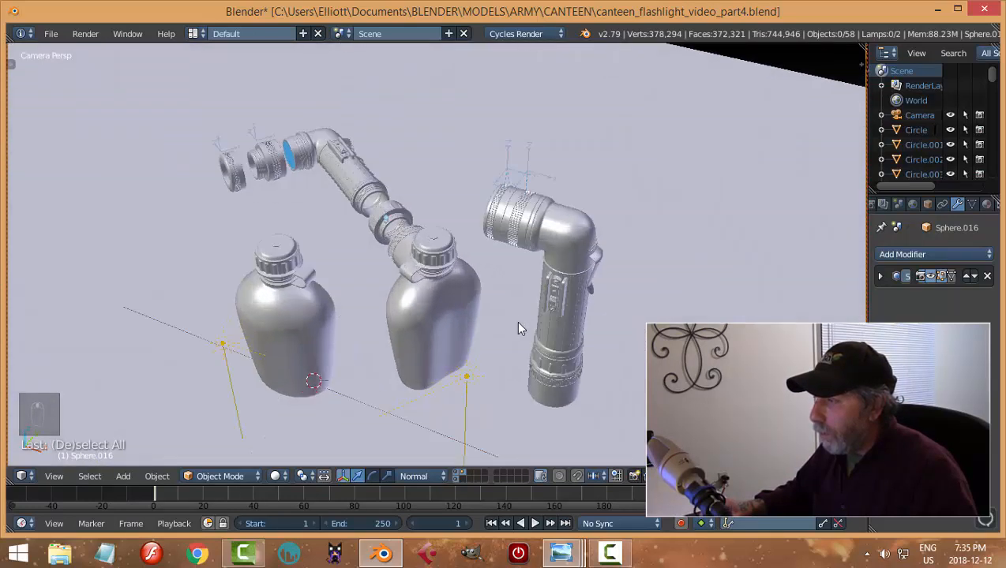
pyautogui.moveTo(518, 329)
pyautogui.mouseDown(button='middle')
pyautogui.moveTo(560, 338)
pyautogui.moveTo(530, 316)
pyautogui.mouseUp(button='middle')
pyautogui.scroll(2, 556, 337)
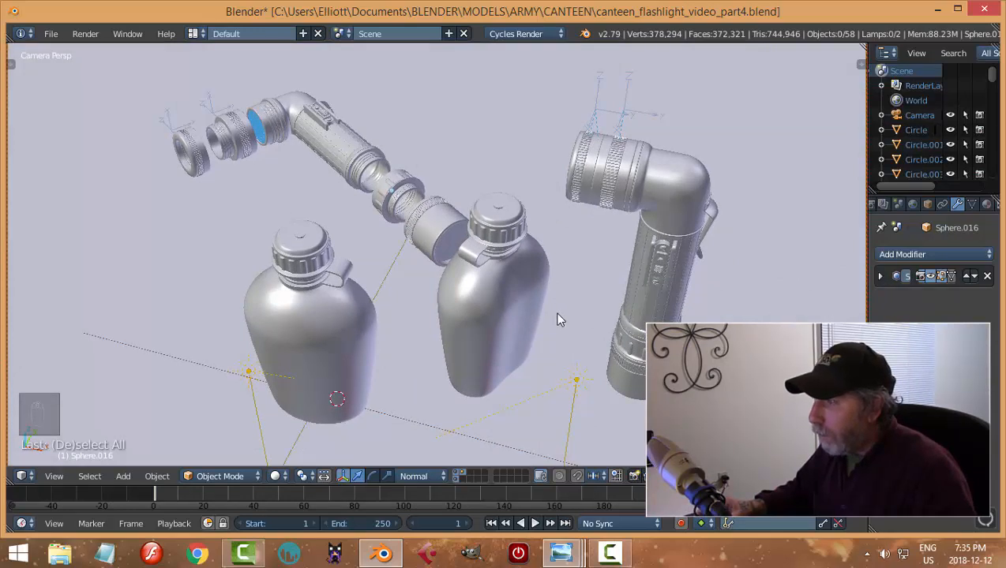
# Preview the final arrangement in rendered shading, deselect everything, and save over canteen_flashlight_video_part4.blend
pyautogui.hotkey('shift', 'z')
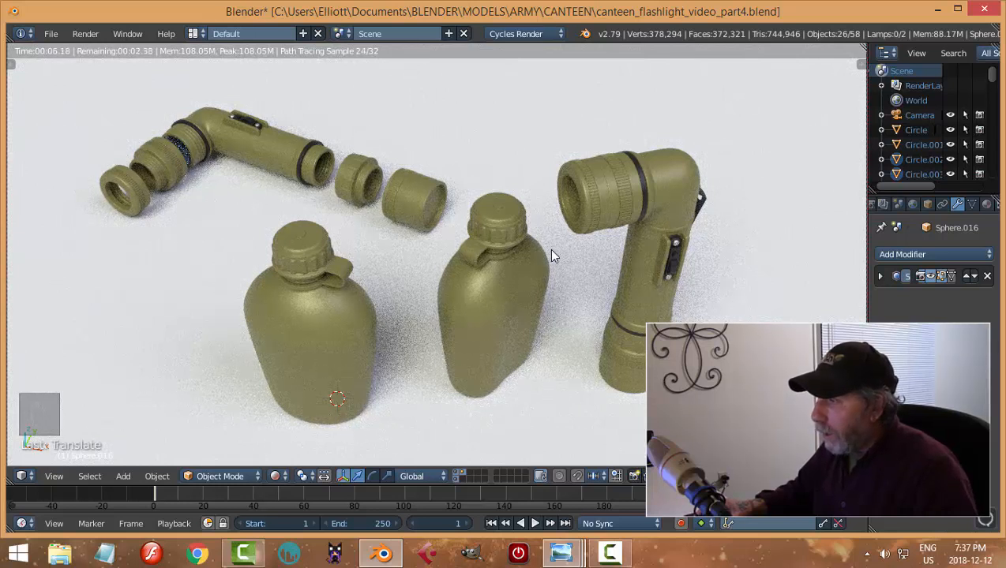
pyautogui.hotkey('shift', 'z')
pyautogui.hotkey('ctrl', 's')
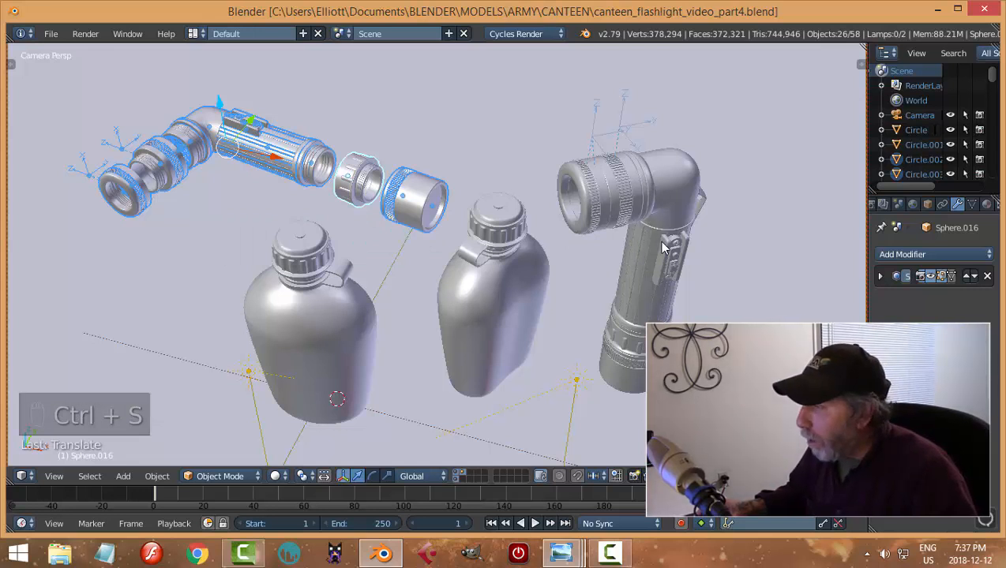
pyautogui.press('a')
pyautogui.hotkey('ctrl', 's')
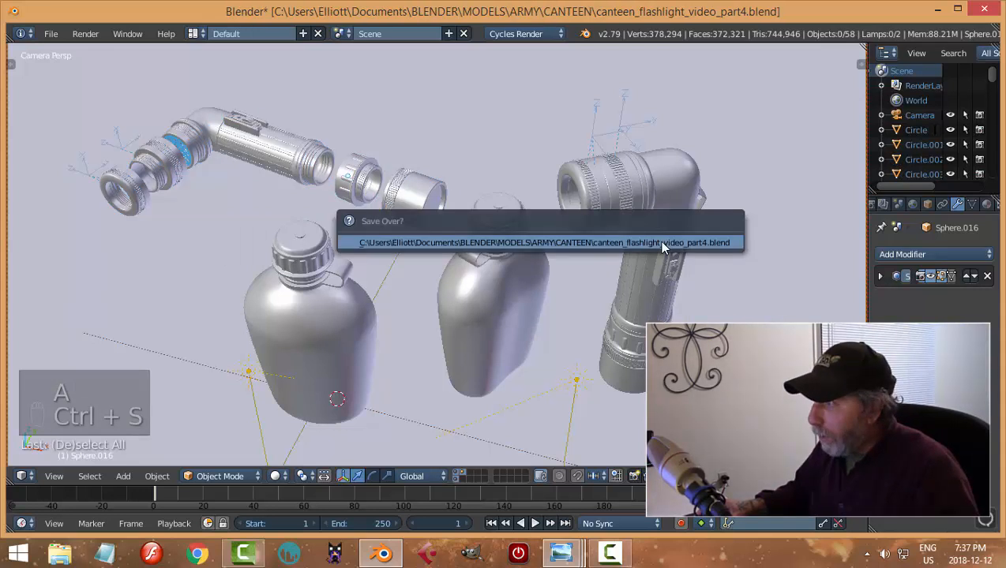
pyautogui.click(662, 245)
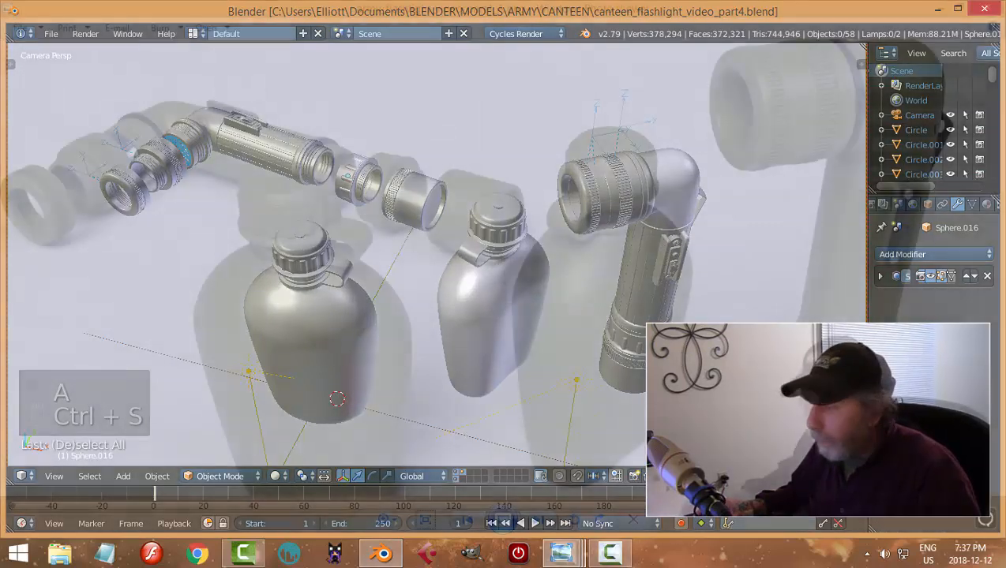